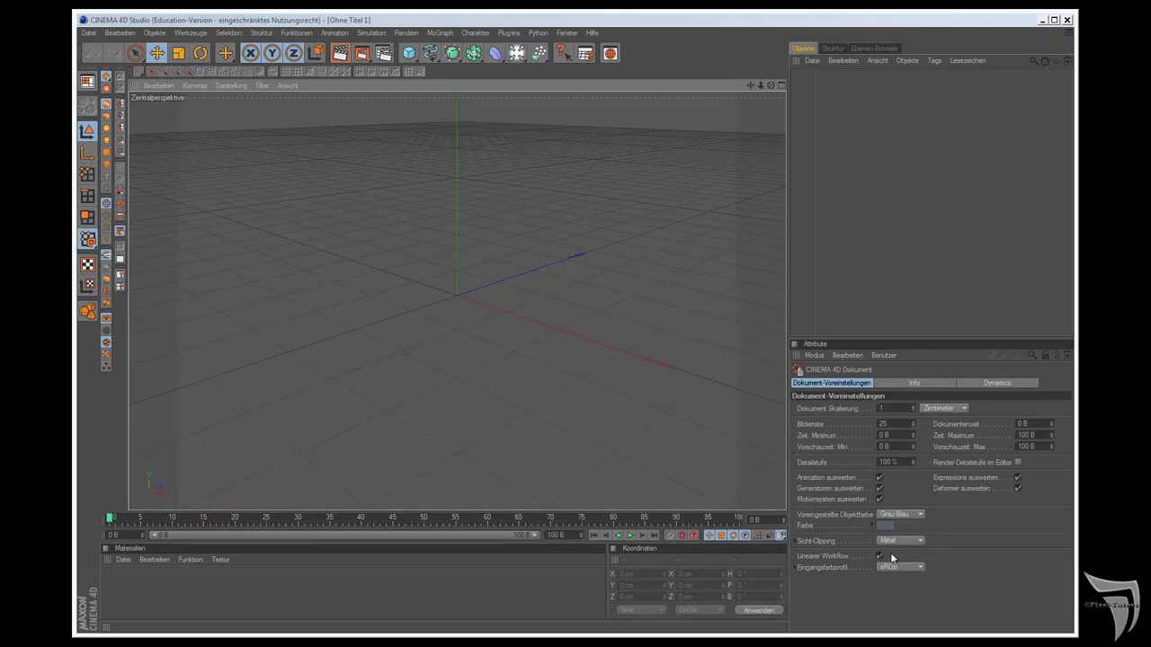
# Step: Browse the NURBS and modelling generator palettes, then open the primitive objects palette
pyautogui.click(593, 157)
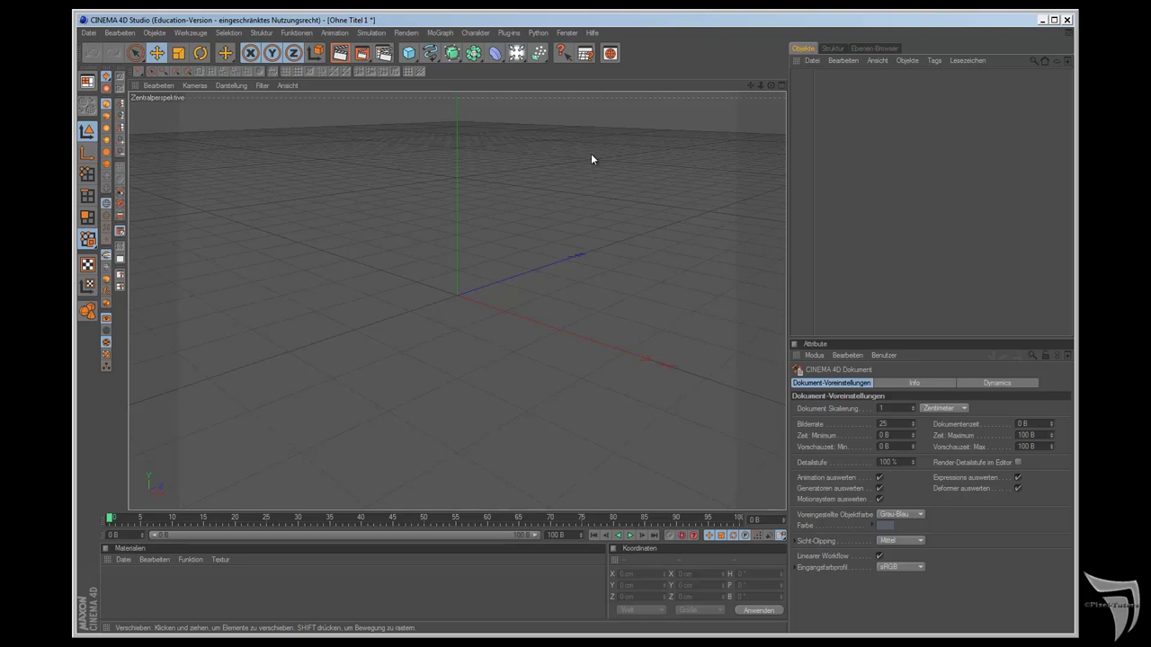
pyautogui.click(452, 53)
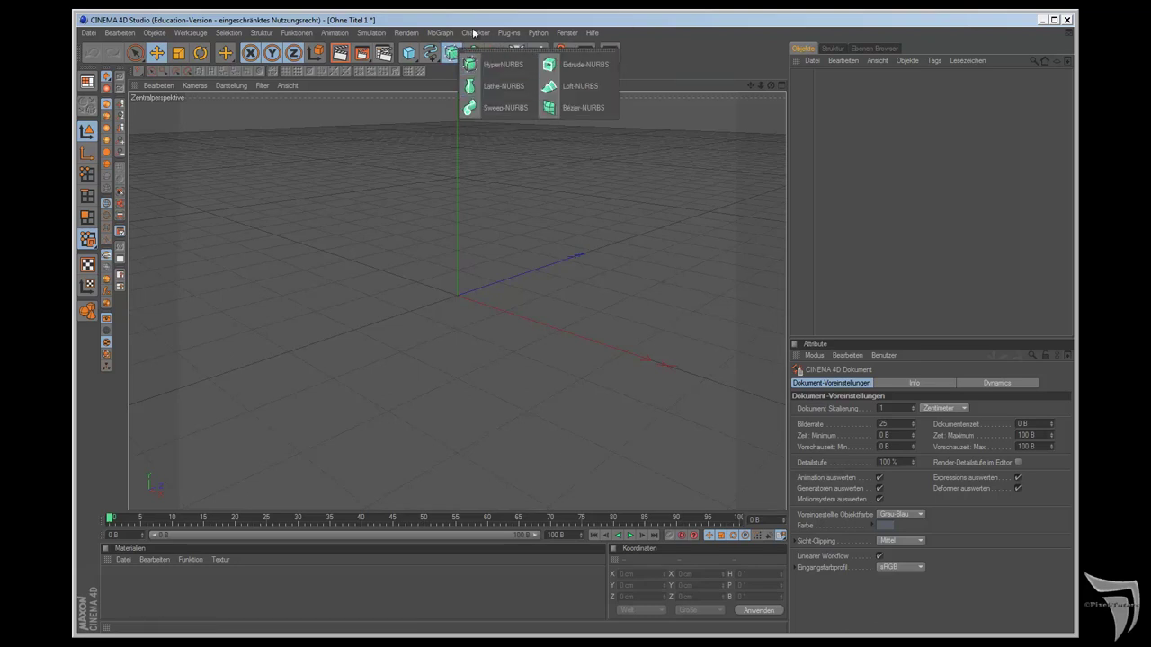
pyautogui.click(475, 53)
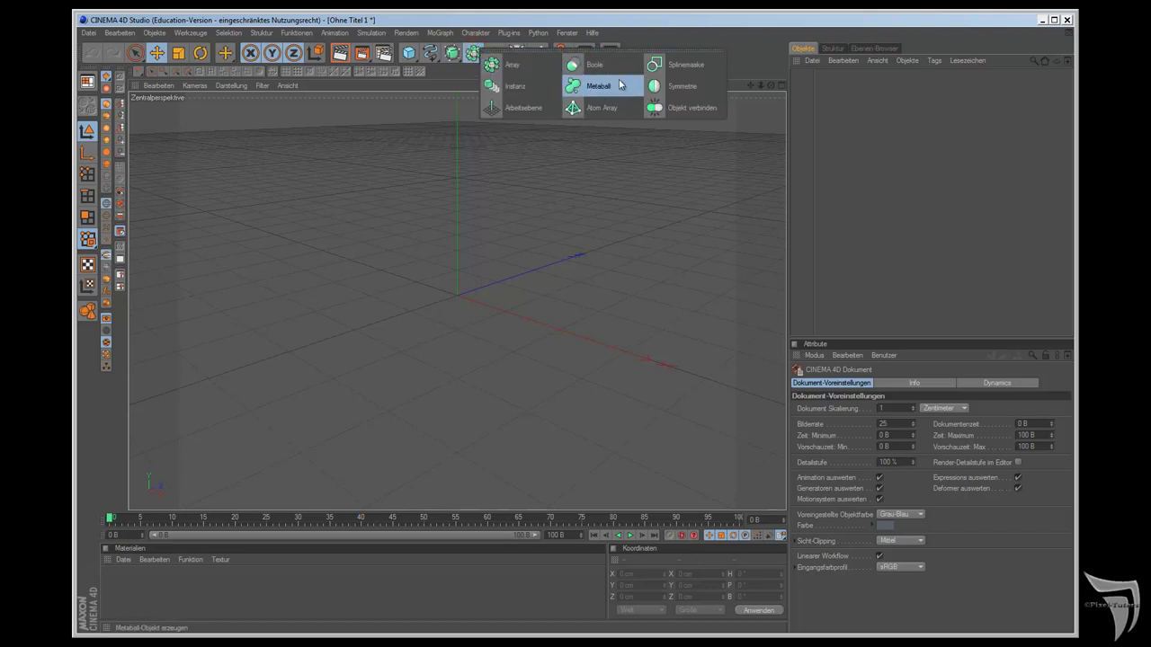
pyautogui.click(822, 189)
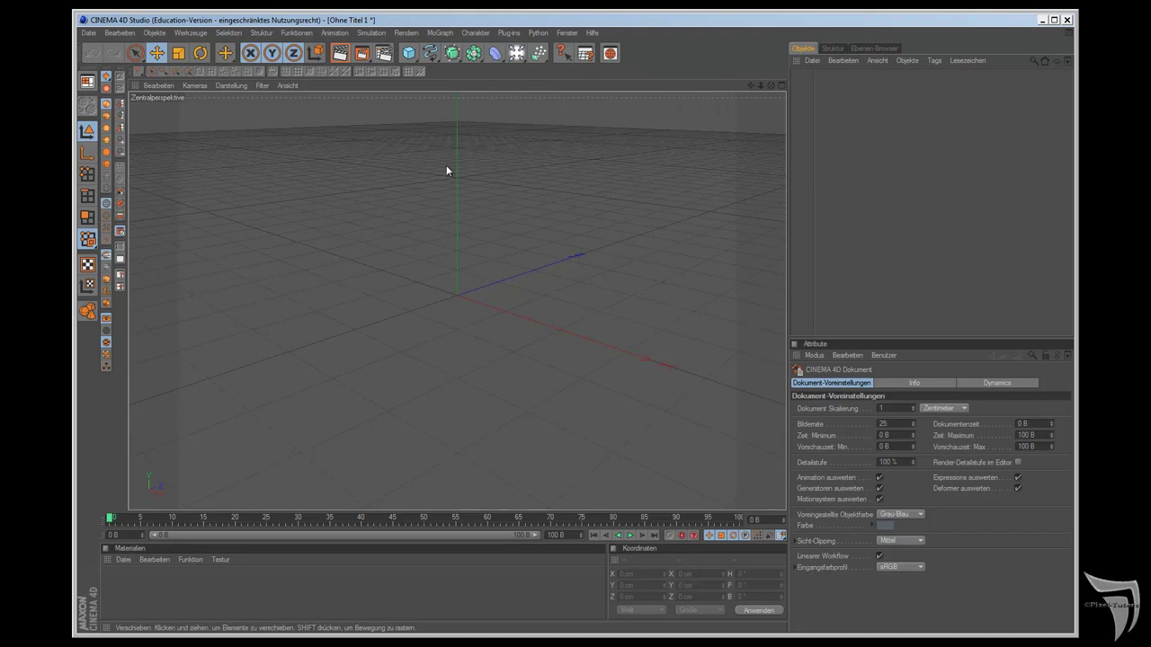
pyautogui.click(407, 54)
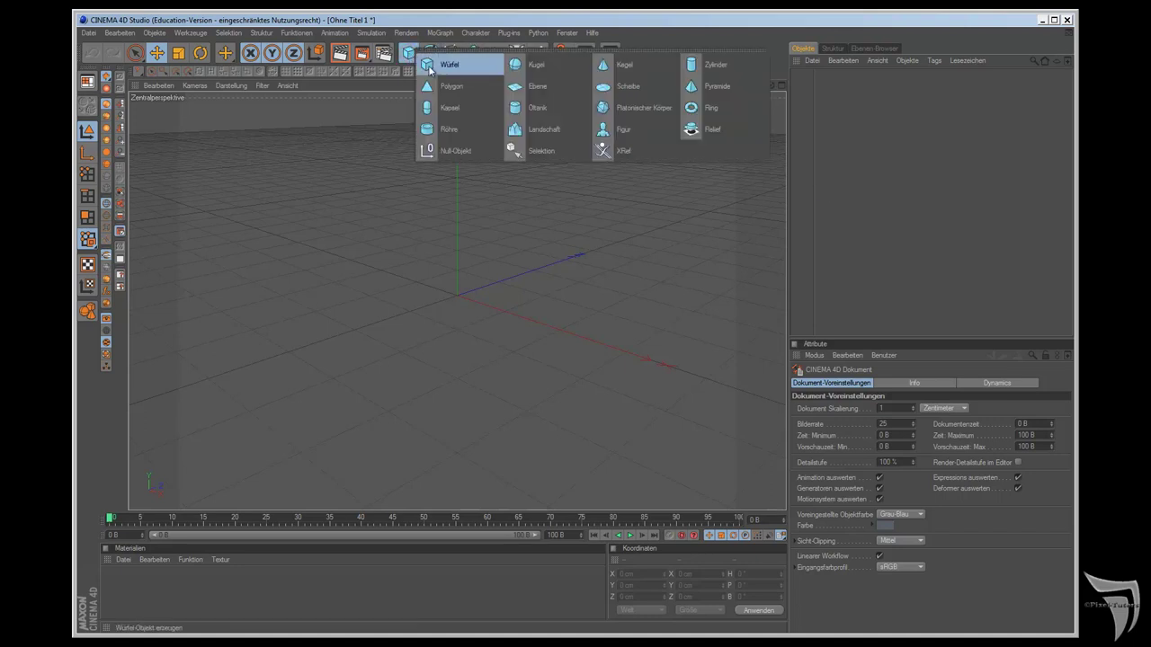
# Step: Add a cube with Z size 500 cm, 3 Z segments and 2 Y segments
pyautogui.click(429, 68)
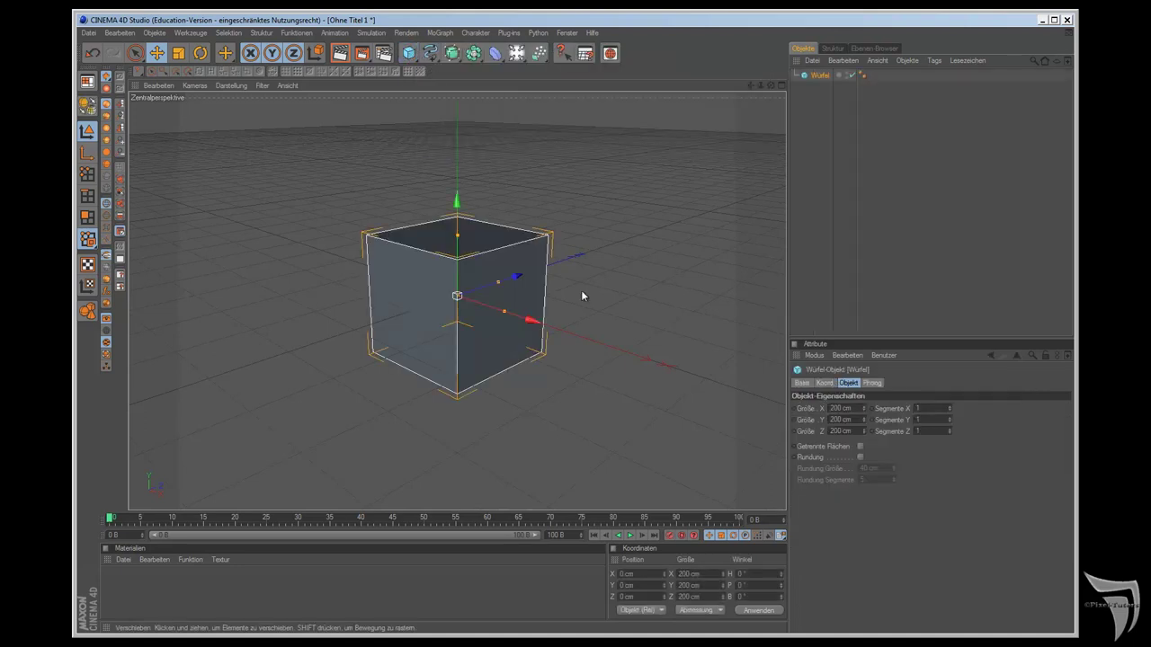
pyautogui.doubleClick(845, 431)
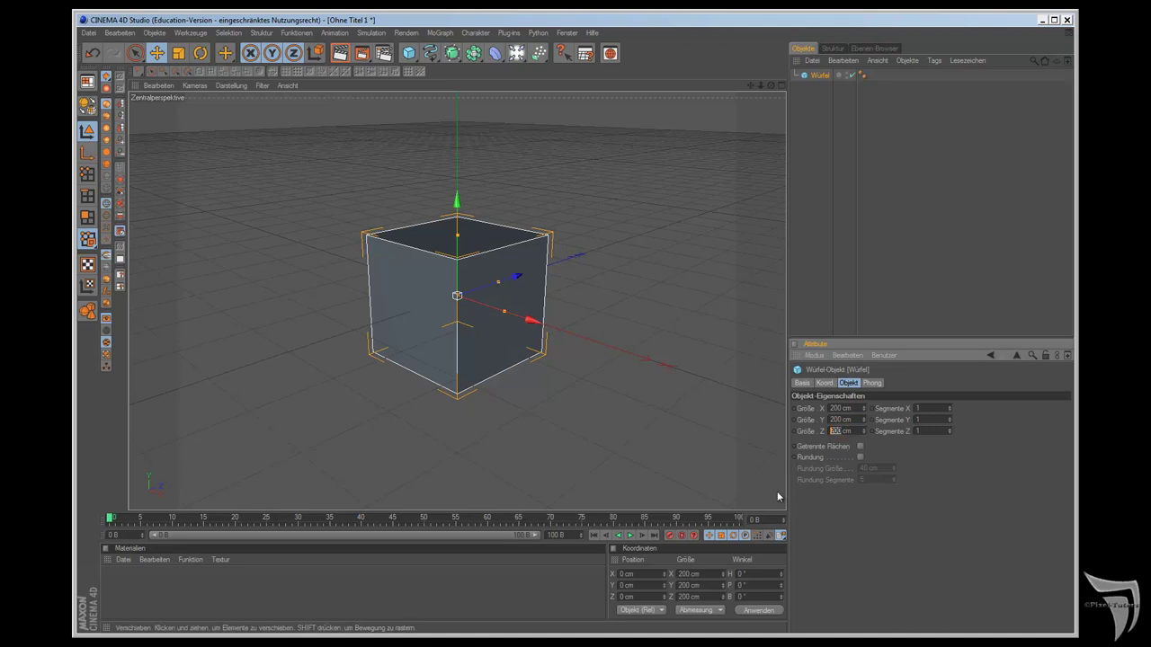
pyautogui.write('50')
pyautogui.press('Return')
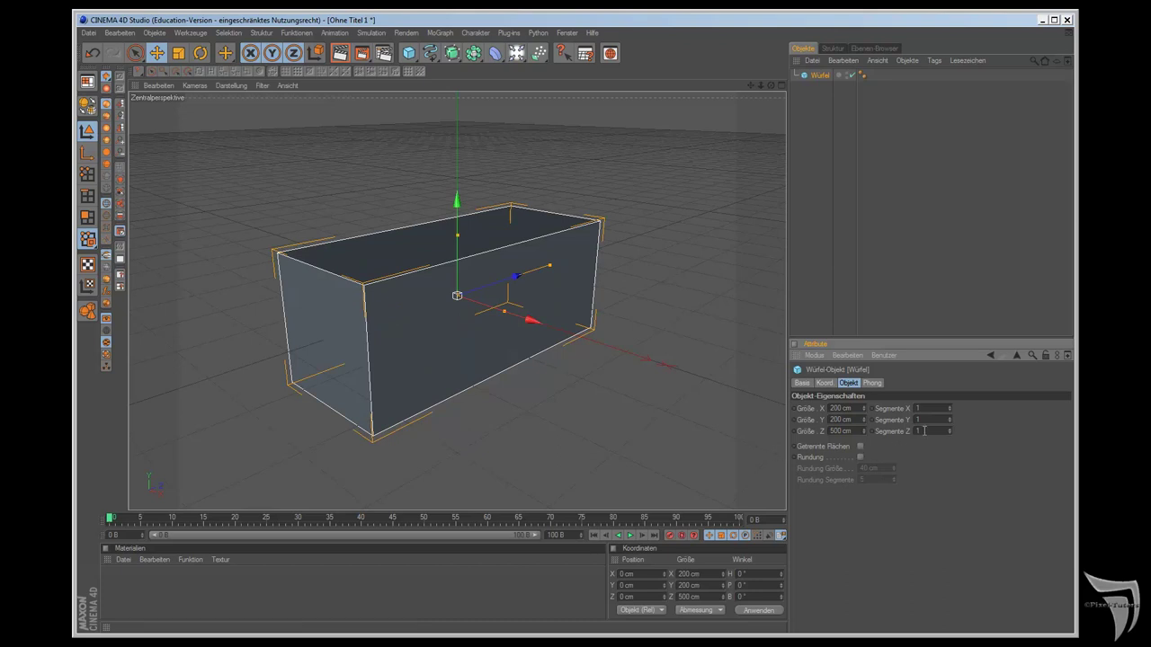
pyautogui.write('3')
pyautogui.press('Return')
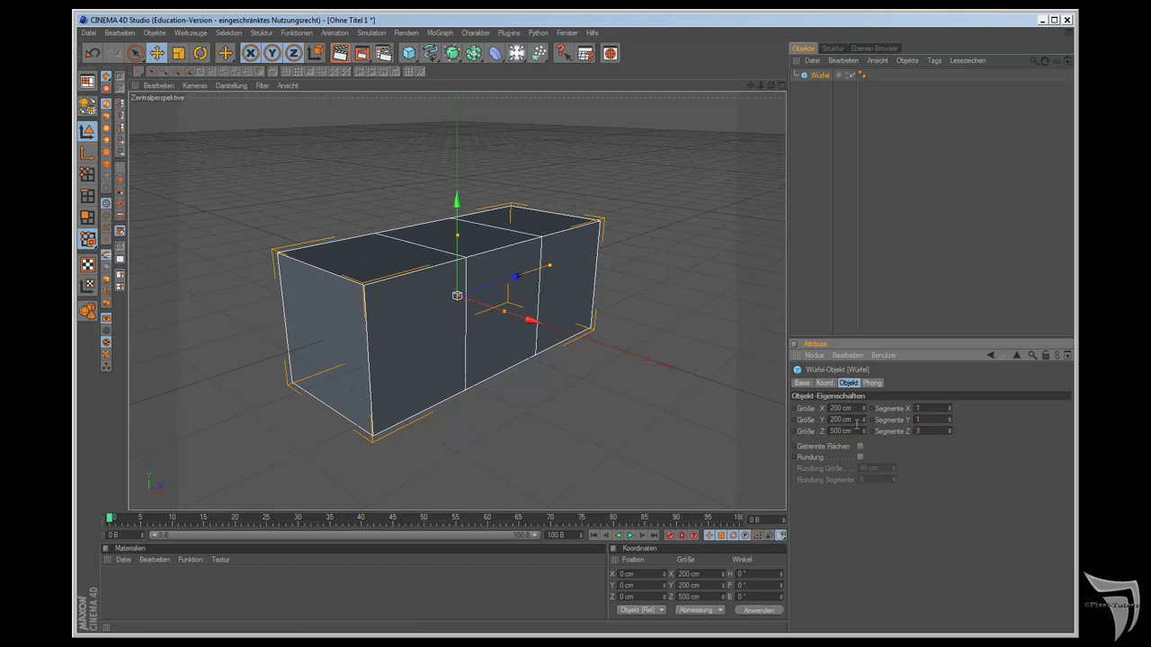
pyautogui.doubleClick(926, 420)
pyautogui.write('2')
pyautogui.press('Return')
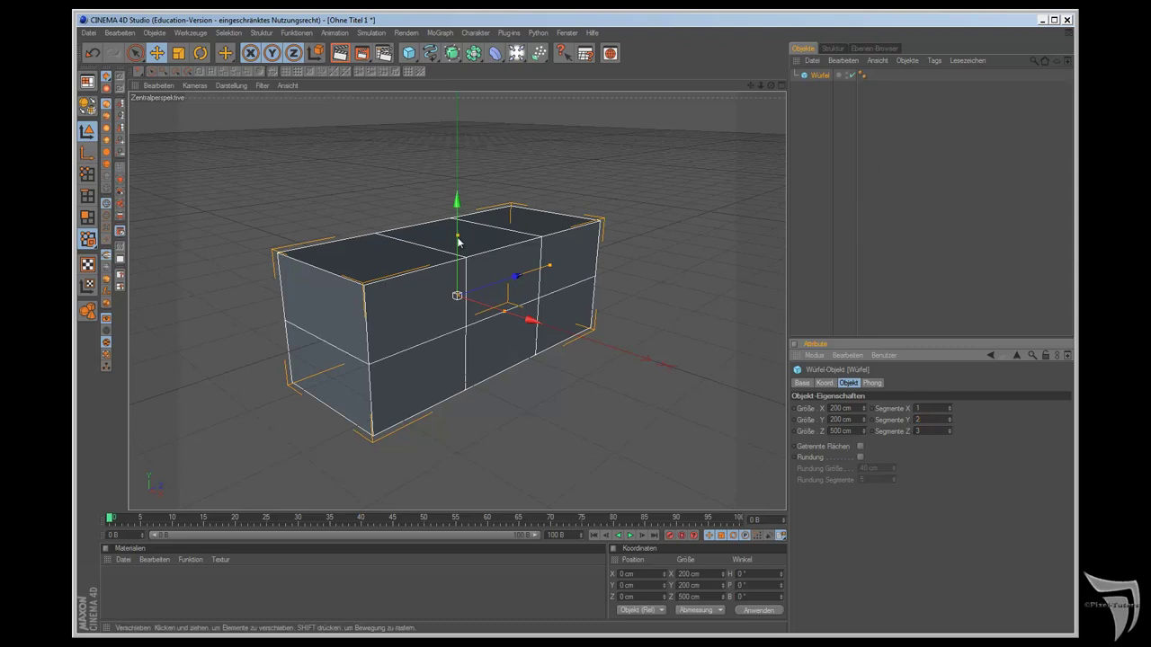
pyautogui.click(814, 76)
# Step: Make the box editable and show four views, with rectangle point selection and visible-only off
pyautogui.click(90, 106)
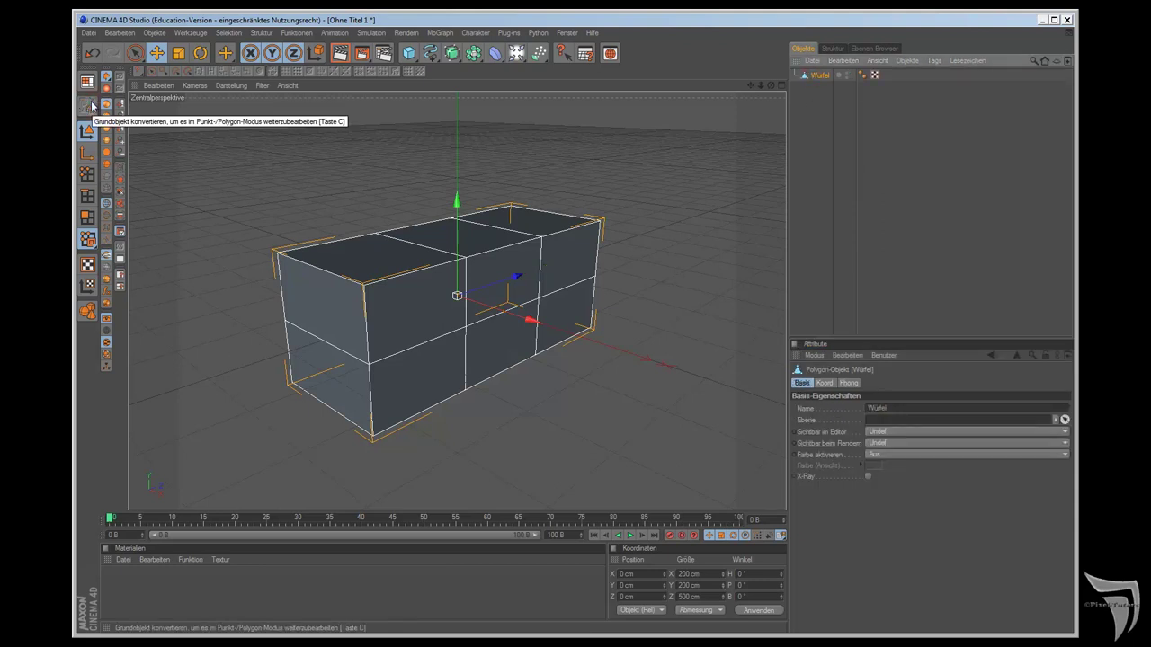
pyautogui.press('F5')
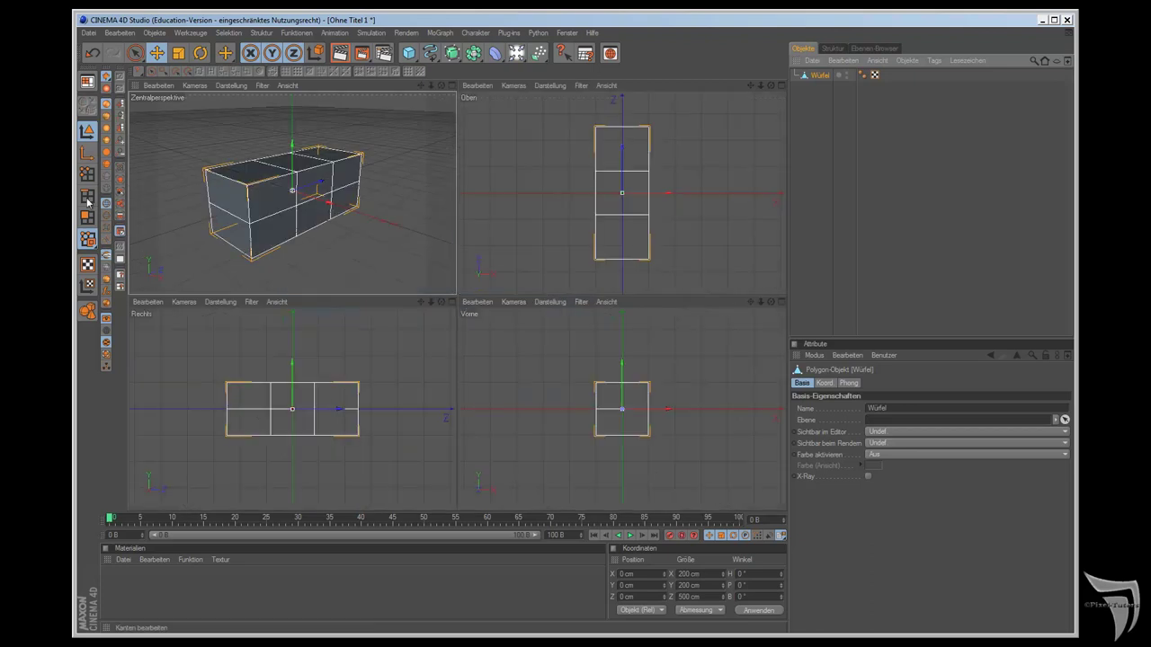
pyautogui.click(86, 180)
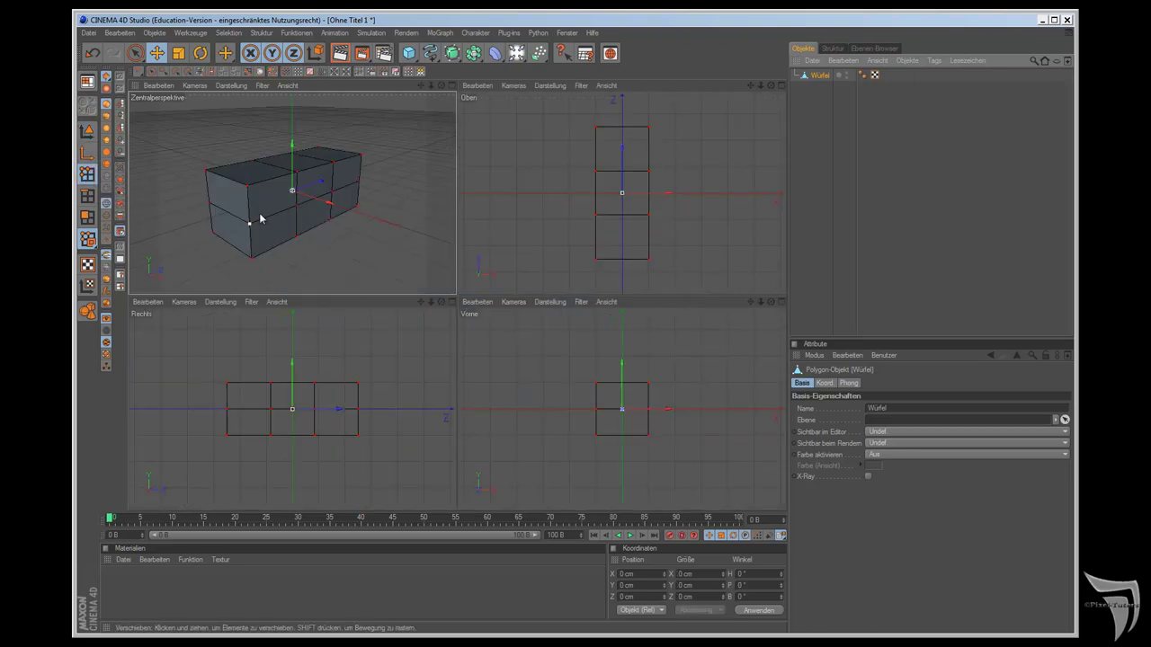
pyautogui.moveTo(134, 53); pyautogui.dragTo(177, 66)
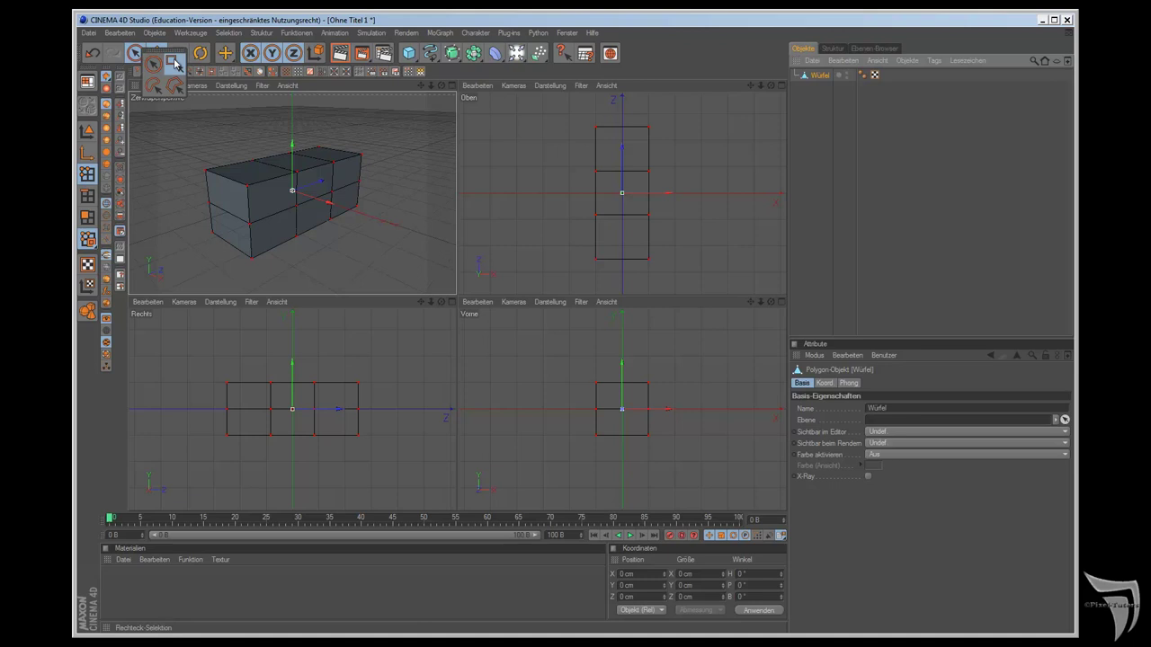
pyautogui.click(177, 65)
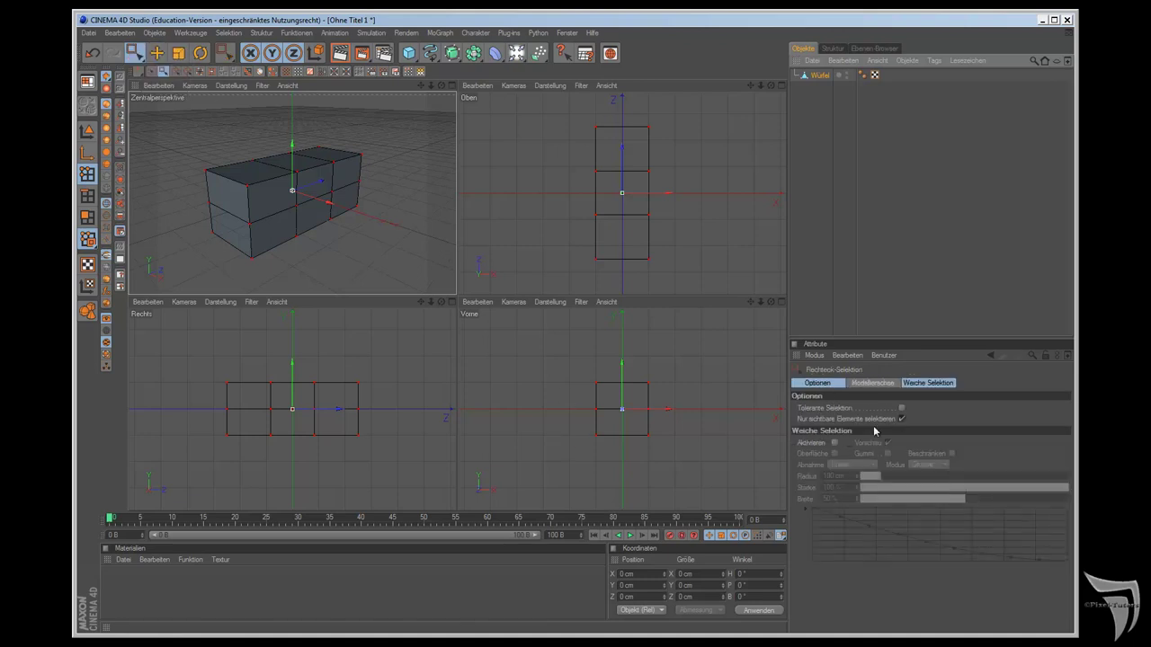
pyautogui.click(902, 419)
# Step: Select the middle row of points in the front view and raise it to Y 43.3 cm
pyautogui.moveTo(543, 394); pyautogui.dragTo(676, 423)
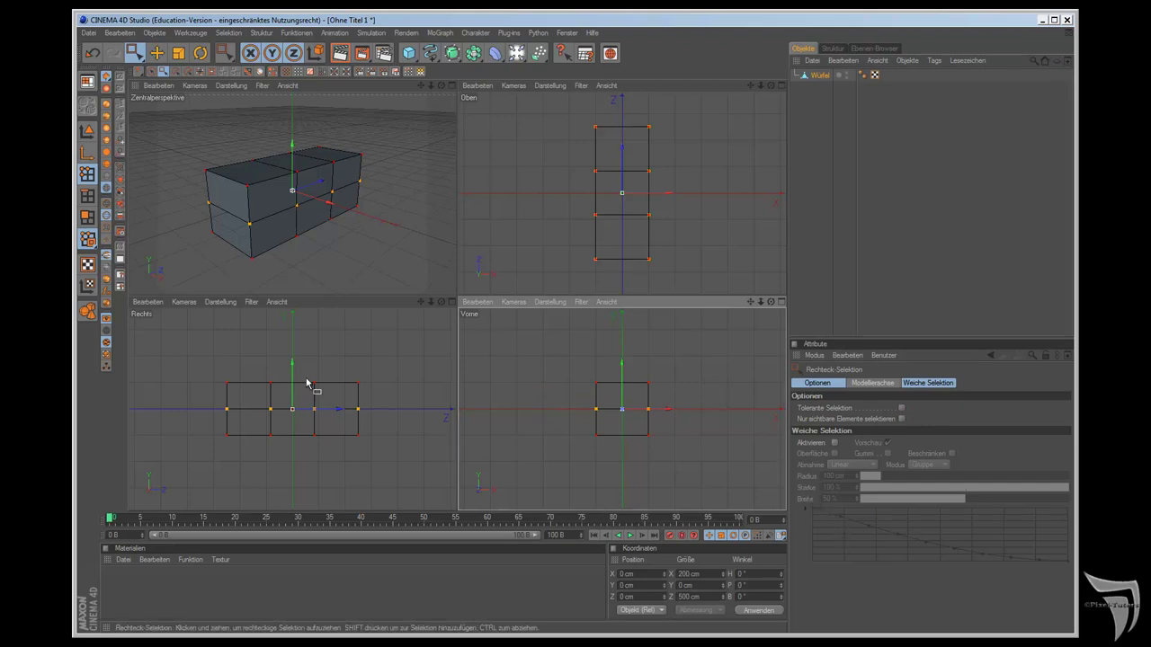
pyautogui.moveTo(625, 367); pyautogui.dragTo(649, 358)
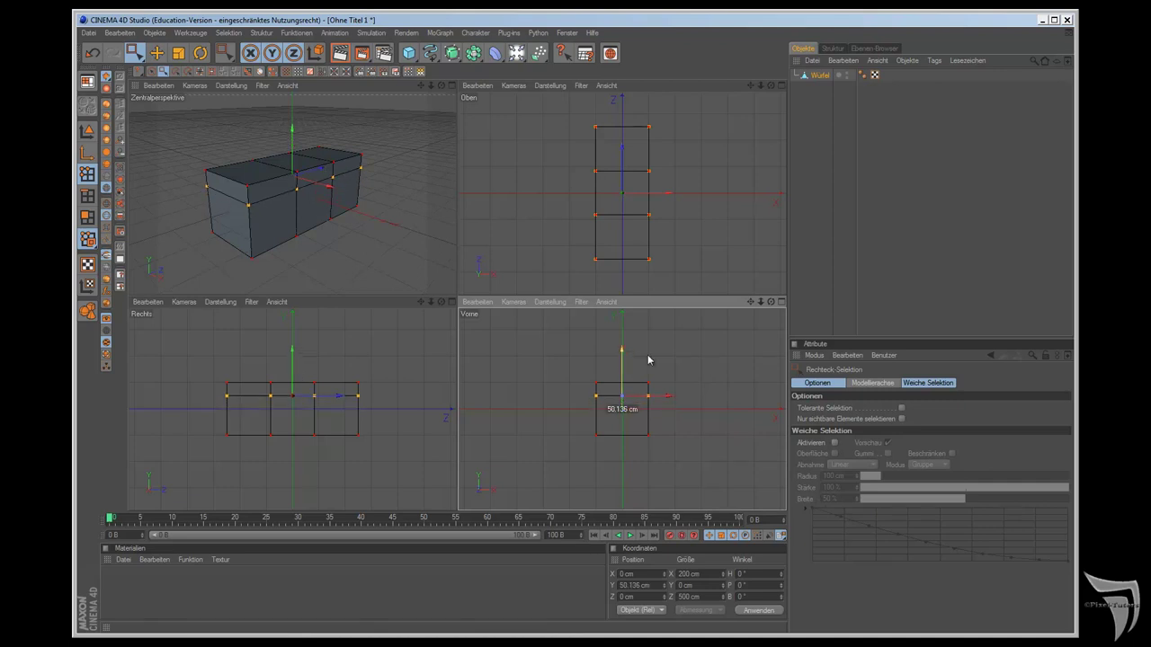
pyautogui.moveTo(648, 359); pyautogui.dragTo(647, 361)
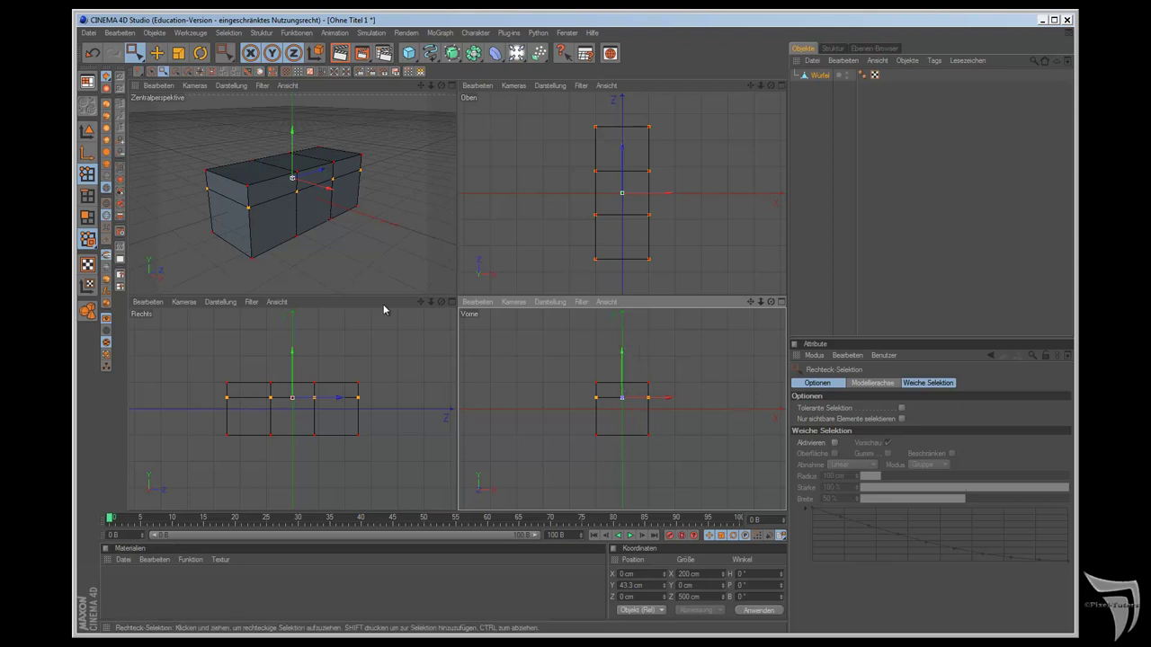
# Step: Switch to Polygons mode with Live Selection at radius 1
pyautogui.click(88, 217)
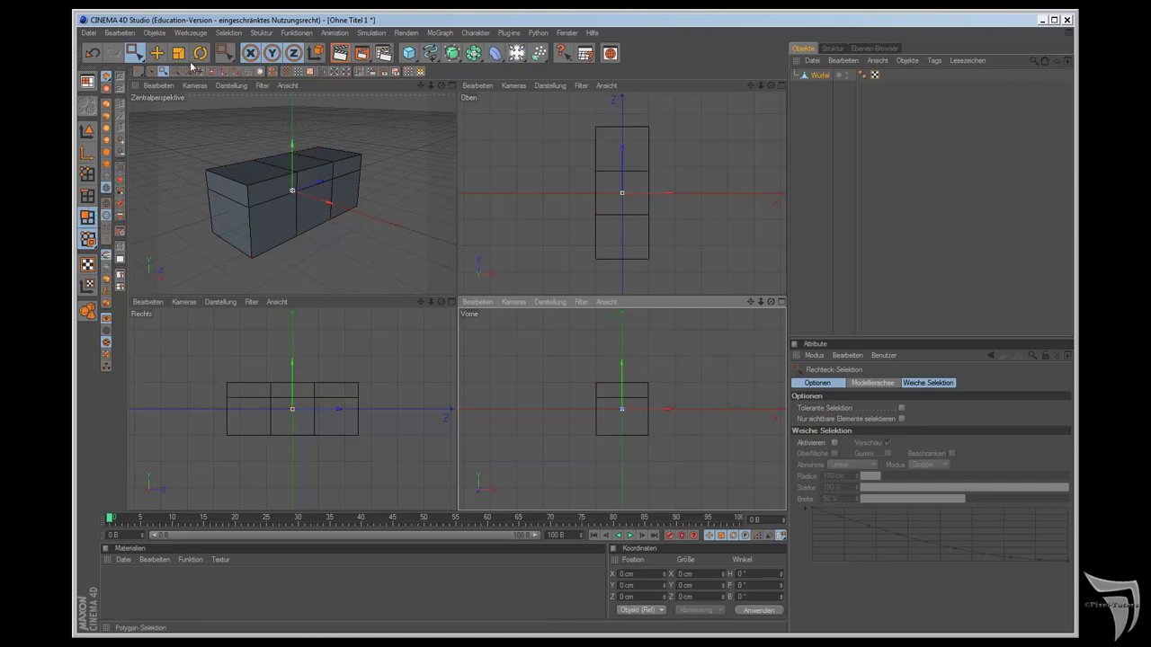
pyautogui.moveTo(134, 52); pyautogui.dragTo(137, 54)
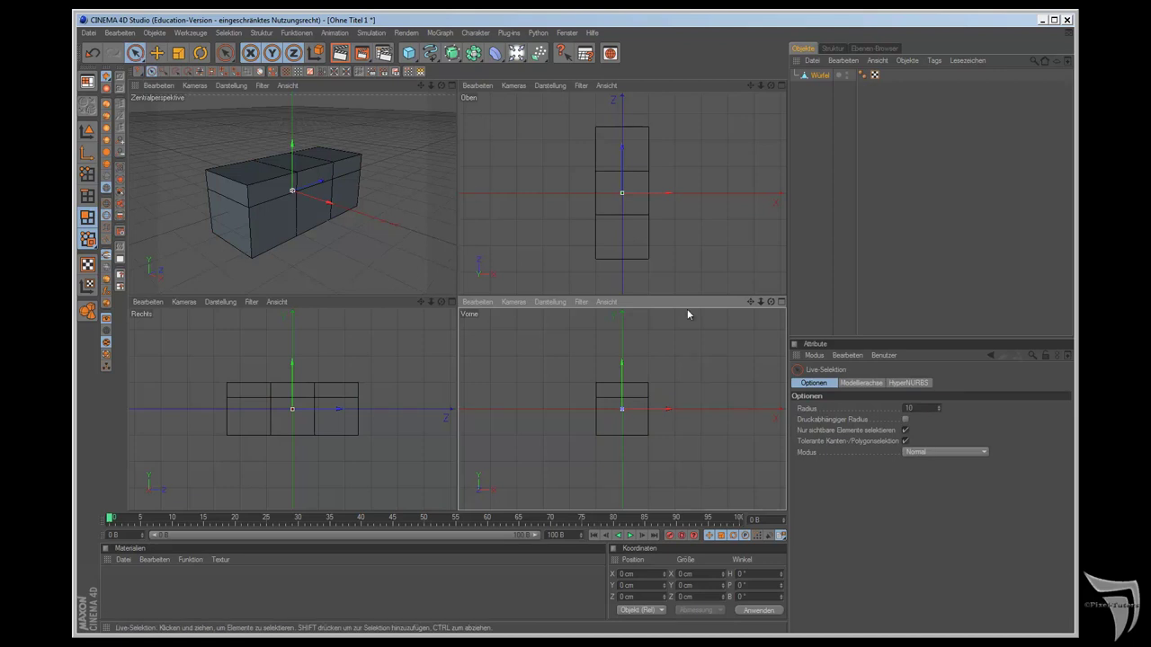
pyautogui.doubleClick(913, 407)
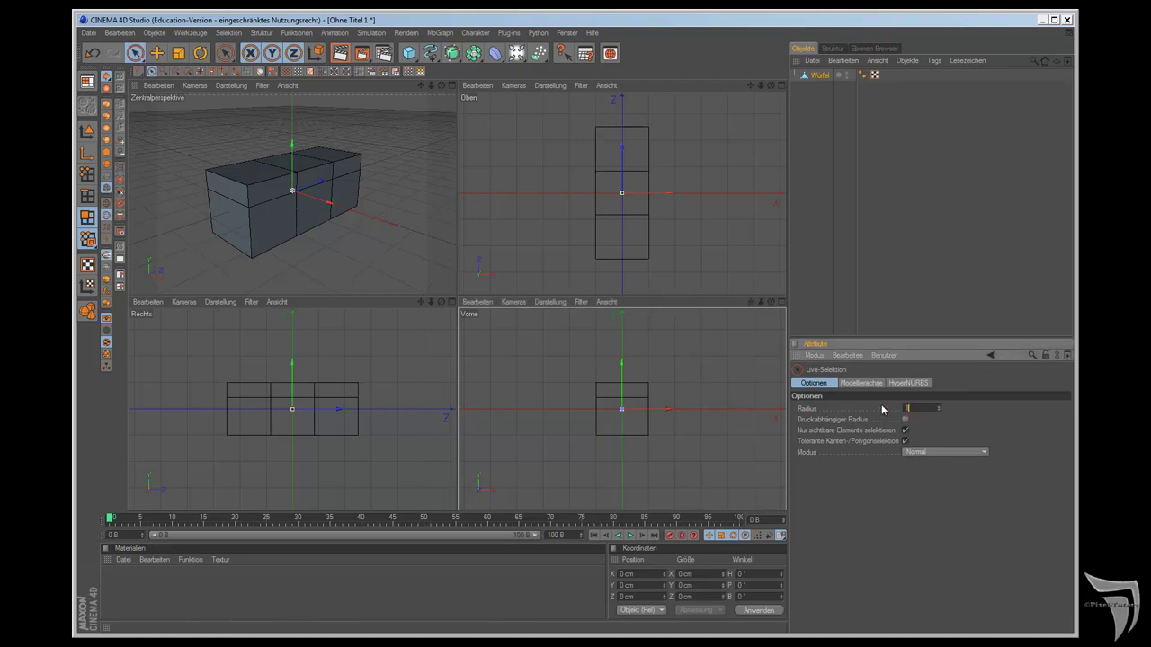
# Step: Select the four left faces on the box's long side and open the Struktur menu
pyautogui.click(258, 395)
pyautogui.keyDown('shift'); pyautogui.click(285, 390); pyautogui.keyUp('shift')
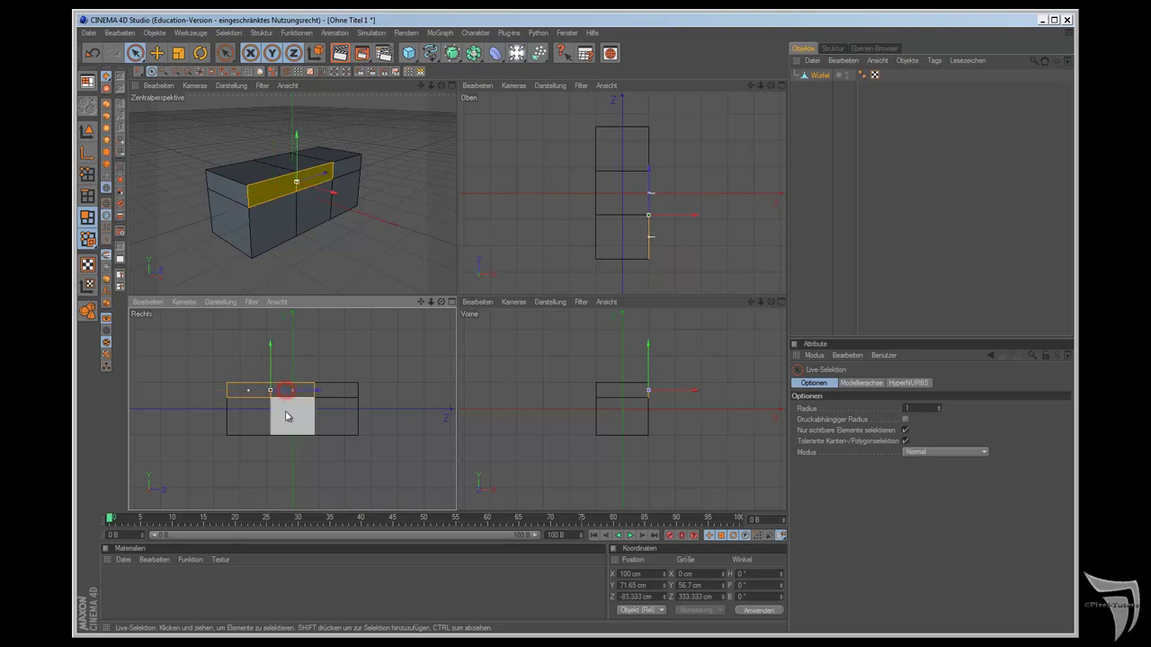
pyautogui.keyDown('shift'); pyautogui.click(286, 415); pyautogui.keyUp('shift')
pyautogui.keyDown('shift'); pyautogui.click(250, 415); pyautogui.keyUp('shift')
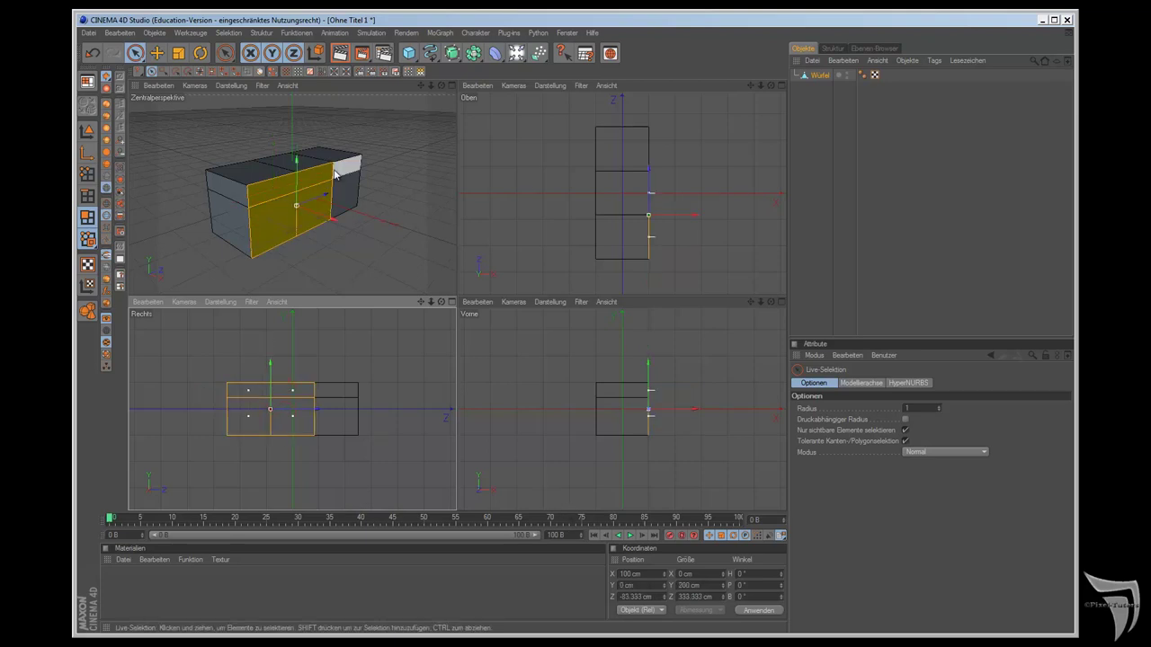
pyautogui.click(260, 32)
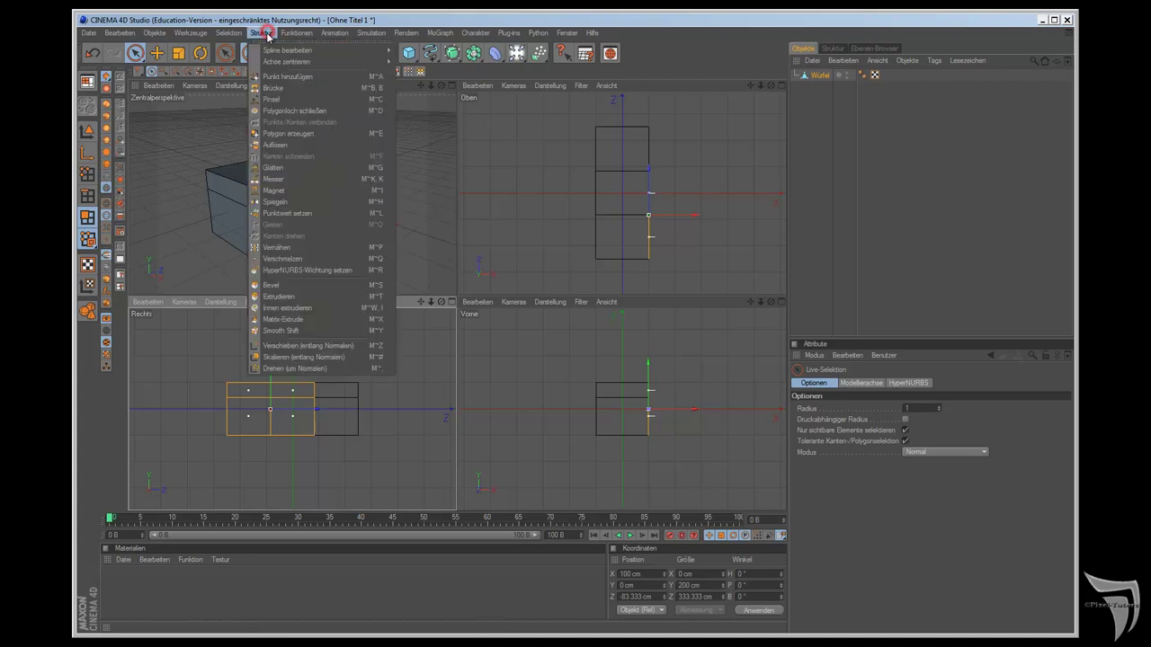
# Step: Apply Innen extrudieren at 5 cm offset with Gruppen erhalten unchecked to the four faces
pyautogui.click(309, 309)
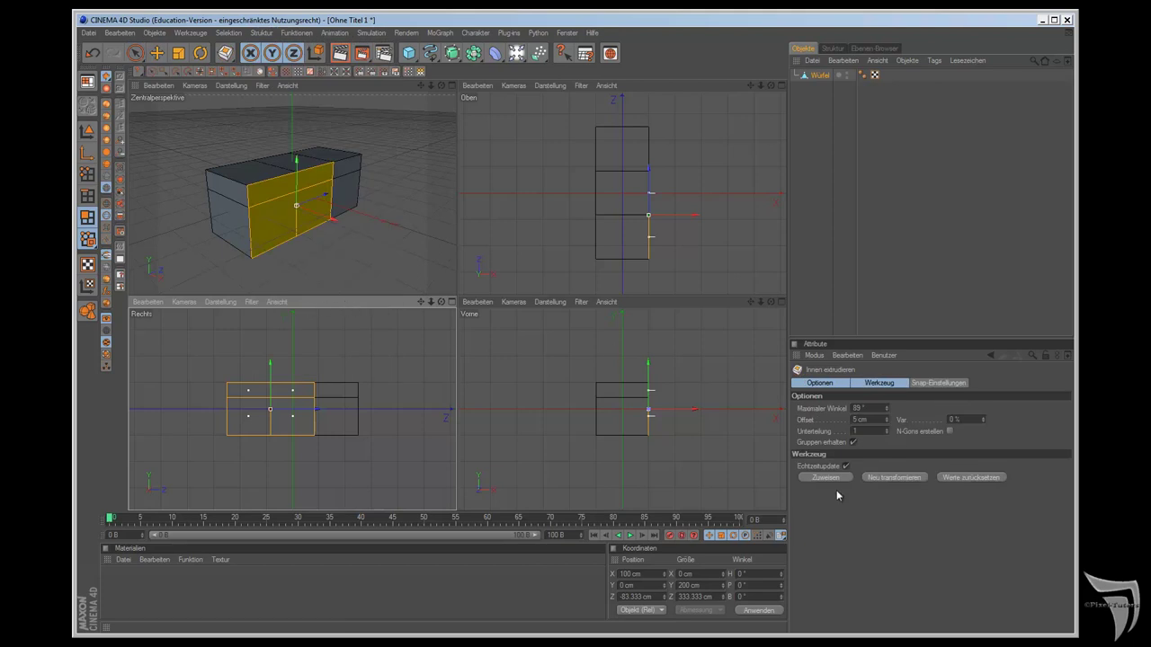
pyautogui.click(853, 442)
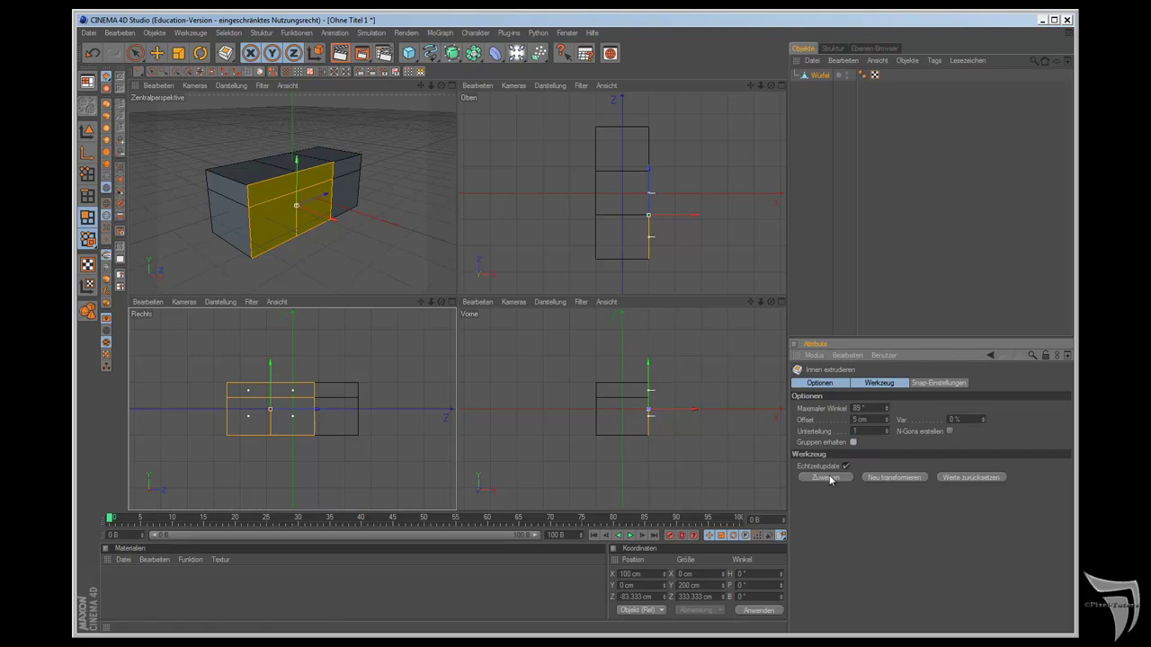
pyautogui.scroll(2, 359, 207)
pyautogui.scroll(2, 367, 217)
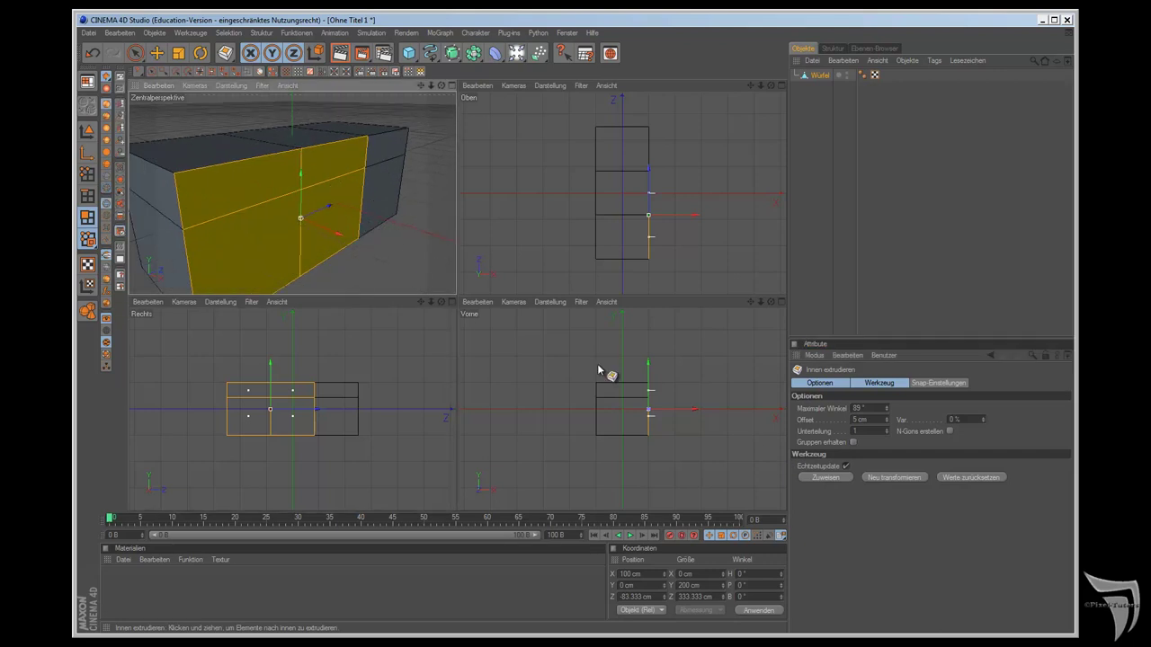
pyautogui.click(823, 477)
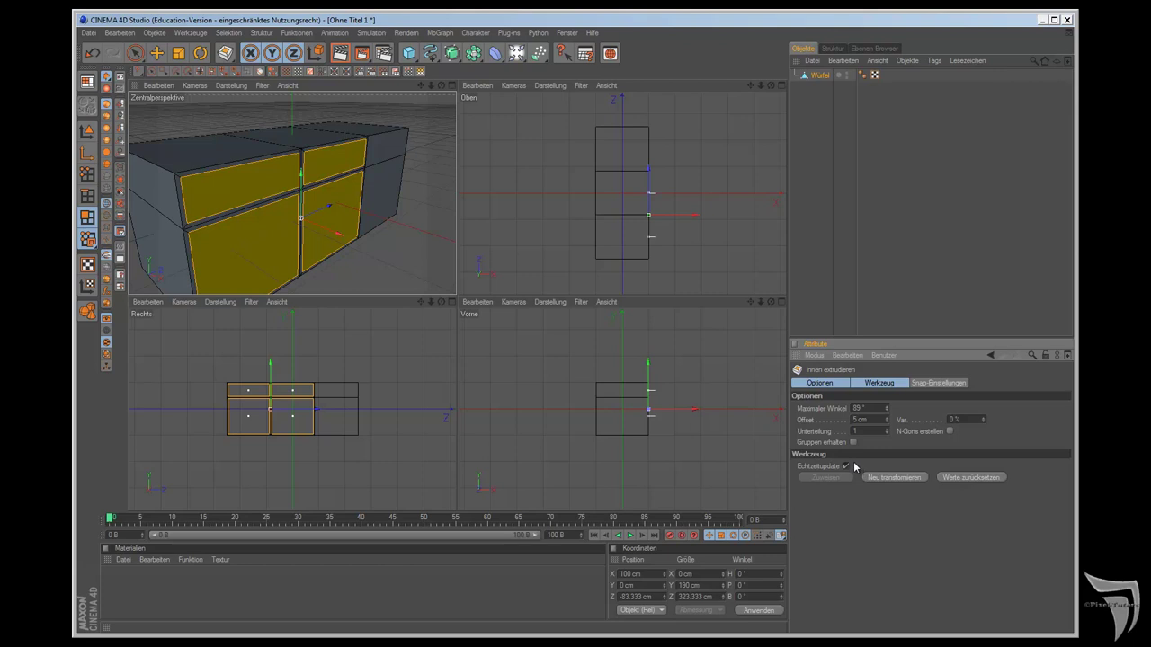
pyautogui.click(227, 52)
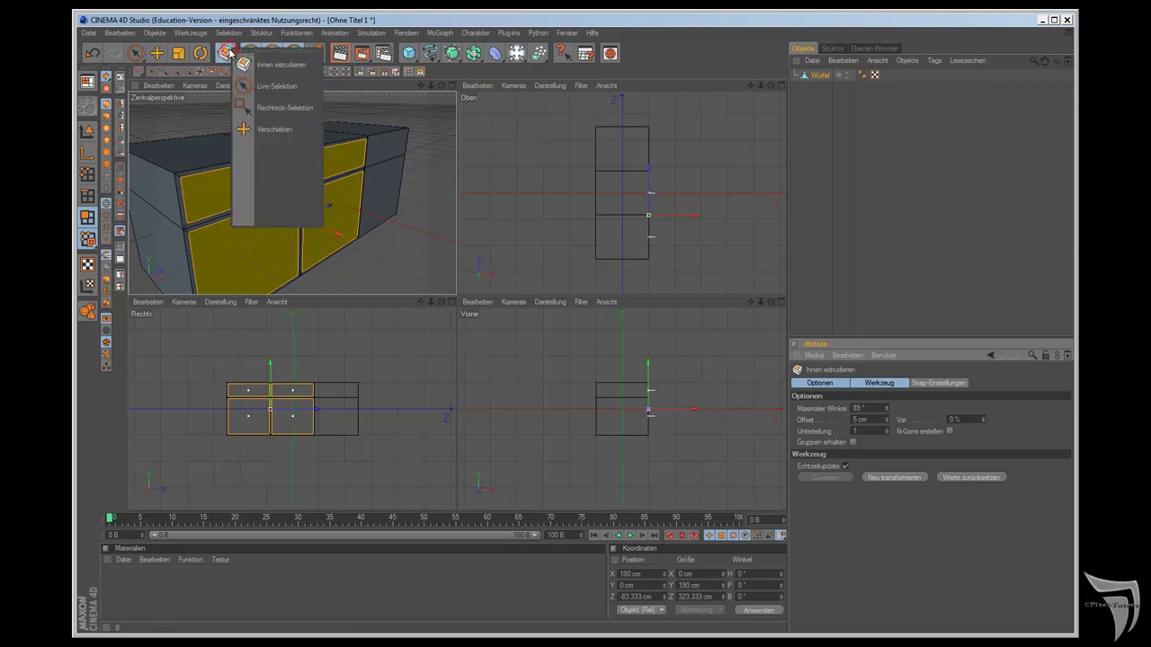
# Step: Extrude the four inset door faces outward by 3 cm and orbit to inspect them
pyautogui.click(261, 32)
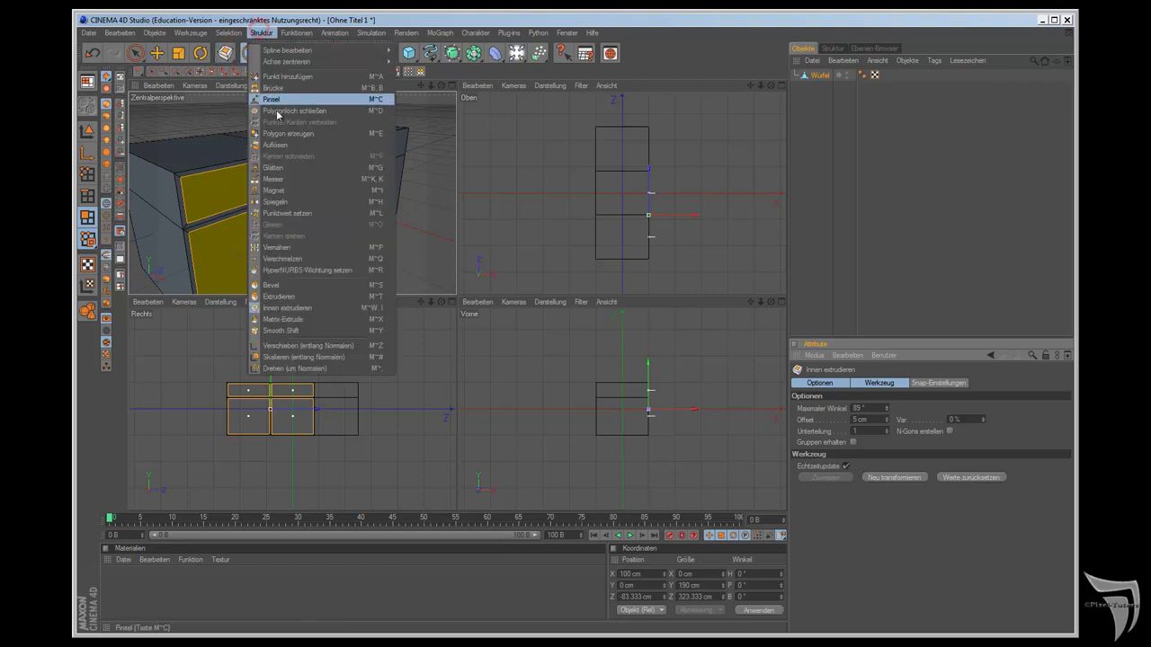
pyautogui.click(328, 295)
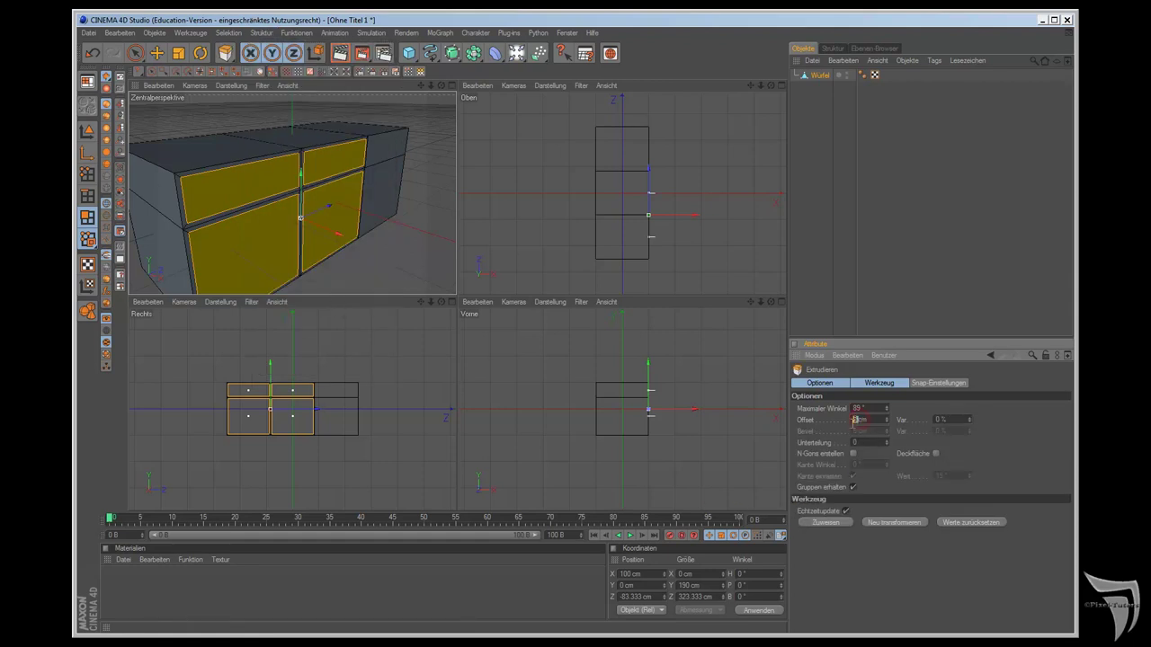
pyautogui.press('Return')
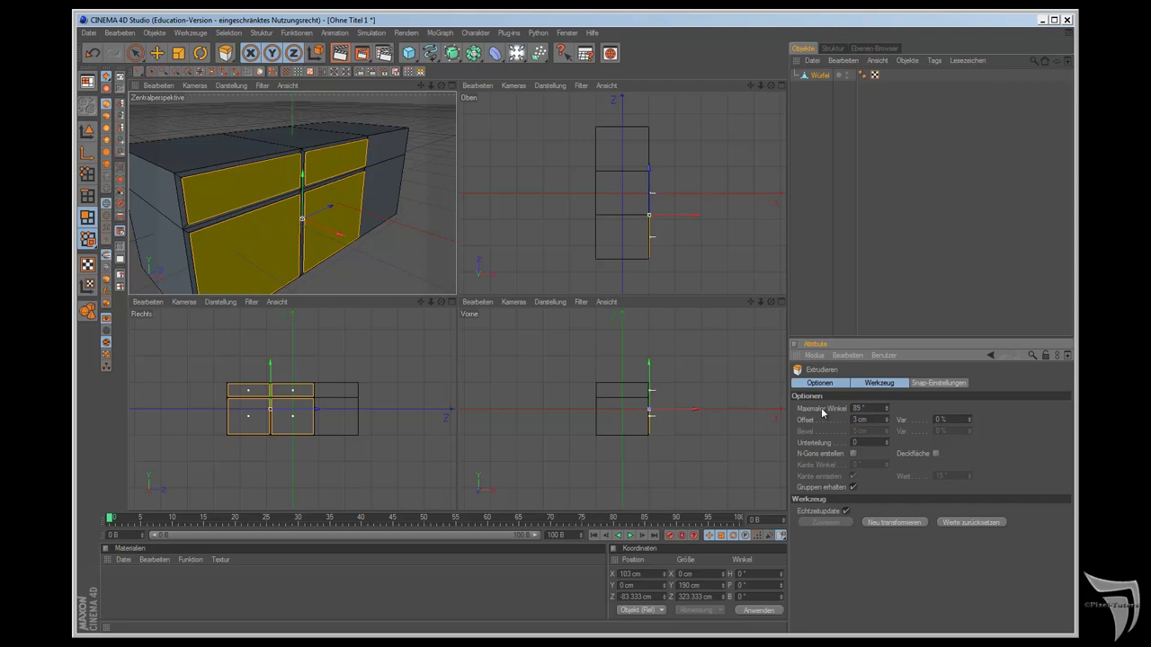
pyautogui.moveTo(441, 85)
pyautogui.mouseDown()
pyautogui.moveTo(456, 299)
pyautogui.moveTo(476, 300)
pyautogui.mouseUp()
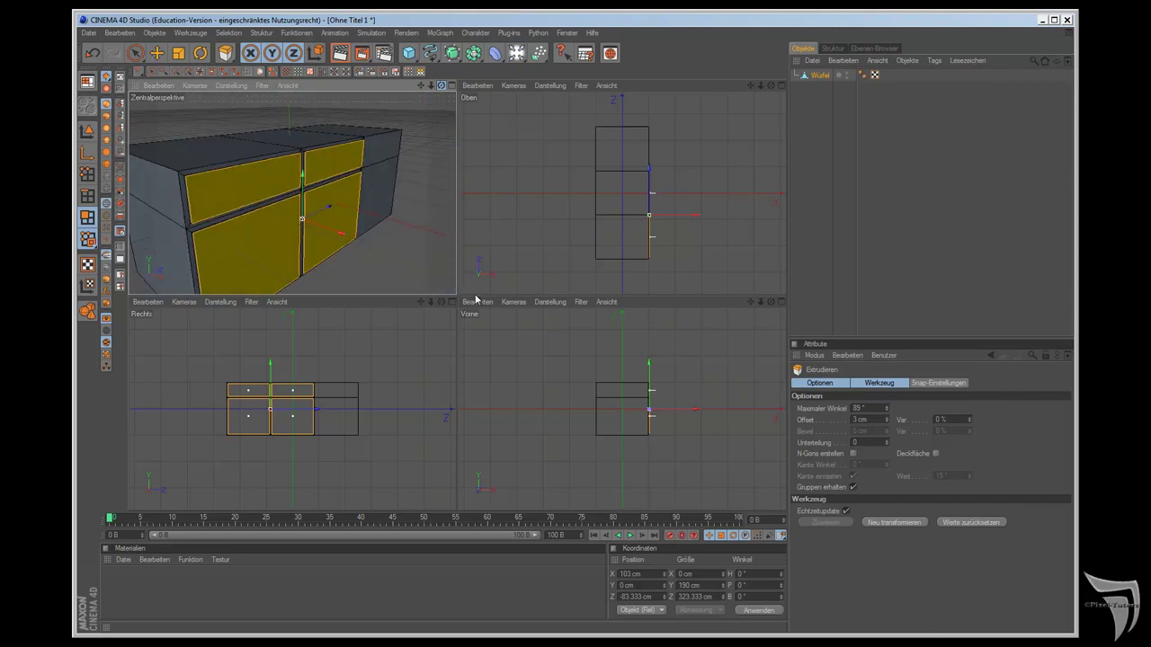
pyautogui.moveTo(476, 299); pyautogui.dragTo(455, 294)
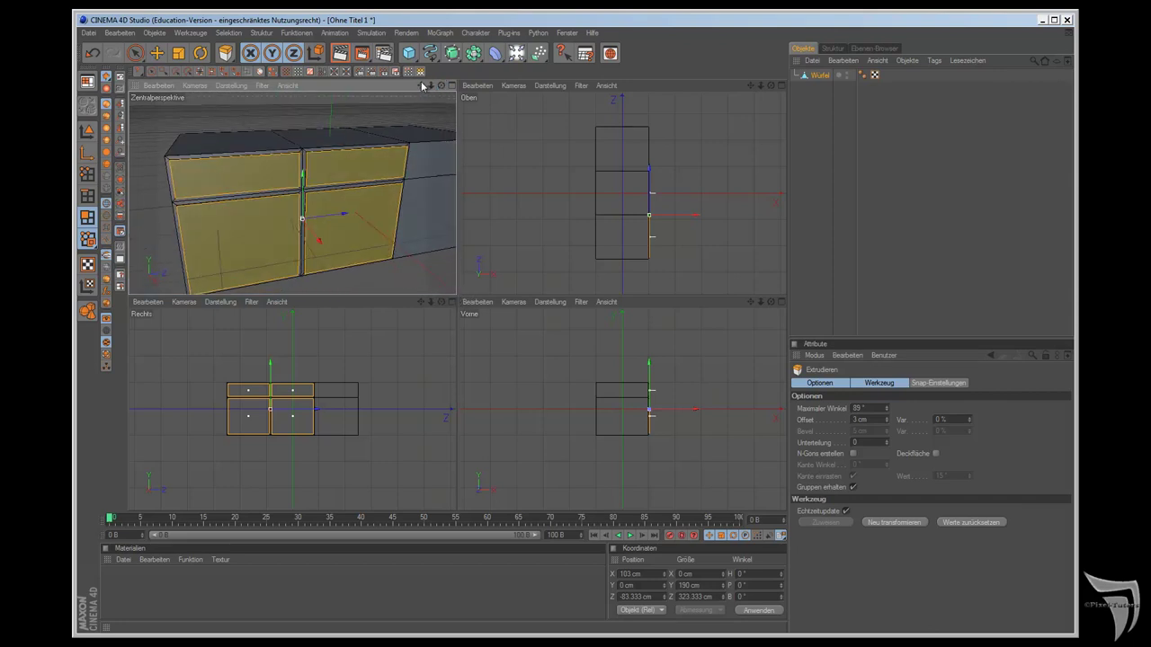
pyautogui.moveTo(422, 85); pyautogui.dragTo(456, 293)
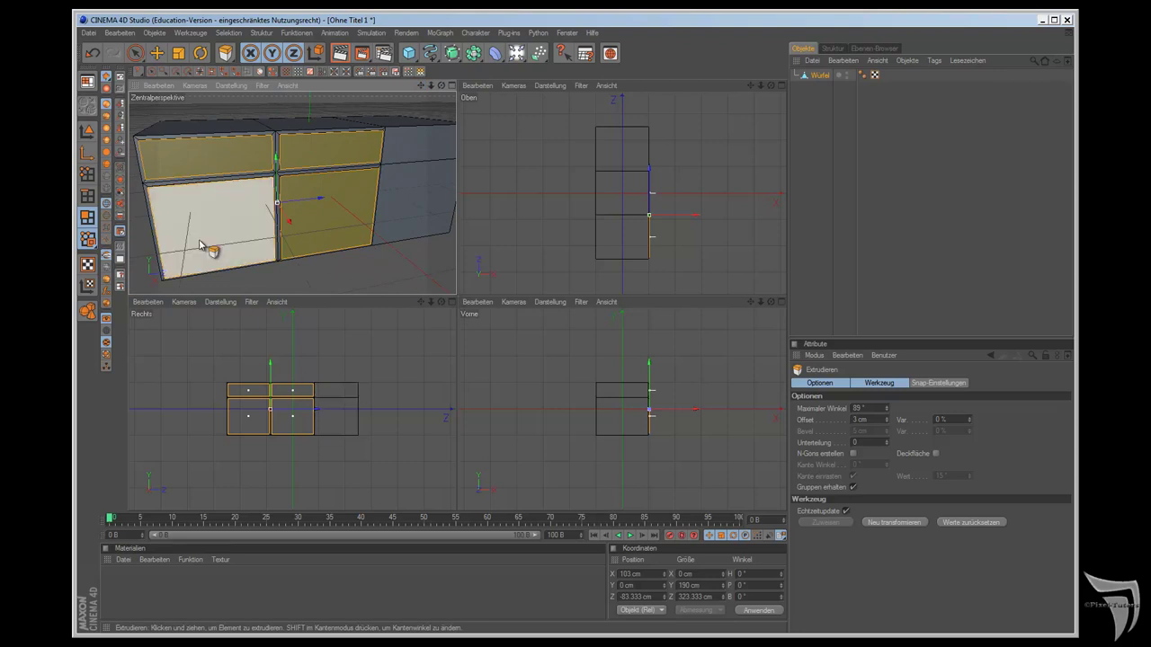
# Step: Select the cabinet's end face and inset it with Gruppen erhalten turned on
pyautogui.click(135, 54)
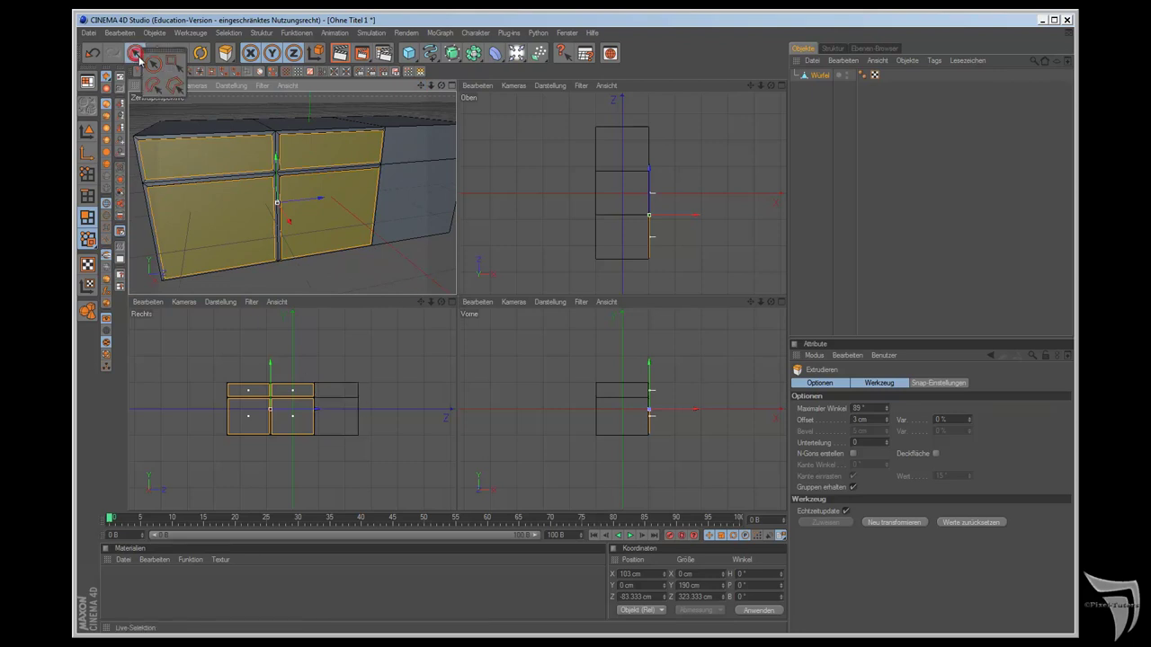
pyautogui.click(334, 402)
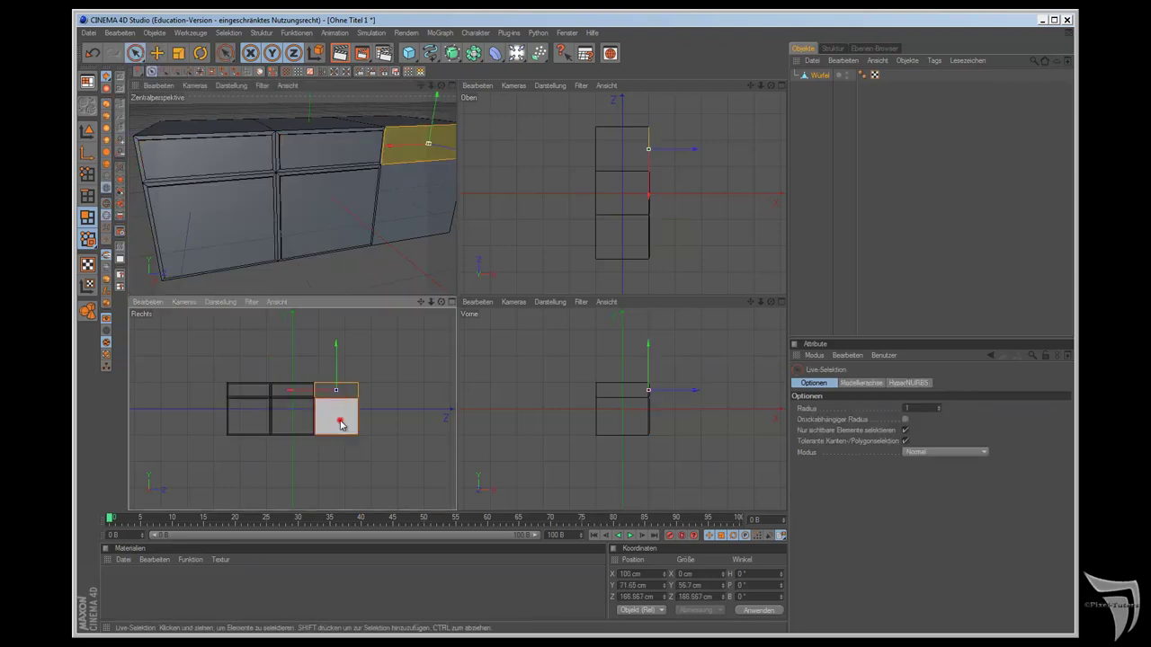
pyautogui.click(340, 420)
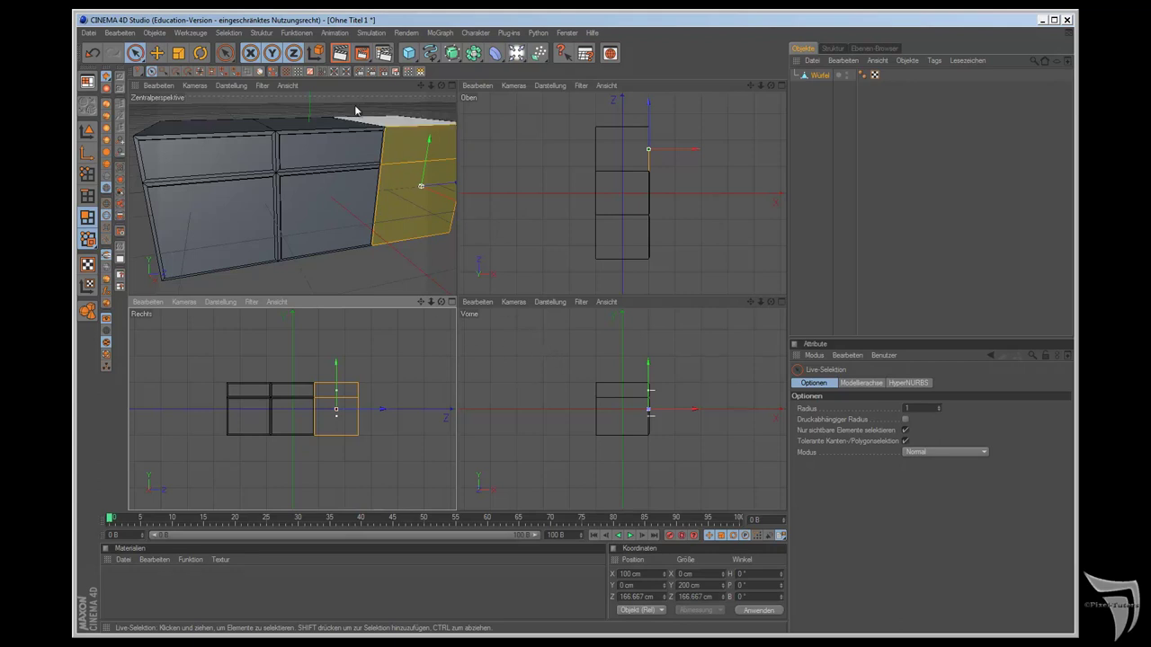
pyautogui.click(225, 53)
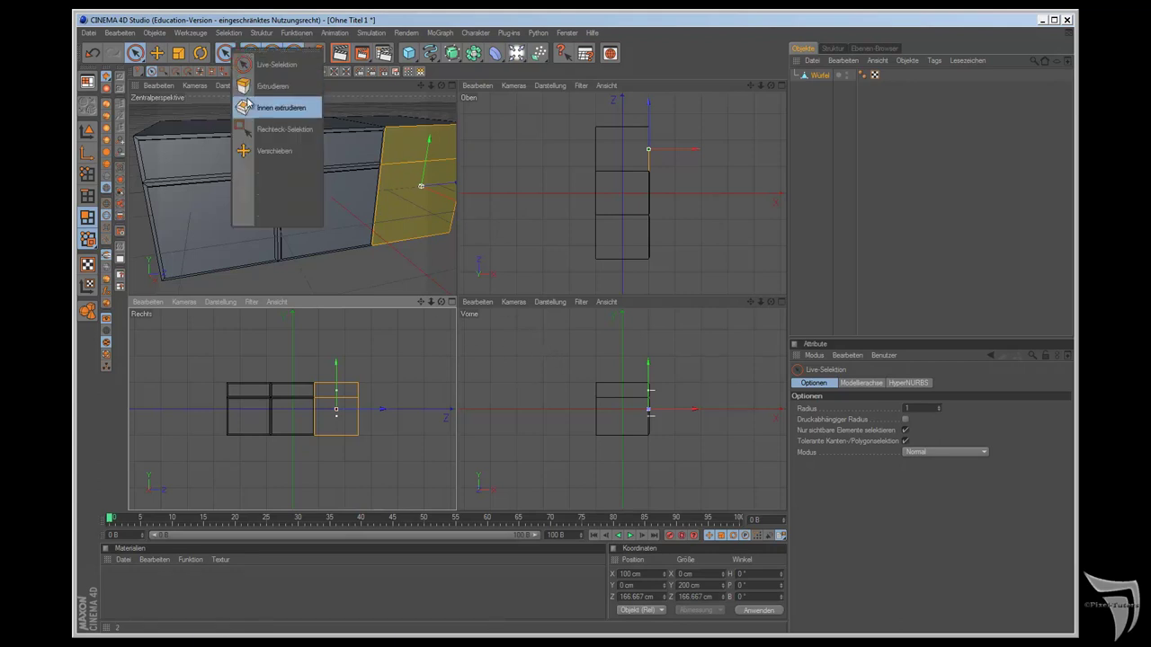
pyautogui.click(251, 107)
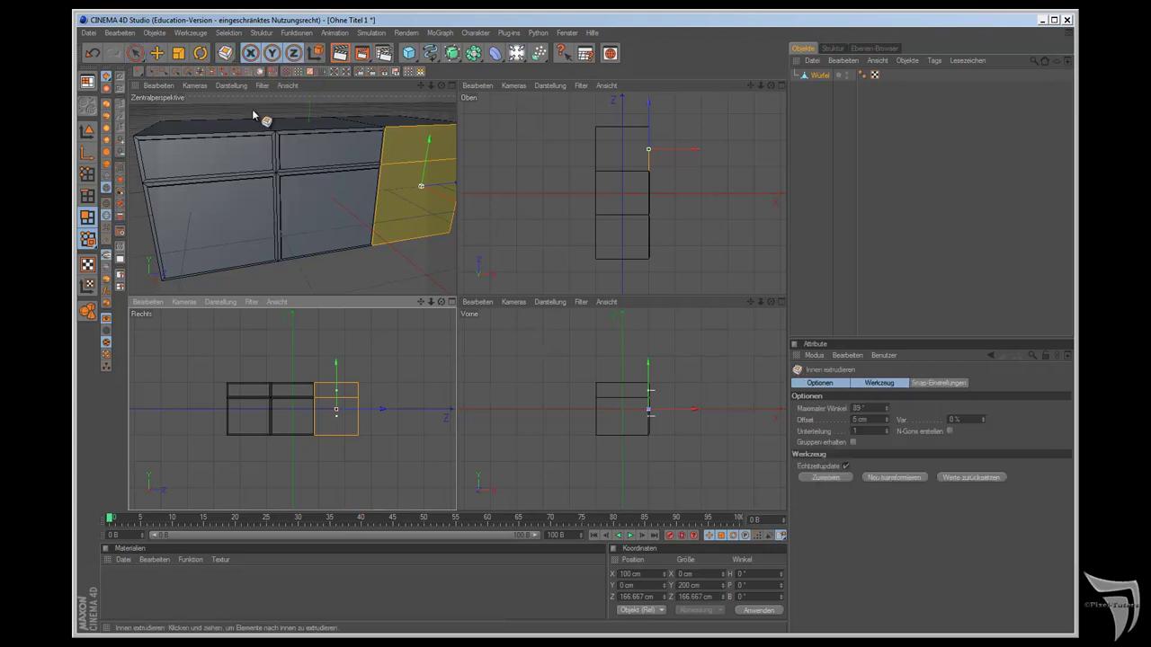
pyautogui.click(854, 443)
pyautogui.click(826, 477)
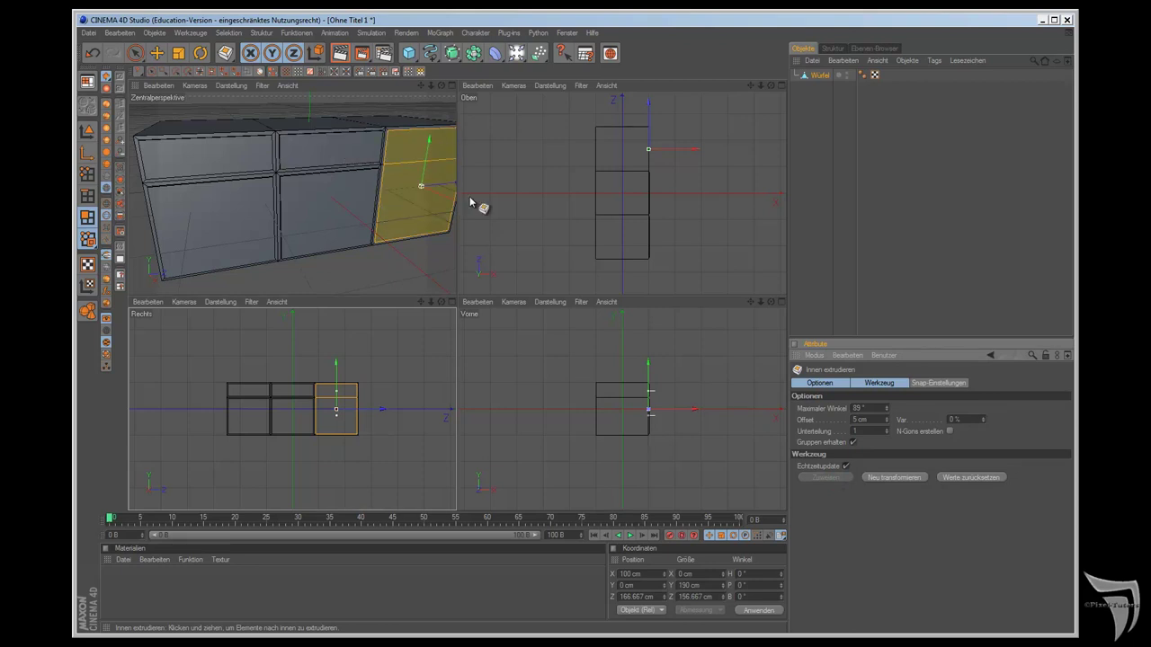
# Step: Extrude the end face outward by 20 cm, then switch to Points mode
pyautogui.click(225, 53)
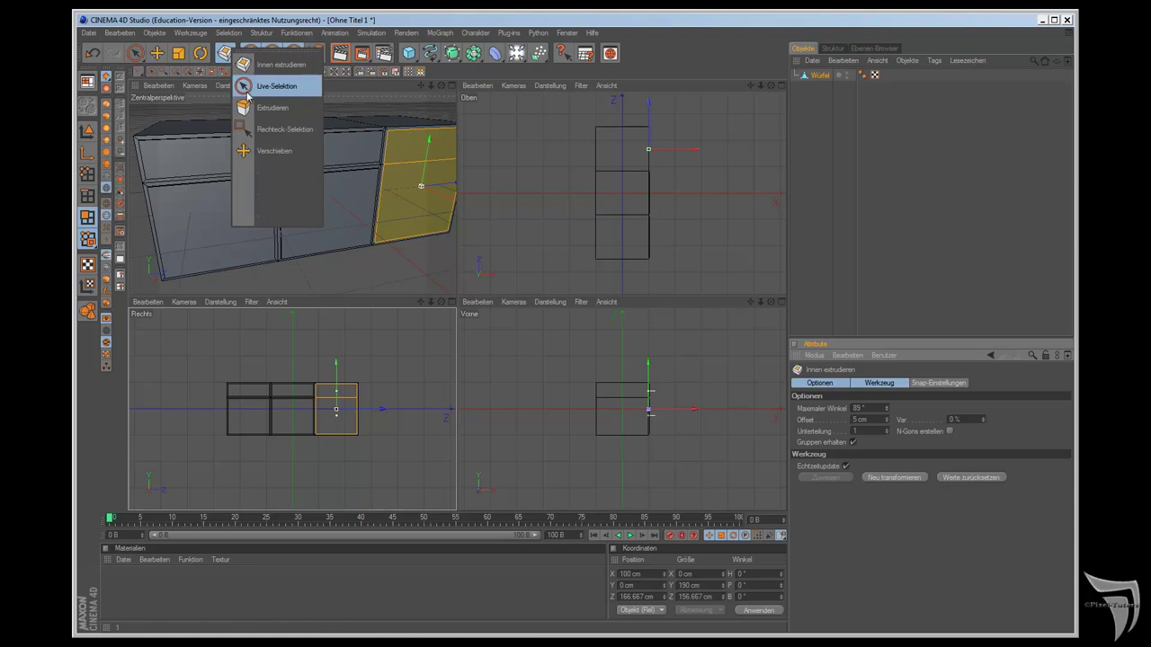
pyautogui.click(261, 108)
pyautogui.scroll(2, 649, 406)
pyautogui.scroll(1, 670, 408)
pyautogui.scroll(2, 681, 401)
pyautogui.scroll(2, 711, 386)
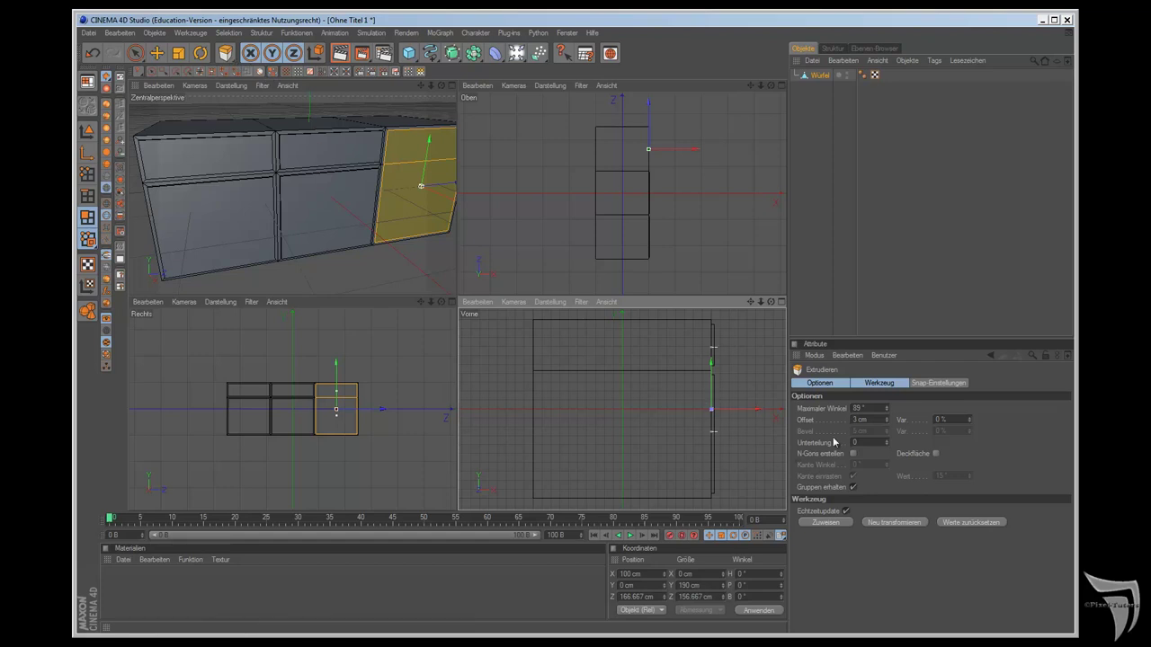
pyautogui.moveTo(860, 420); pyautogui.dragTo(849, 419)
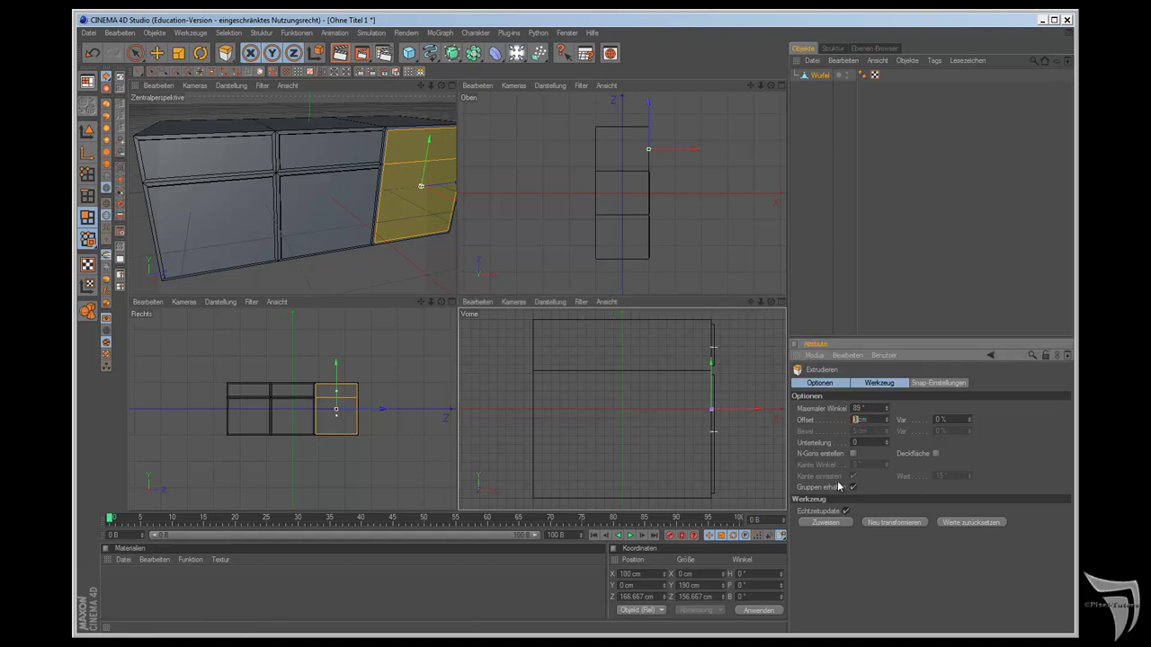
pyautogui.write('2')
pyautogui.write('20')
pyautogui.press('Return')
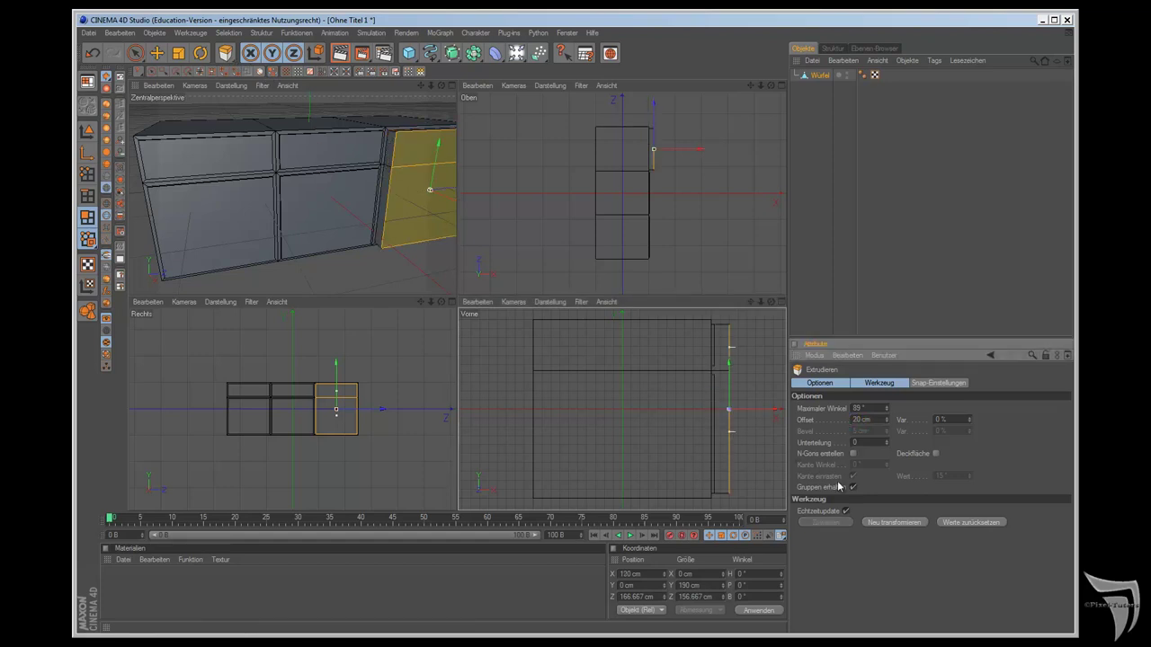
pyautogui.click(88, 175)
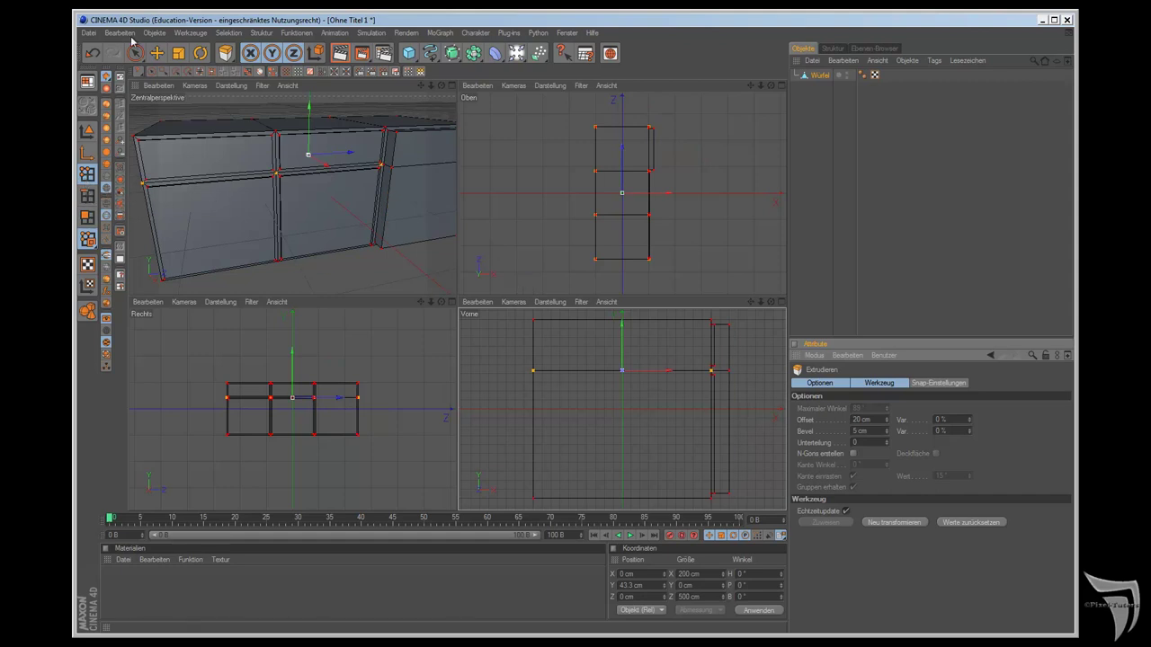
# Step: Zoom the front view onto the lower-right corner and check its X position, 103 cm
pyautogui.moveTo(135, 53); pyautogui.dragTo(151, 62)
pyautogui.click(151, 61)
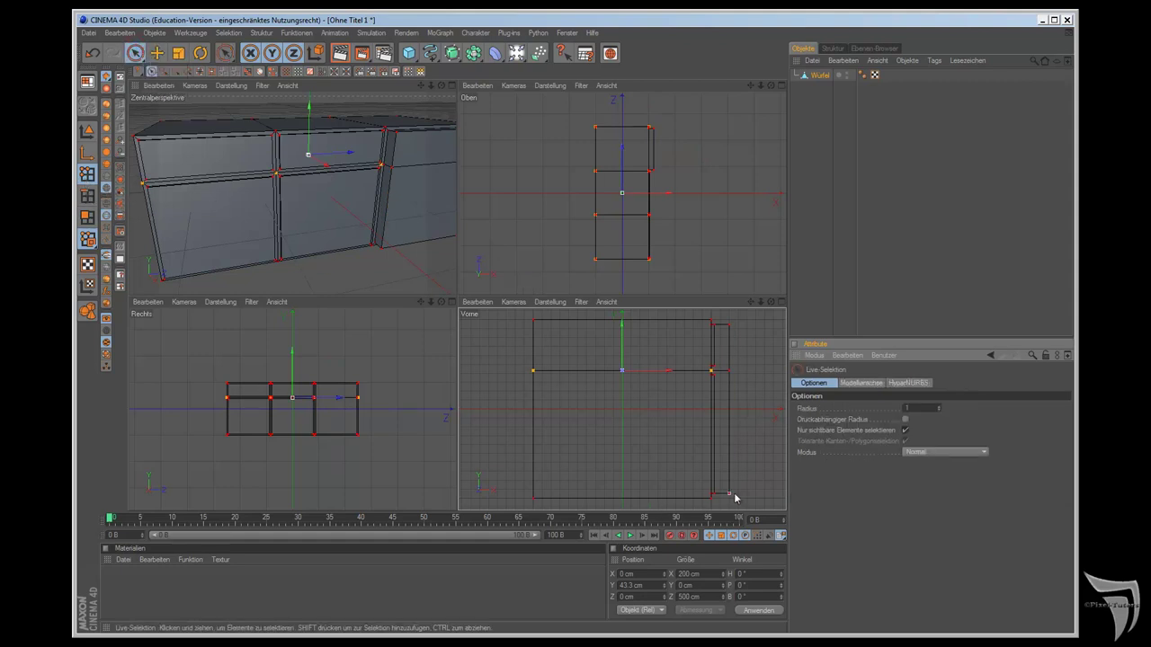
pyautogui.moveTo(751, 302); pyautogui.dragTo(743, 459)
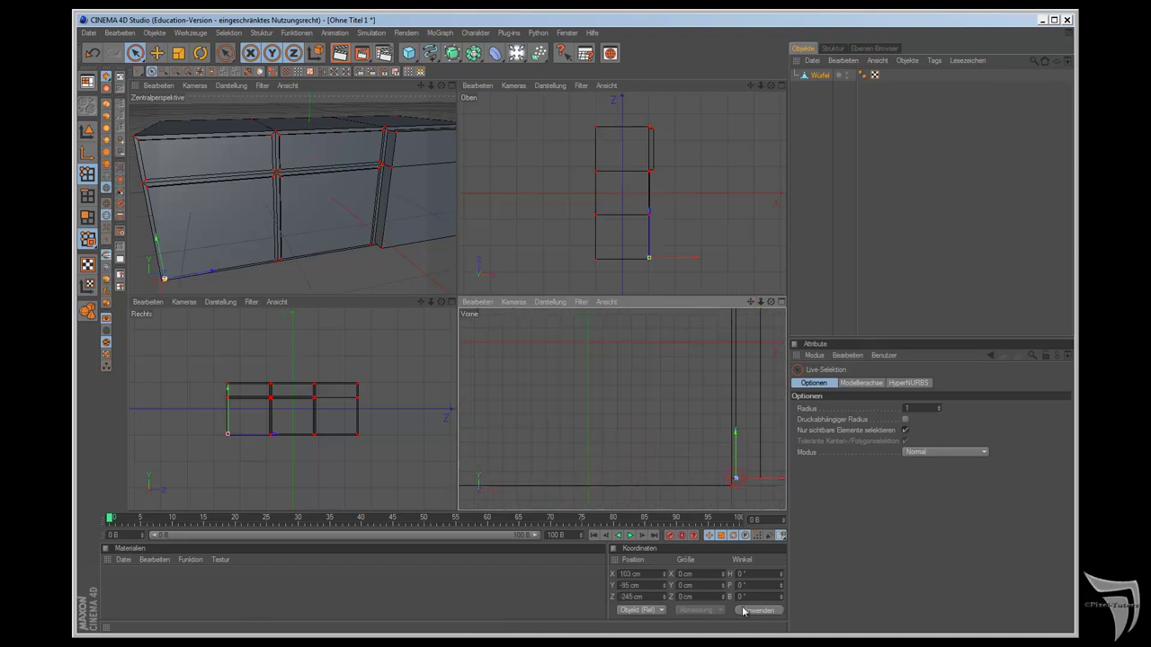
pyautogui.doubleClick(633, 573)
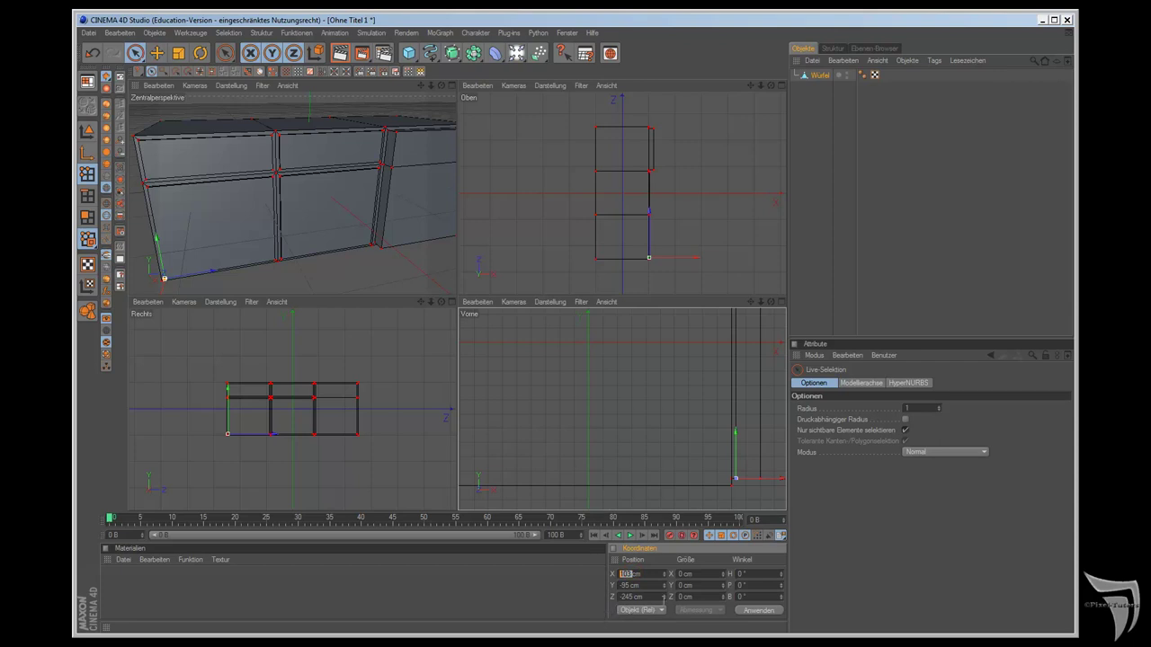
# Step: Box-select the end panel's bottom points and move them to X 103 cm
pyautogui.click(135, 54)
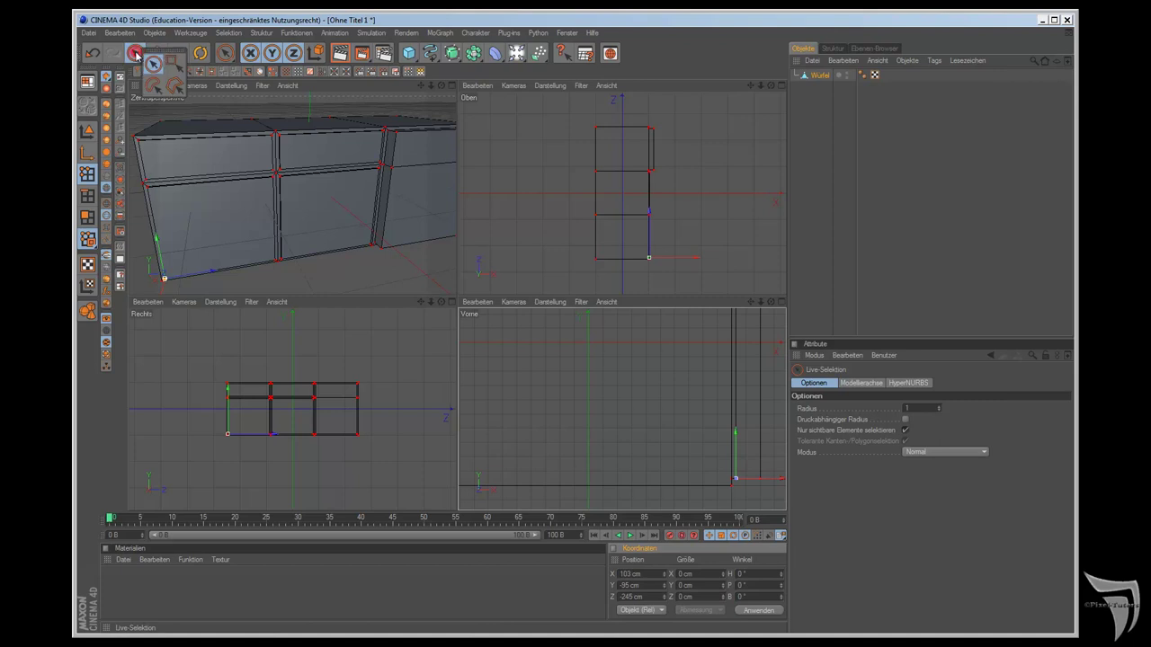
pyautogui.click(175, 63)
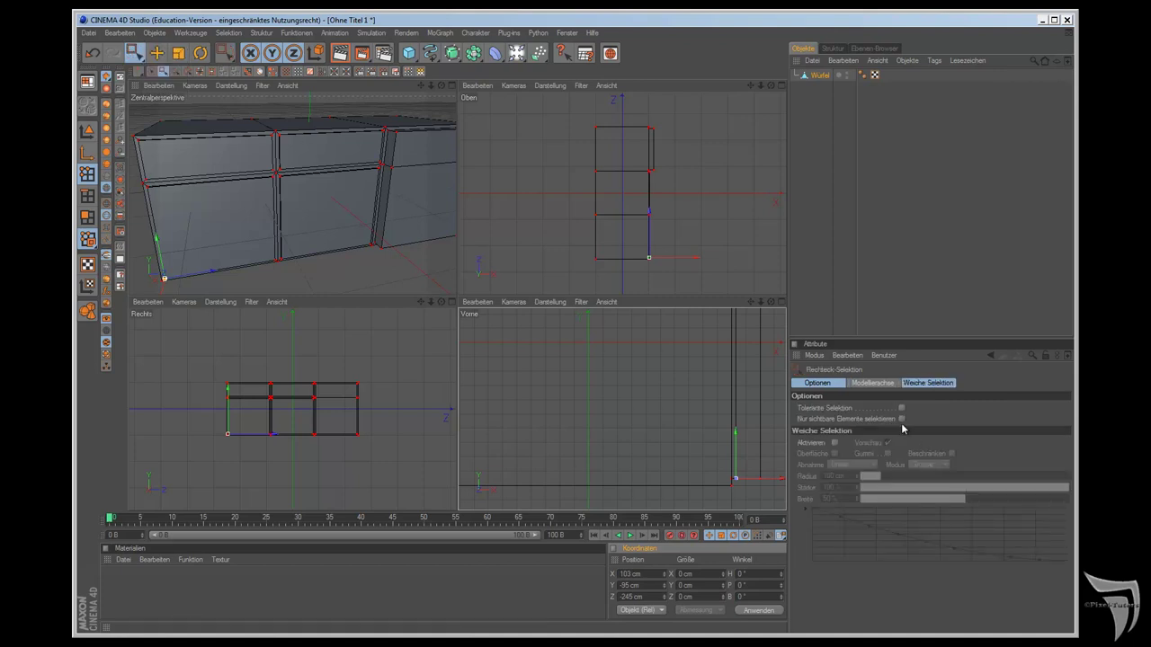
pyautogui.moveTo(778, 457); pyautogui.dragTo(750, 506)
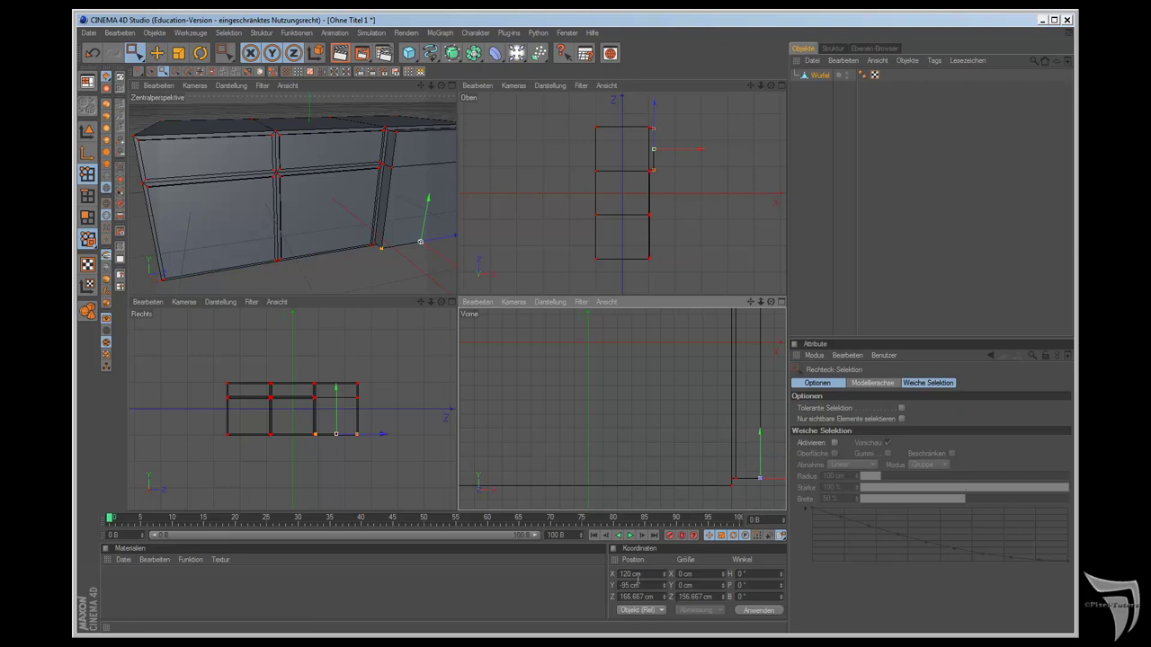
pyautogui.click(633, 573)
pyautogui.write('103')
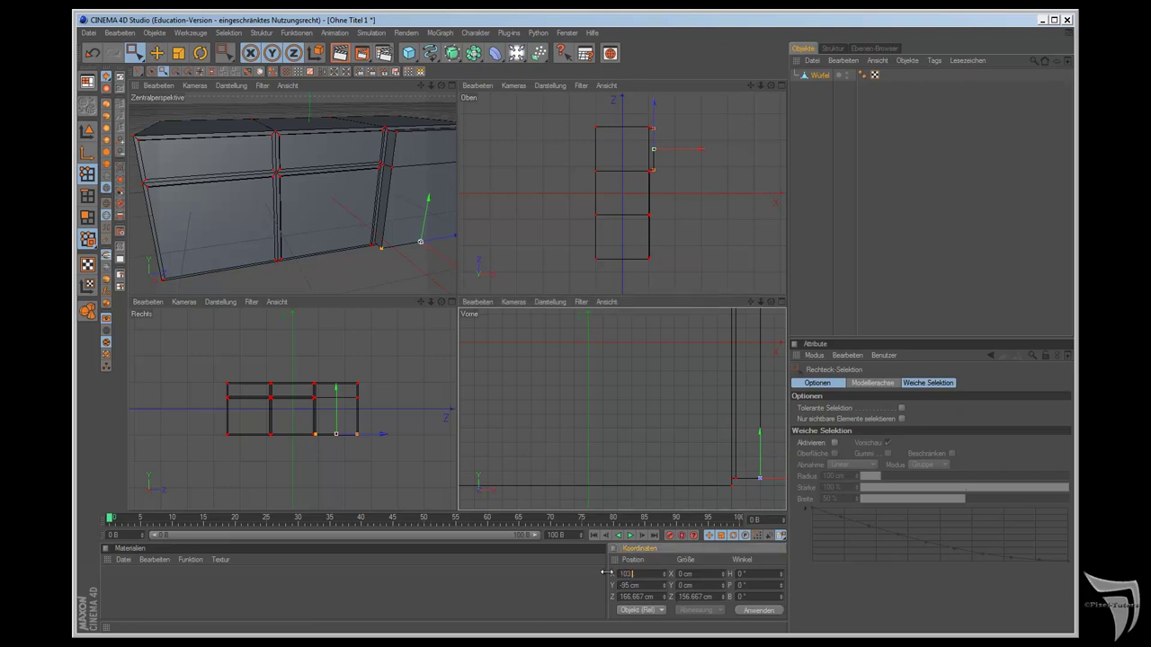
pyautogui.press('Return')
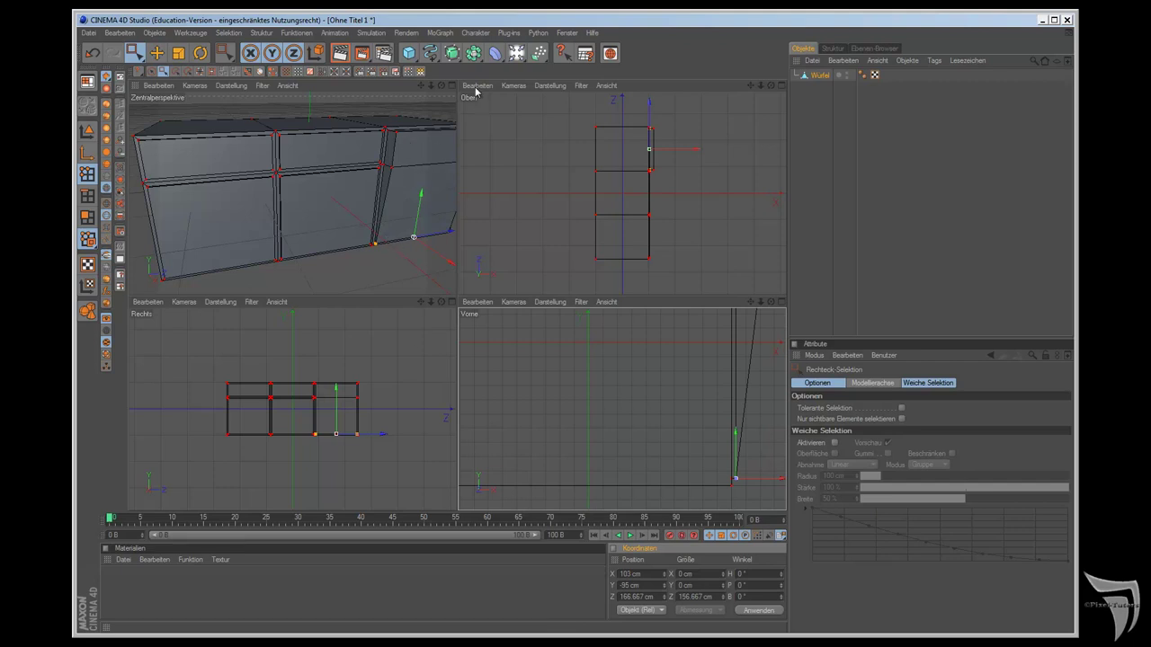
pyautogui.moveTo(441, 86); pyautogui.dragTo(458, 300)
pyautogui.moveTo(749, 303)
pyautogui.mouseDown()
pyautogui.moveTo(647, 360)
pyautogui.moveTo(710, 413)
pyautogui.mouseUp()
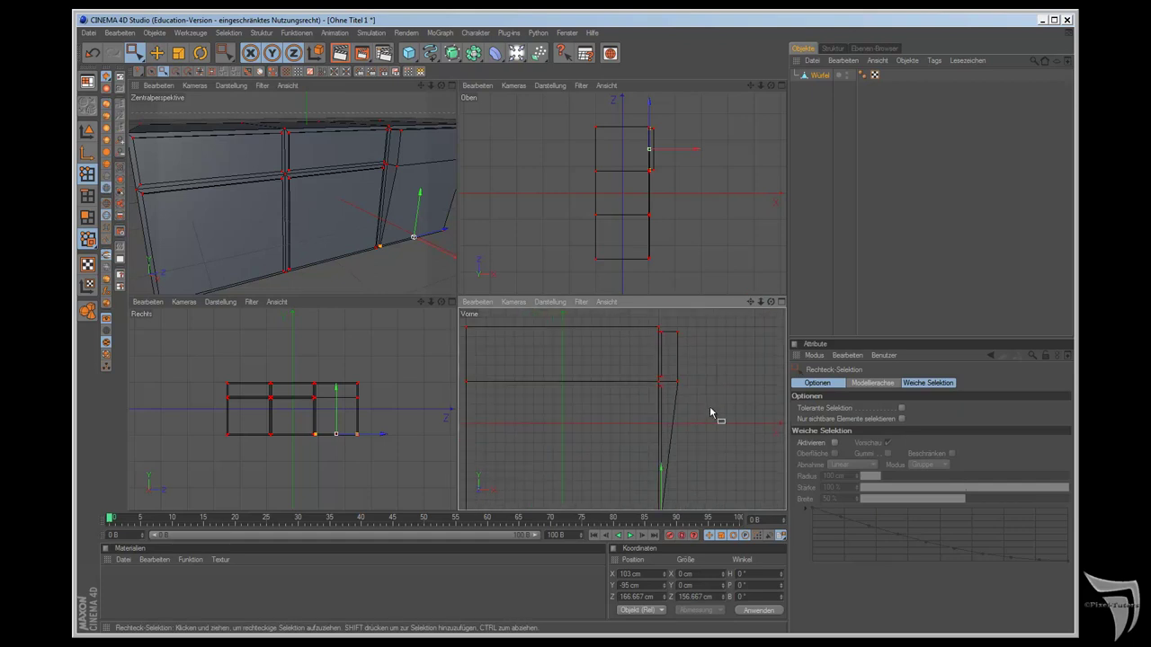
pyautogui.moveTo(750, 304); pyautogui.dragTo(750, 288)
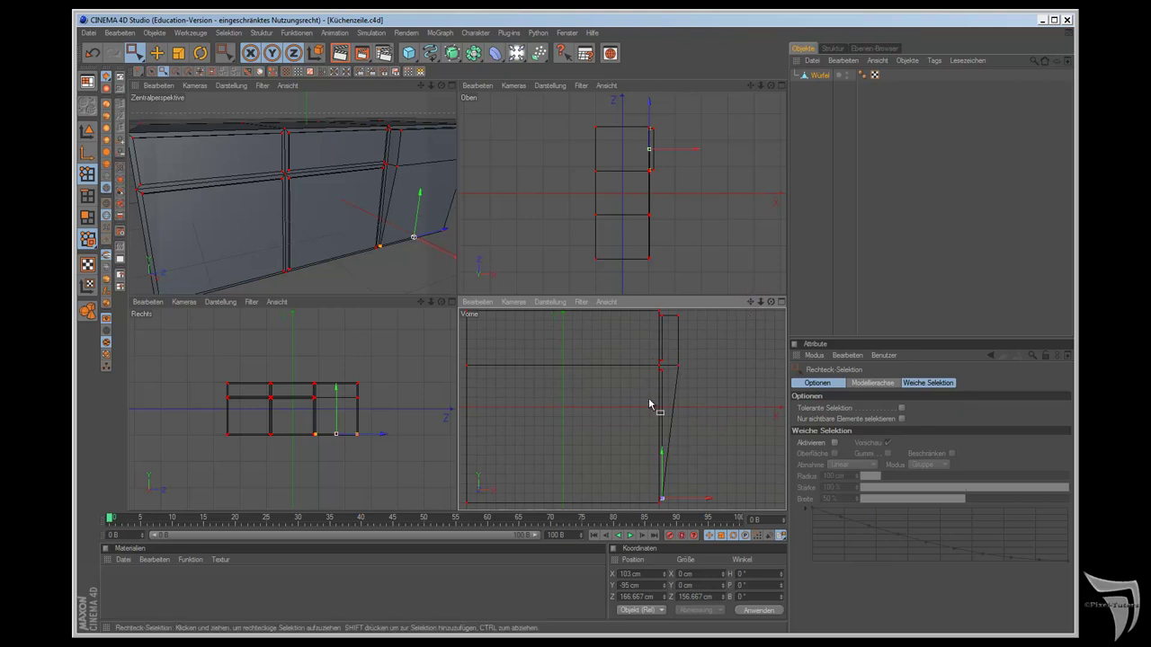
# Step: Nudge the end panel's middle point inward to X 116.014 cm, then return to Model mode
pyautogui.click(689, 362)
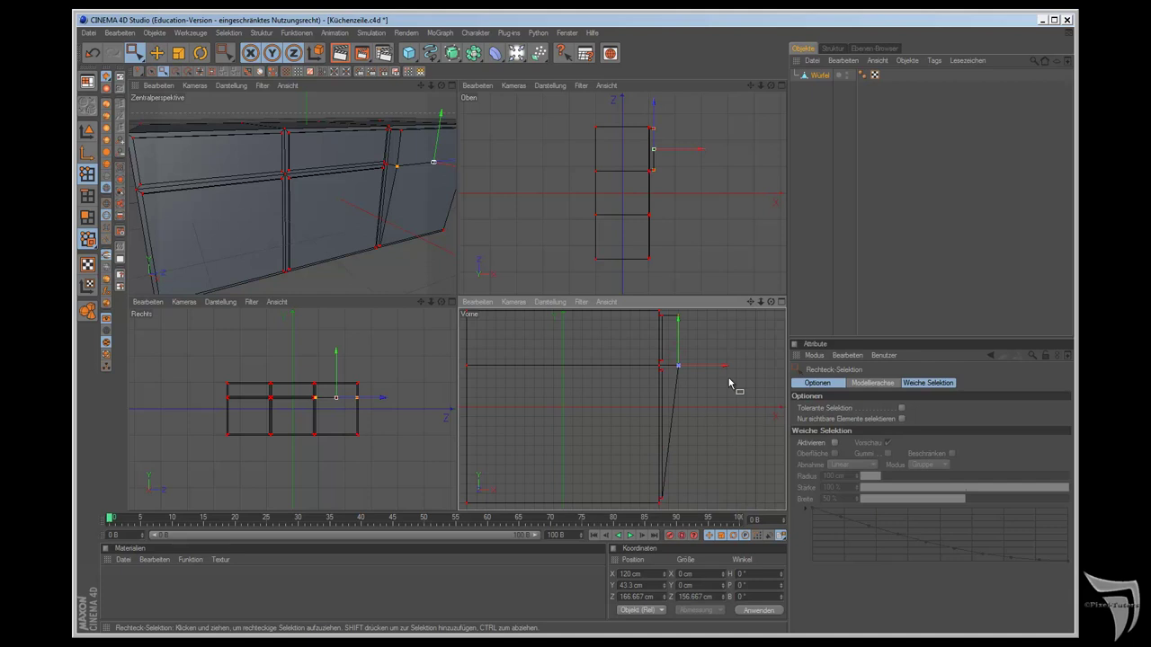
pyautogui.moveTo(648, 360); pyautogui.dragTo(650, 359)
pyautogui.scroll(3, 729, 398)
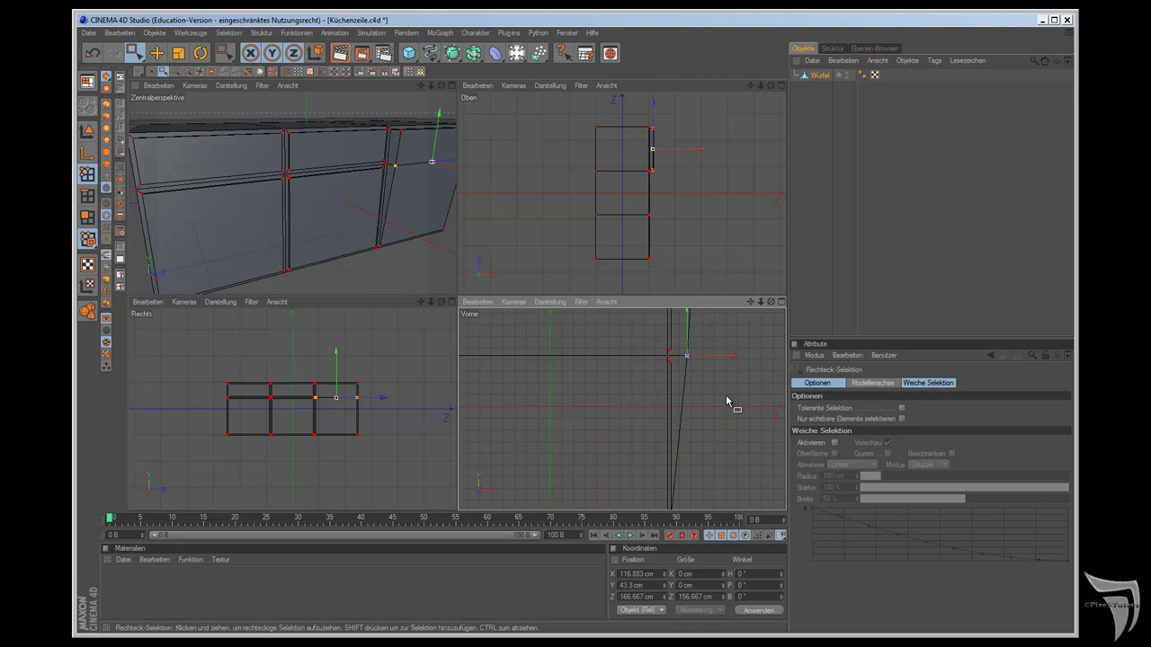
pyautogui.middleClick(729, 402)
pyautogui.scroll(1, 726, 401)
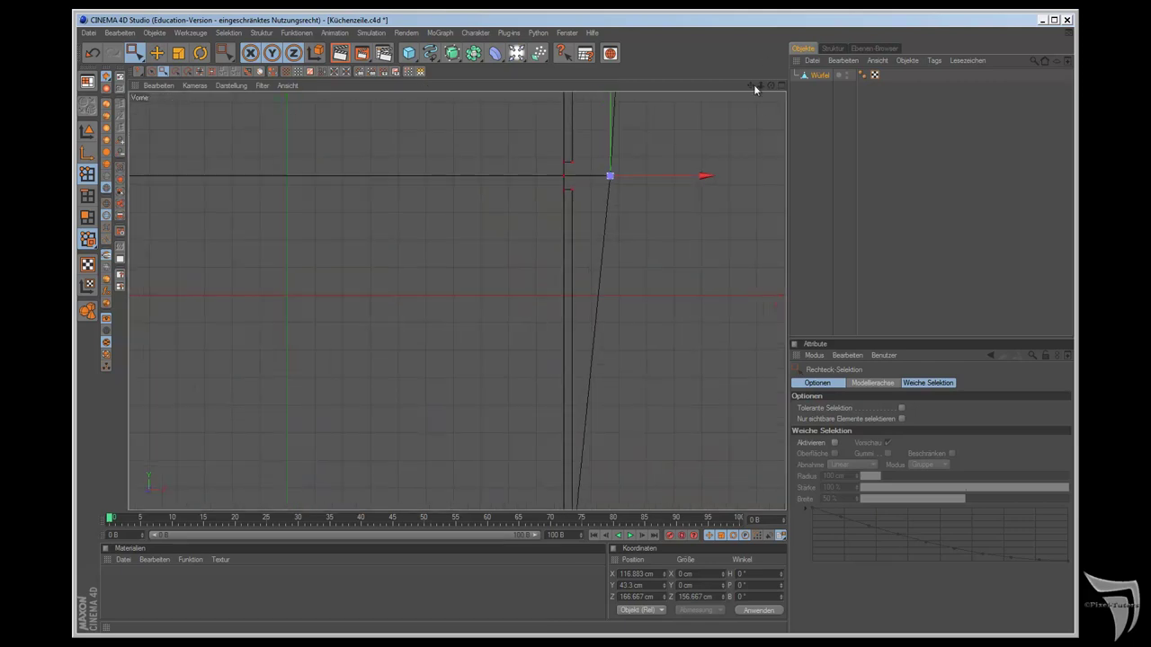
pyautogui.moveTo(753, 84); pyautogui.dragTo(648, 356)
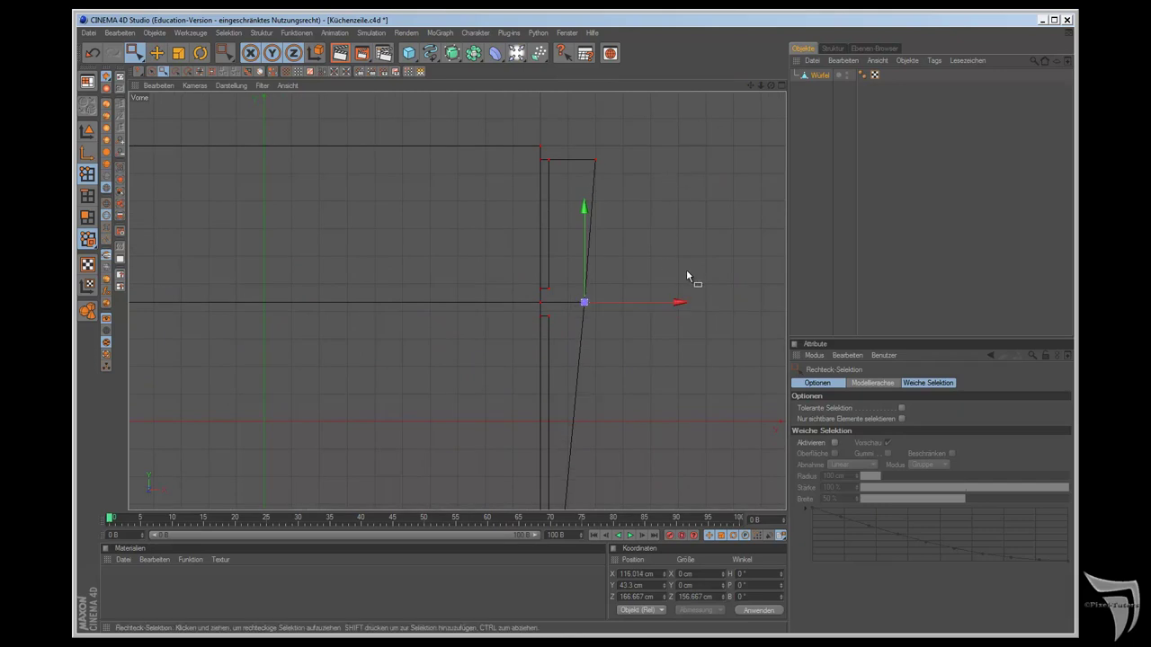
pyautogui.press('F1')
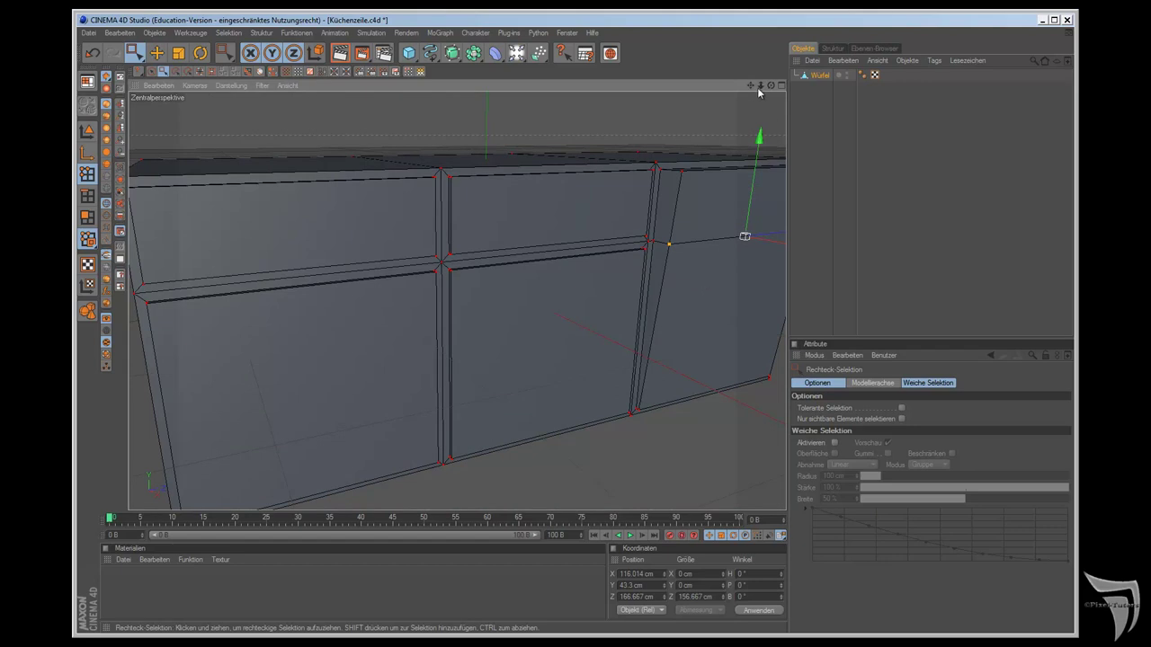
pyautogui.moveTo(750, 85)
pyautogui.mouseDown()
pyautogui.moveTo(646, 354)
pyautogui.moveTo(540, 126)
pyautogui.mouseUp()
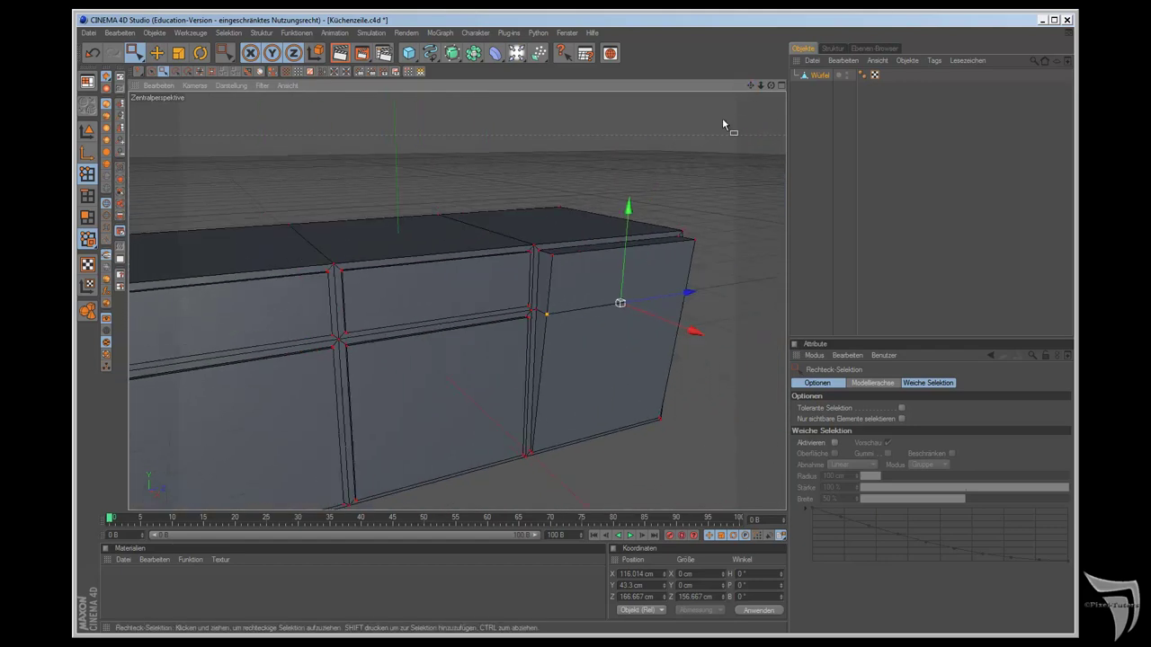
pyautogui.click(94, 131)
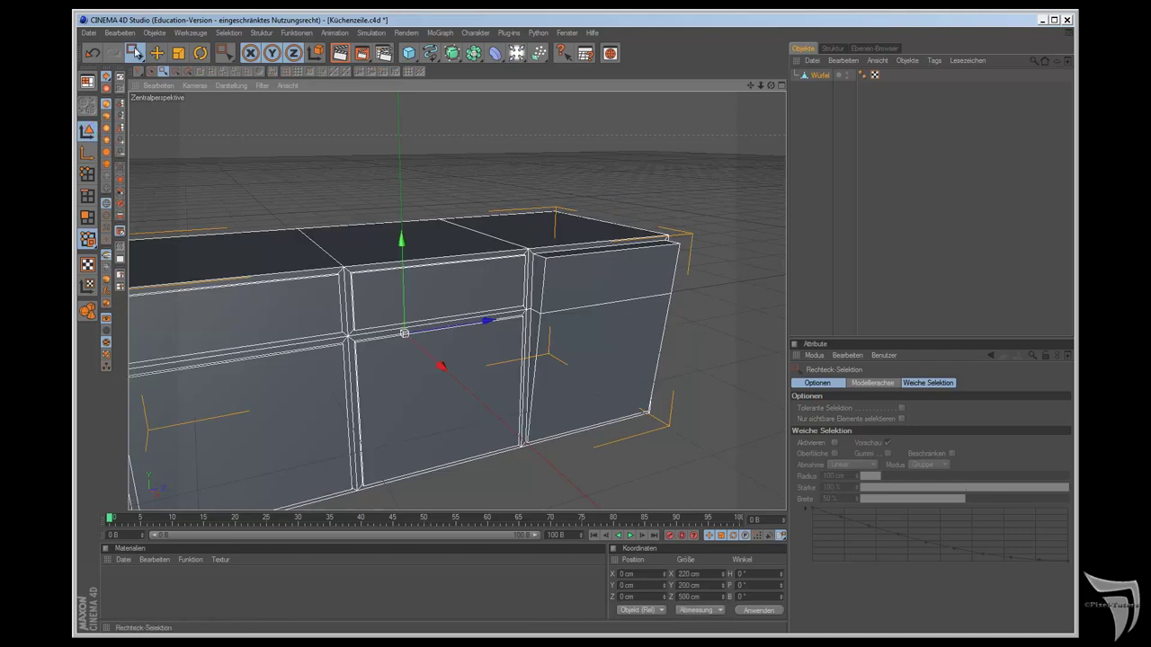
# Step: Add a second 200 cm cube, Würfel.1, and select it in the Object Manager
pyautogui.click(157, 53)
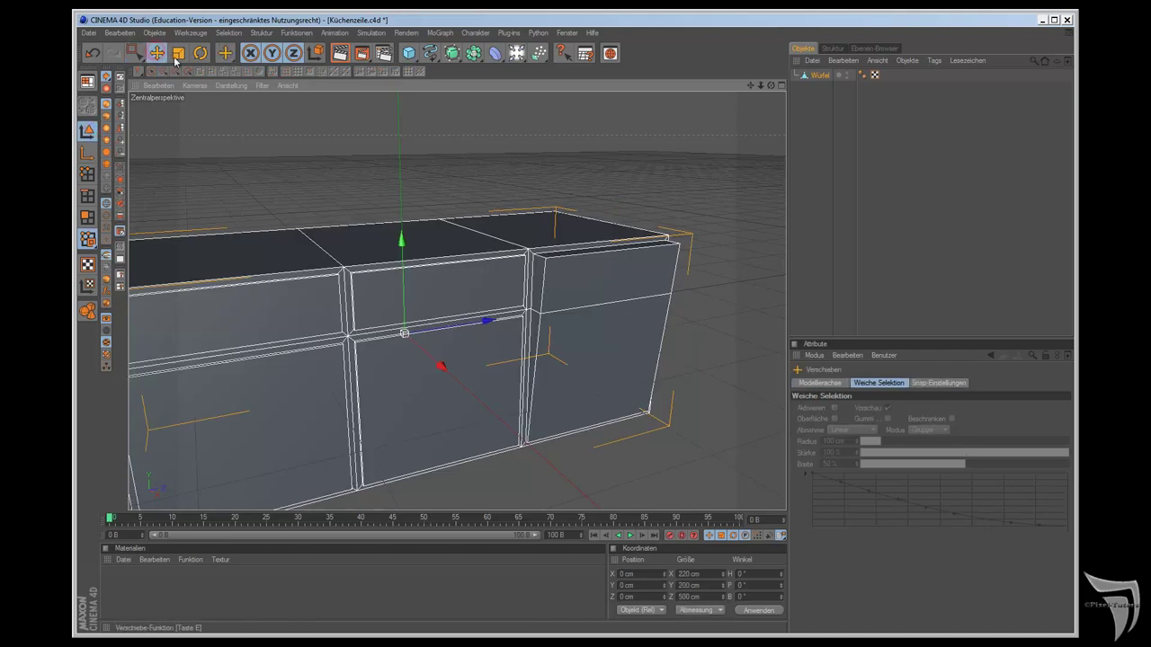
pyautogui.moveTo(408, 53); pyautogui.dragTo(472, 66)
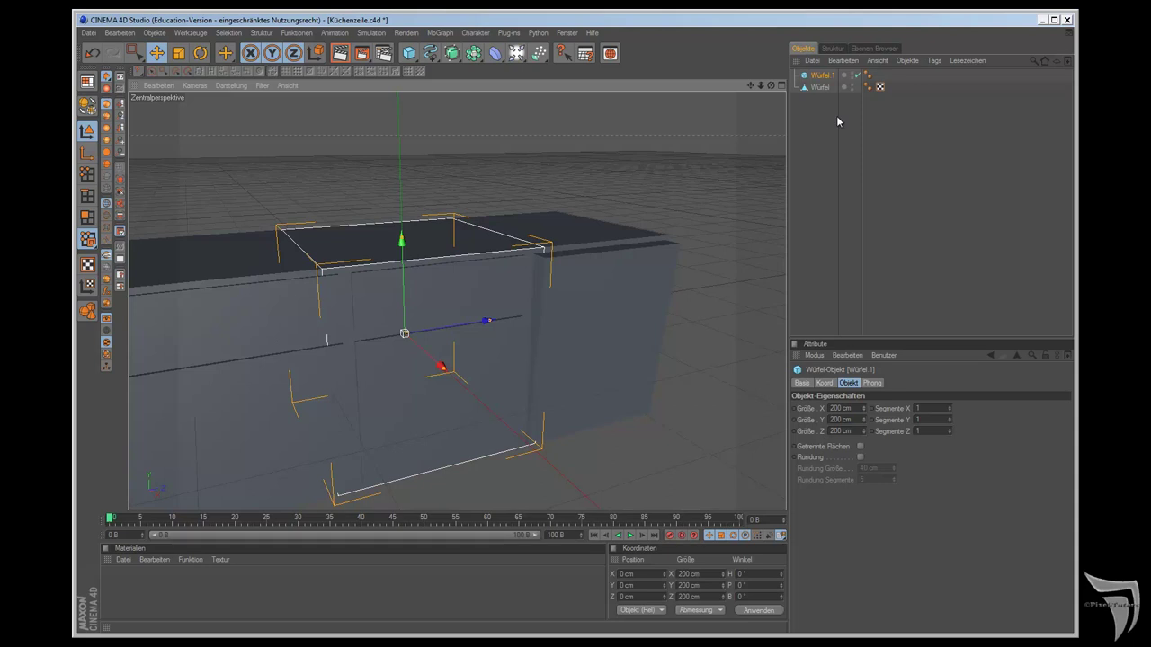
pyautogui.click(820, 87)
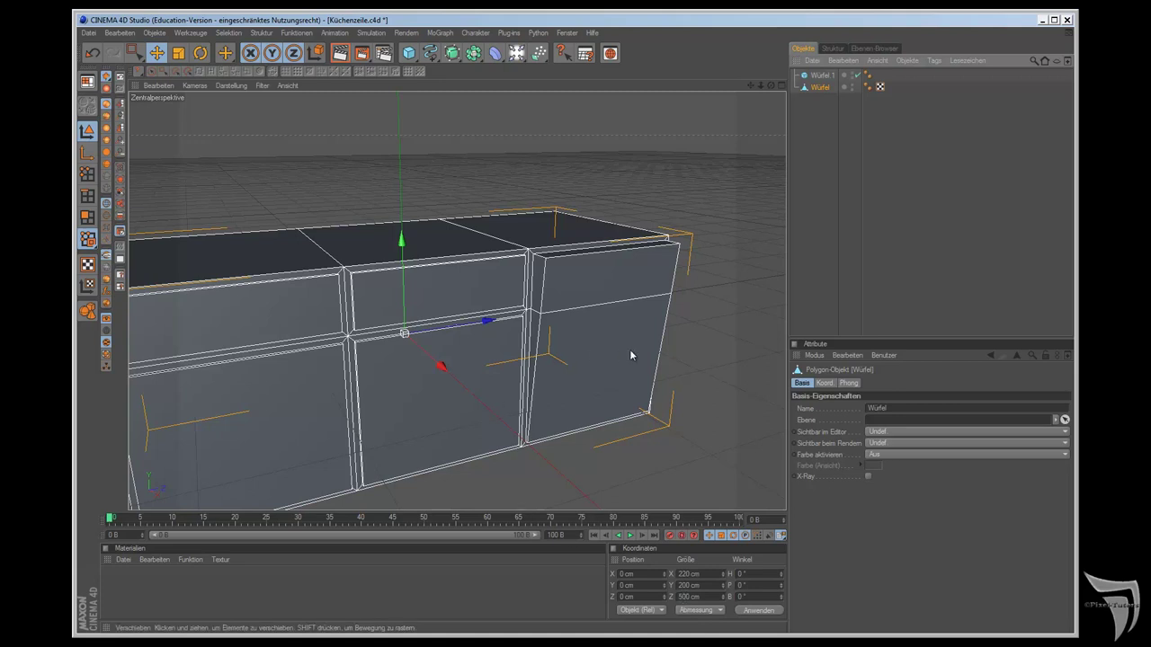
pyautogui.click(820, 74)
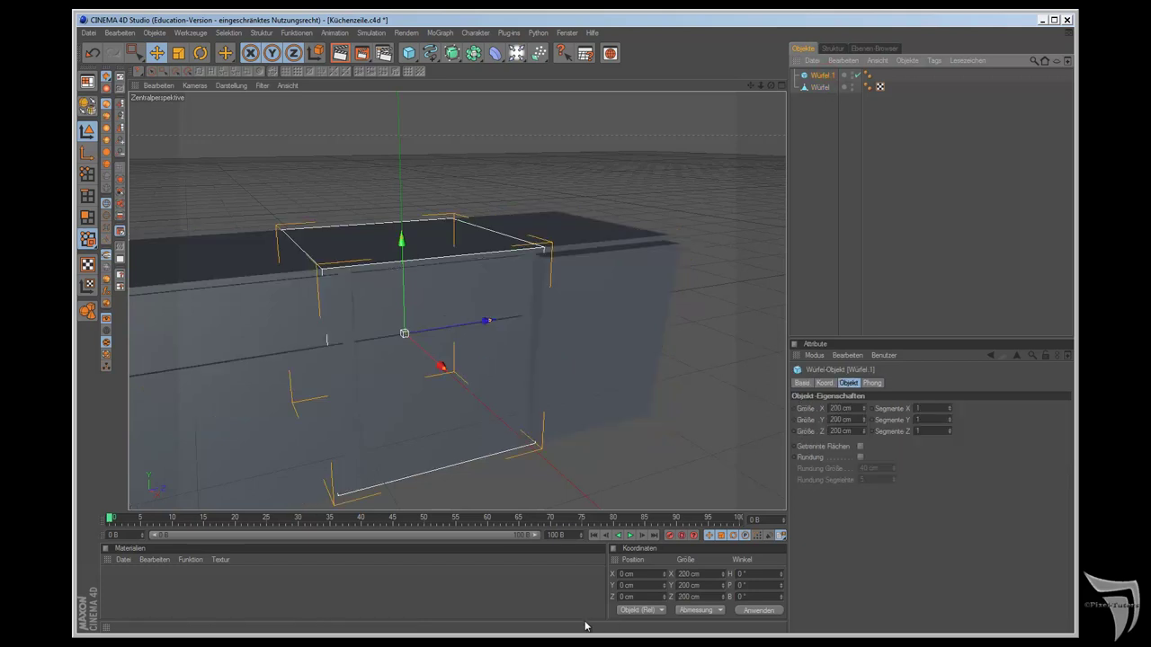
# Step: Set the new cube's Z position to 350 cm, after trying 250 and 400 cm
pyautogui.click(624, 574)
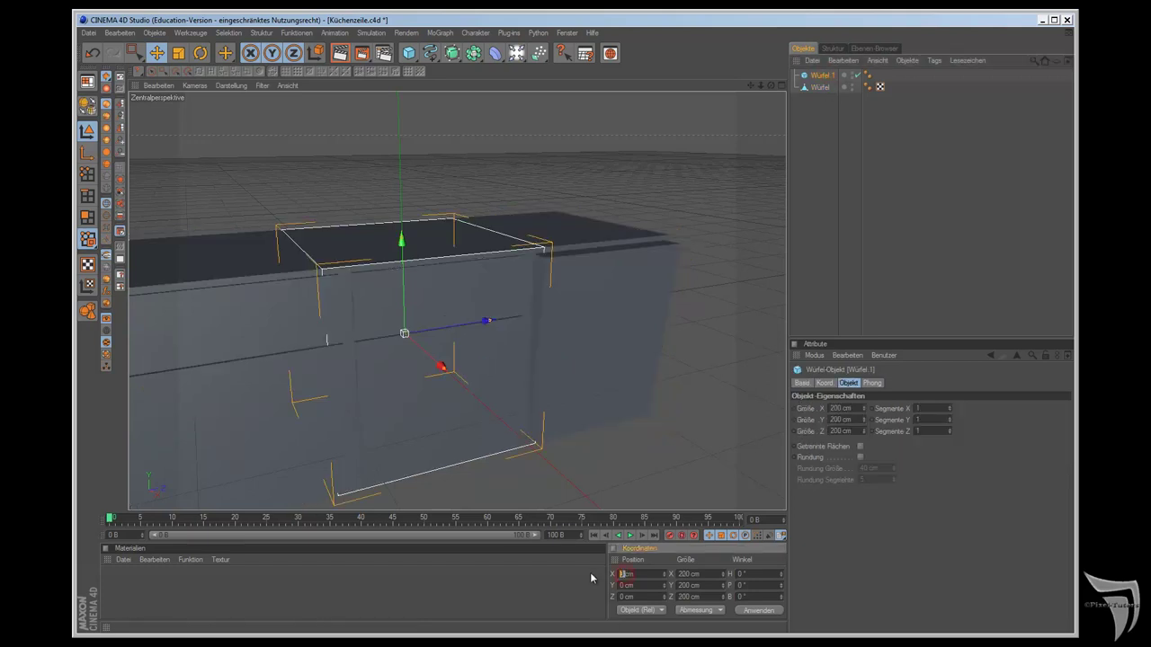
pyautogui.click(622, 597)
pyautogui.write('50')
pyautogui.press('Return')
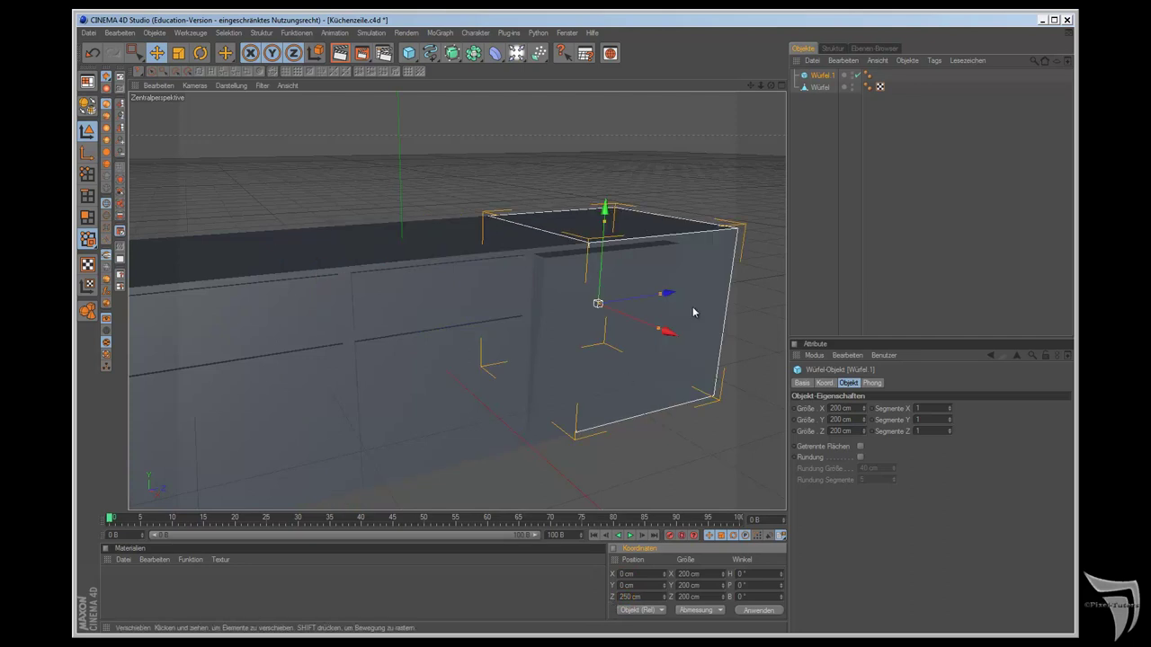
pyautogui.moveTo(770, 86); pyautogui.dragTo(648, 361)
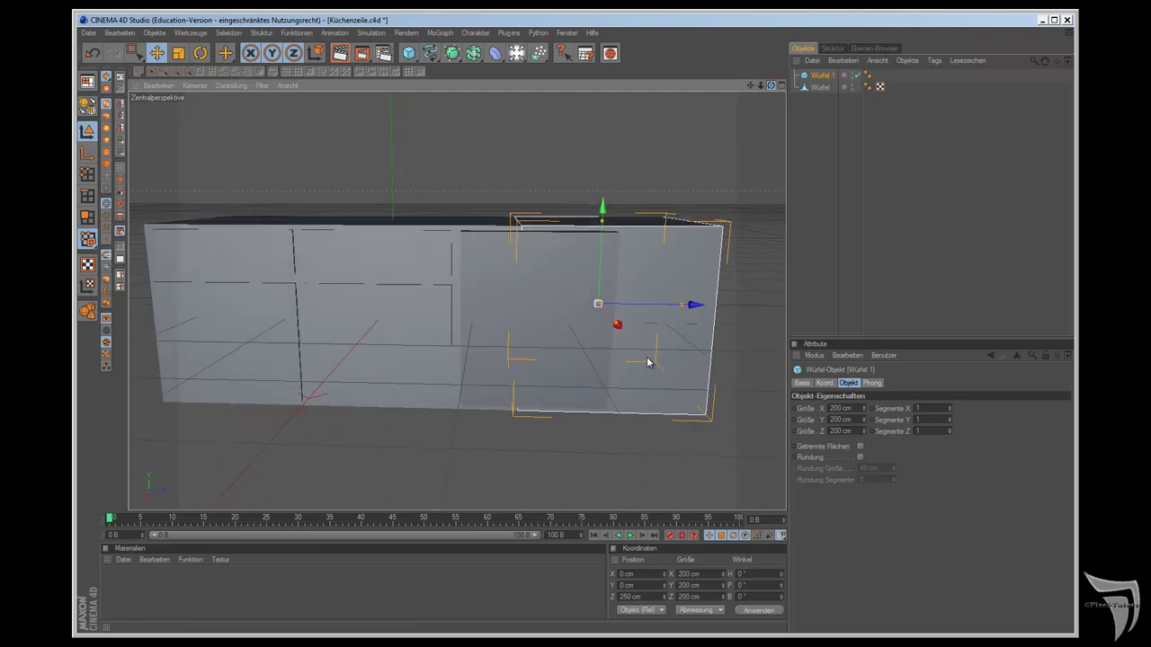
pyautogui.doubleClick(634, 598)
pyautogui.write('40')
pyautogui.press('Return')
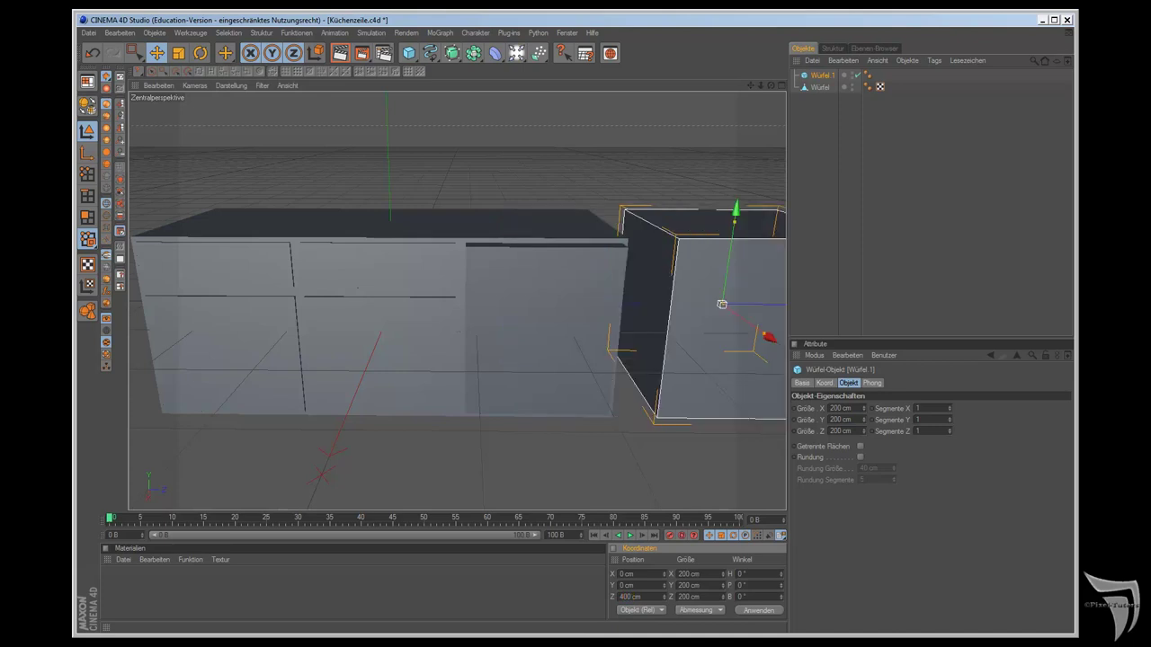
pyautogui.write('350')
pyautogui.press('Return')
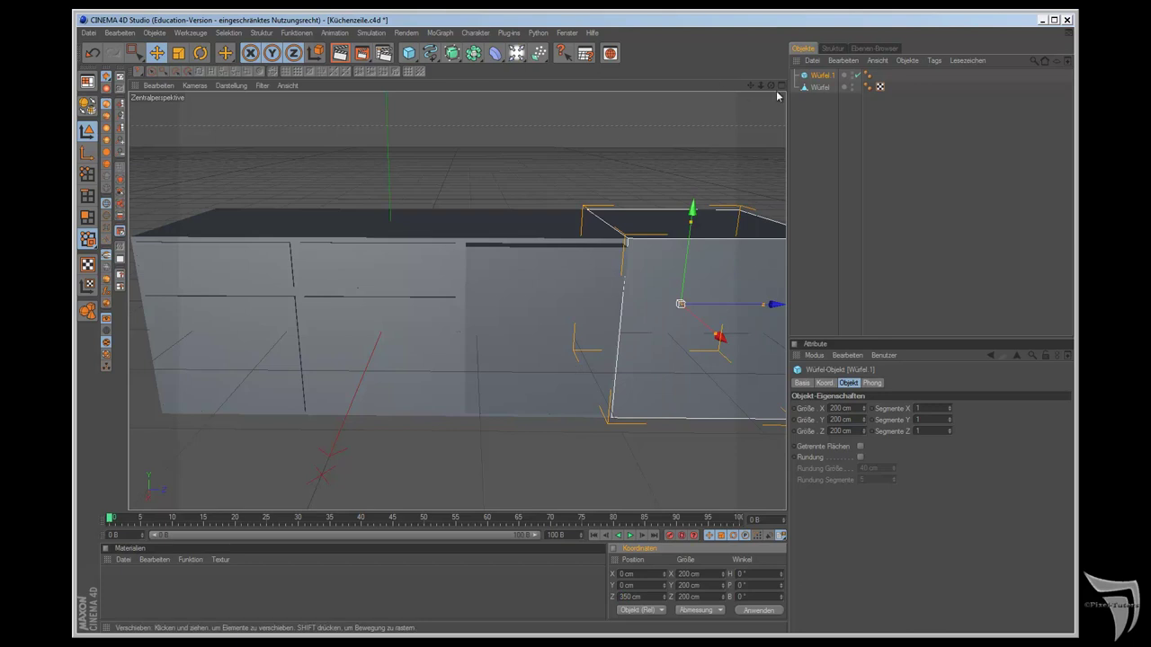
pyautogui.moveTo(770, 84); pyautogui.dragTo(646, 354)
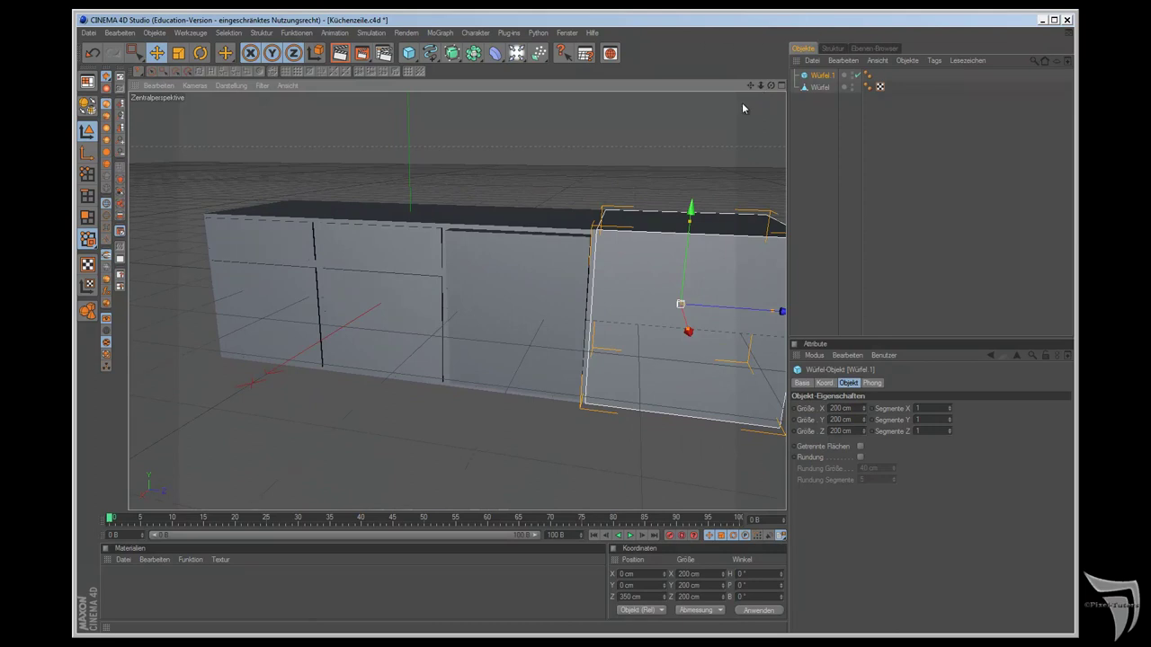
# Step: Set the cube's Y size to 500 cm
pyautogui.click(835, 420)
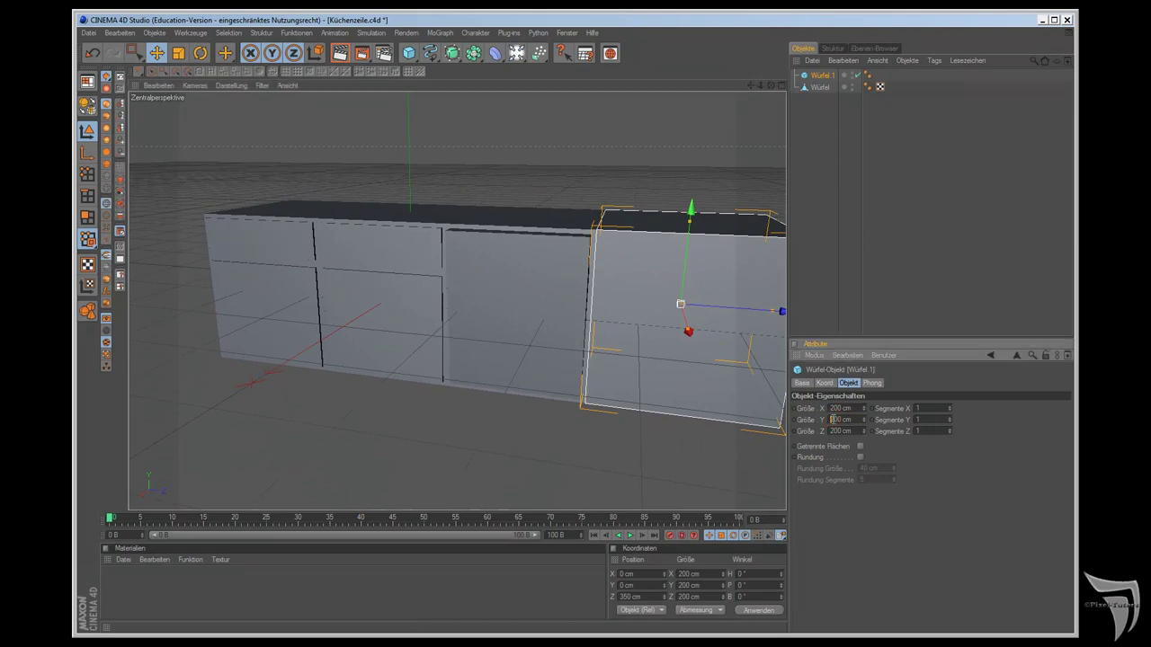
pyautogui.write('500')
pyautogui.press('Return')
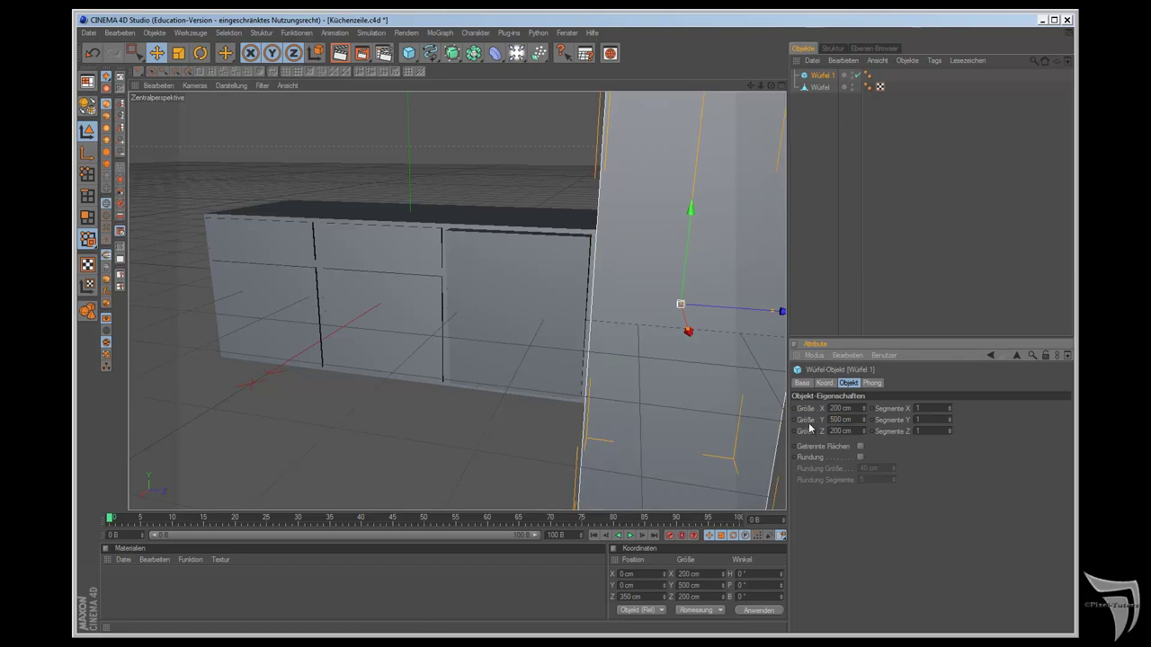
# Step: Raise the cube to a Y position of 150 cm and check it in top, side and perspective views
pyautogui.click(625, 586)
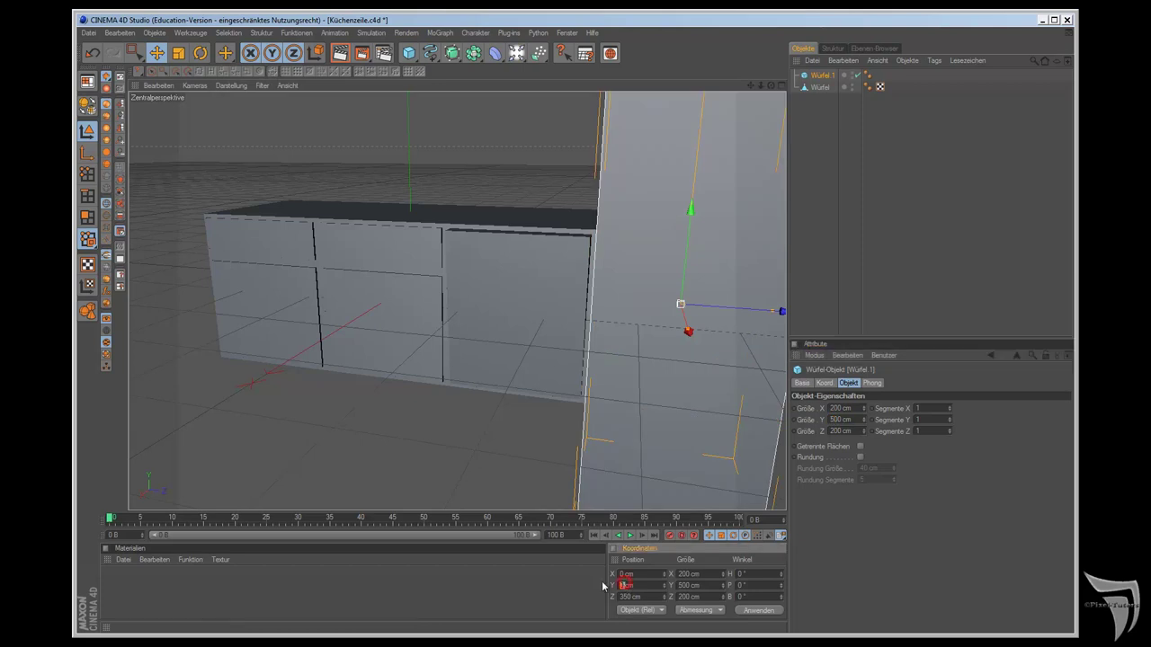
pyautogui.write('250')
pyautogui.press('Return')
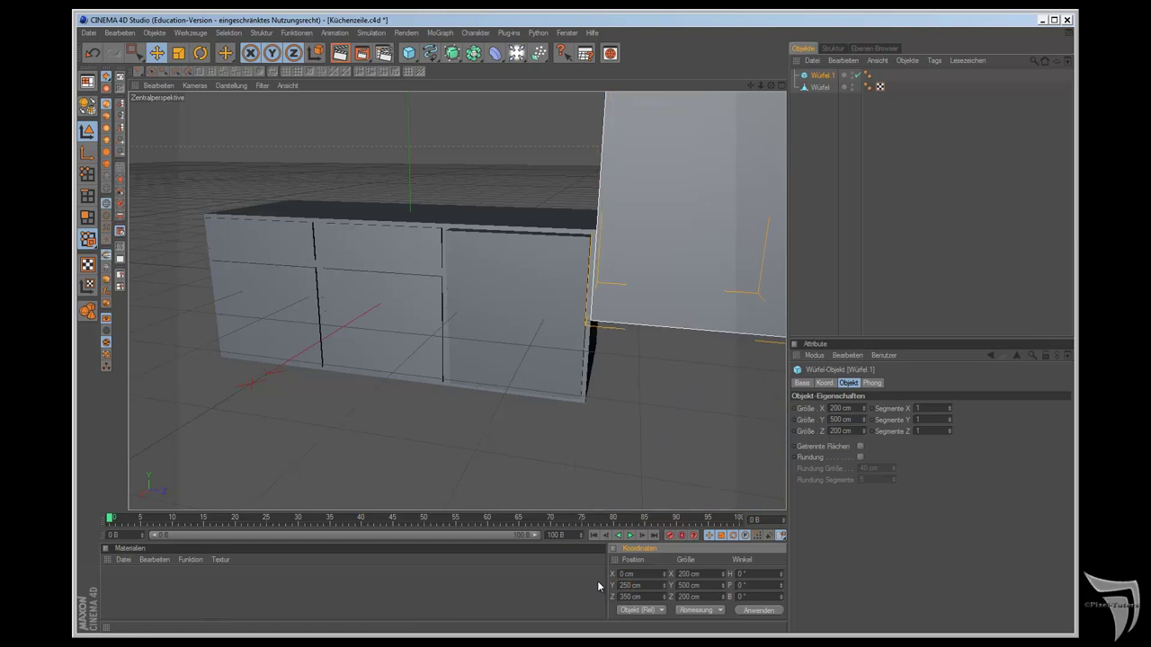
pyautogui.doubleClick(627, 585)
pyautogui.write('10')
pyautogui.press('Return')
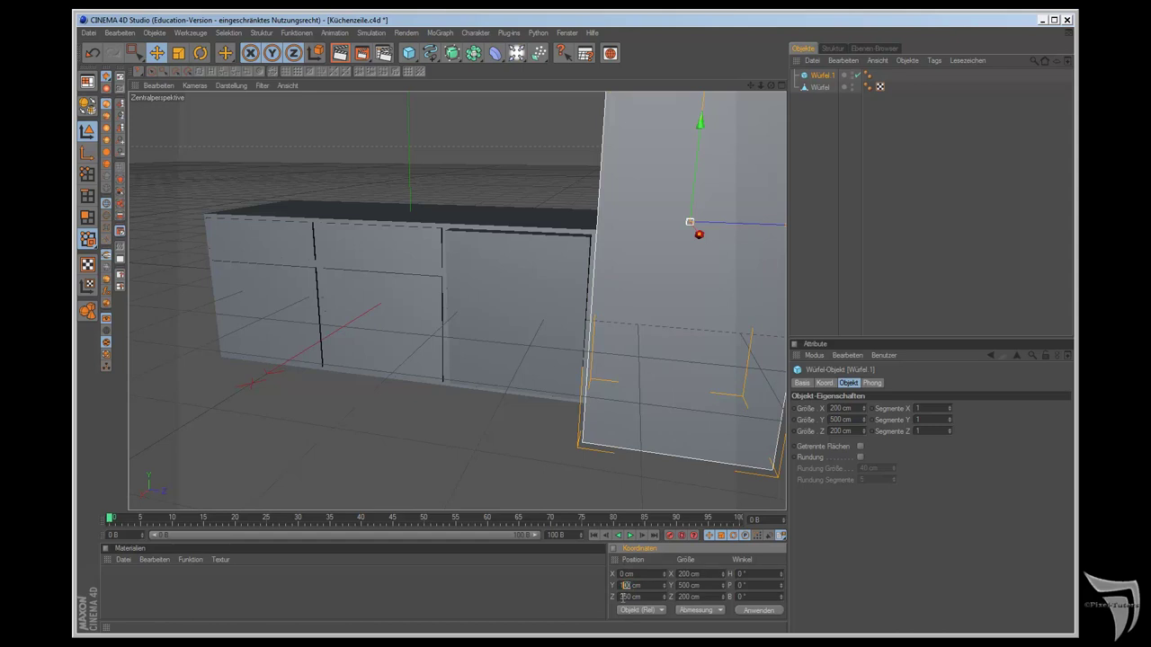
pyautogui.press('Return')
pyautogui.press('F2')
pyautogui.press('F3')
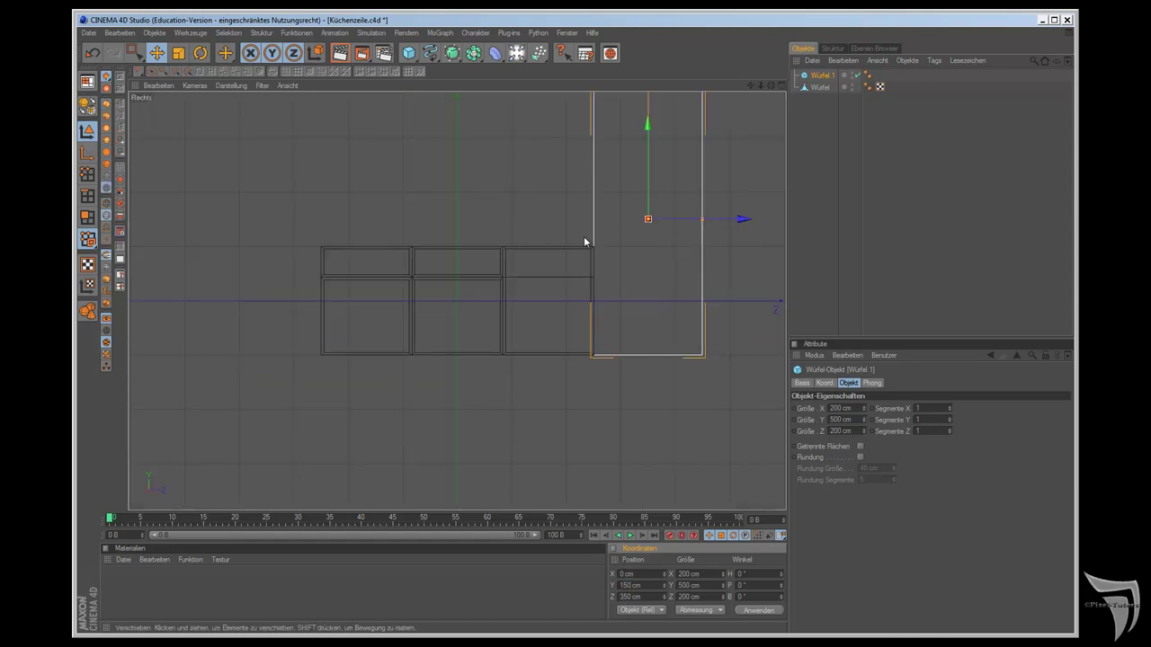
pyautogui.moveTo(751, 84); pyautogui.dragTo(647, 354)
pyautogui.press('F1')
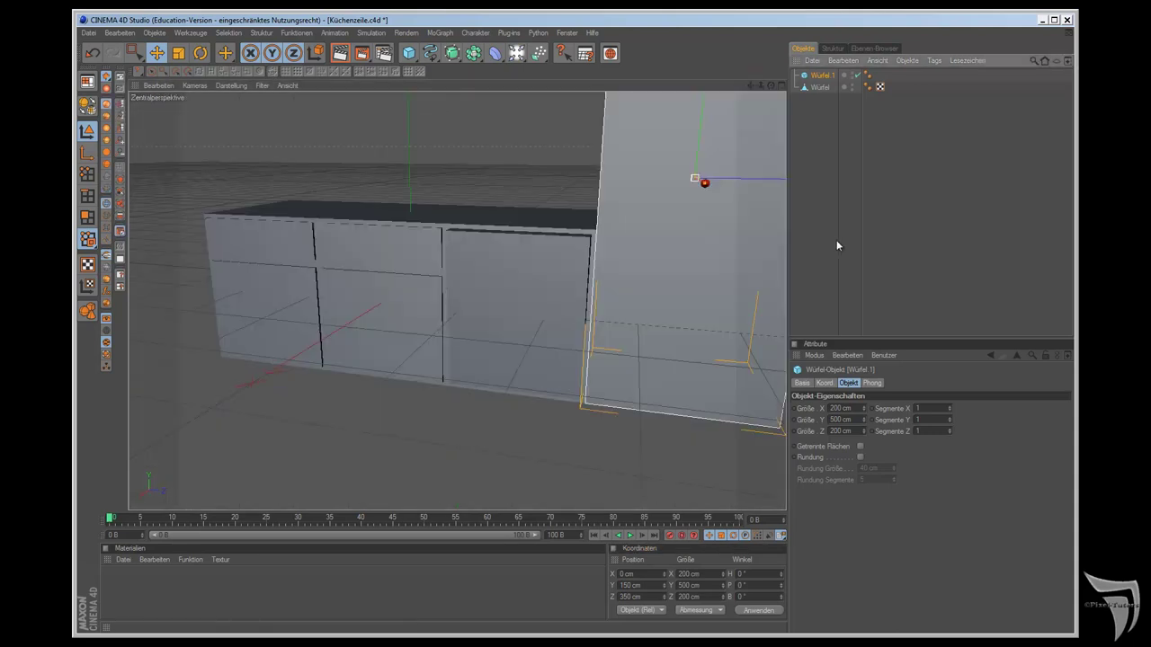
pyautogui.moveTo(767, 82)
pyautogui.mouseDown()
pyautogui.moveTo(640, 365)
pyautogui.moveTo(720, 179)
pyautogui.mouseUp()
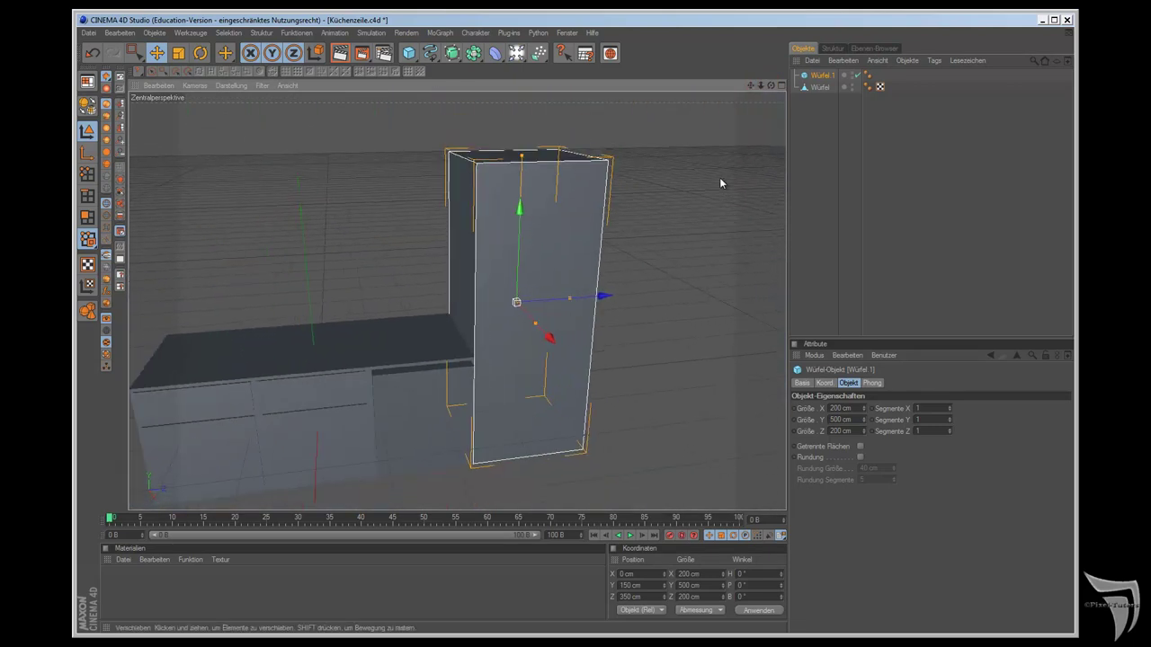
# Step: Raise the tall cube's Y segments to 3
pyautogui.click(950, 420)
pyautogui.click(951, 420)
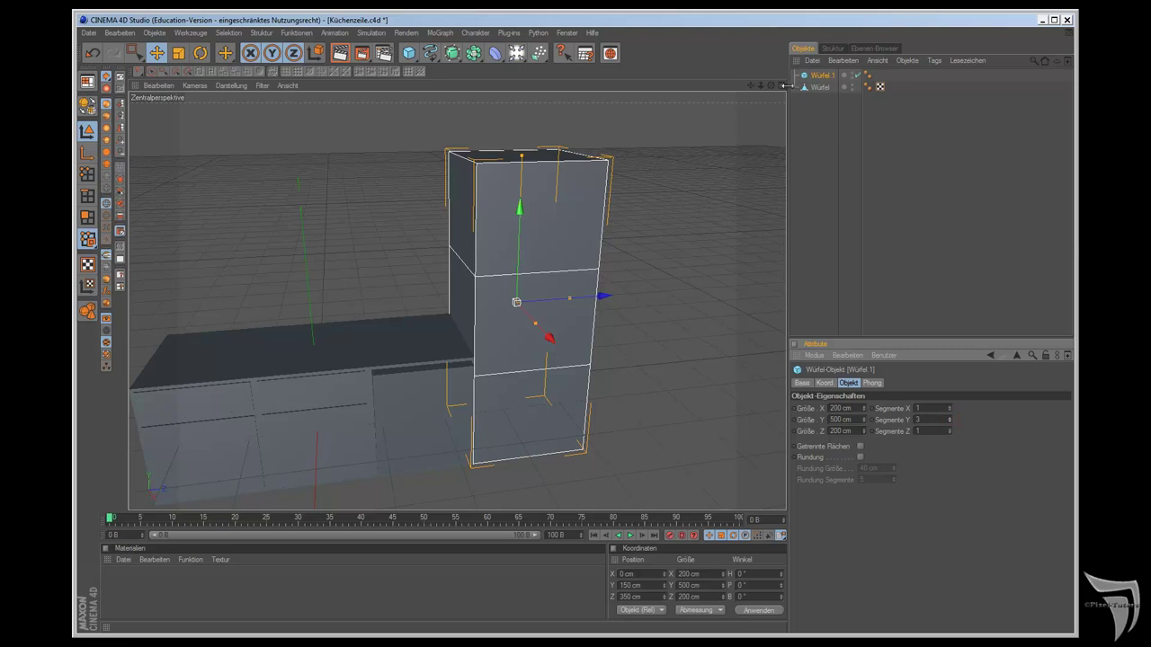
pyautogui.moveTo(750, 86); pyautogui.dragTo(647, 359)
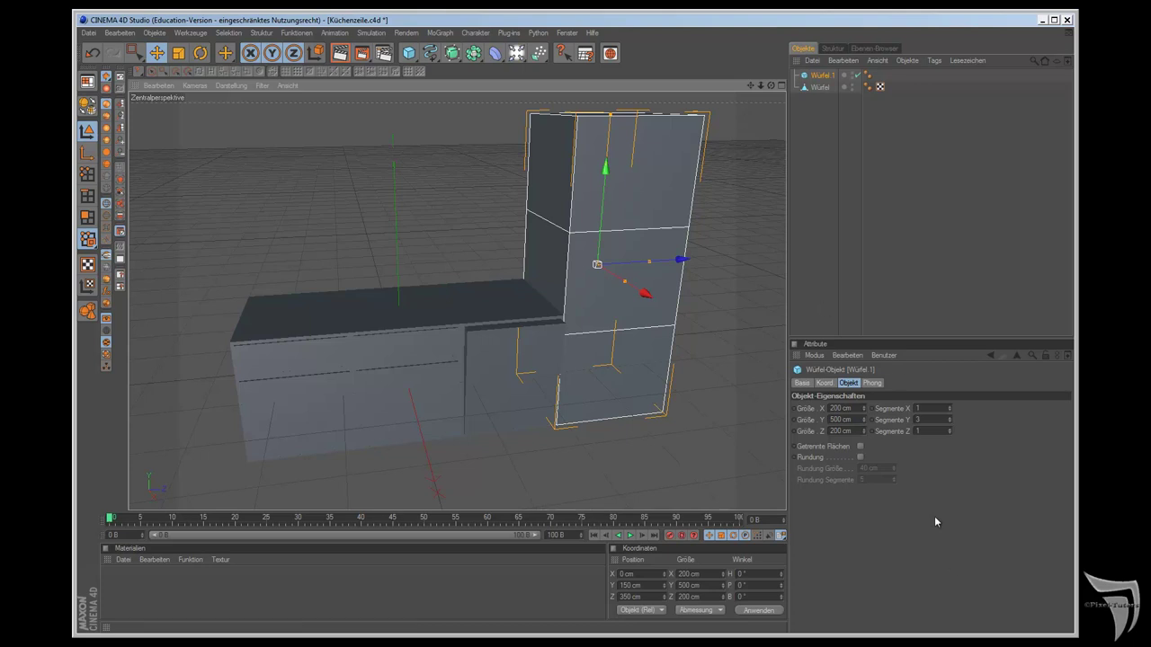
# Step: Switch to the four-view layout and convert the tall cube into an editable polygon object
pyautogui.press('F5')
pyautogui.press('0')
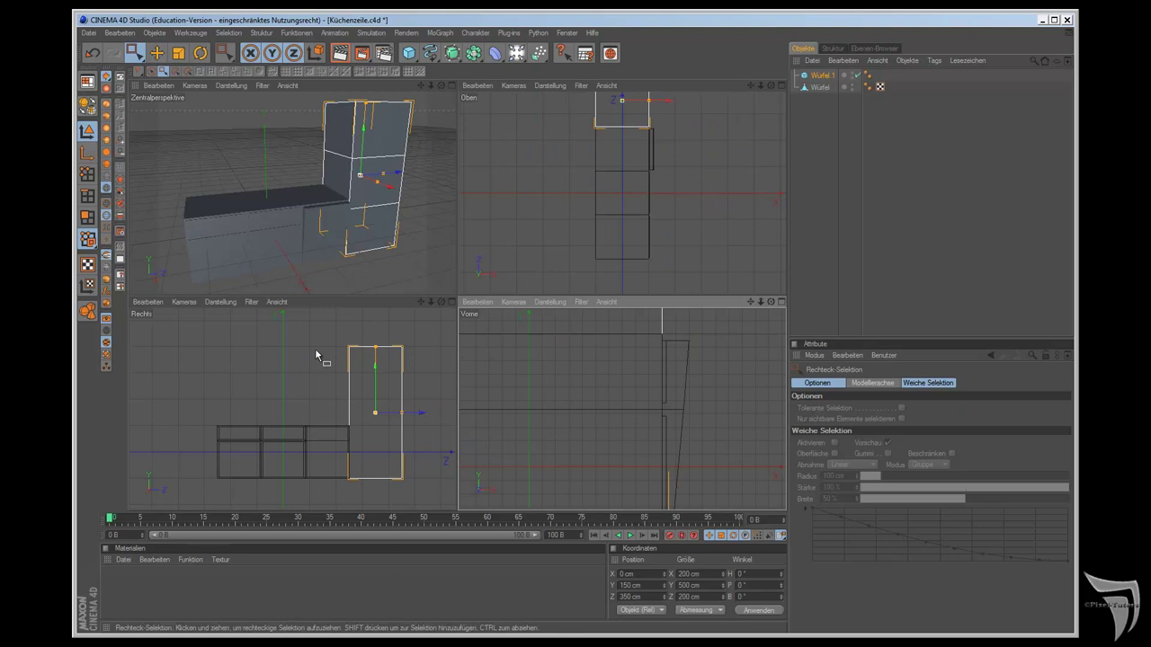
pyautogui.click(89, 107)
pyautogui.press('c')
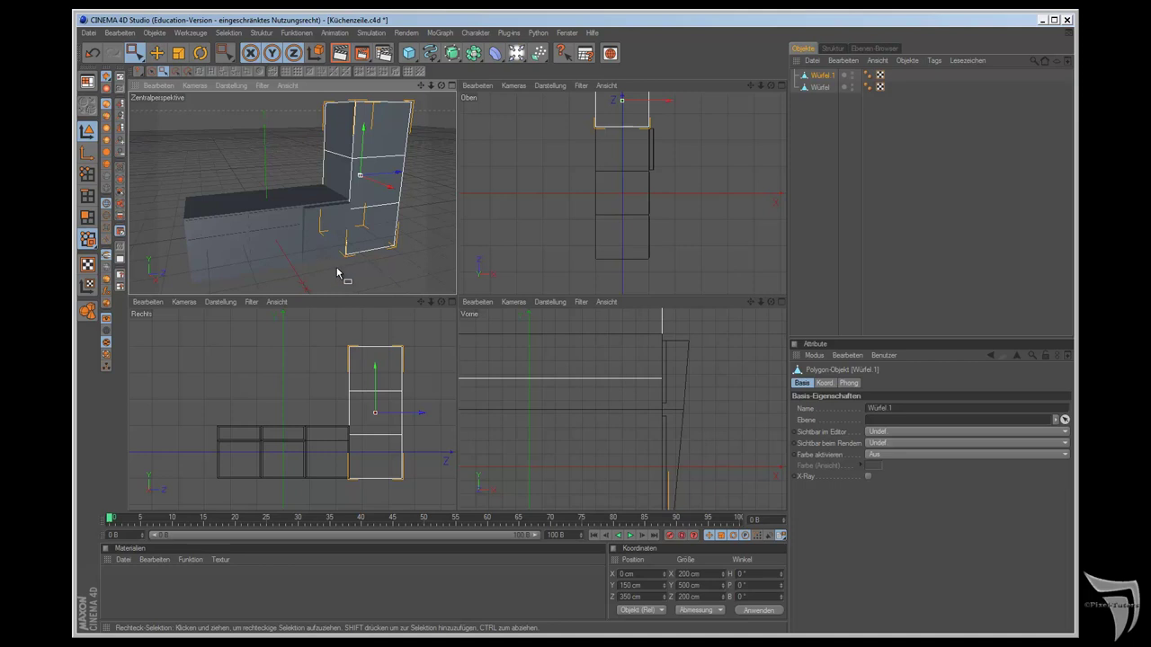
pyautogui.click(87, 111)
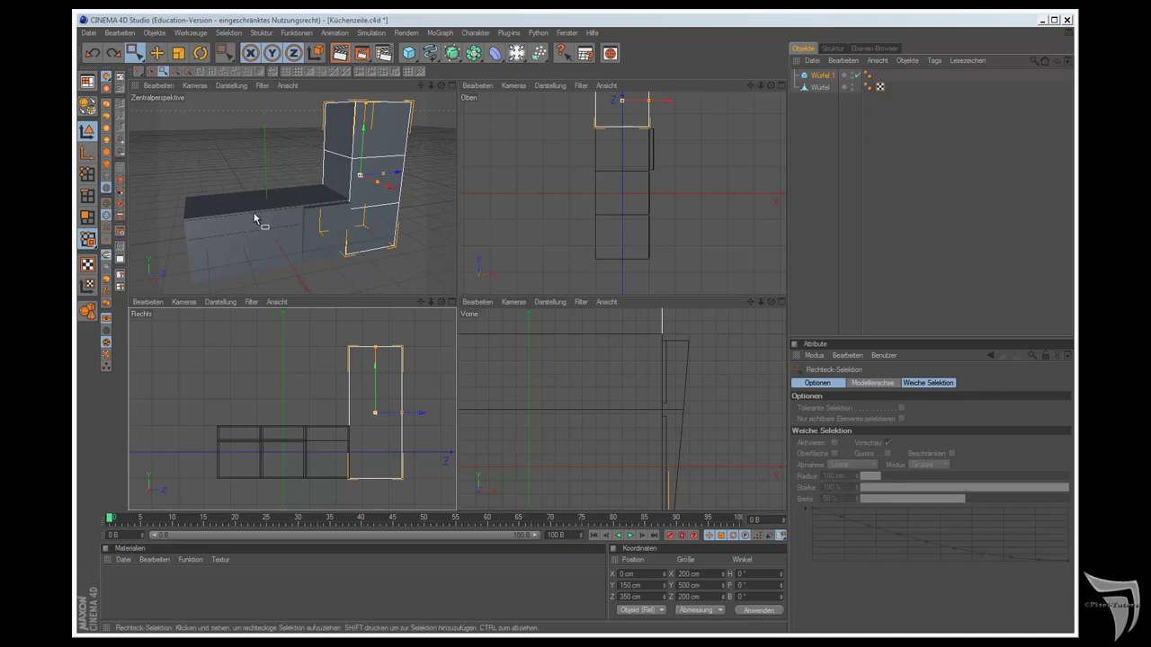
pyautogui.click(87, 174)
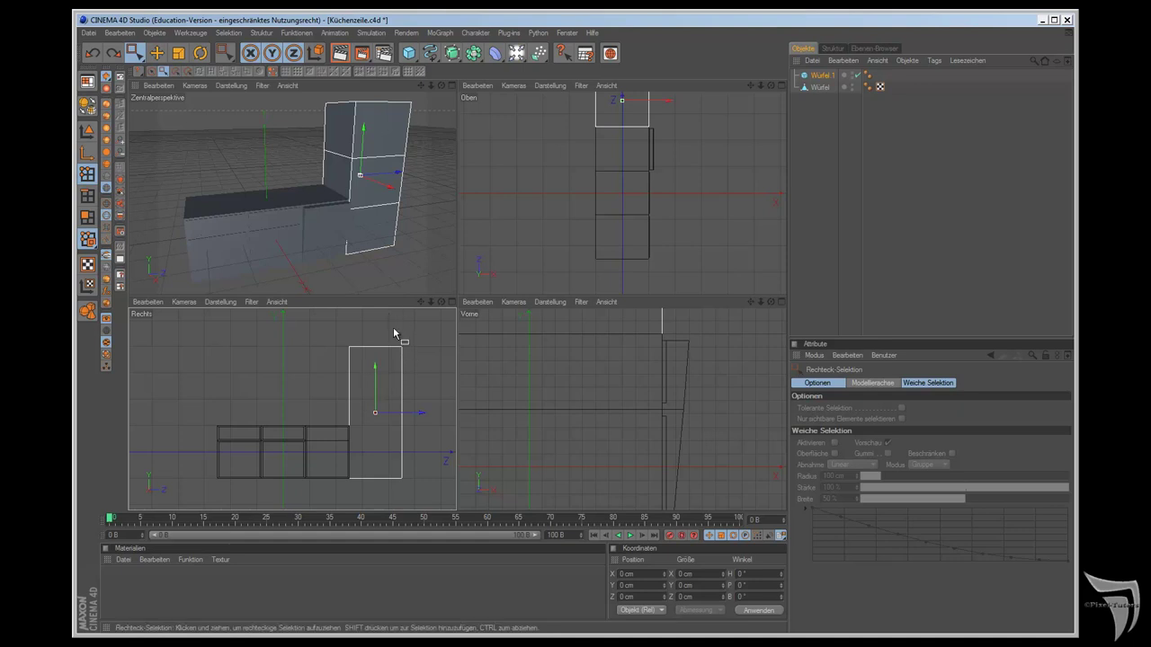
# Step: Select the cabinet's two middle rows of points and scale them apart vertically to about 288.8 cm
pyautogui.click(90, 105)
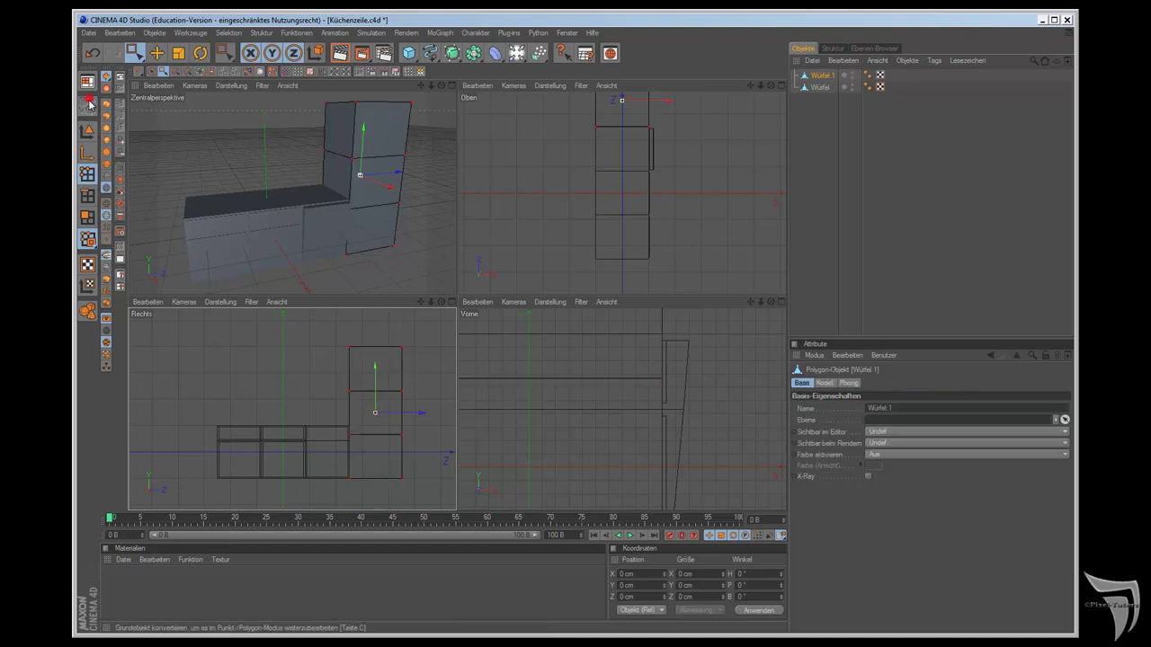
pyautogui.moveTo(329, 385); pyautogui.dragTo(442, 451)
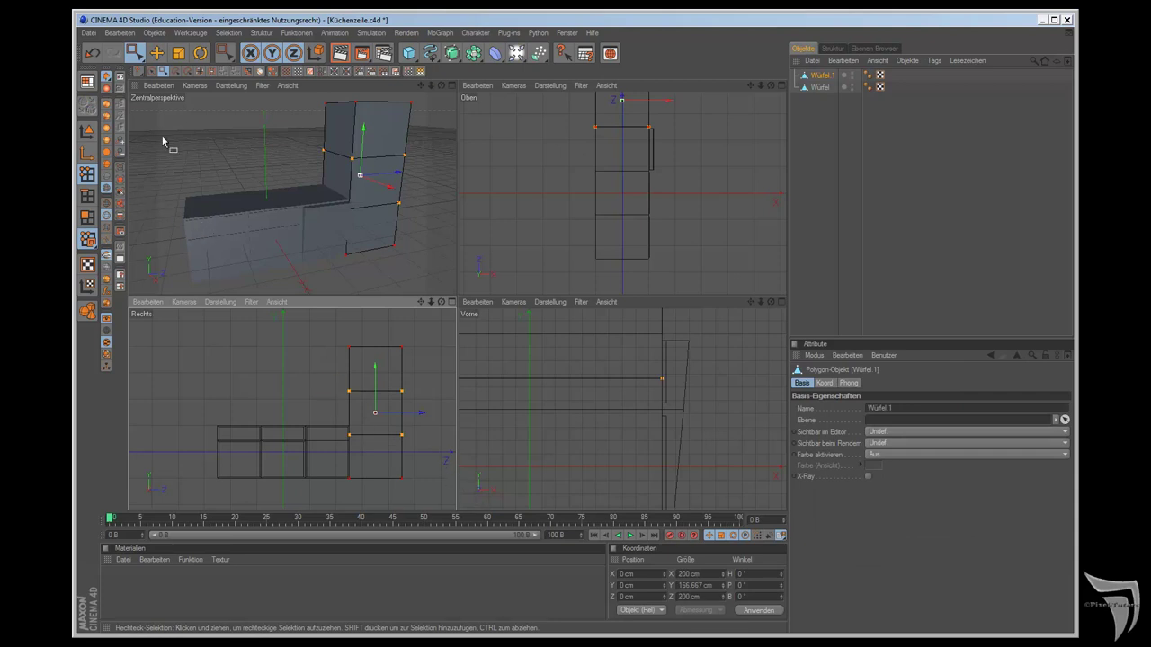
pyautogui.click(178, 53)
pyautogui.moveTo(457, 360); pyautogui.dragTo(456, 359)
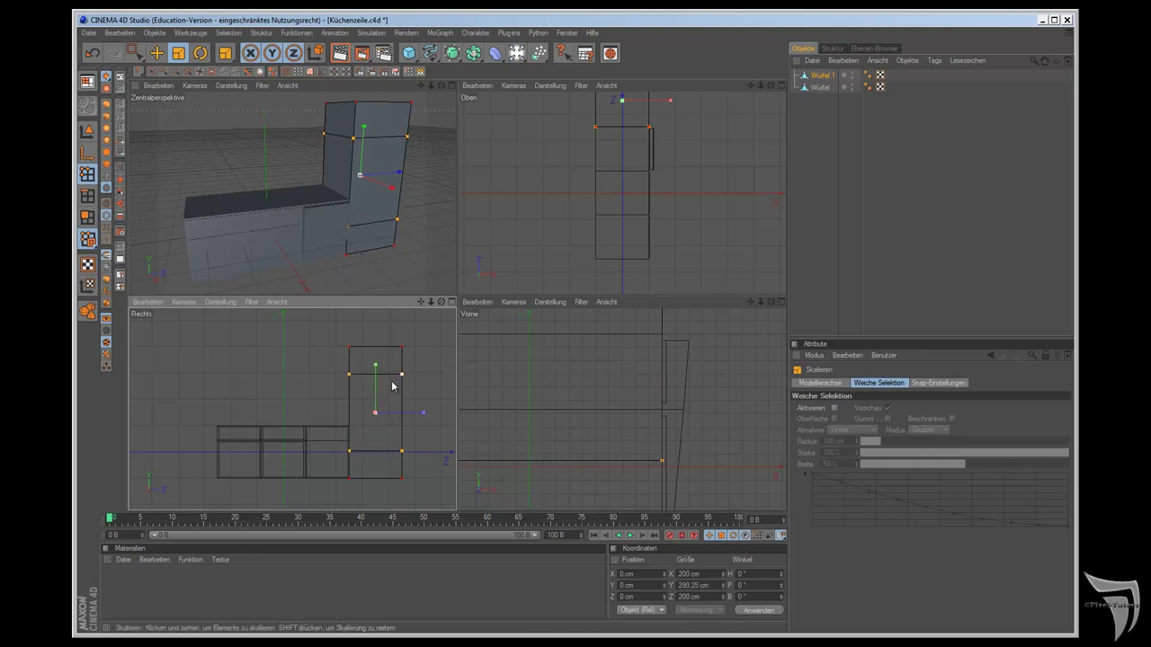
pyautogui.moveTo(375, 368); pyautogui.dragTo(457, 360)
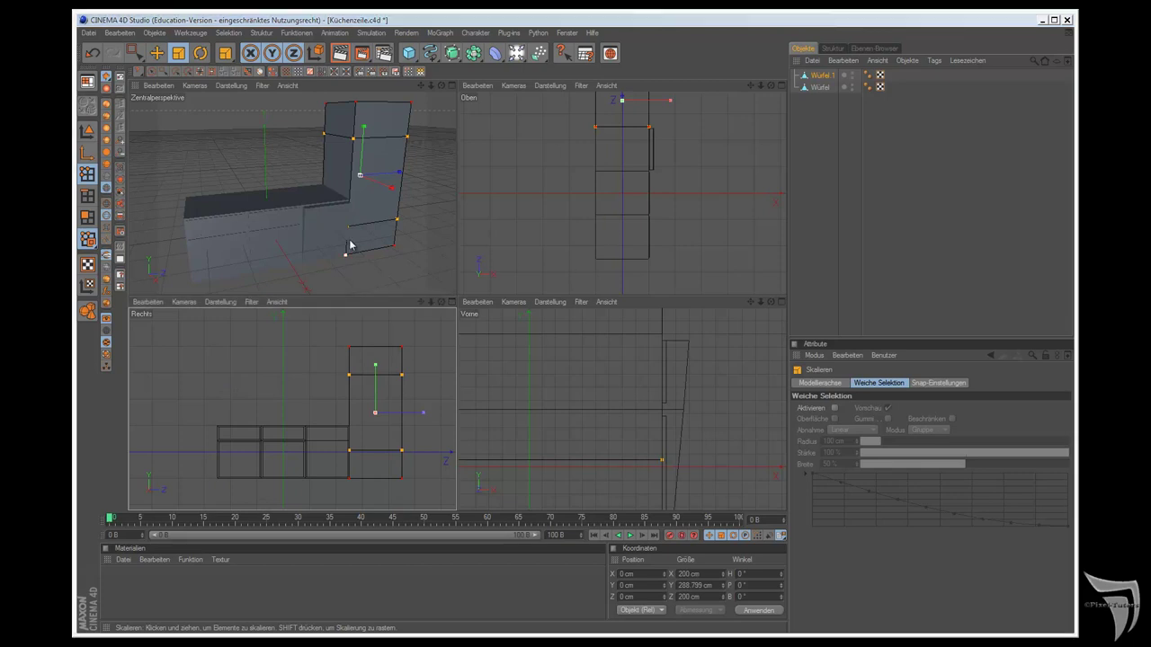
pyautogui.click(88, 217)
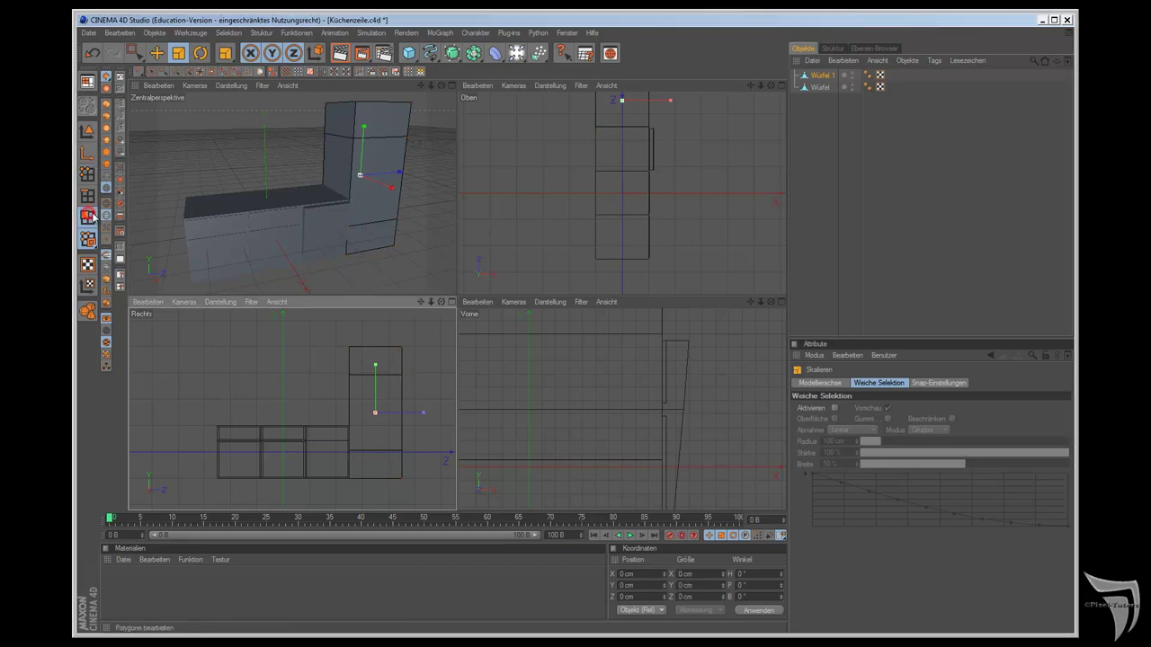
# Step: Live-select the tall cabinet's column of front faces
pyautogui.click(382, 121)
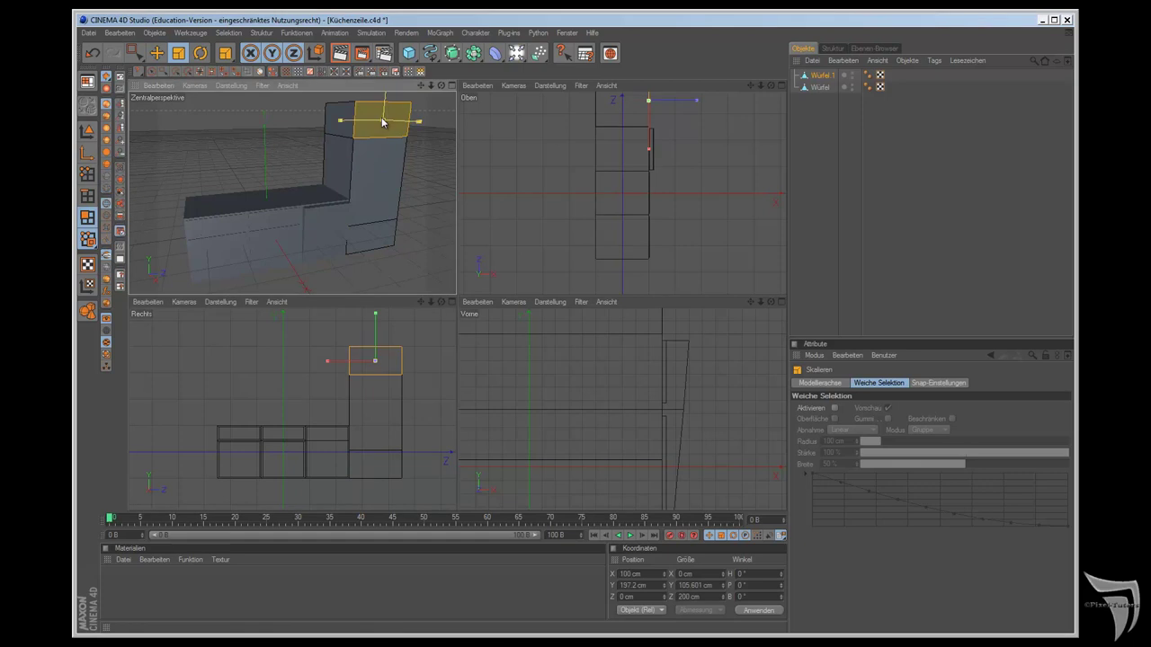
pyautogui.click(129, 53)
pyautogui.click(154, 63)
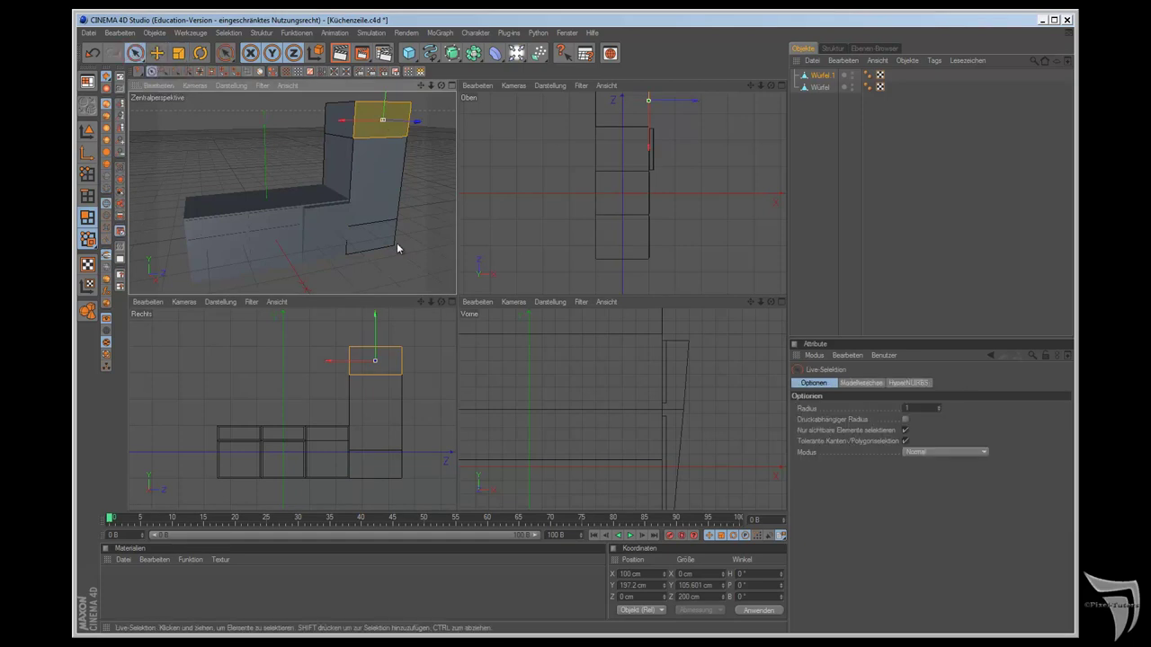
pyautogui.click(367, 242)
pyautogui.keyDown('shift'); pyautogui.moveTo(365, 120); pyautogui.dragTo(372, 149); pyautogui.keyUp('shift')
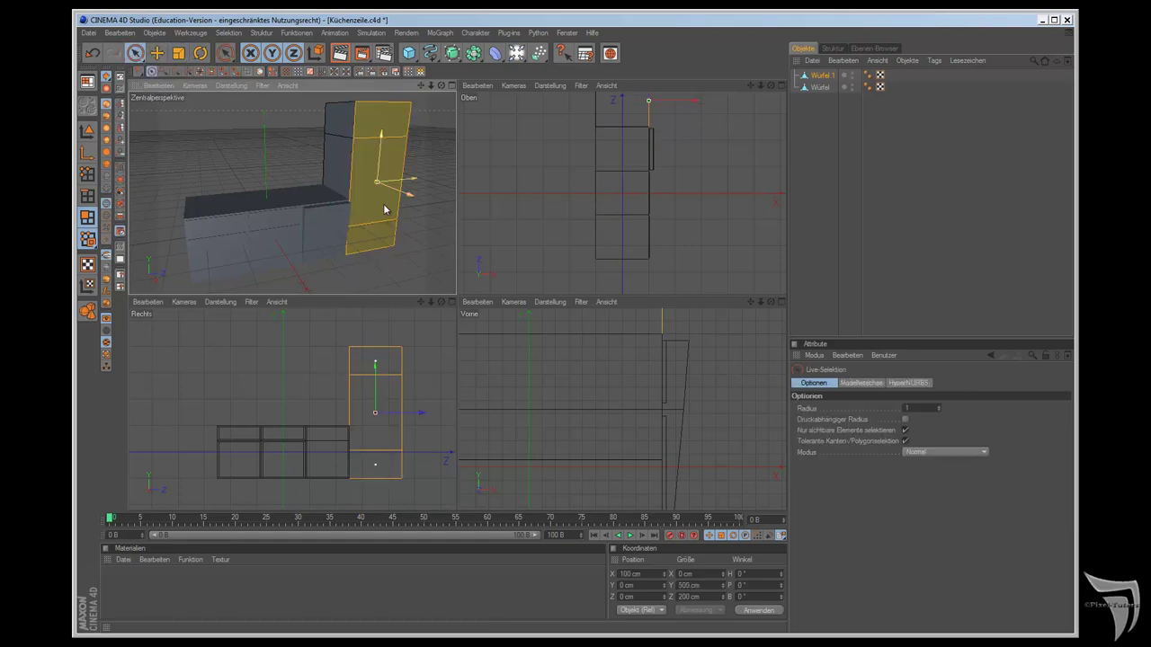
# Step: Inset each selected face separately by 5 cm using Innen extrudieren with Gruppen erhalten unchecked
pyautogui.click(225, 53)
pyautogui.click(281, 172)
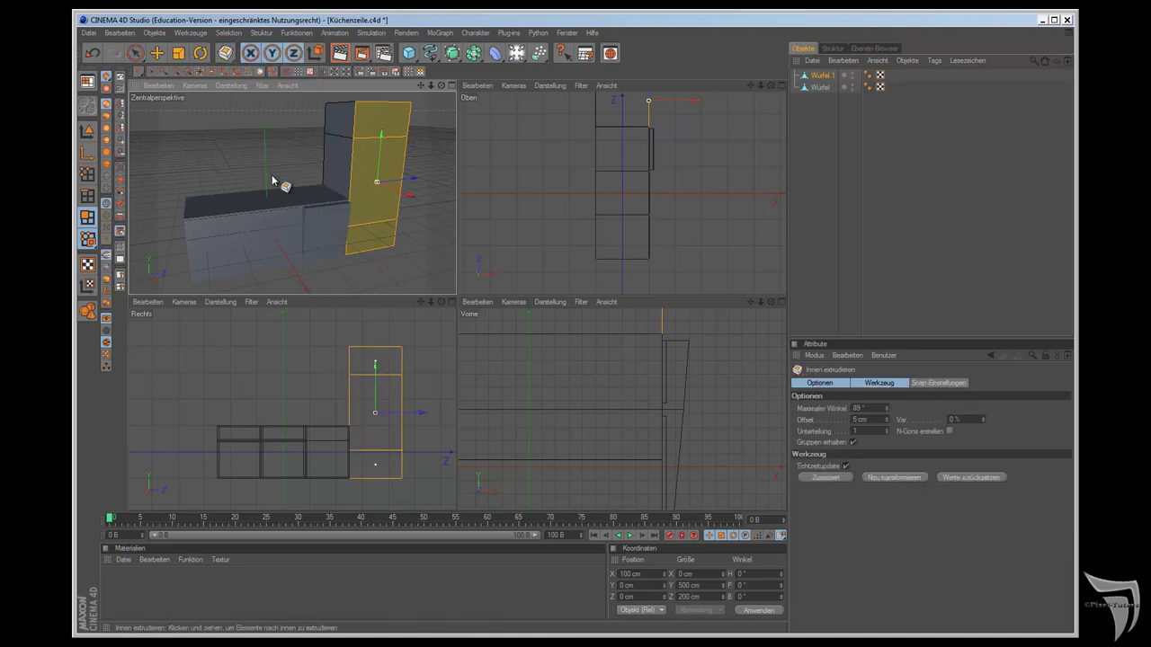
pyautogui.click(852, 444)
pyautogui.click(825, 480)
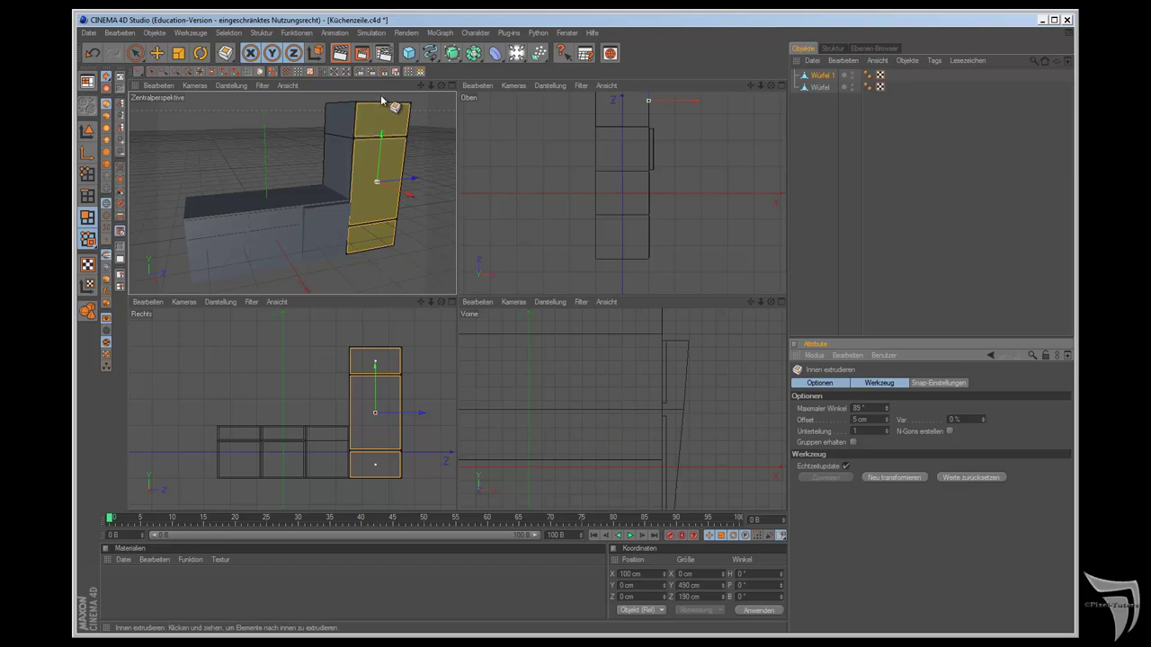
pyautogui.click(225, 52)
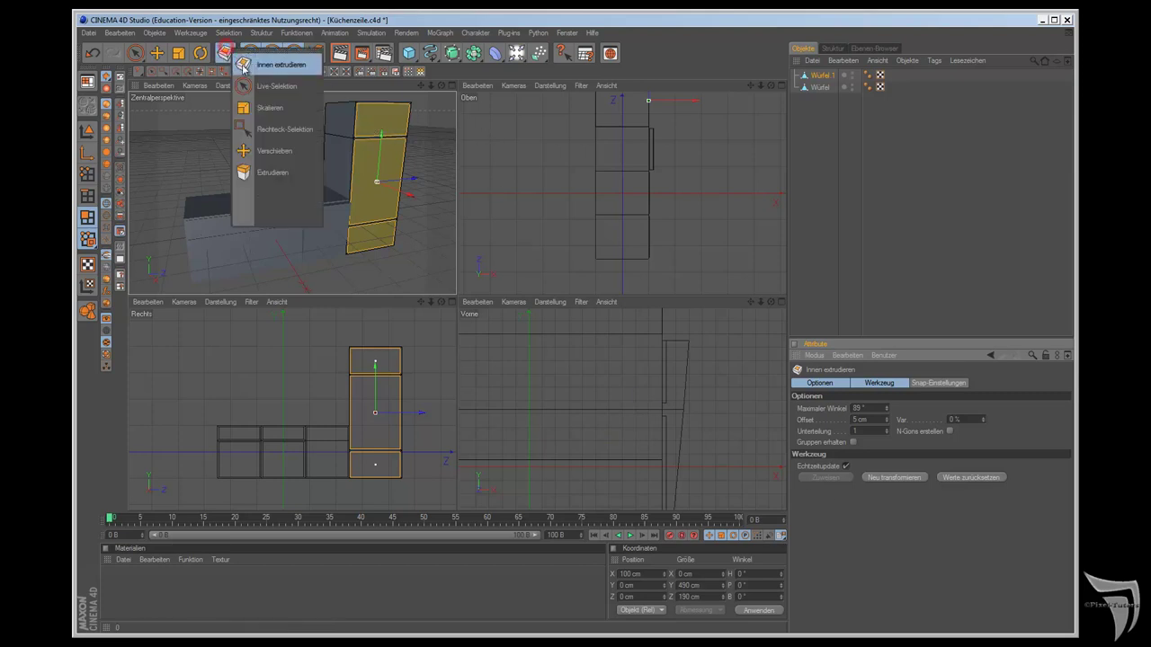
# Step: Extrude the inset front faces outward with a 3 cm offset
pyautogui.click(265, 174)
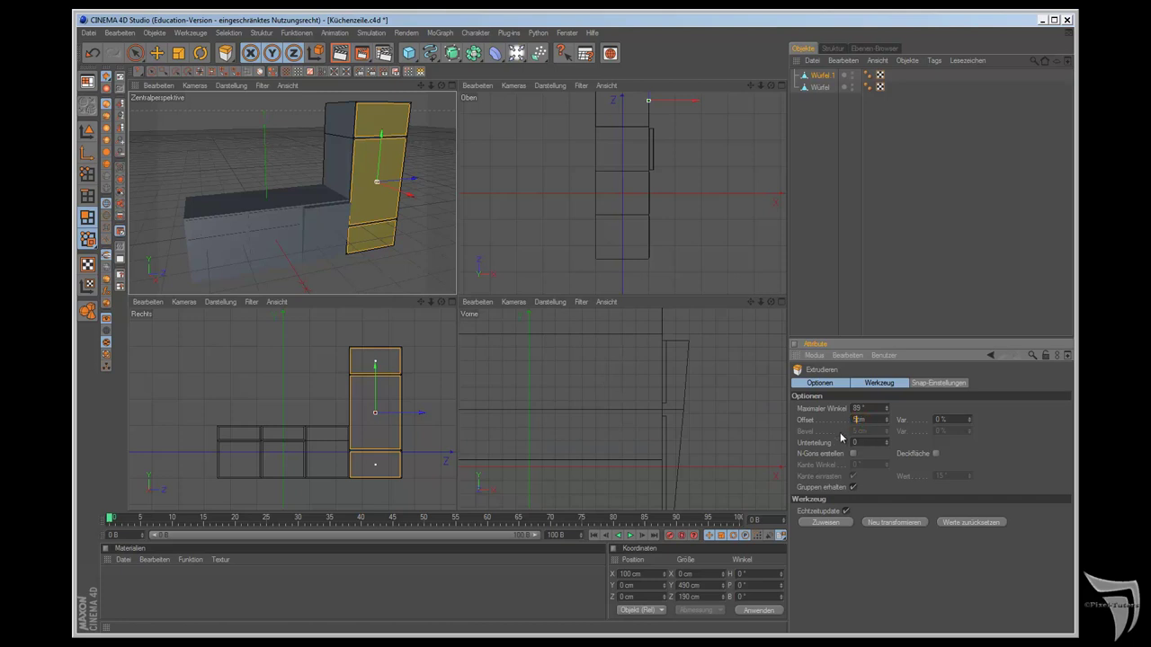
pyautogui.click(830, 520)
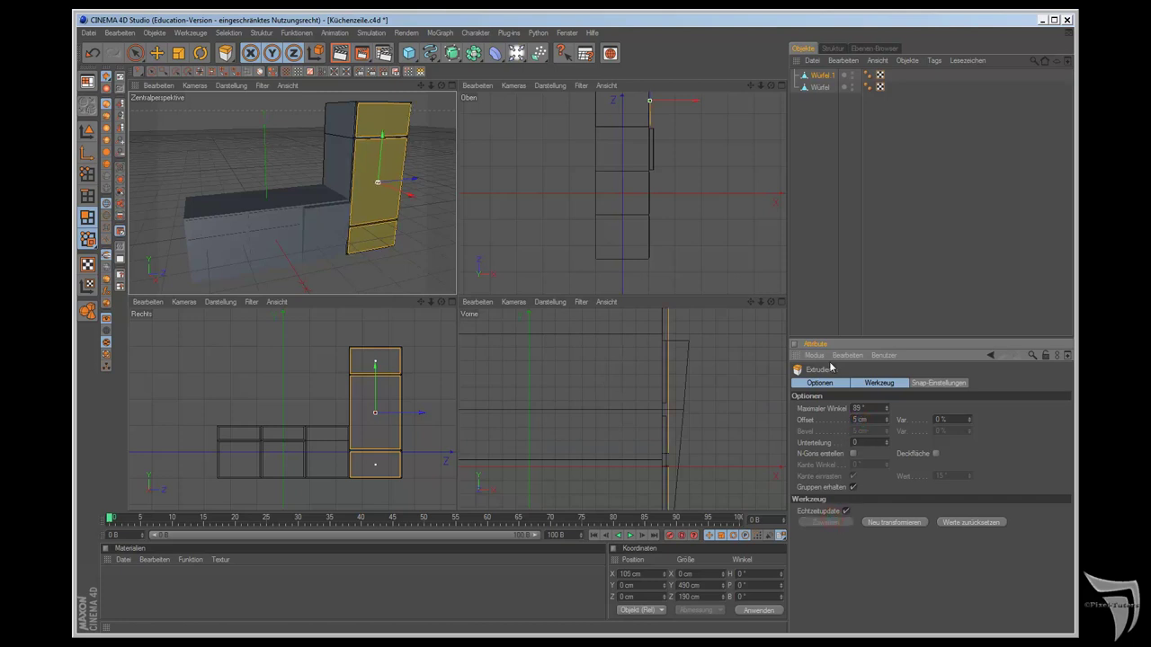
pyautogui.click(750, 412)
pyautogui.scroll(-2, 753, 401)
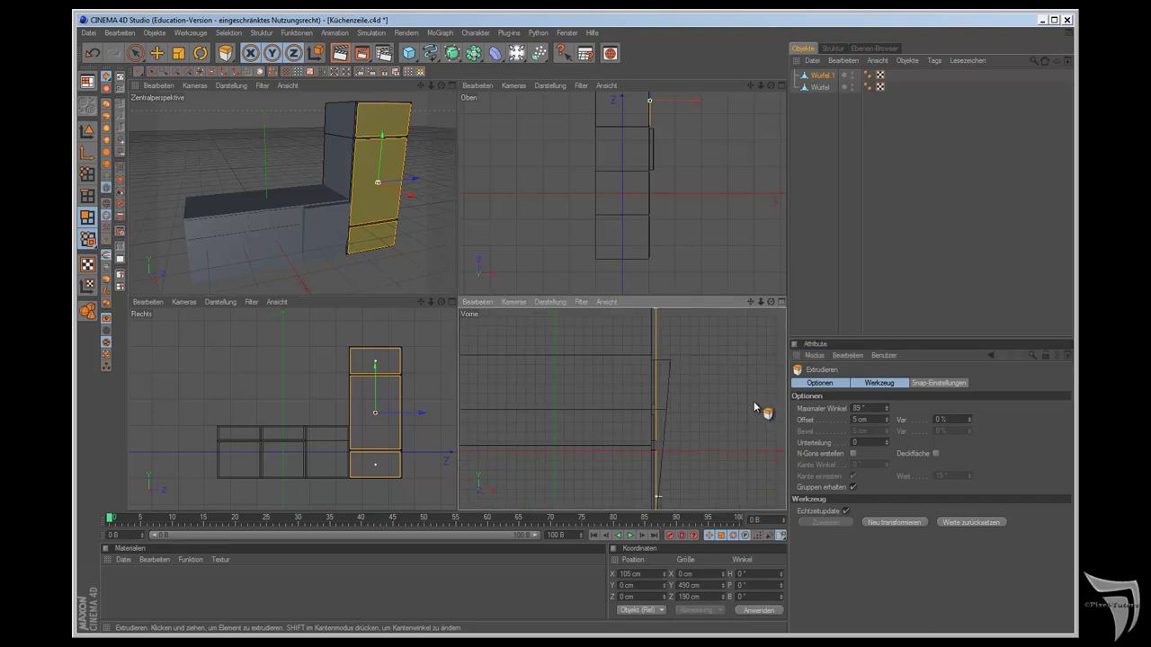
pyautogui.click(857, 419)
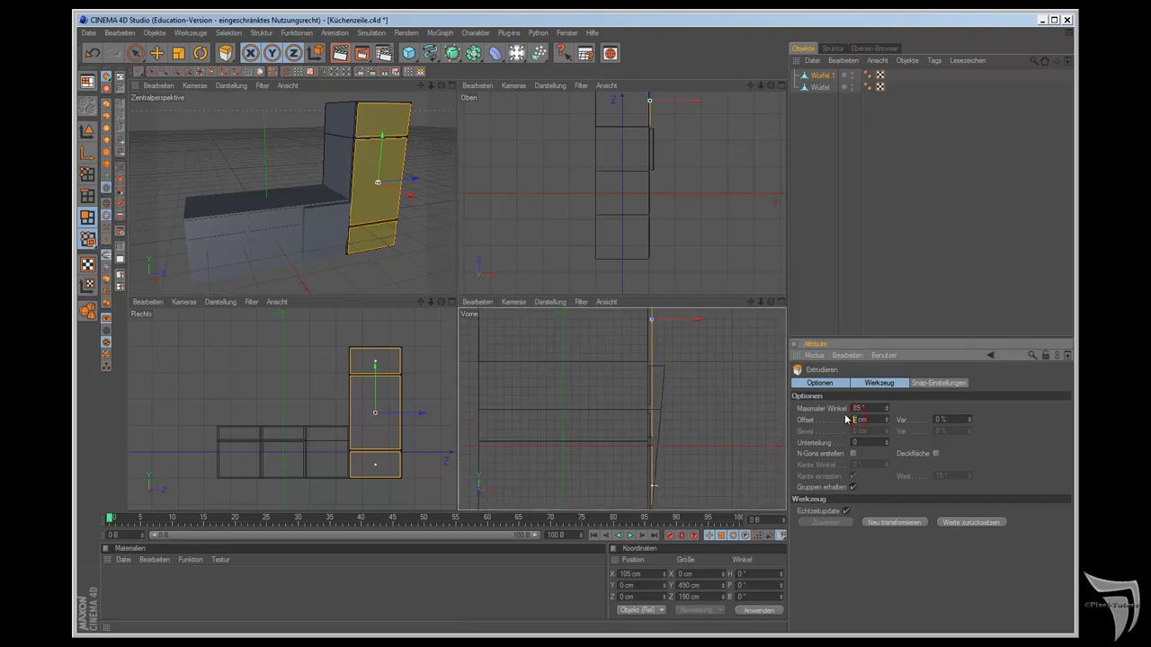
pyautogui.write('3')
pyautogui.press('Return')
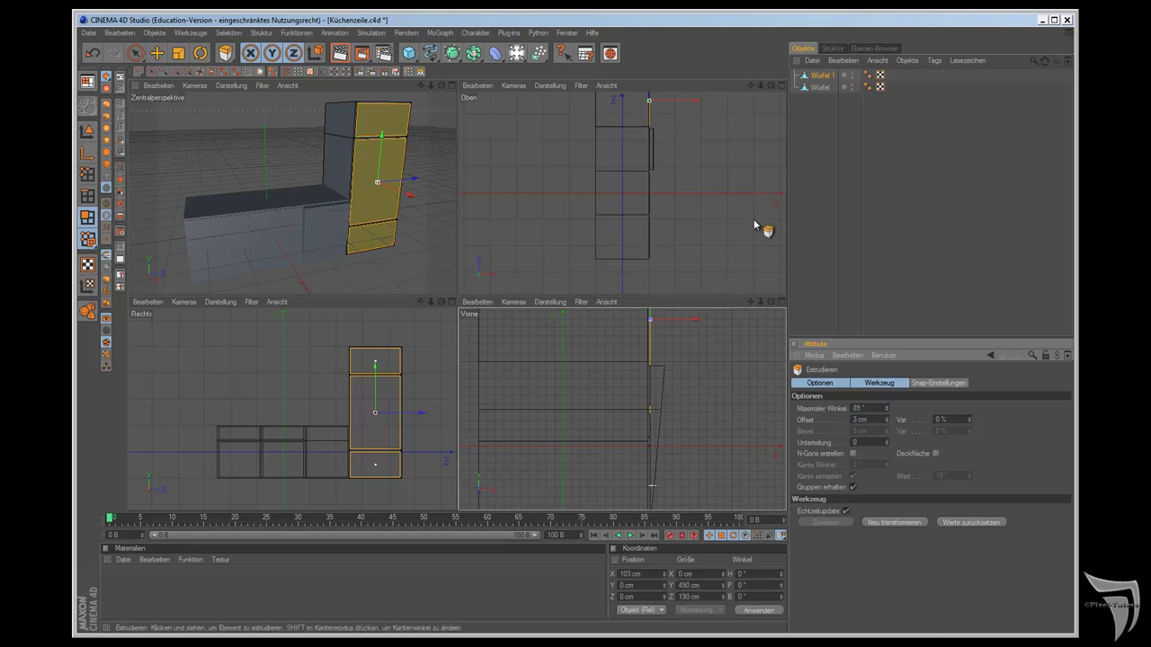
pyautogui.scroll(2, 726, 371)
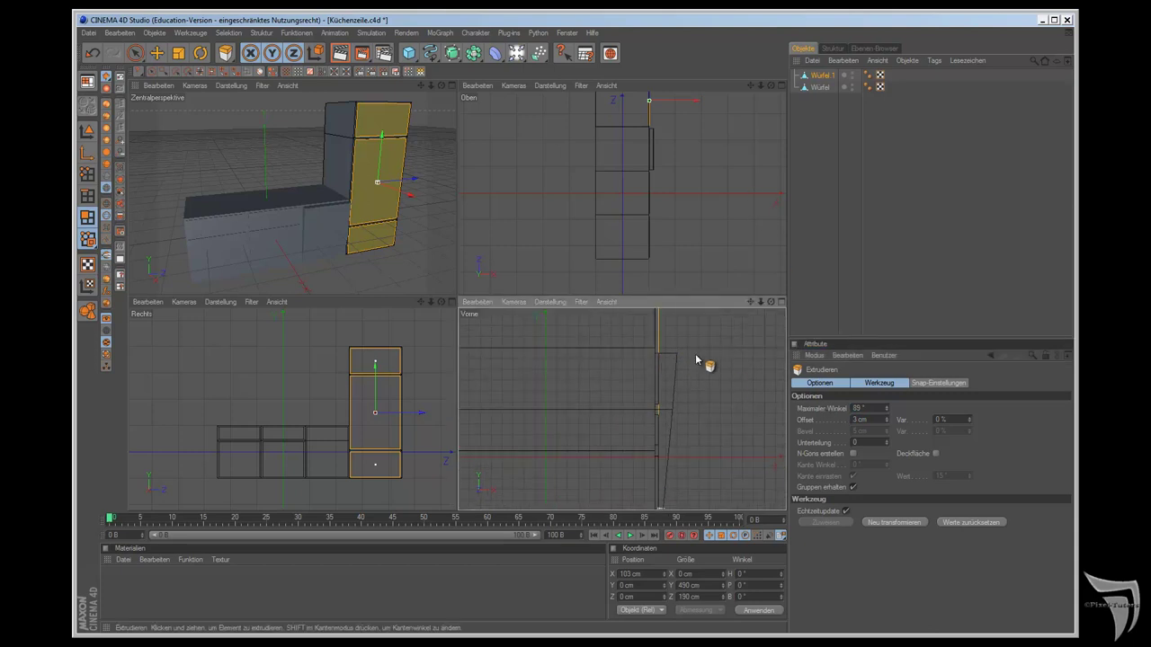
pyautogui.moveTo(441, 86); pyautogui.dragTo(455, 294)
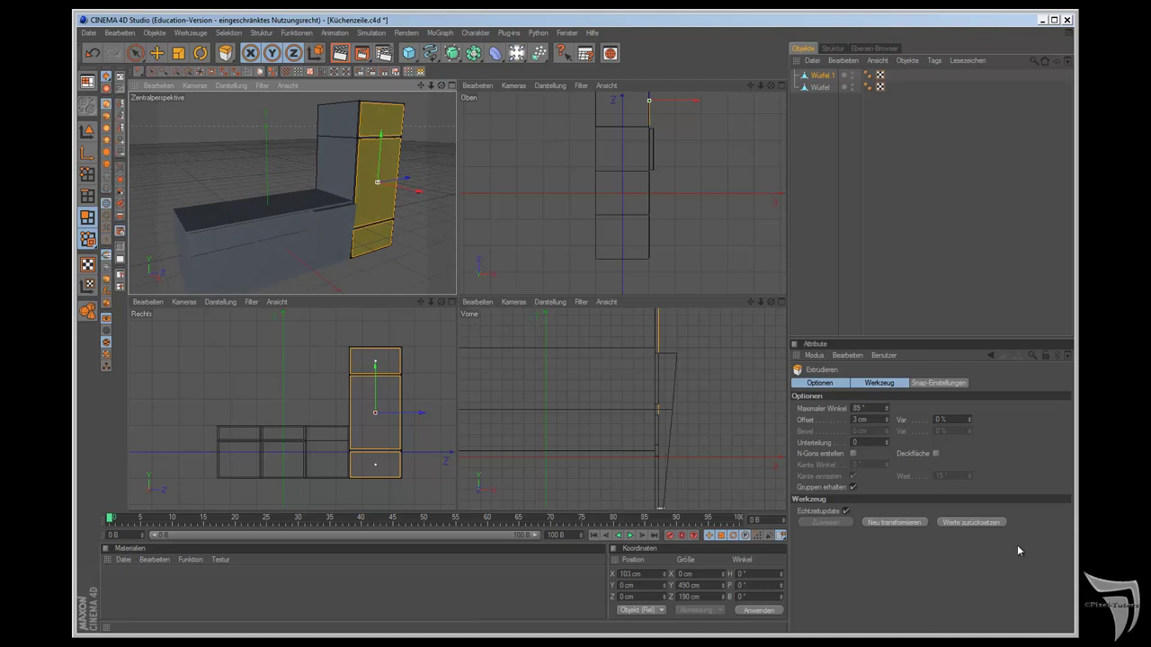
pyautogui.scroll(3, 655, 355)
pyautogui.scroll(-3, 647, 359)
pyautogui.scroll(-2, 647, 369)
pyautogui.scroll(-2, 663, 388)
pyautogui.scroll(-1, 693, 384)
pyautogui.scroll(1, 645, 360)
pyautogui.scroll(1, 726, 378)
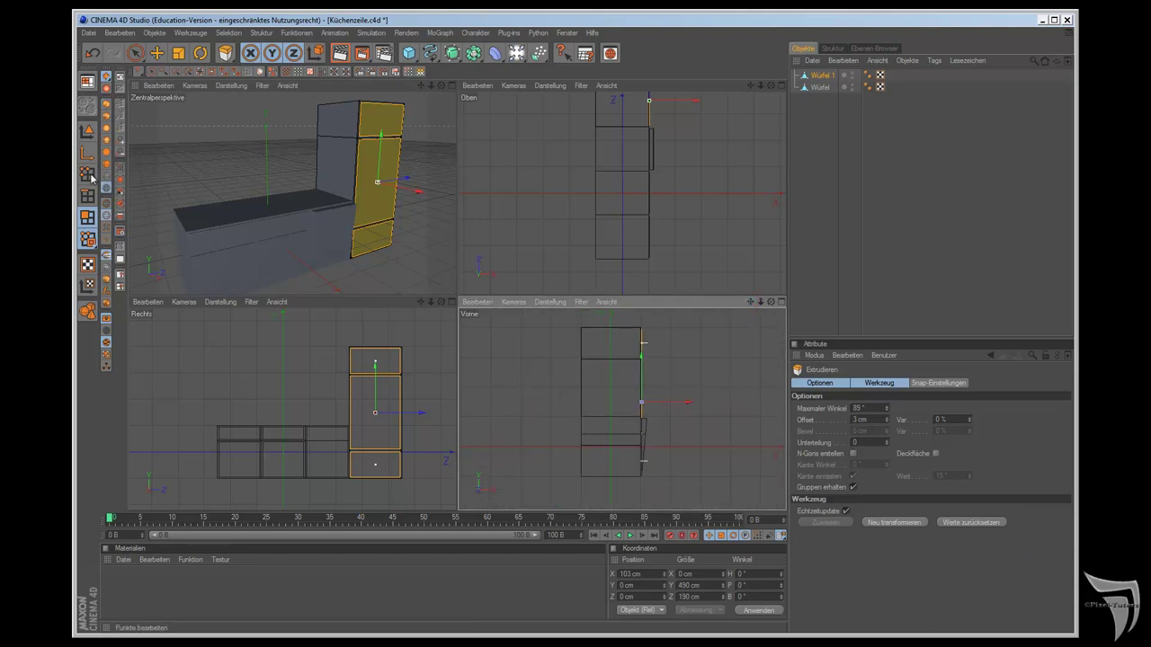
# Step: Select the cabinet's right-hand column of points in the front view and move them about 17 cm along X
pyautogui.click(88, 174)
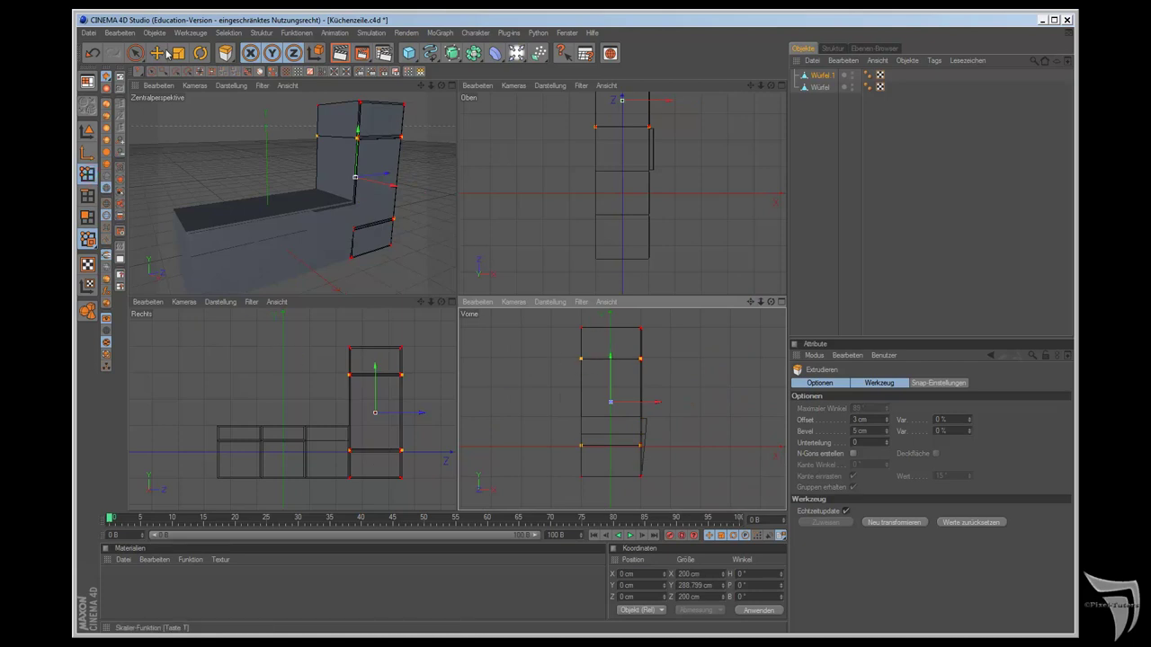
pyautogui.moveTo(134, 53); pyautogui.dragTo(158, 56)
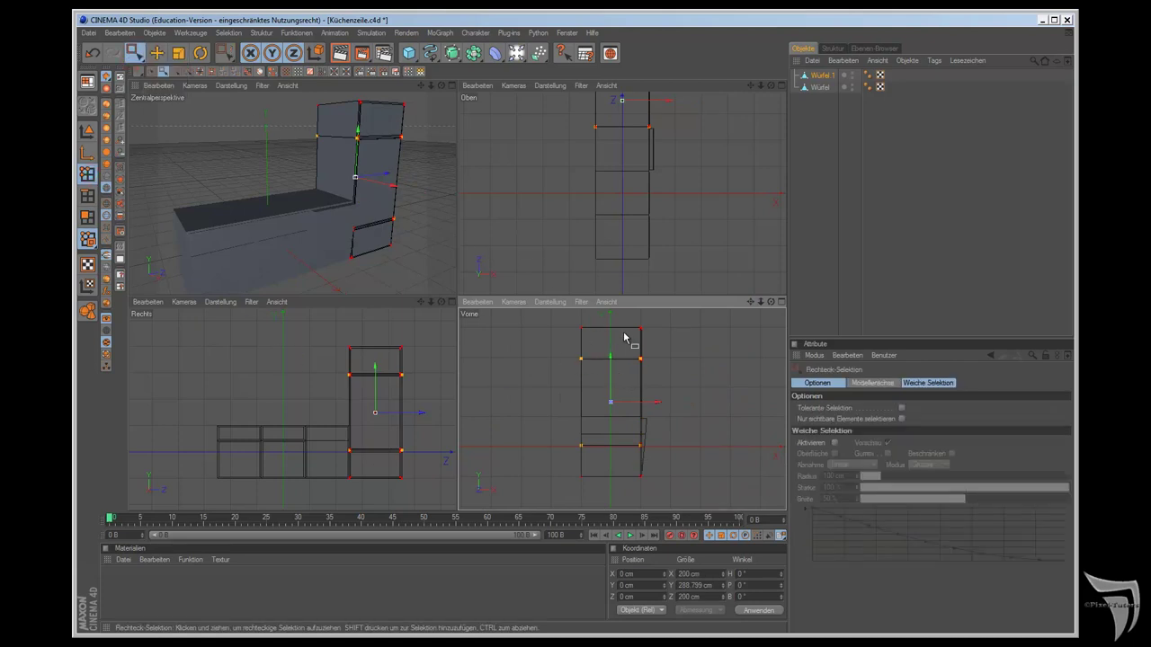
pyautogui.moveTo(625, 317); pyautogui.dragTo(687, 499)
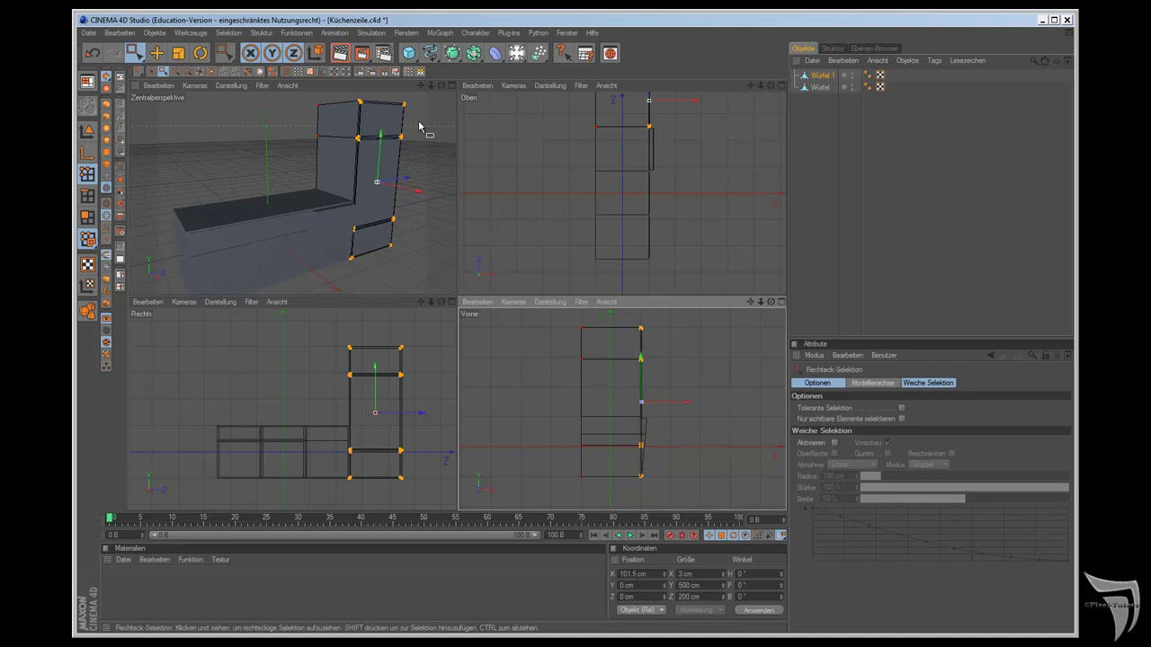
pyautogui.scroll(1, 670, 429)
pyautogui.scroll(2, 697, 433)
pyautogui.scroll(1, 708, 434)
pyautogui.scroll(1, 712, 432)
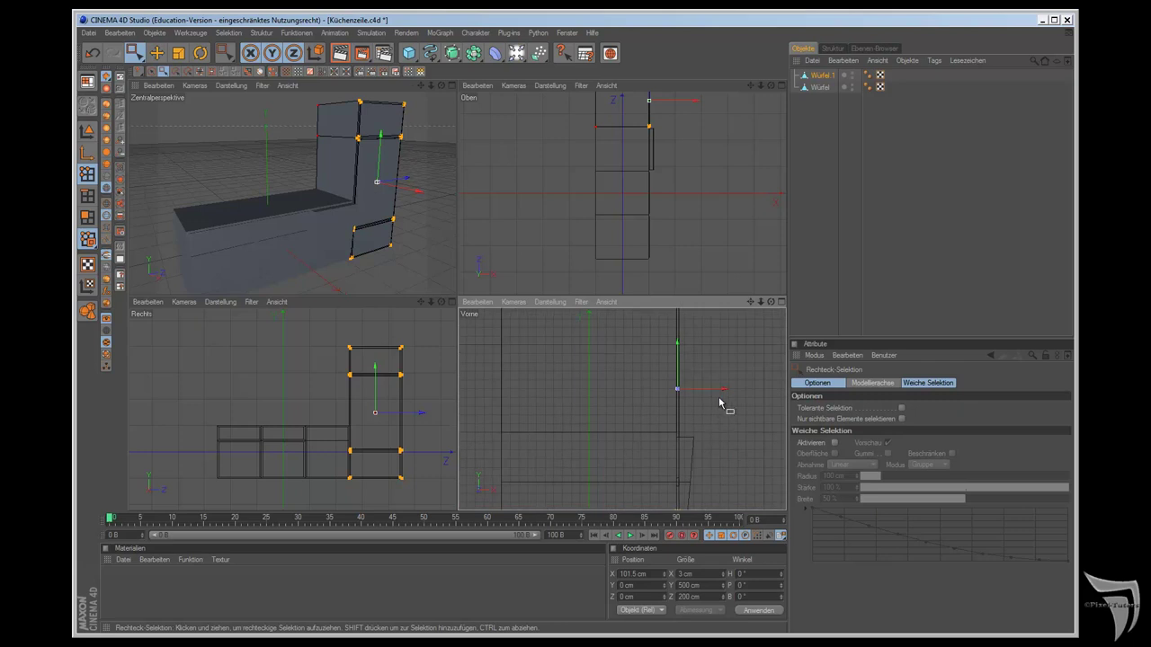
pyautogui.moveTo(725, 392); pyautogui.dragTo(647, 360)
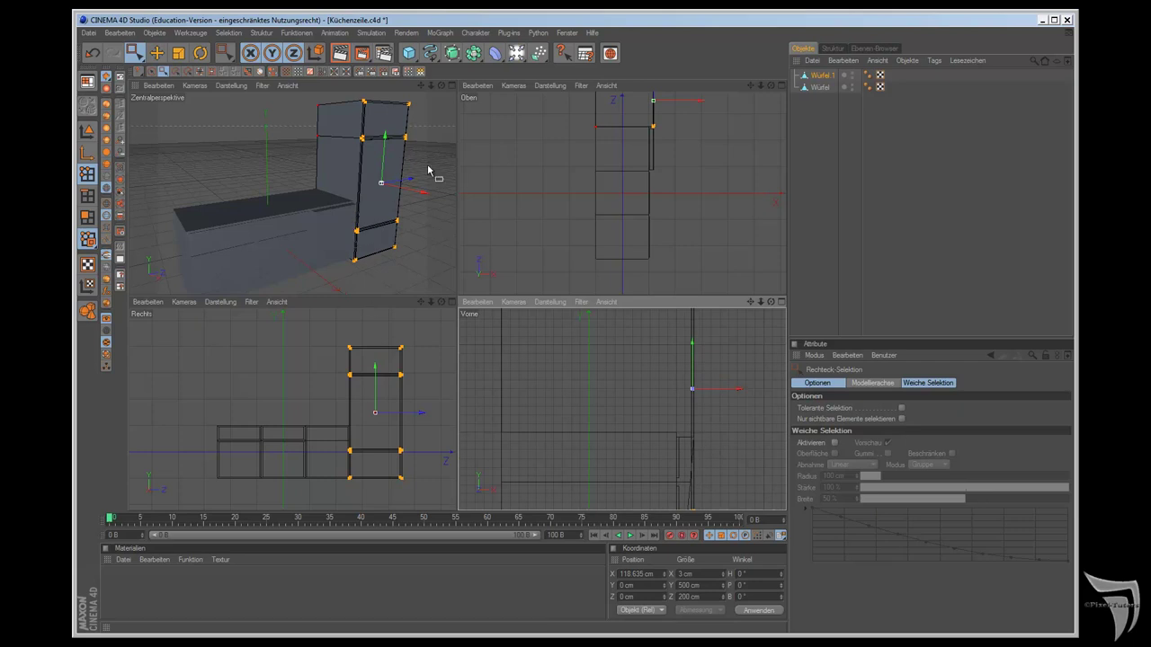
pyautogui.moveTo(441, 85); pyautogui.dragTo(459, 306)
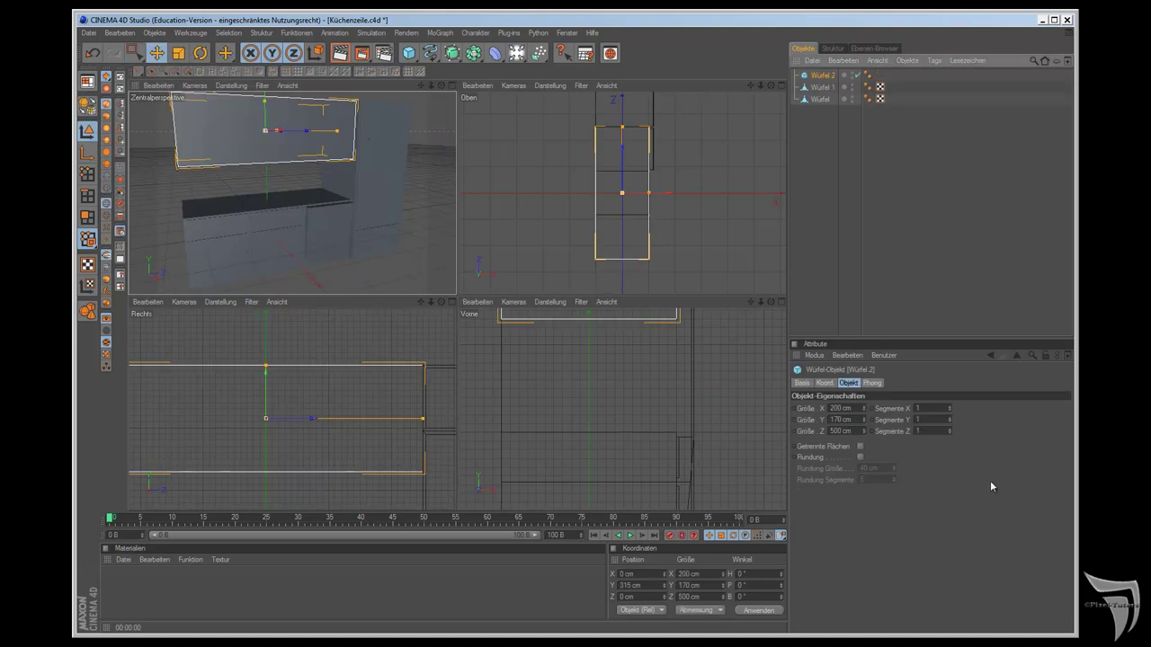
# Step: Set the upper cabinet's Z segments to 3 and switch to polygon live selection
pyautogui.click(949, 430)
pyautogui.click(949, 429)
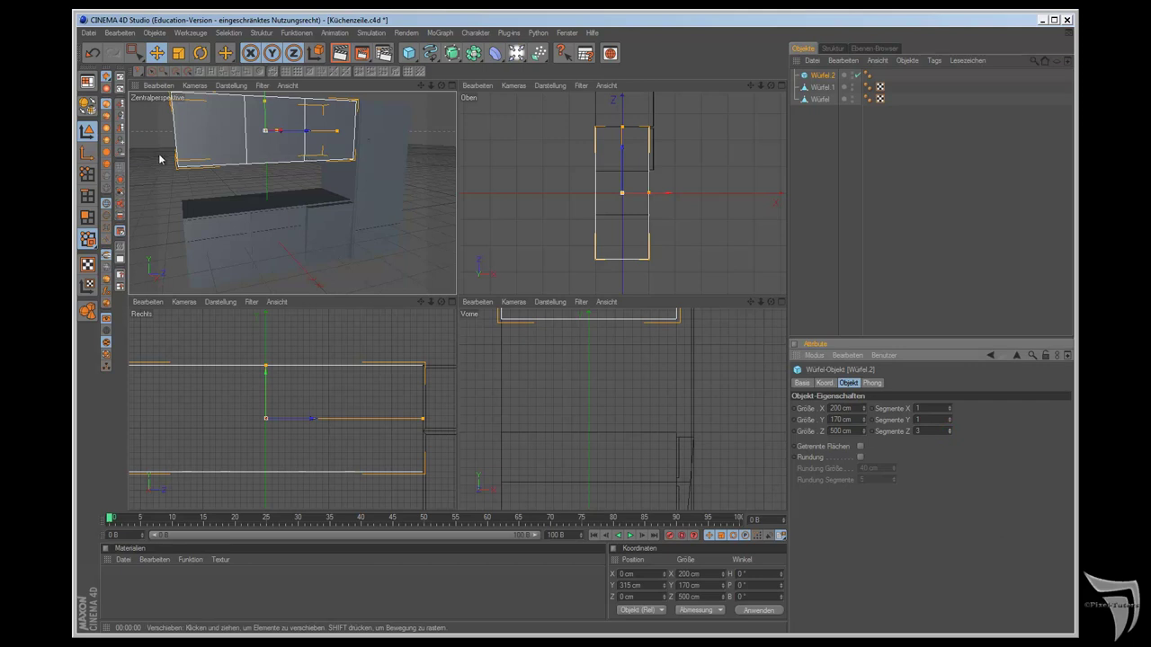
pyautogui.moveTo(135, 57); pyautogui.dragTo(153, 77)
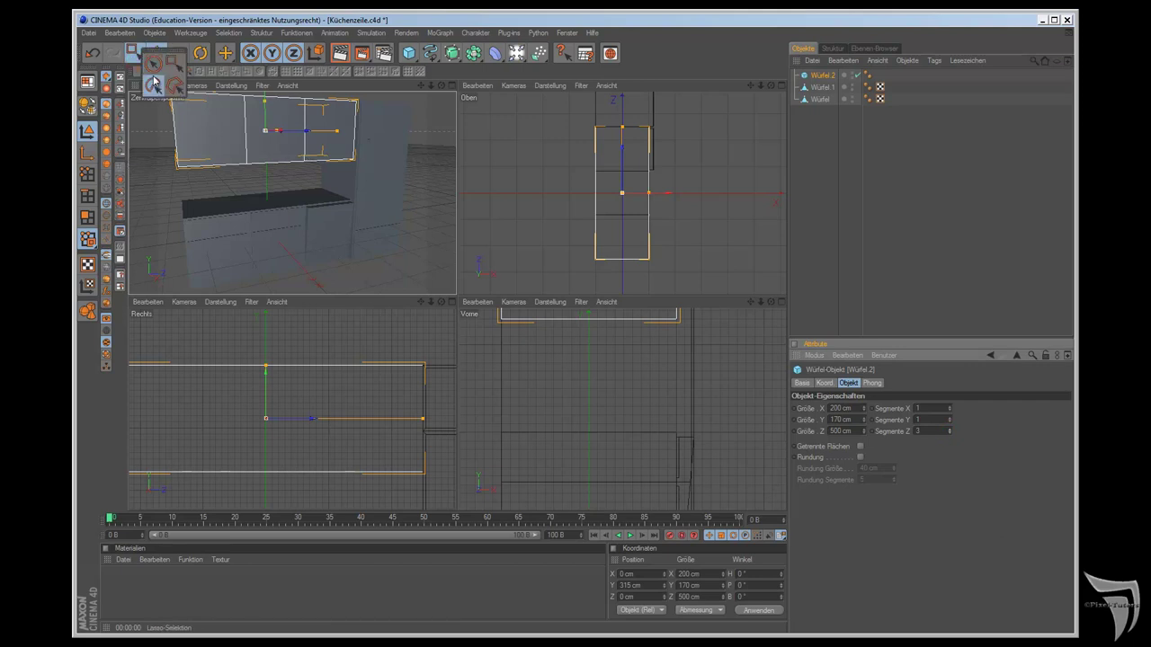
pyautogui.click(87, 216)
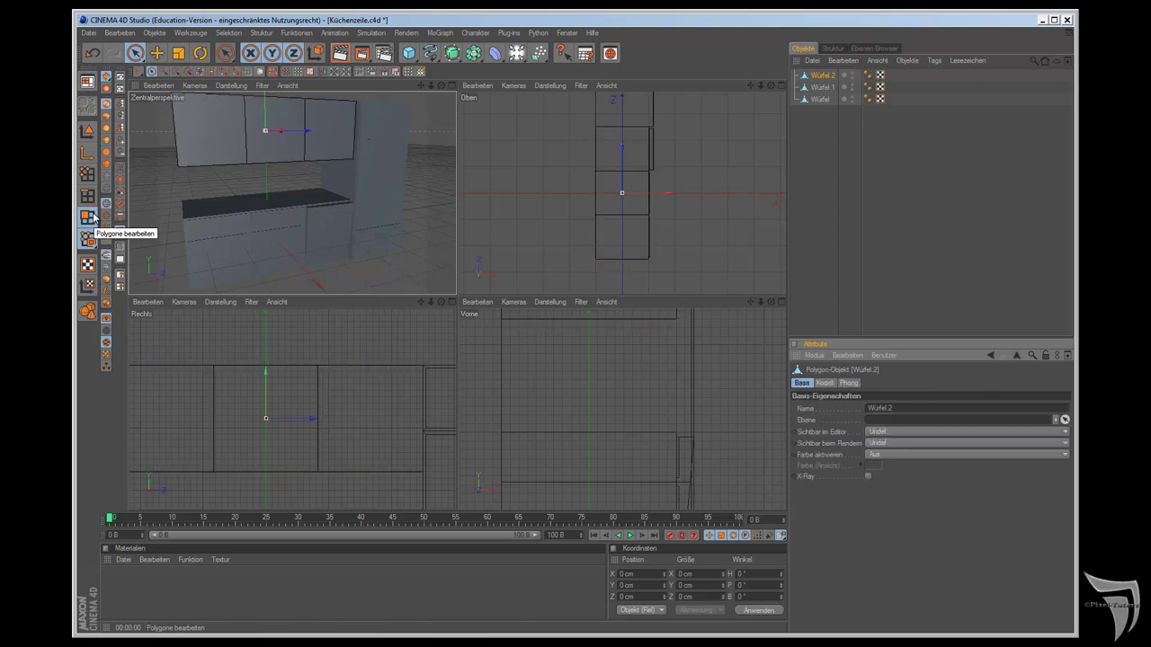
# Step: Select the upper cabinet's left, middle and right door faces
pyautogui.click(227, 130)
pyautogui.click(227, 131)
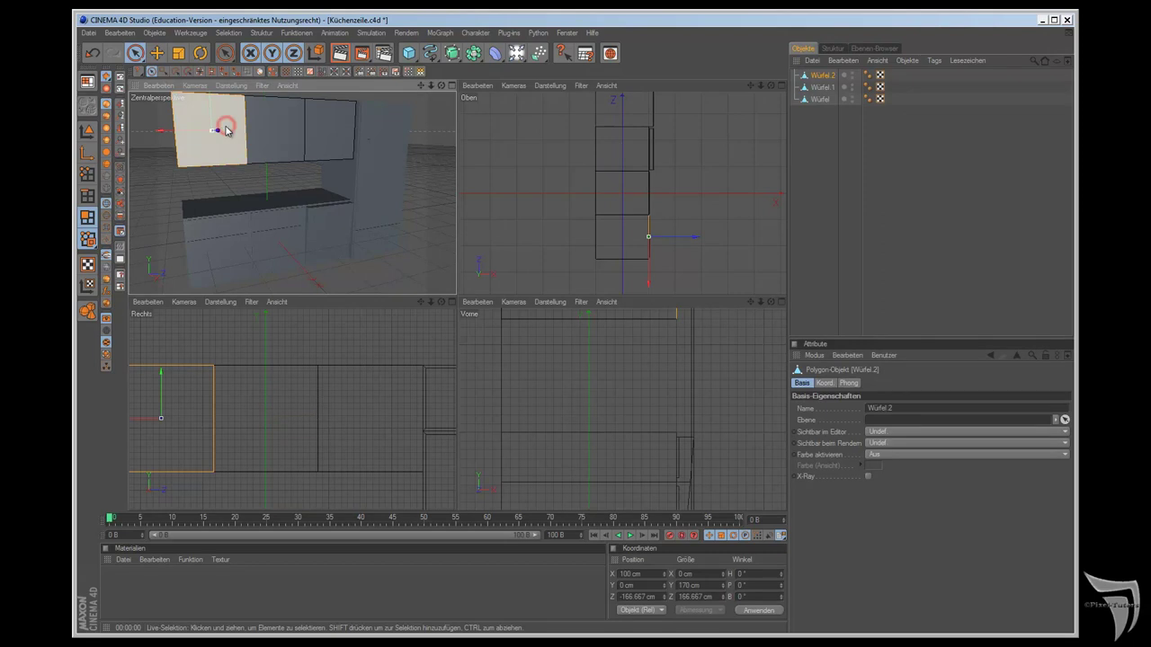
pyautogui.keyDown('shift'); pyautogui.click(266, 136); pyautogui.keyUp('shift')
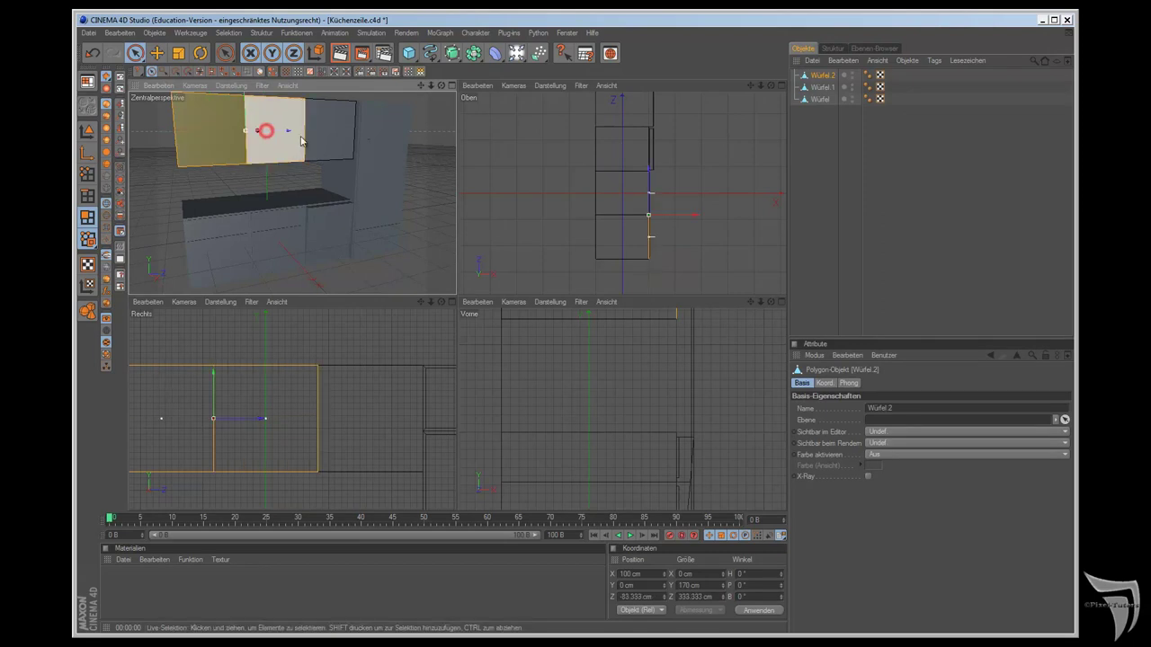
pyautogui.keyDown('shift'); pyautogui.click(328, 133); pyautogui.keyUp('shift')
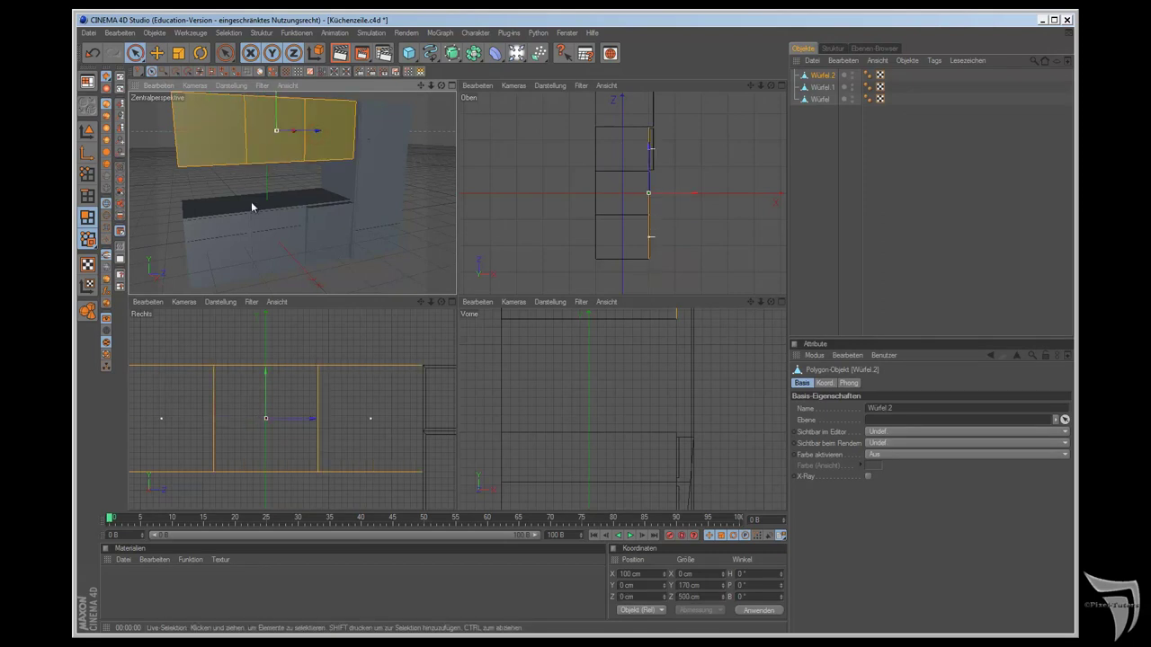
# Step: Inset the three door faces individually by 5 cm with Innen extrudieren
pyautogui.click(224, 53)
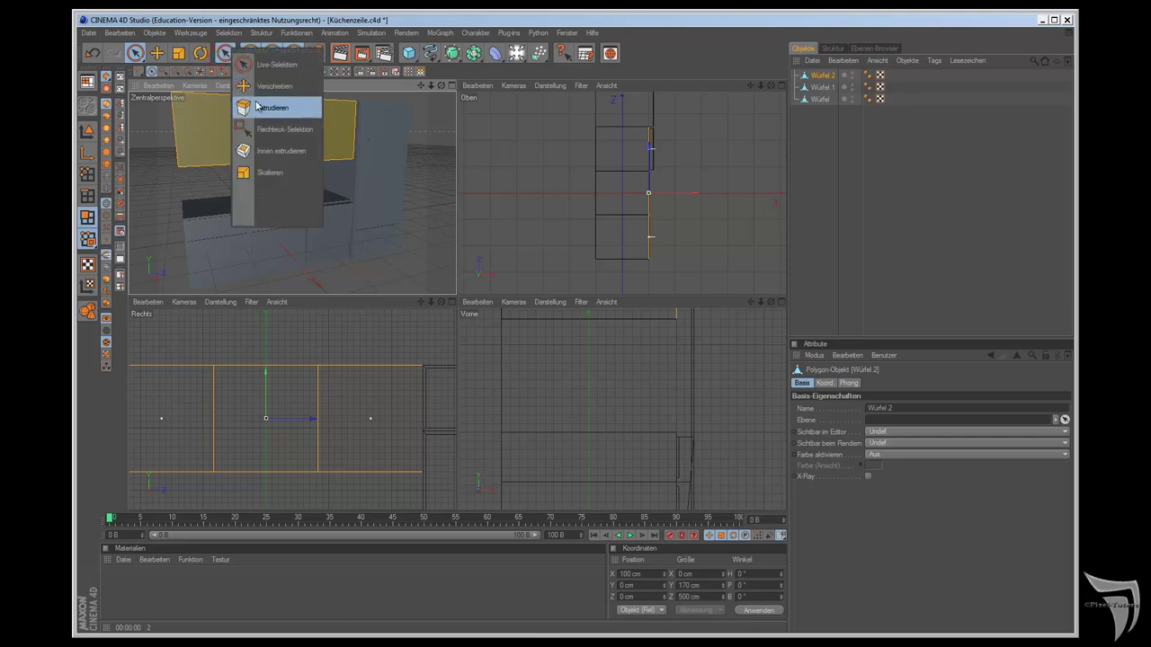
pyautogui.click(270, 150)
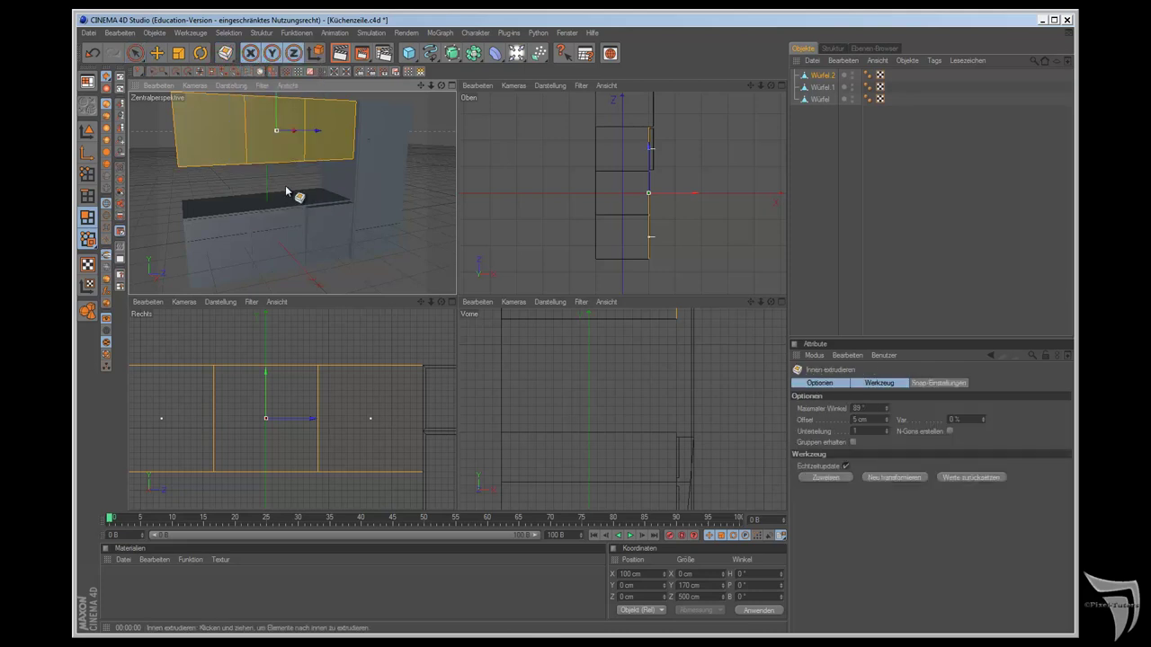
pyautogui.click(839, 478)
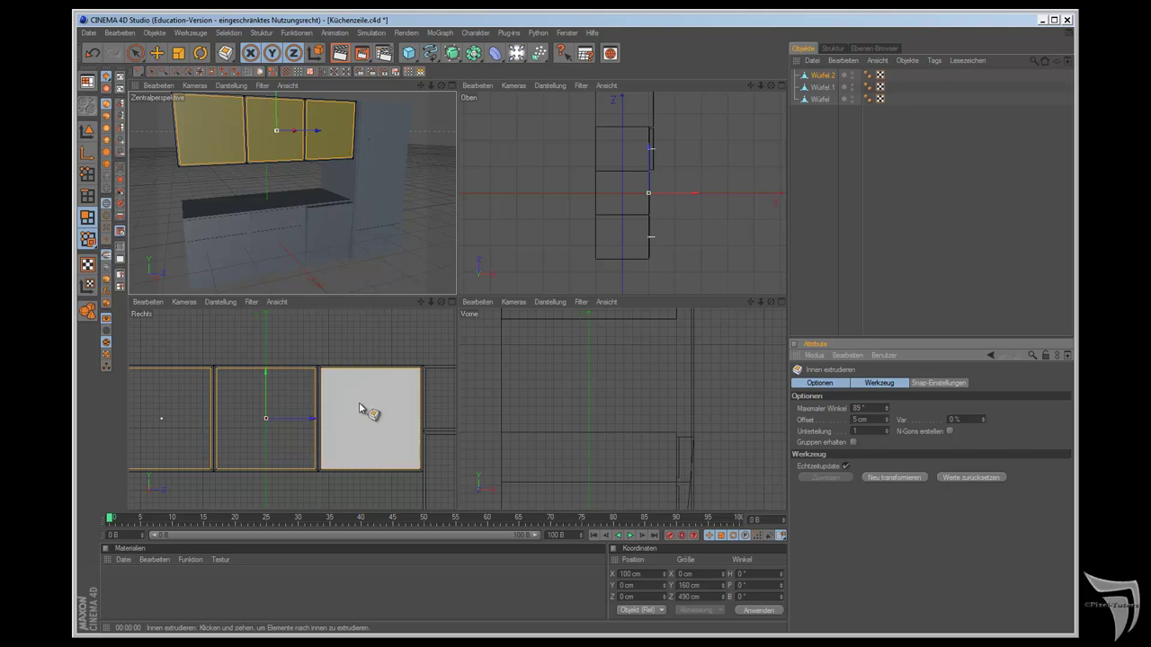
pyautogui.moveTo(760, 302)
pyautogui.mouseDown()
pyautogui.moveTo(732, 345)
pyautogui.moveTo(733, 331)
pyautogui.mouseUp()
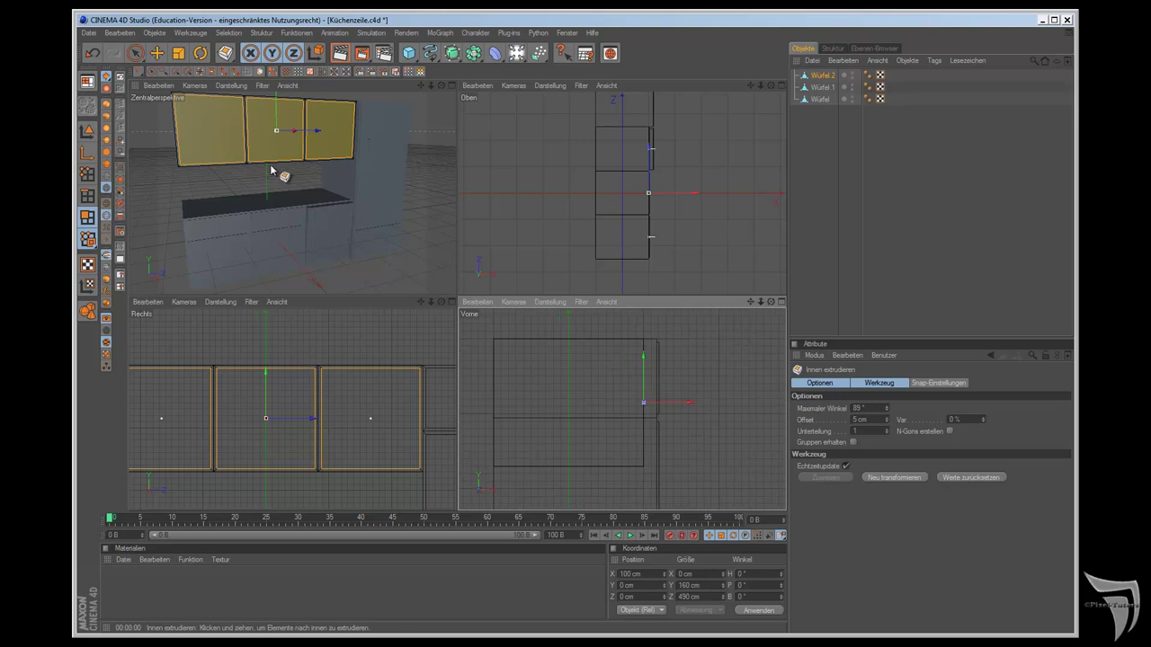
pyautogui.moveTo(224, 53)
pyautogui.mouseDown()
pyautogui.moveTo(260, 142)
pyautogui.moveTo(261, 129)
pyautogui.mouseUp()
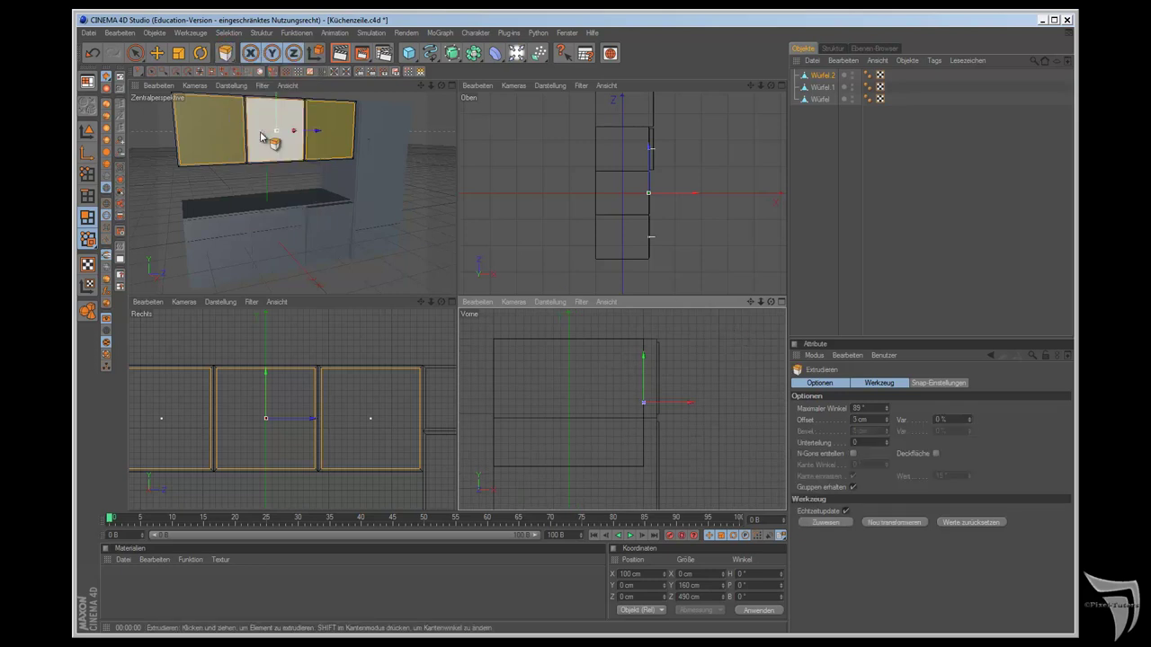
# Step: Extrude the doors 3 cm, then move the wall cabinet's right-hand points about 13 cm left
pyautogui.click(822, 524)
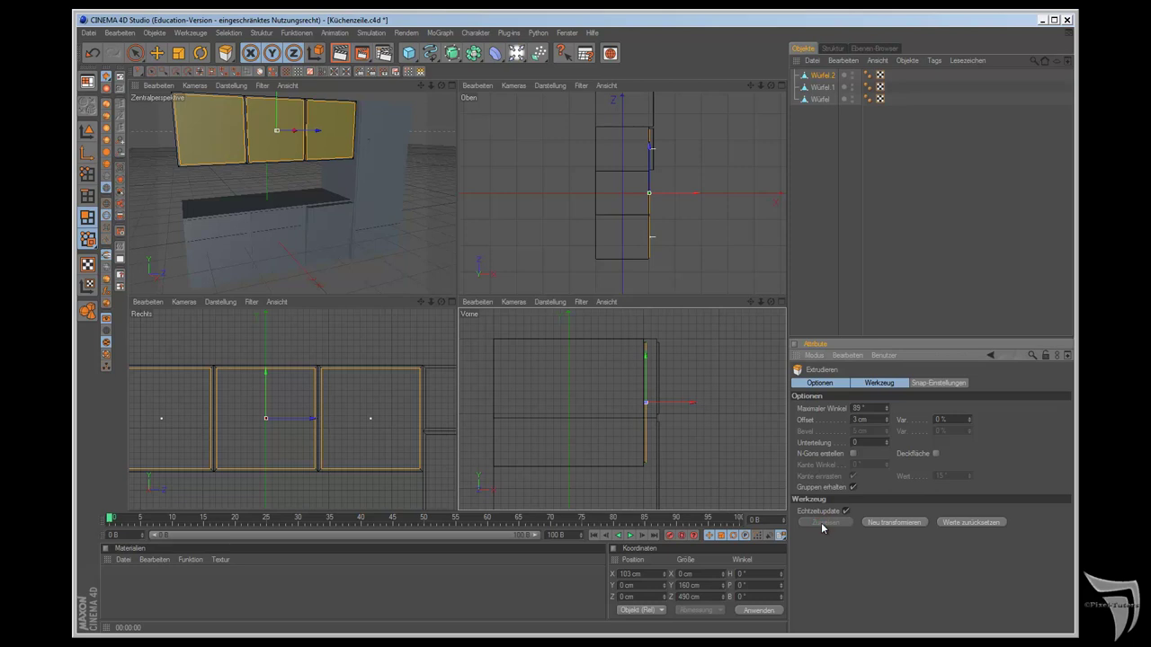
pyautogui.click(88, 173)
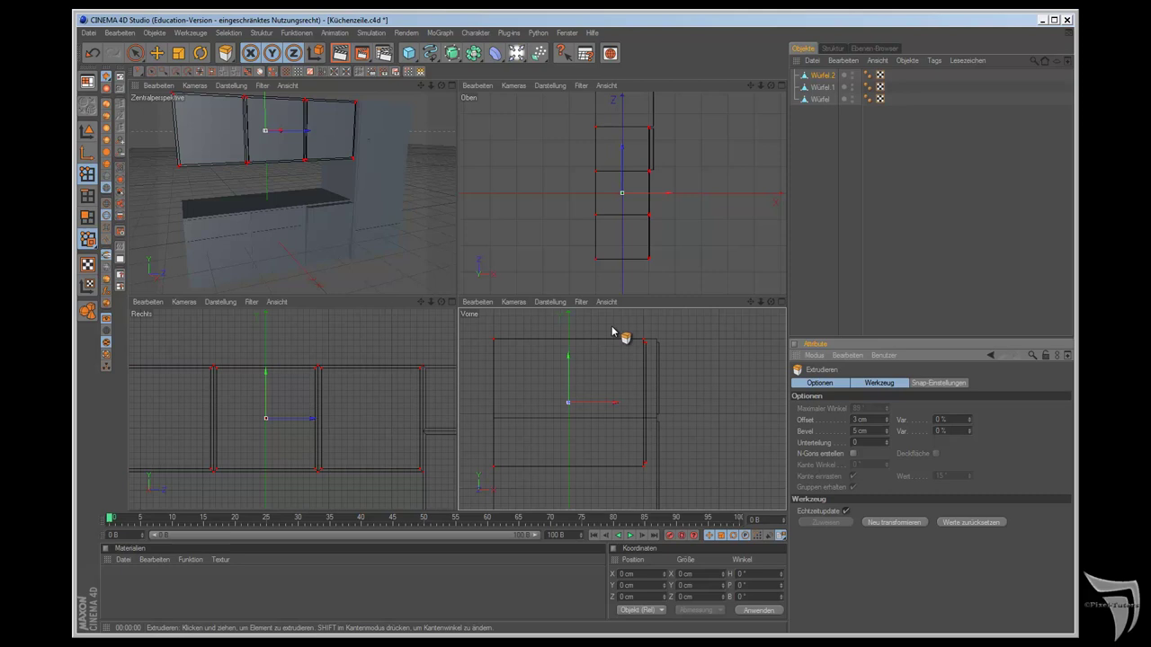
pyautogui.moveTo(135, 53); pyautogui.dragTo(159, 76)
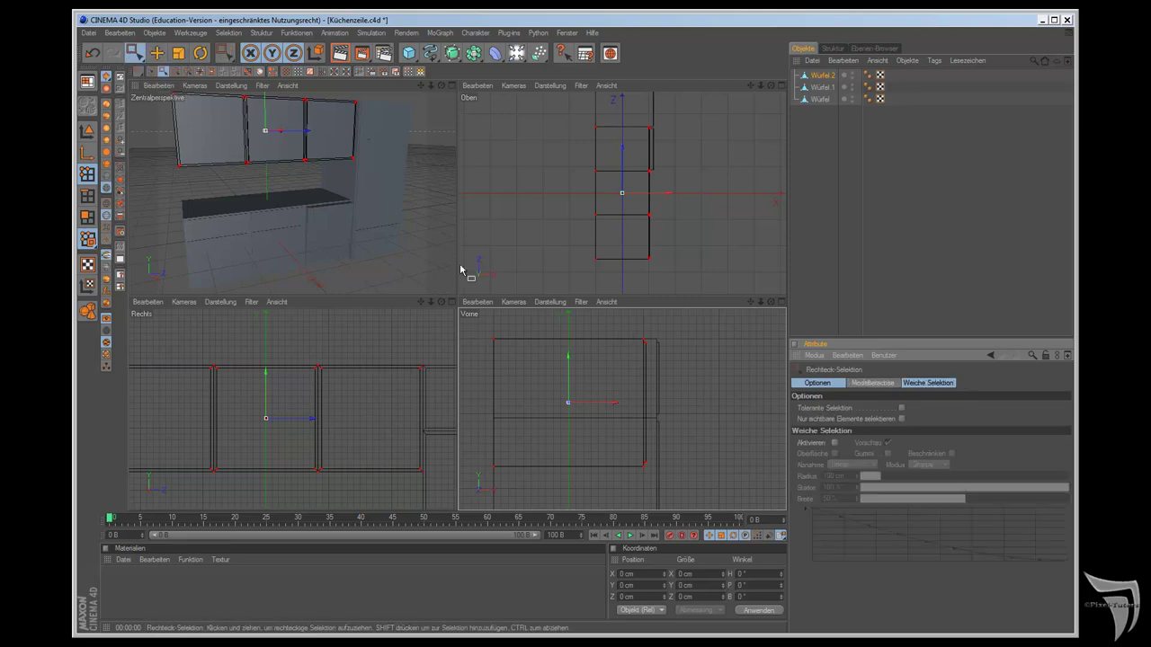
pyautogui.moveTo(626, 328); pyautogui.dragTo(670, 494)
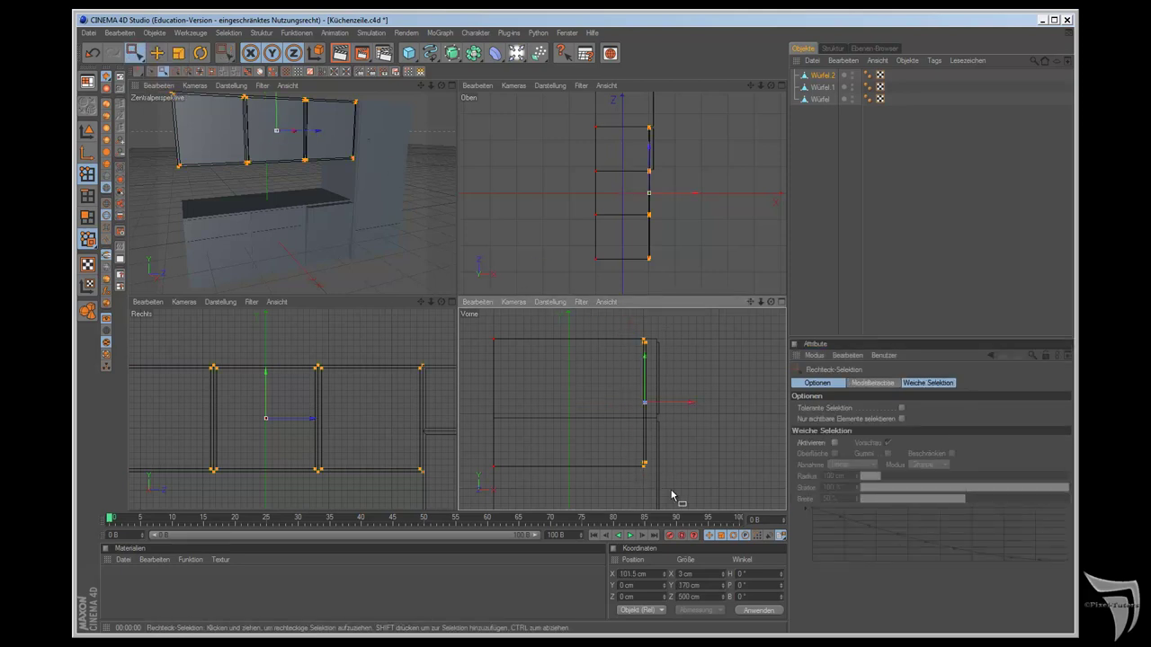
pyautogui.moveTo(689, 403); pyautogui.dragTo(647, 360)
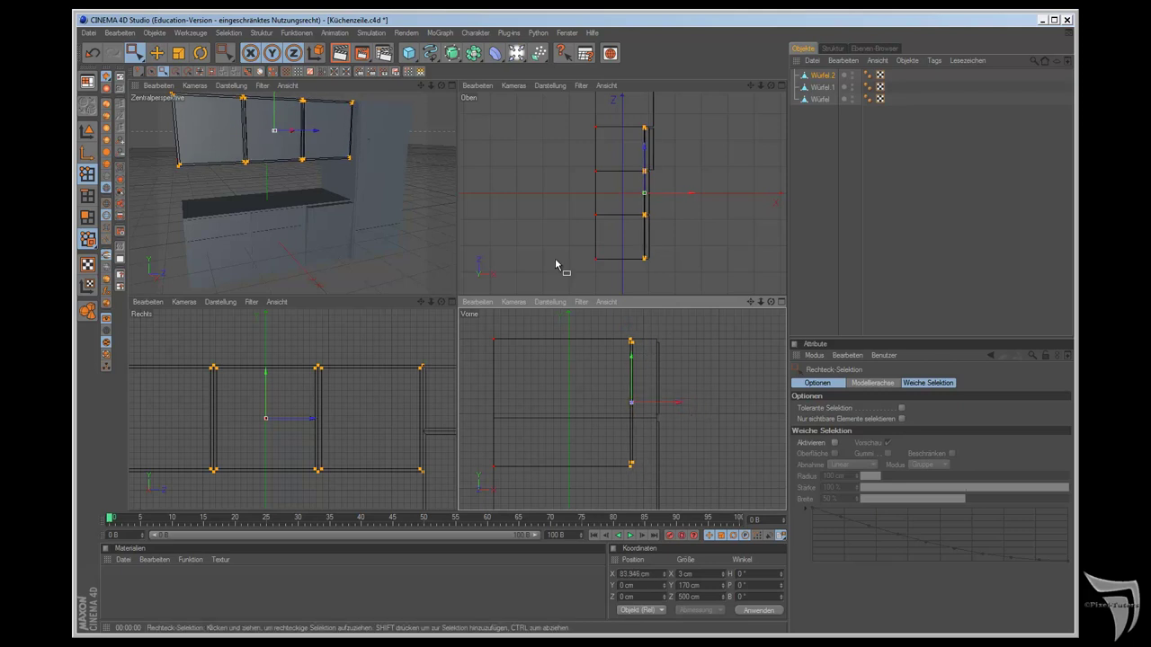
pyautogui.moveTo(441, 86); pyautogui.dragTo(457, 299)
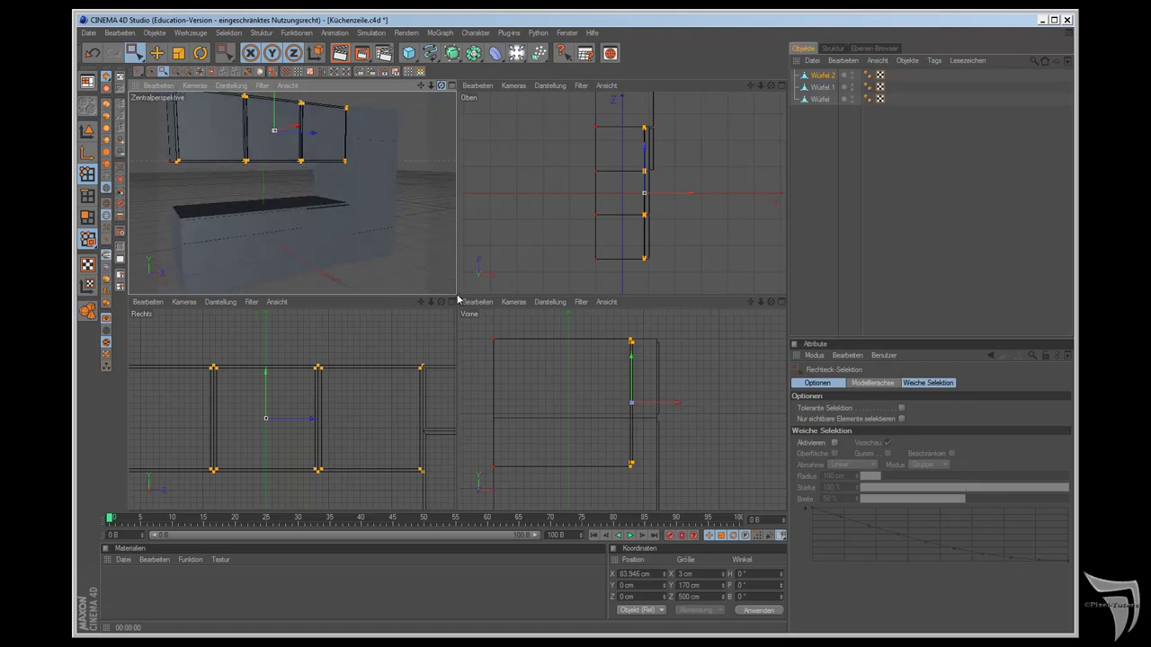
pyautogui.click(621, 21)
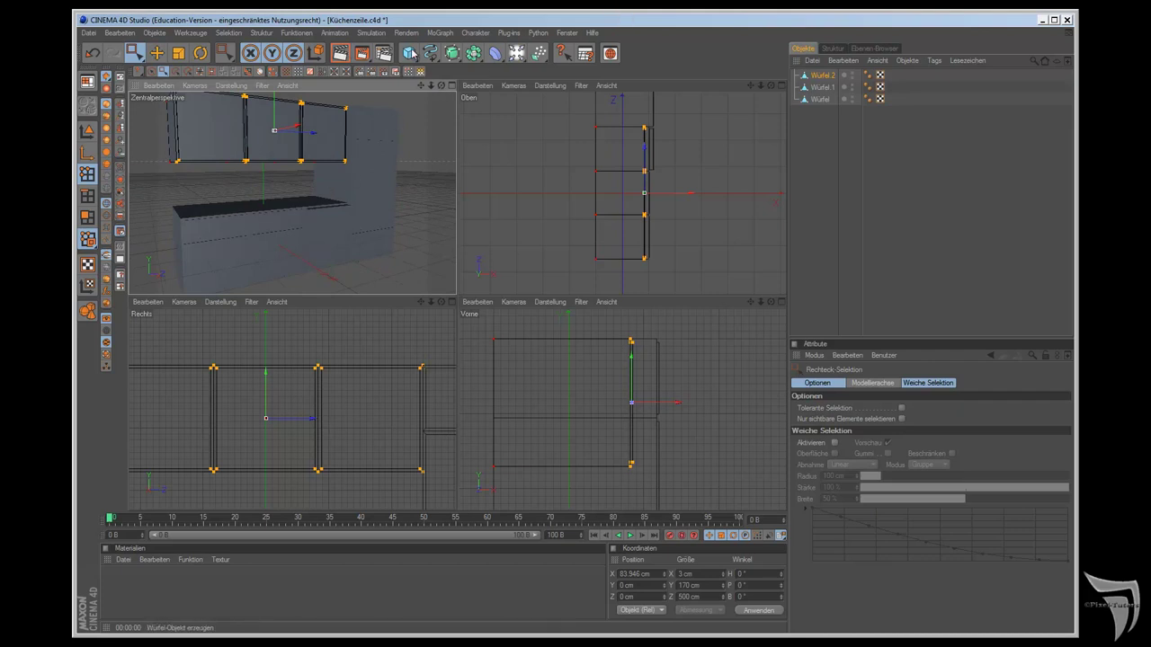
# Step: Add a new cube from the primitives list and scale it down
pyautogui.click(409, 53)
pyautogui.click(445, 71)
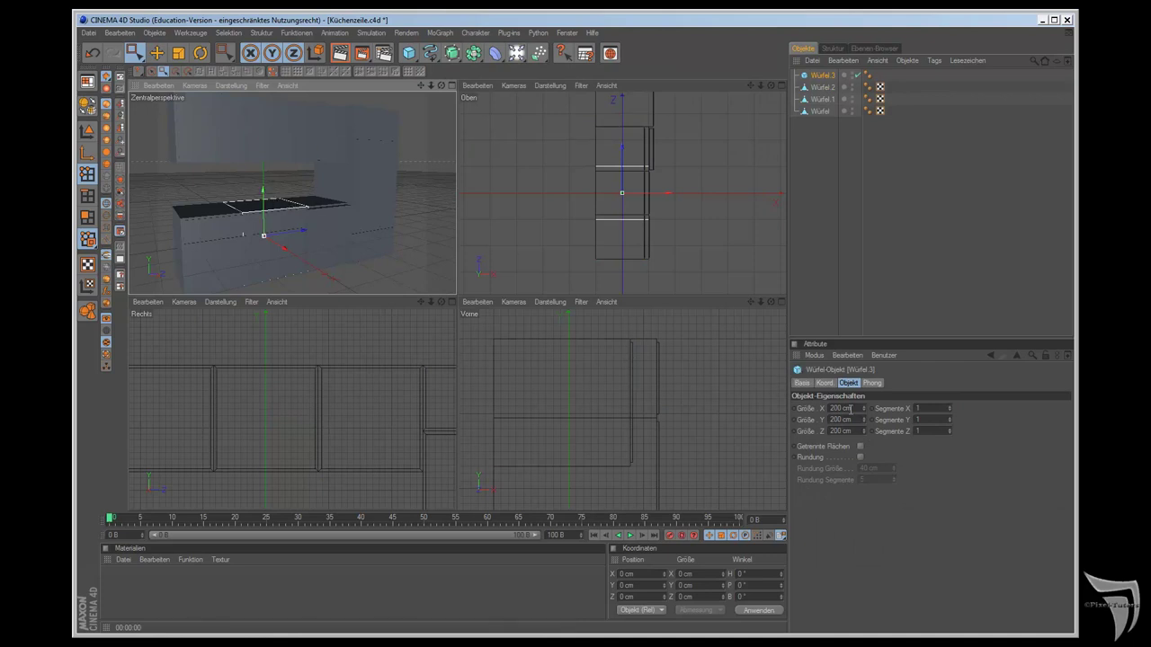
pyautogui.press('t')
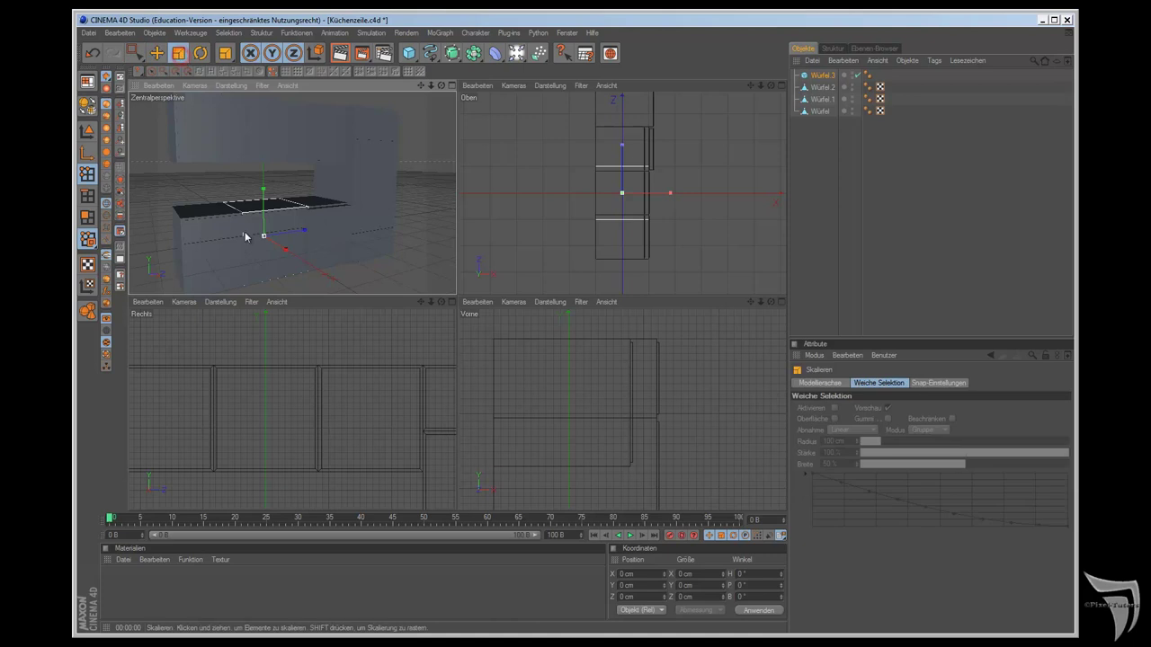
pyautogui.moveTo(420, 303); pyautogui.dragTo(375, 331)
pyautogui.click(349, 396)
pyautogui.moveTo(454, 356); pyautogui.dragTo(455, 354)
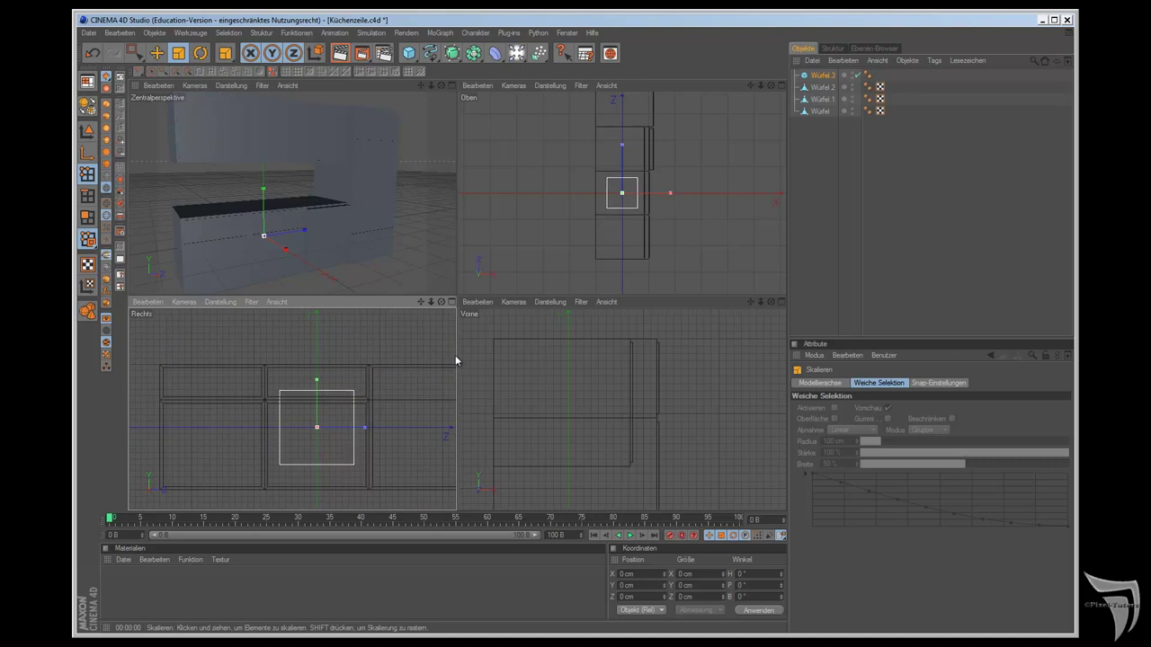
pyautogui.moveTo(455, 355); pyautogui.dragTo(455, 354)
# Step: Undo the last scale tweak and raise the cube about 180 cm along Y
pyautogui.press('e')
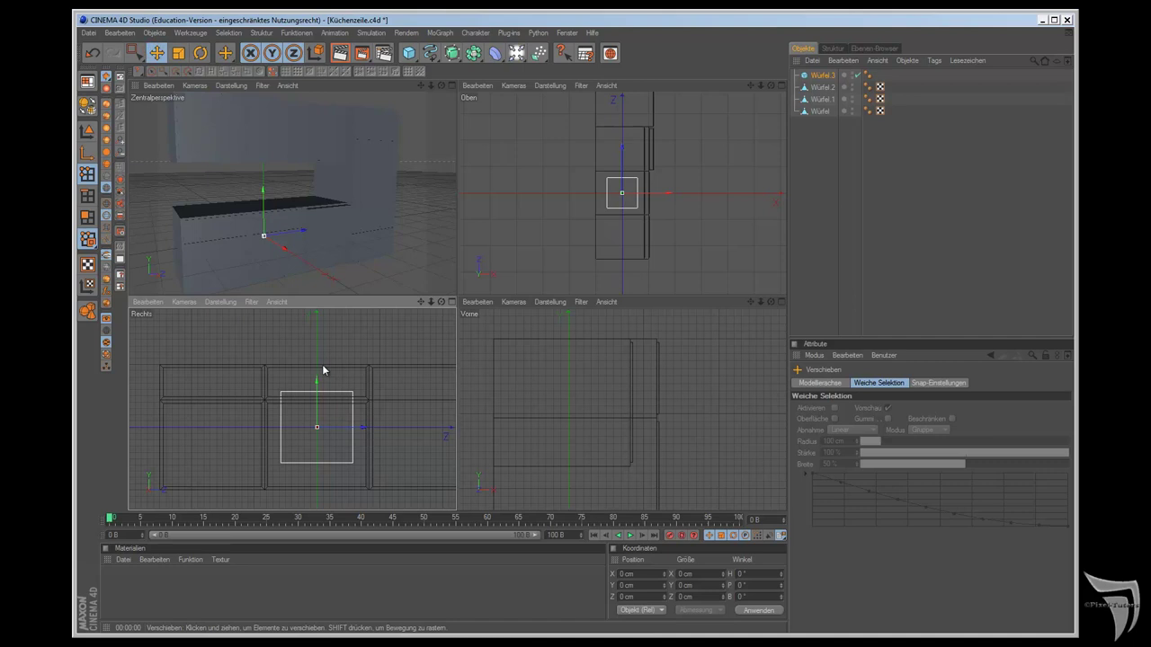
pyautogui.hotkey('ctrl', 'z')
pyautogui.click(320, 380)
pyautogui.moveTo(320, 382); pyautogui.dragTo(456, 354)
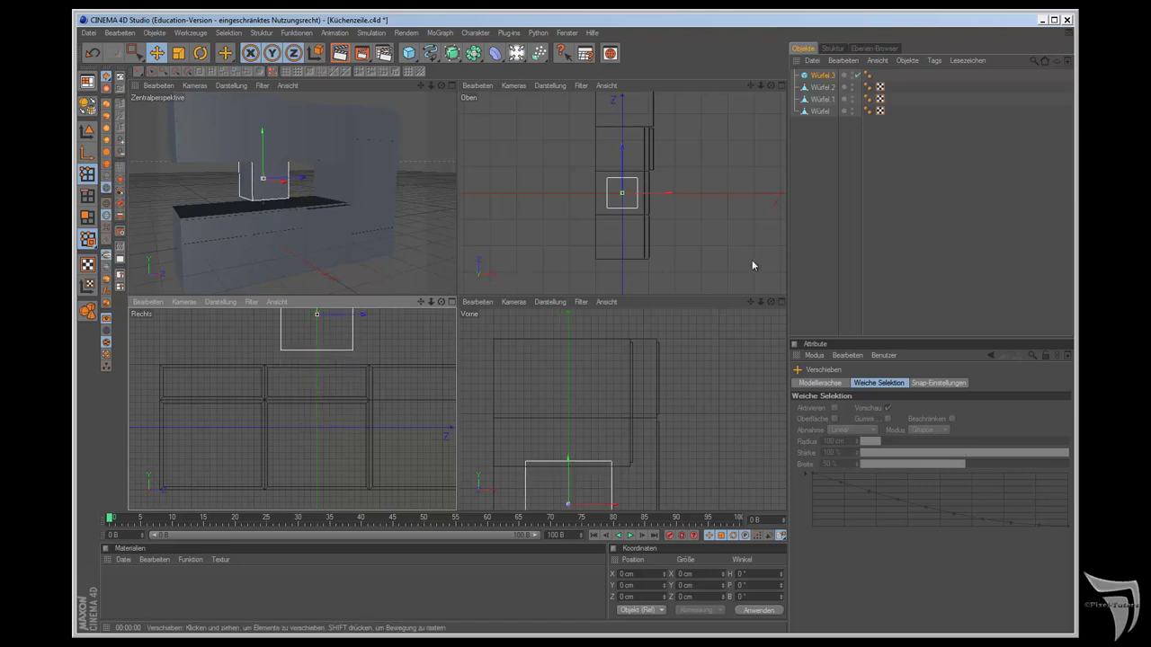
pyautogui.moveTo(854, 184); pyautogui.dragTo(797, 82)
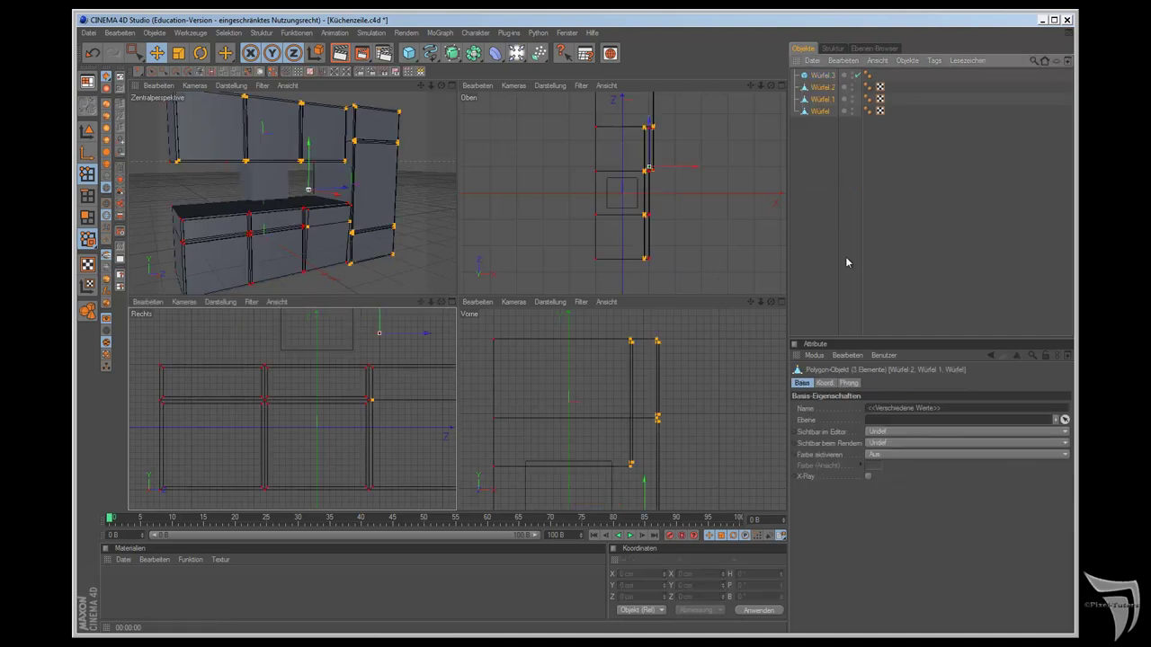
# Step: Group Würfel, Würfel.1 and Würfel.2 under a Null-Objekt with Alt+G and hide that group
pyautogui.hotkey('alt', 'g')
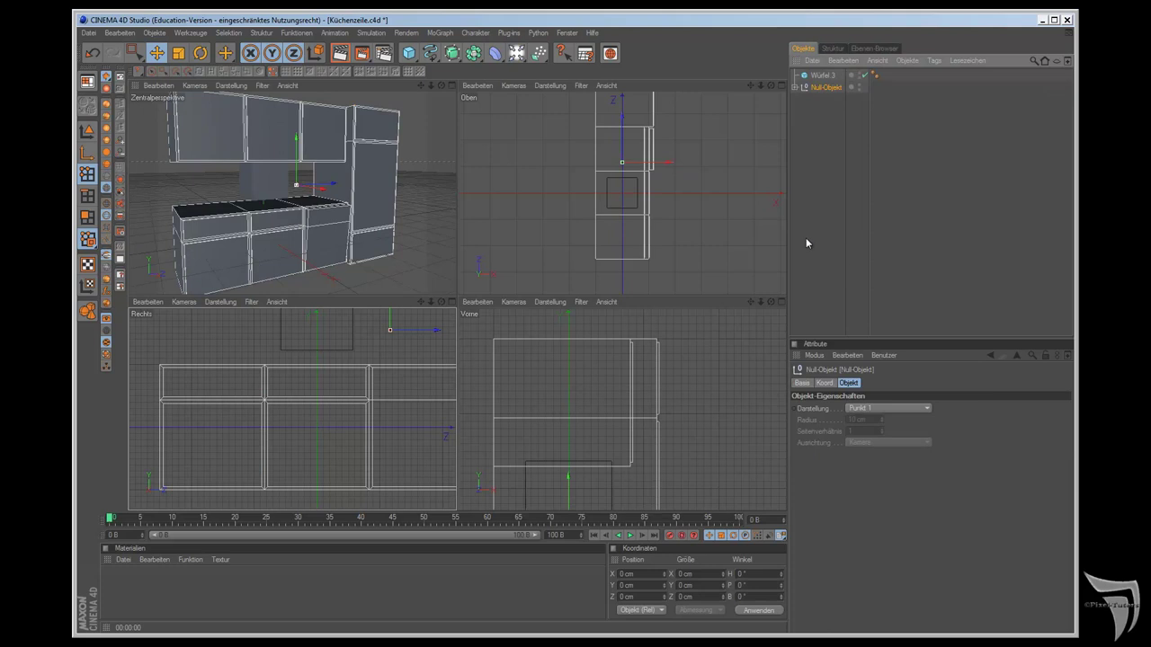
pyautogui.doubleClick(858, 87)
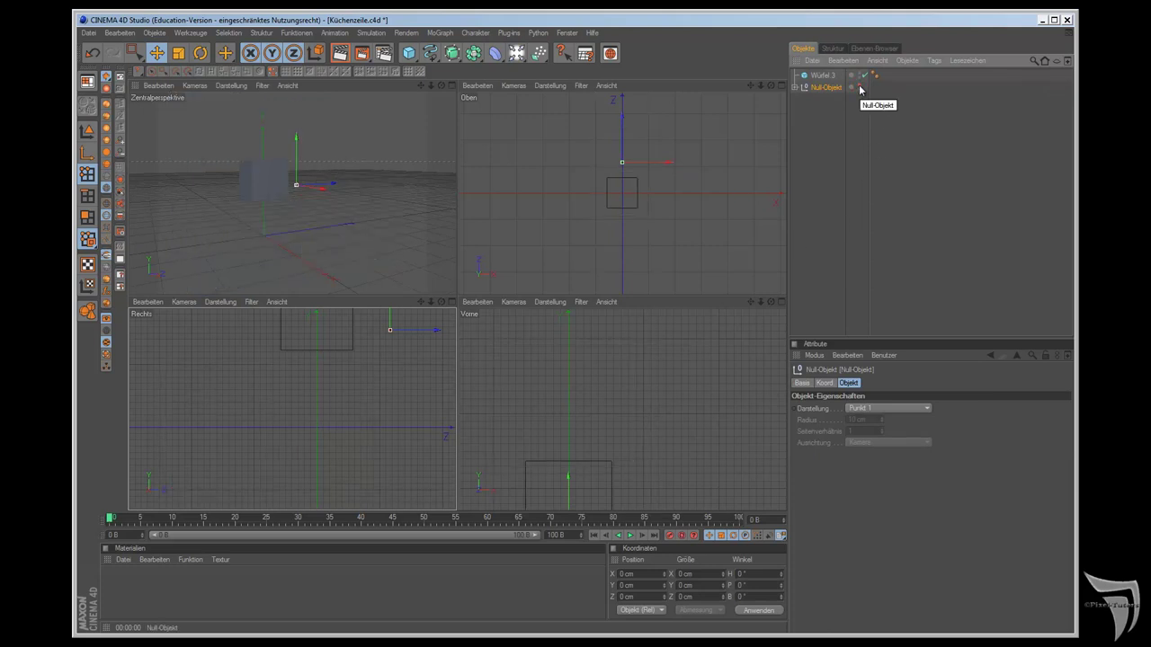
pyautogui.click(859, 87)
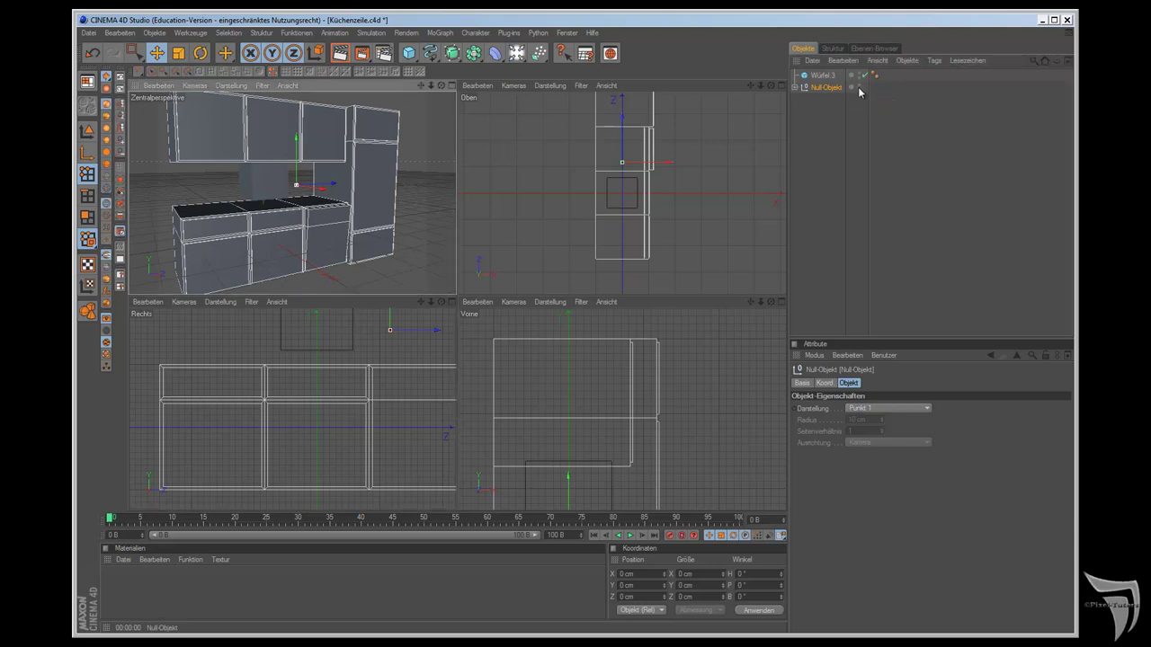
pyautogui.click(859, 85)
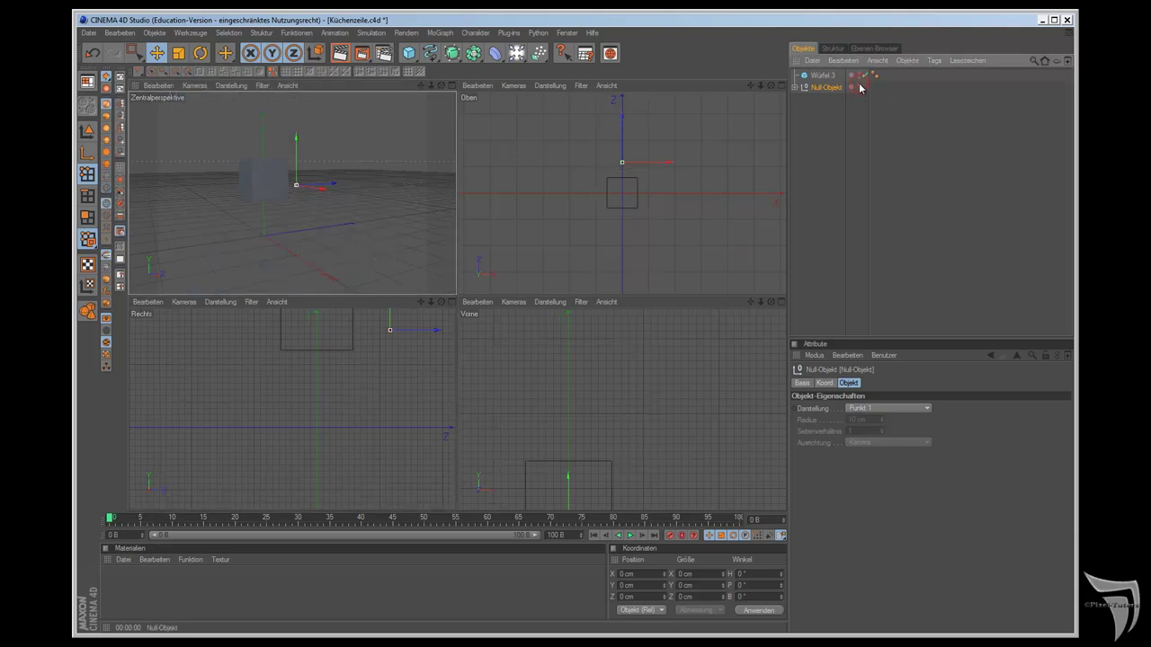
pyautogui.click(825, 78)
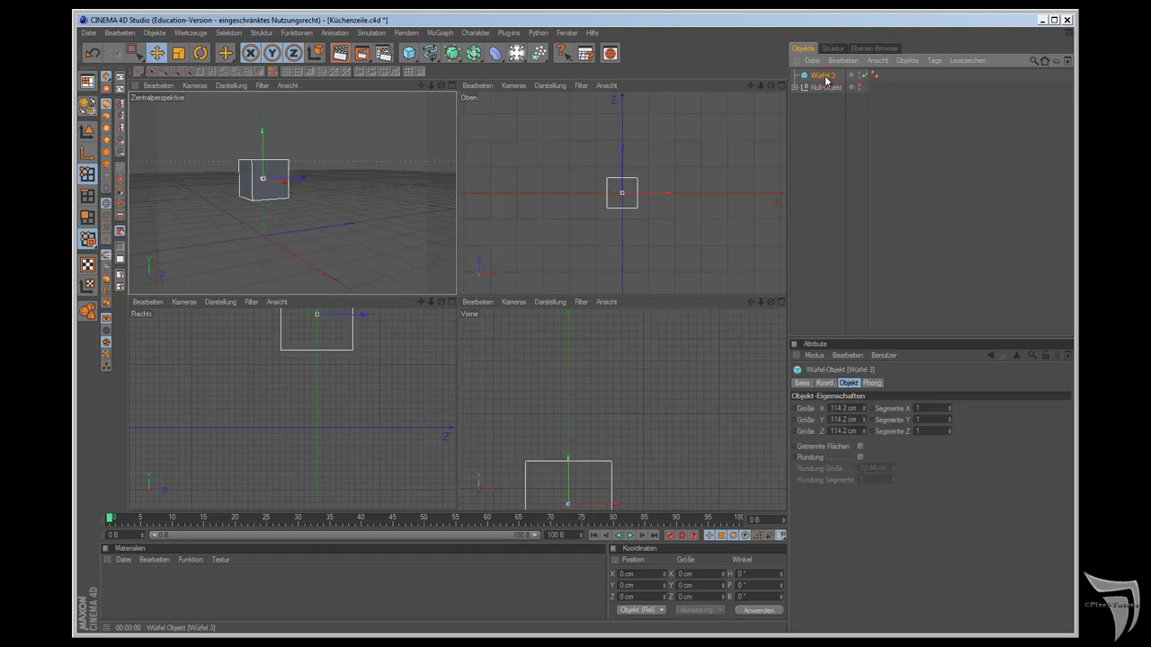
# Step: Enable Rundung on the cube with a rounding size of about 10.84 cm
pyautogui.click(858, 458)
pyautogui.moveTo(895, 471); pyautogui.dragTo(894, 474)
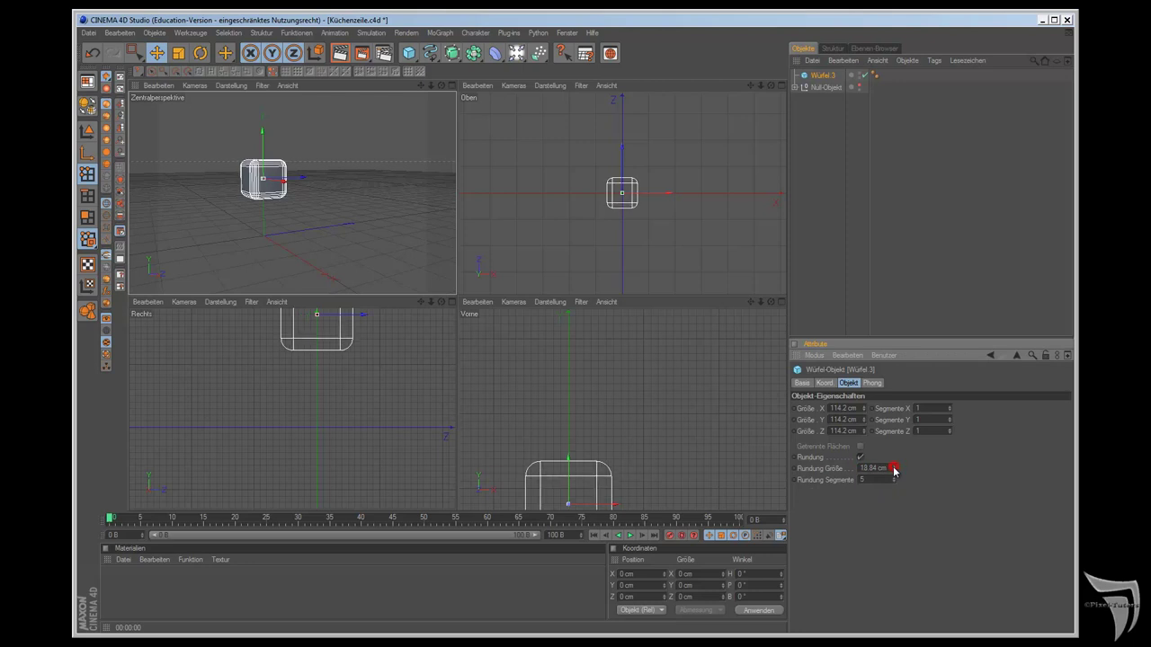
pyautogui.scroll(5, 344, 214)
pyautogui.scroll(-3, 351, 218)
pyautogui.scroll(2, 358, 228)
# Step: Set the rounding size to exactly 10 cm and convert the cube to an editable polygon object
pyautogui.middleClick(361, 232)
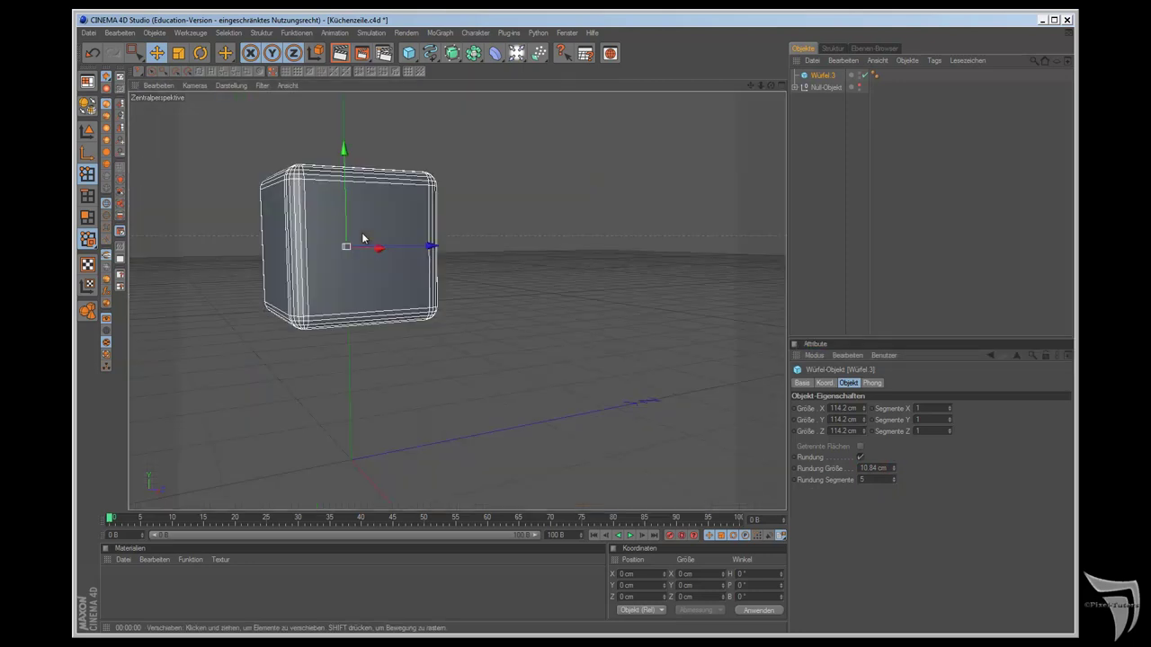
pyautogui.scroll(2, 479, 250)
pyautogui.moveTo(753, 86); pyautogui.dragTo(647, 355)
pyautogui.scroll(2, 647, 355)
pyautogui.scroll(2, 714, 192)
pyautogui.doubleClick(873, 469)
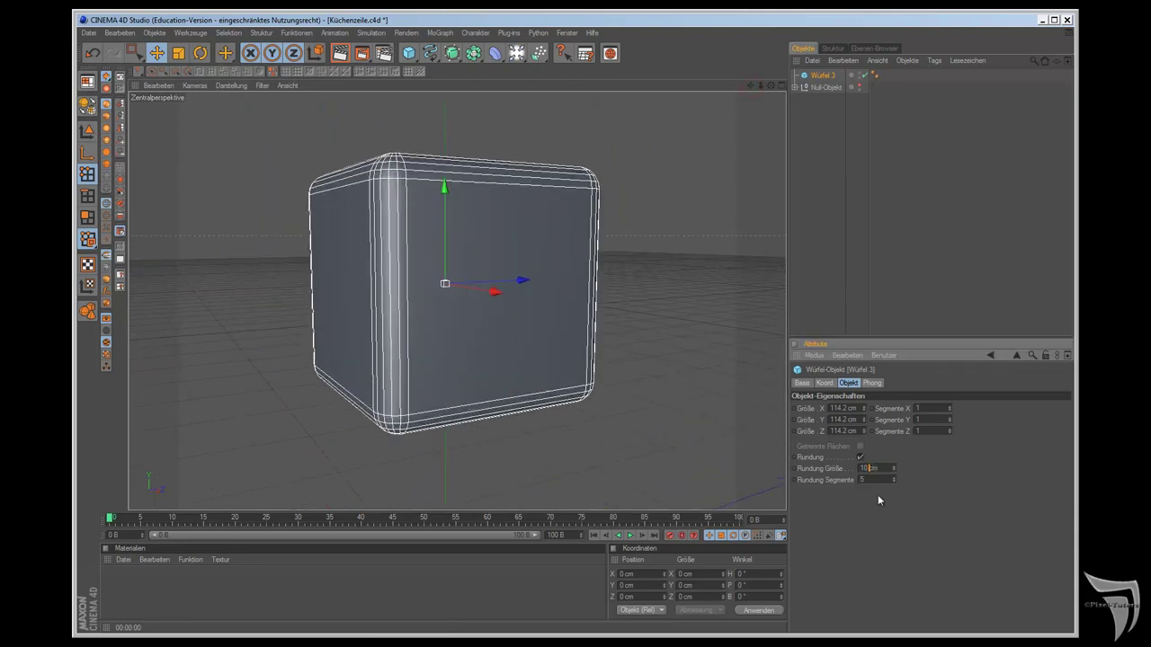
pyautogui.press('Return')
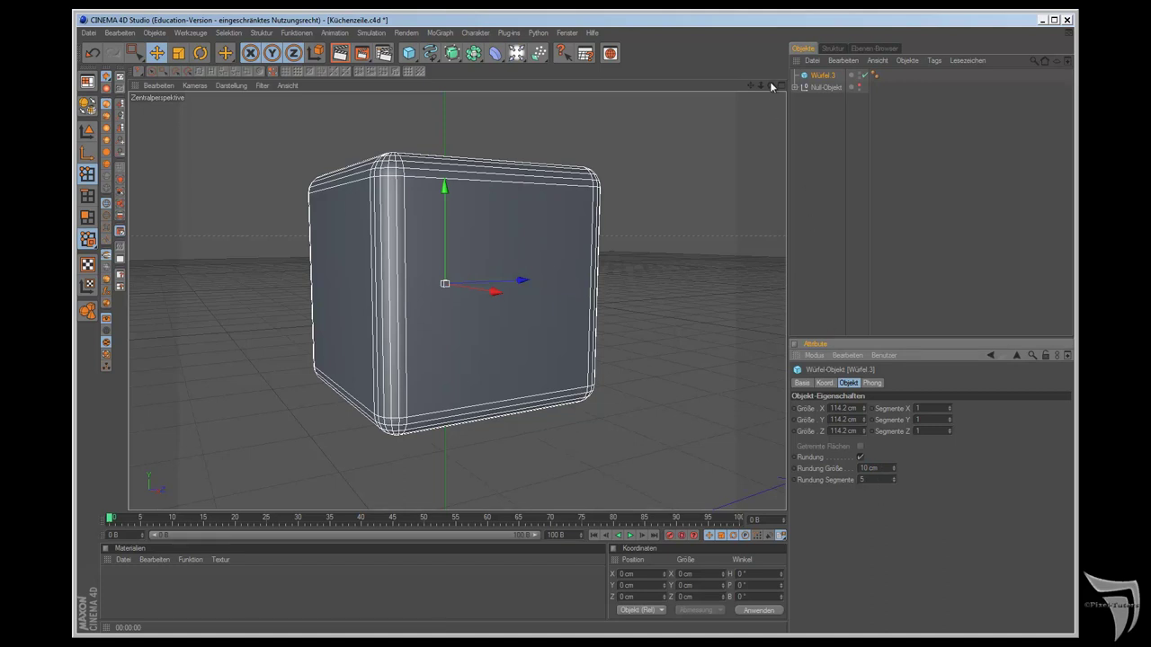
pyautogui.moveTo(771, 85); pyautogui.dragTo(647, 356)
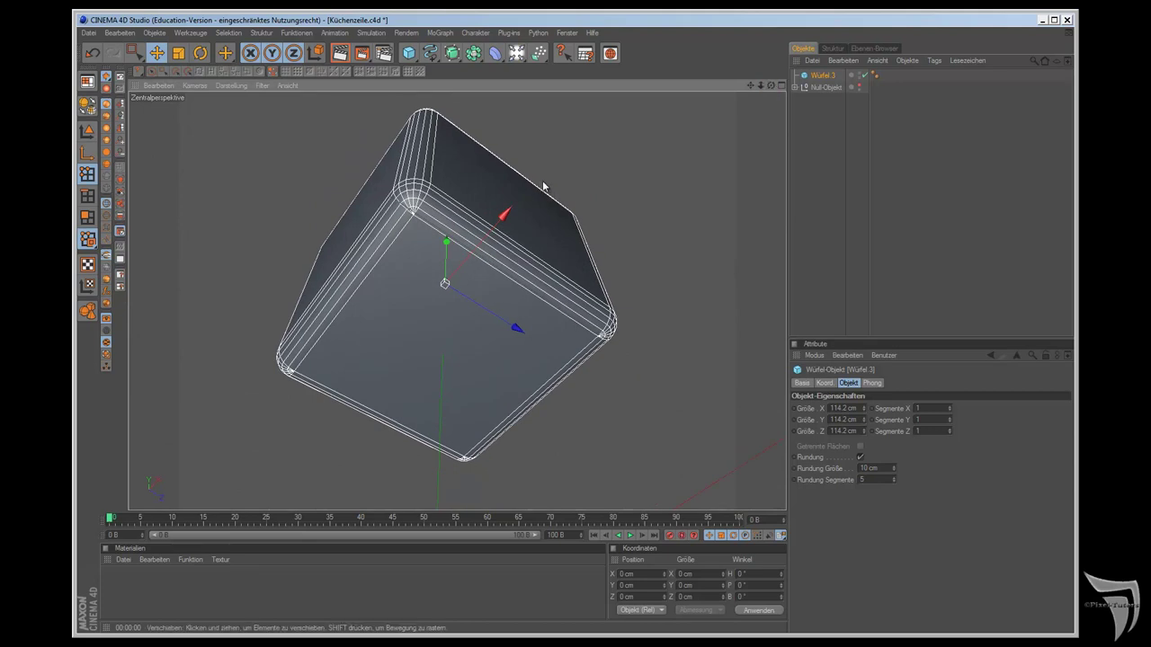
pyautogui.press('c')
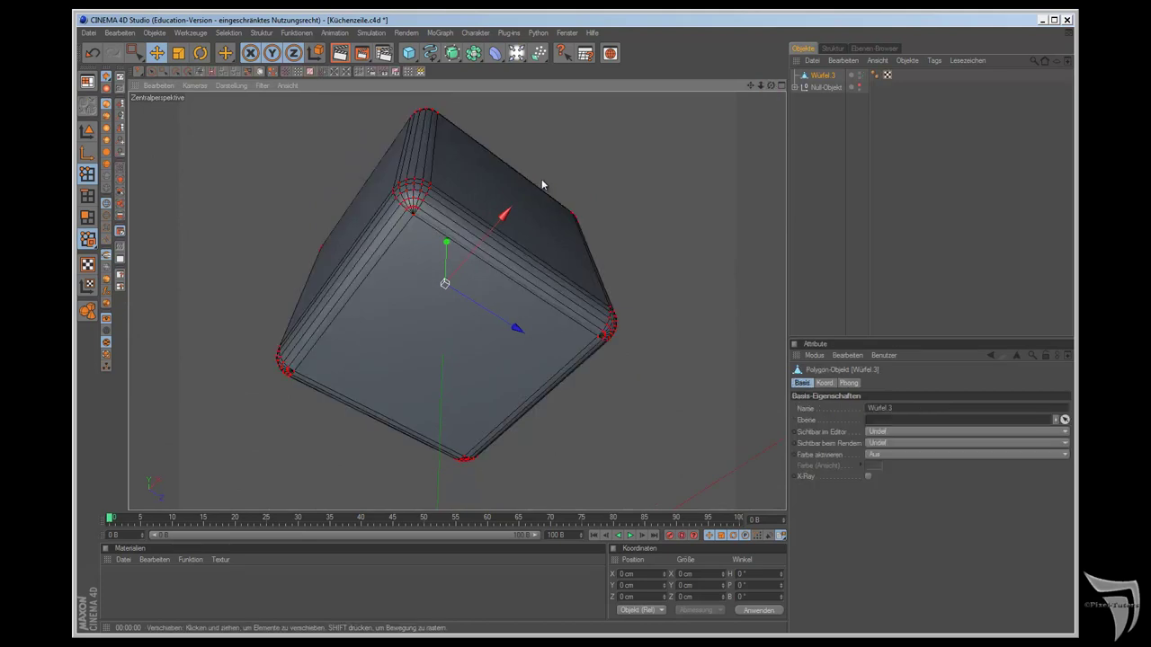
# Step: Select the cube's bottom face and inset it by about 9.8 cm with Innen extrudieren
pyautogui.click(86, 218)
pyautogui.click(419, 297)
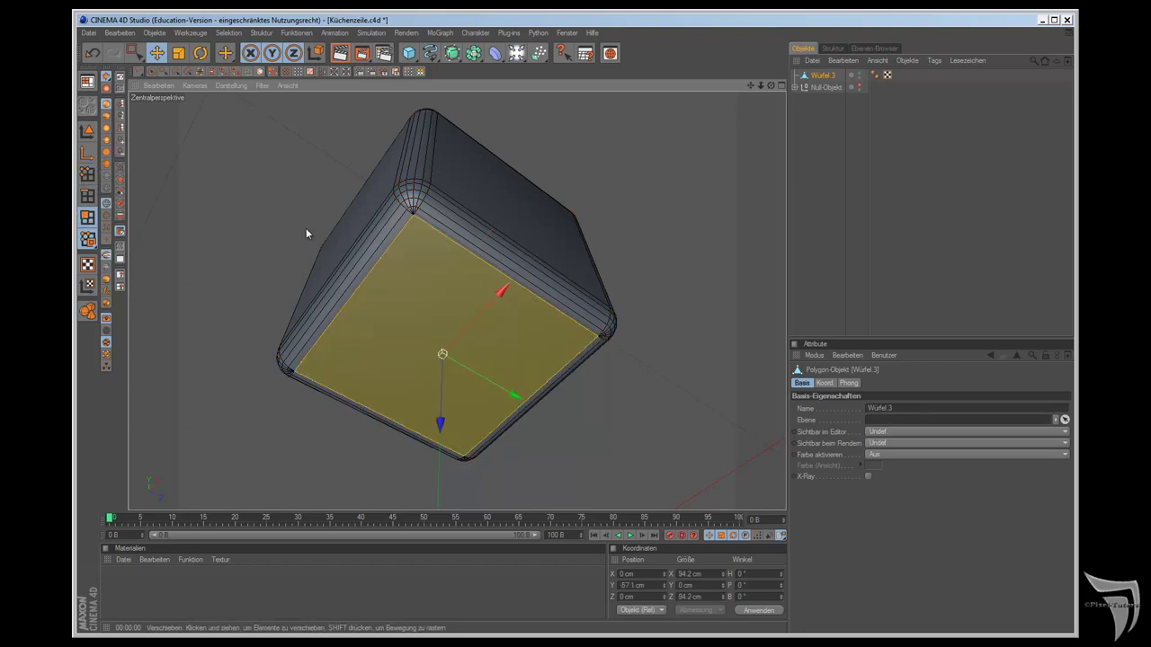
pyautogui.moveTo(225, 53); pyautogui.dragTo(267, 151)
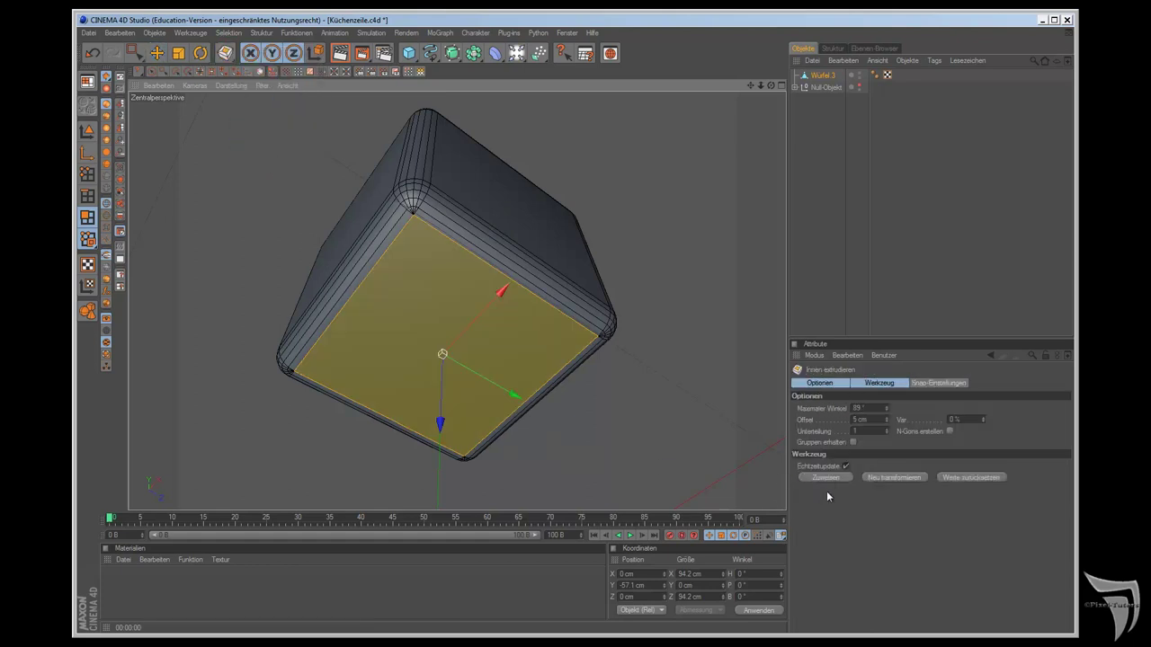
pyautogui.click(826, 478)
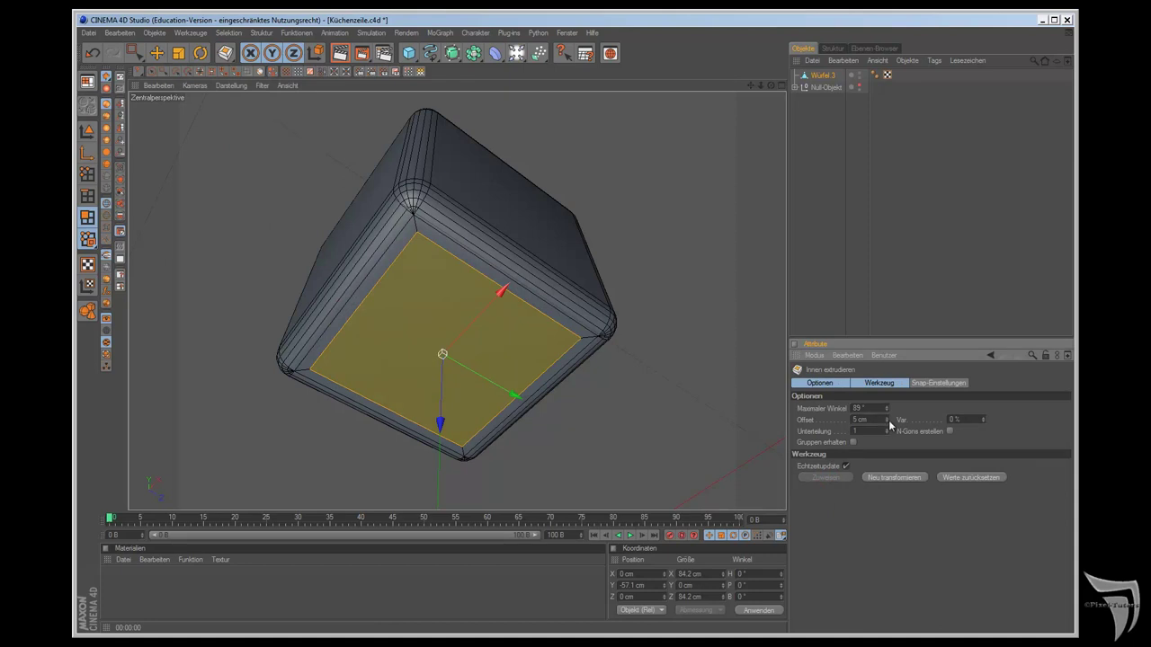
pyautogui.moveTo(888, 421); pyautogui.dragTo(885, 418)
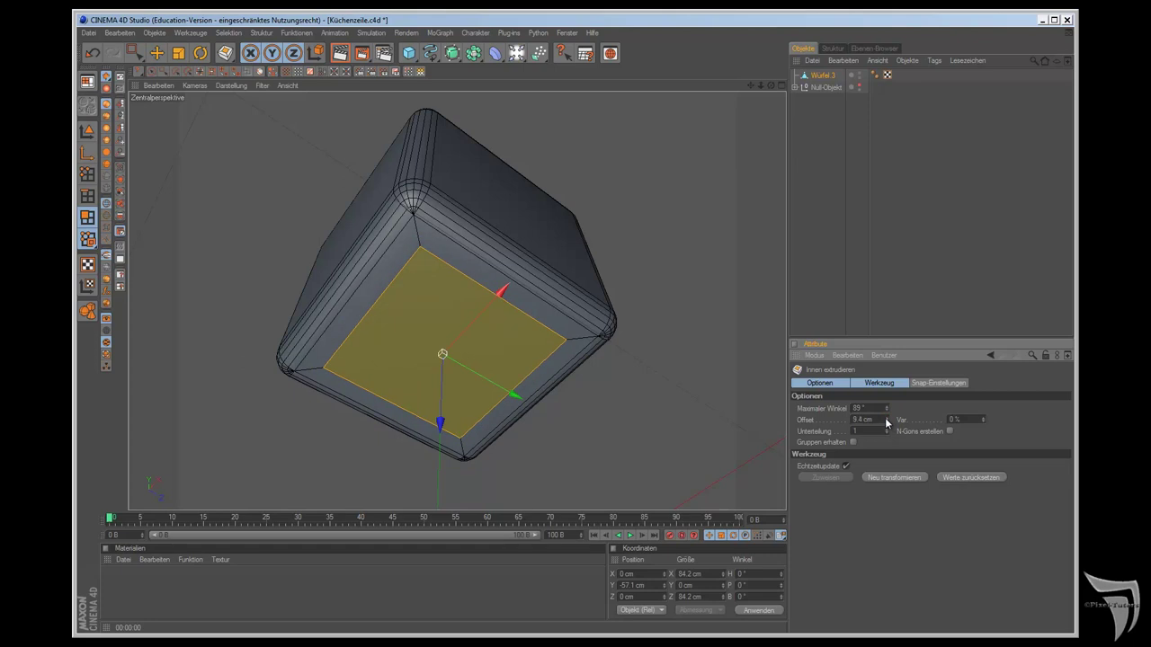
pyautogui.moveTo(885, 422); pyautogui.dragTo(883, 429)
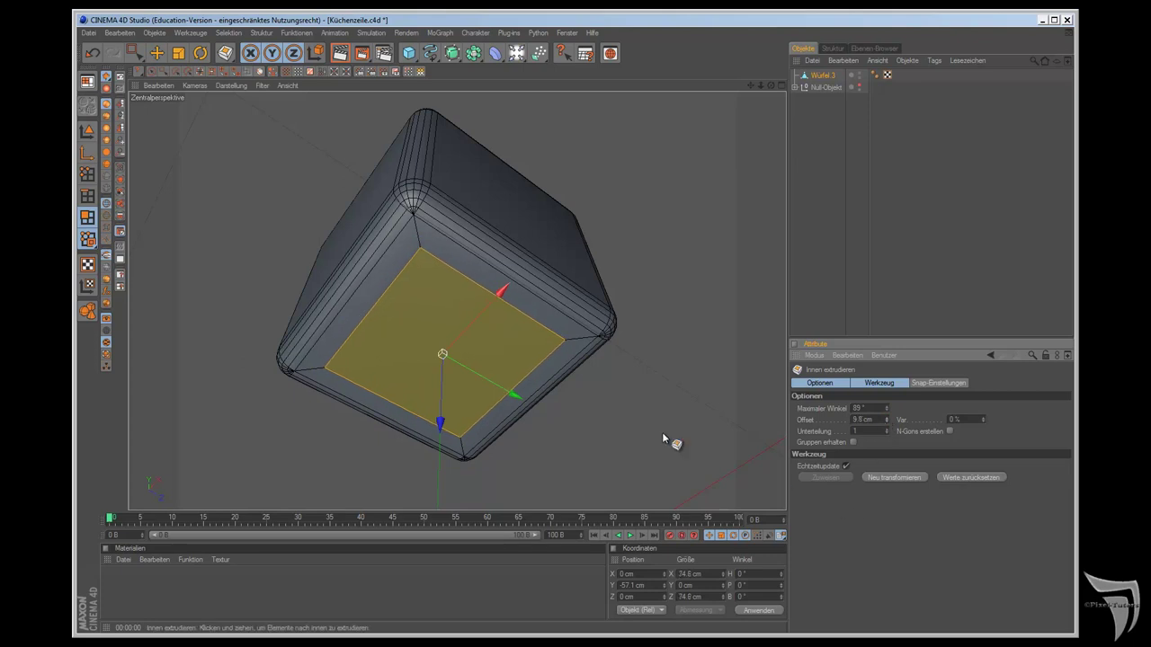
pyautogui.moveTo(224, 53); pyautogui.dragTo(258, 150)
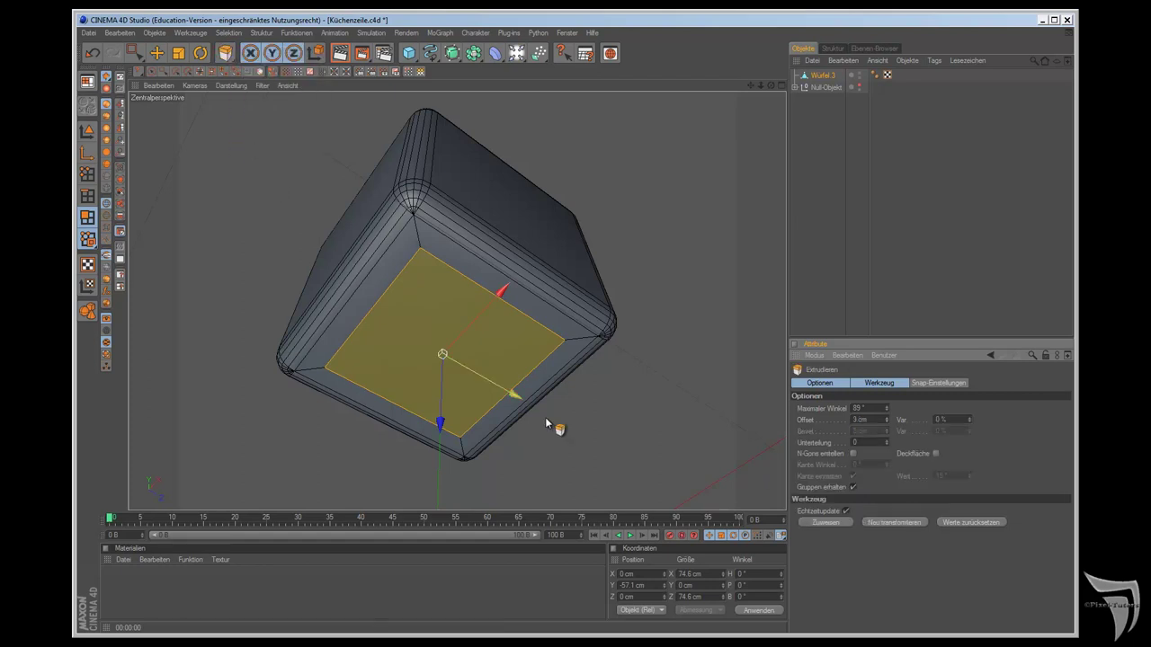
# Step: Extrude the inset bottom face downward to 36.9 cm with 0 subdivisions
pyautogui.moveTo(887, 422); pyautogui.dragTo(887, 419)
pyautogui.click(837, 523)
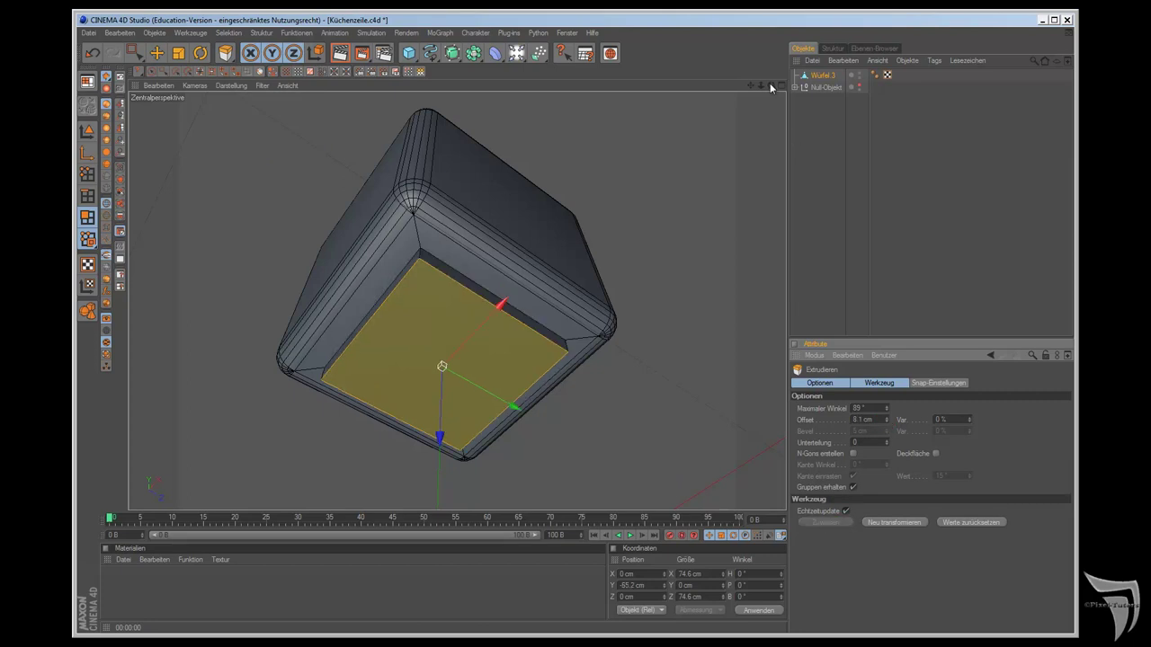
pyautogui.moveTo(770, 82); pyautogui.dragTo(647, 355)
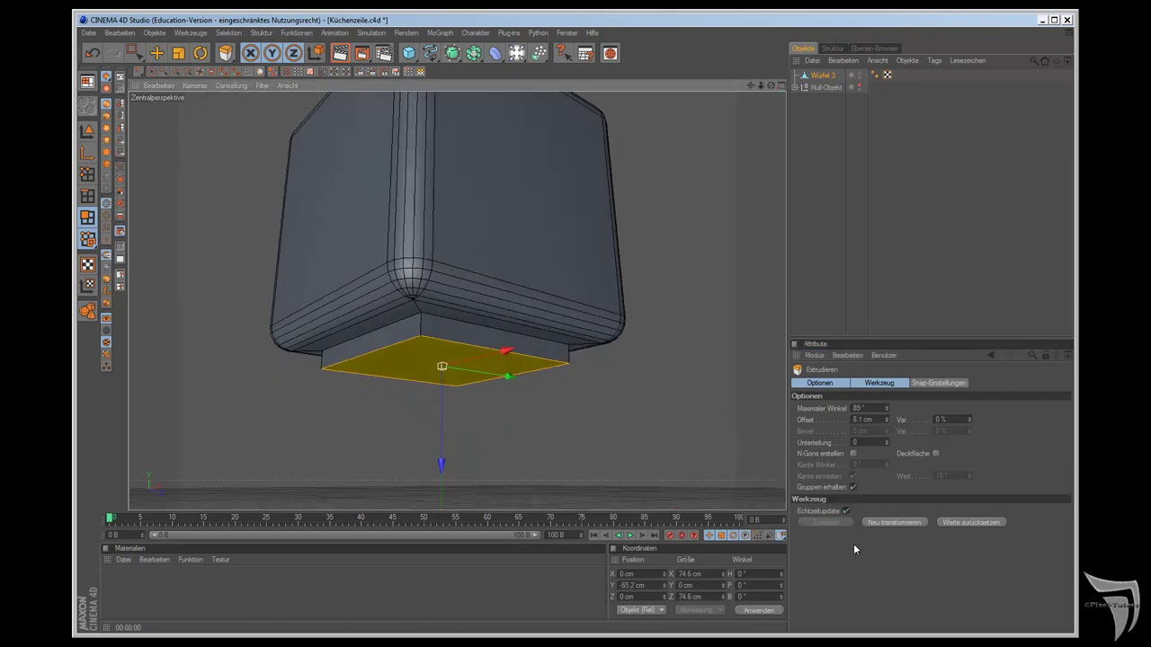
pyautogui.moveTo(886, 423); pyautogui.dragTo(885, 422)
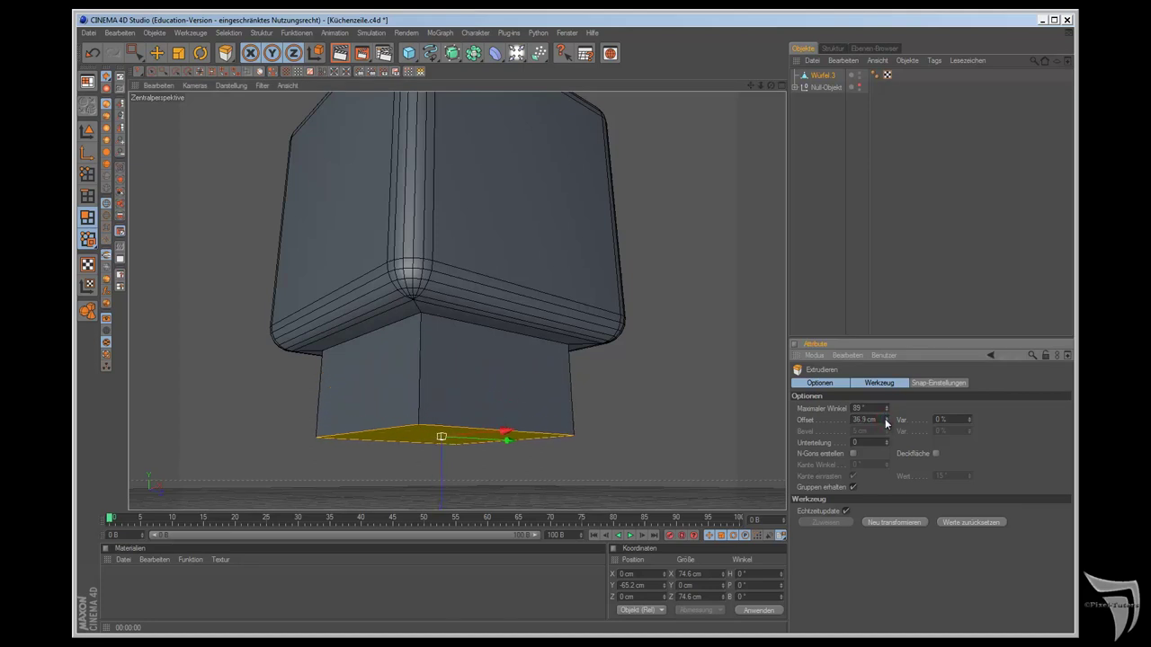
pyautogui.doubleClick(886, 441)
pyautogui.click(866, 443)
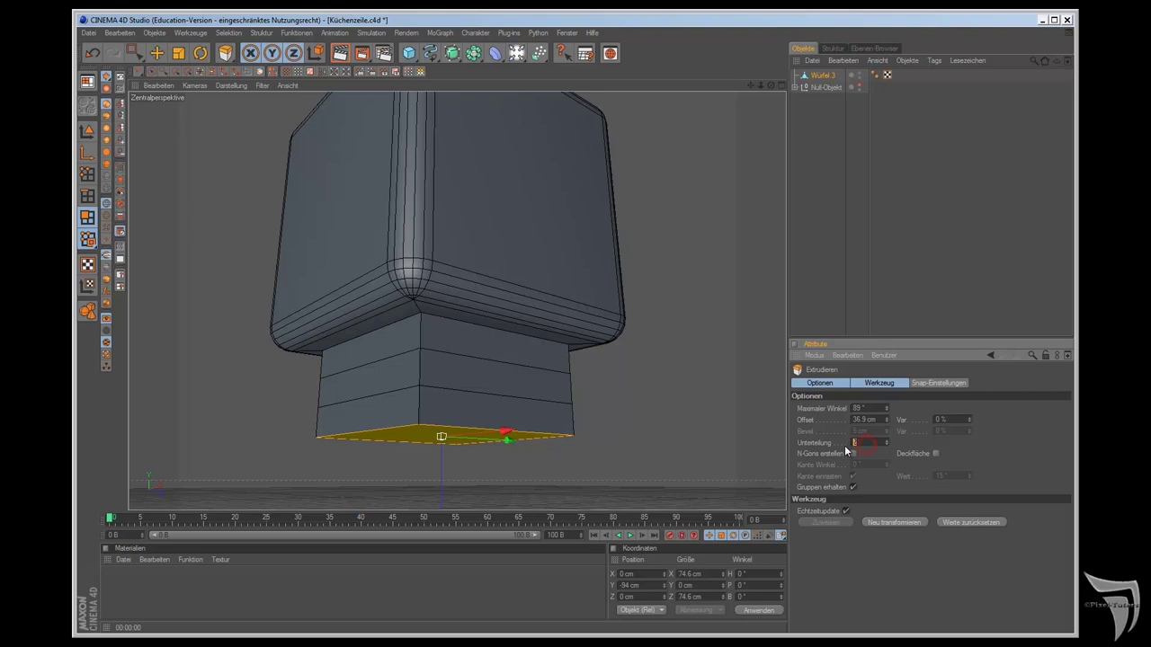
pyautogui.write('0')
pyautogui.press('Return')
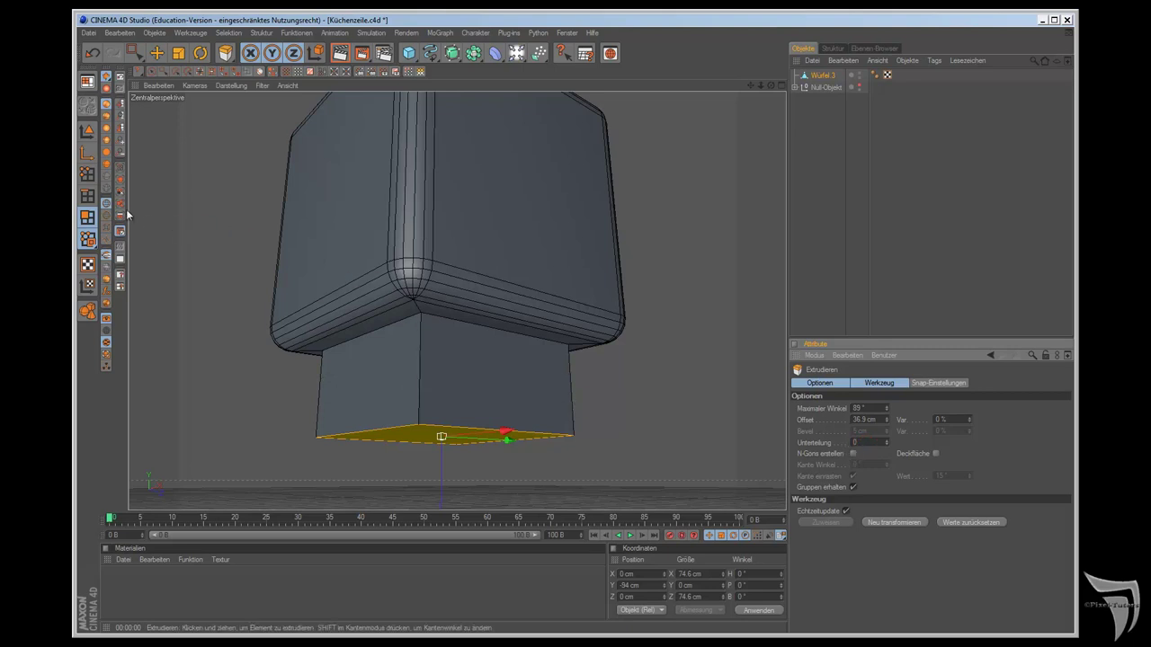
pyautogui.click(87, 195)
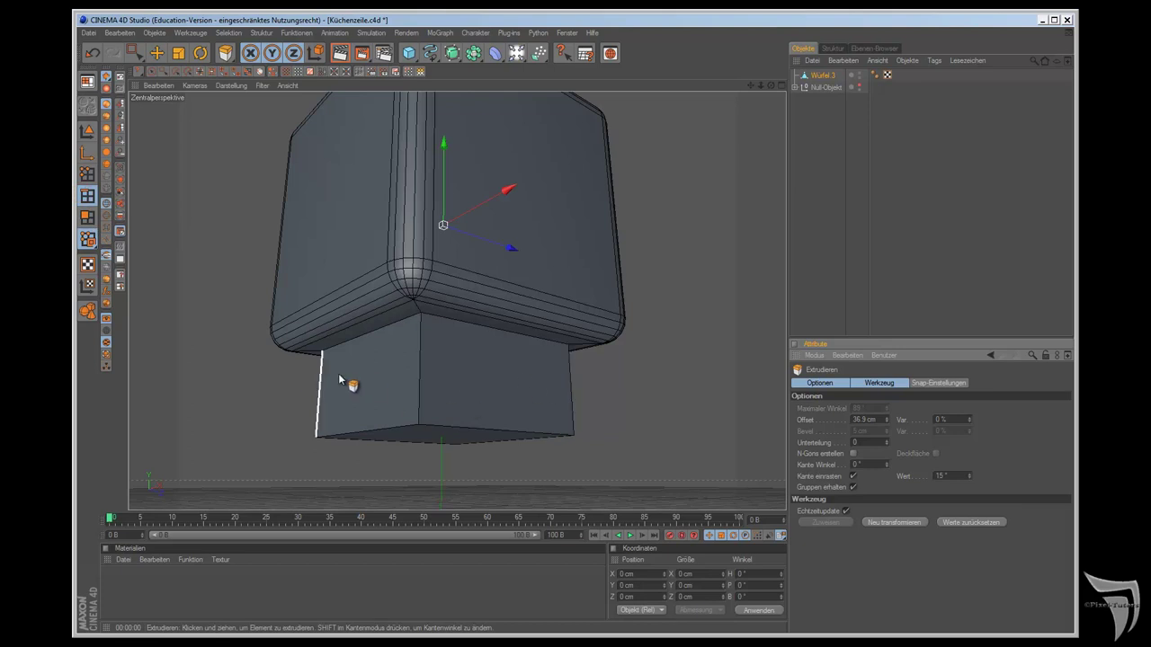
# Step: Ring-select the lower block's vertical edges and apply a convex Bevel to them
pyautogui.press('u')
pyautogui.press('b')
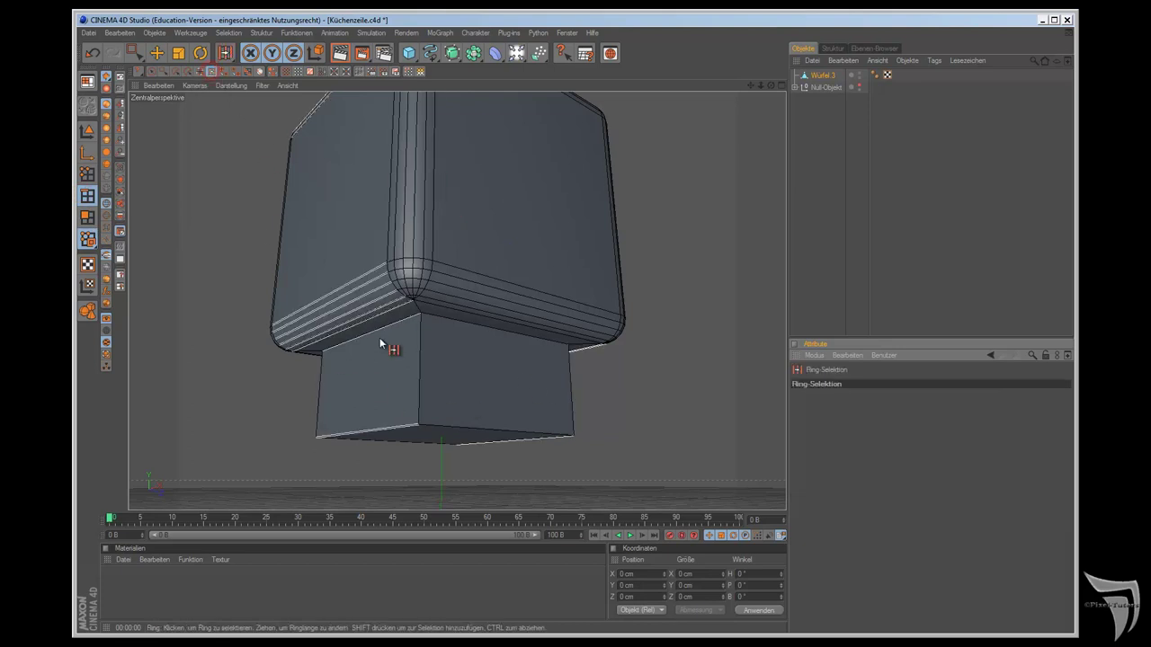
pyautogui.click(420, 368)
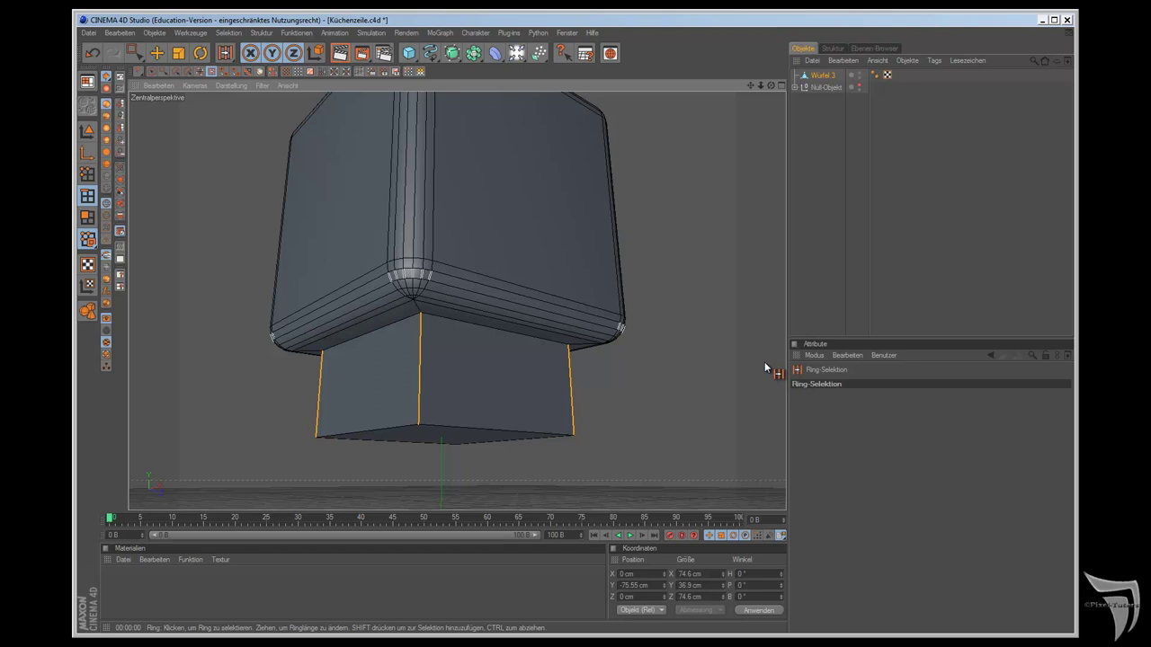
pyautogui.click(261, 33)
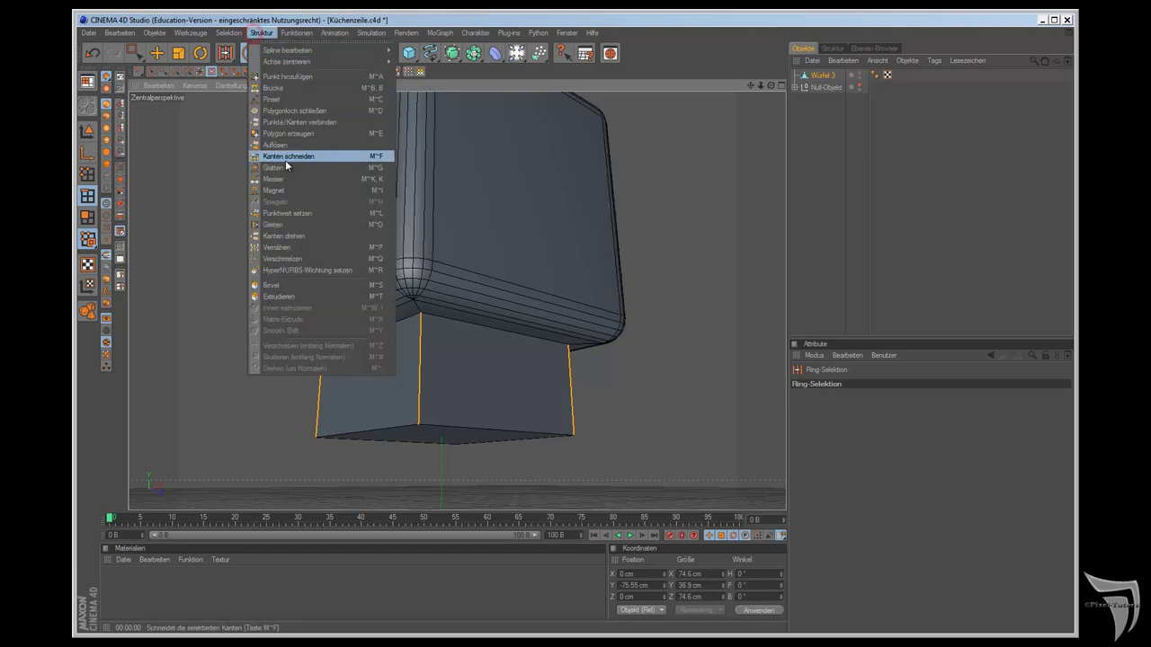
pyautogui.click(274, 285)
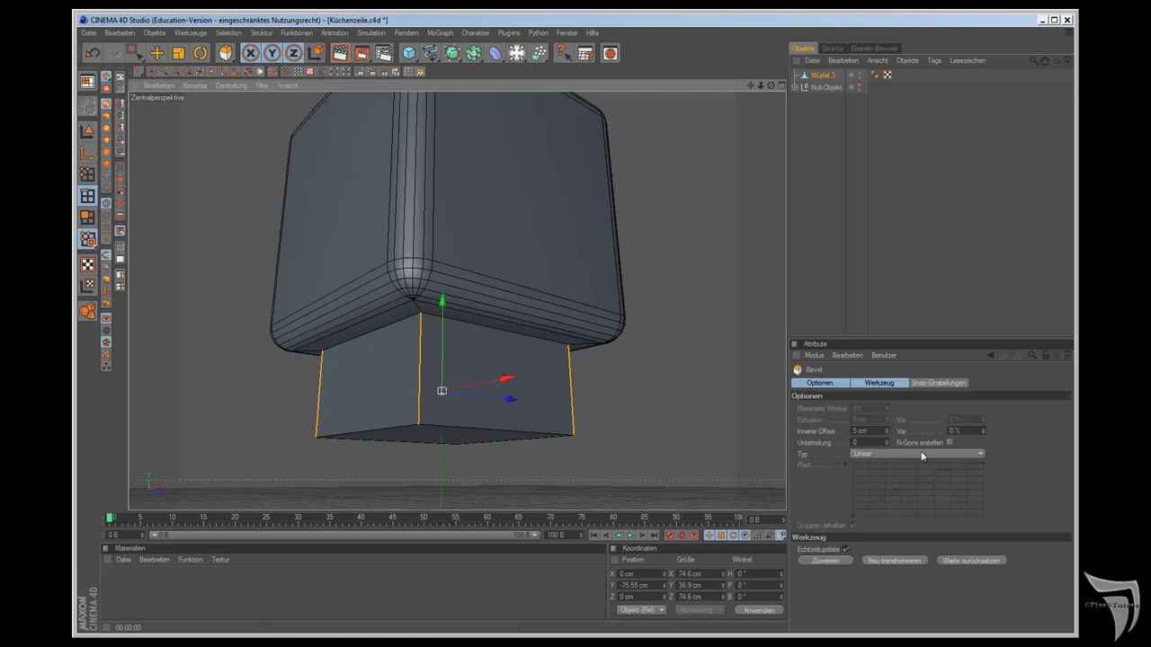
pyautogui.click(865, 455)
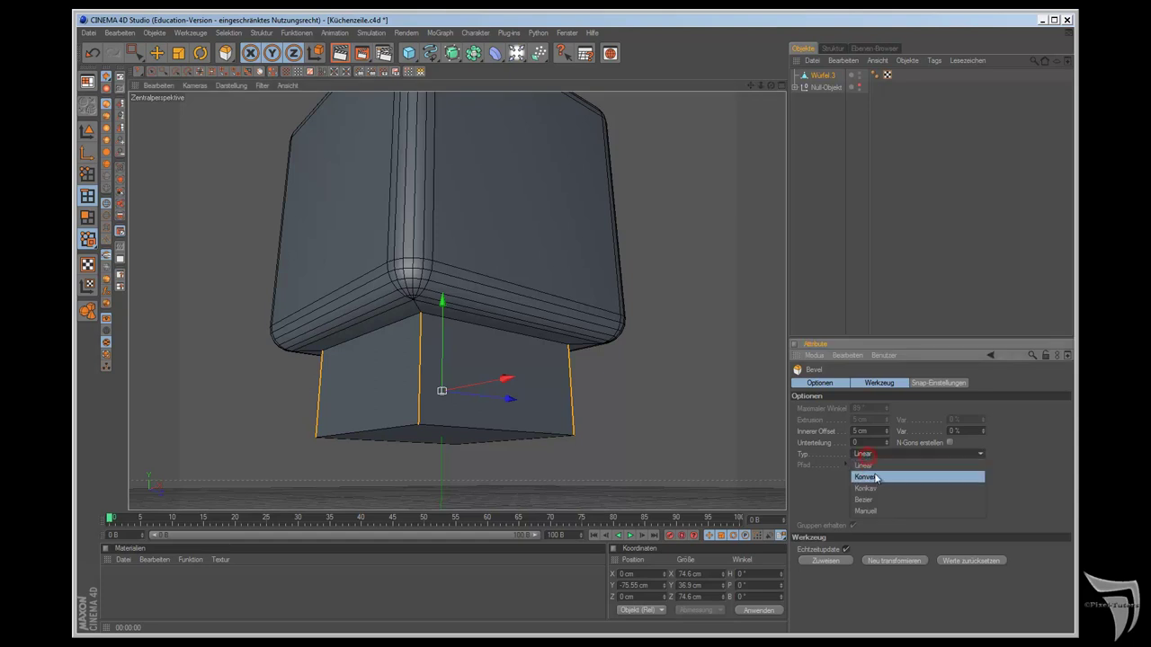
pyautogui.click(879, 483)
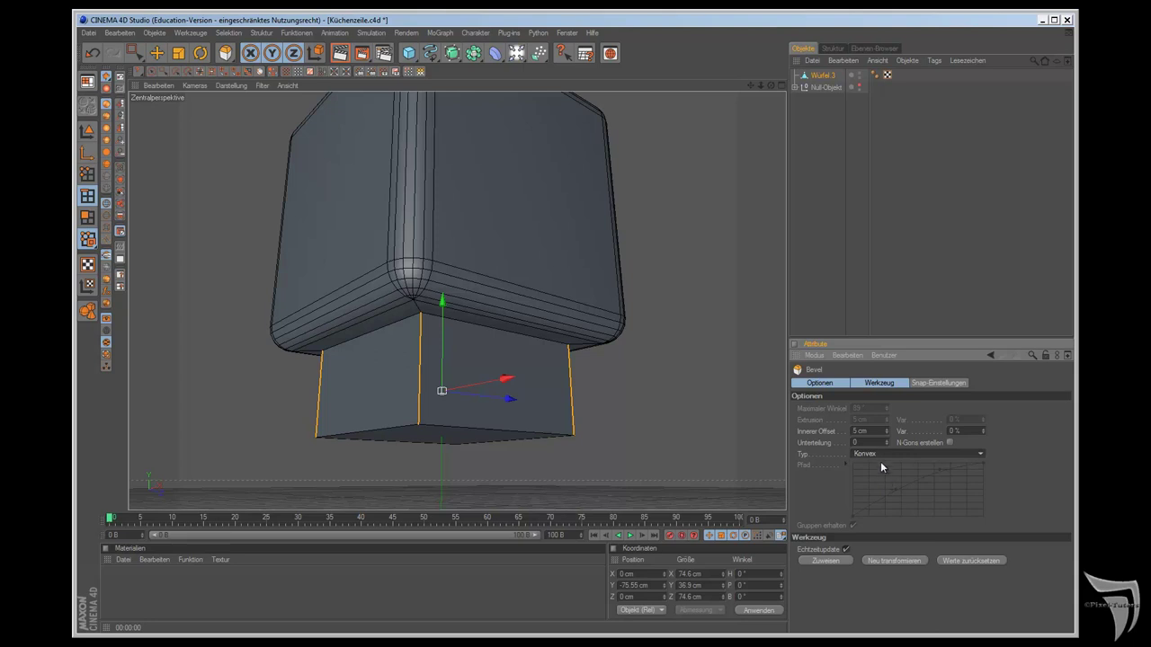
pyautogui.moveTo(885, 435); pyautogui.dragTo(886, 434)
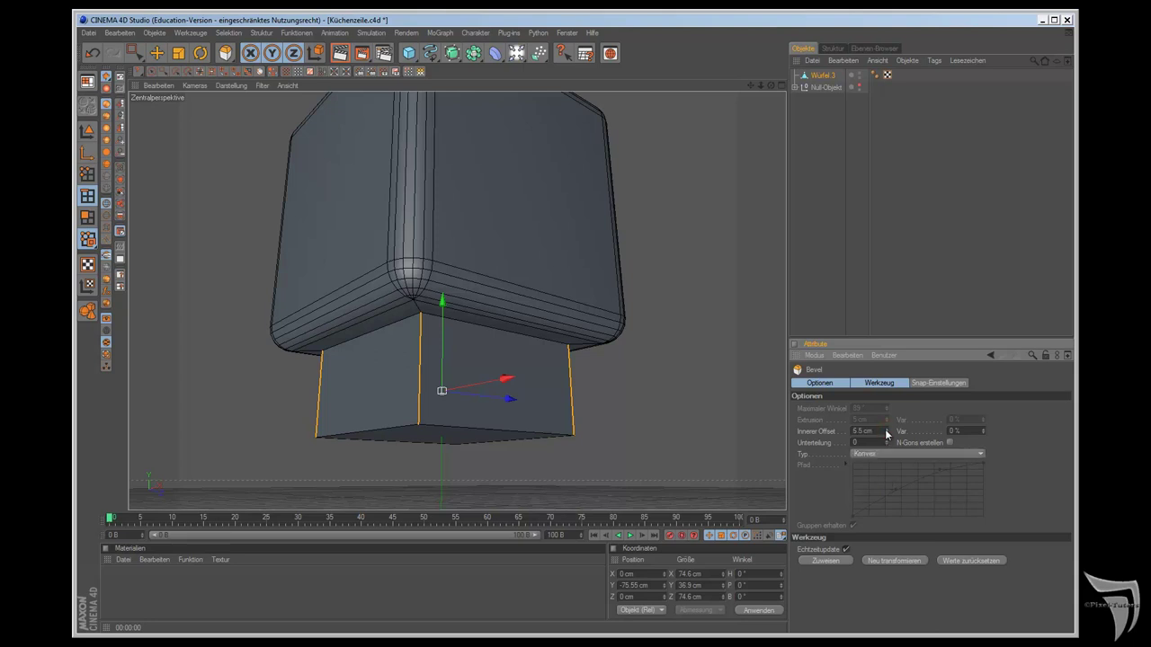
pyautogui.click(828, 561)
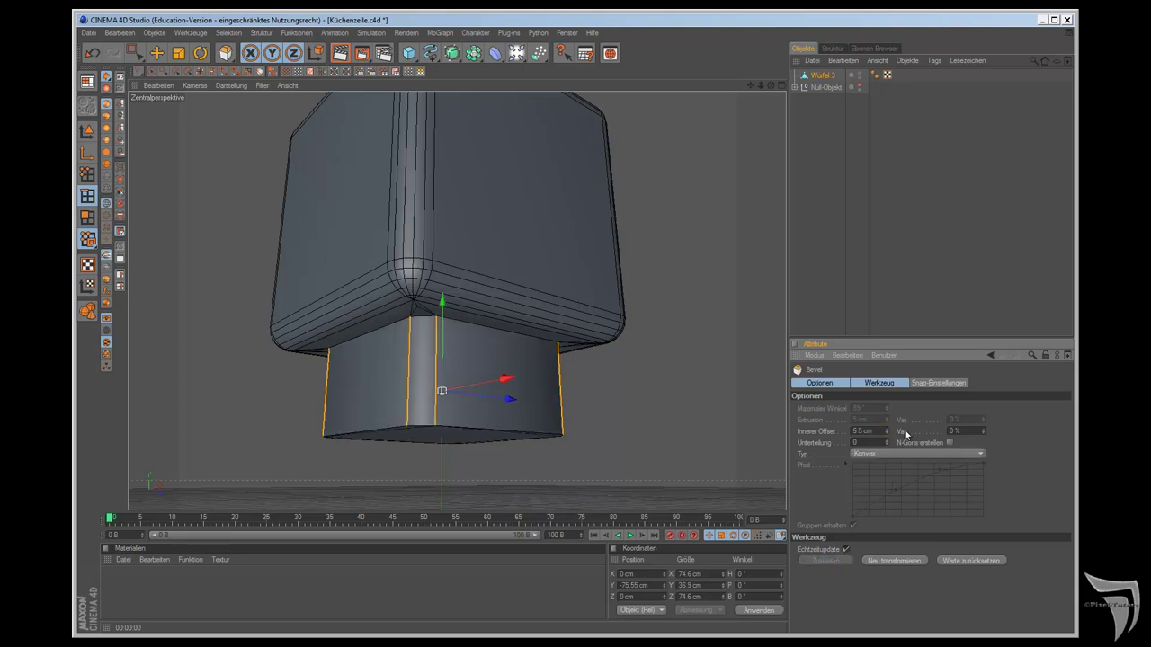
# Step: Set the bevel's inner offset to 9.3 cm with 2 subdivisions
pyautogui.moveTo(887, 433); pyautogui.dragTo(888, 431)
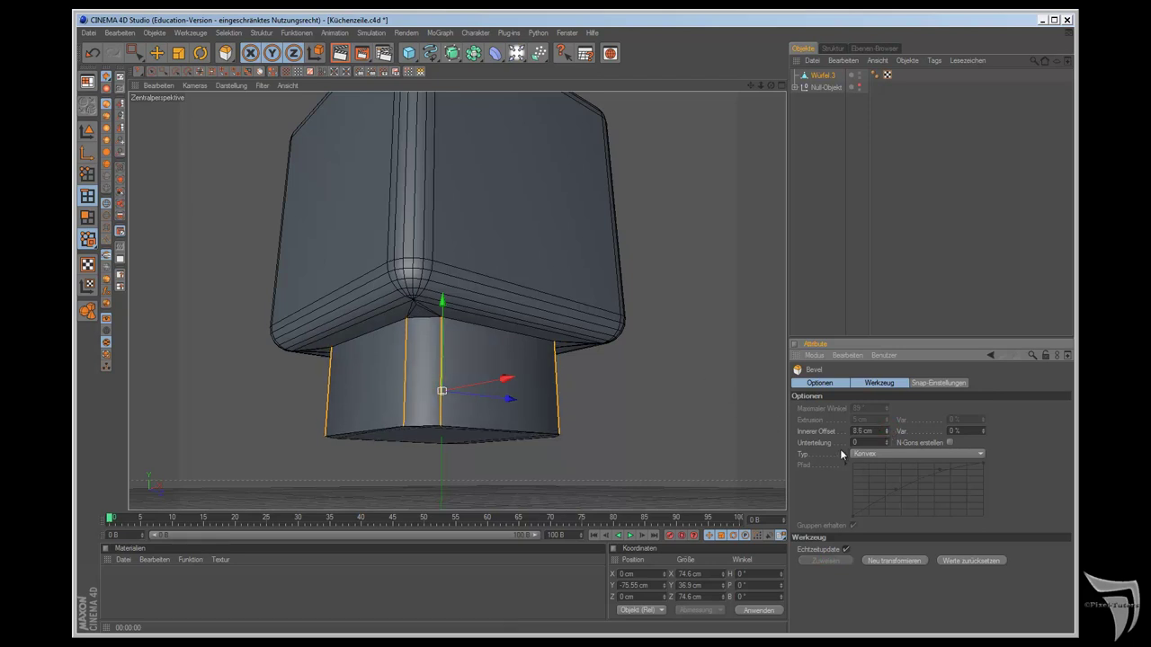
pyautogui.moveTo(889, 434); pyautogui.dragTo(888, 443)
pyautogui.click(888, 441)
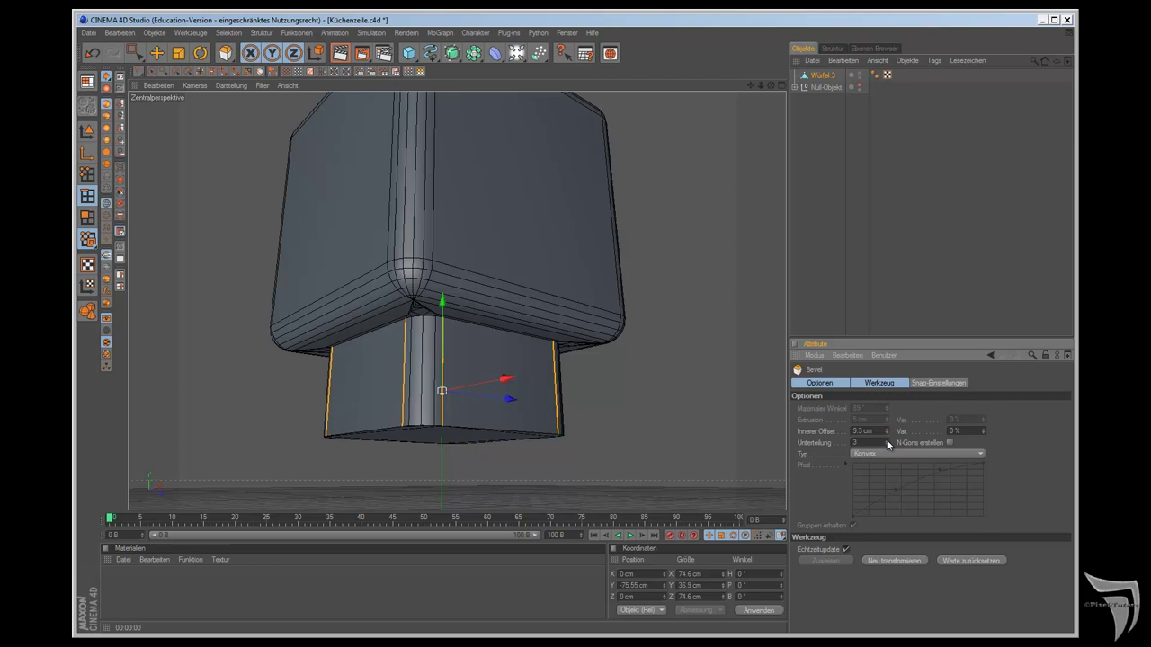
pyautogui.click(888, 444)
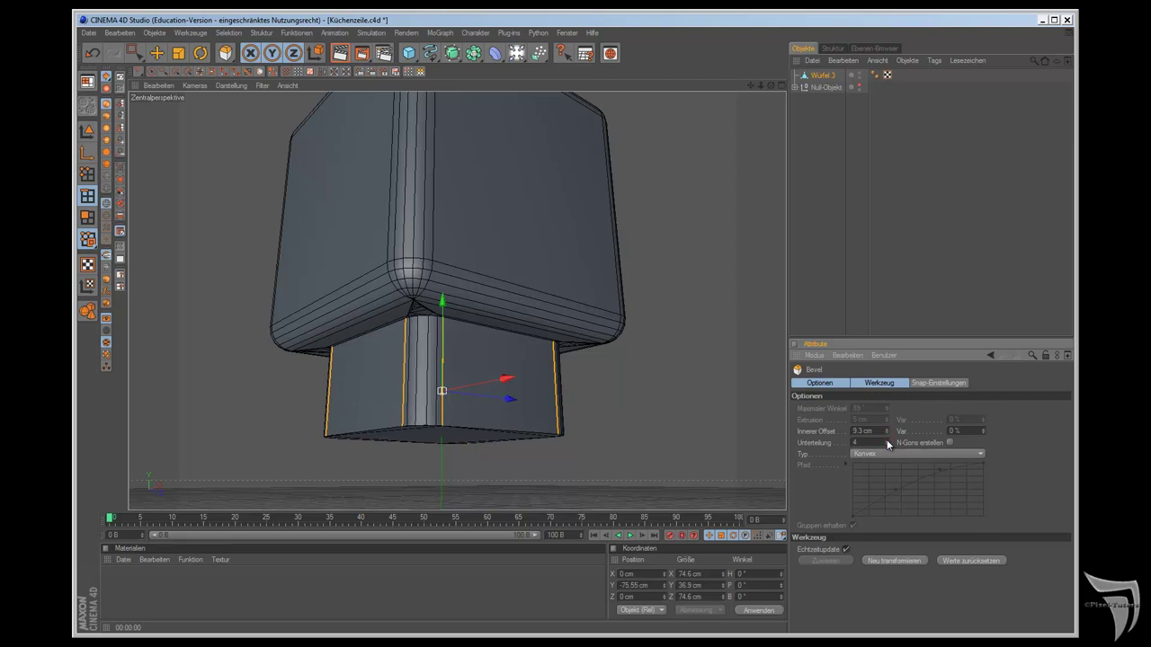
pyautogui.click(886, 448)
pyautogui.click(887, 448)
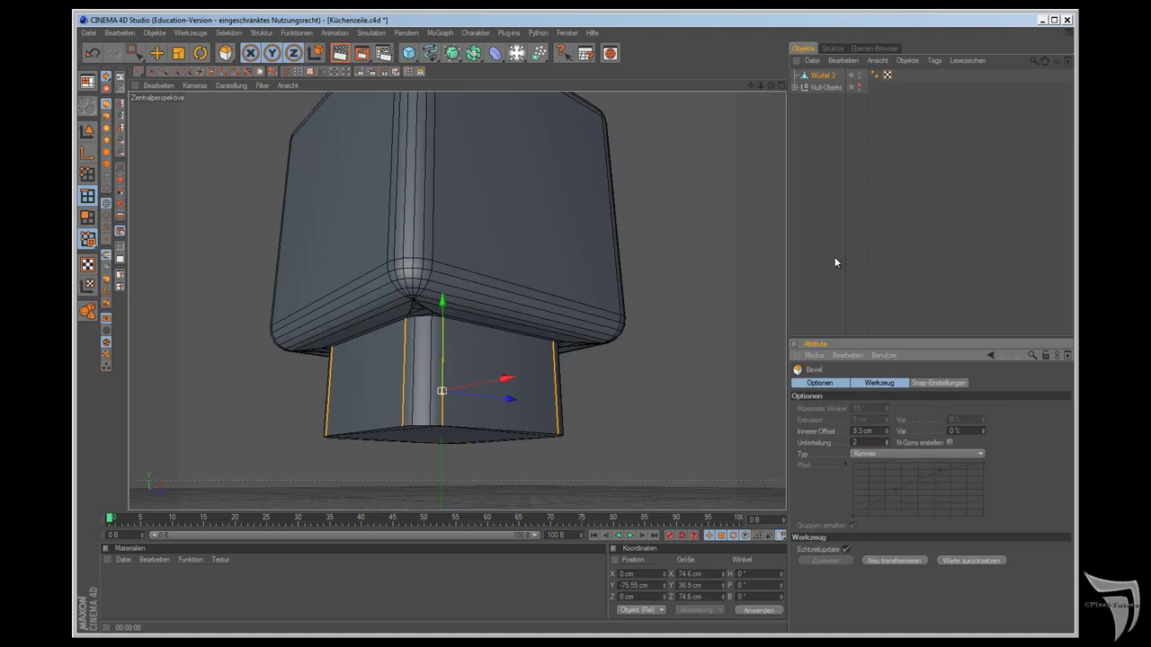
# Step: Unhide the kitchen Null-Objekt and view the bevelled cube above the counter
pyautogui.moveTo(770, 85); pyautogui.dragTo(647, 354)
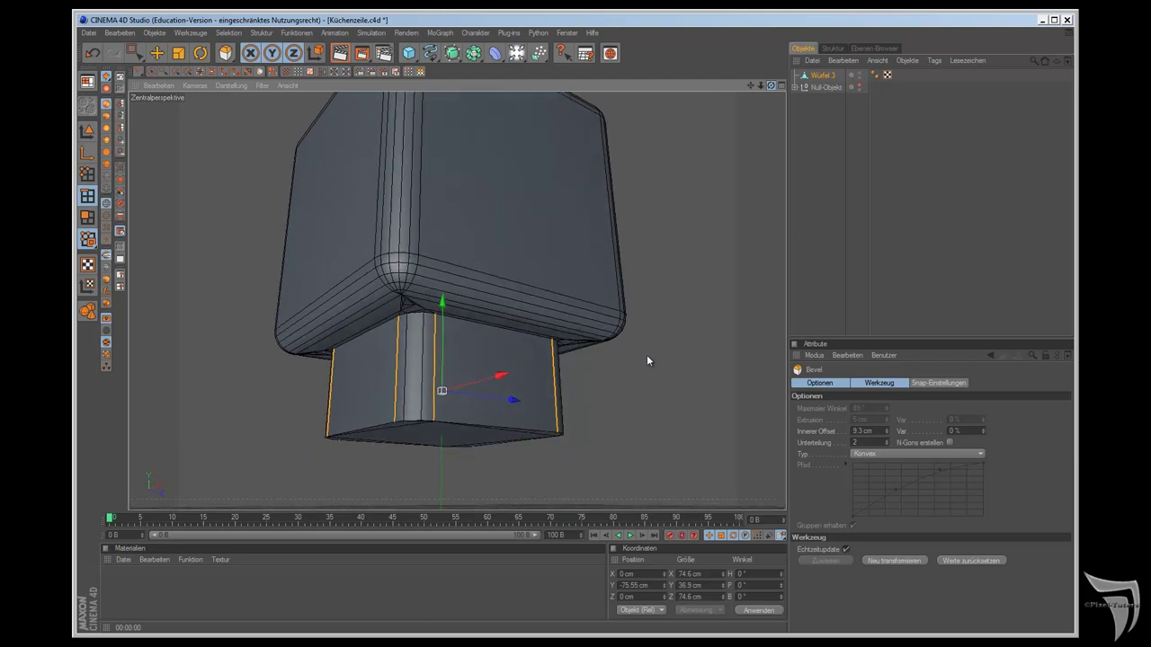
pyautogui.keyDown('alt'); pyautogui.moveTo(779, 92); pyautogui.dragTo(779, 96); pyautogui.keyUp('alt')
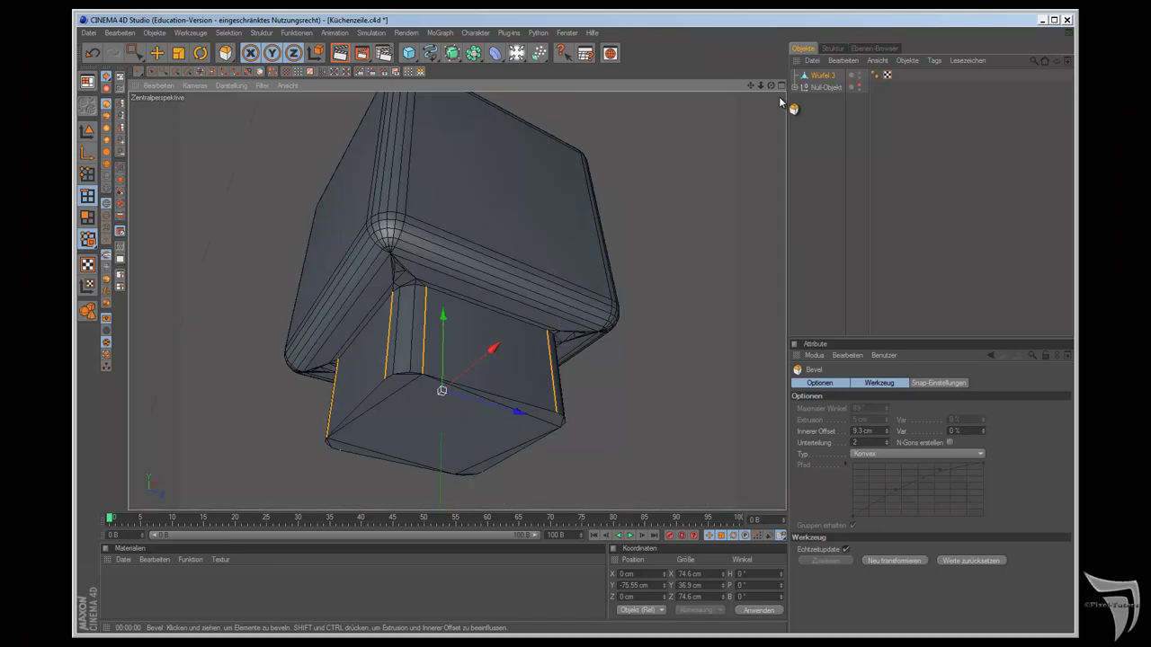
pyautogui.click(860, 84)
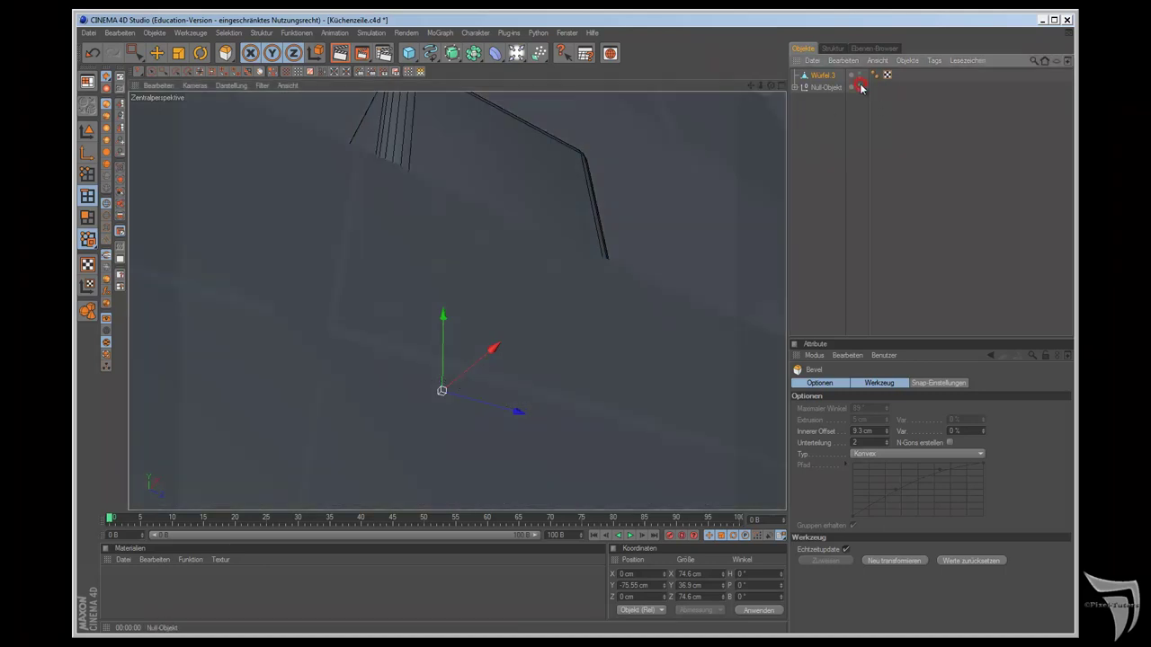
pyautogui.keyDown('alt'); pyautogui.moveTo(647, 354); pyautogui.dragTo(647, 356); pyautogui.keyUp('alt')
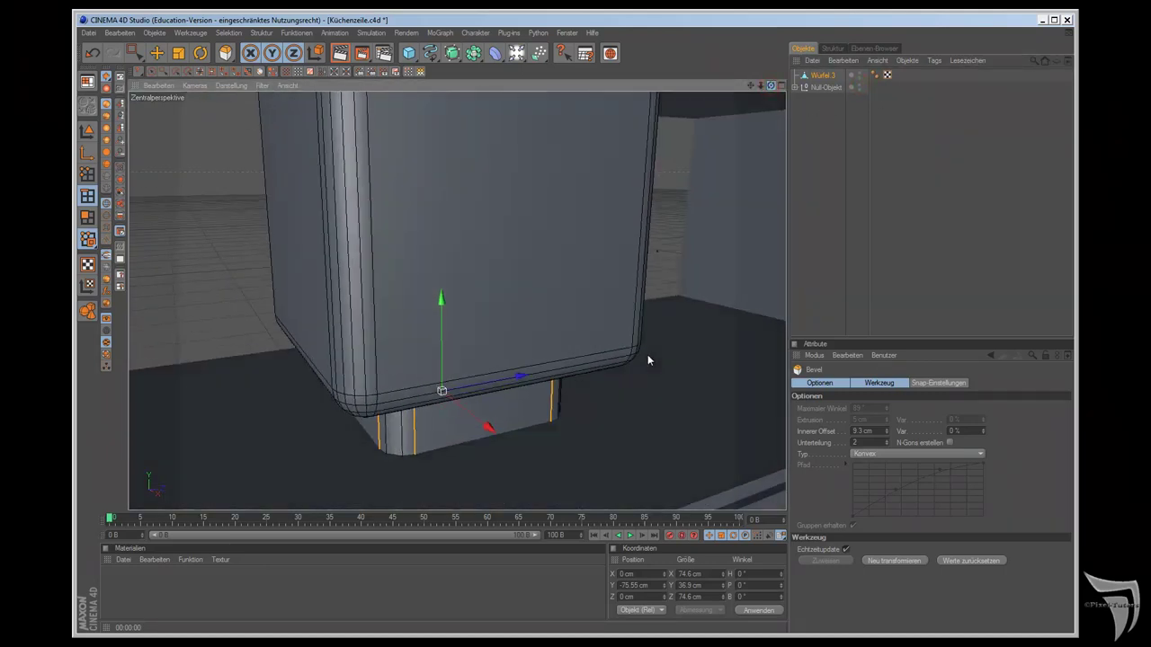
pyautogui.moveTo(766, 91); pyautogui.dragTo(692, 293)
pyautogui.scroll(2, 691, 298)
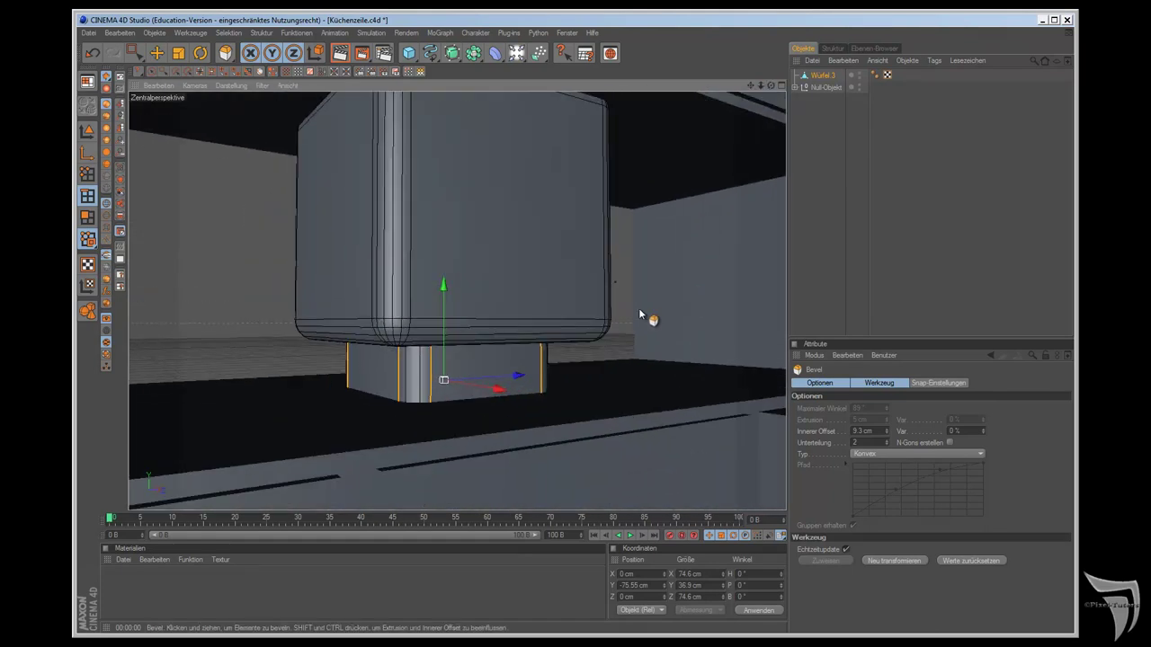
pyautogui.click(157, 53)
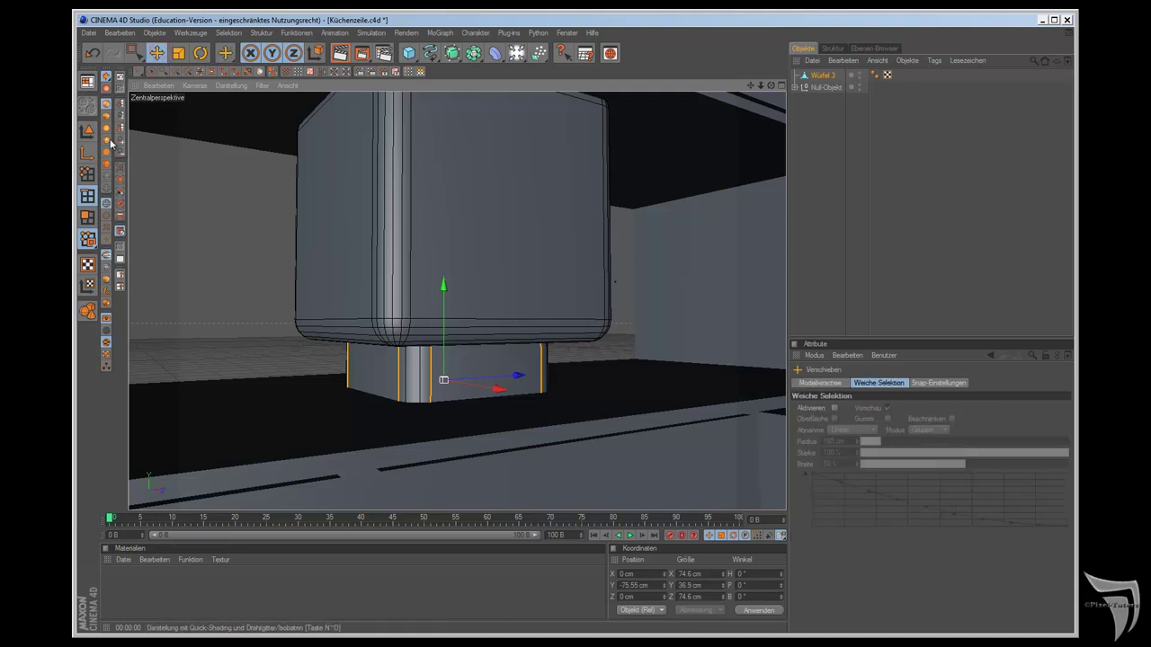
# Step: Move Würfel.3 down into the counter to a height of 150.324 cm
pyautogui.click(87, 131)
pyautogui.moveTo(444, 128); pyautogui.dragTo(648, 360)
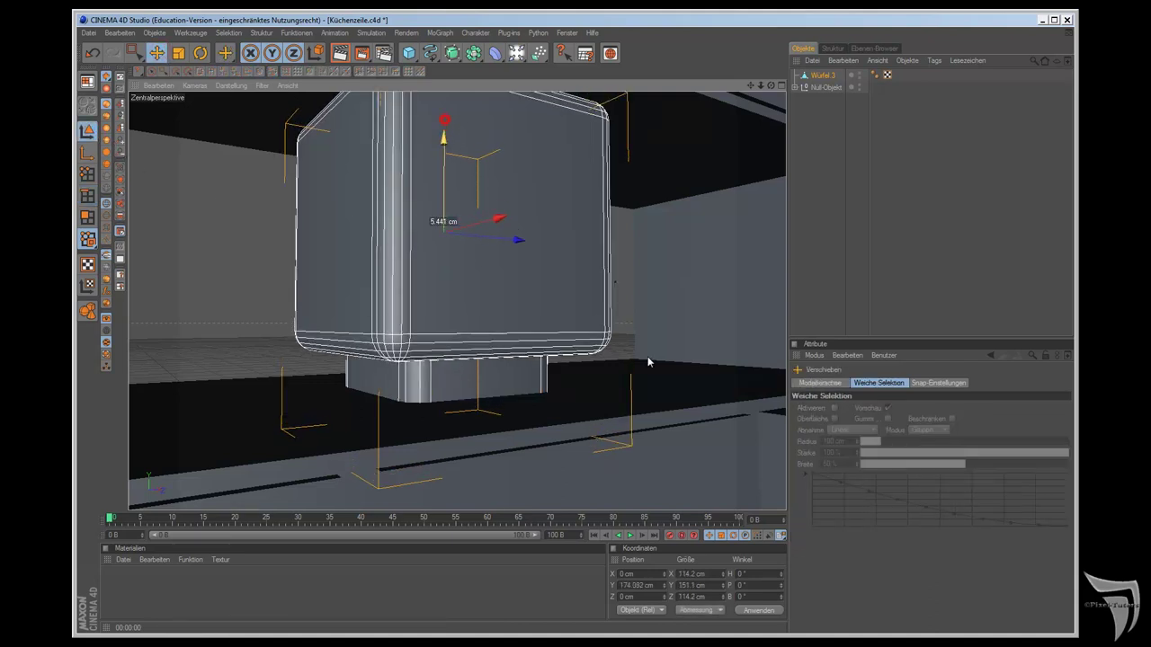
pyautogui.moveTo(647, 360); pyautogui.dragTo(648, 355)
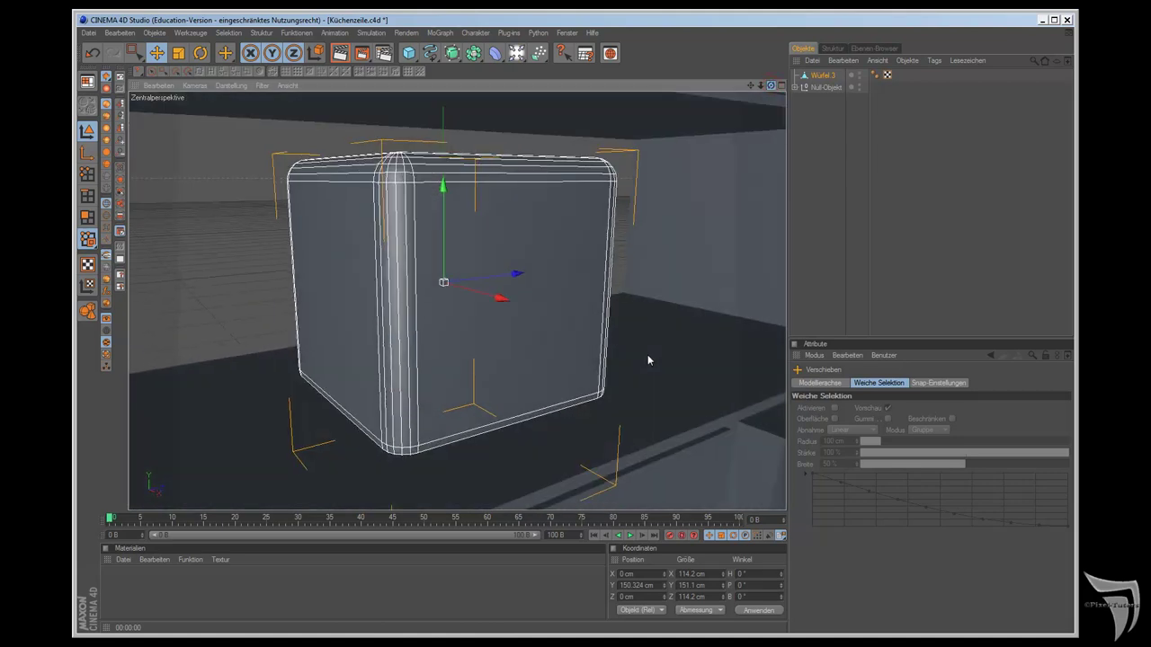
# Step: Create a Boole object and place Würfel.3 and the kitchen Null-Objekt inside it
pyautogui.click(458, 56)
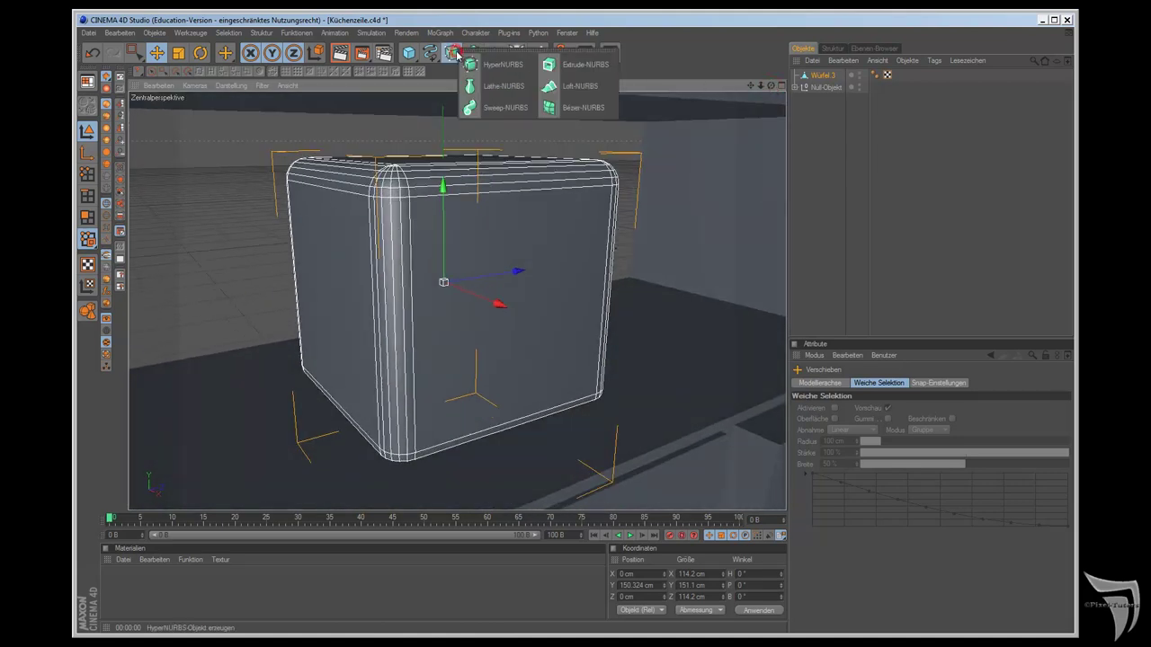
pyautogui.click(476, 54)
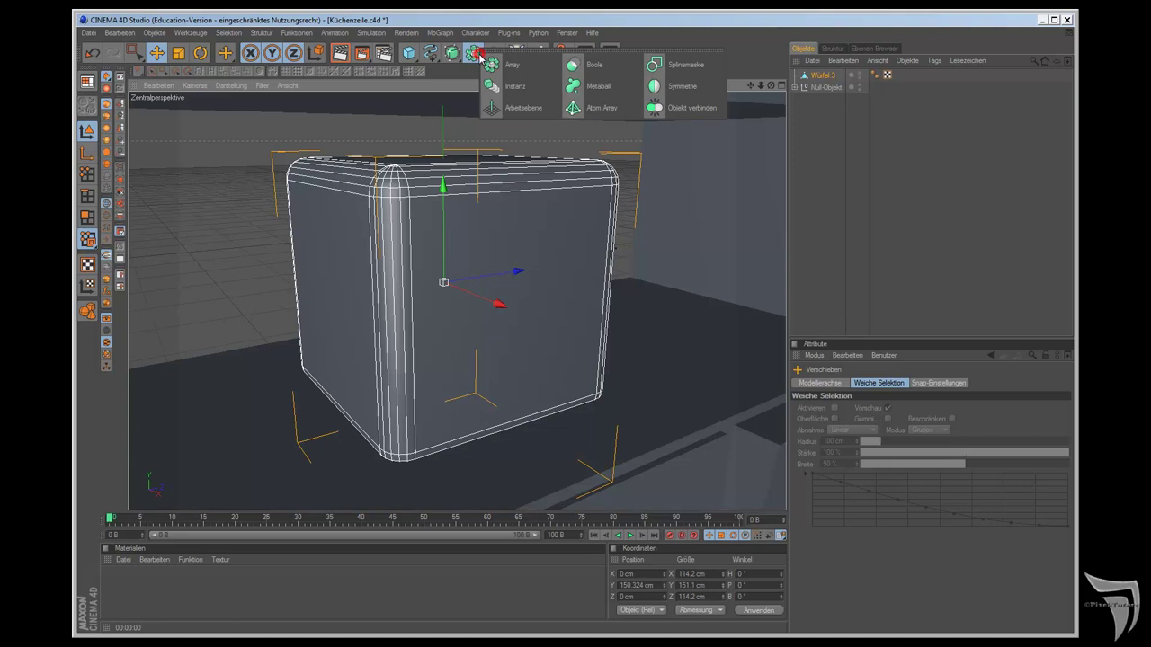
pyautogui.click(598, 64)
pyautogui.moveTo(819, 88); pyautogui.dragTo(820, 78)
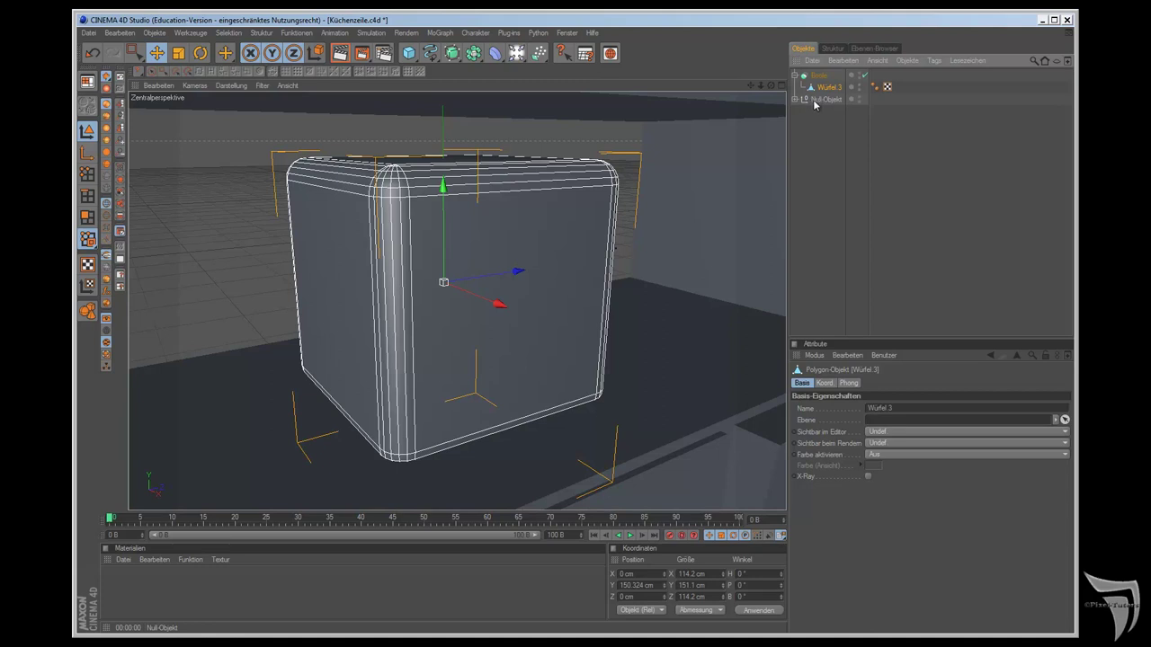
pyautogui.moveTo(826, 102); pyautogui.dragTo(827, 86)
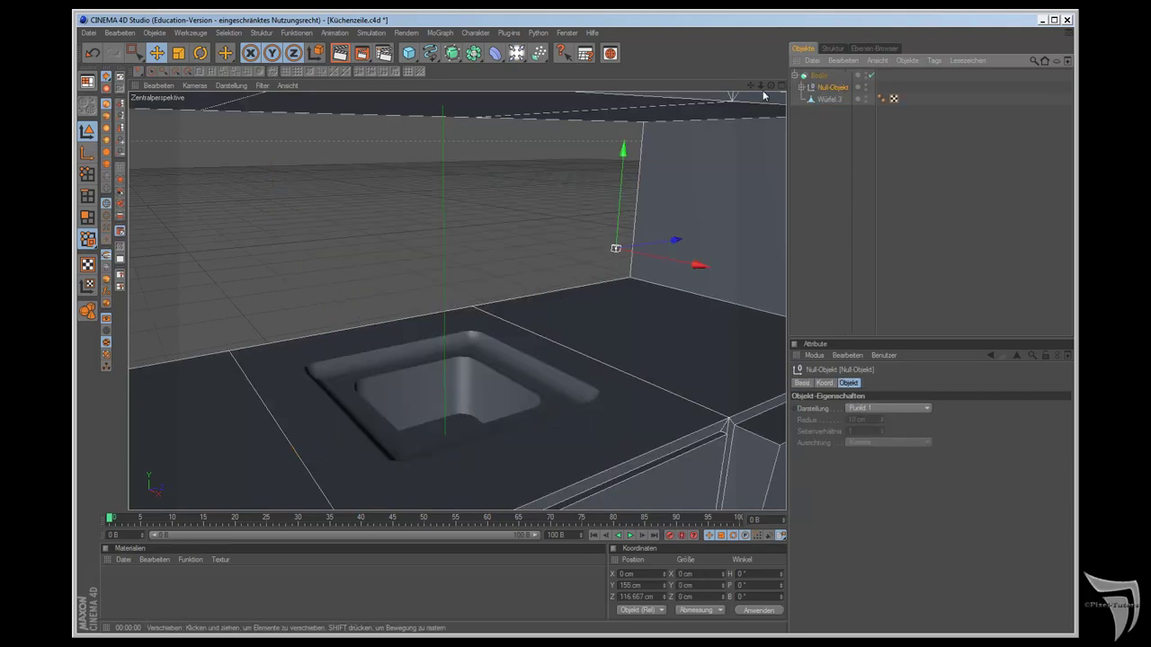
pyautogui.moveTo(769, 86); pyautogui.dragTo(647, 354)
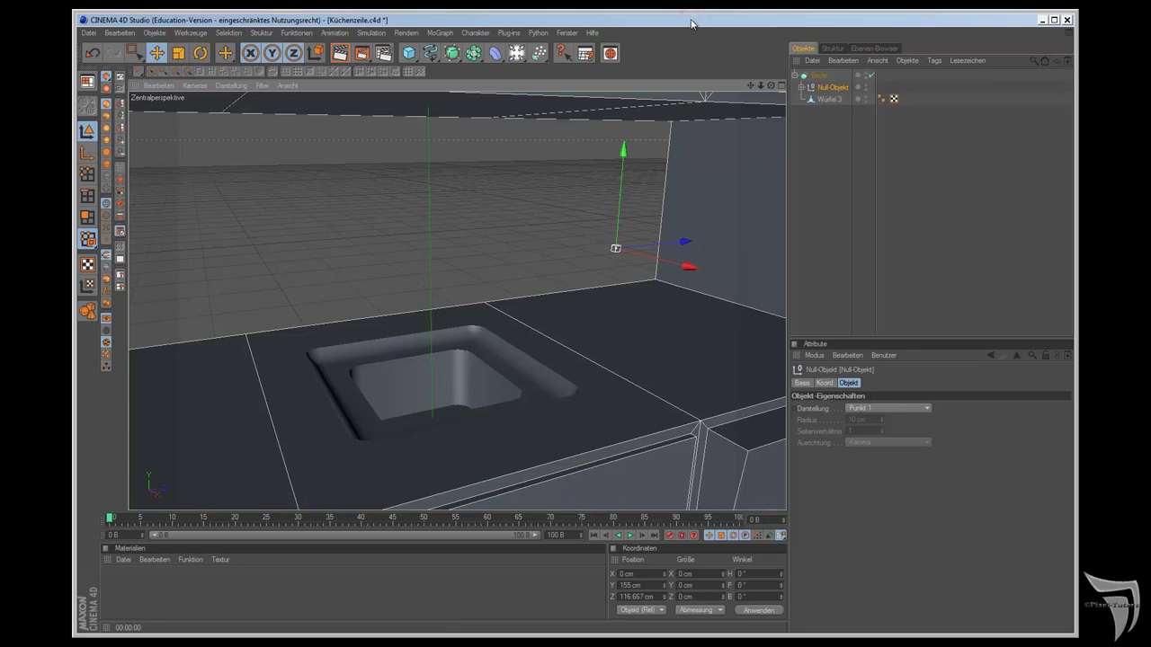
# Step: Save the scene as Küchenzeile.c4d with Ctrl+S
pyautogui.hotkey('ctrl', 's')
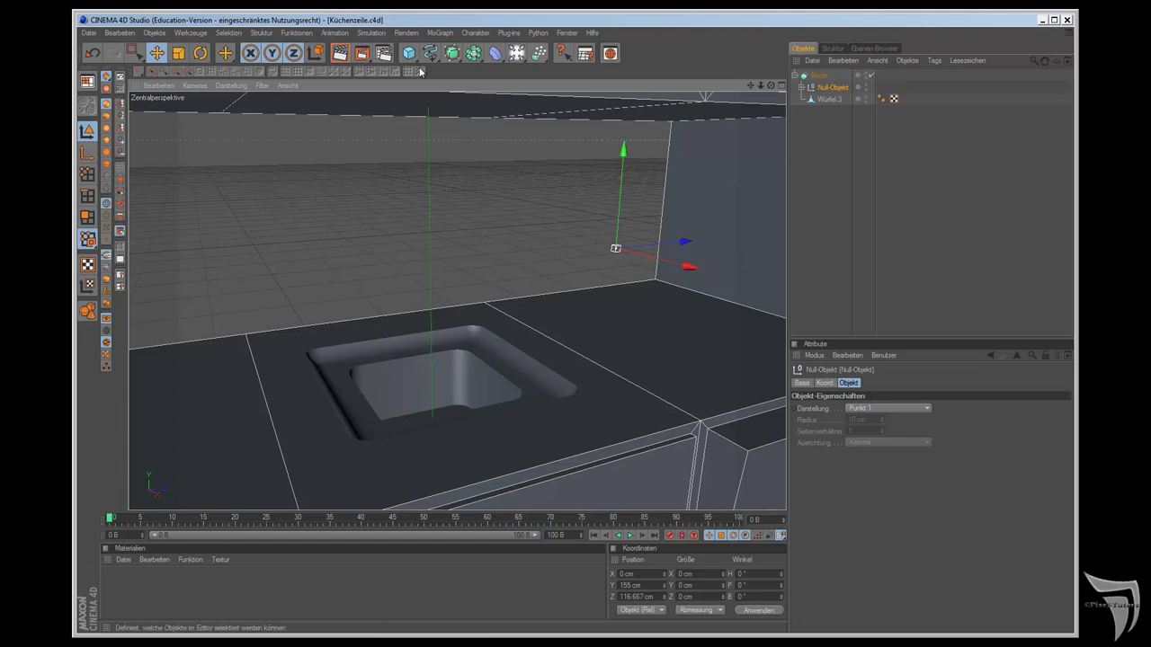
# Step: Start a new empty scene, then add a trial cube, stretch it and delete it
pyautogui.click(88, 32)
pyautogui.click(97, 50)
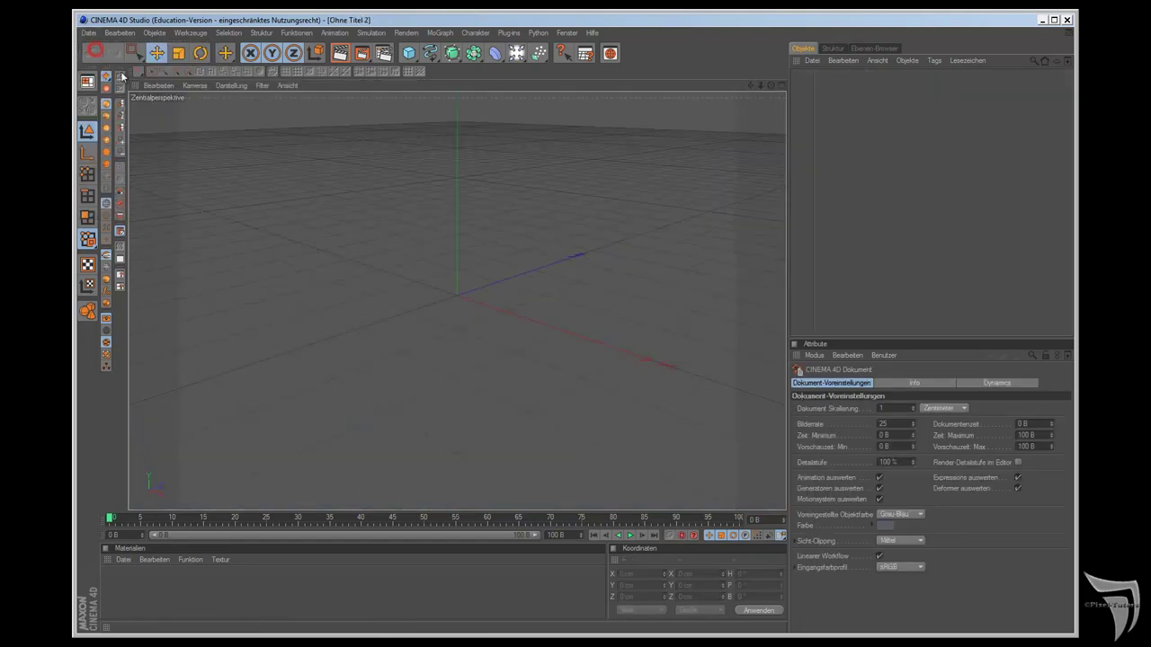
pyautogui.click(409, 54)
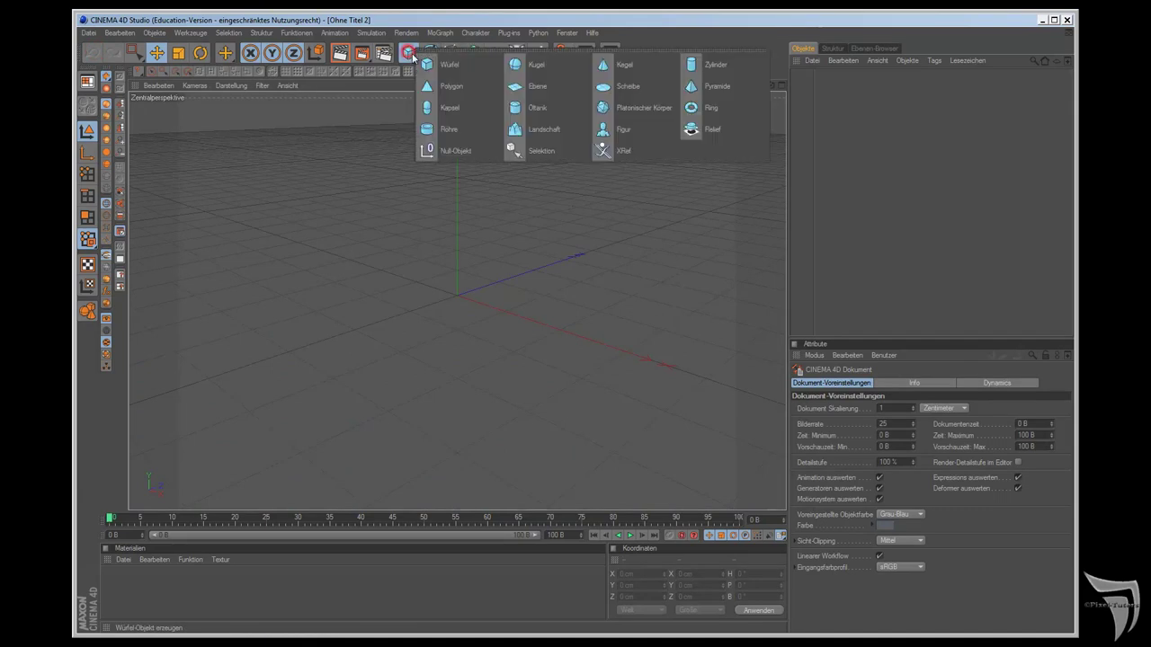
pyautogui.click(476, 65)
pyautogui.moveTo(506, 314); pyautogui.dragTo(761, 398)
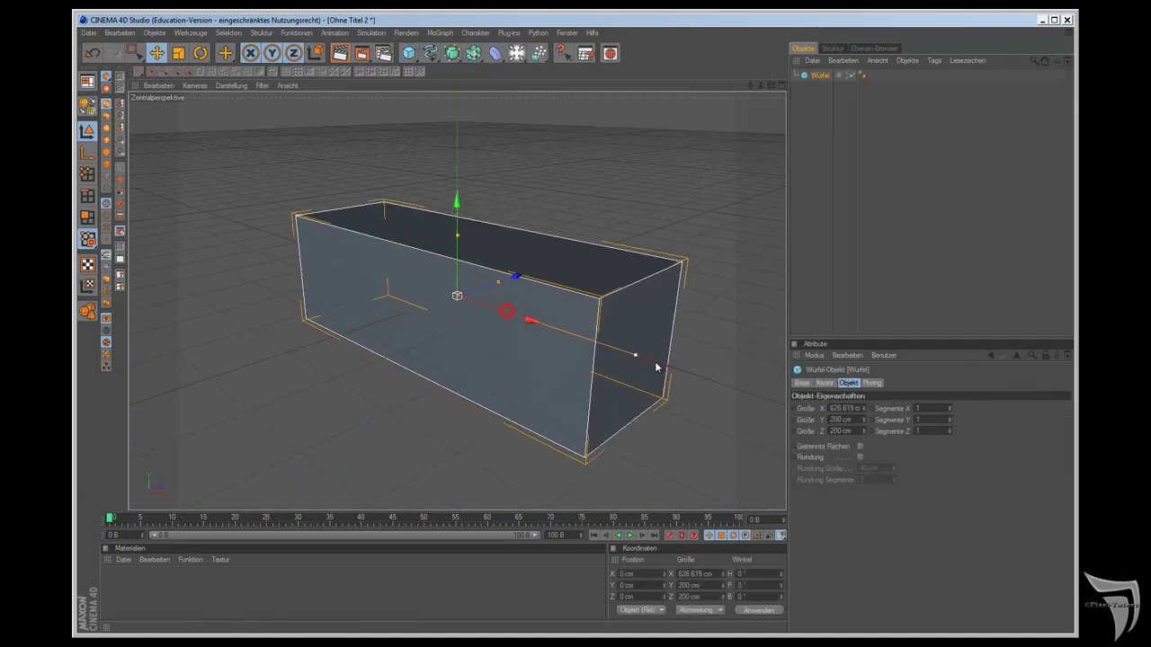
pyautogui.moveTo(499, 285); pyautogui.dragTo(648, 354)
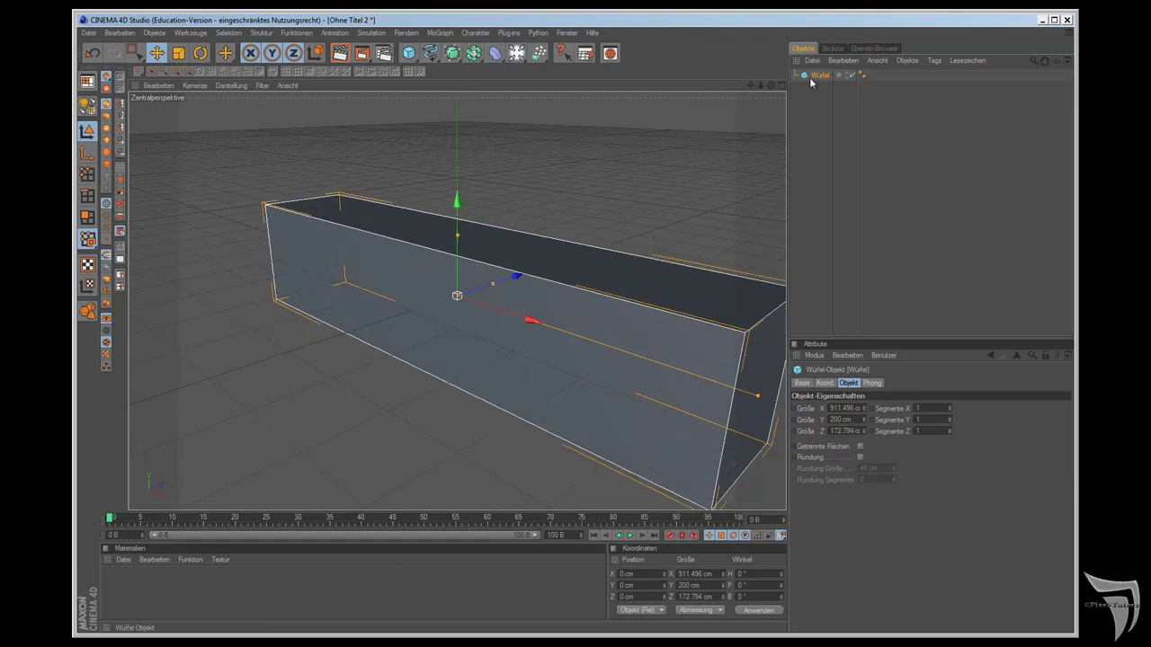
pyautogui.press('Delete')
# Step: Add a sphere and a cube, and move the sphere to about X 98.5 cm to overlap the cube
pyautogui.moveTo(409, 53); pyautogui.dragTo(553, 65)
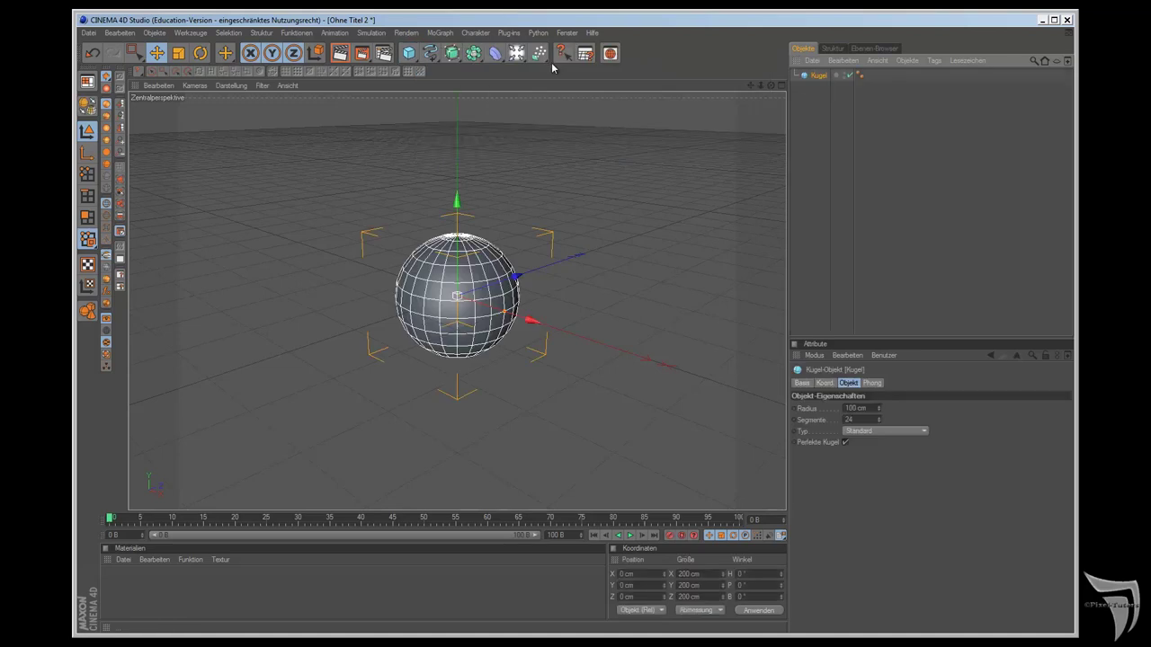
pyautogui.click(411, 52)
pyautogui.click(447, 64)
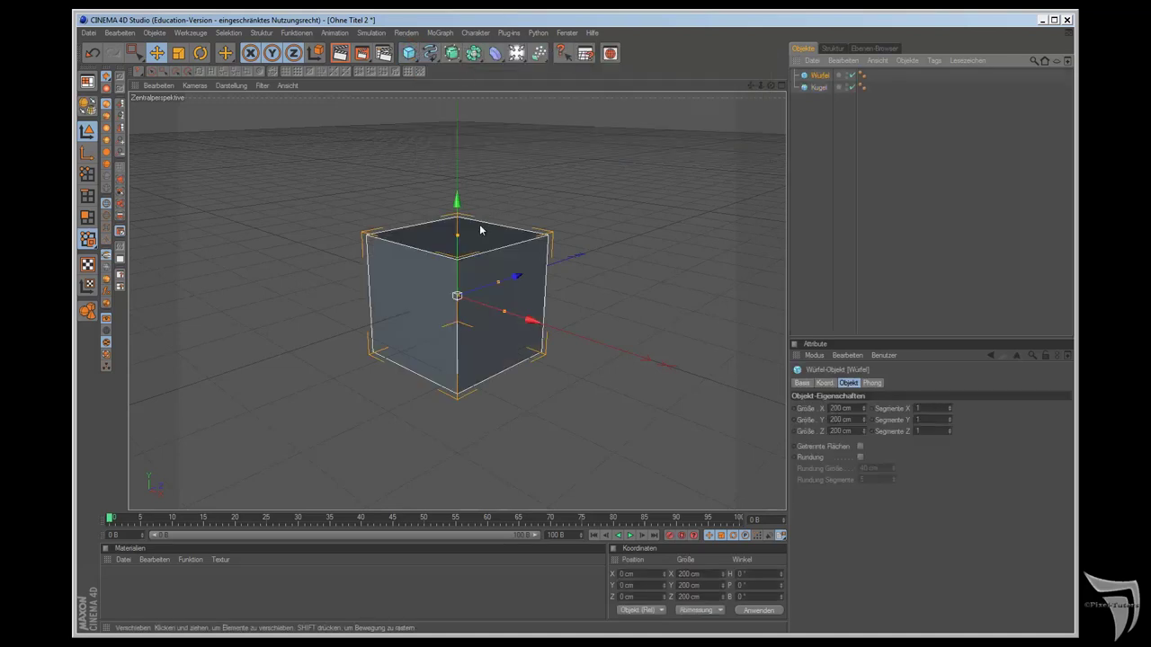
pyautogui.click(818, 87)
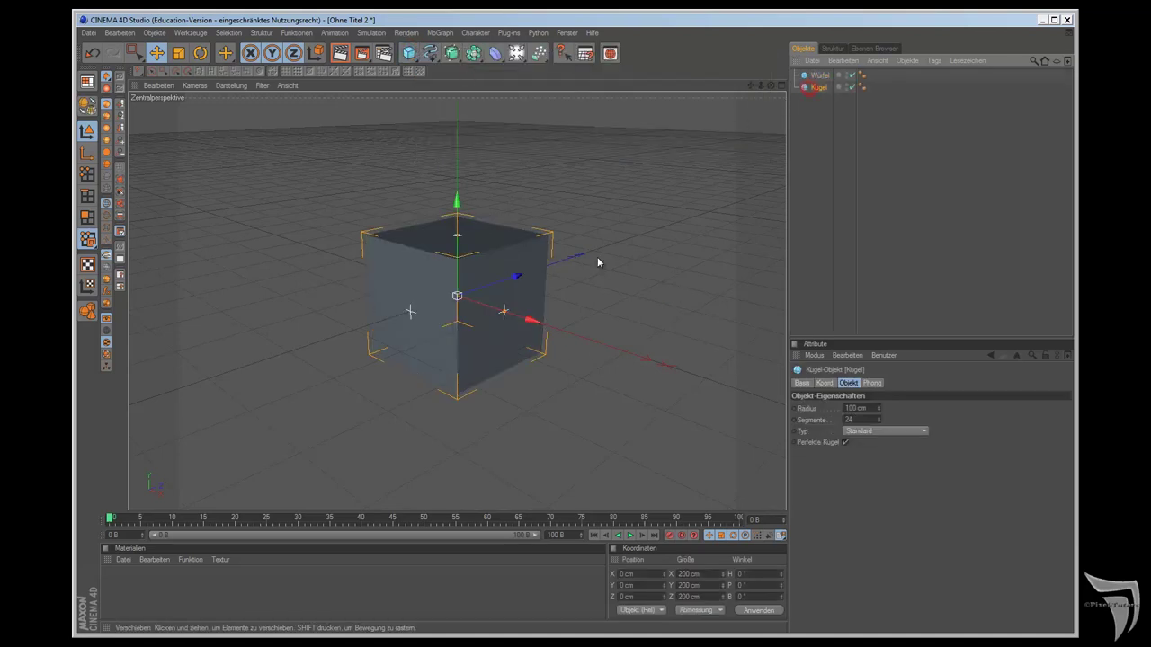
pyautogui.moveTo(532, 321); pyautogui.dragTo(650, 359)
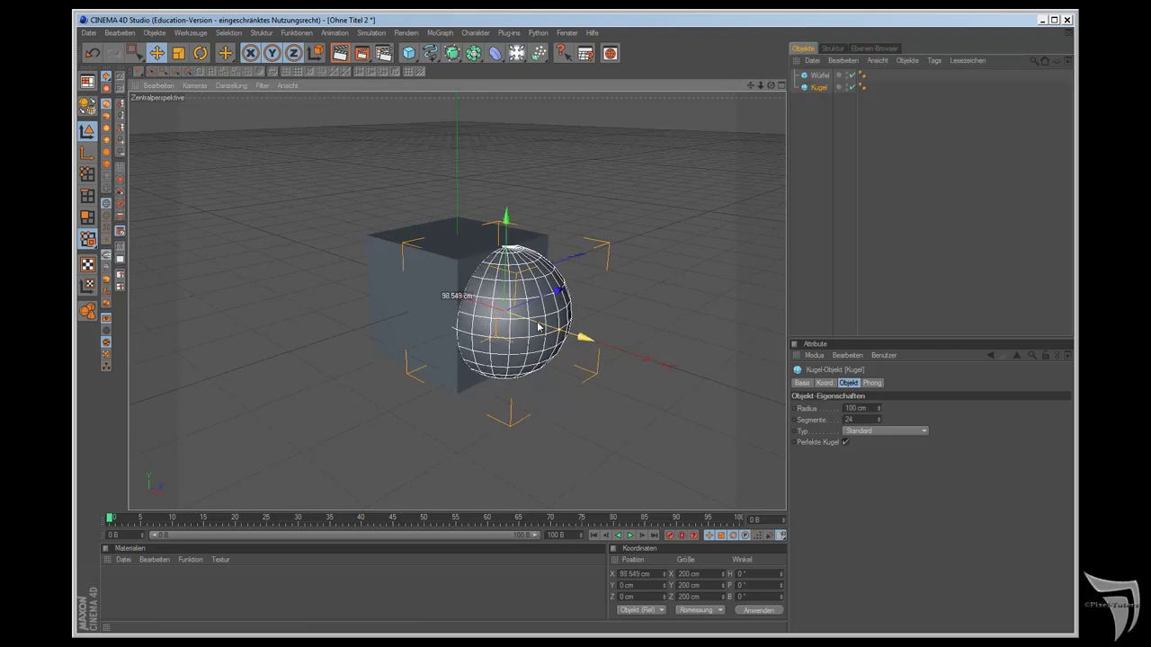
# Step: Create a new material Mat and set its colour to pure red
pyautogui.click(127, 562)
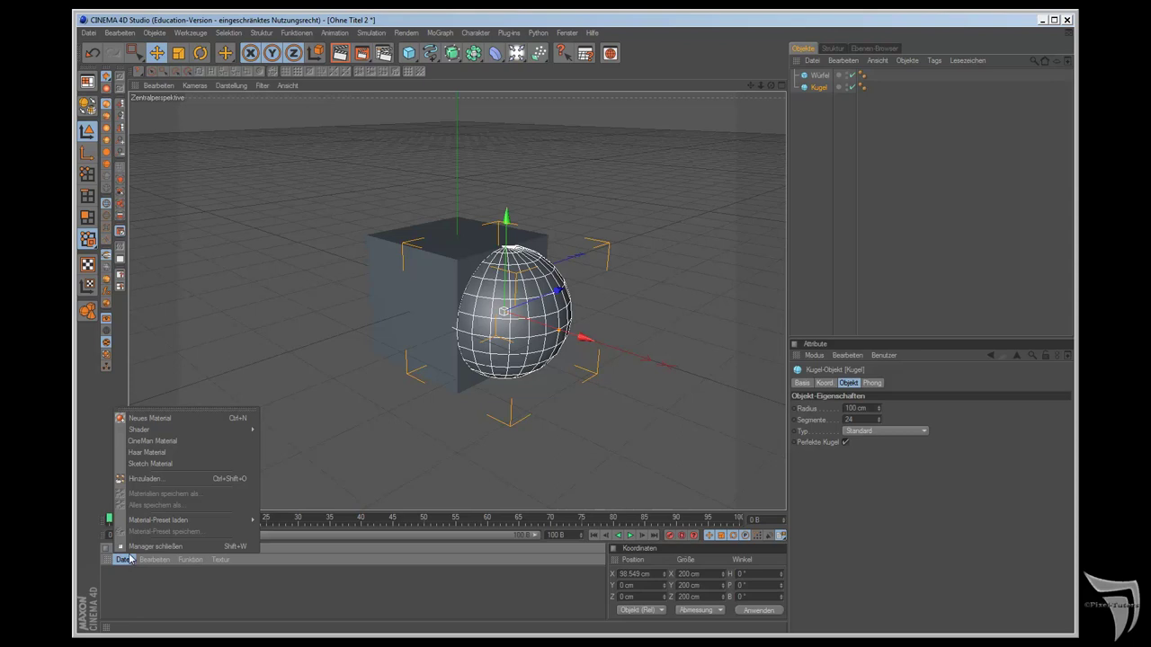
pyautogui.click(164, 418)
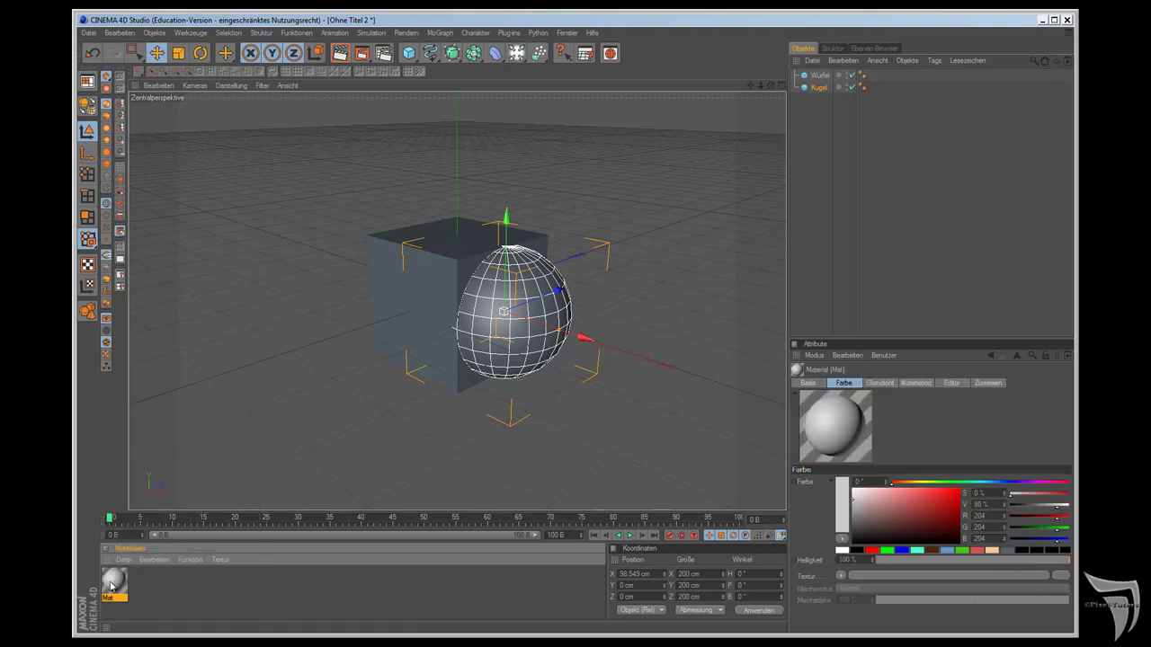
pyautogui.doubleClick(113, 581)
pyautogui.click(416, 200)
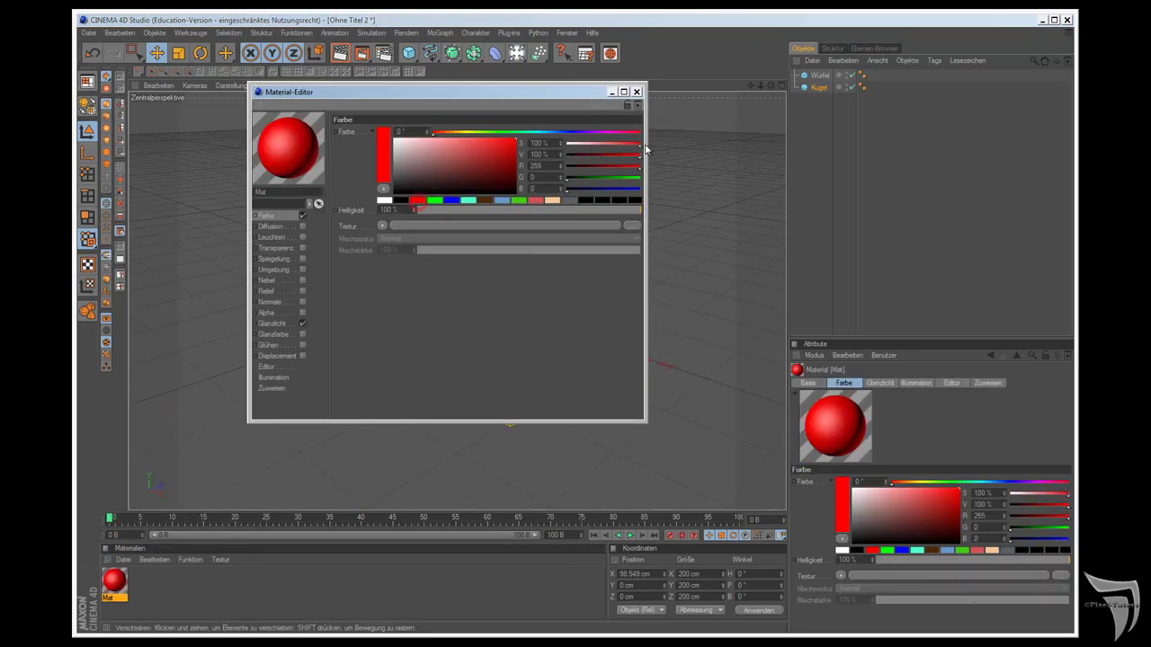
pyautogui.click(637, 93)
# Step: Create a second material Mat.1 and set its colour to blue
pyautogui.click(123, 560)
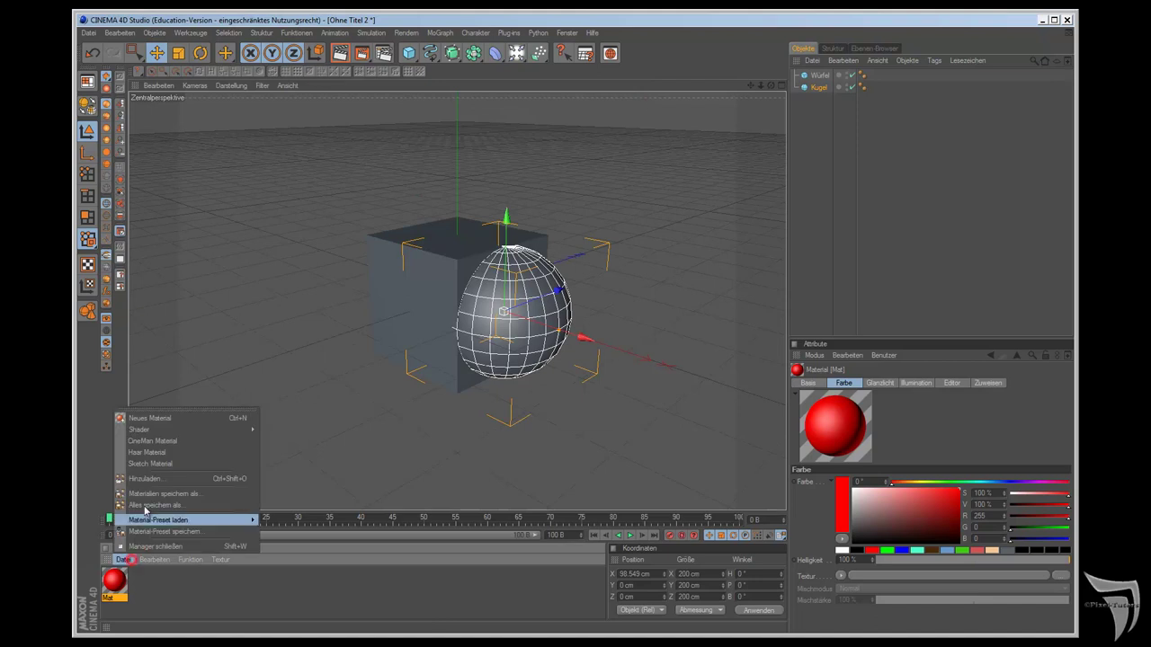
pyautogui.click(175, 417)
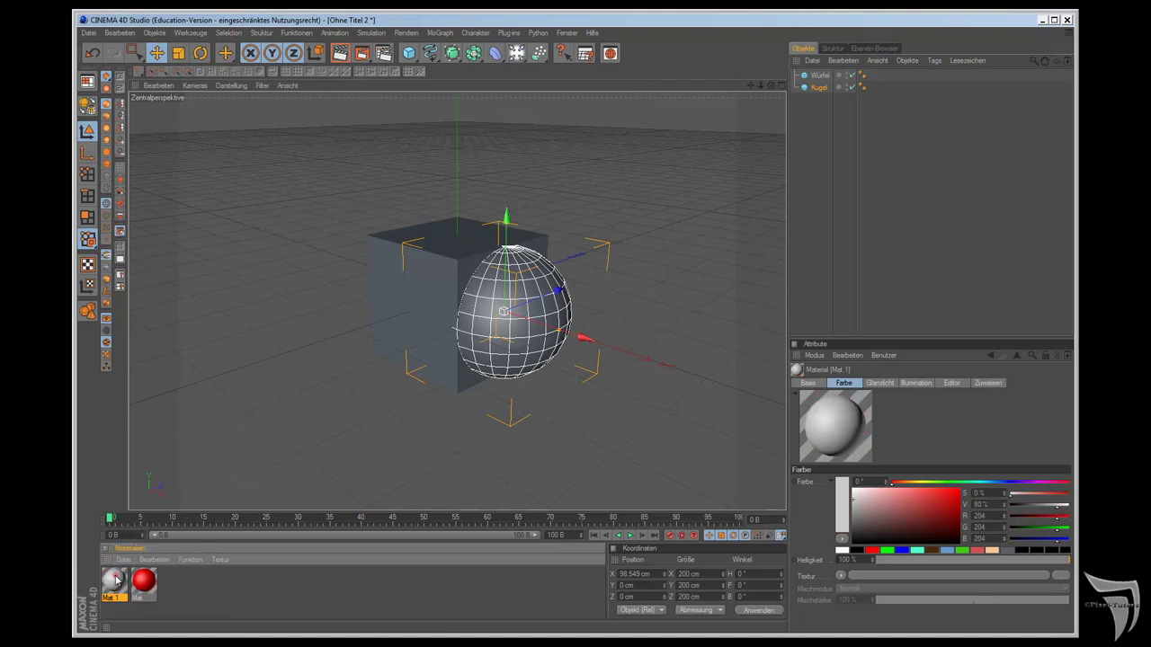
pyautogui.doubleClick(115, 578)
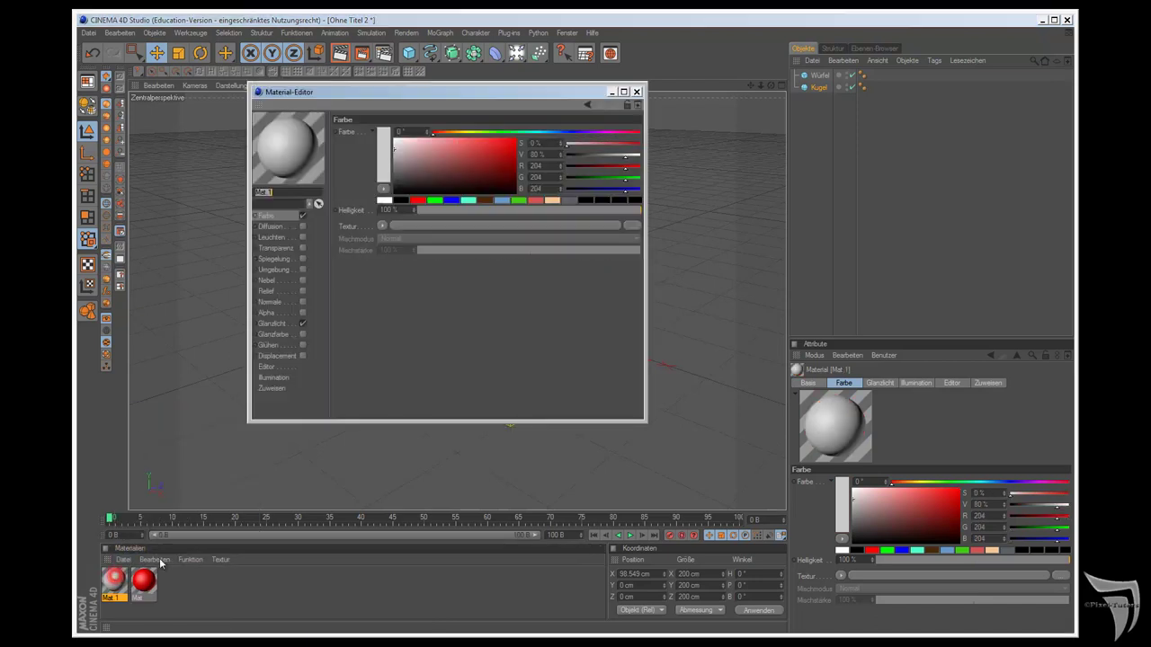
pyautogui.click(453, 201)
pyautogui.click(636, 92)
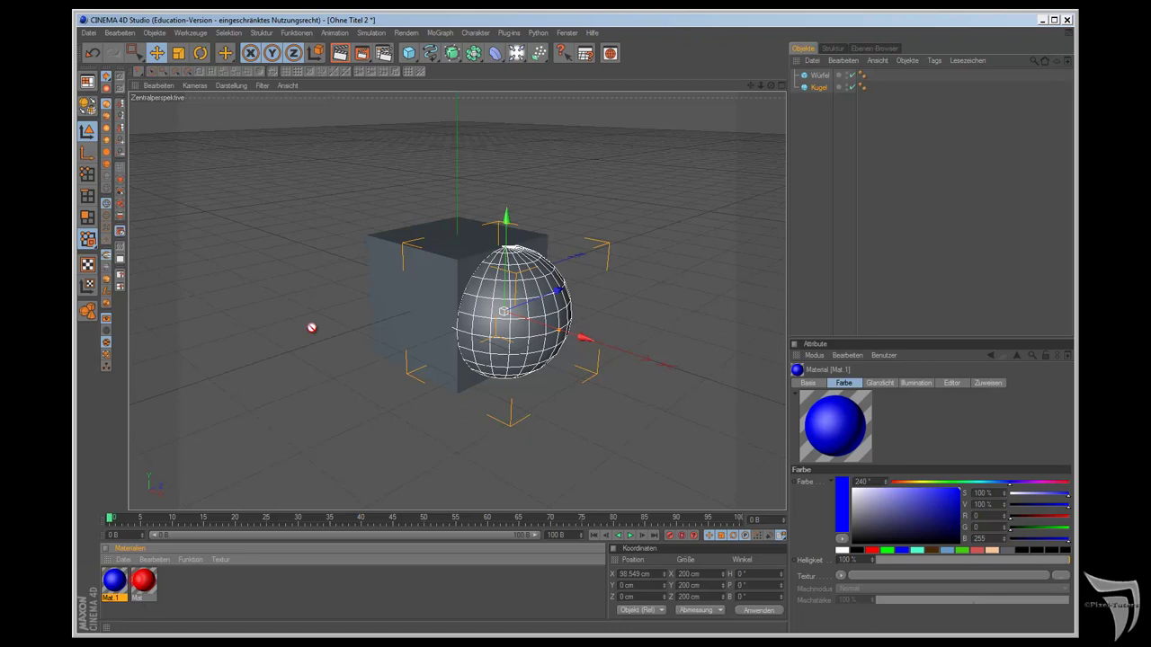
# Step: Apply red Mat to the cube and blue Mat.1 to the sphere, then shrink the sphere
pyautogui.moveTo(141, 584); pyautogui.dragTo(387, 281)
pyautogui.moveTo(114, 582); pyautogui.dragTo(817, 90)
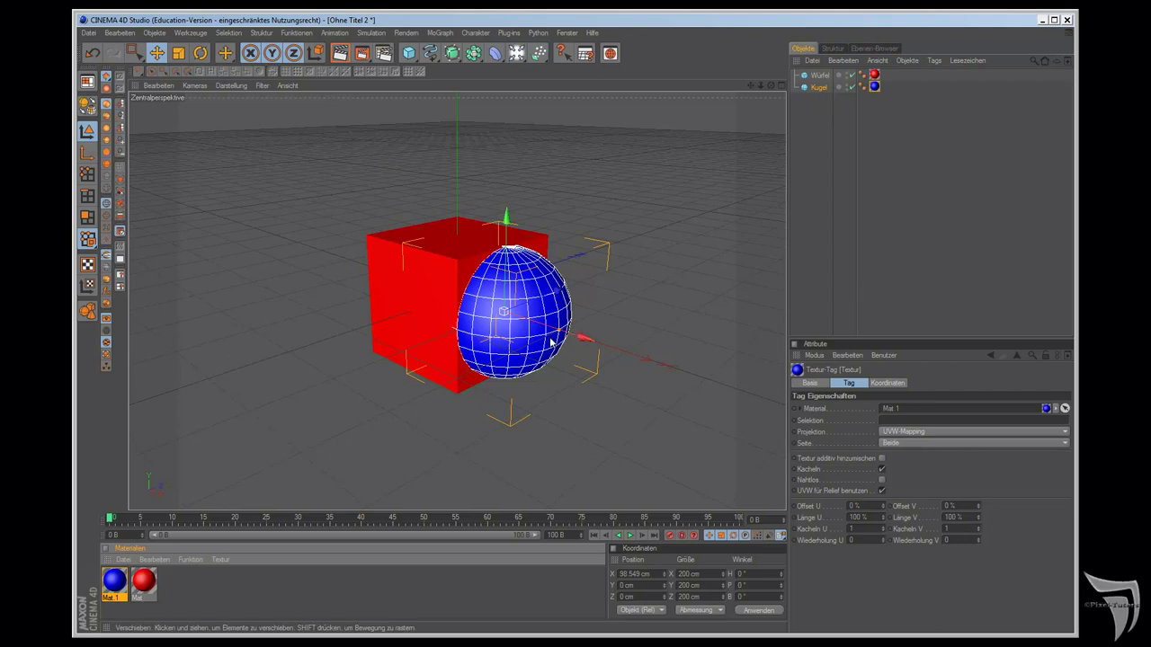
pyautogui.moveTo(557, 332); pyautogui.dragTo(647, 360)
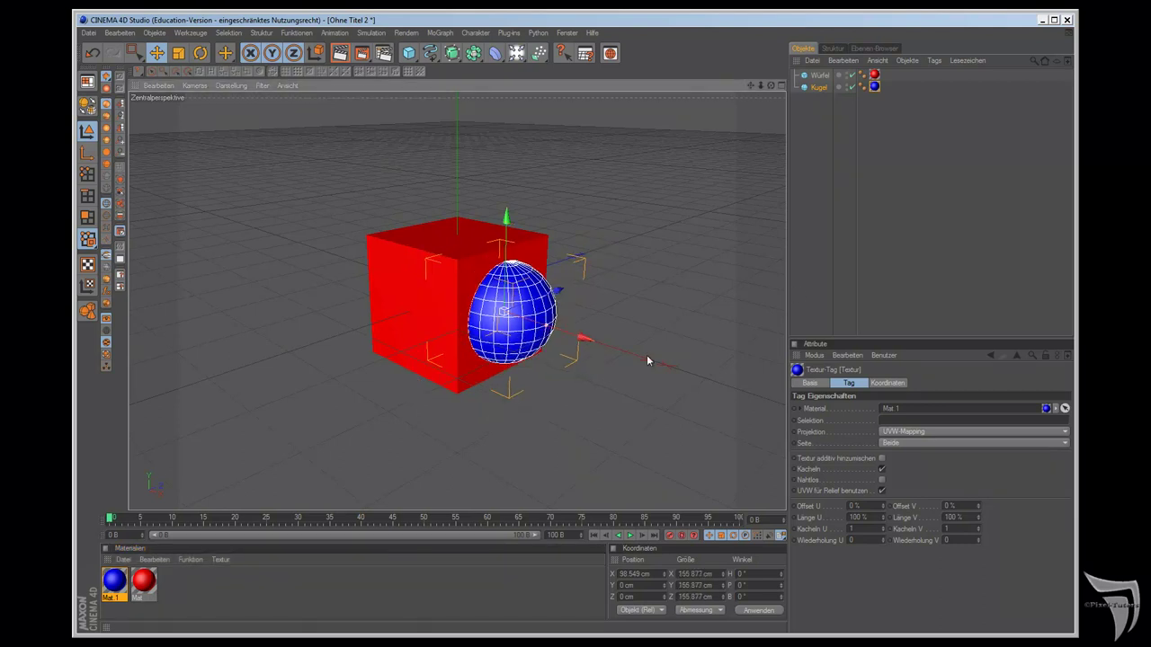
# Step: Add a Boole object from the generator palette and view its boolean type choices
pyautogui.click(473, 53)
pyautogui.click(586, 65)
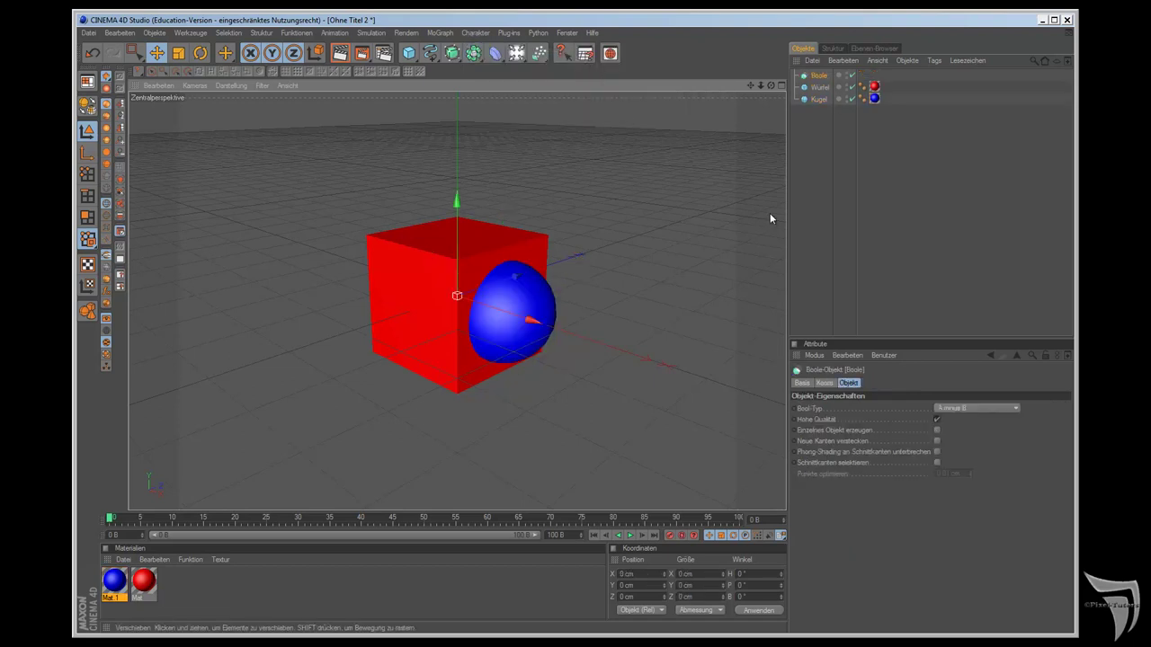
pyautogui.click(1015, 409)
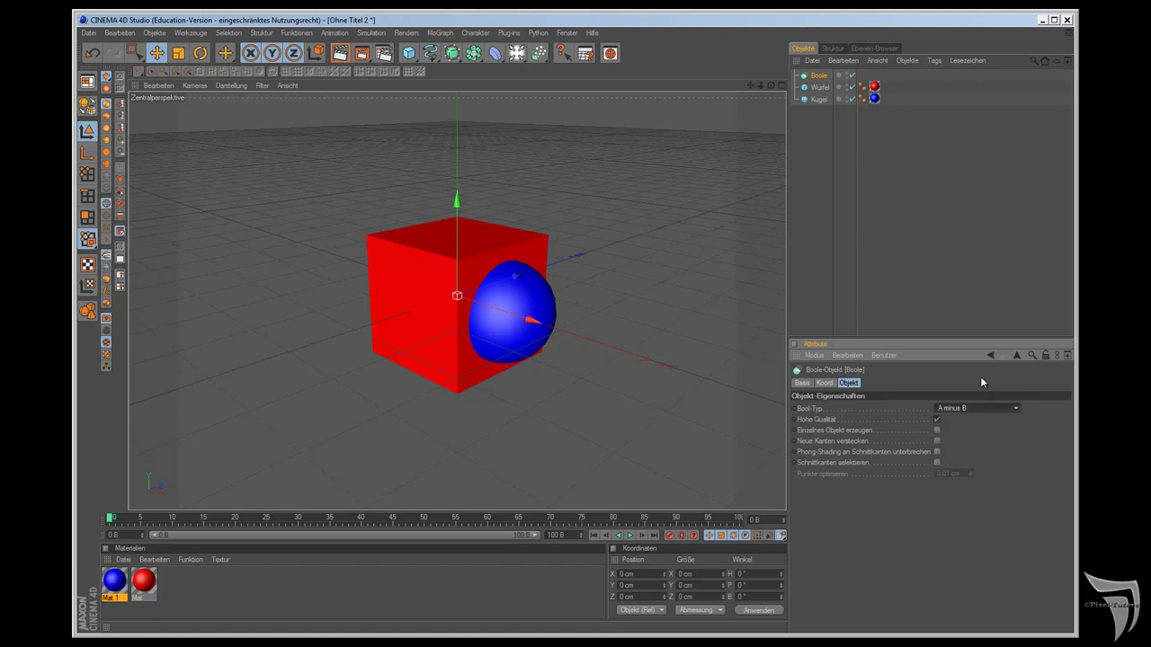
# Step: Rename the cube to A Würfel and the sphere to B Kugel, then nest them under Boole
pyautogui.click(822, 87)
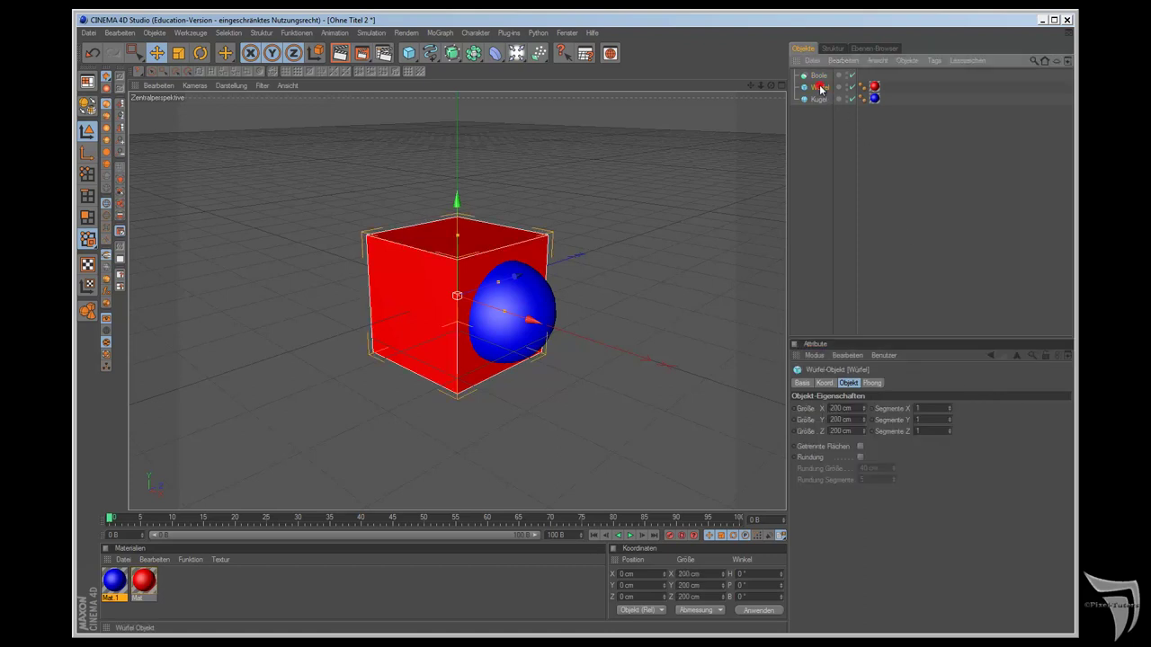
pyautogui.write('A')
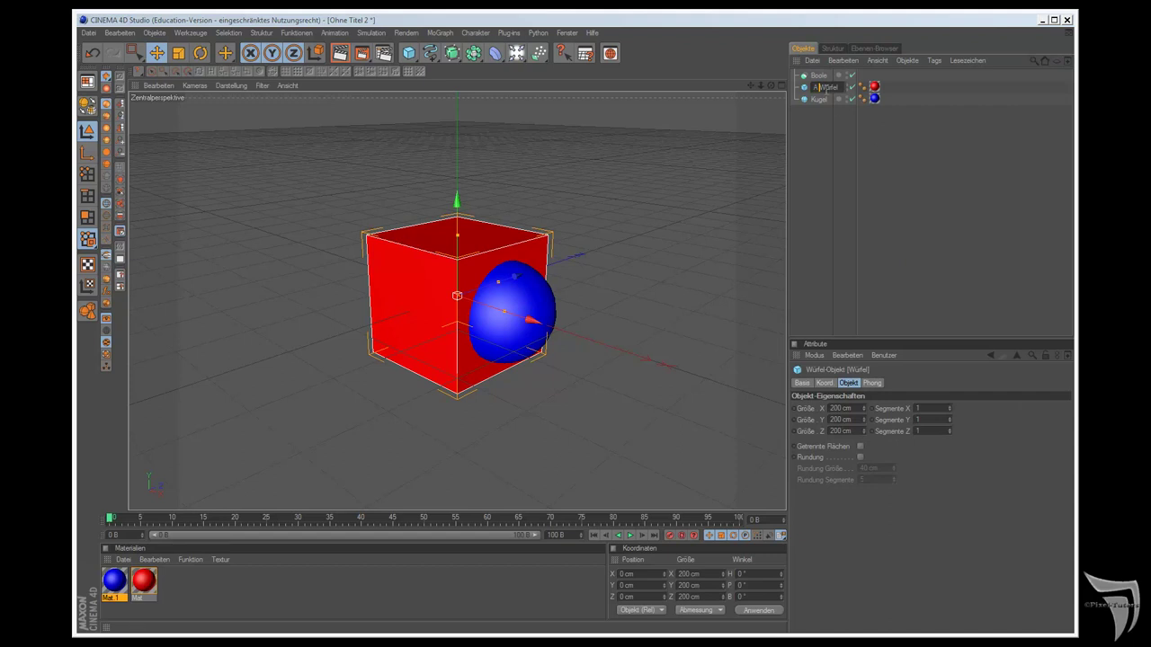
pyautogui.press('Return')
pyautogui.doubleClick(819, 100)
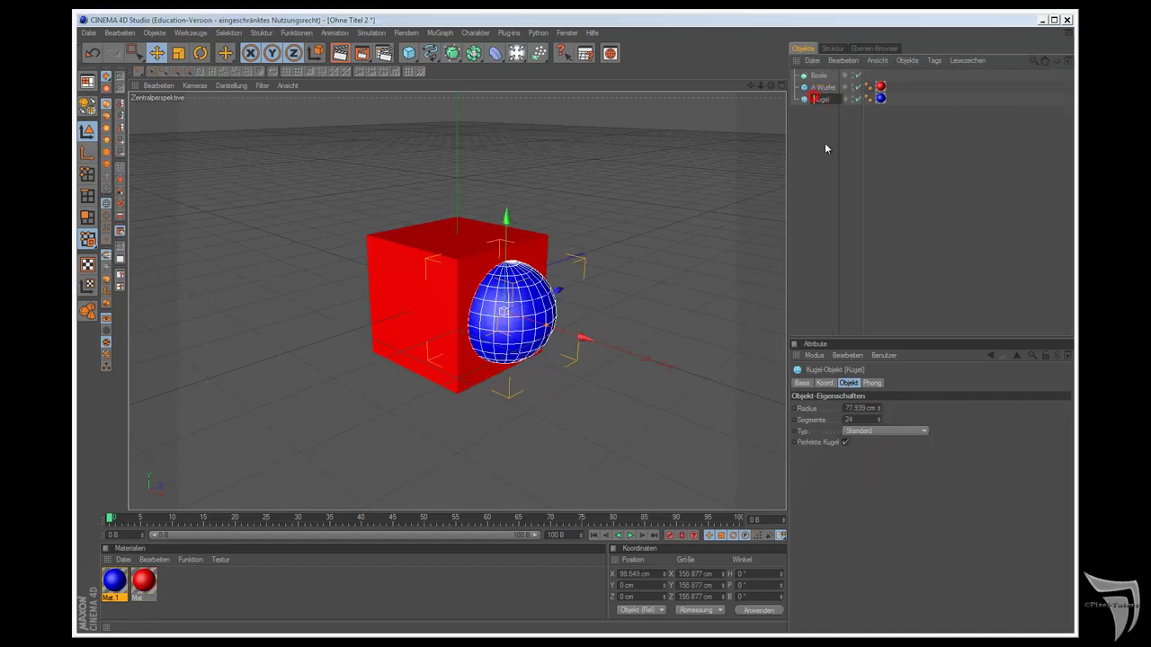
pyautogui.write('B')
pyautogui.click(811, 186)
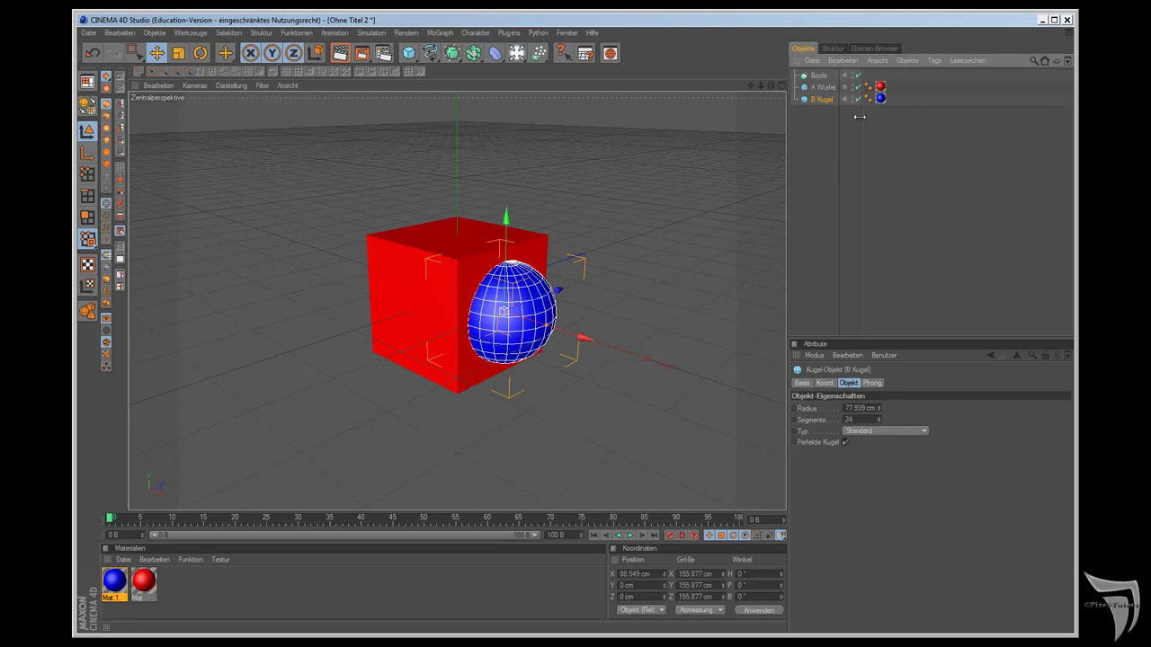
pyautogui.moveTo(819, 91); pyautogui.dragTo(817, 76)
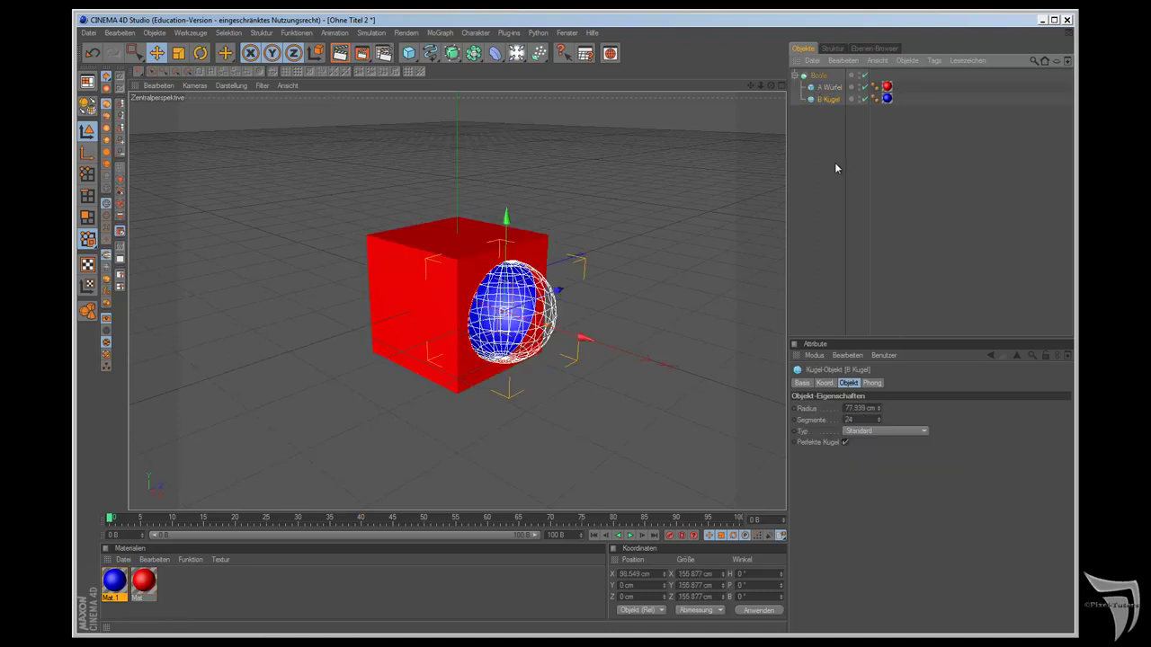
pyautogui.click(843, 182)
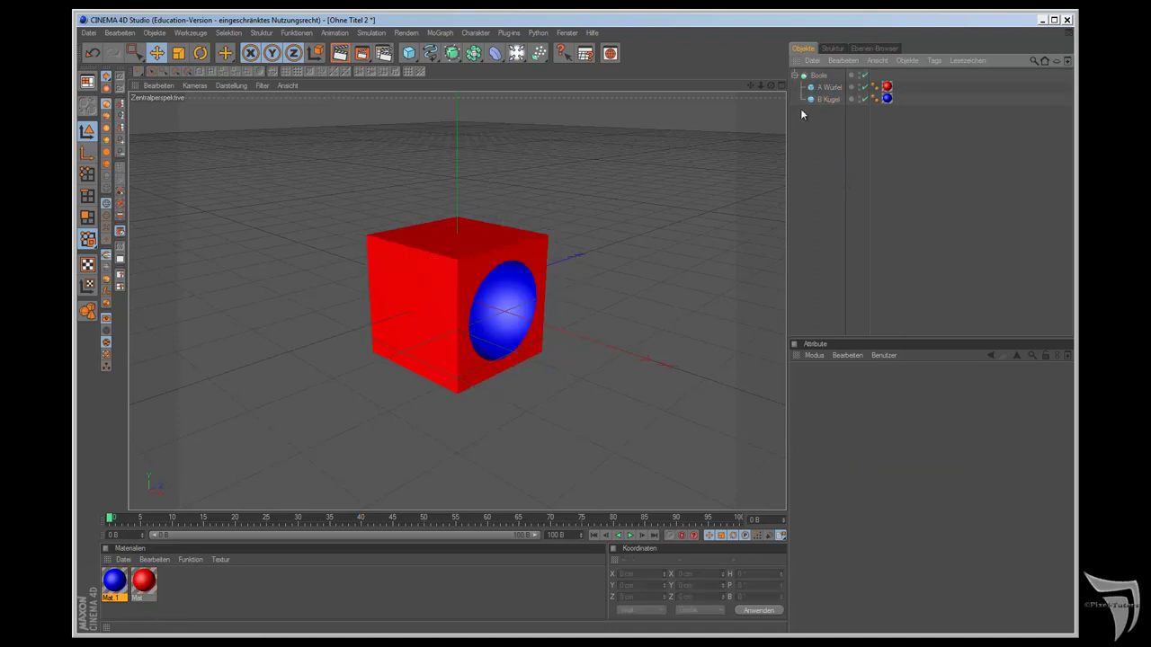
# Step: Enable Neue Kanten verstecken on the Boole object to hide the triangulation edges
pyautogui.moveTo(772, 85)
pyautogui.mouseDown()
pyautogui.moveTo(656, 358)
pyautogui.moveTo(643, 353)
pyautogui.moveTo(723, 158)
pyautogui.mouseUp()
pyautogui.scroll(3, 706, 216)
pyautogui.moveTo(771, 84); pyautogui.dragTo(647, 356)
pyautogui.click(818, 76)
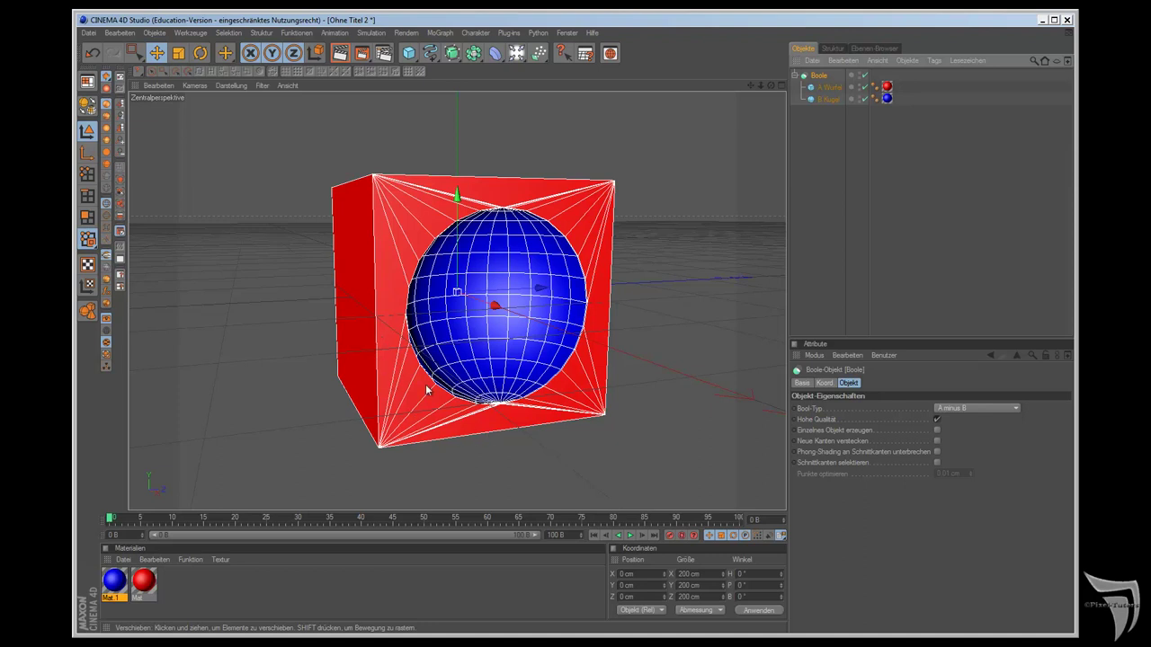
pyautogui.click(937, 442)
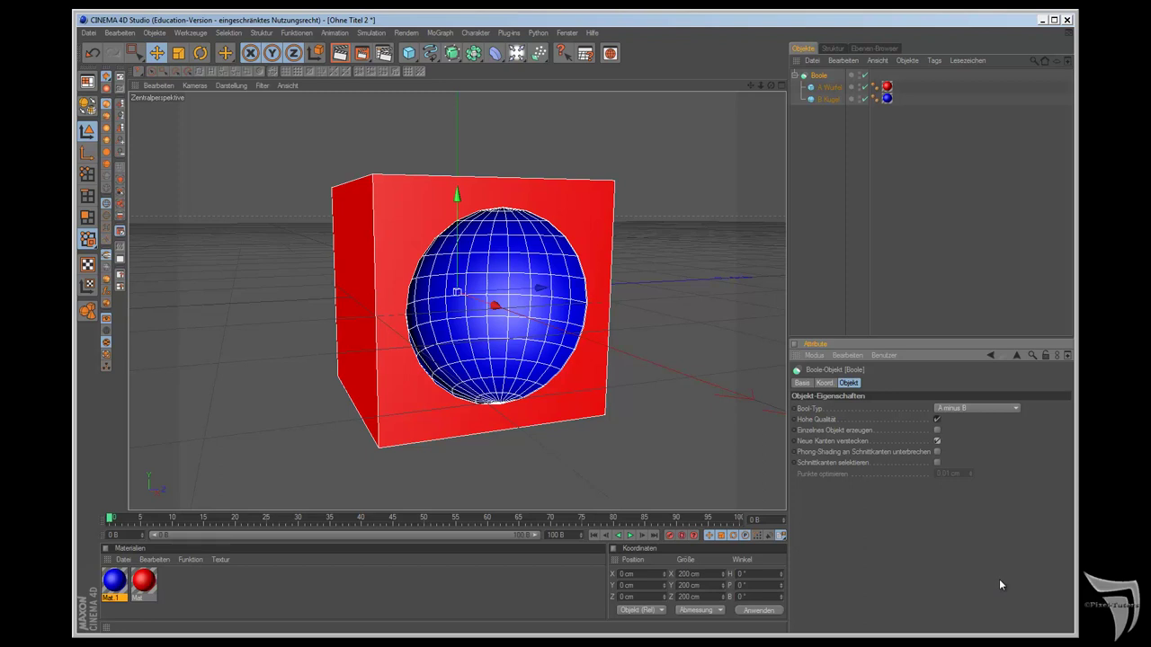
# Step: Try the Bool-Typ A ohne B, then set it back to A minus B
pyautogui.click(982, 411)
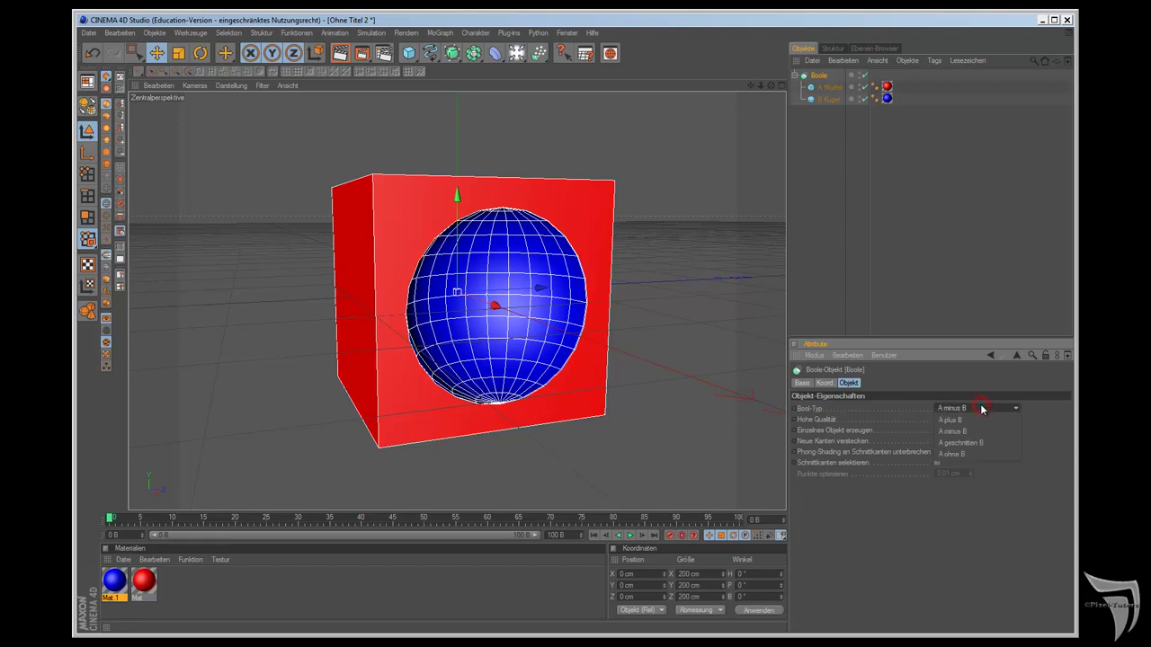
pyautogui.click(982, 454)
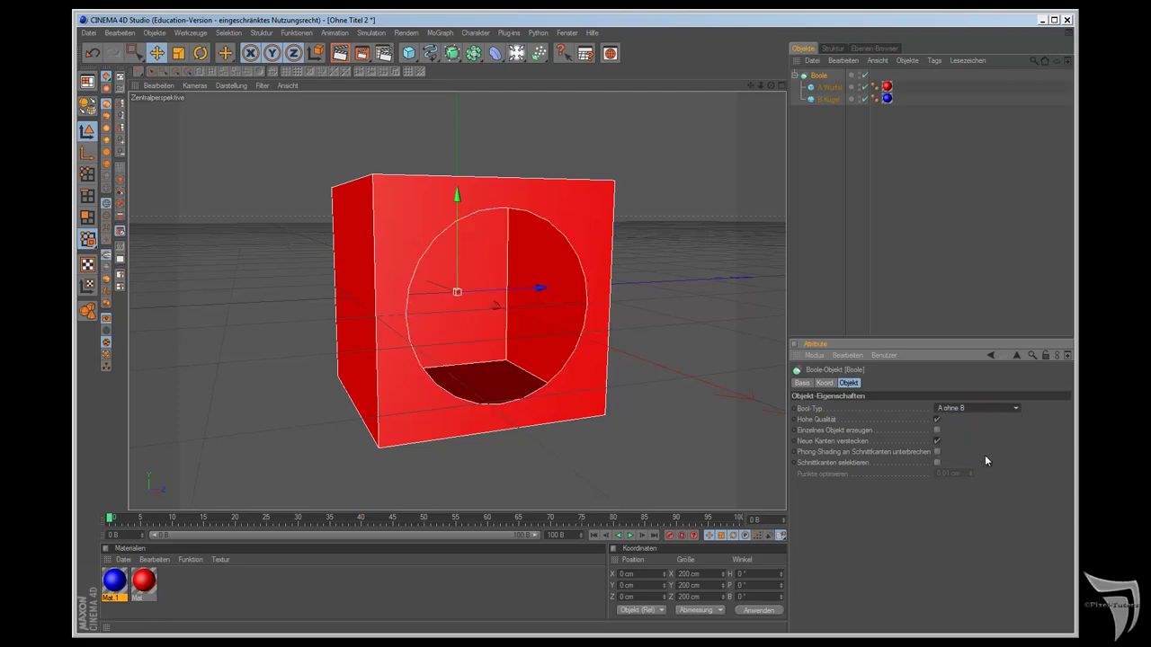
pyautogui.moveTo(771, 85); pyautogui.dragTo(647, 359)
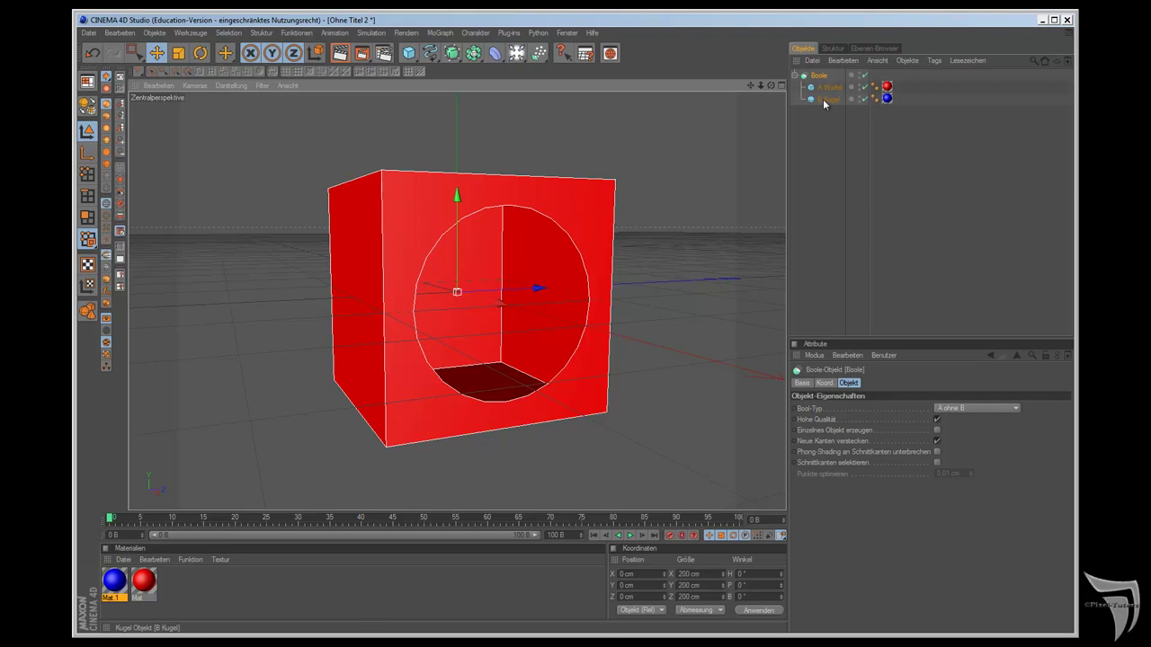
pyautogui.click(972, 407)
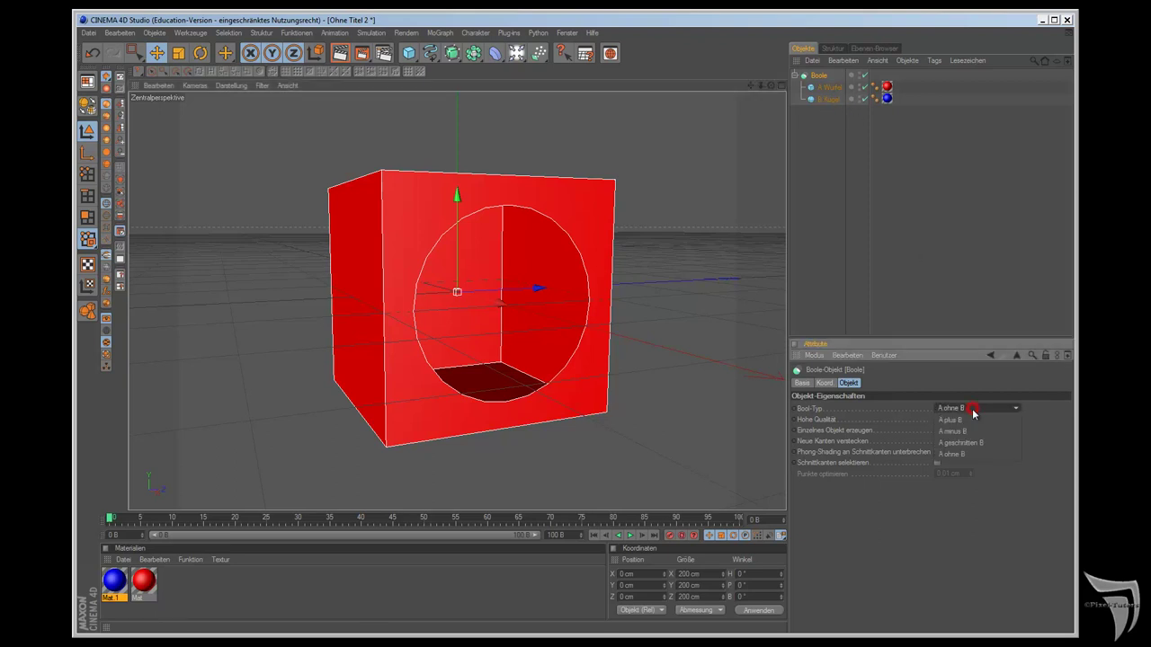
pyautogui.click(975, 432)
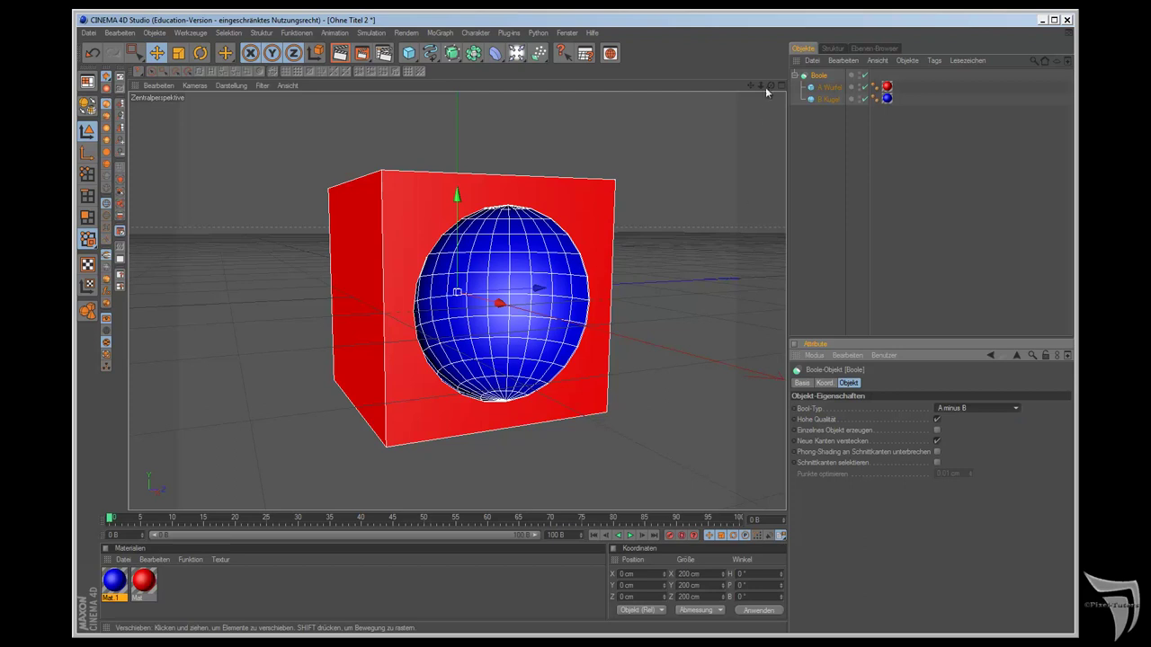
# Step: Remove the sphere's red material tag and apply the red Mat material to the Boole object
pyautogui.keyDown('alt'); pyautogui.moveTo(645, 355); pyautogui.dragTo(213, 531); pyautogui.keyUp('alt')
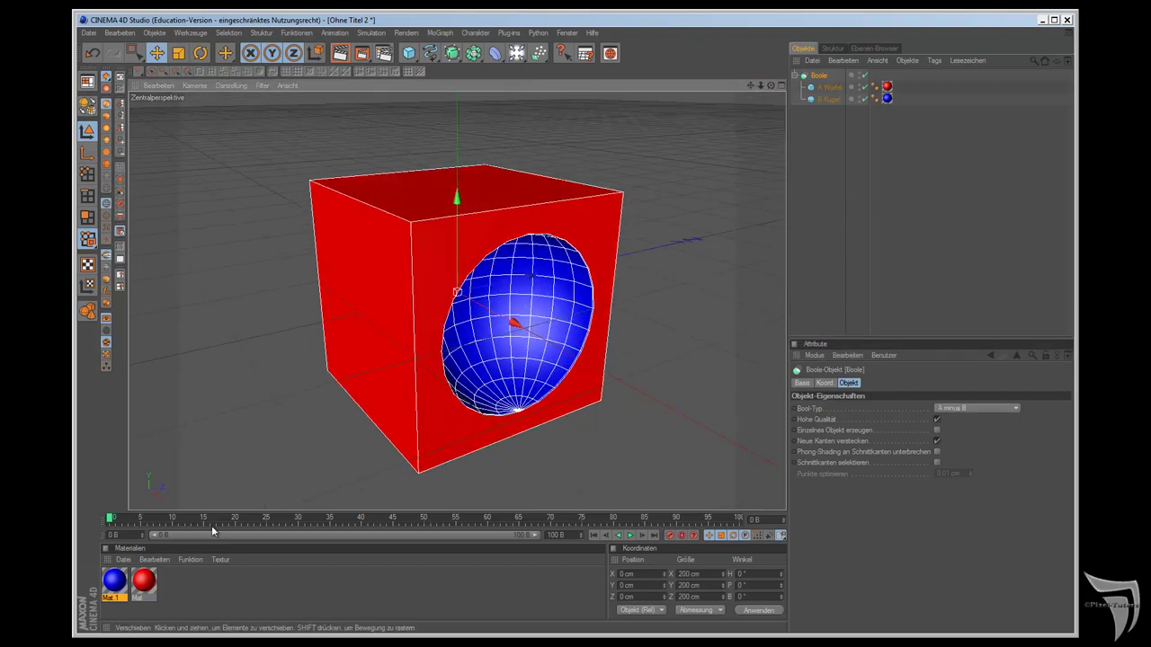
pyautogui.moveTo(146, 584); pyautogui.dragTo(888, 99)
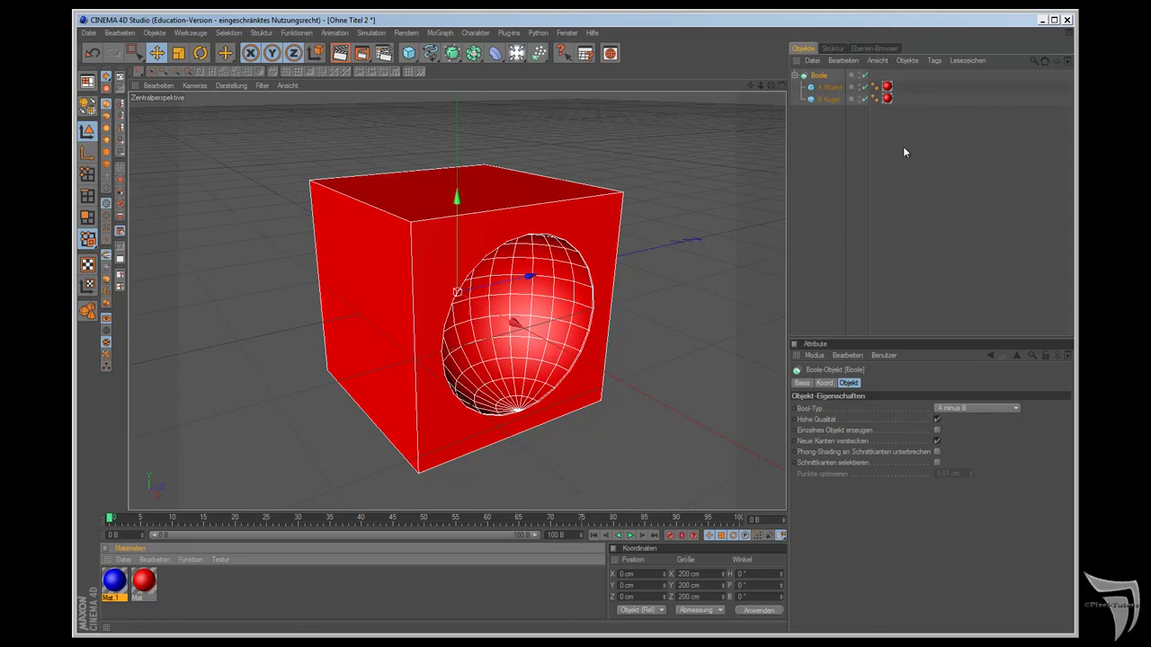
pyautogui.click(887, 98)
pyautogui.press('Delete')
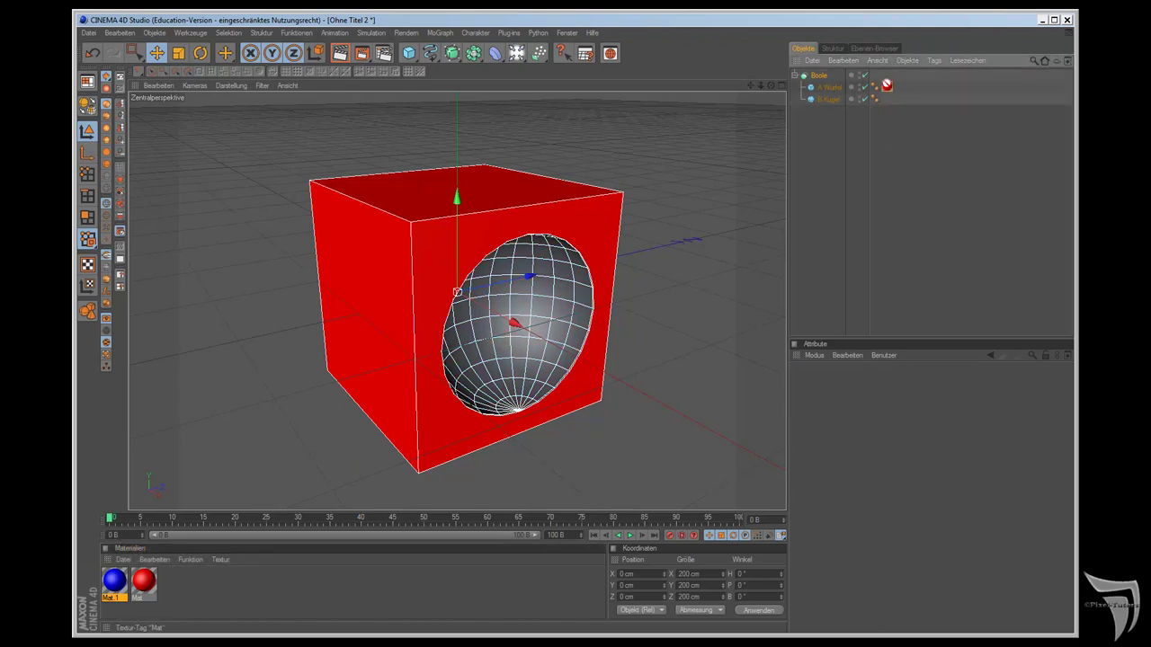
pyautogui.moveTo(886, 84); pyautogui.dragTo(884, 76)
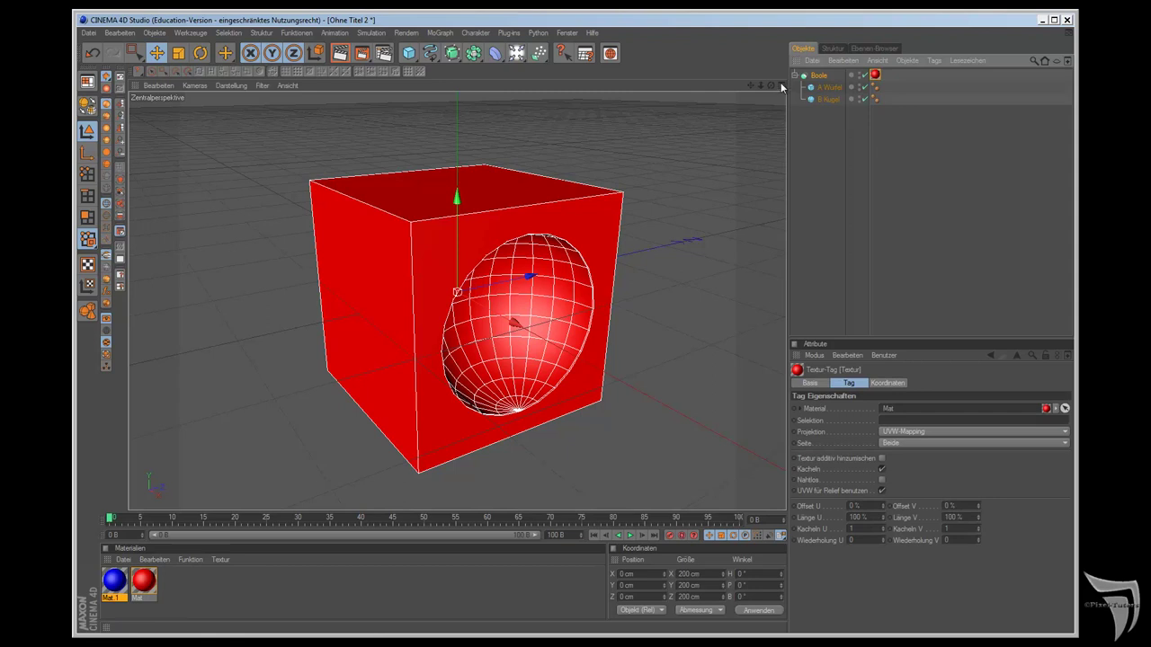
pyautogui.keyDown('alt'); pyautogui.moveTo(651, 359); pyautogui.dragTo(644, 360); pyautogui.keyUp('alt')
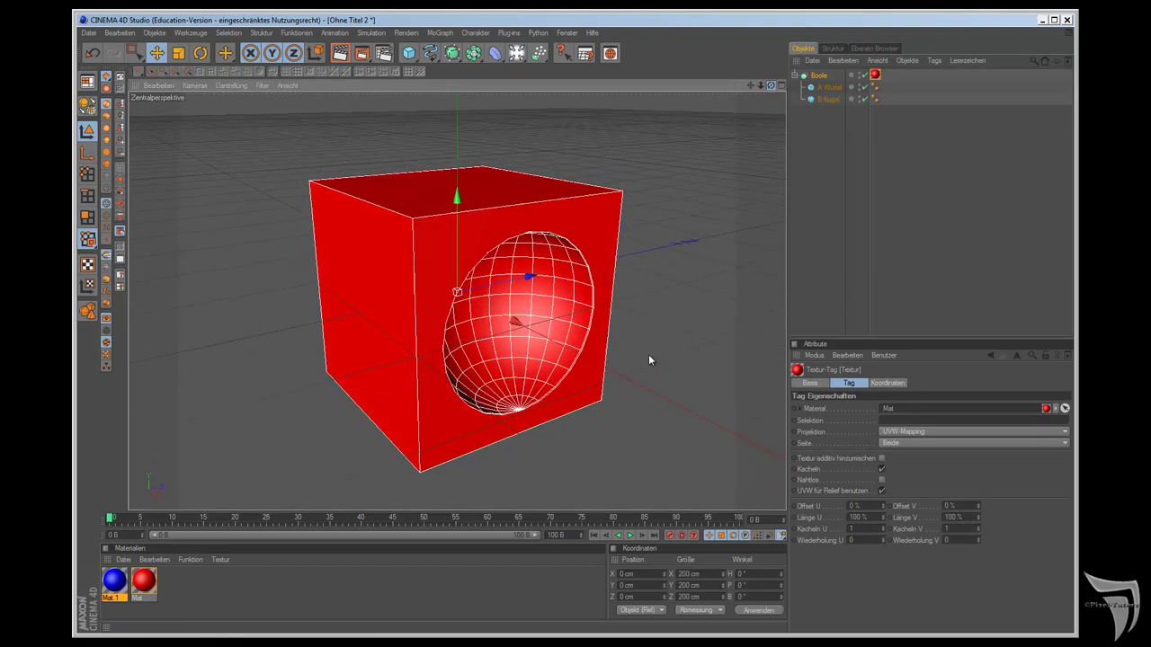
pyautogui.click(828, 99)
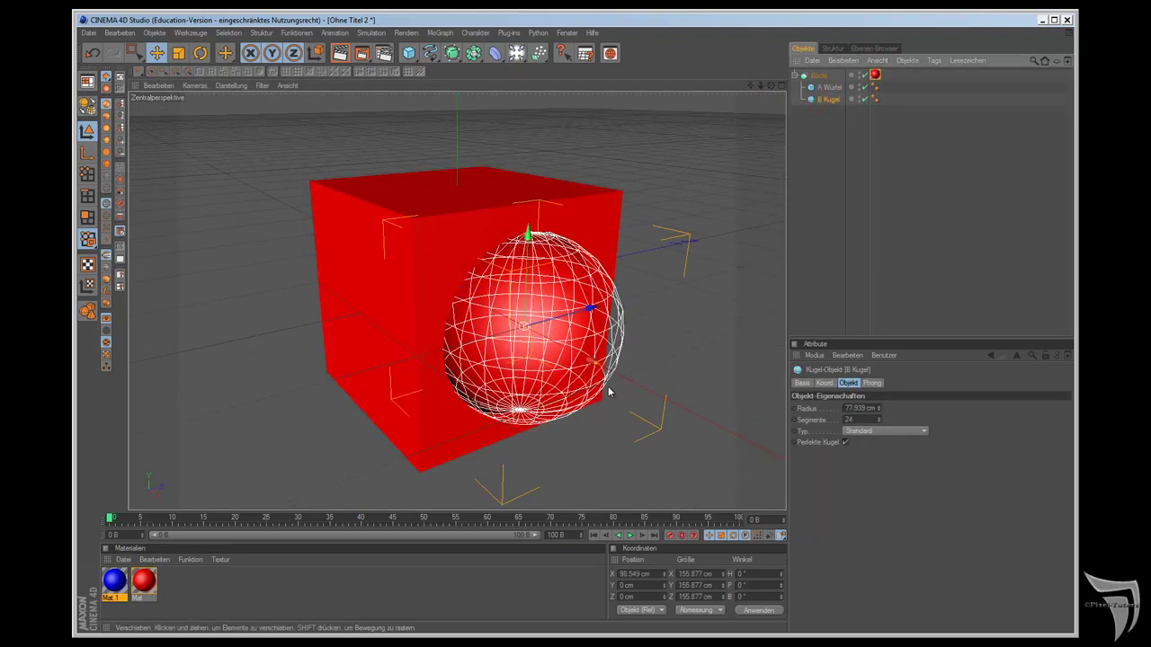
# Step: Apply the red Mat to A Würfel and the blue Mat.1 to B Kugel
pyautogui.moveTo(602, 357)
pyautogui.mouseDown()
pyautogui.moveTo(645, 359)
pyautogui.moveTo(587, 368)
pyautogui.mouseUp()
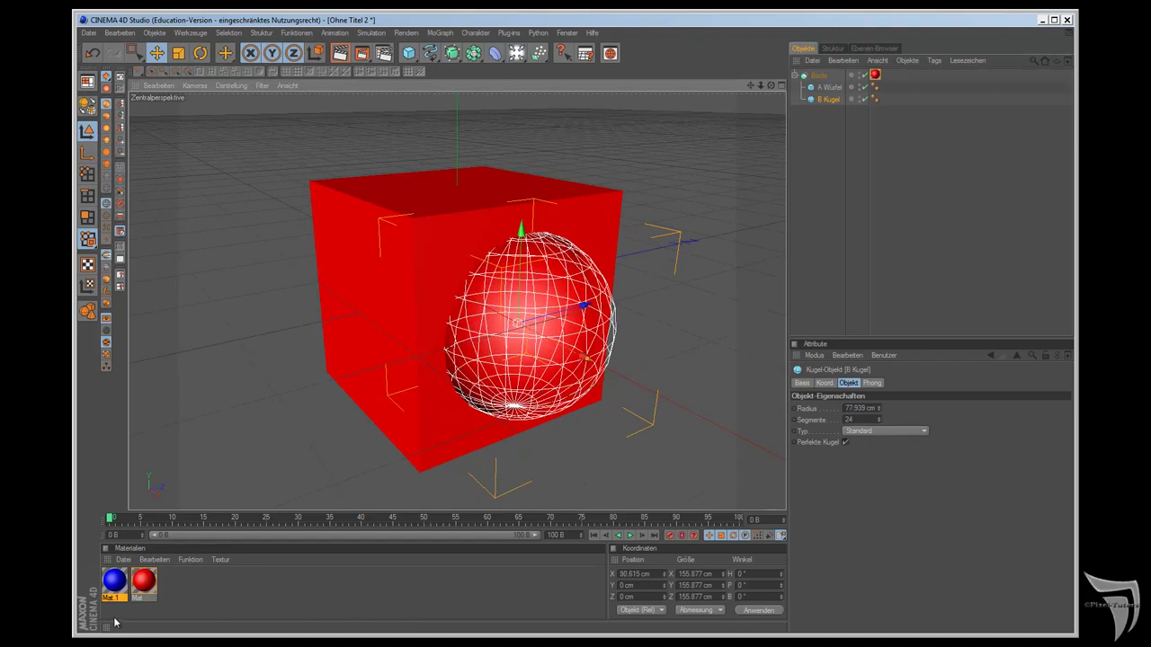
pyautogui.moveTo(141, 585); pyautogui.dragTo(829, 87)
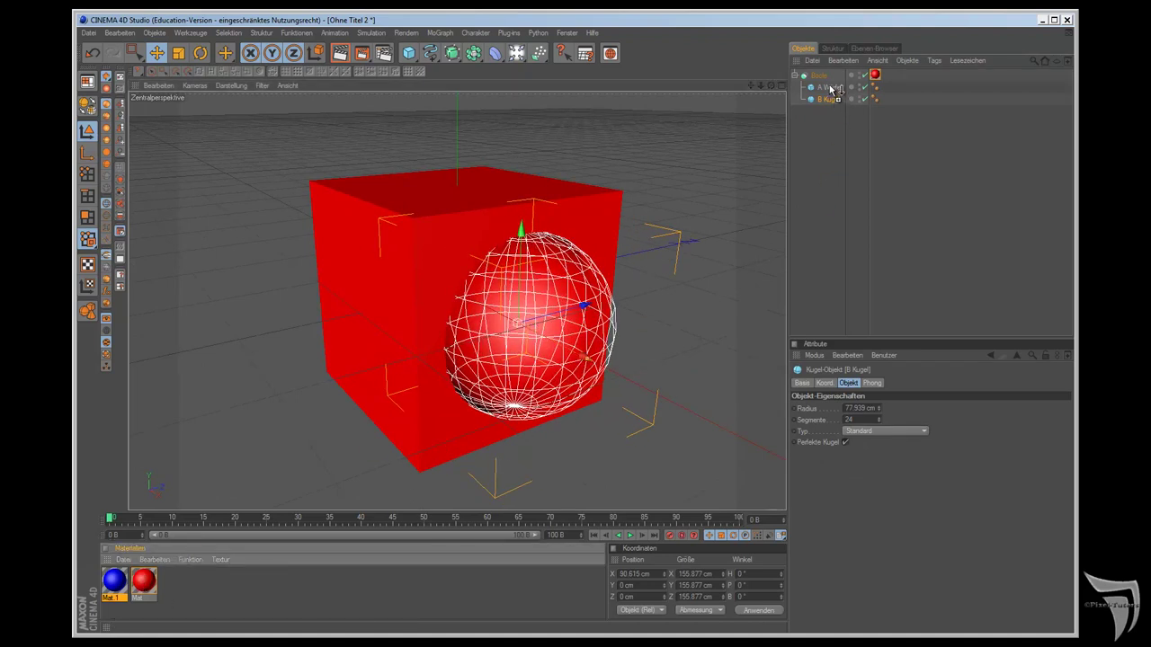
pyautogui.moveTo(114, 581); pyautogui.dragTo(829, 99)
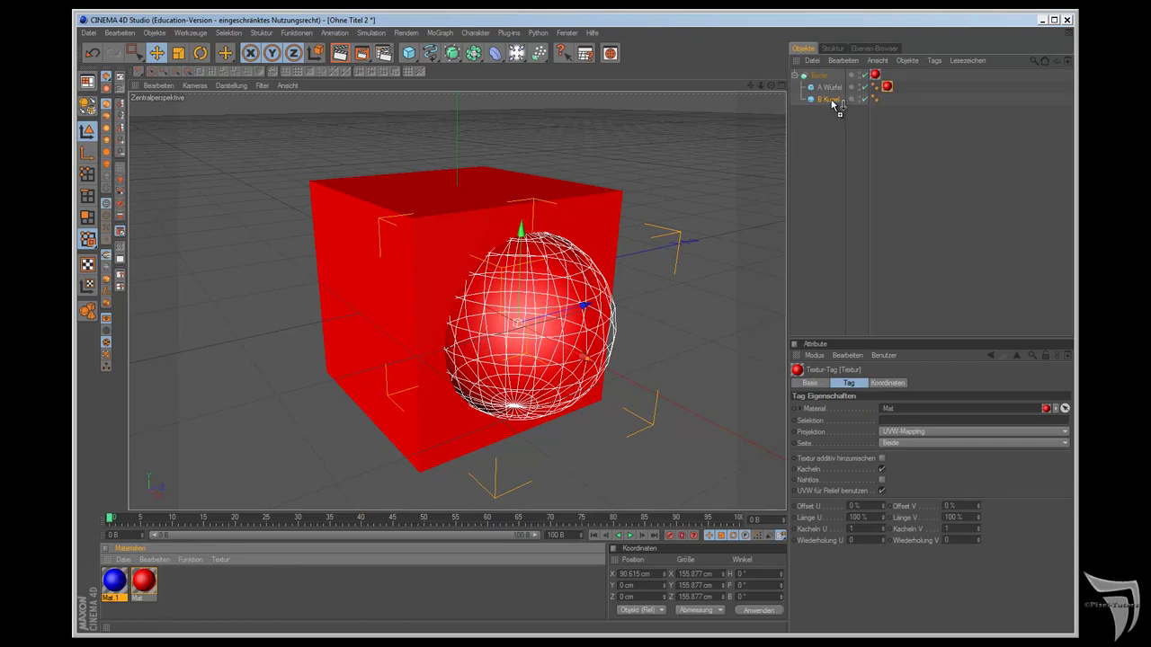
pyautogui.click(854, 179)
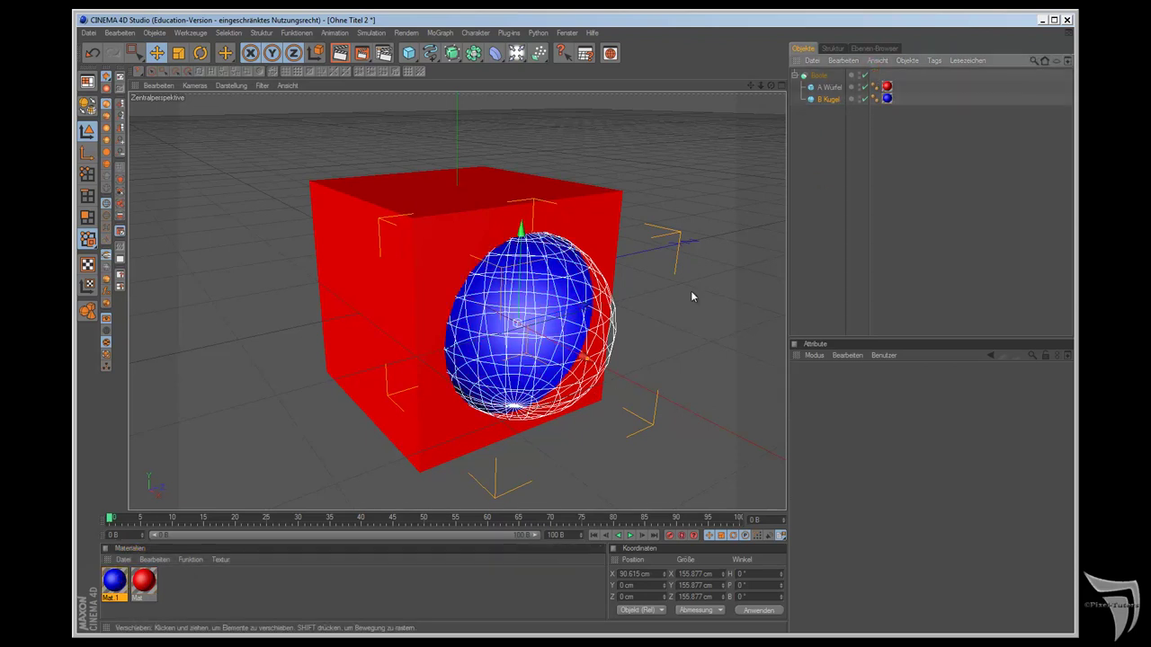
# Step: Test a deeper sphere position with a render, undo it, and delete the Boole's texture tag
pyautogui.moveTo(554, 357); pyautogui.dragTo(647, 353)
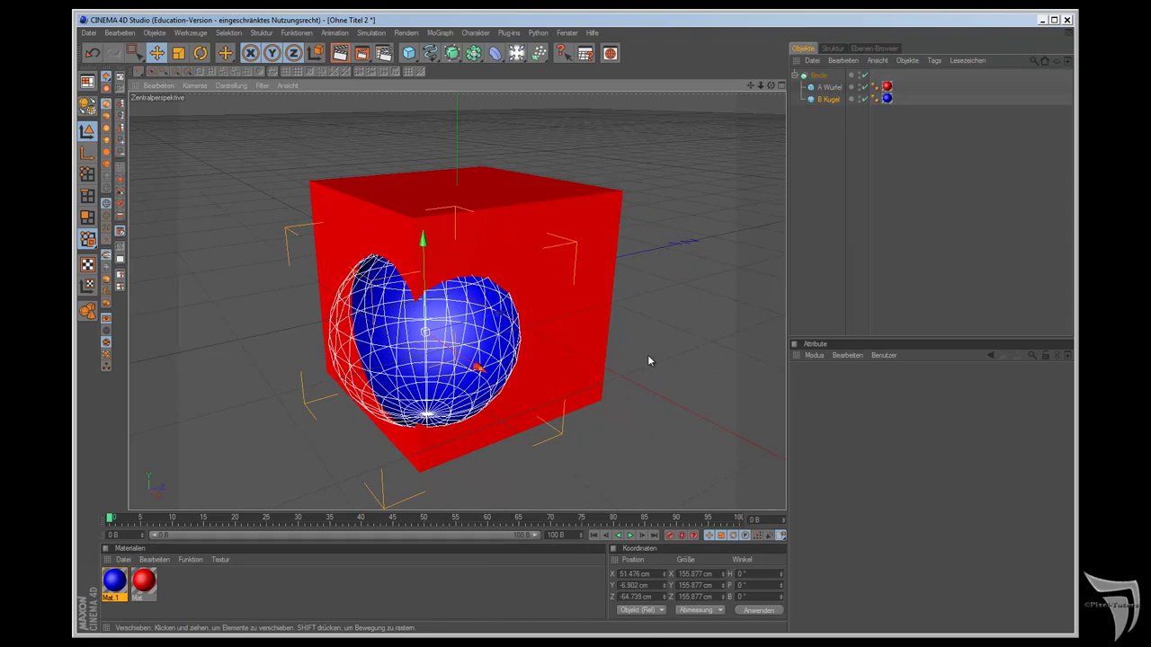
pyautogui.click(339, 54)
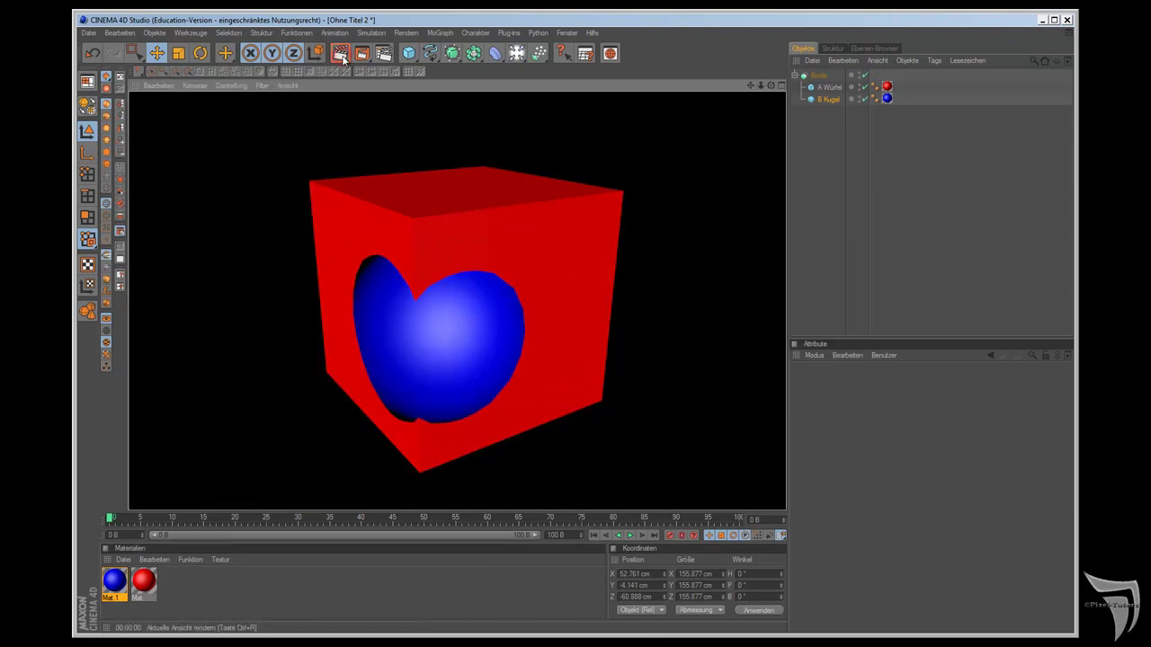
pyautogui.click(388, 114)
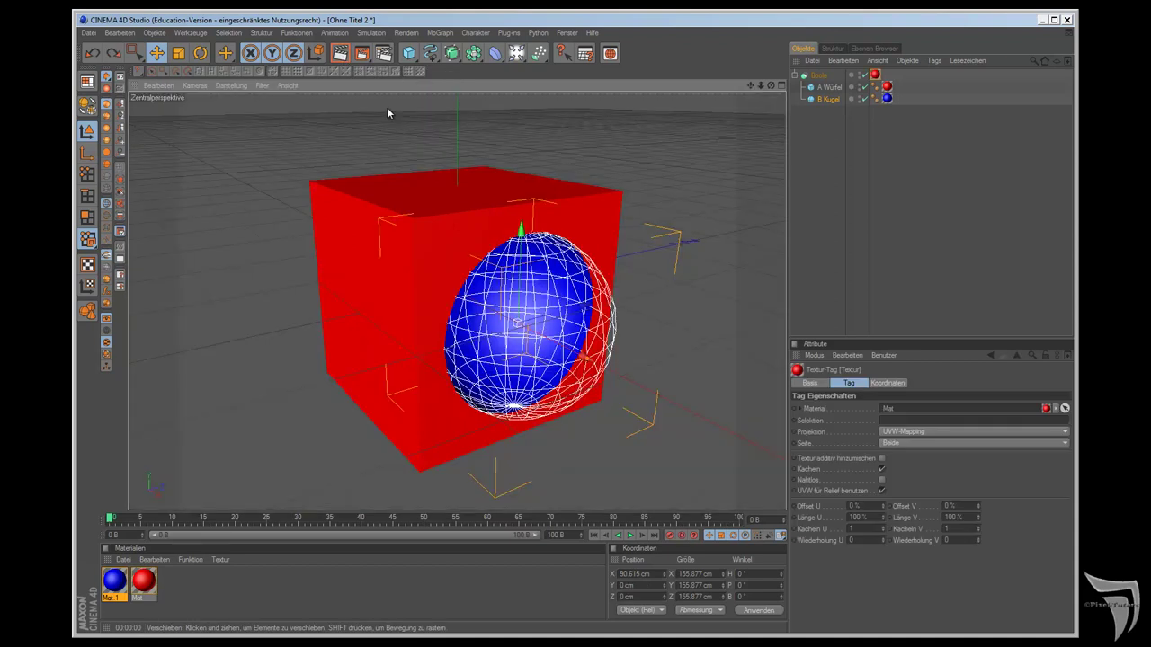
pyautogui.click(877, 76)
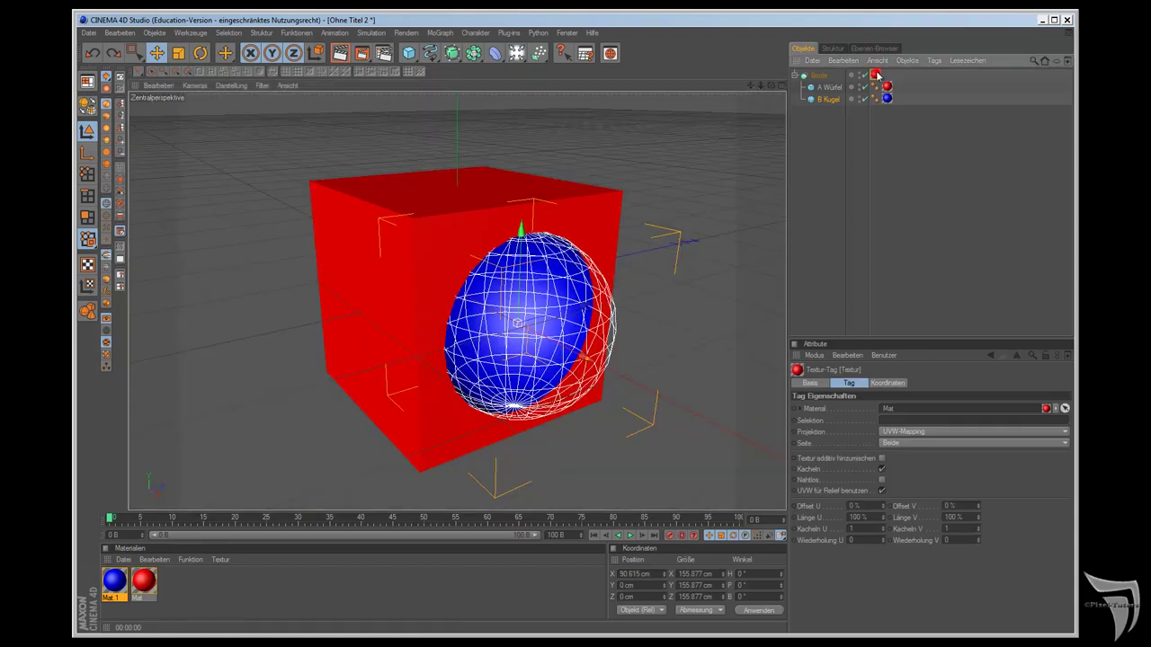
pyautogui.press('Delete')
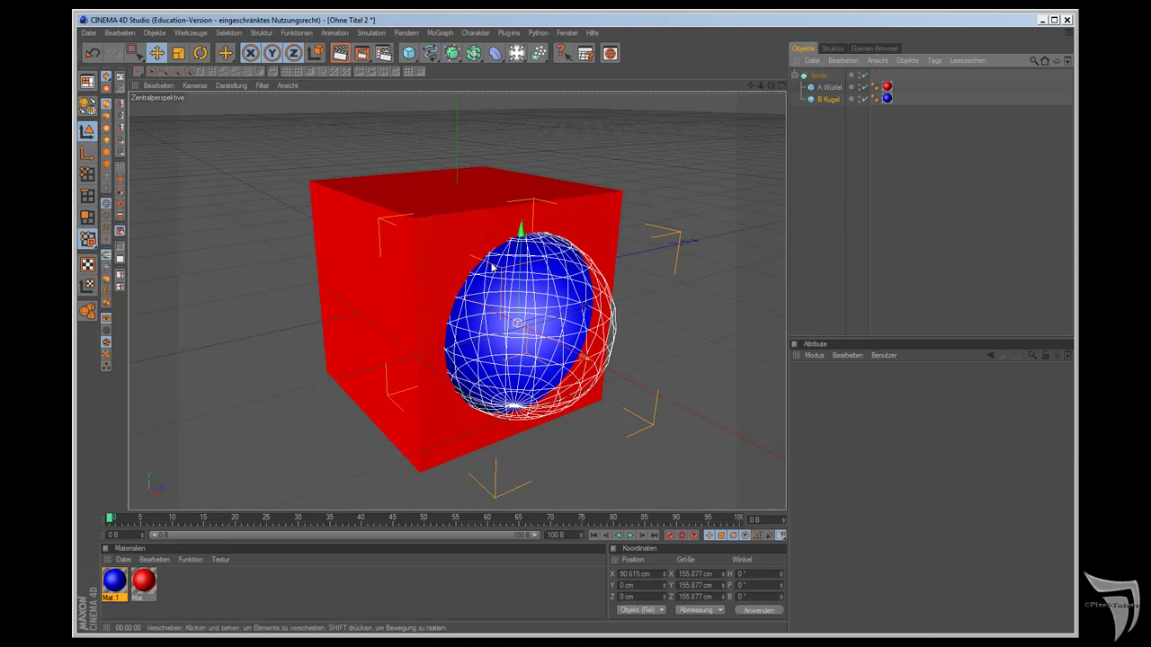
pyautogui.click(487, 247)
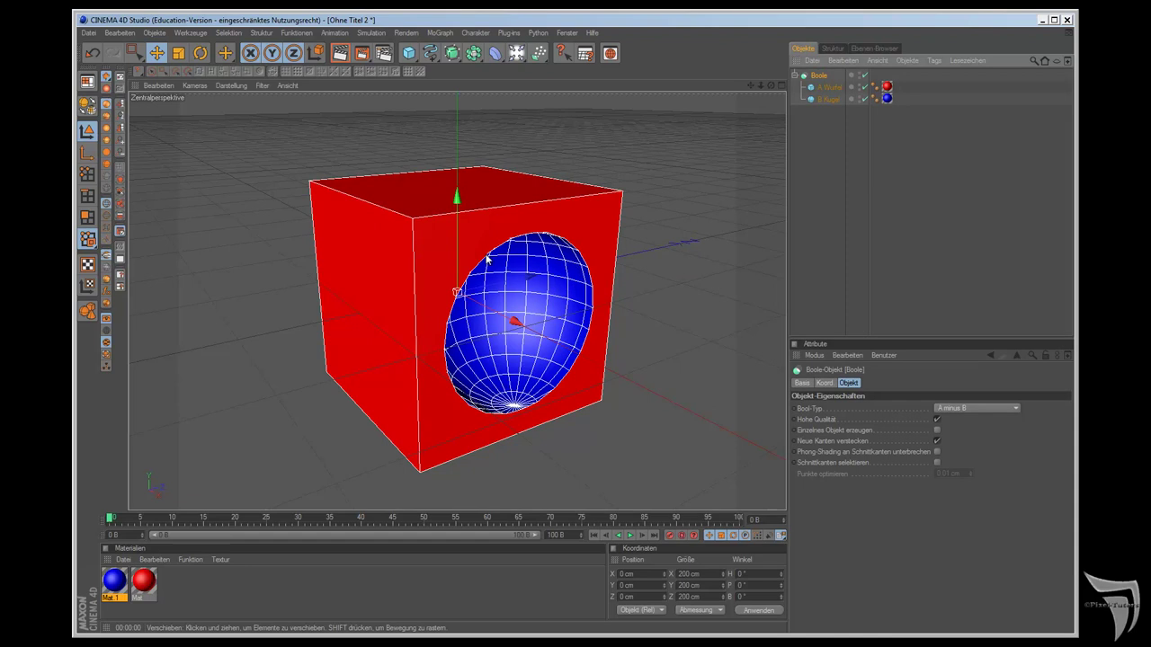
# Step: Raise B Kugel's Segmente from 24 to 48 and render the smoother blue hollow
pyautogui.click(340, 53)
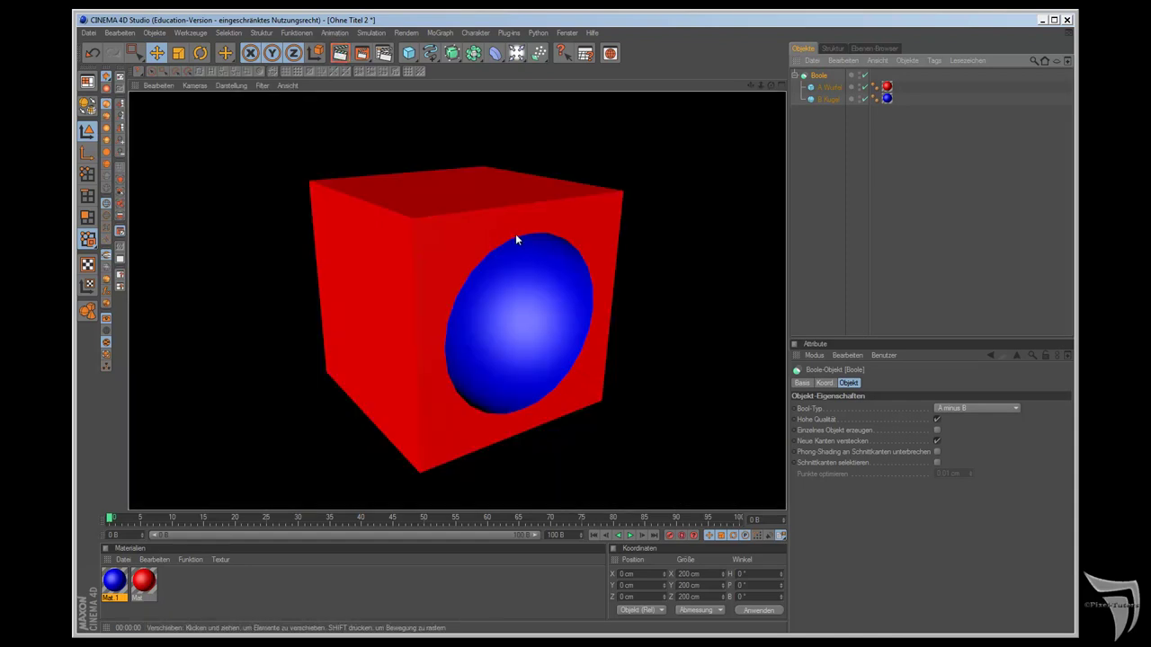
pyautogui.click(517, 238)
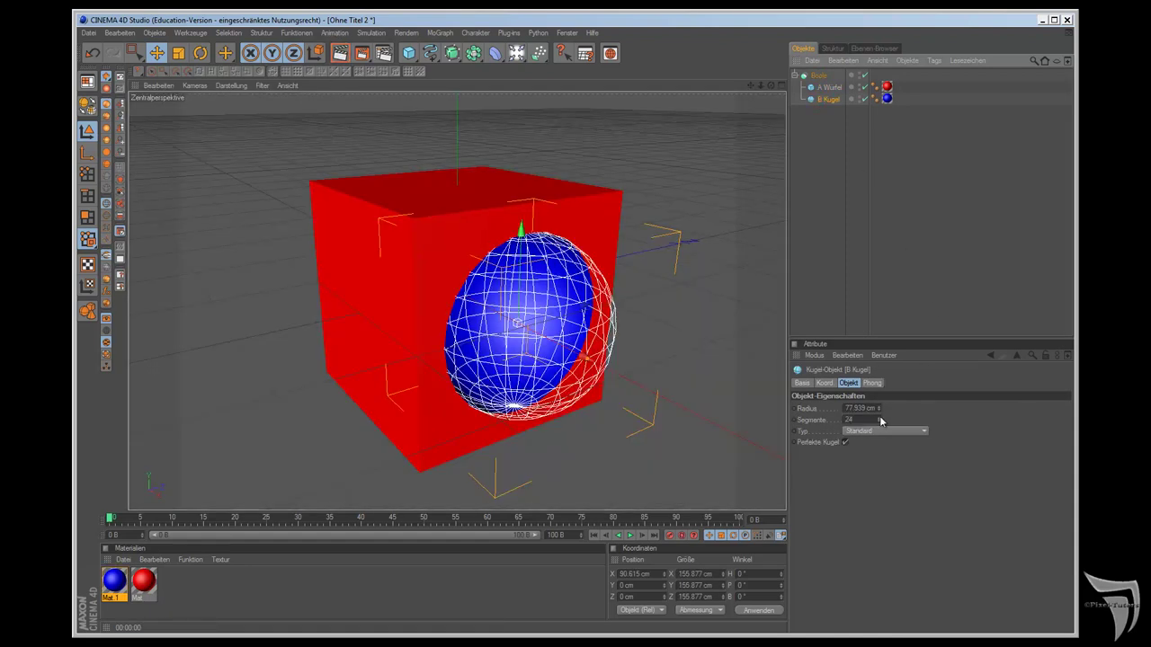
pyautogui.moveTo(881, 420); pyautogui.dragTo(881, 418)
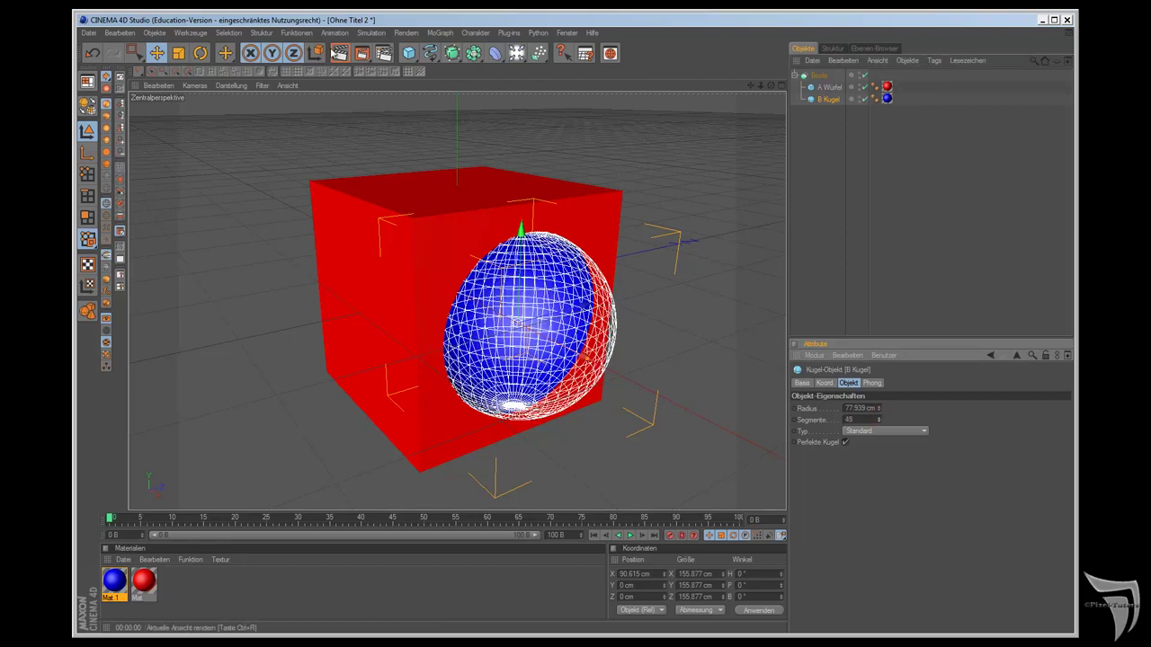
pyautogui.click(339, 53)
pyautogui.moveTo(771, 86); pyautogui.dragTo(647, 355)
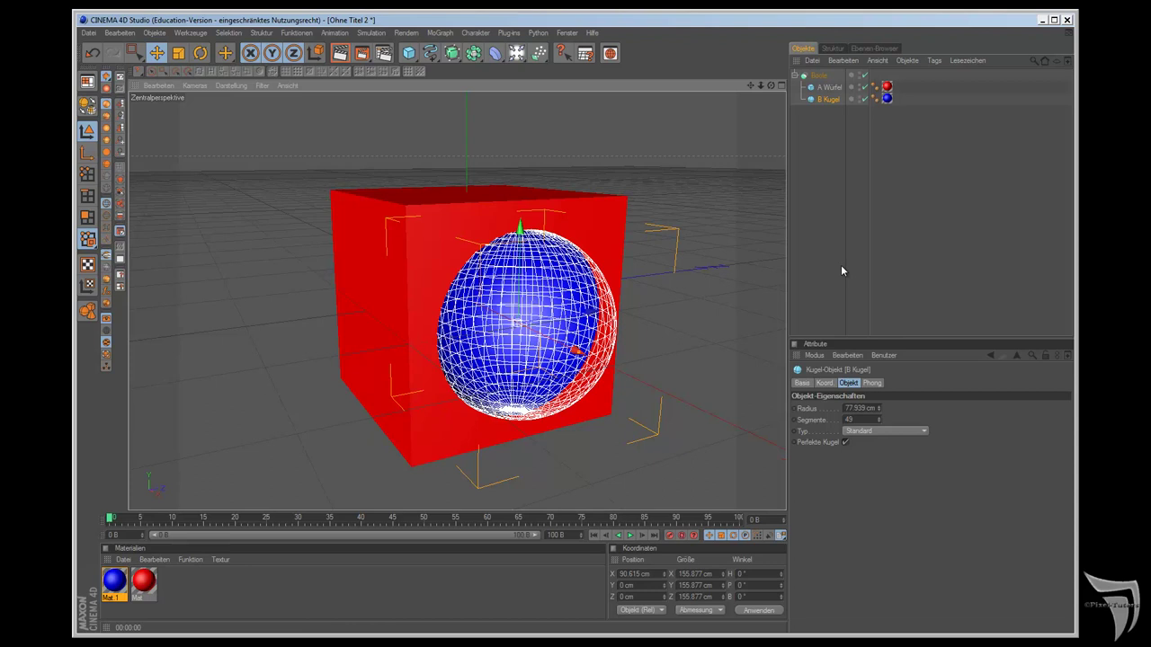
pyautogui.click(818, 75)
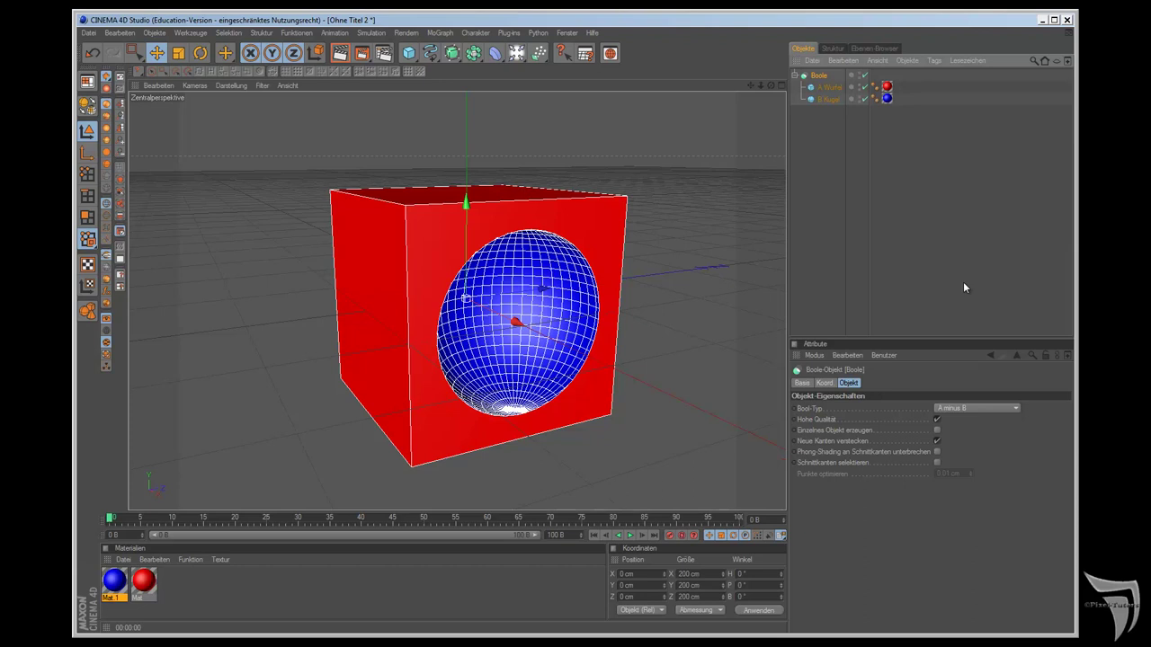
# Step: Move the red material tag onto Boole and delete the sphere's blue tag
pyautogui.moveTo(886, 86); pyautogui.dragTo(875, 74)
pyautogui.click(888, 99)
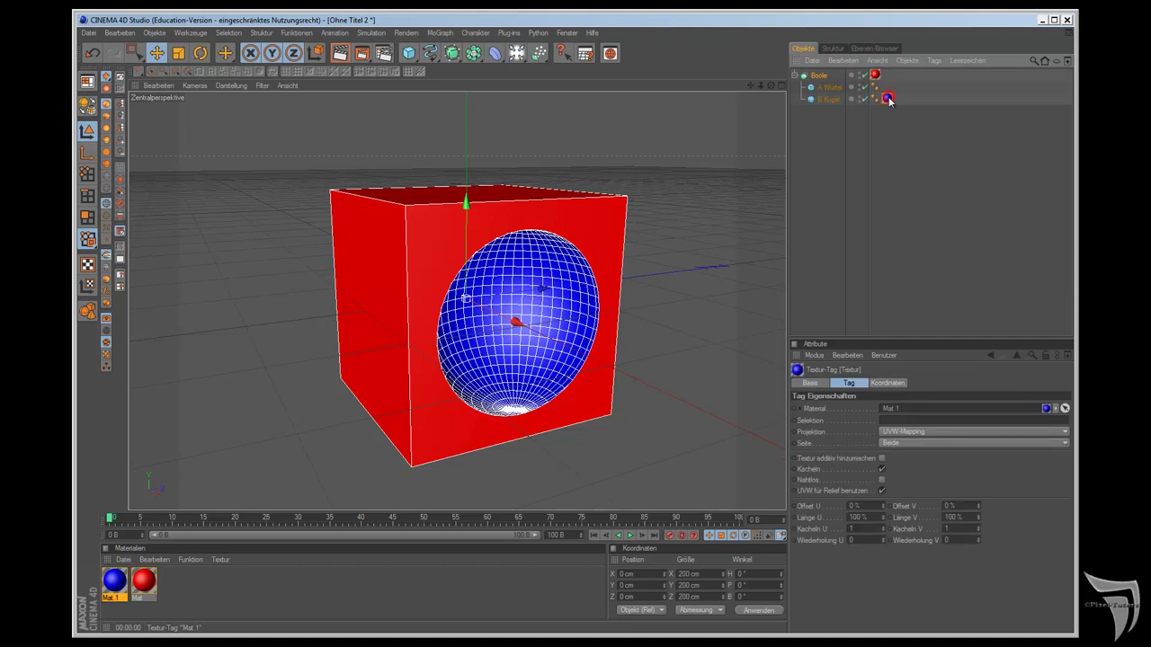
pyautogui.press('Delete')
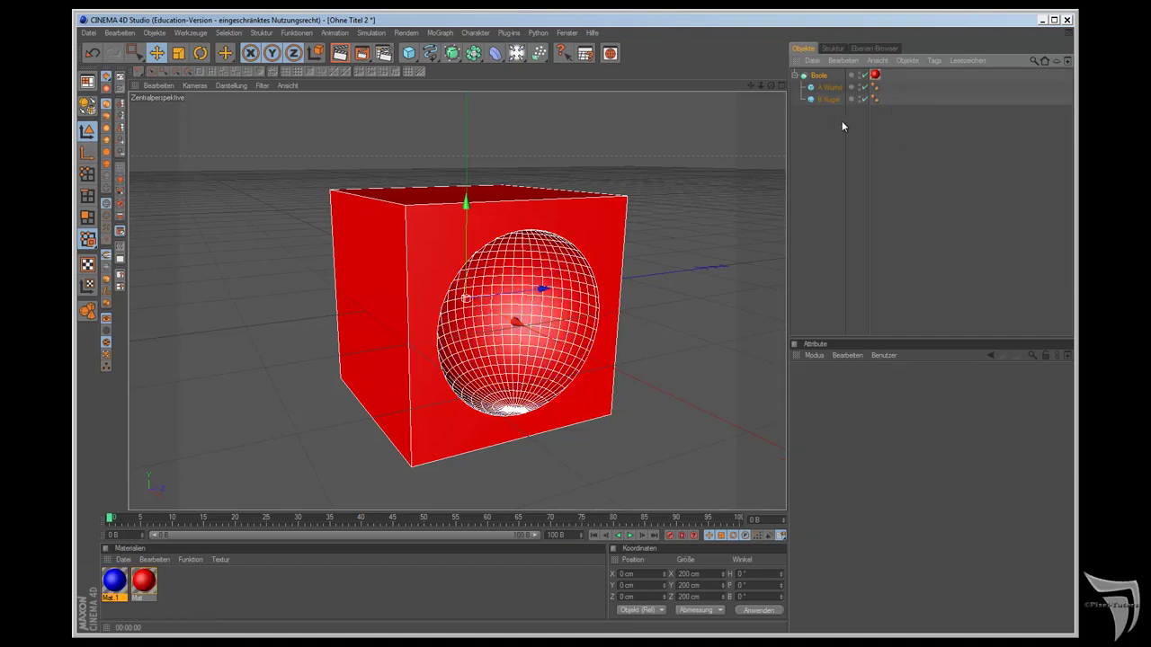
# Step: Select the Boole with all its children and make it editable with C
pyautogui.click(816, 76)
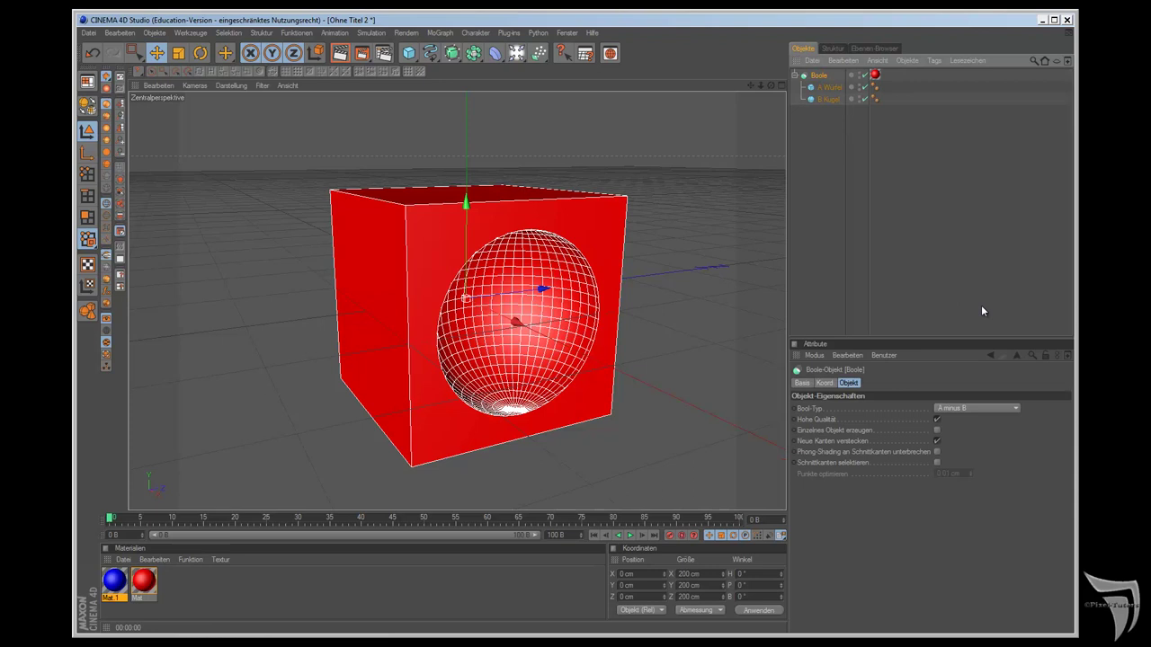
pyautogui.moveTo(872, 165); pyautogui.dragTo(815, 63)
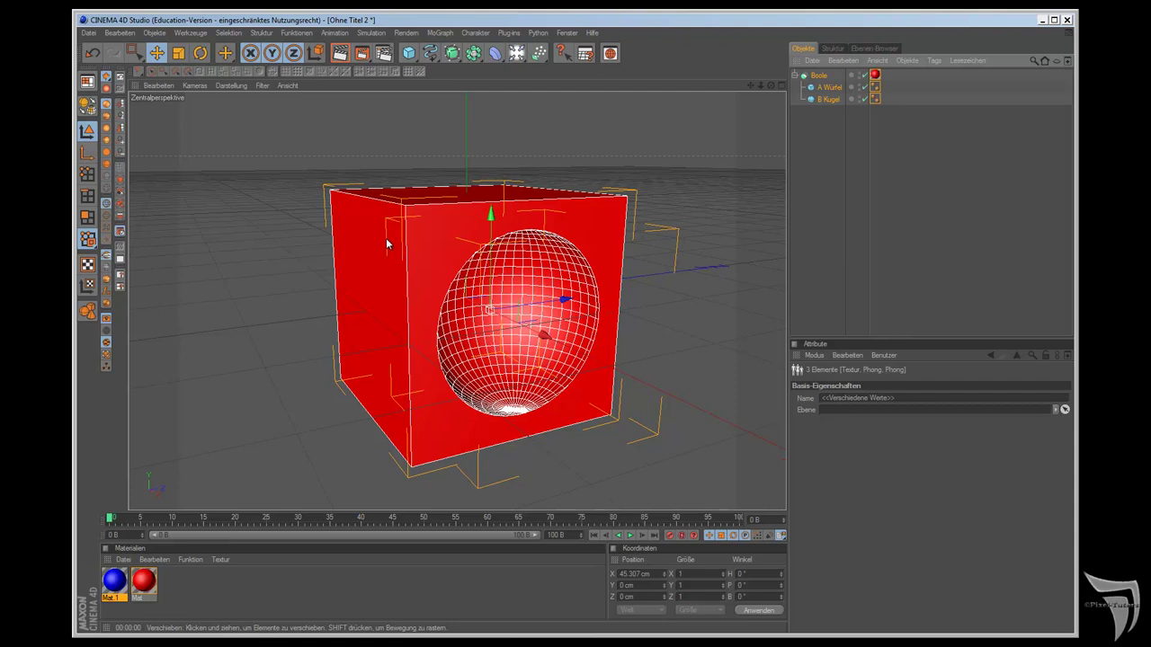
pyautogui.press('c')
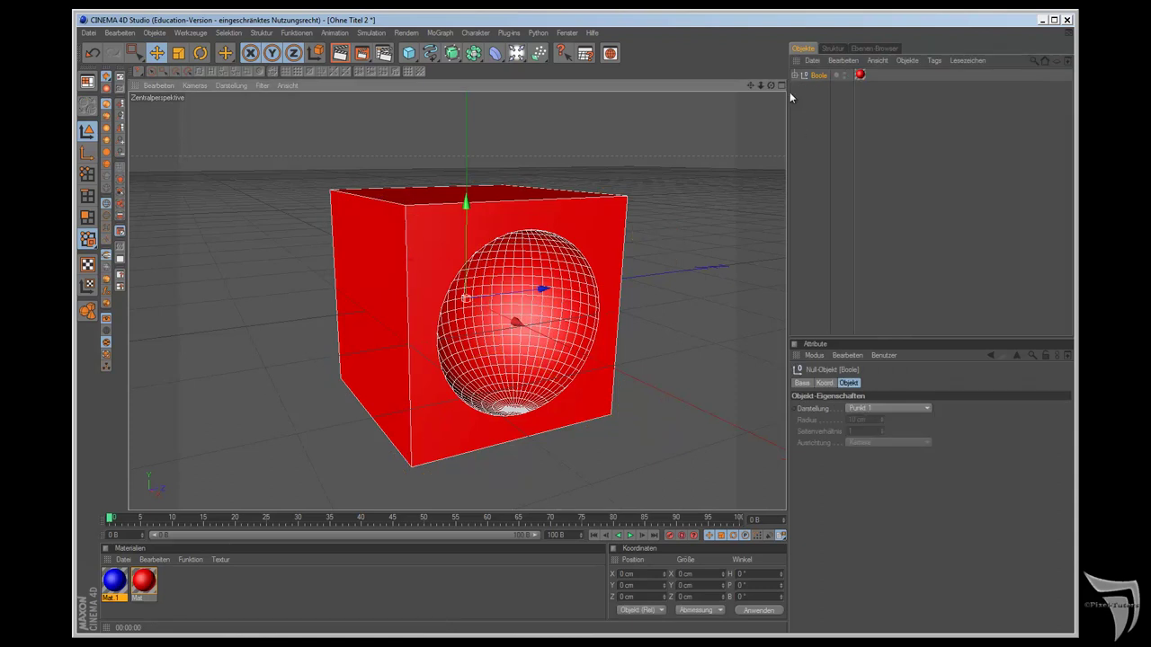
# Step: Select the Boole together with its children using Unterobjekte selektieren
pyautogui.click(795, 75)
pyautogui.click(795, 76)
pyautogui.click(795, 75)
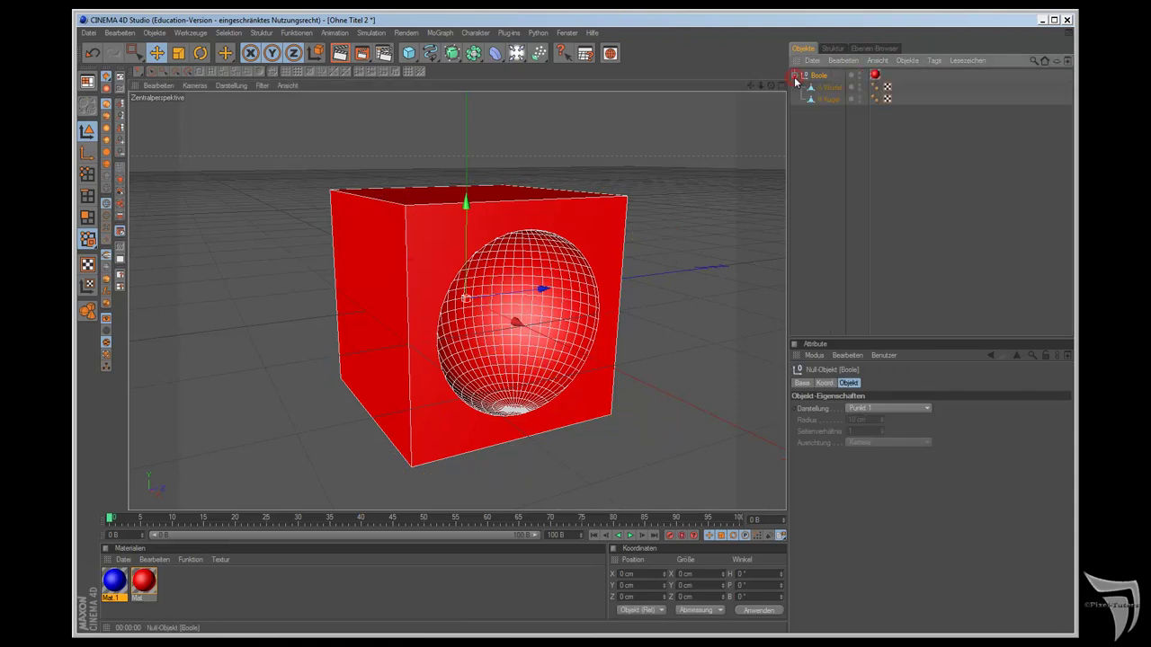
pyautogui.click(795, 76)
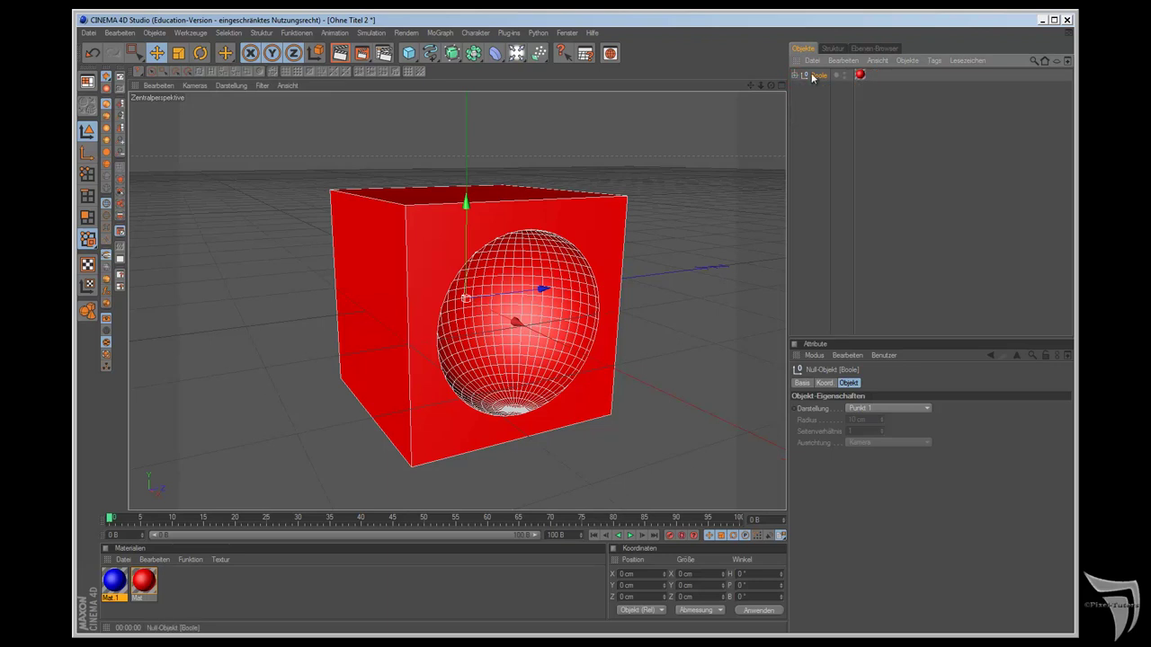
pyautogui.rightClick(812, 77)
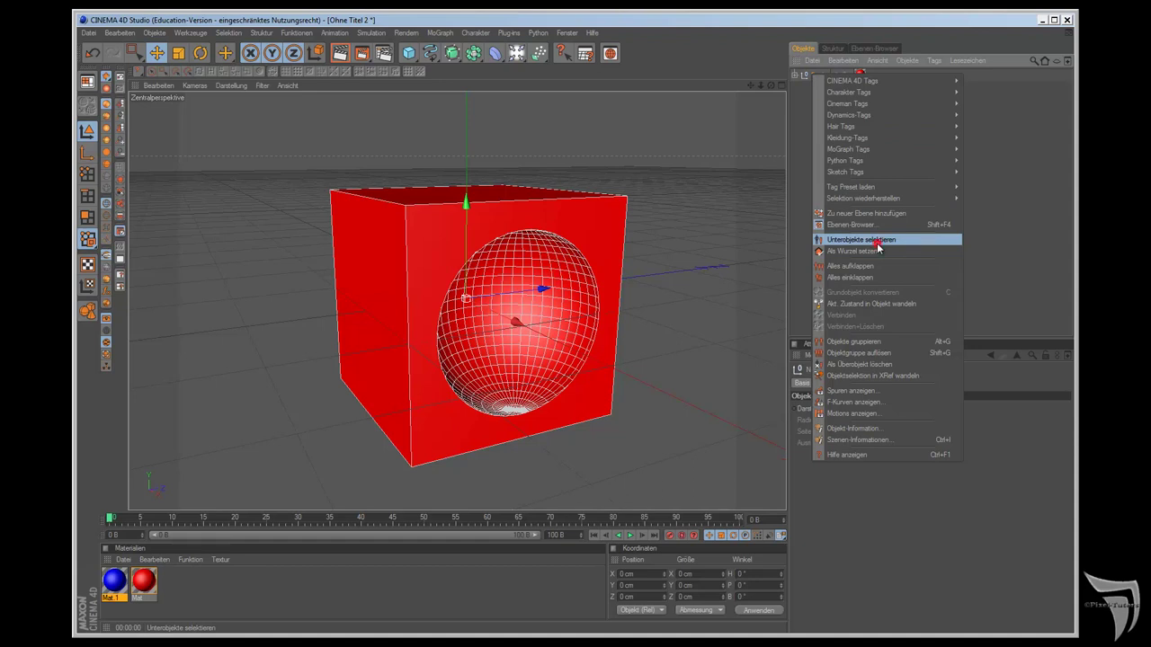
pyautogui.click(876, 248)
# Step: Connect the parts into the polygon object Boole.1 and delete the leftover Boole null
pyautogui.click(795, 76)
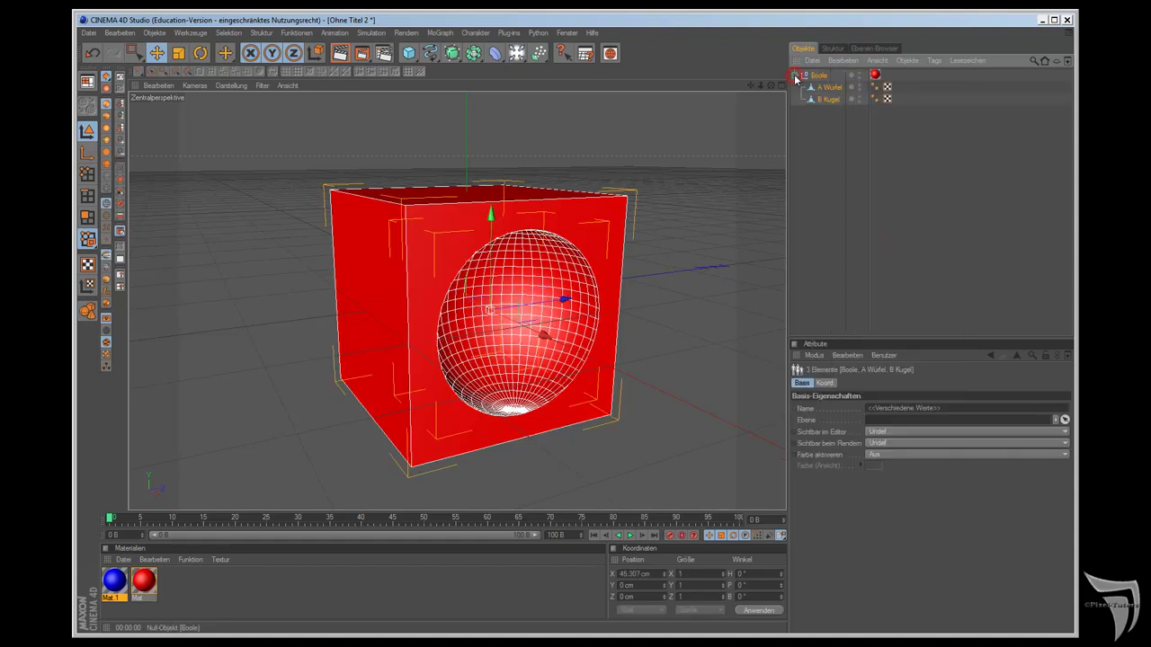
pyautogui.click(795, 76)
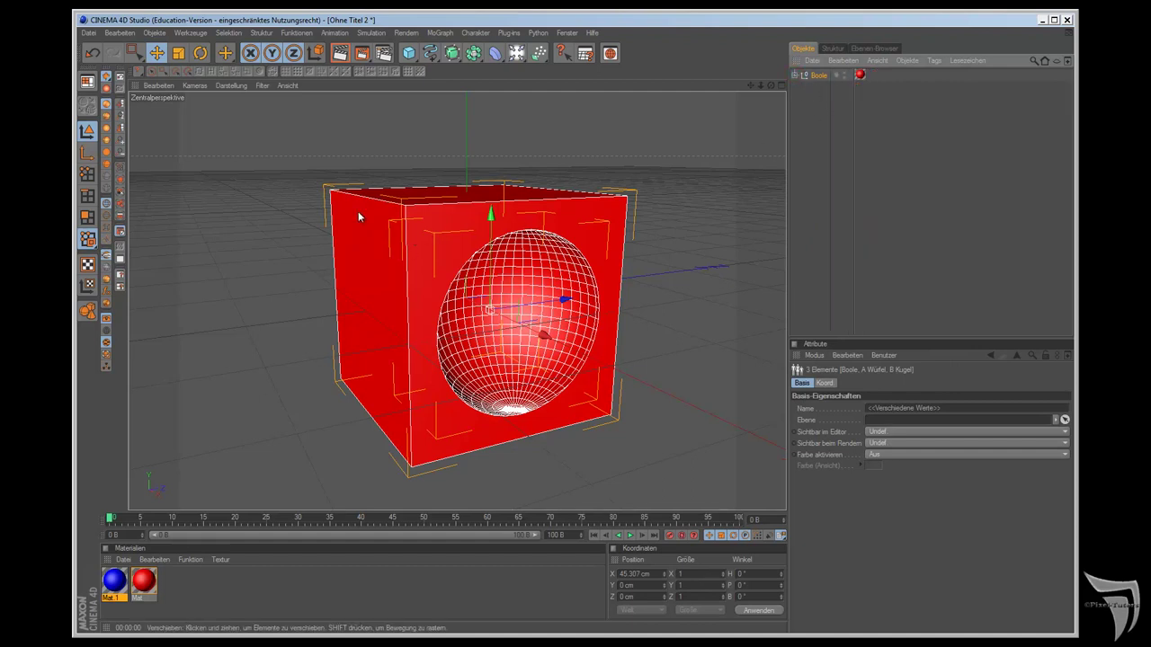
pyautogui.rightClick(815, 77)
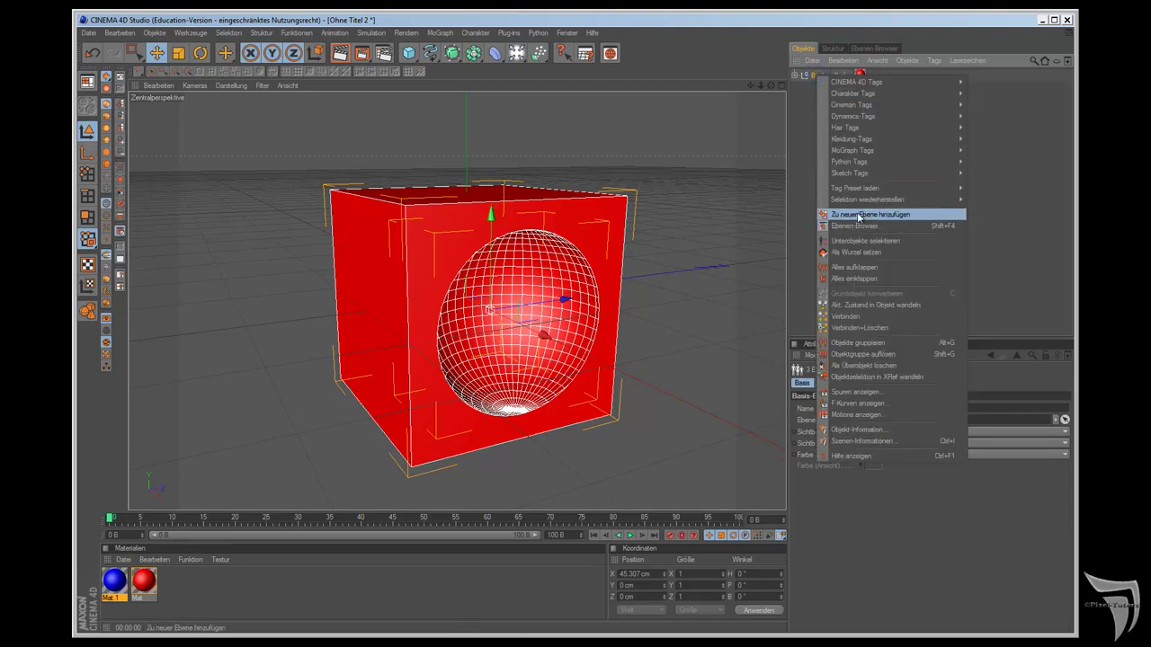
pyautogui.click(868, 317)
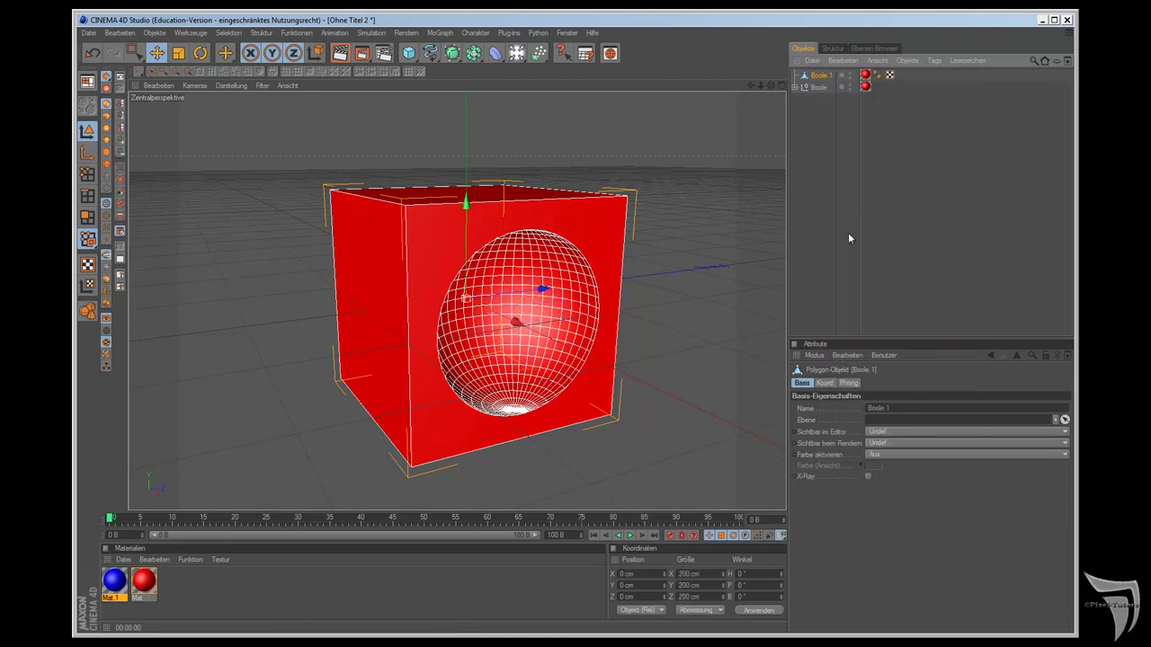
pyautogui.click(812, 88)
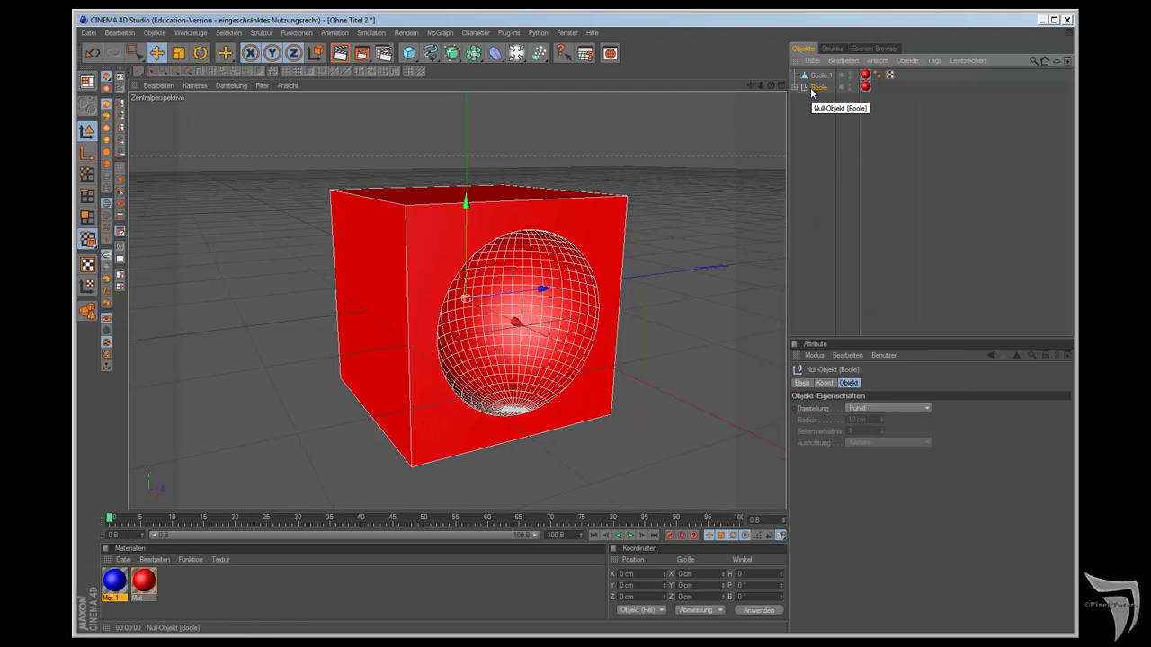
pyautogui.press('Delete')
pyautogui.click(818, 75)
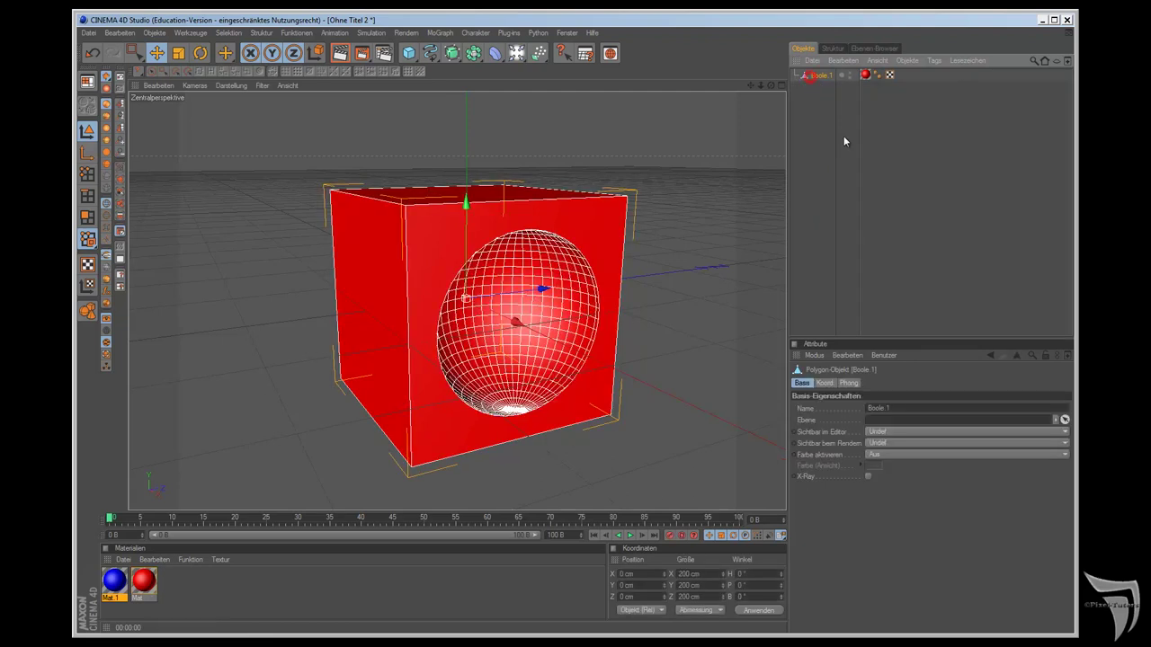
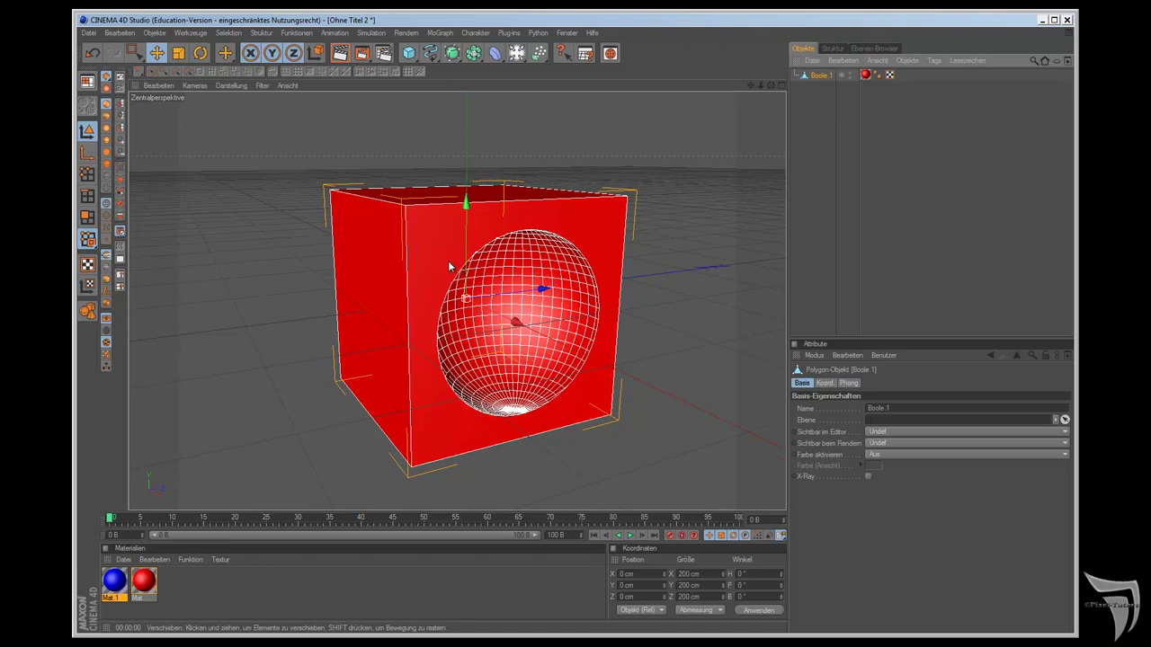
# Step: Undo to the live Boole of cube minus sphere, then enable single-object output and cut-edge selection
pyautogui.click(87, 196)
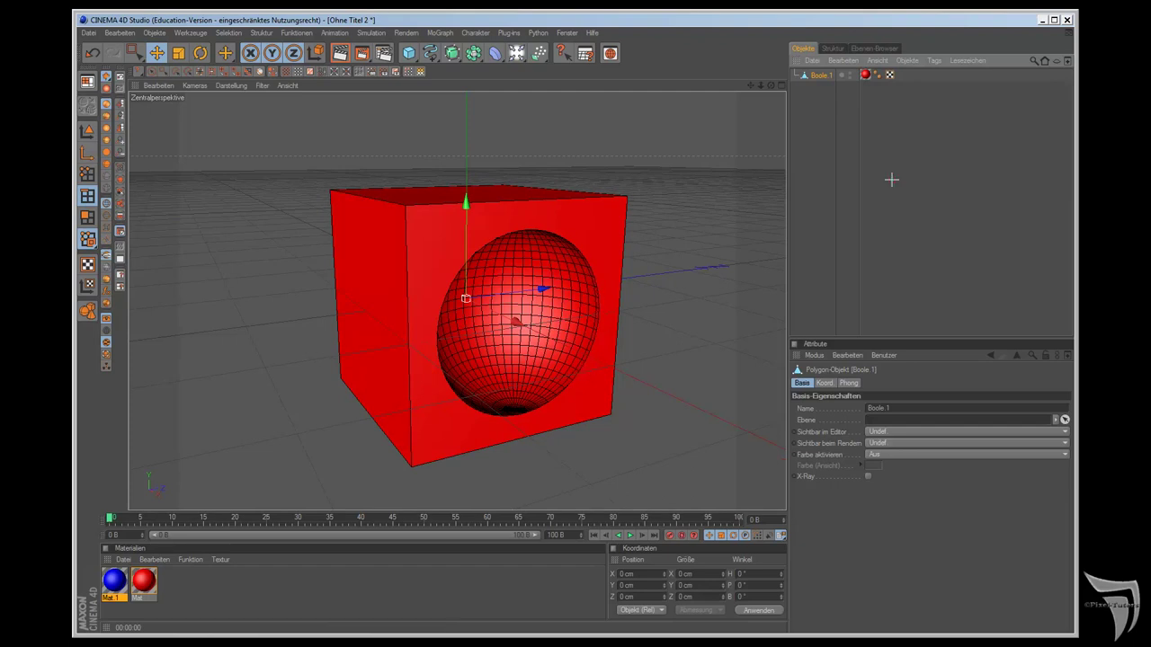
pyautogui.click(897, 178)
pyautogui.hotkey('ctrl', 'z')
pyautogui.hotkey('ctrl', 'z')
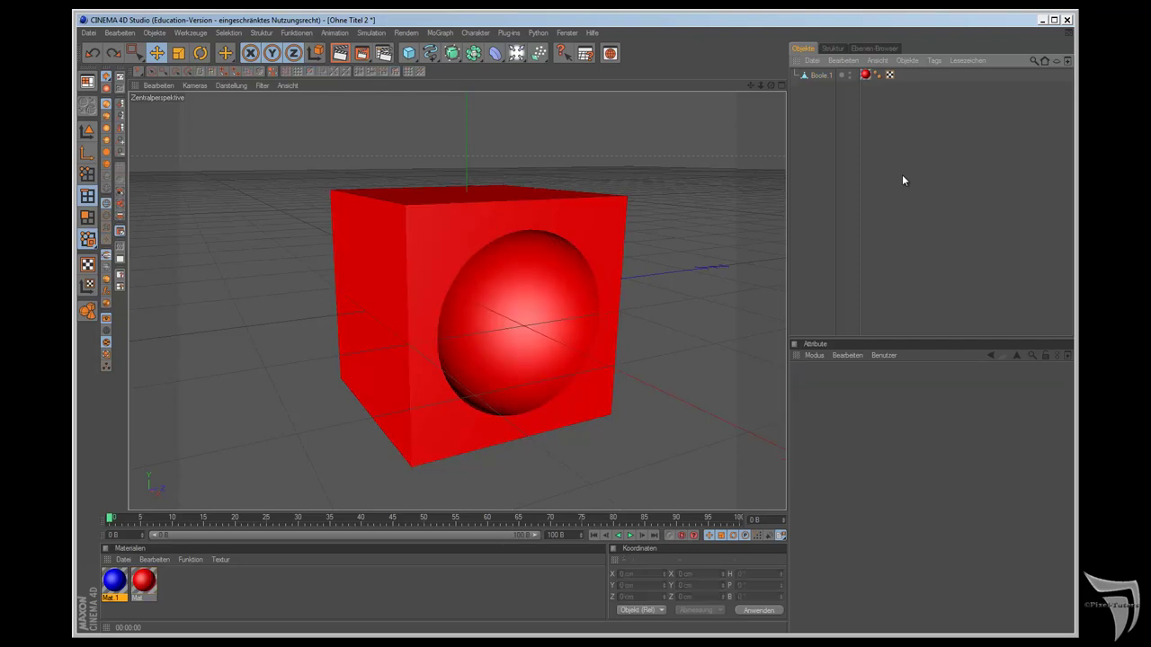
pyautogui.hotkey('ctrl', 'z')
pyautogui.hotkey('ctrl', 'z')
pyautogui.hotkey('ctrl', 'z')
pyautogui.hotkey('ctrl', 'z')
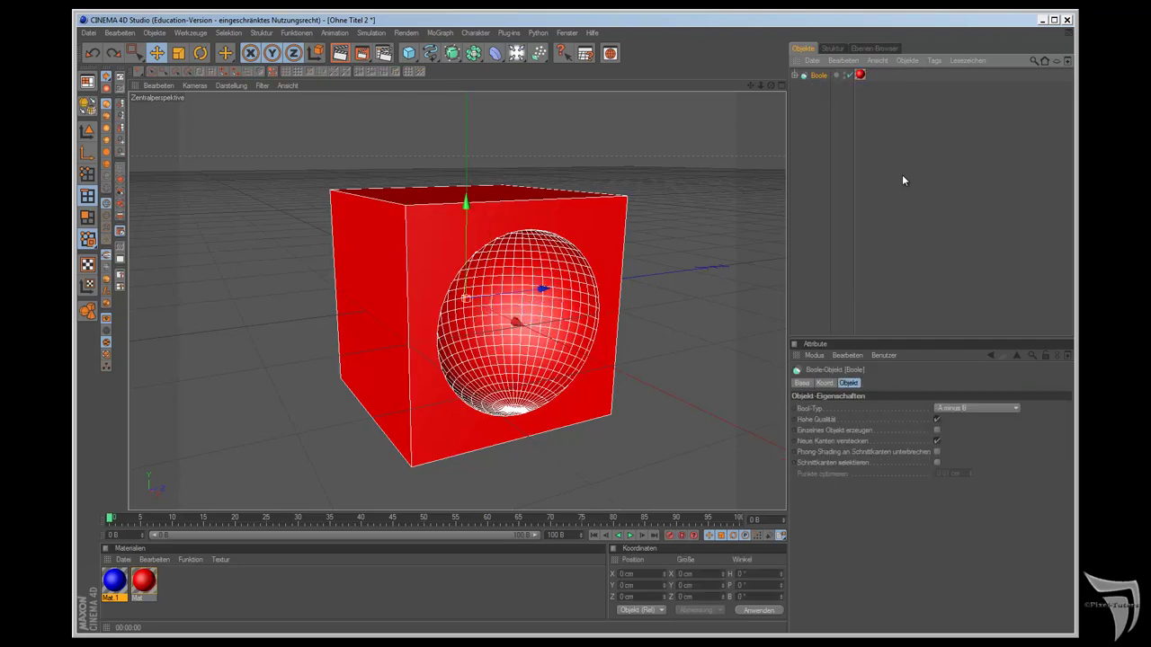
pyautogui.click(794, 75)
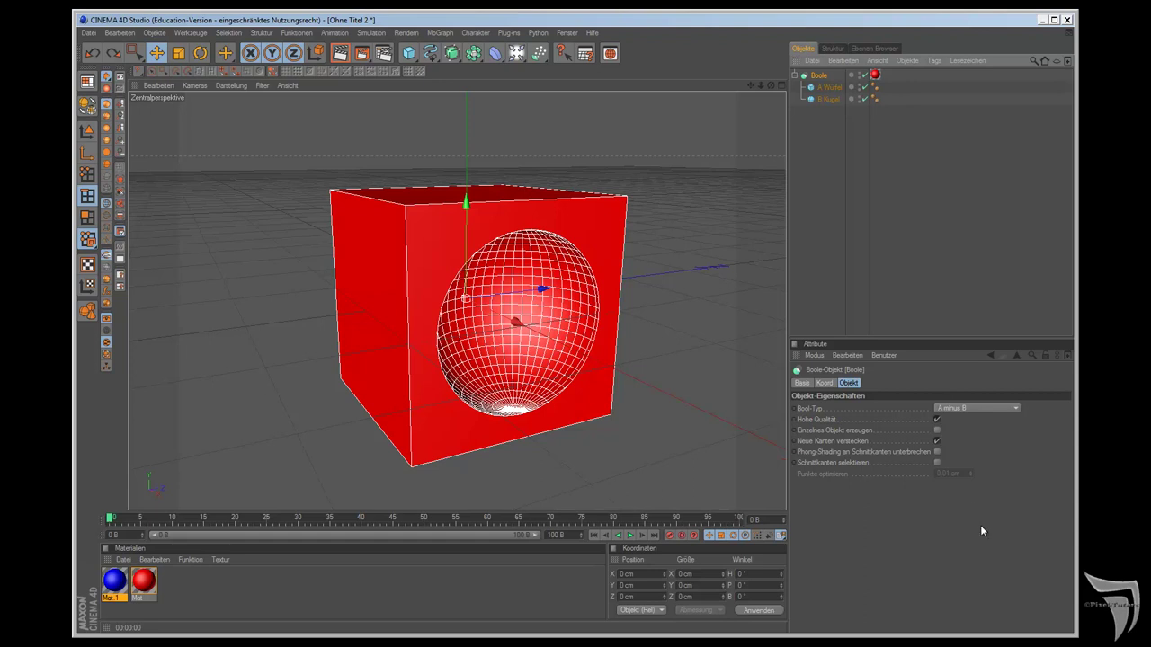
pyautogui.click(937, 430)
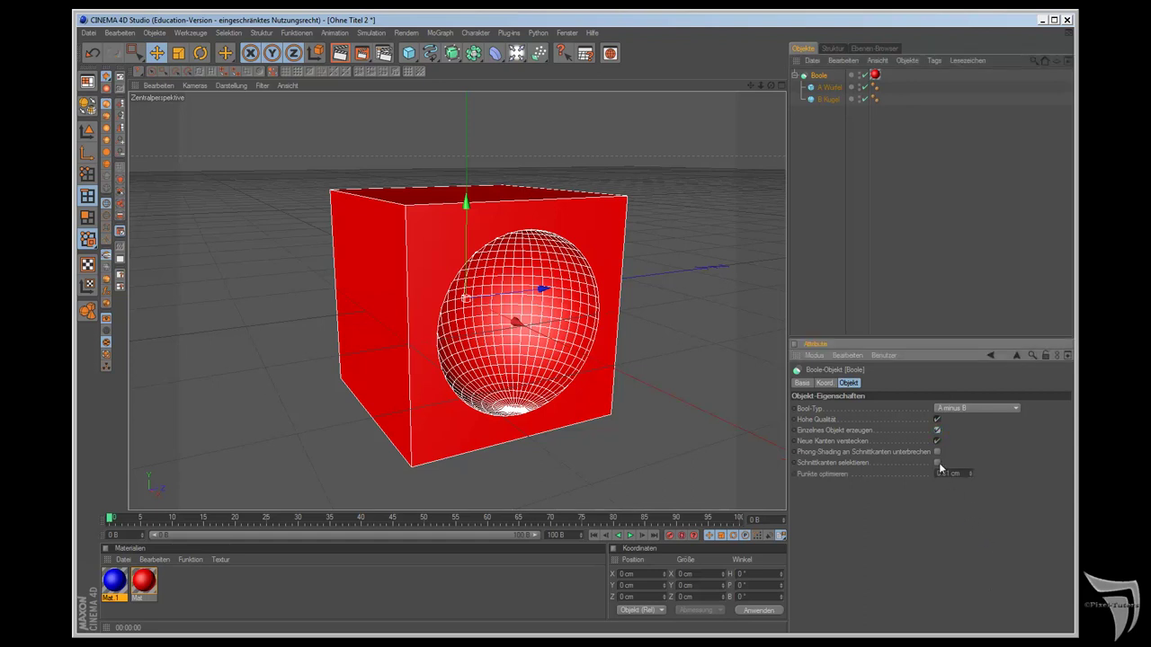
pyautogui.click(938, 463)
# Step: Select the Boole's children, convert it with C into one polygon object, and zoom in on the cut
pyautogui.rightClick(818, 77)
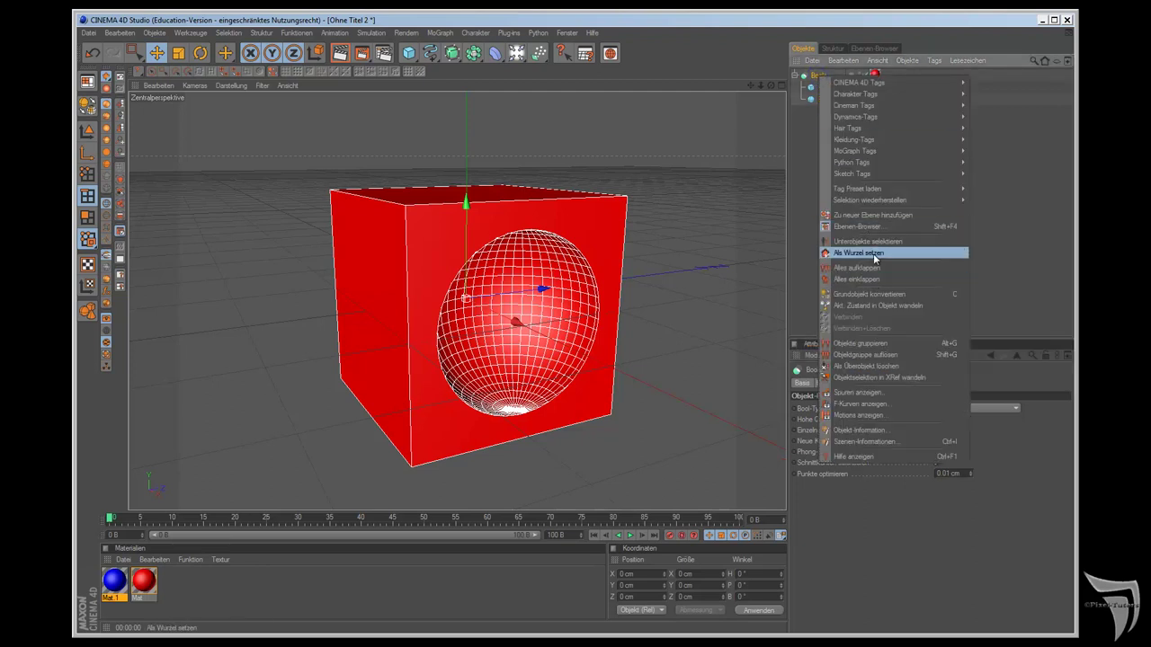
pyautogui.click(877, 241)
pyautogui.rightClick(814, 79)
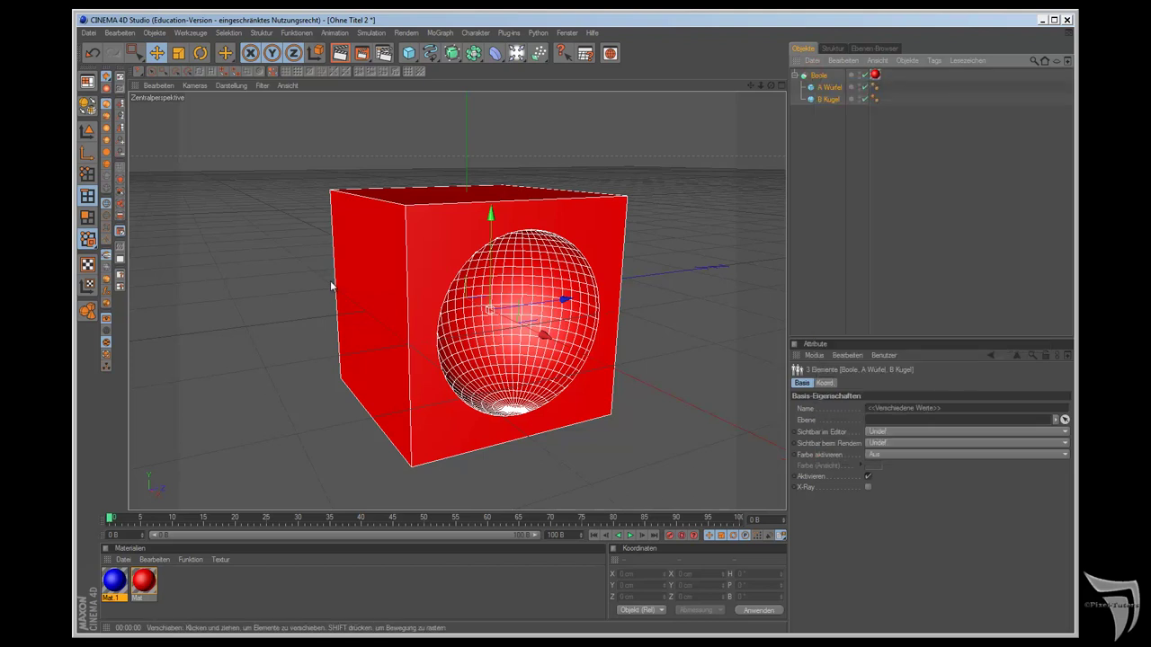
pyautogui.press('c')
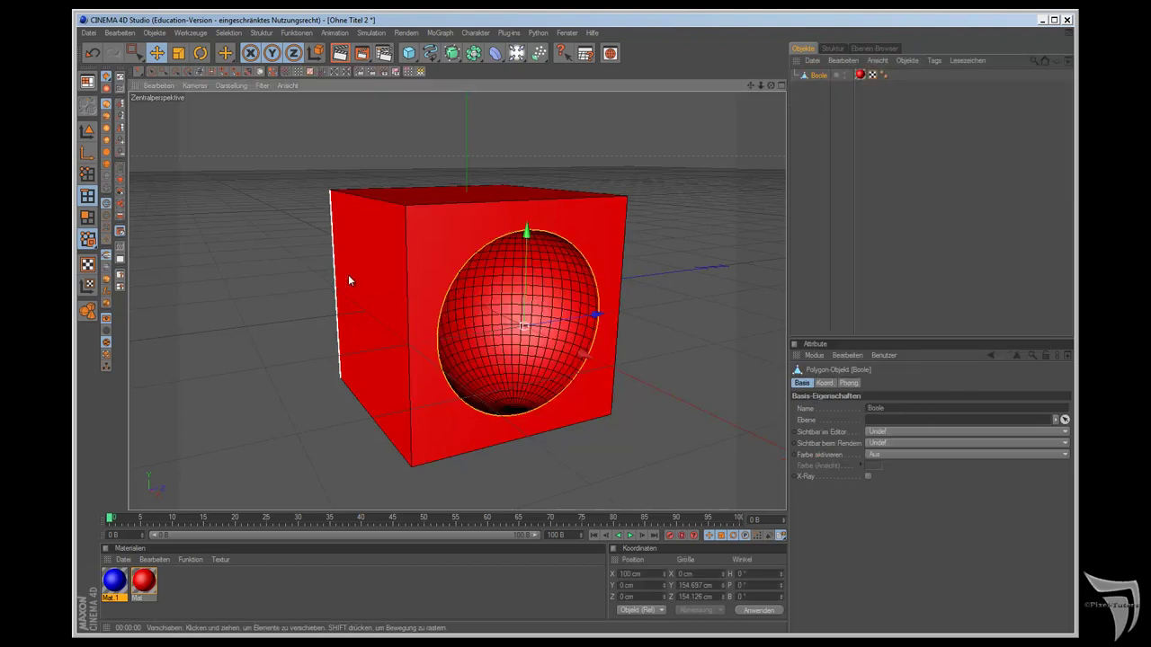
pyautogui.click(821, 77)
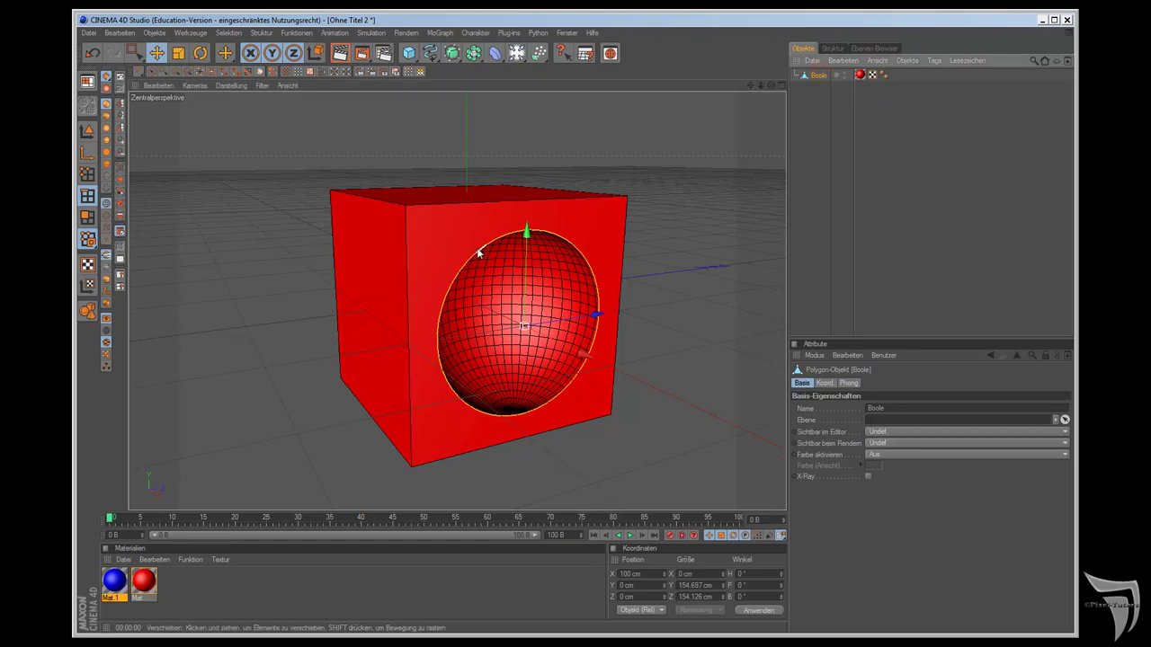
pyautogui.scroll(2, 694, 353)
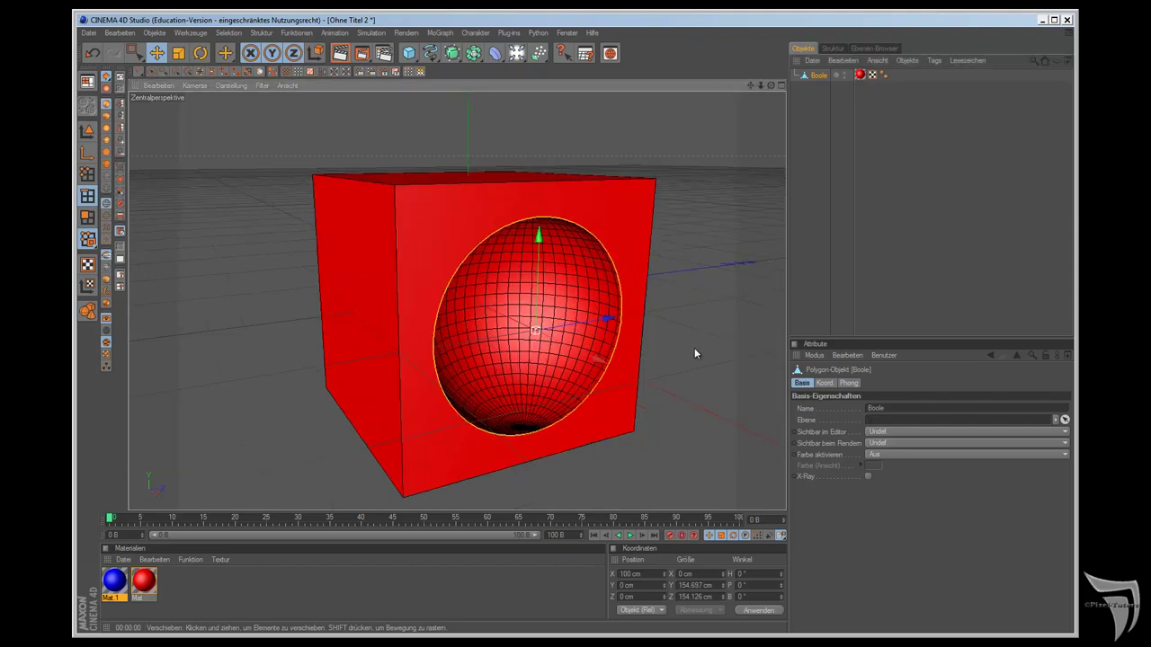
pyautogui.scroll(2, 694, 351)
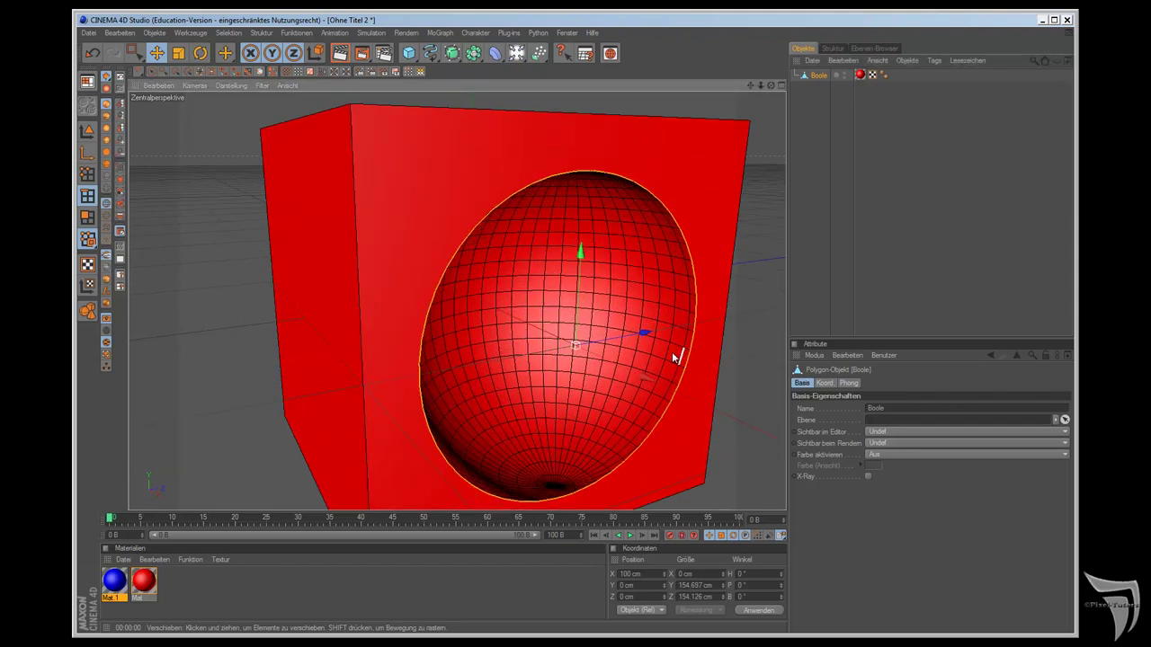
# Step: Bevel the sink rim edges with a Konvex profile and 4 subdivisions
pyautogui.click(262, 33)
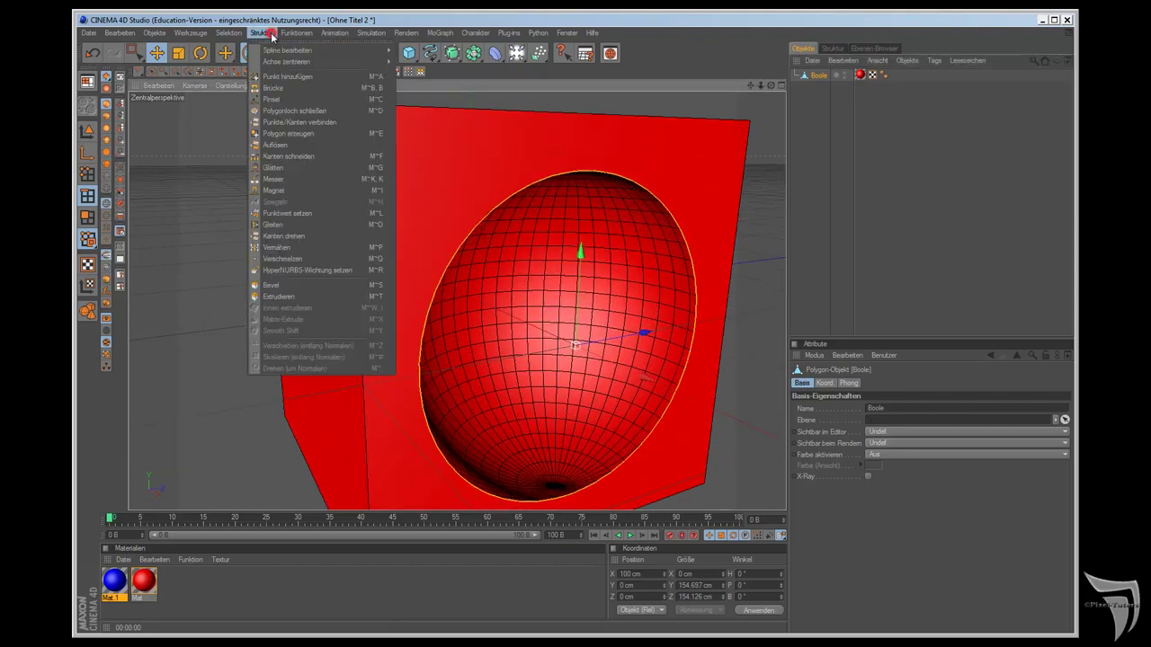
pyautogui.click(304, 287)
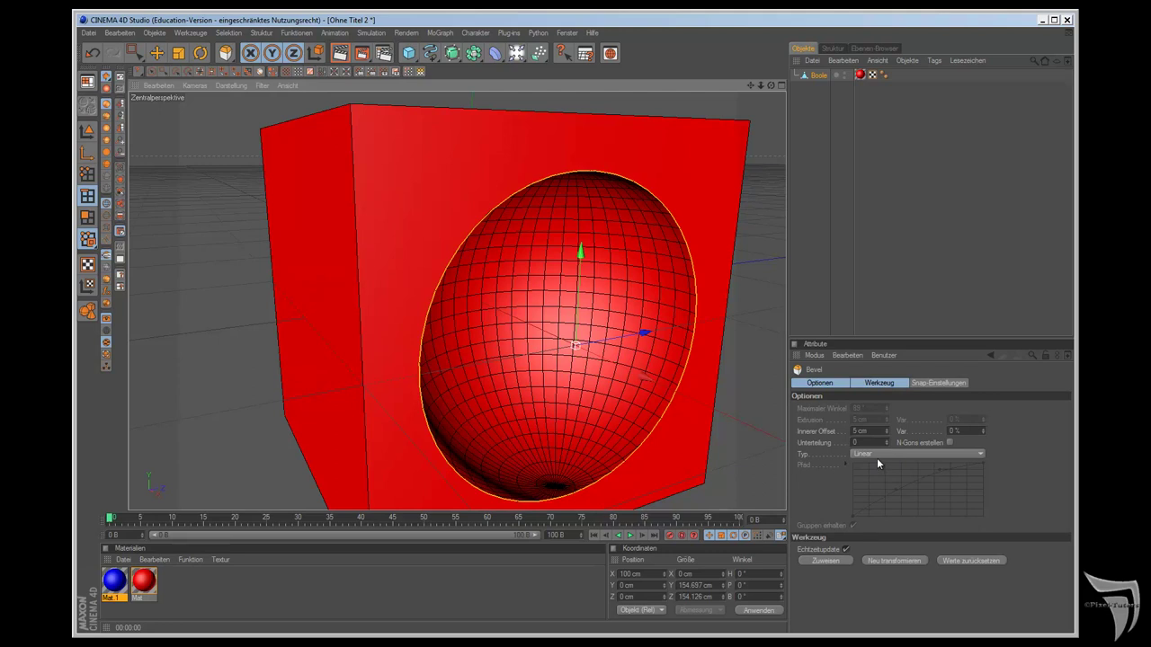
pyautogui.click(877, 455)
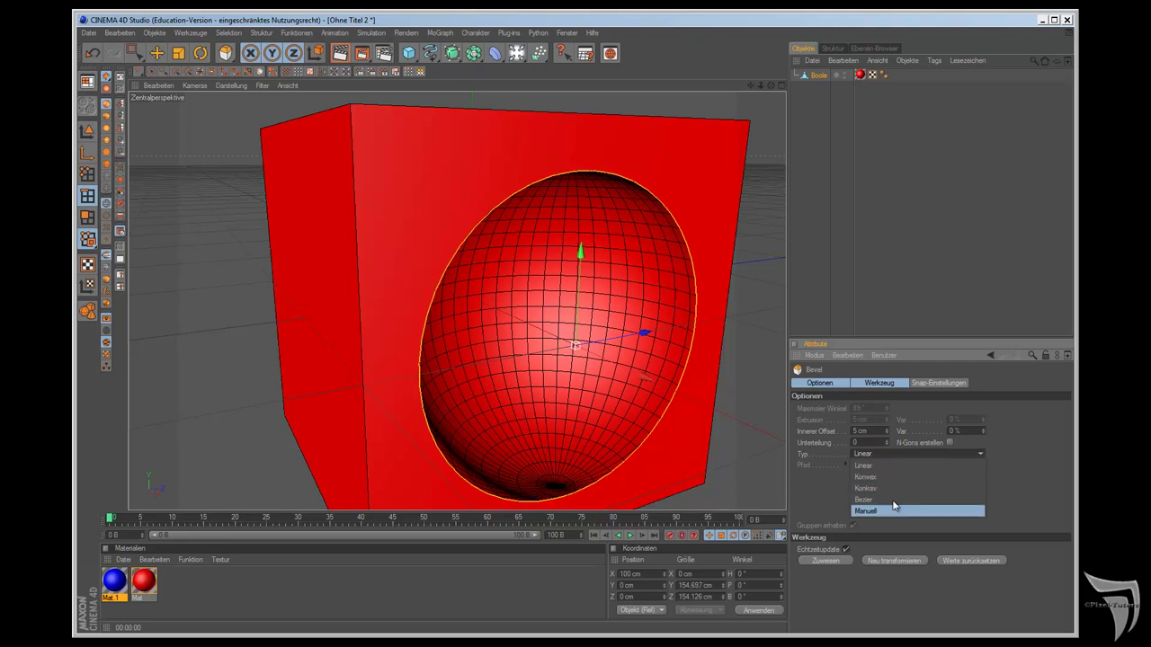
pyautogui.click(892, 478)
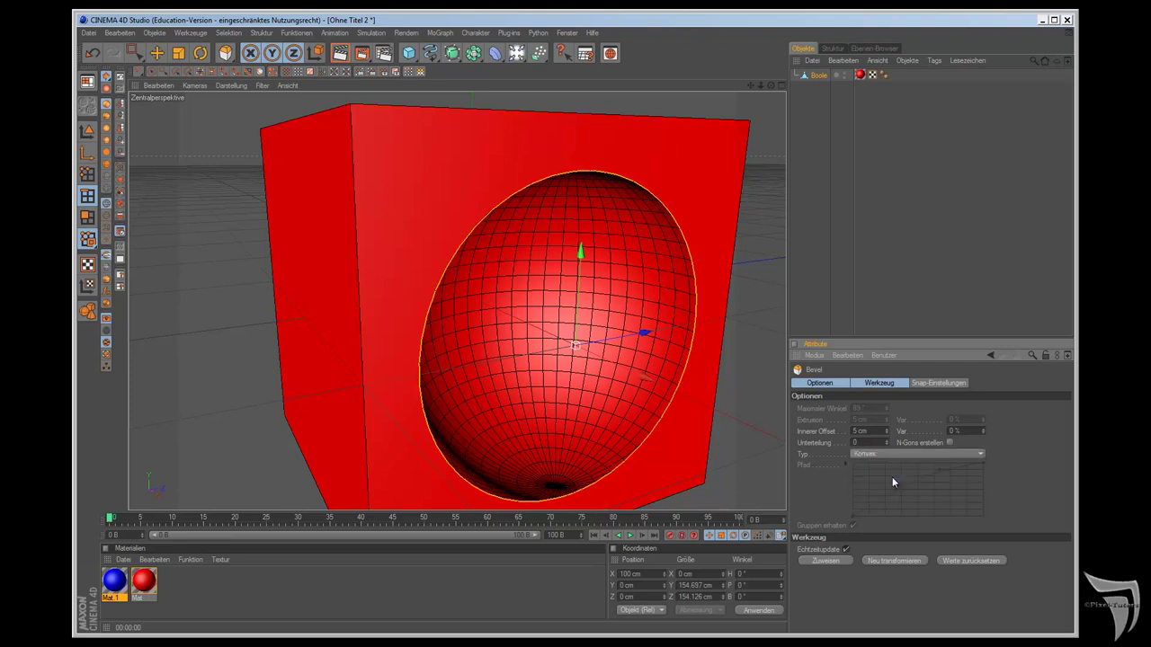
pyautogui.click(868, 442)
pyautogui.write('4')
pyautogui.click(827, 559)
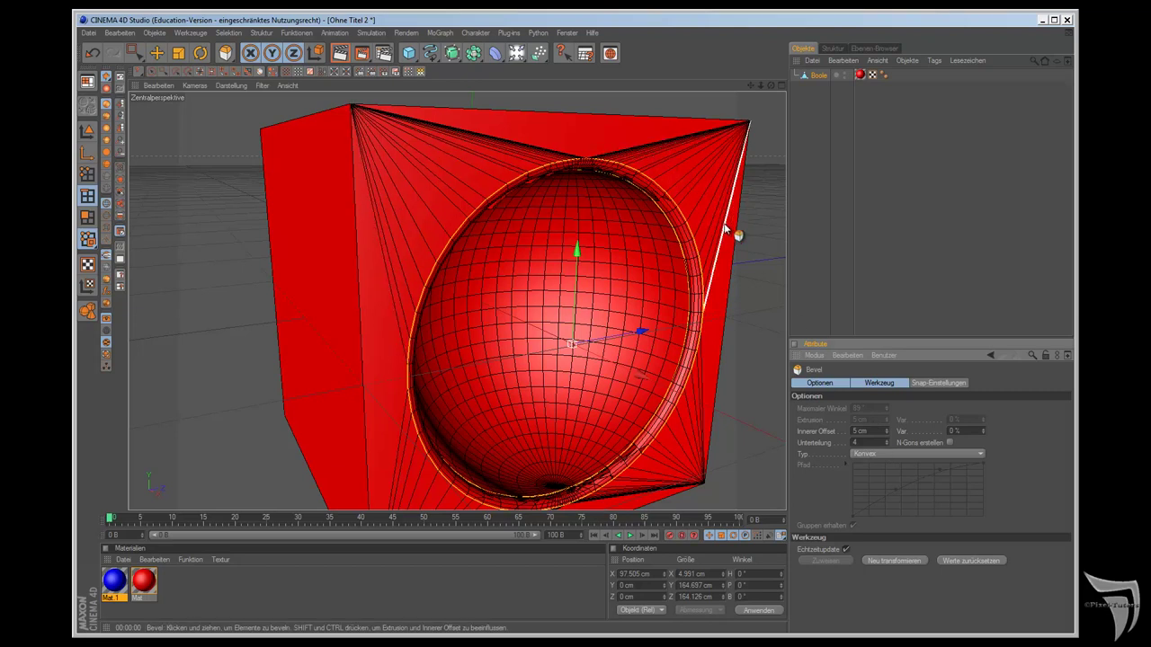
# Step: Enable n-gon bevel faces and increase the bevel subdivisions
pyautogui.click(950, 443)
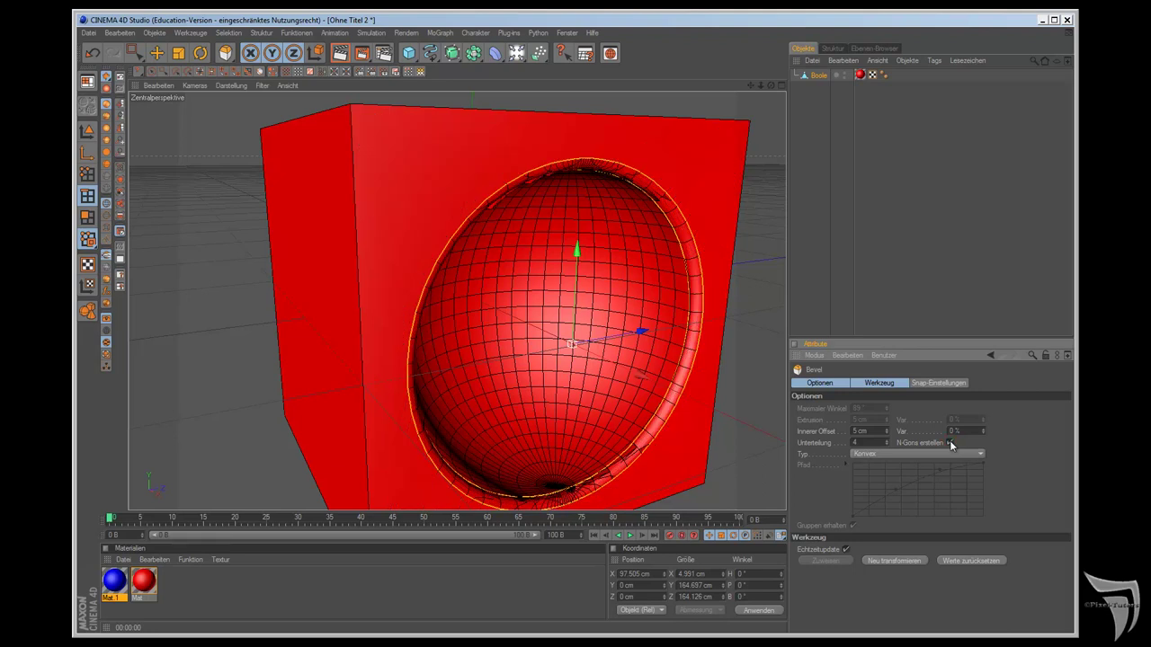
pyautogui.click(950, 443)
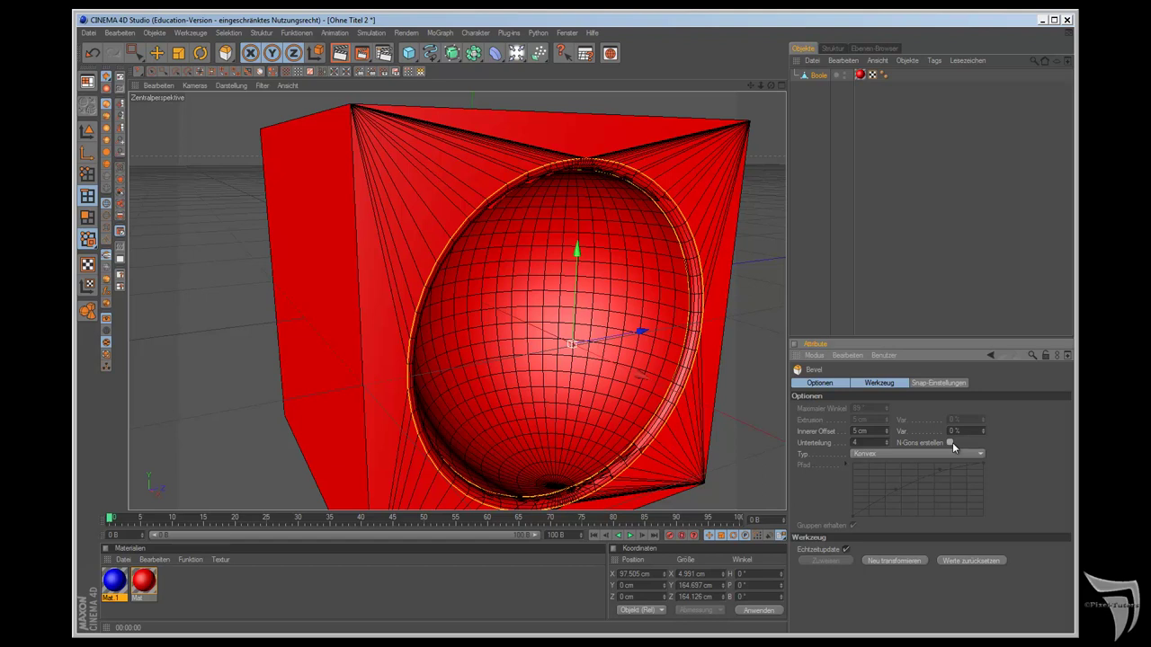
pyautogui.click(950, 442)
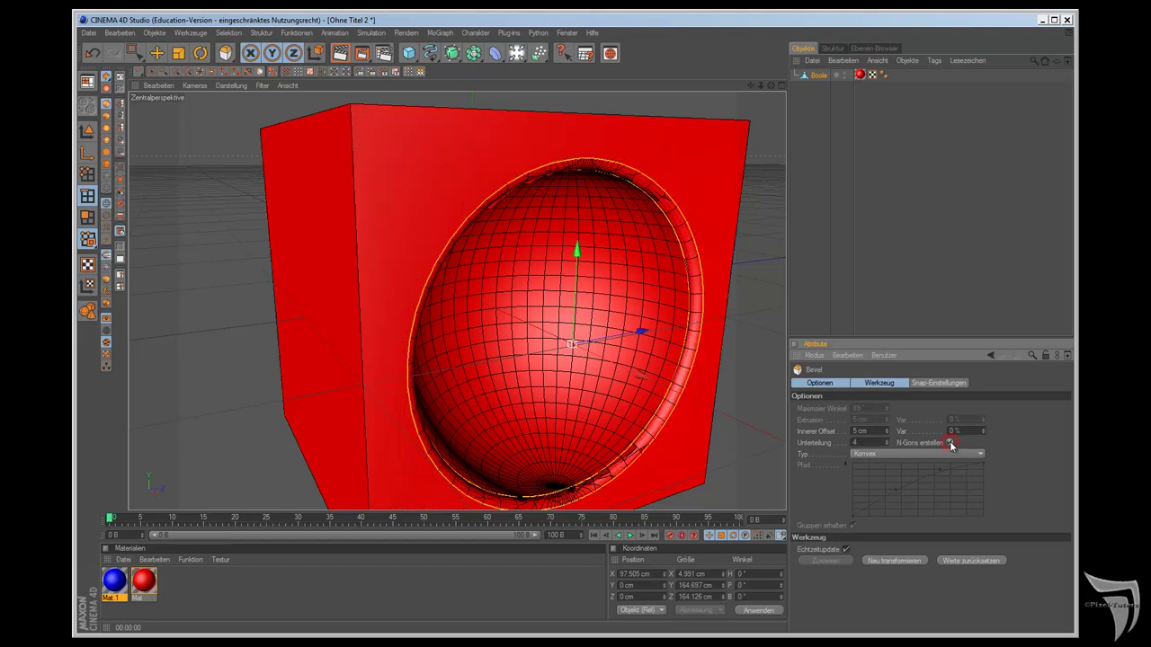
pyautogui.click(888, 446)
pyautogui.click(887, 445)
pyautogui.click(888, 446)
pyautogui.click(888, 445)
pyautogui.keyDown('shift'); pyautogui.click(887, 441); pyautogui.keyUp('shift')
# Step: Set the bevel's inner offset to about 4.29 cm and check it in a render preview
pyautogui.click(888, 434)
pyautogui.moveTo(887, 436); pyautogui.dragTo(889, 444)
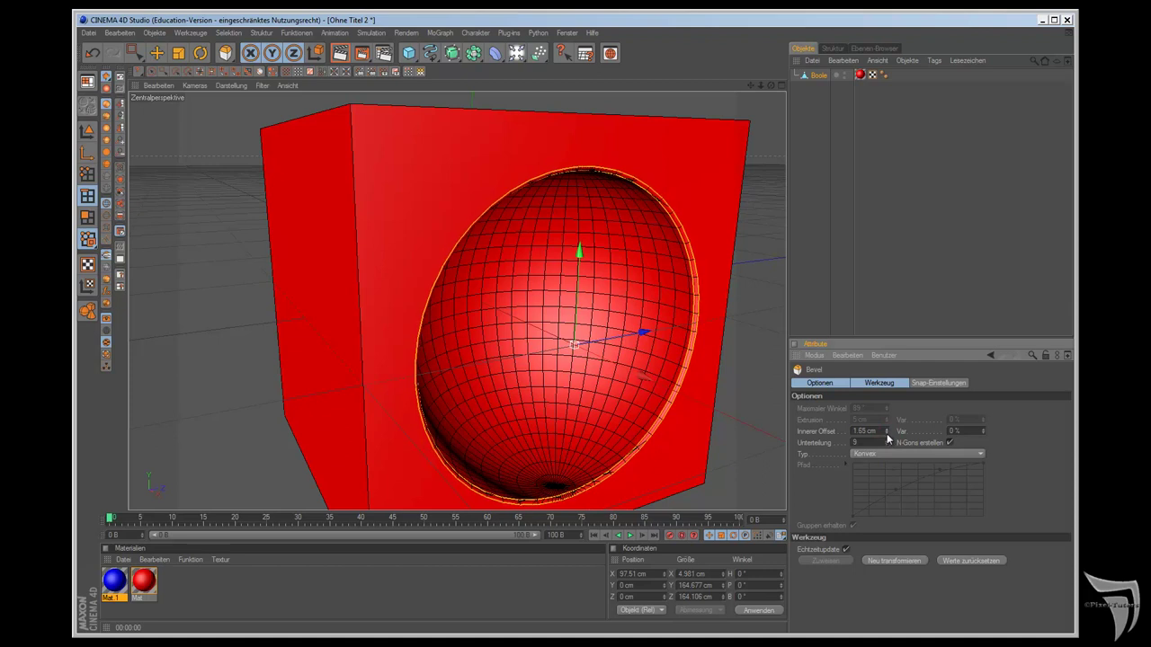
pyautogui.click(340, 54)
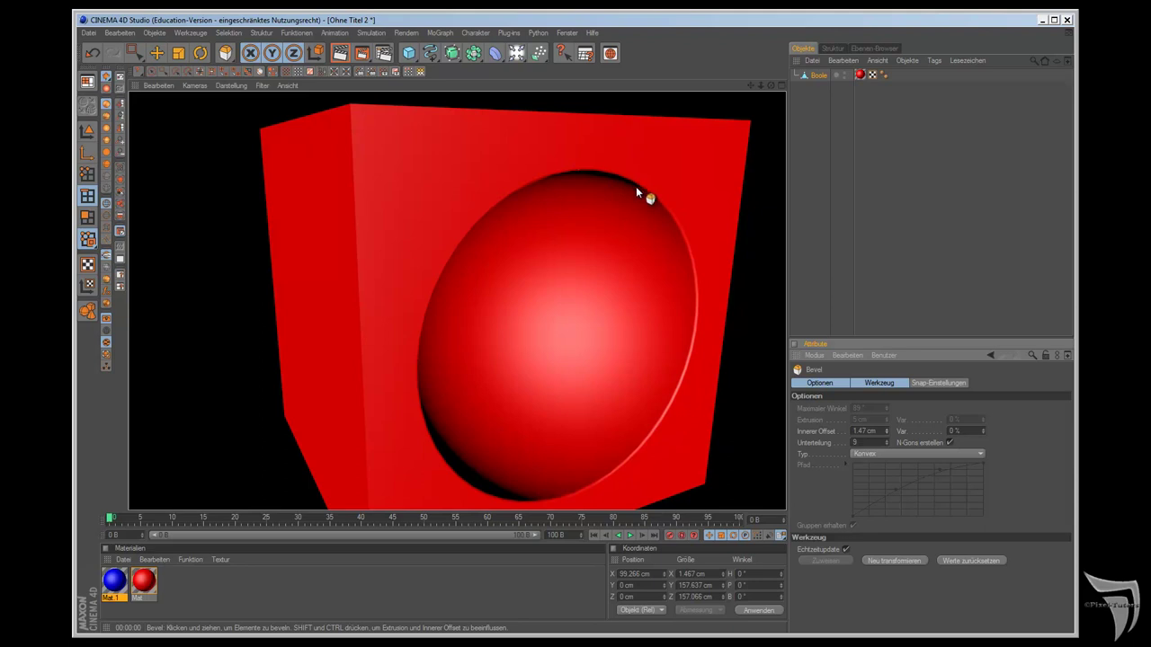
pyautogui.moveTo(886, 431)
pyautogui.mouseDown()
pyautogui.moveTo(884, 468)
pyautogui.moveTo(888, 446)
pyautogui.mouseUp()
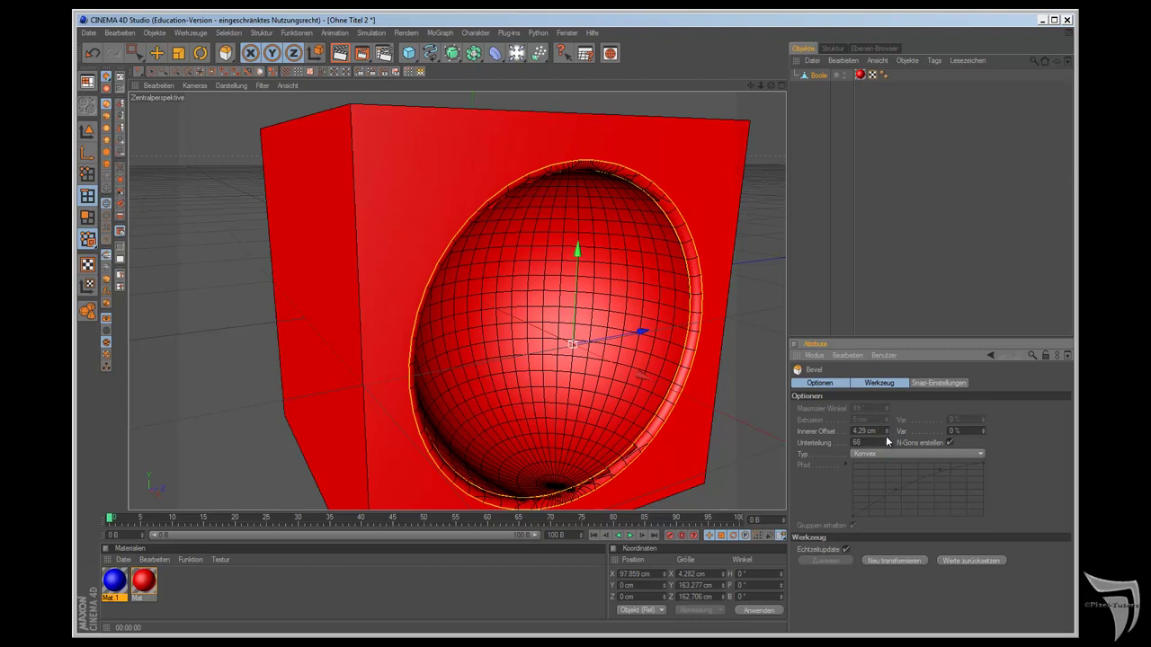
# Step: Test the bevel with triangulated faces and one subdivision using render previews
pyautogui.click(340, 53)
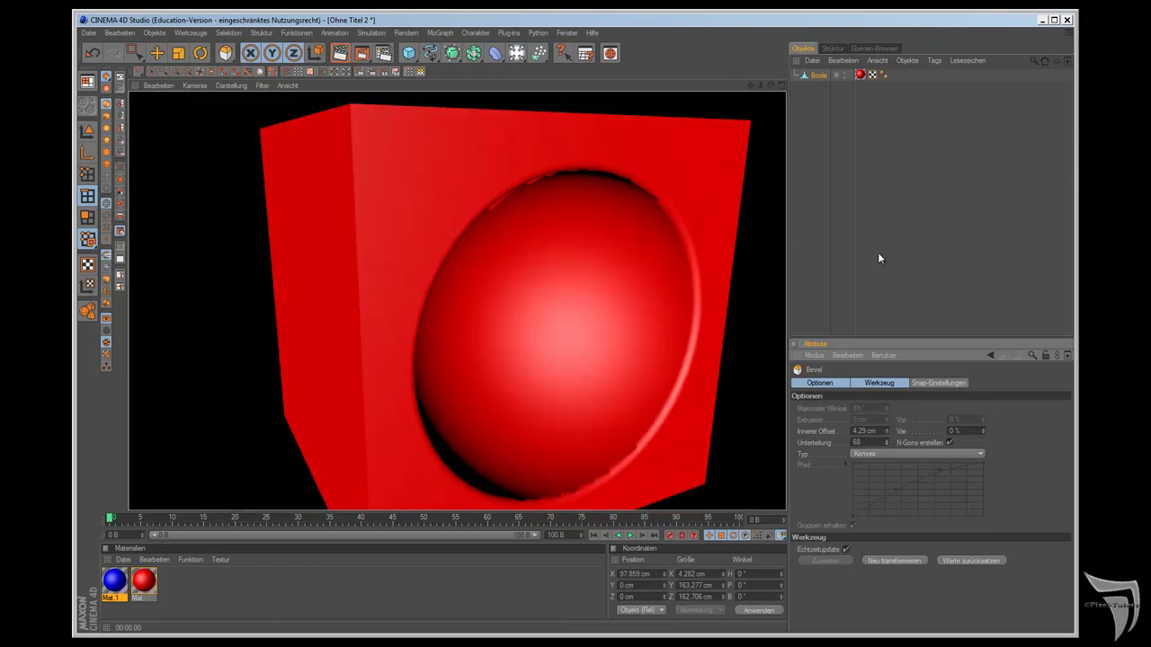
pyautogui.click(949, 443)
pyautogui.moveTo(890, 444); pyautogui.dragTo(887, 448)
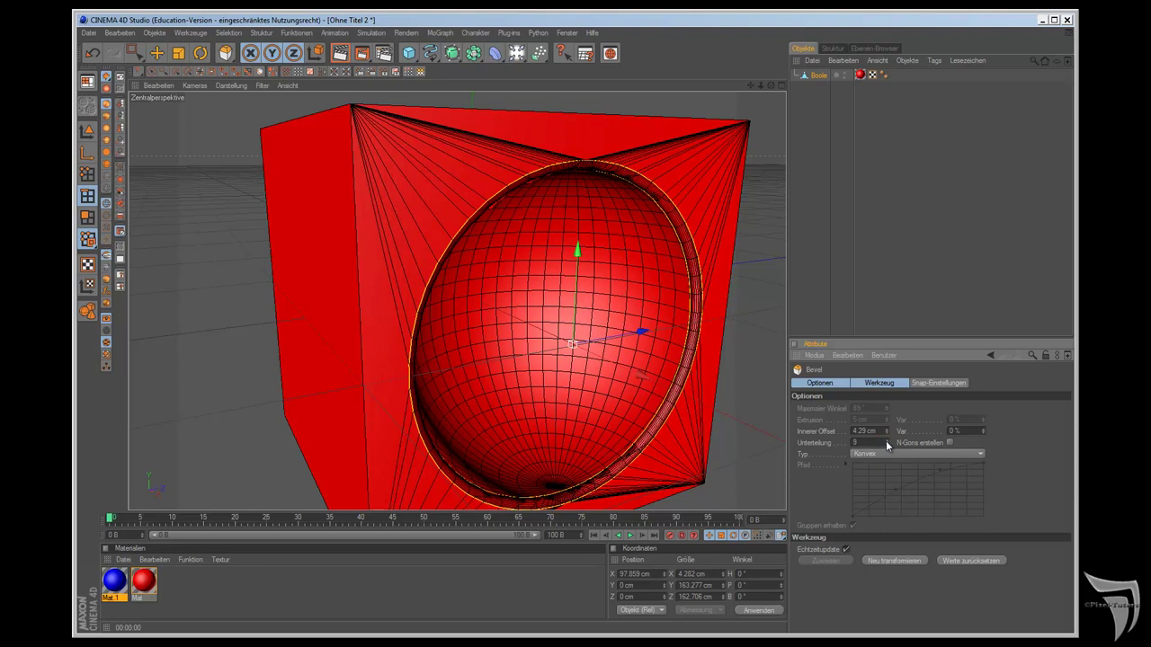
pyautogui.click(343, 50)
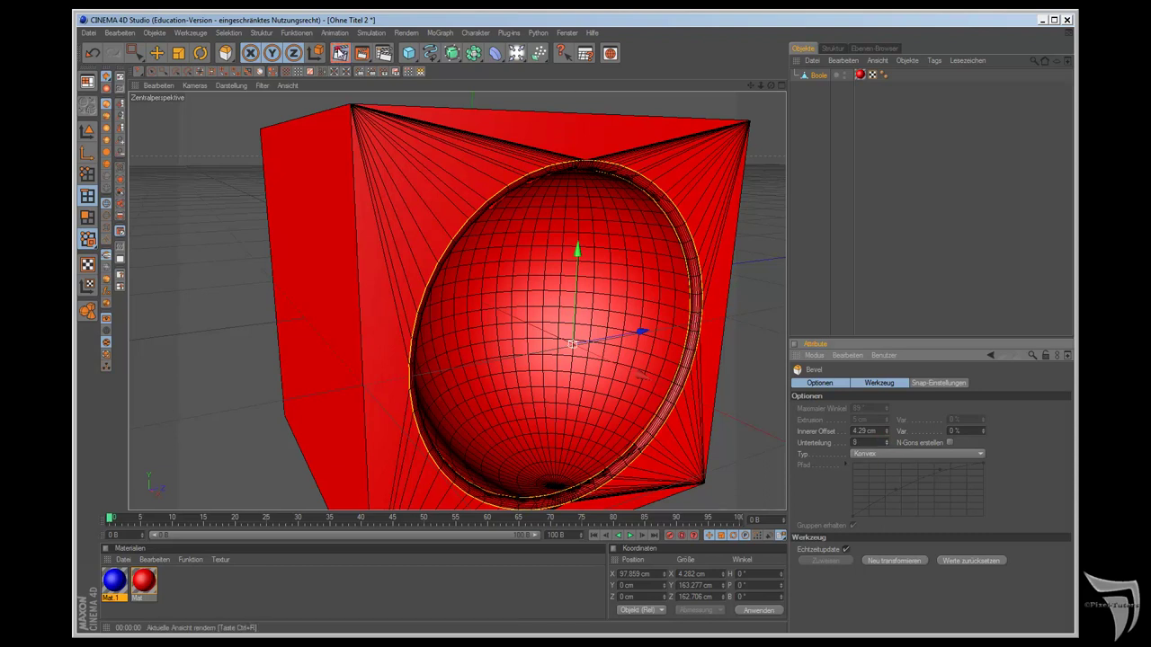
pyautogui.moveTo(886, 449)
pyautogui.mouseDown()
pyautogui.moveTo(890, 433)
pyautogui.moveTo(902, 440)
pyautogui.mouseUp()
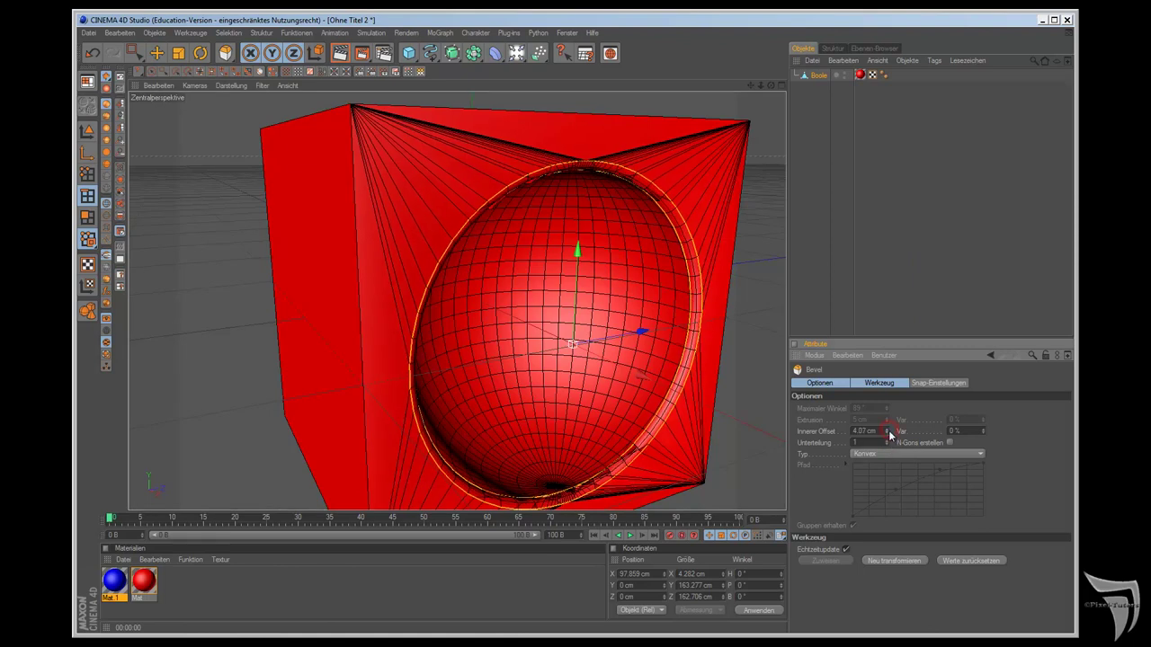
# Step: Switch back to n-gon faces with 2 subdivisions, then select Boole and remove the bevel
pyautogui.click(952, 443)
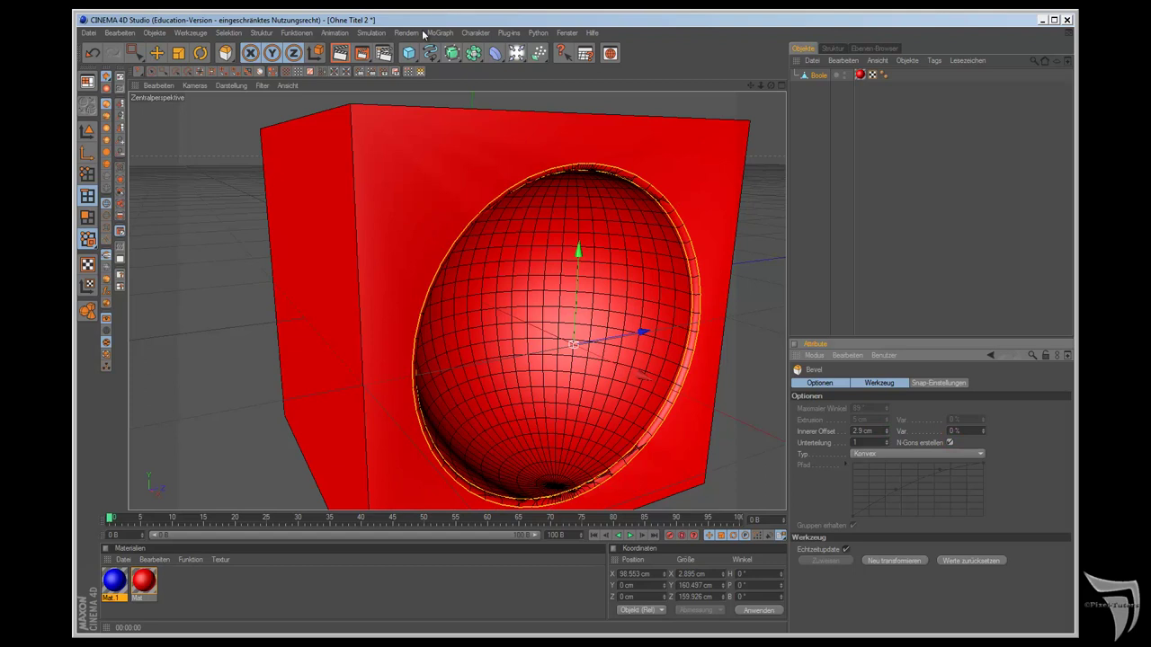
pyautogui.click(887, 443)
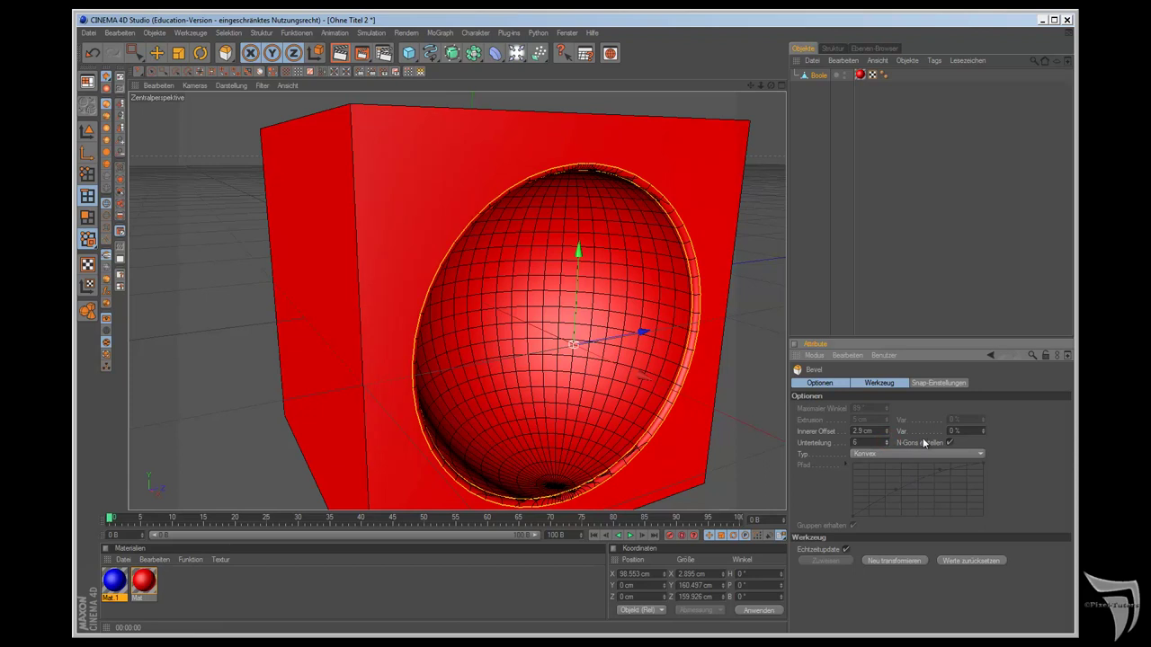
pyautogui.click(818, 75)
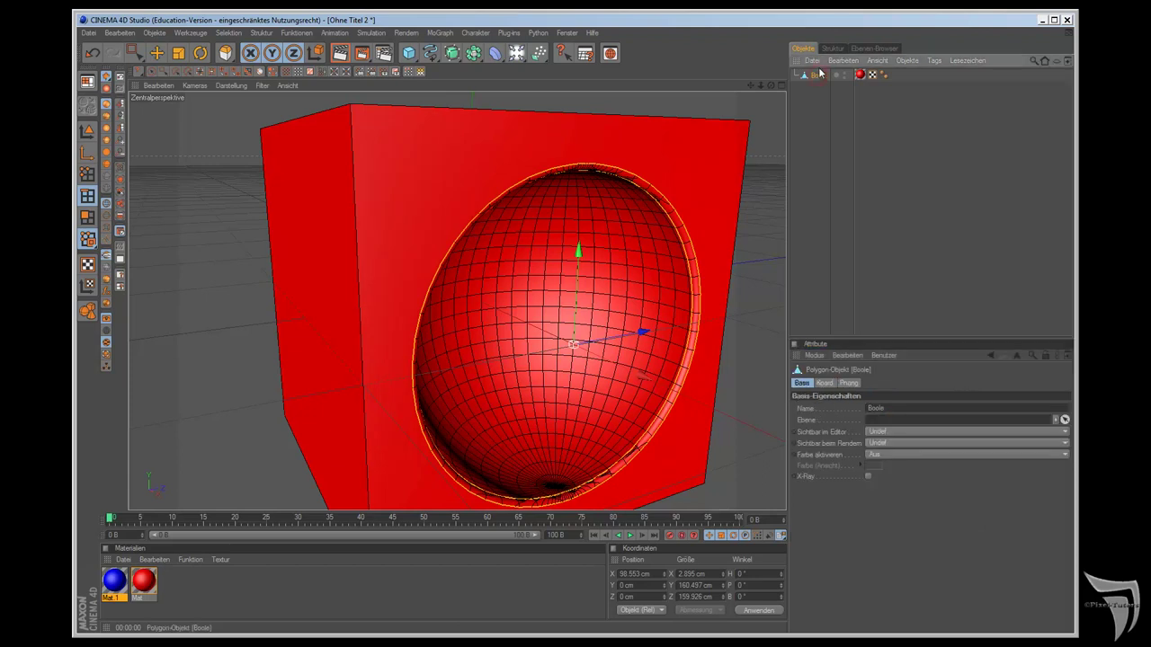
pyautogui.press('Delete')
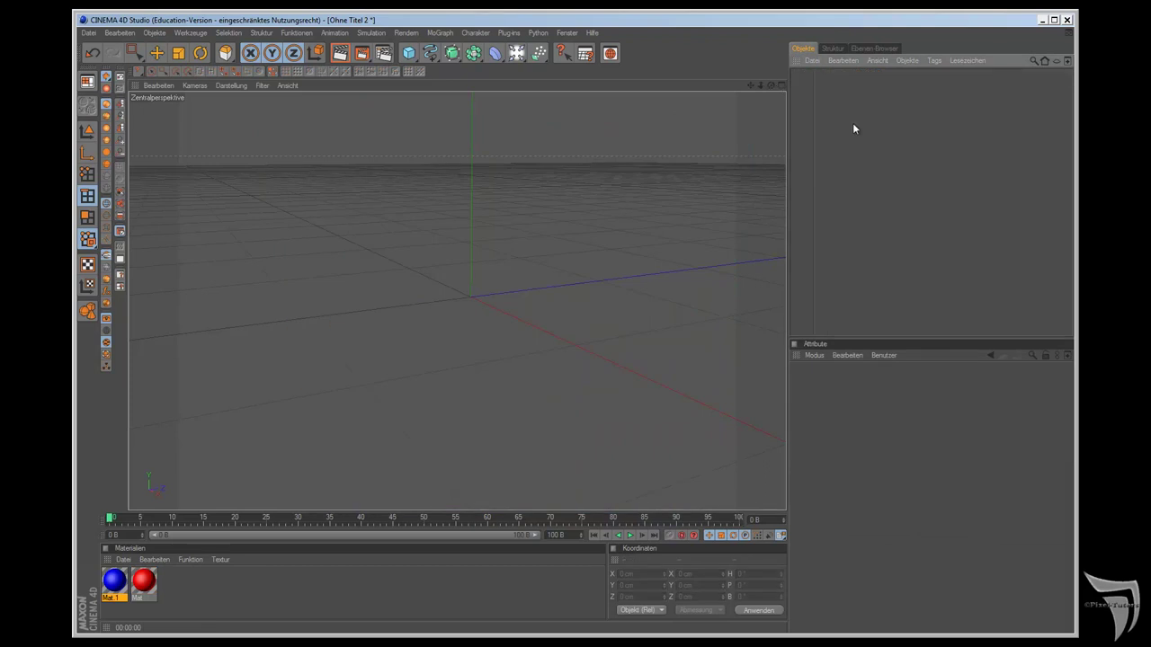
# Step: Return to the live Boole setup with a blue sphere and a red cube
pyautogui.hotkey('ctrl', 'z')
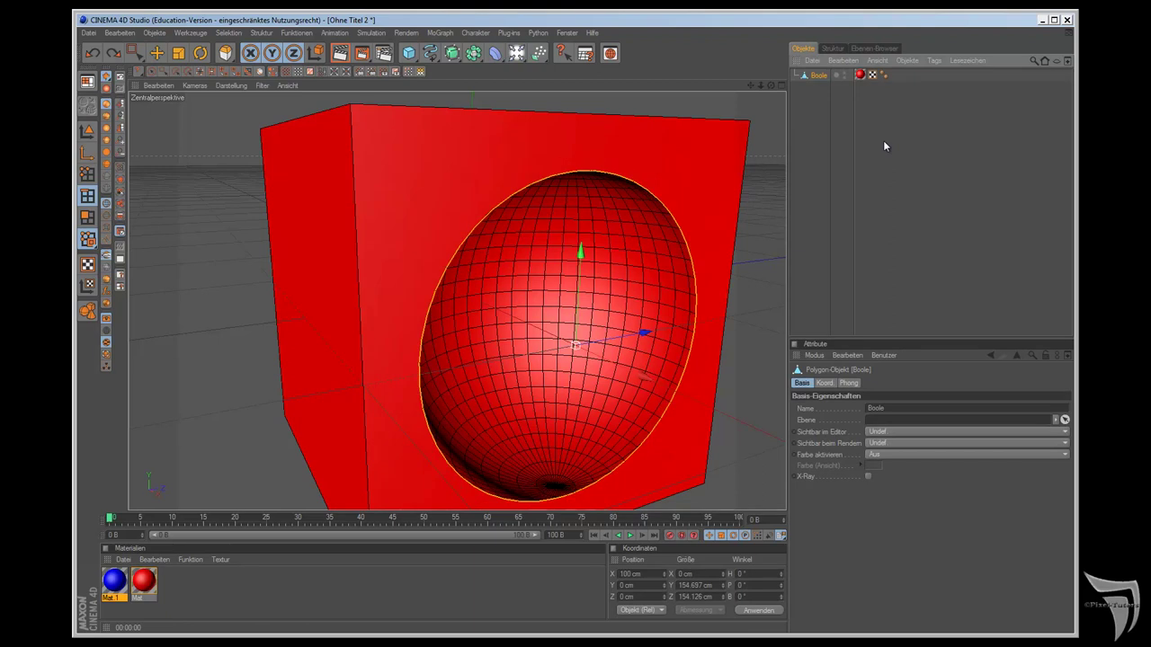
pyautogui.hotkey('ctrl', 'z')
pyautogui.hotkey('ctrl', 'y')
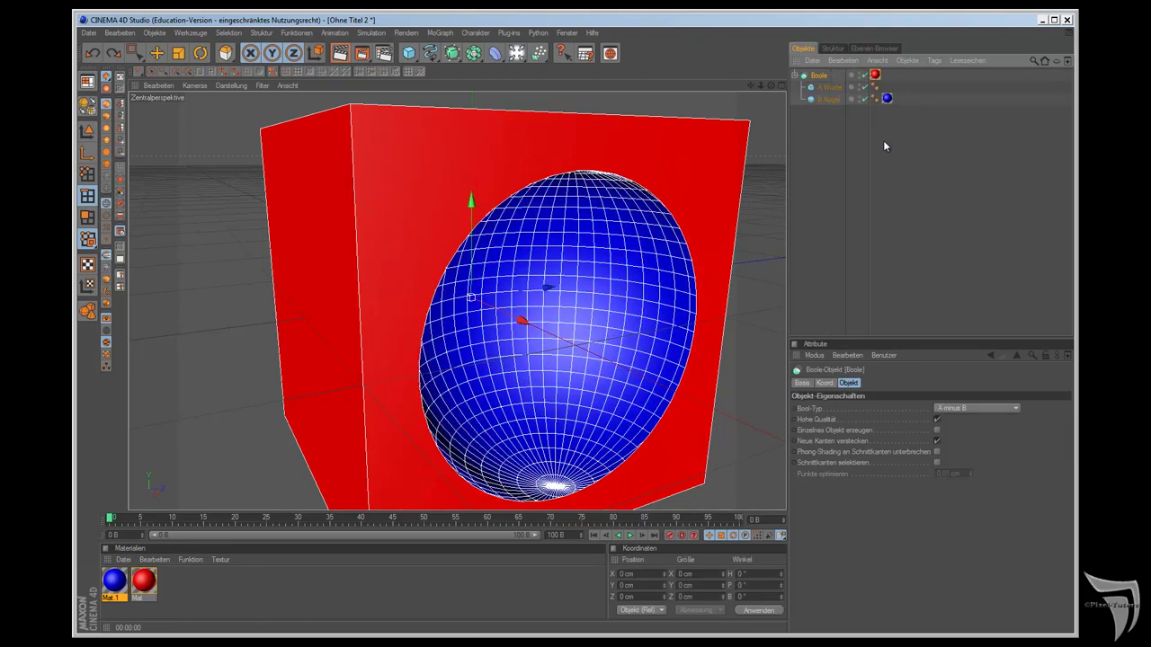
pyautogui.hotkey('ctrl', 'y')
pyautogui.moveTo(771, 86); pyautogui.dragTo(709, 220)
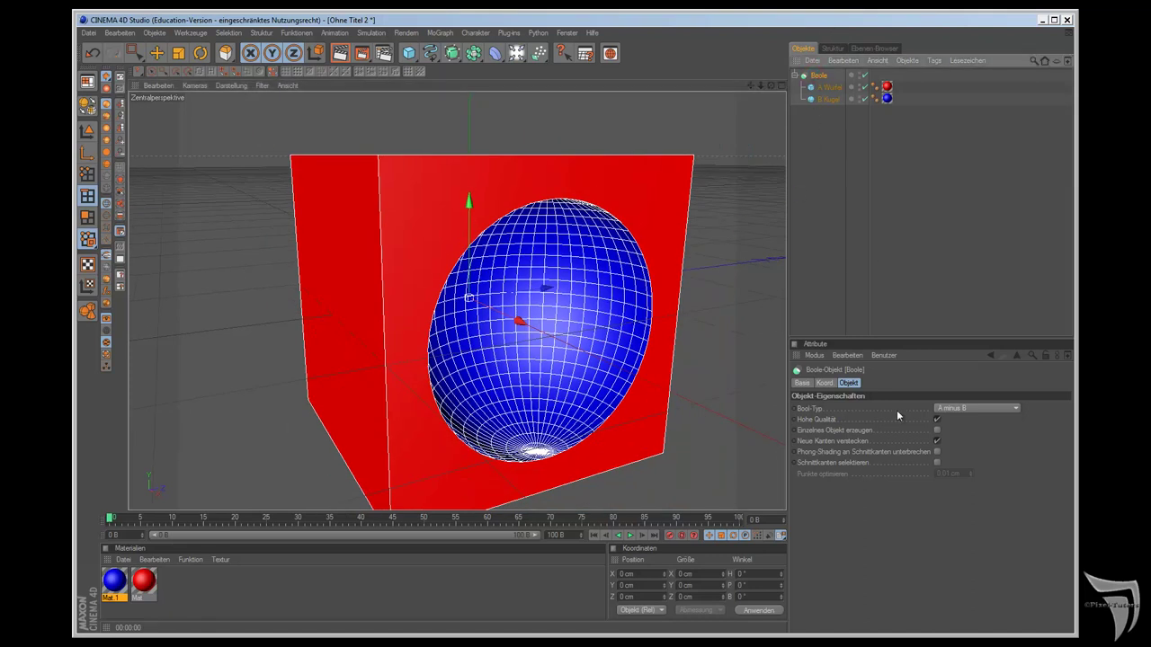
# Step: Set Bool-Typ to 'A geschnitten B' and shift cube and sphere along X into a half-sphere
pyautogui.click(950, 410)
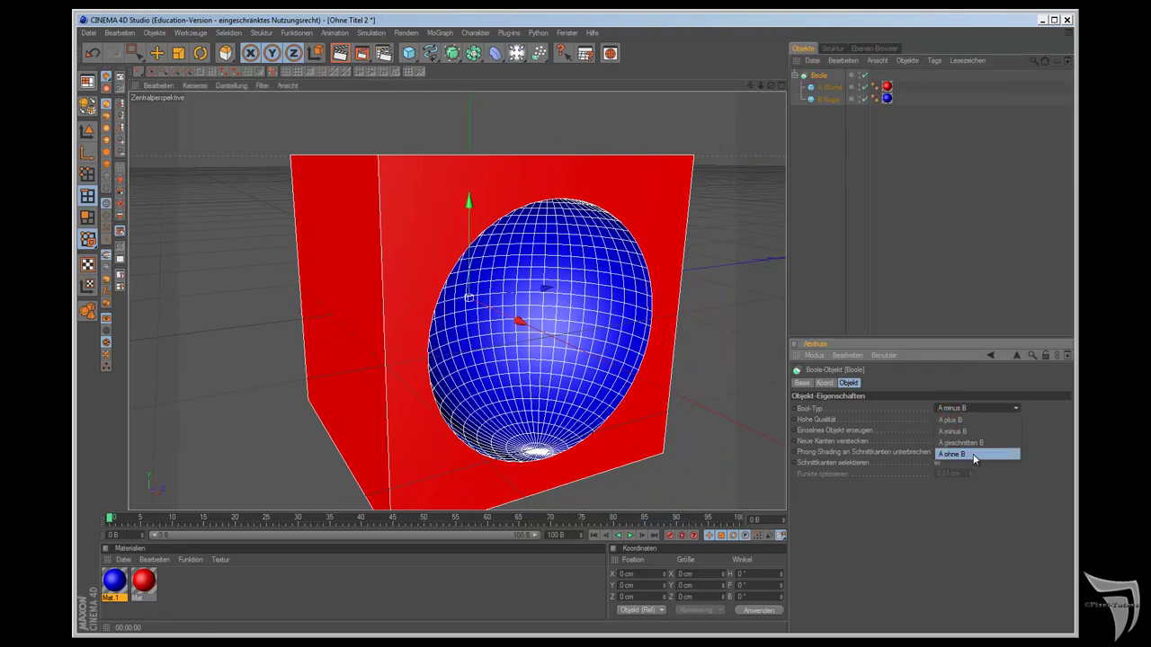
pyautogui.click(972, 444)
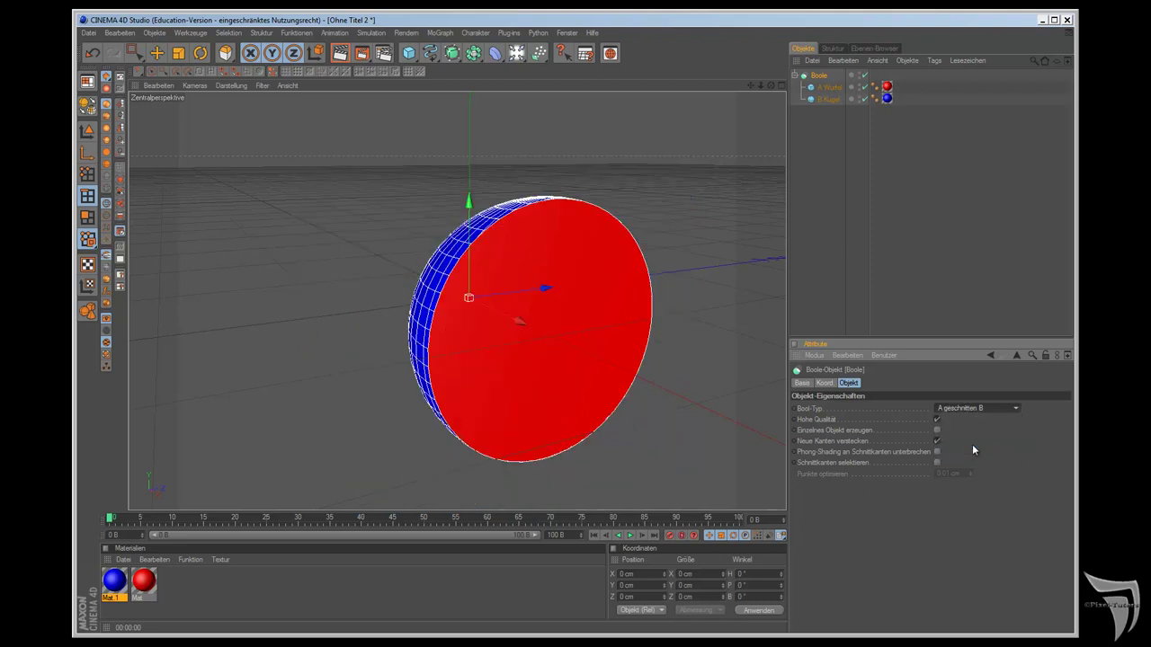
pyautogui.click(829, 99)
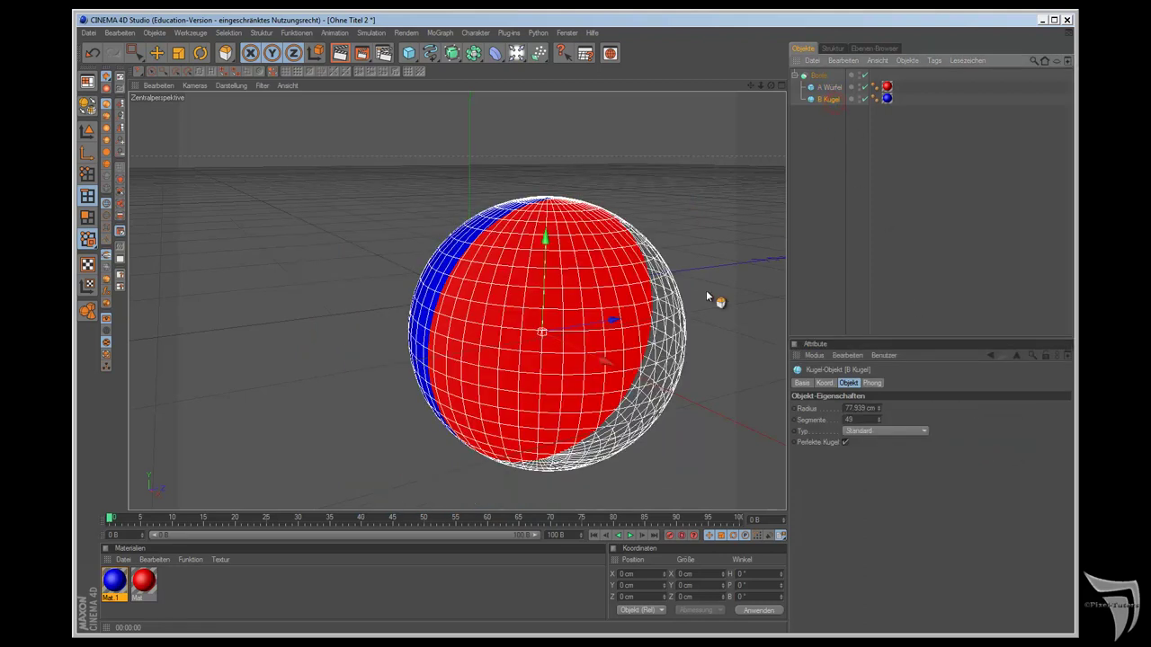
pyautogui.click(829, 87)
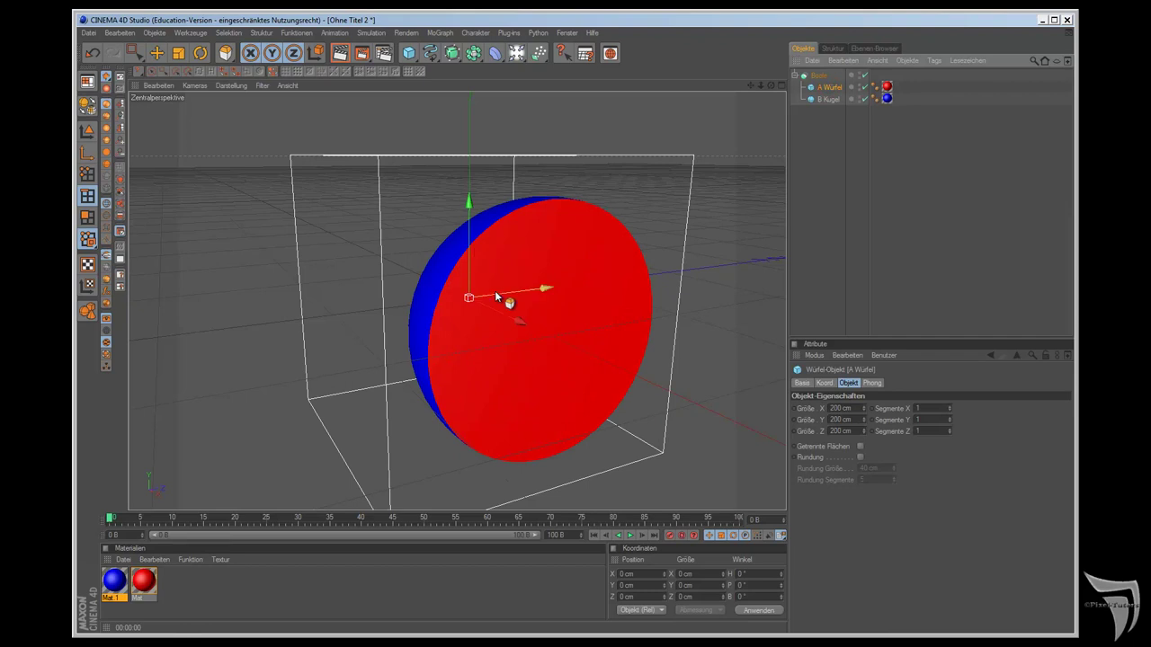
pyautogui.press('e')
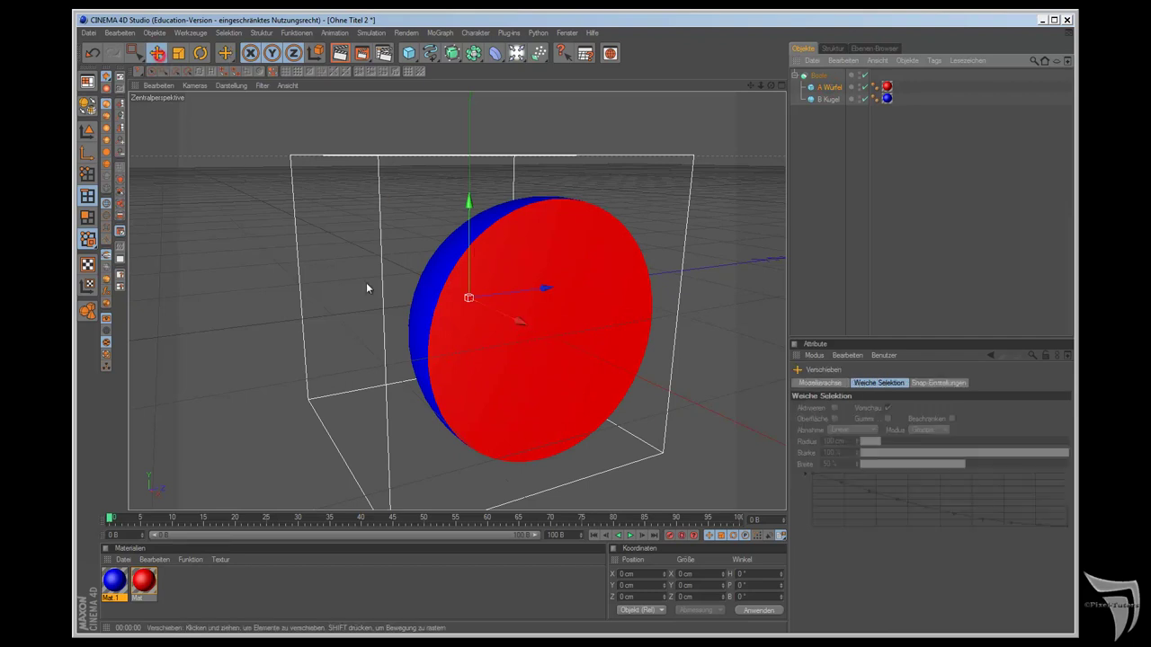
pyautogui.moveTo(520, 321); pyautogui.dragTo(647, 360)
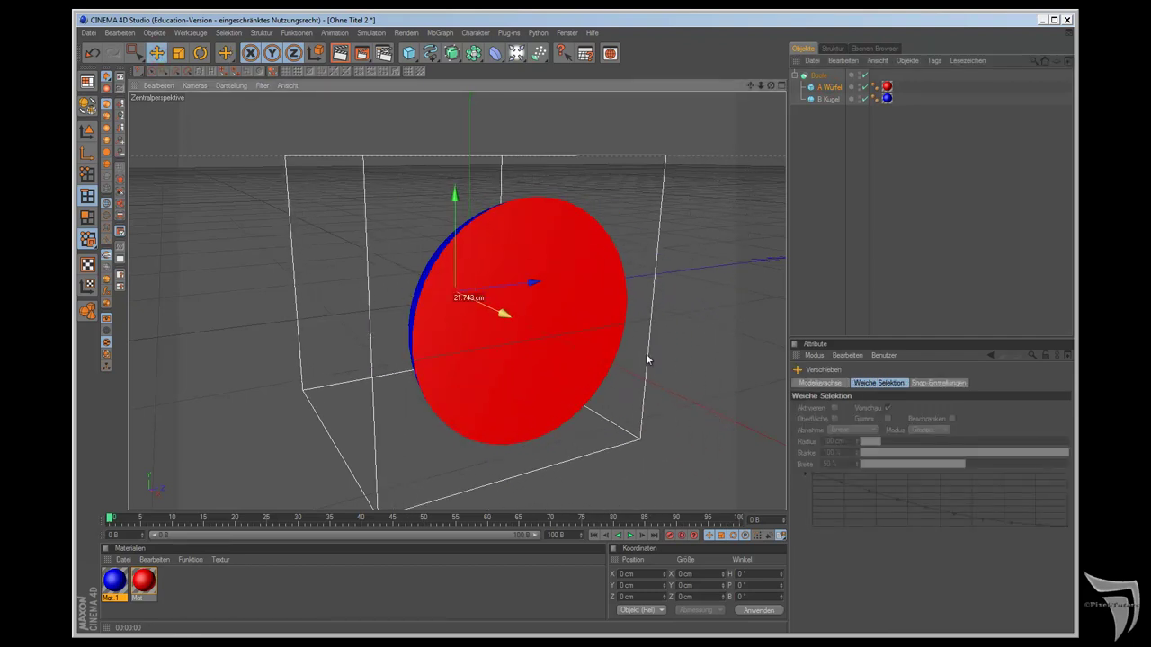
pyautogui.moveTo(771, 85)
pyautogui.mouseDown()
pyautogui.moveTo(651, 361)
pyautogui.moveTo(689, 208)
pyautogui.mouseUp()
pyautogui.moveTo(562, 323); pyautogui.dragTo(651, 359)
pyautogui.click(820, 75)
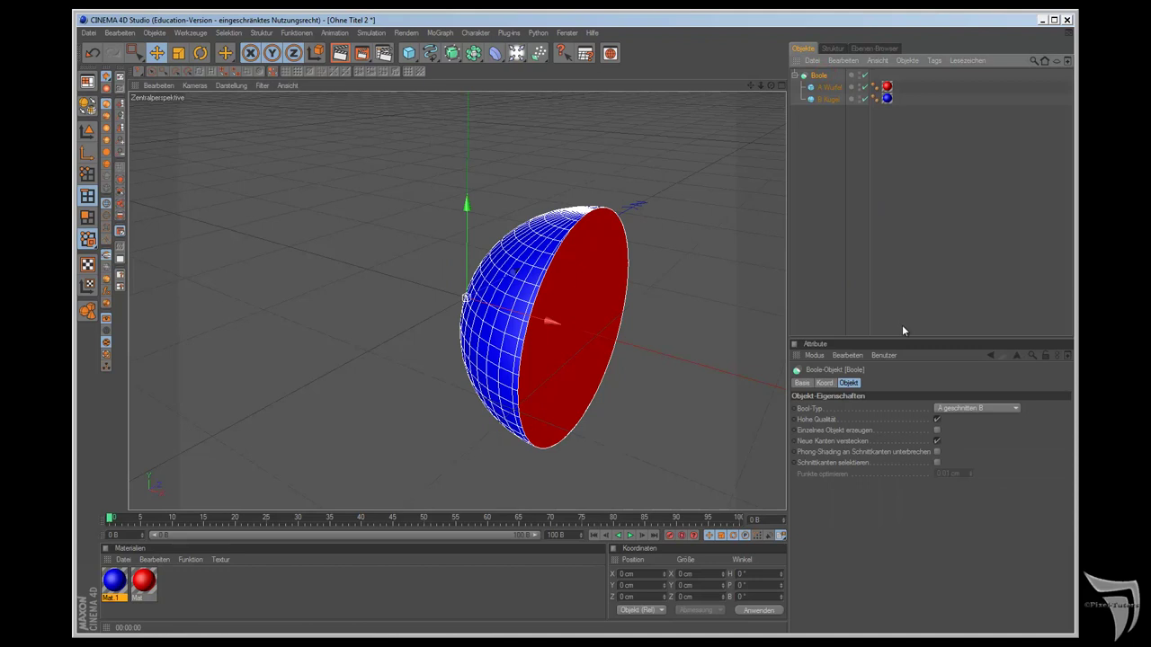
# Step: Delete the Boole test and add a new cube
pyautogui.press('Delete')
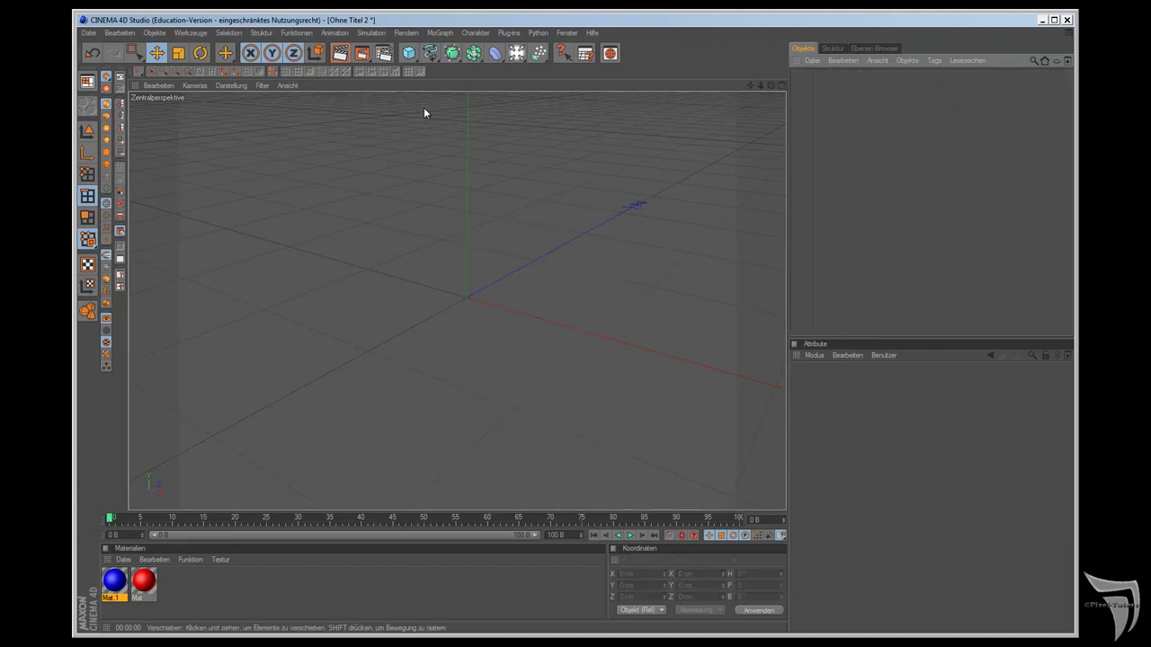
pyautogui.click(407, 56)
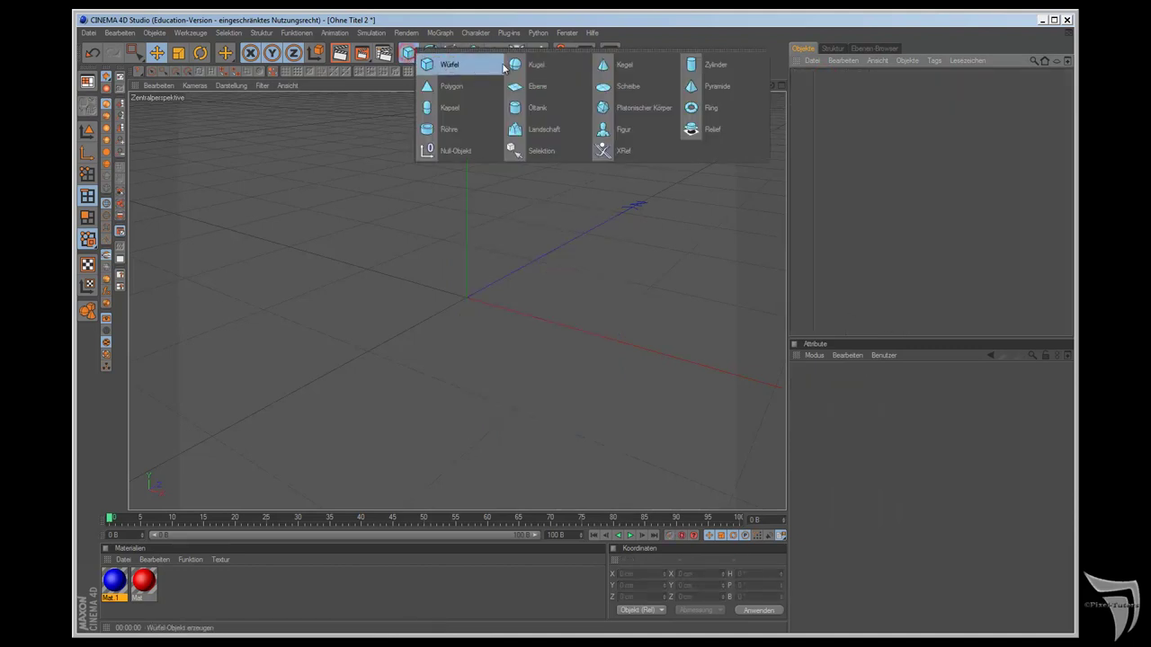
pyautogui.click(452, 66)
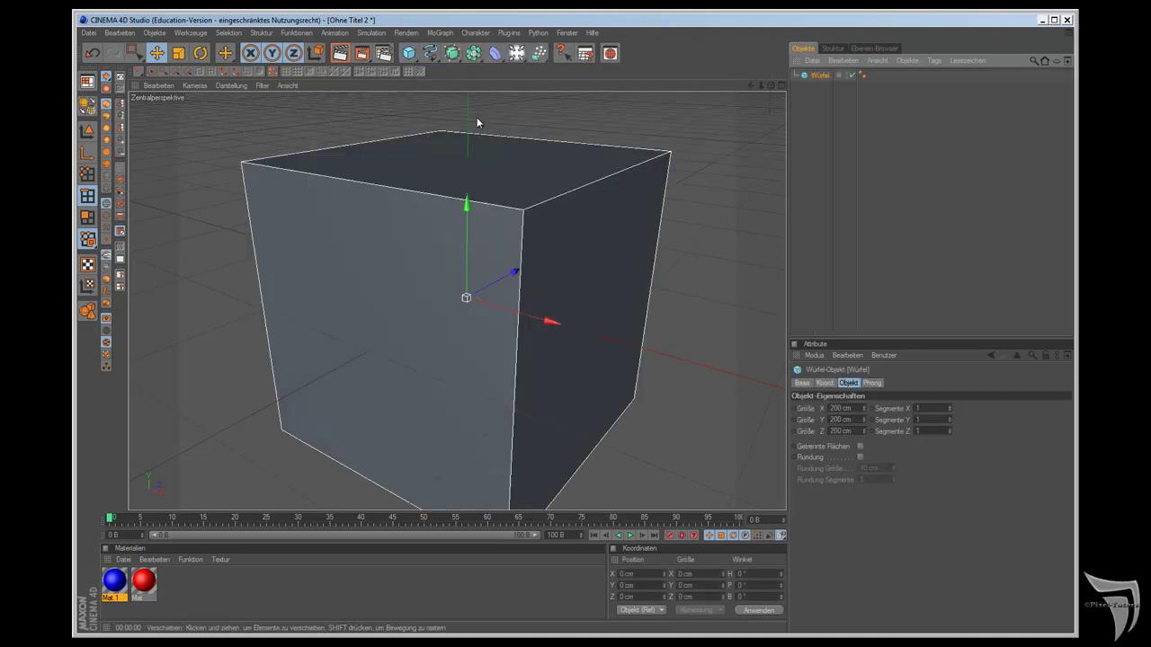
pyautogui.click(816, 76)
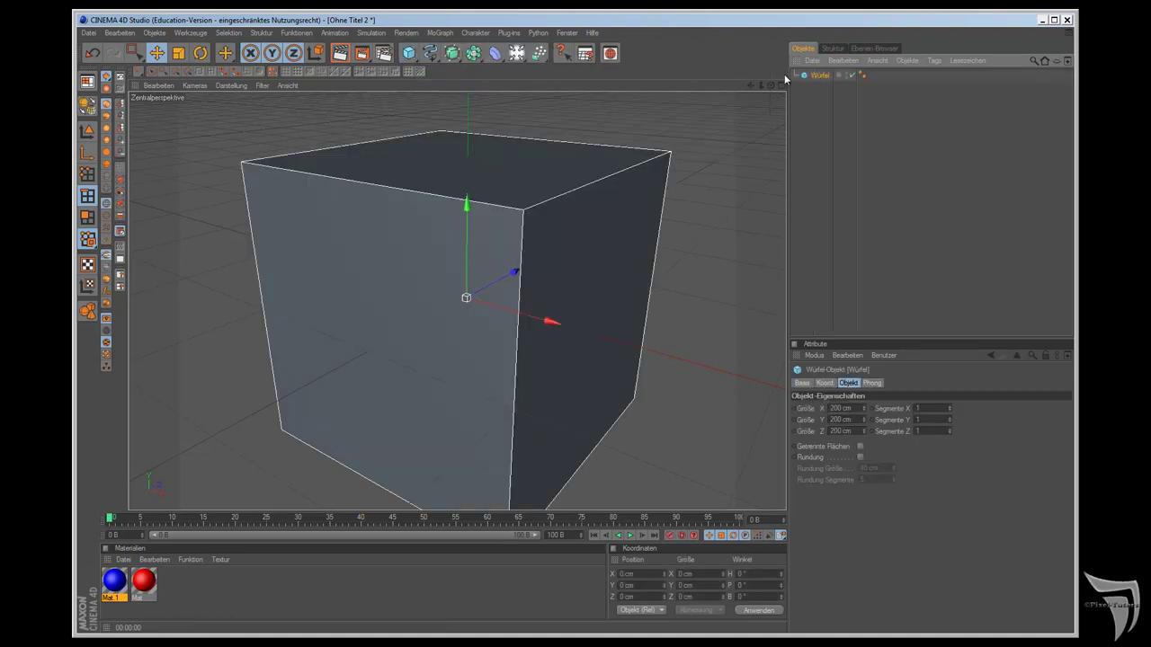
pyautogui.keyDown('alt'); pyautogui.moveTo(649, 355); pyautogui.dragTo(769, 105); pyautogui.keyUp('alt')
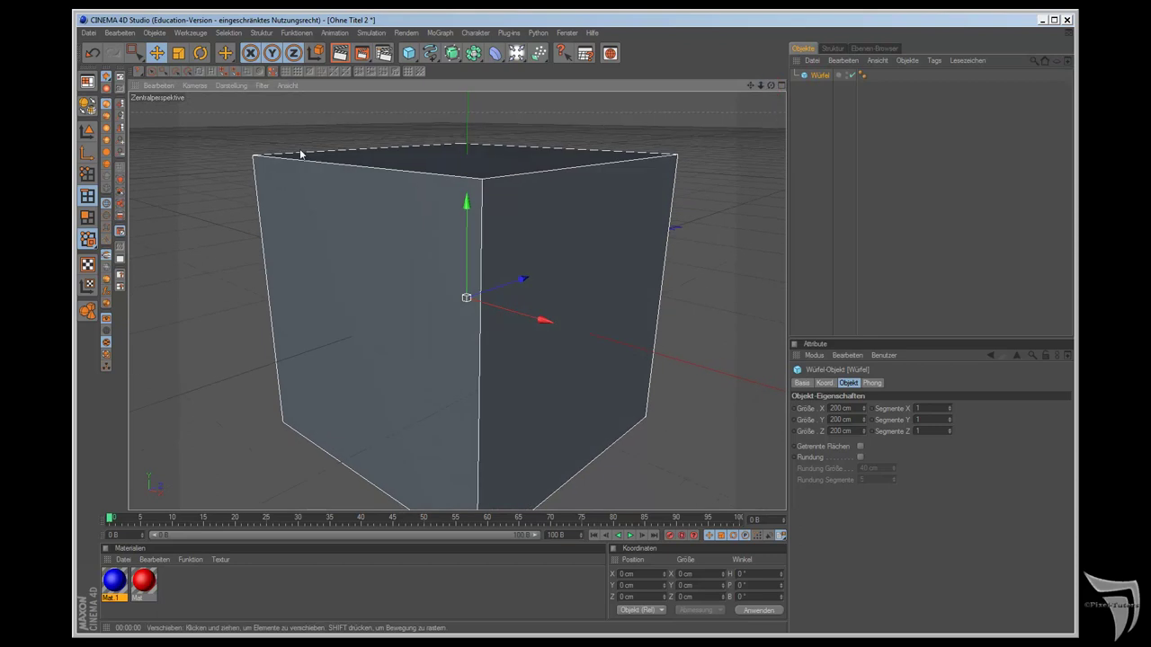
pyautogui.click(87, 131)
# Step: Resize the cube into a 1047 × 483 × 33 cm wall panel and add a second cube
pyautogui.scroll(-5, 457, 232)
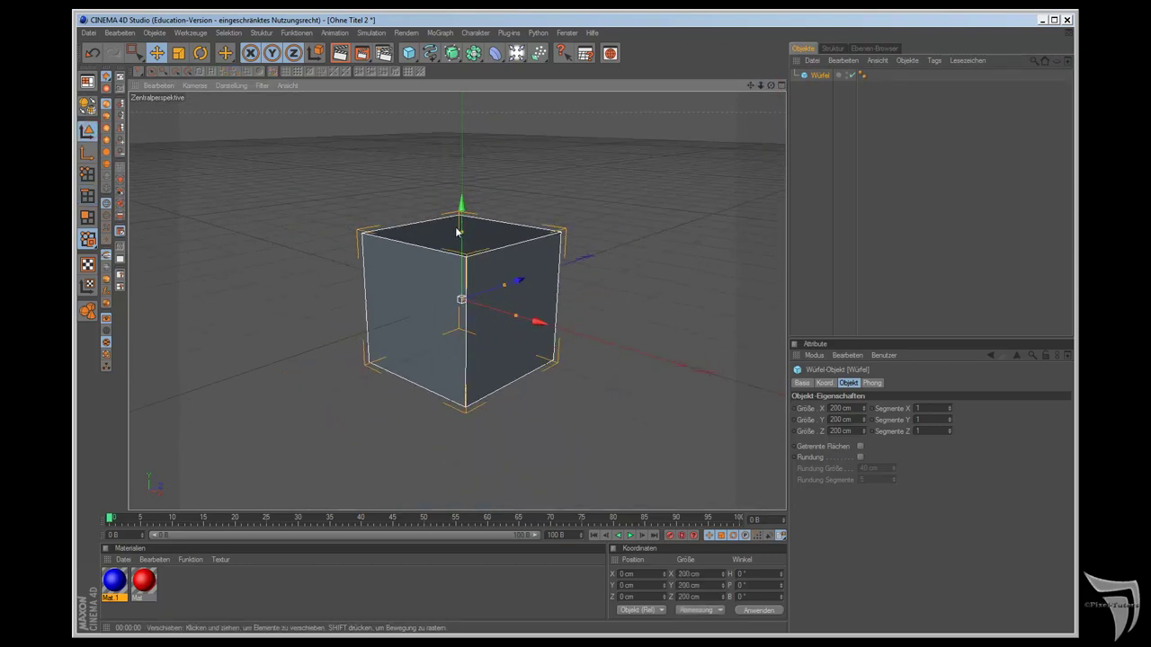
pyautogui.moveTo(511, 315); pyautogui.dragTo(652, 358)
pyautogui.moveTo(490, 292); pyautogui.dragTo(485, 260)
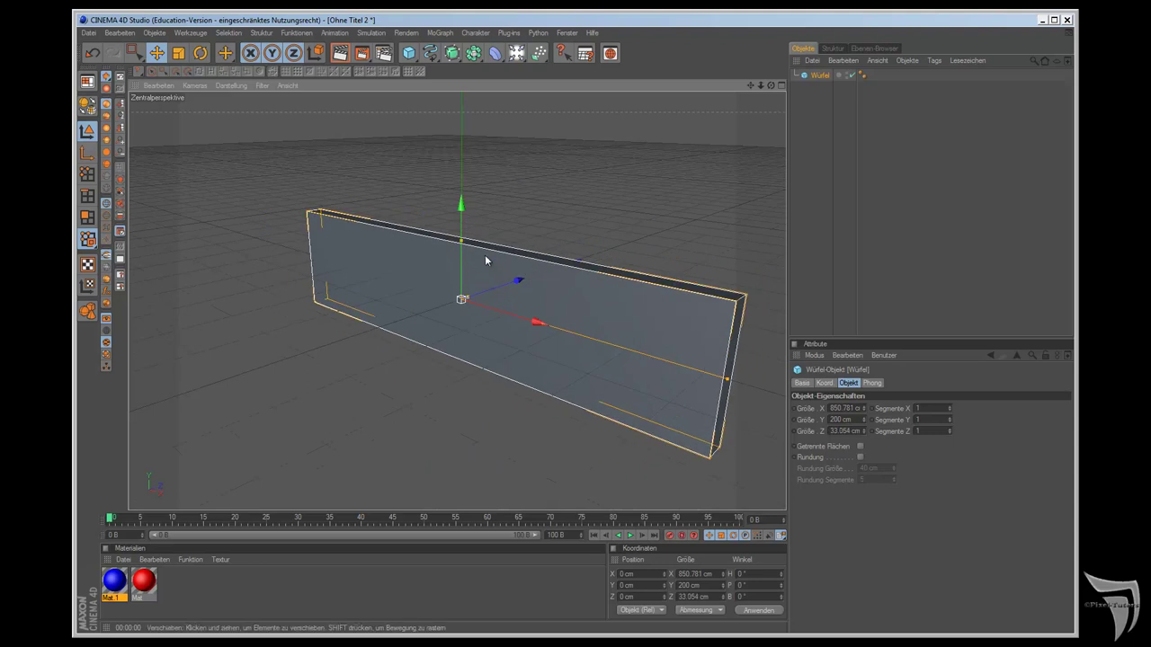
pyautogui.moveTo(647, 351); pyautogui.dragTo(648, 355)
pyautogui.moveTo(714, 297); pyautogui.dragTo(771, 297)
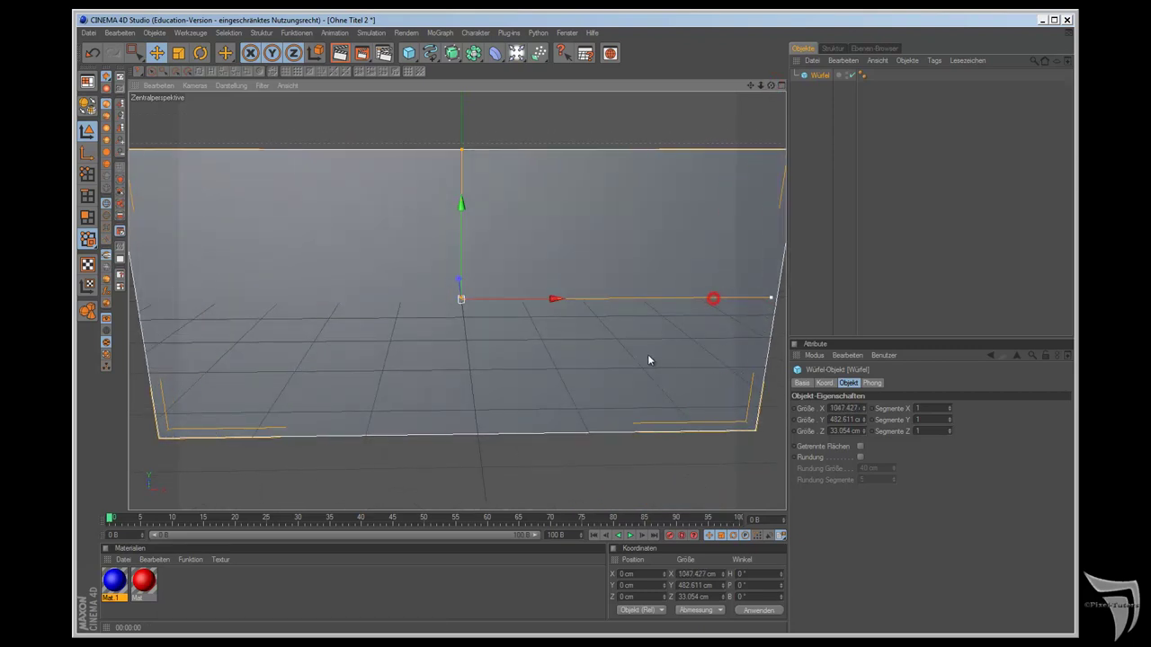
pyautogui.scroll(-3, 649, 360)
pyautogui.moveTo(408, 53); pyautogui.dragTo(464, 69)
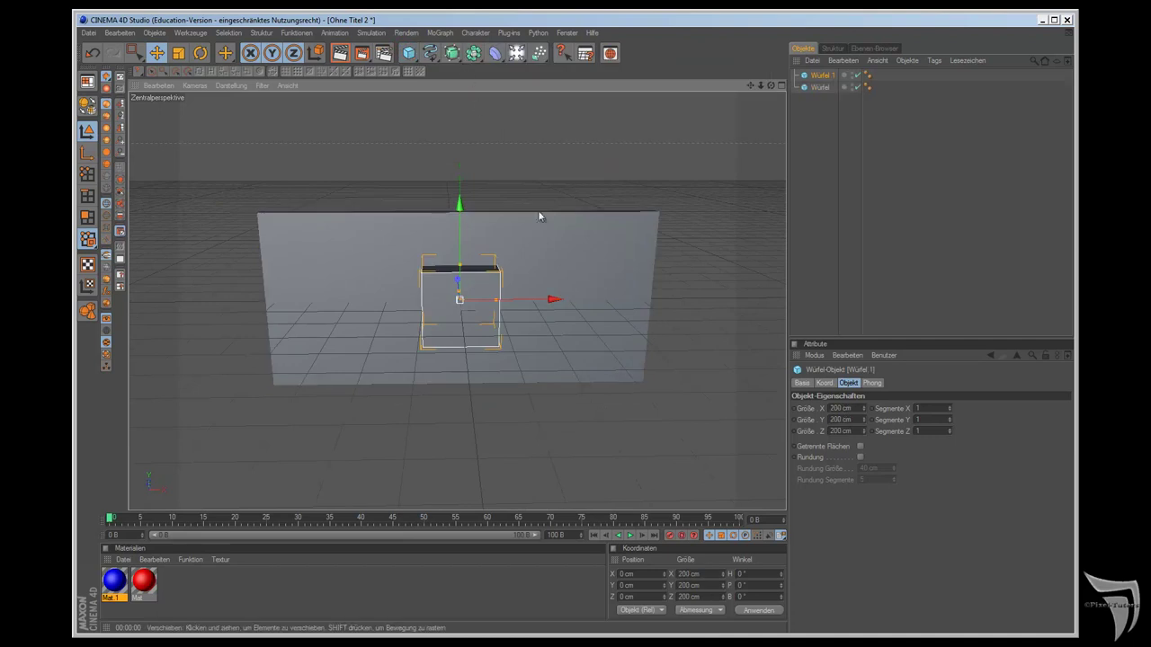
# Step: Move the small cube to the wall's upper left and widen it to about 270 cm
pyautogui.moveTo(770, 85); pyautogui.dragTo(649, 359)
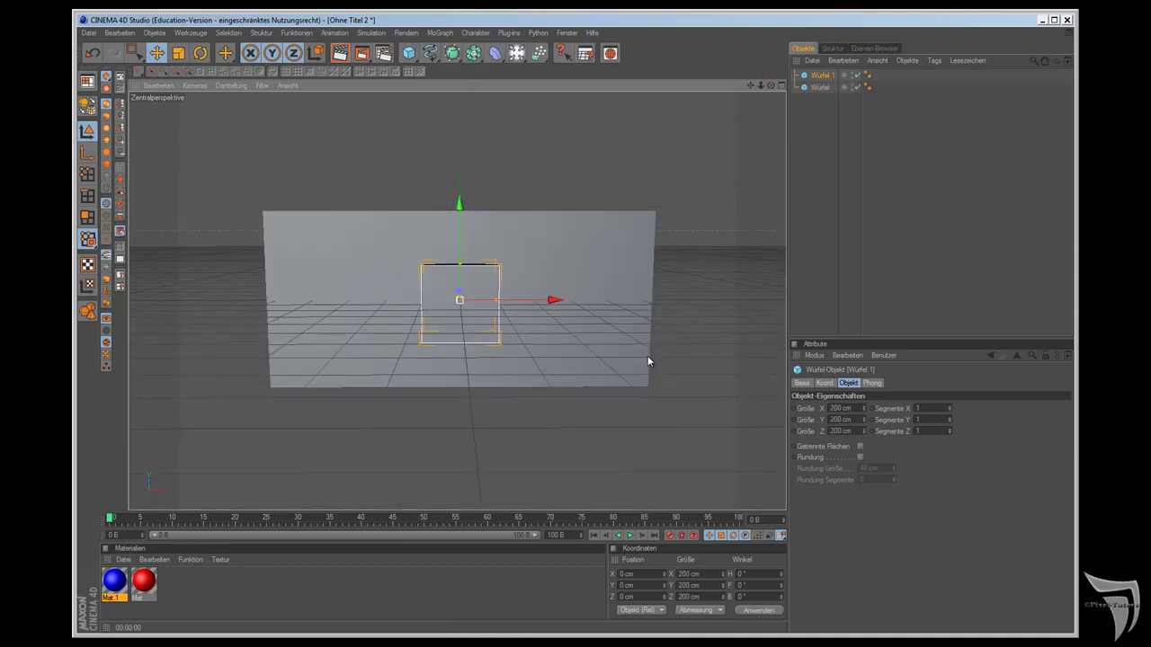
pyautogui.moveTo(555, 300); pyautogui.dragTo(449, 300)
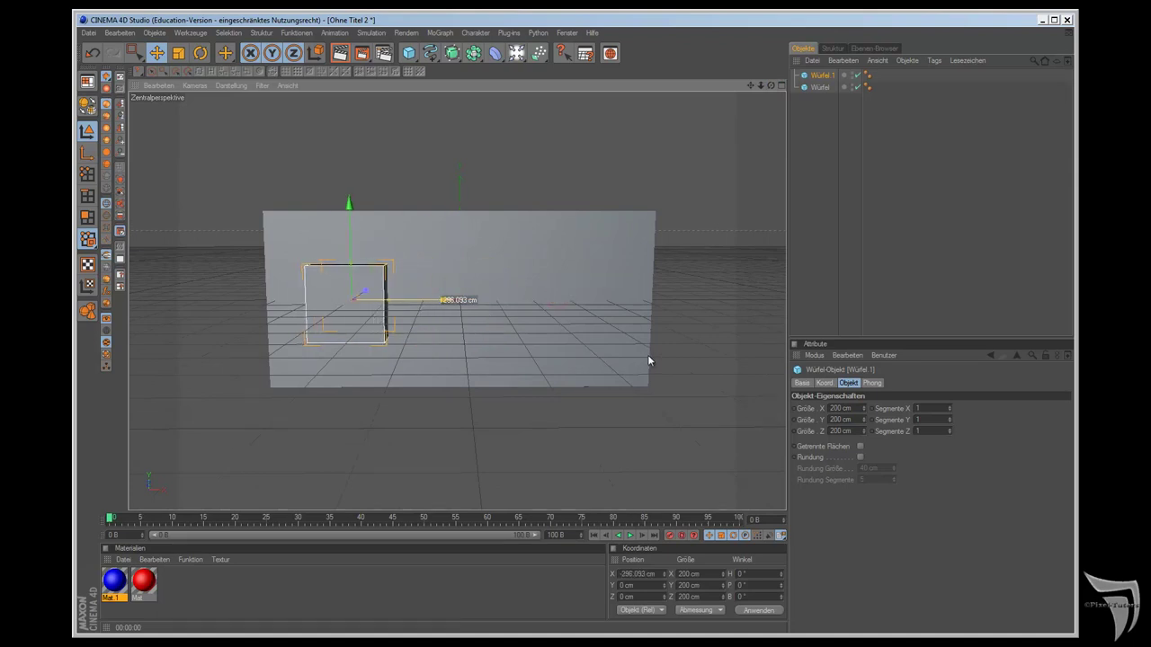
pyautogui.click(819, 87)
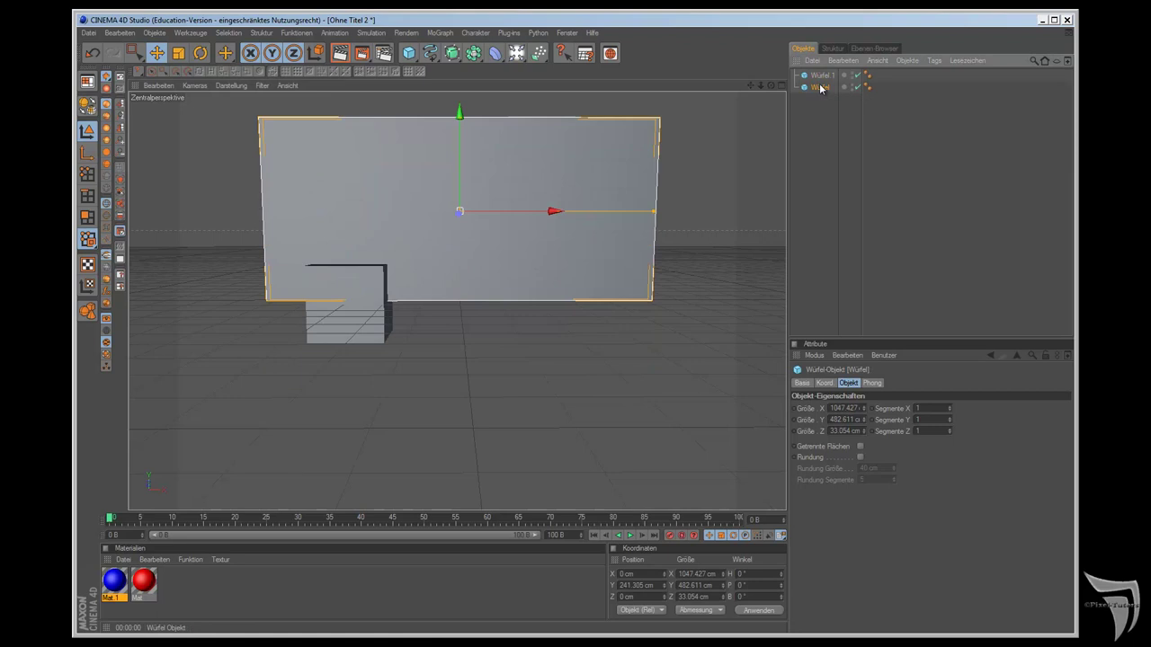
pyautogui.click(816, 76)
pyautogui.moveTo(647, 350)
pyautogui.mouseDown()
pyautogui.moveTo(647, 360)
pyautogui.moveTo(492, 205)
pyautogui.mouseUp()
pyautogui.moveTo(767, 92); pyautogui.dragTo(649, 359)
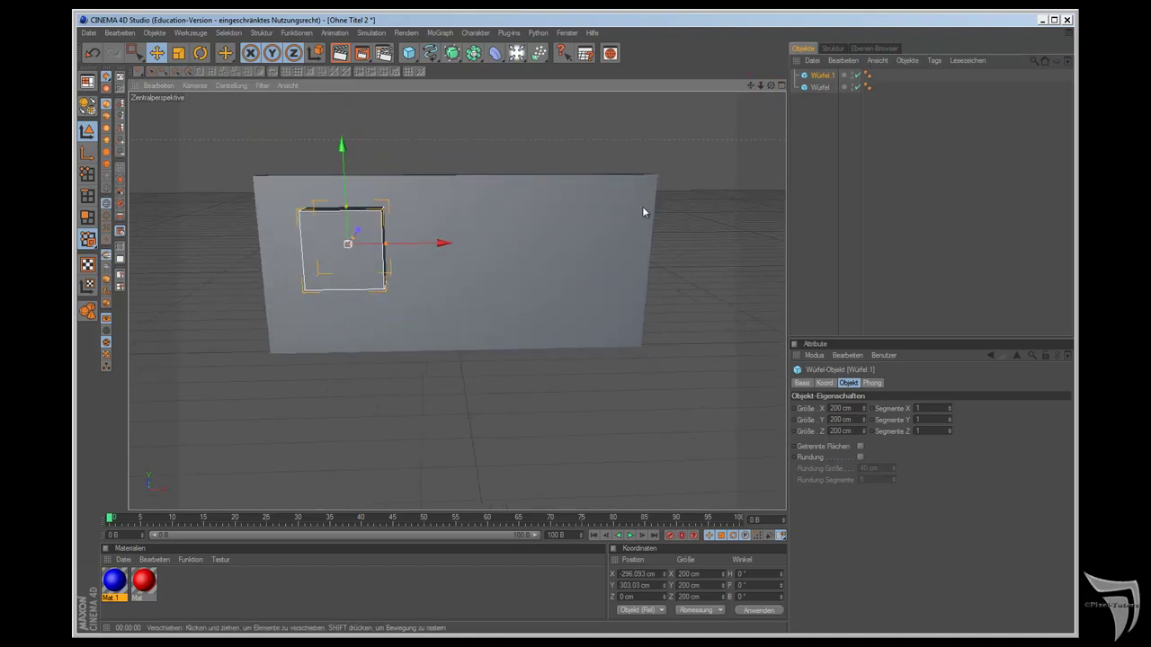
pyautogui.moveTo(773, 93); pyautogui.dragTo(647, 359)
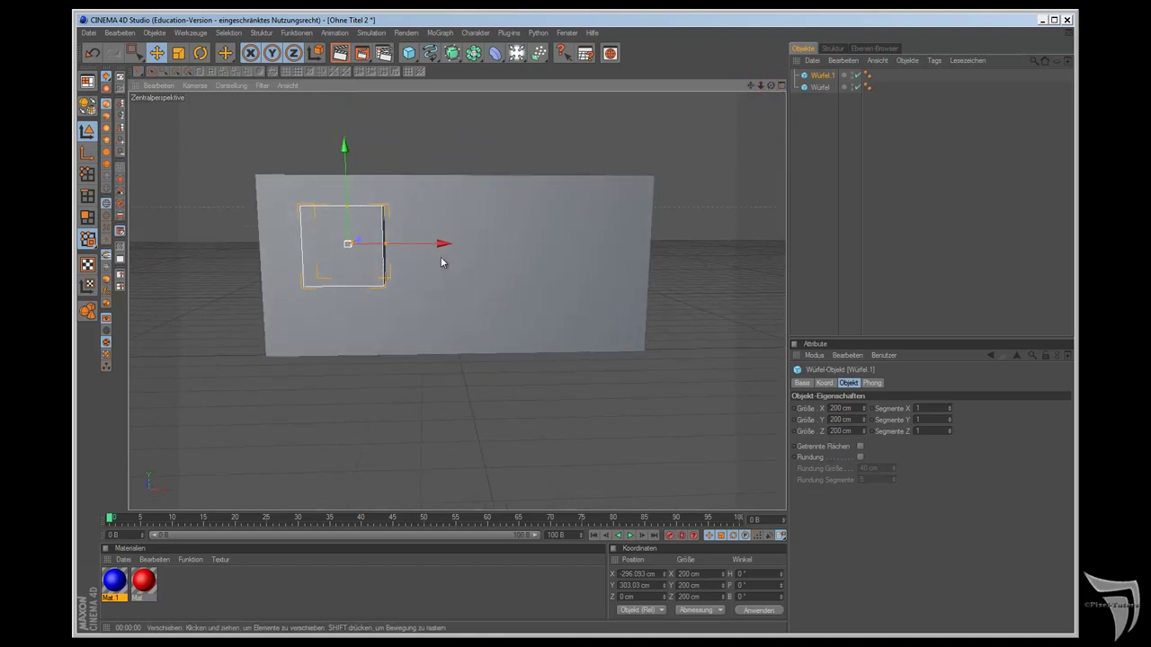
pyautogui.moveTo(385, 245); pyautogui.dragTo(399, 244)
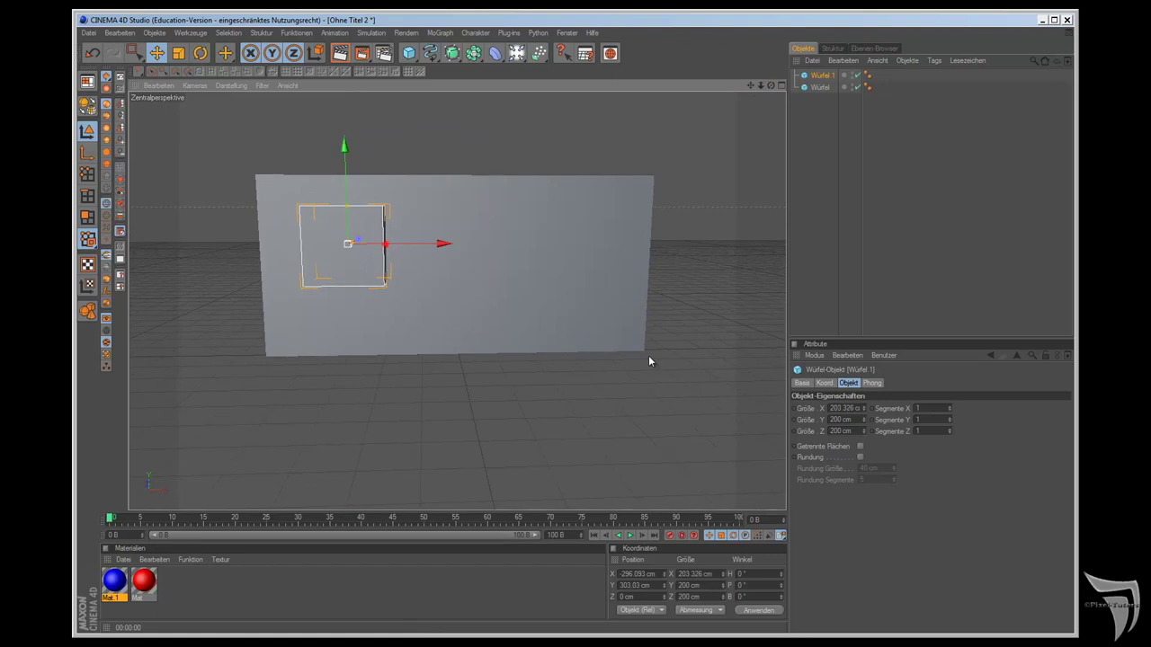
# Step: Rename the small cube 'Fenster'
pyautogui.doubleClick(823, 74)
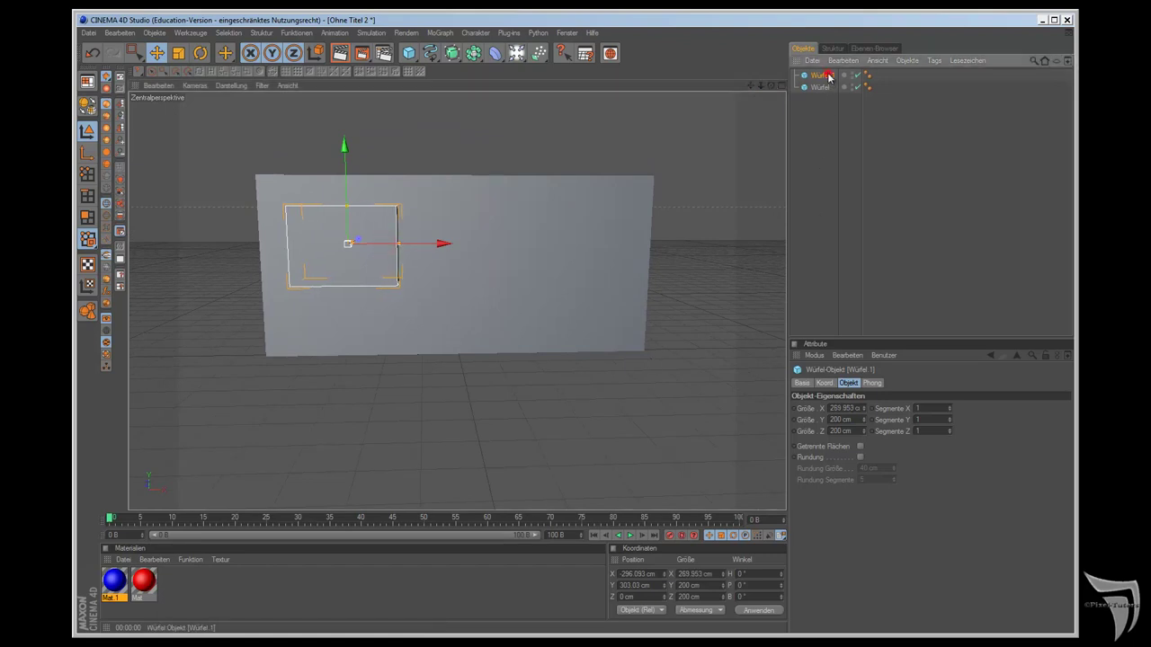
pyautogui.write('Fenster')
pyautogui.click(821, 87)
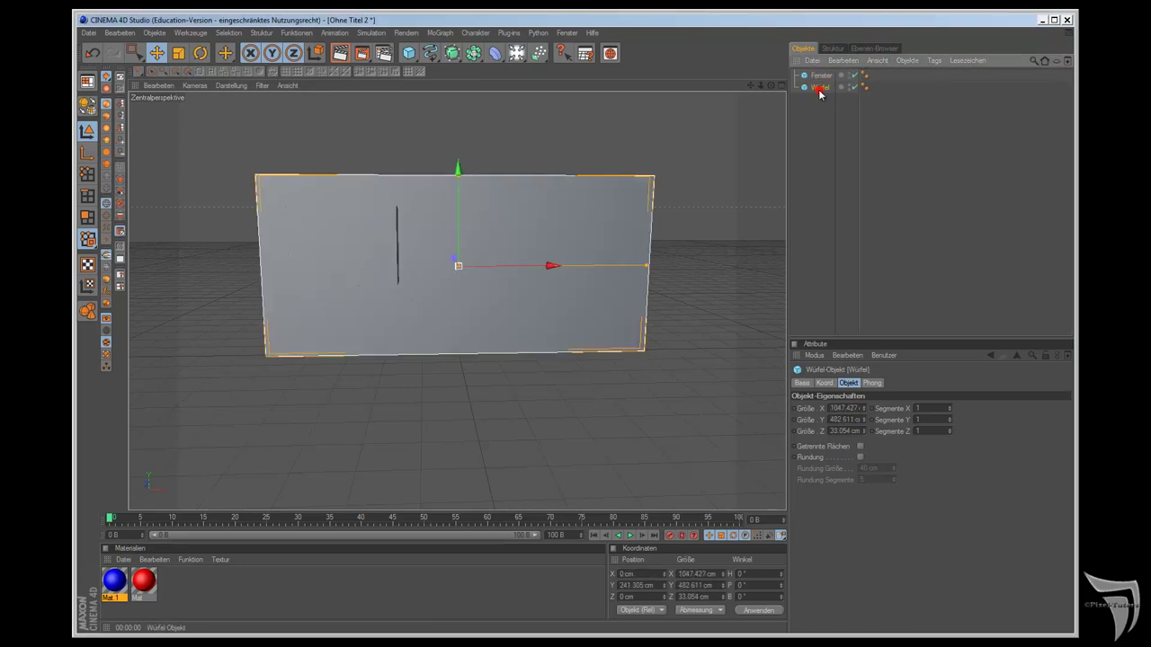
# Step: Name the slab Wand, place Wand and Fenster under a new Boole, and enable Neue Kanten verstecken
pyautogui.click(889, 276)
pyautogui.click(822, 75)
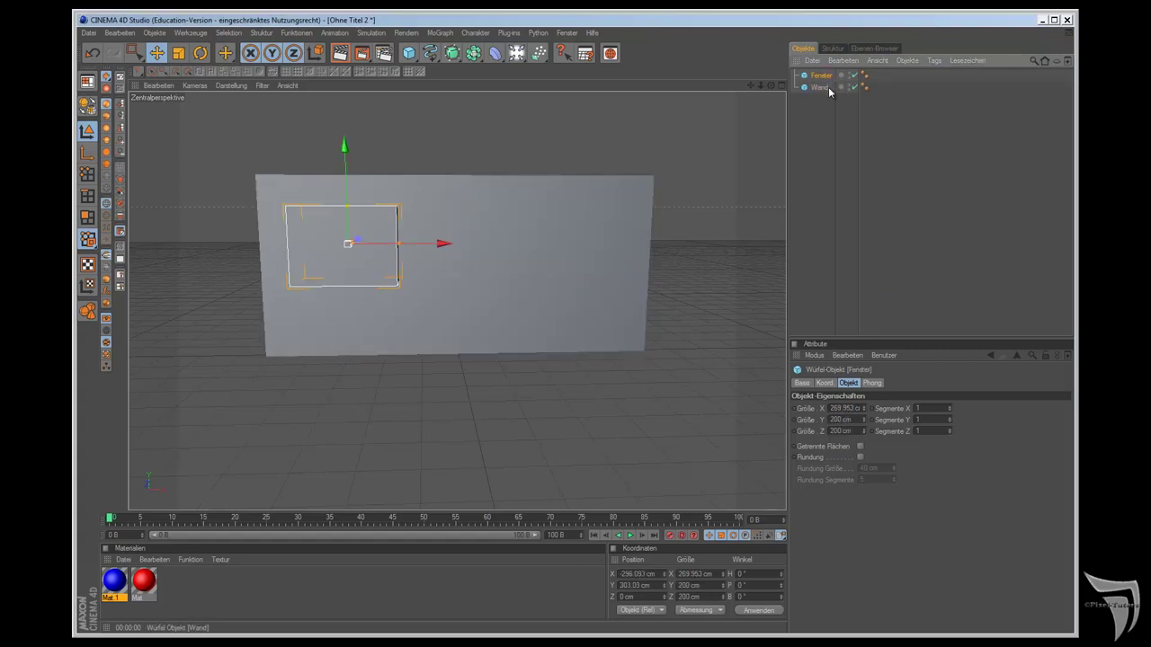
pyautogui.moveTo(474, 53); pyautogui.dragTo(586, 65)
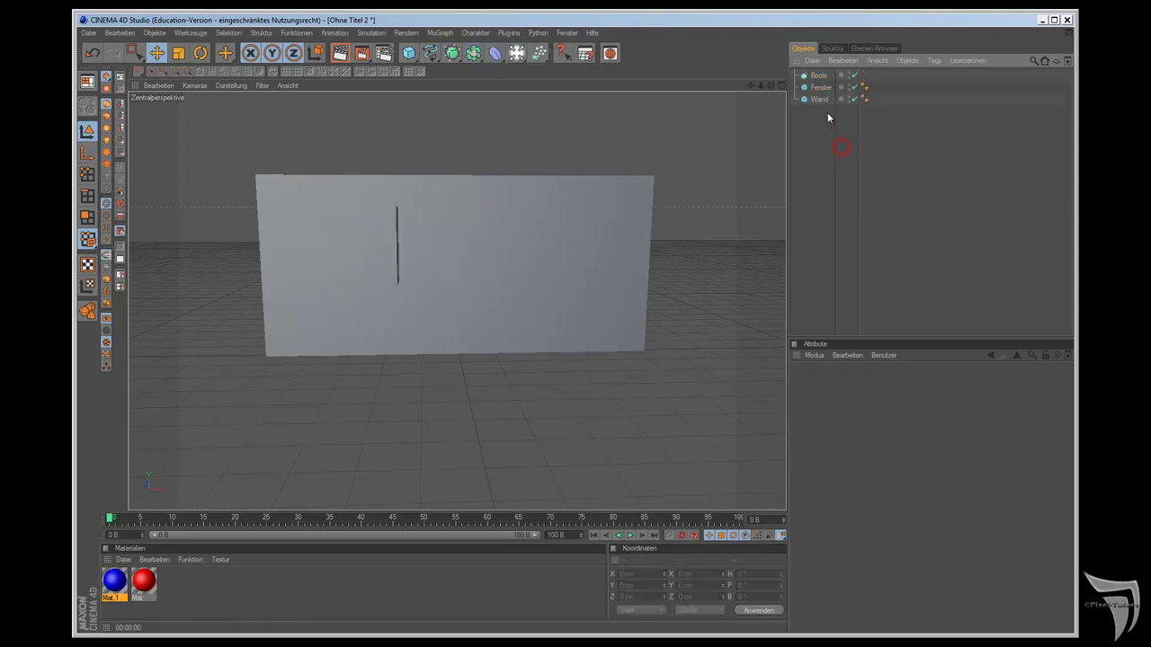
pyautogui.moveTo(820, 99)
pyautogui.mouseDown()
pyautogui.moveTo(817, 76)
pyautogui.moveTo(826, 95)
pyautogui.mouseUp()
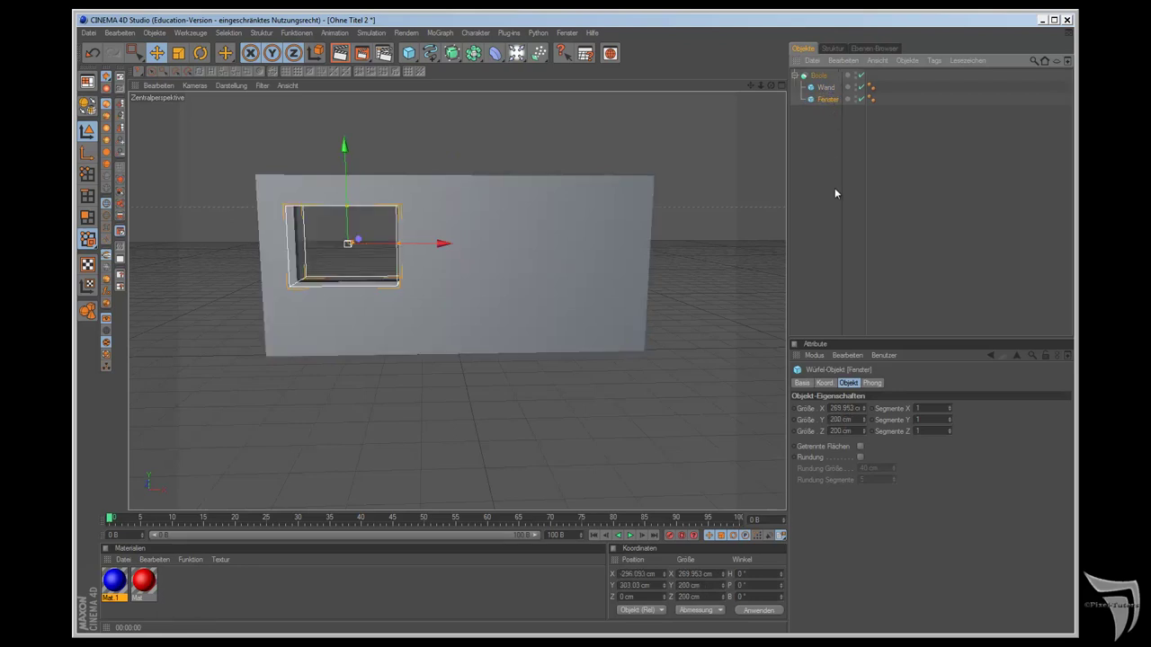
pyautogui.click(818, 76)
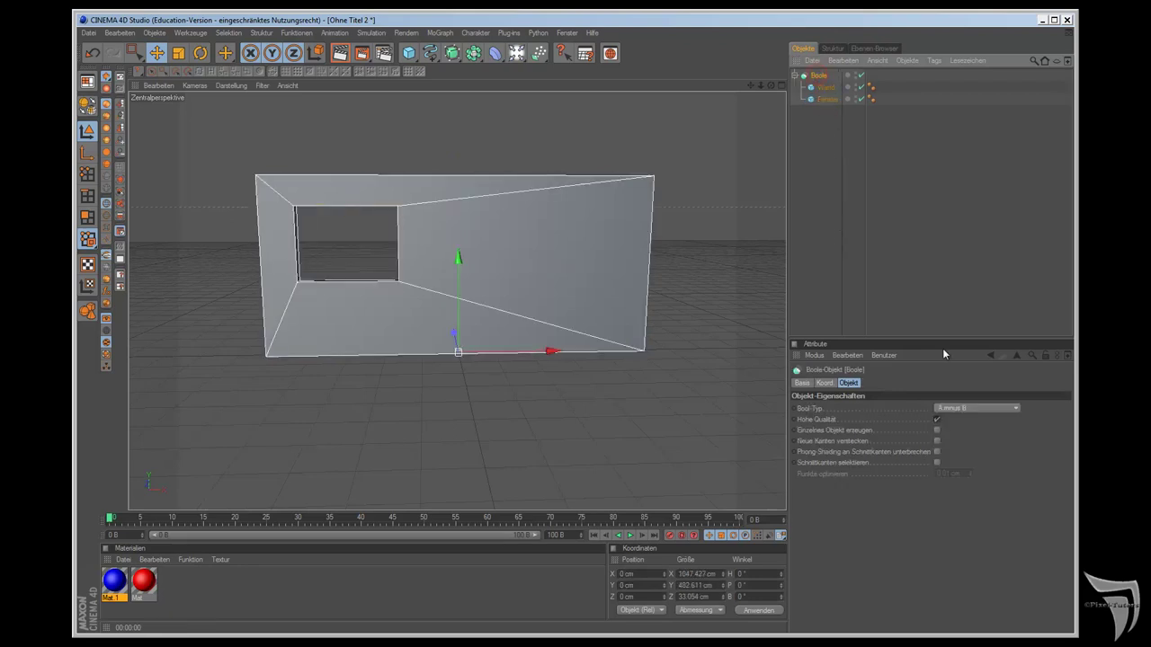
pyautogui.click(936, 442)
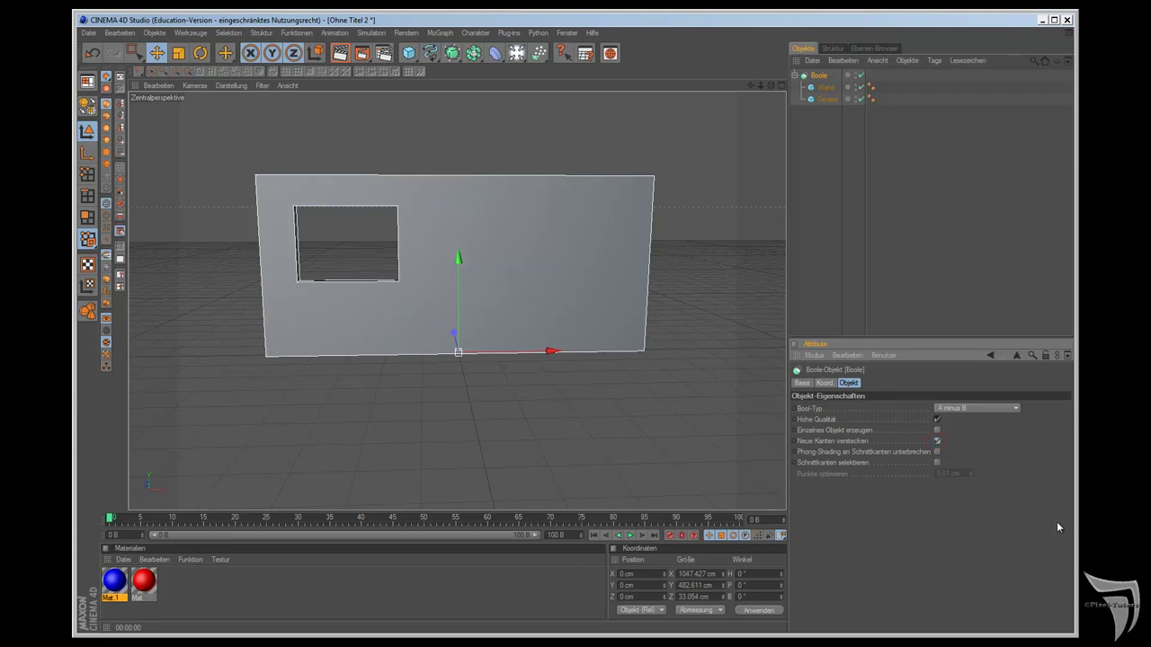
pyautogui.moveTo(771, 84); pyautogui.dragTo(647, 354)
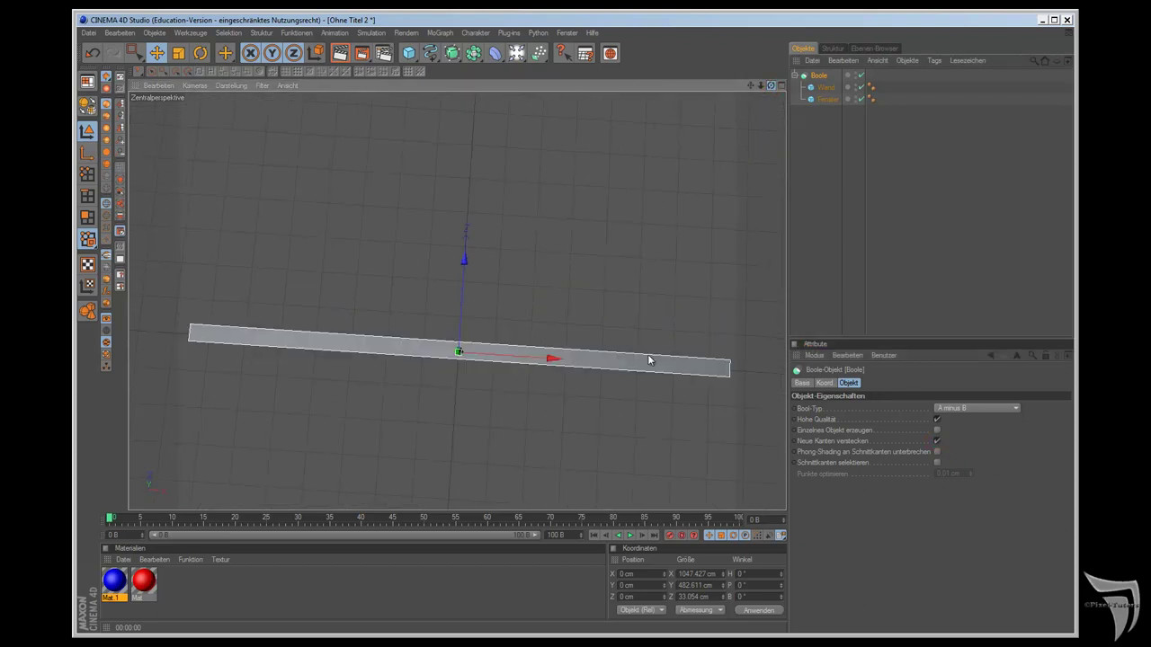
# Step: Reduce the Fenster cube's depth to about 55.314 cm
pyautogui.click(825, 87)
pyautogui.click(827, 99)
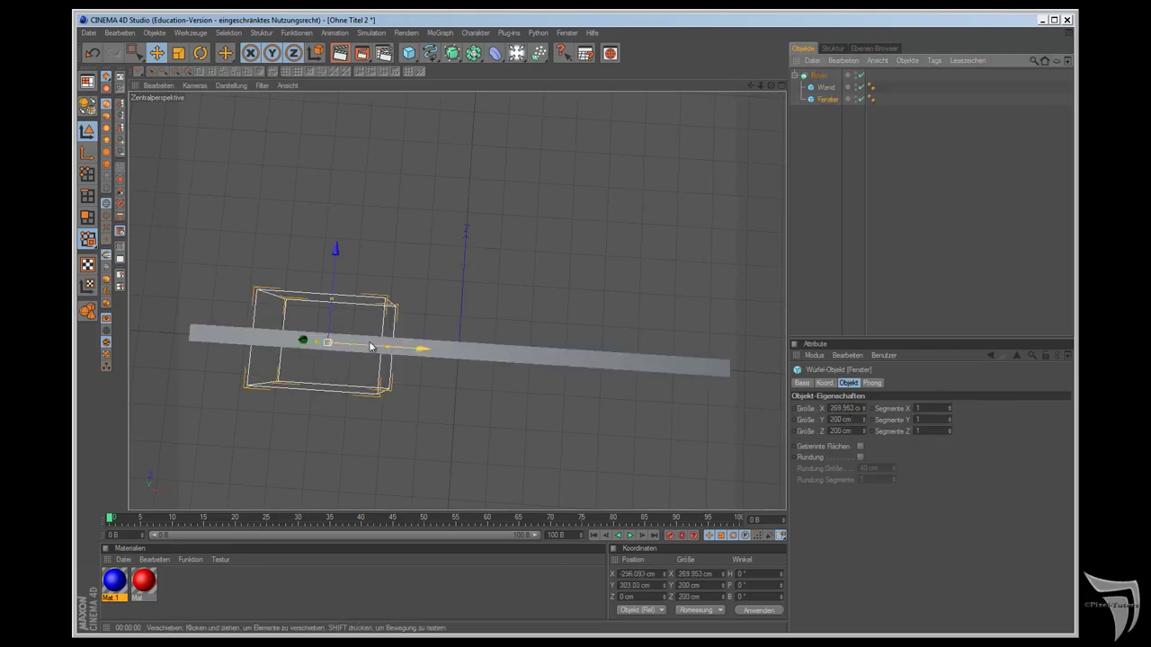
pyautogui.moveTo(333, 300); pyautogui.dragTo(647, 360)
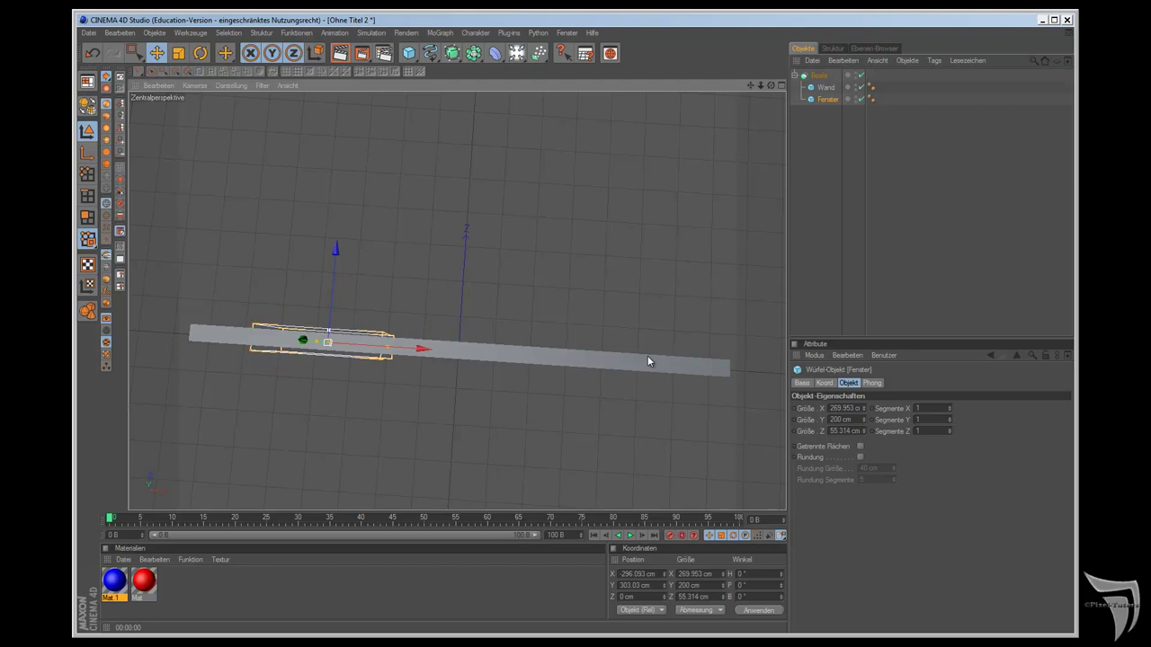
pyautogui.moveTo(770, 83)
pyautogui.mouseDown()
pyautogui.moveTo(647, 368)
pyautogui.moveTo(646, 355)
pyautogui.mouseUp()
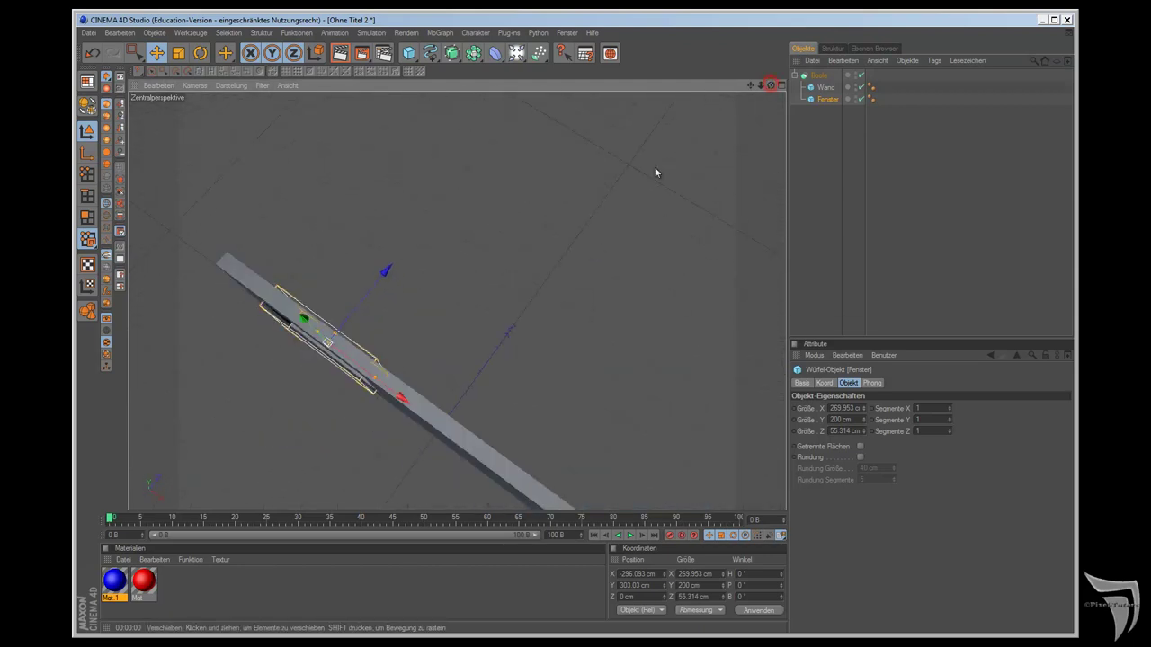
pyautogui.moveTo(333, 329); pyautogui.dragTo(646, 355)
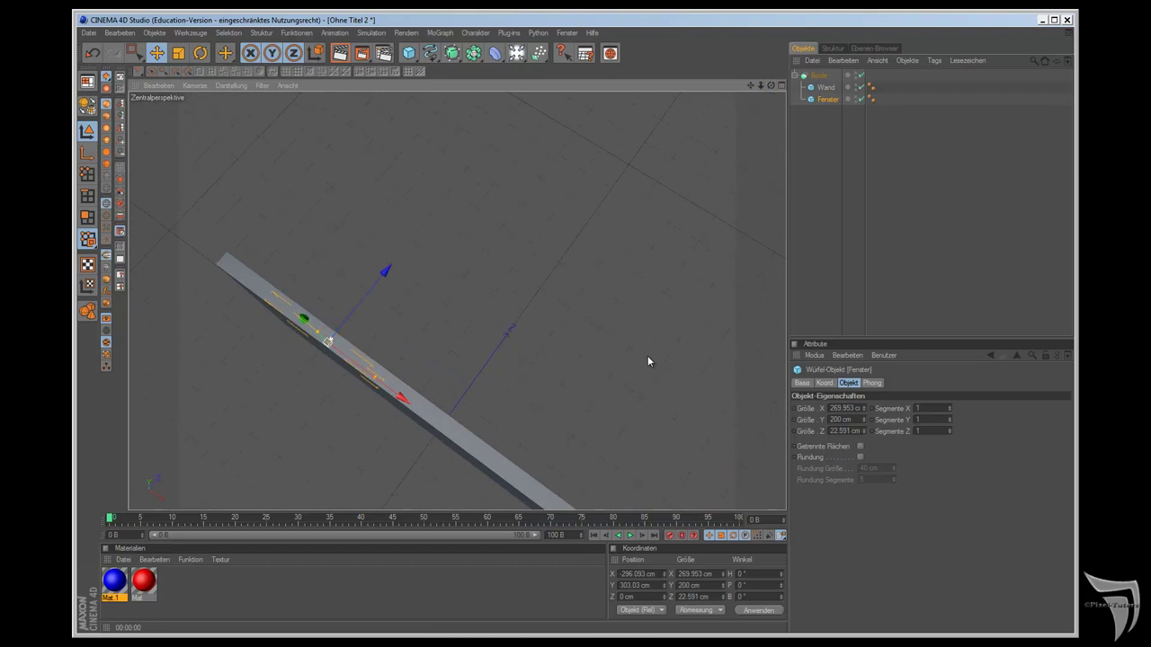
pyautogui.moveTo(771, 85); pyautogui.dragTo(647, 354)
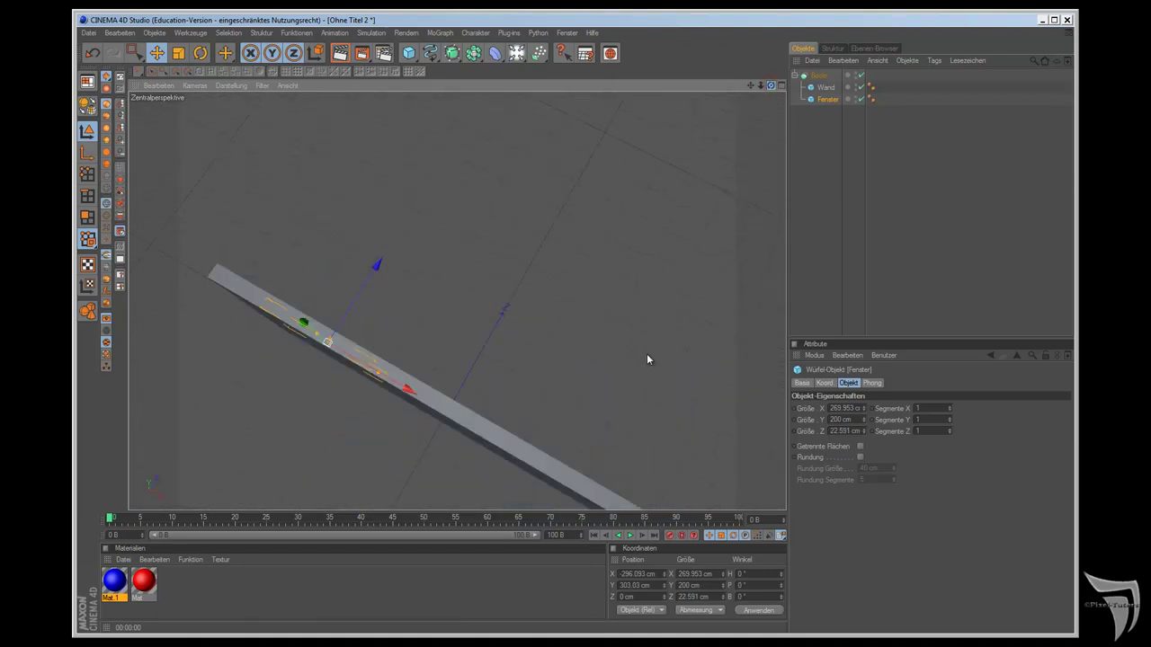
pyautogui.hotkey('ctrl', 'z')
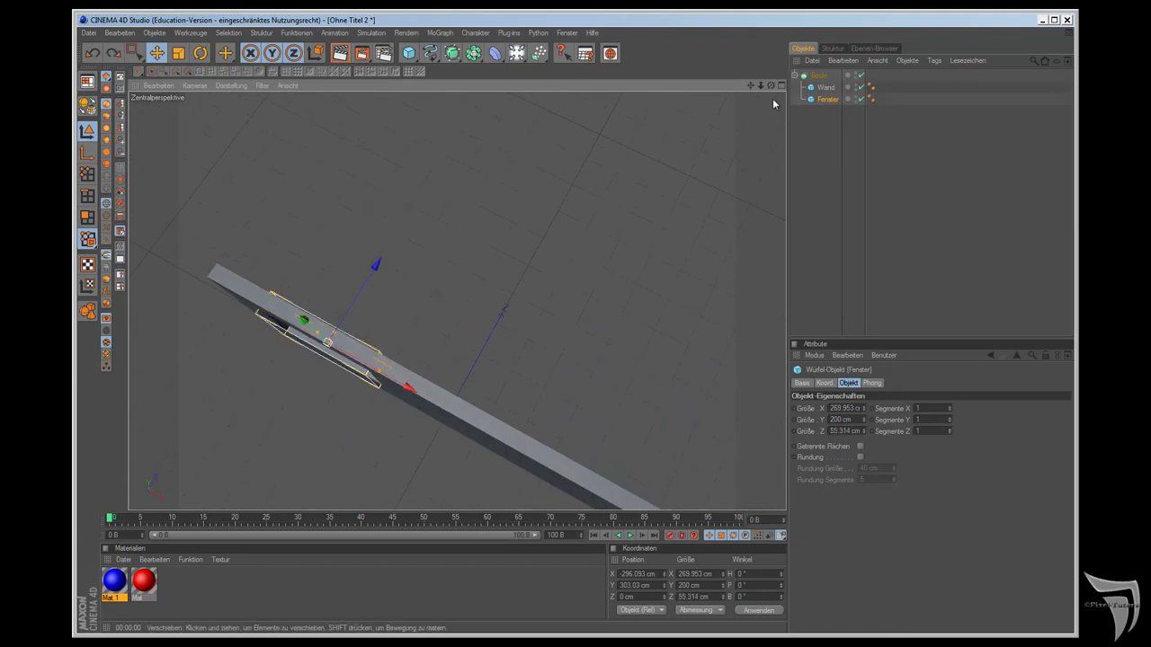
# Step: Center Fenster through the wall thickness and Ctrl-drag a copy of it outside the Boole
pyautogui.moveTo(770, 84); pyautogui.dragTo(647, 359)
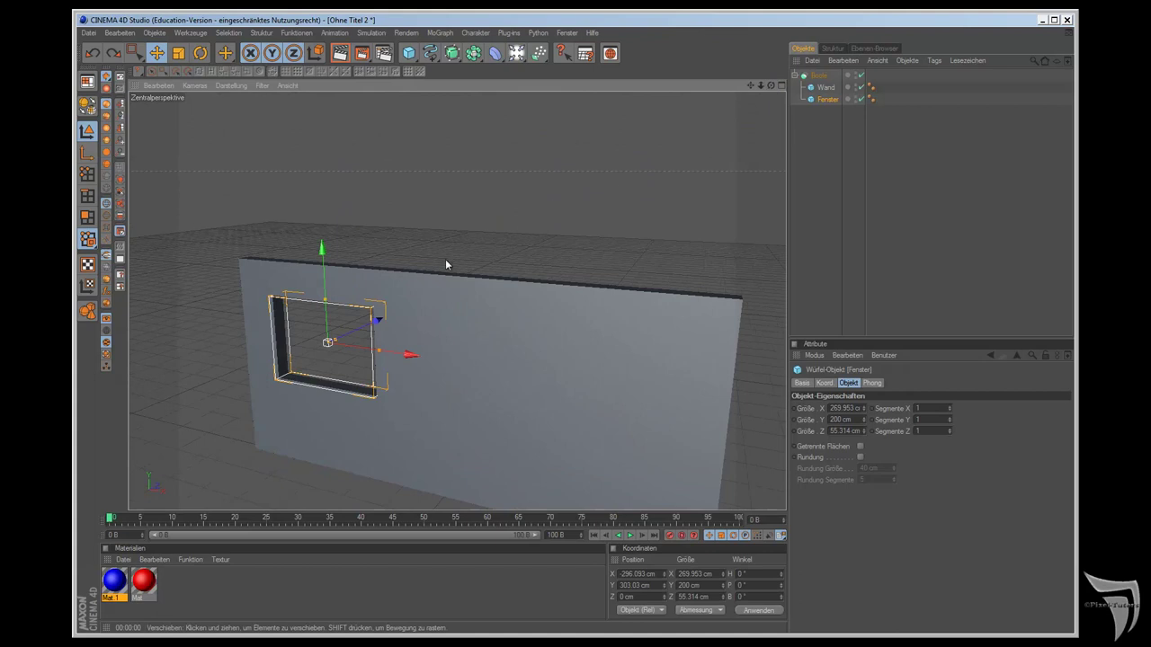
pyautogui.moveTo(382, 321); pyautogui.dragTo(271, 368)
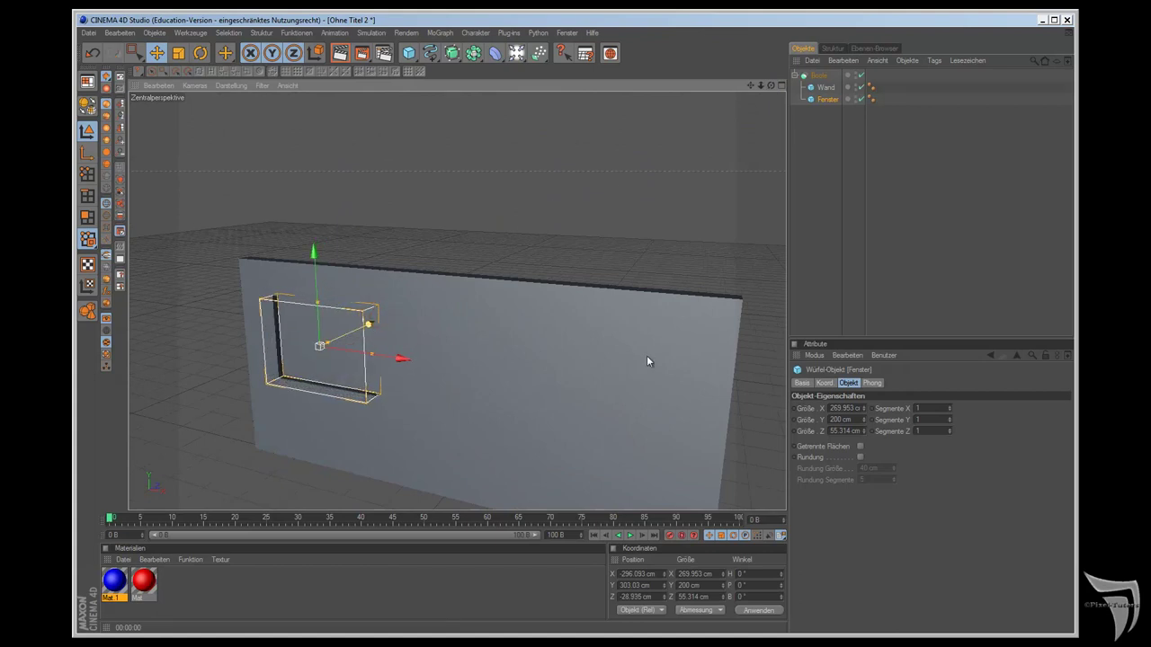
pyautogui.moveTo(371, 322); pyautogui.dragTo(647, 360)
pyautogui.moveTo(770, 86)
pyautogui.mouseDown()
pyautogui.moveTo(663, 361)
pyautogui.moveTo(648, 360)
pyautogui.mouseUp()
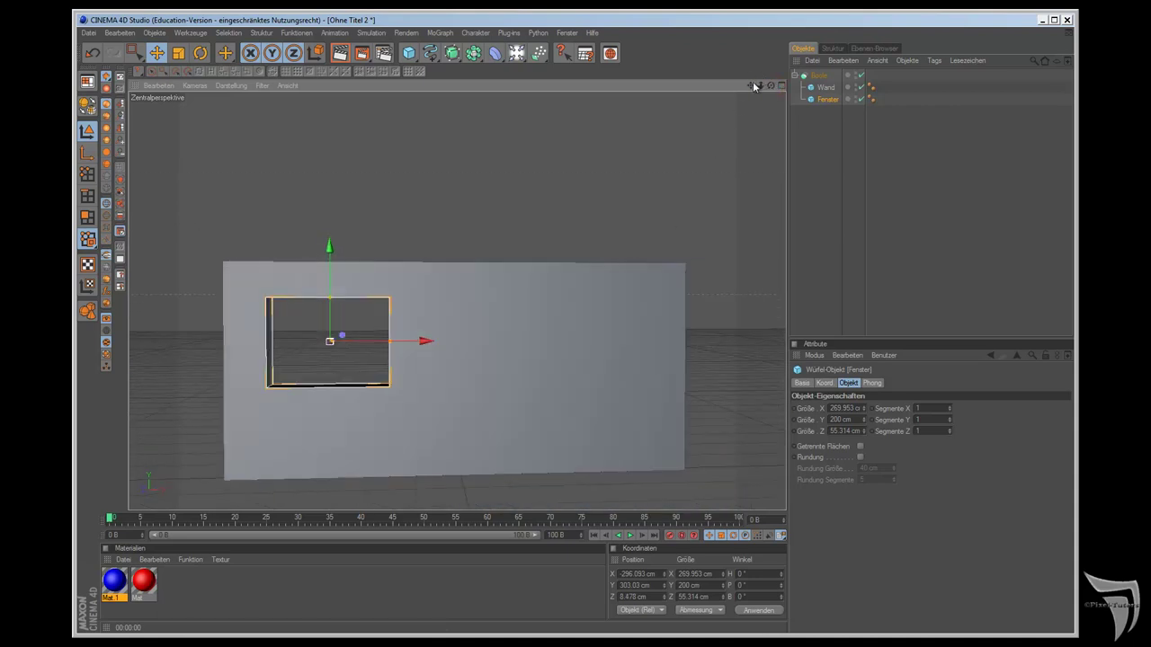
pyautogui.moveTo(755, 86); pyautogui.dragTo(648, 357)
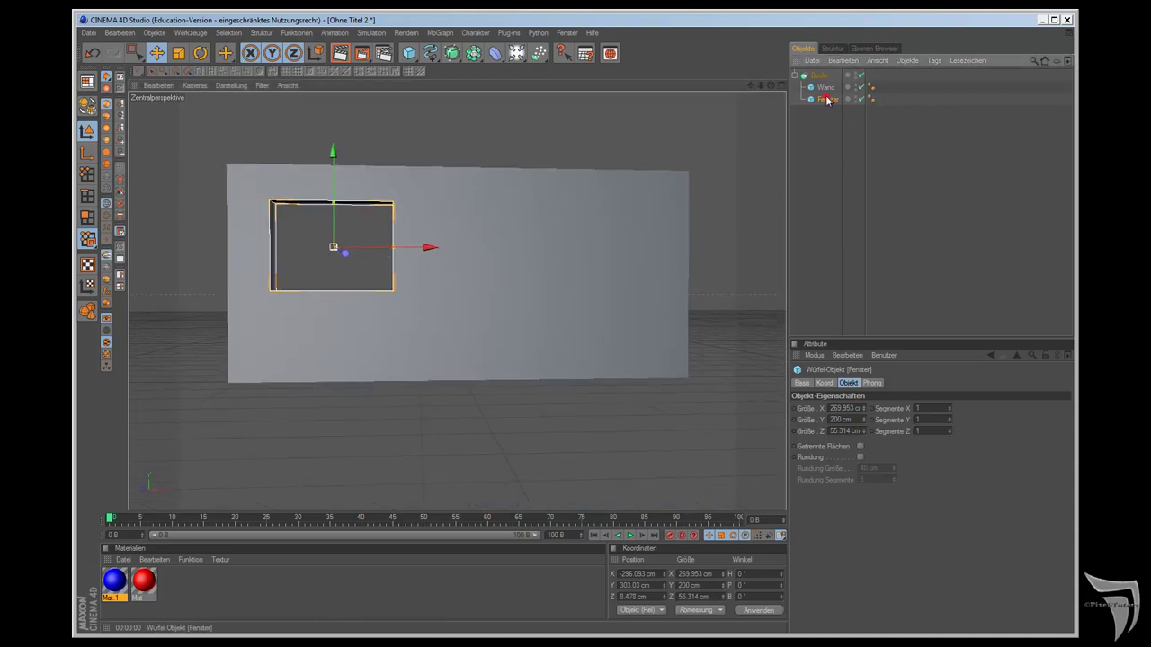
pyautogui.keyDown('ctrl'); pyautogui.moveTo(827, 100); pyautogui.dragTo(827, 162); pyautogui.keyUp('ctrl')
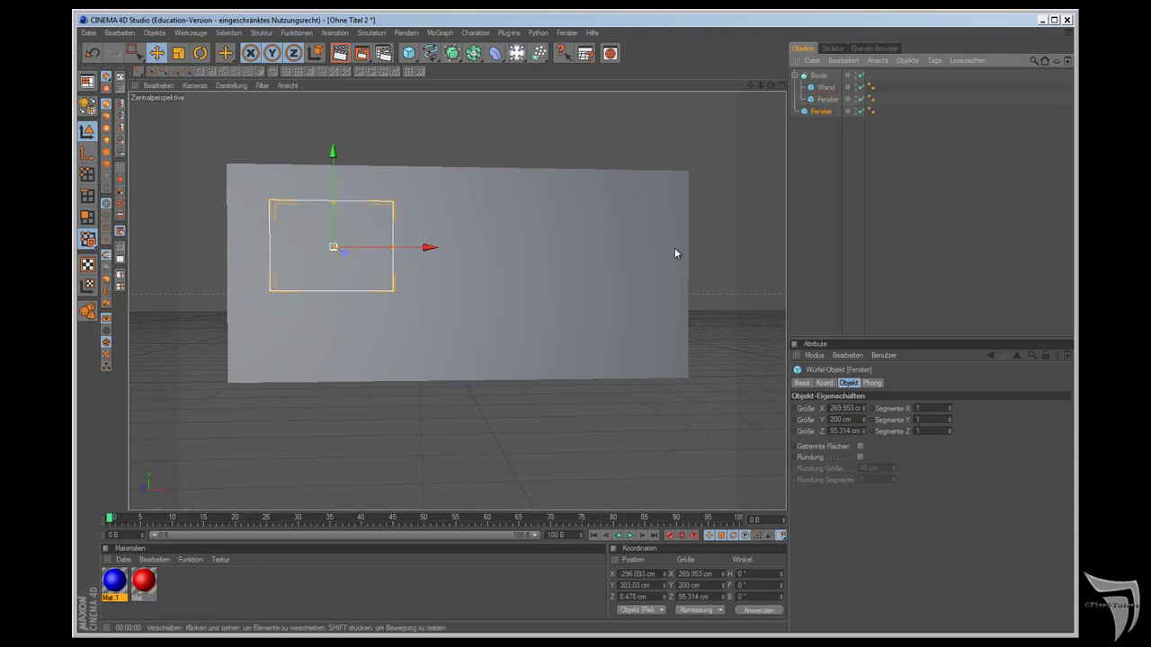
# Step: Move the Fenster copy to the wall's right side and group it under Fenster to cut a second window, then duplicate it again
pyautogui.moveTo(416, 258); pyautogui.dragTo(648, 354)
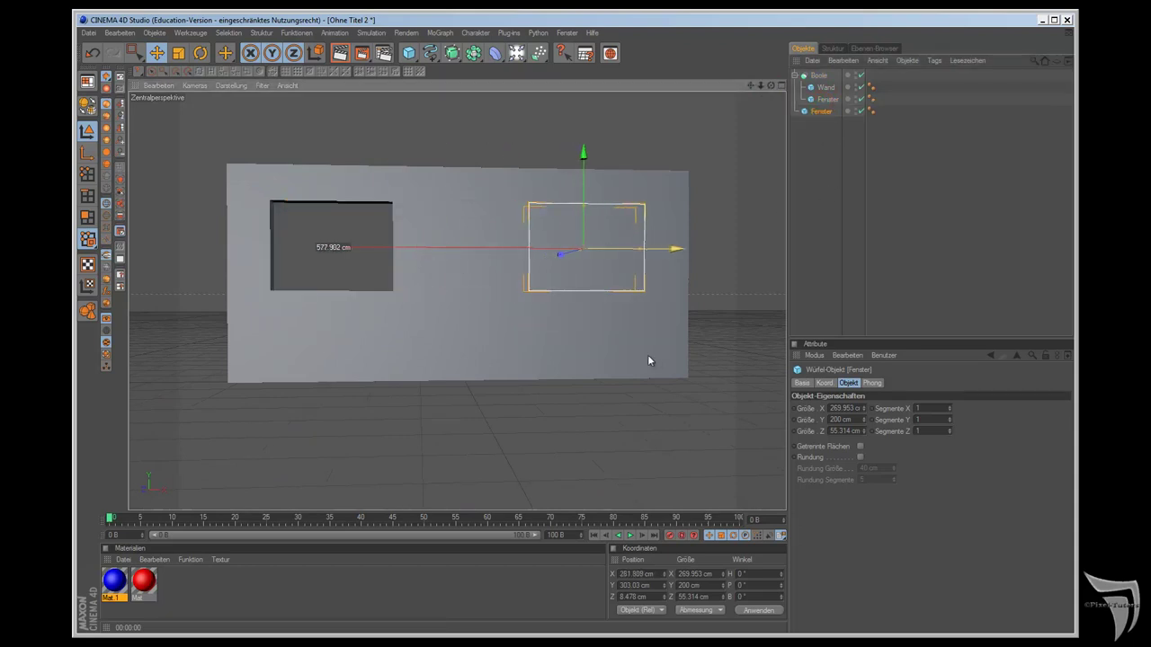
pyautogui.moveTo(769, 85); pyautogui.dragTo(823, 104)
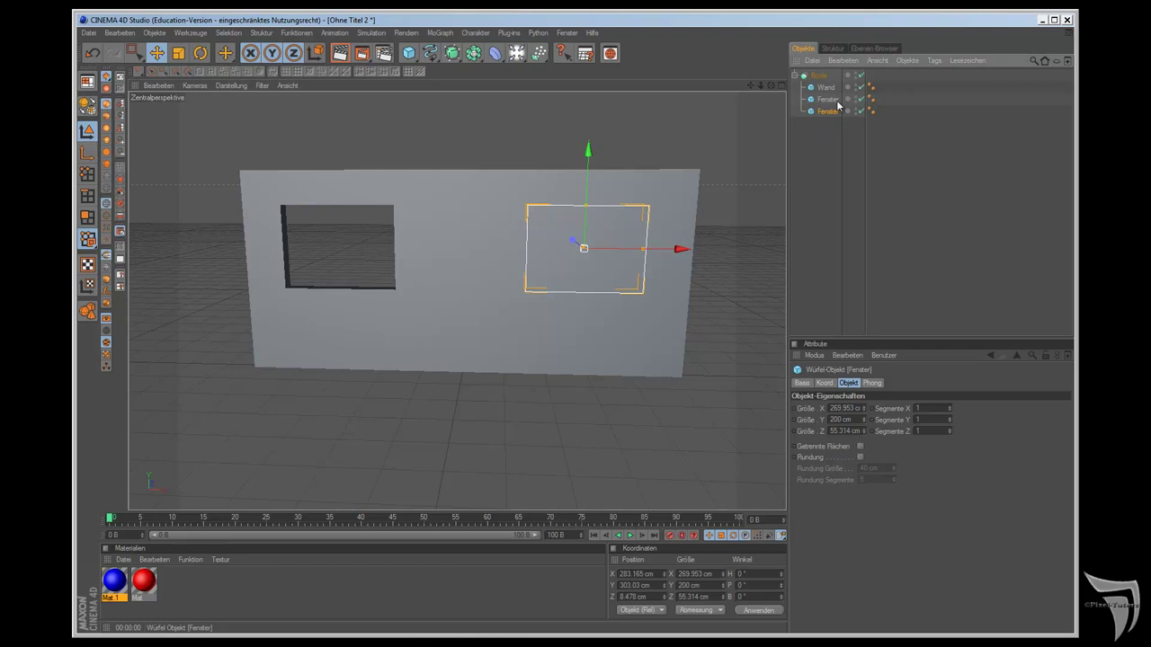
pyautogui.moveTo(829, 111); pyautogui.dragTo(826, 99)
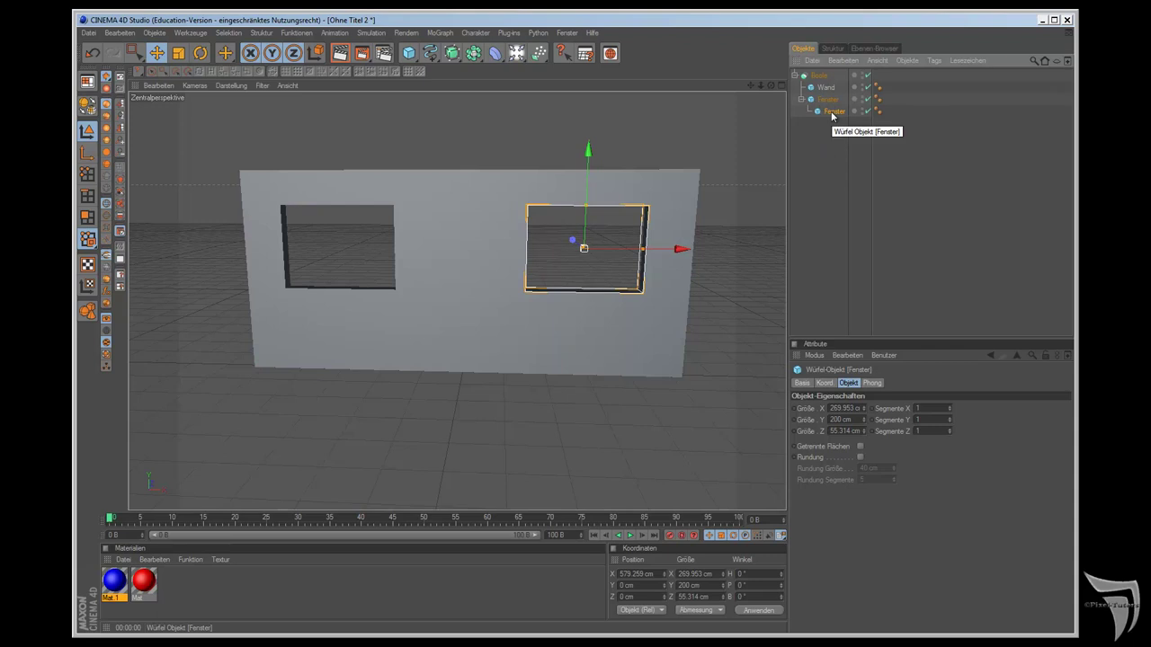
pyautogui.moveTo(681, 249); pyautogui.dragTo(648, 355)
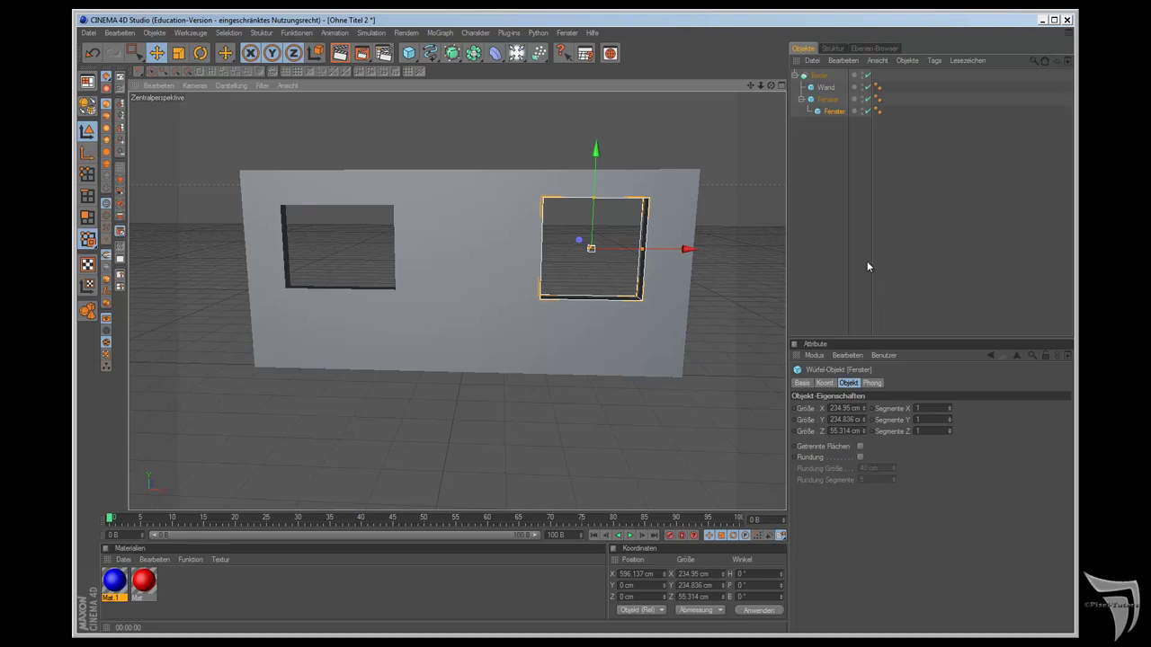
pyautogui.keyDown('ctrl'); pyautogui.moveTo(832, 115); pyautogui.dragTo(830, 134); pyautogui.keyUp('ctrl')
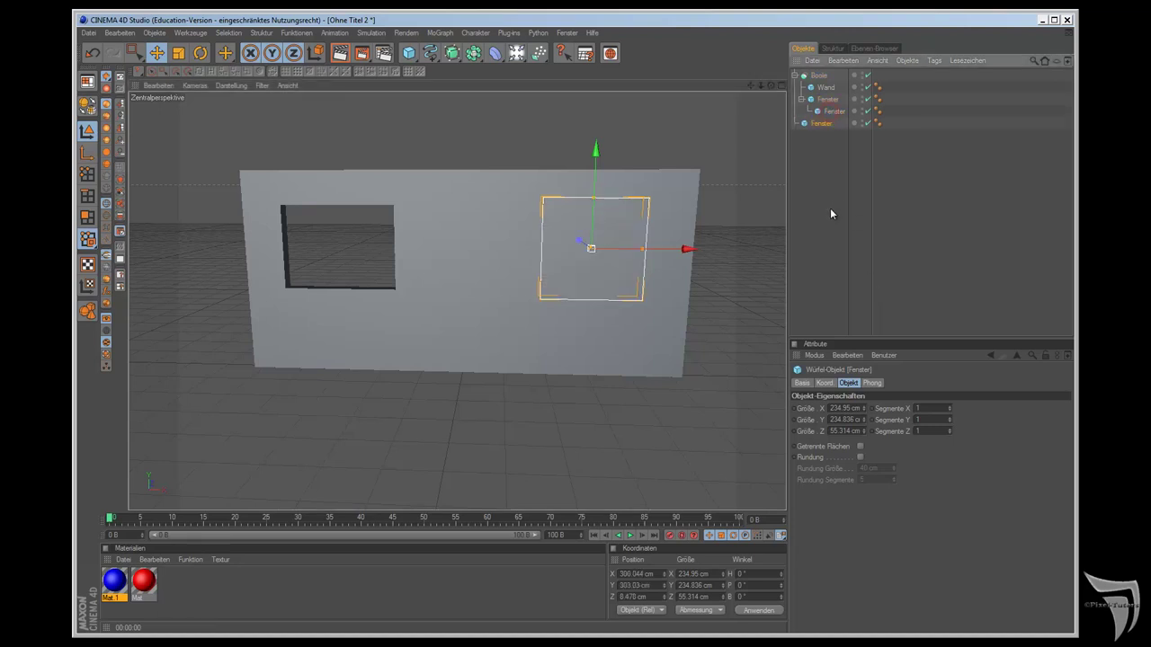
# Step: Rename the new copy to 'Tür' and shape it into a tall, narrow door cube mid-wall
pyautogui.doubleClick(818, 123)
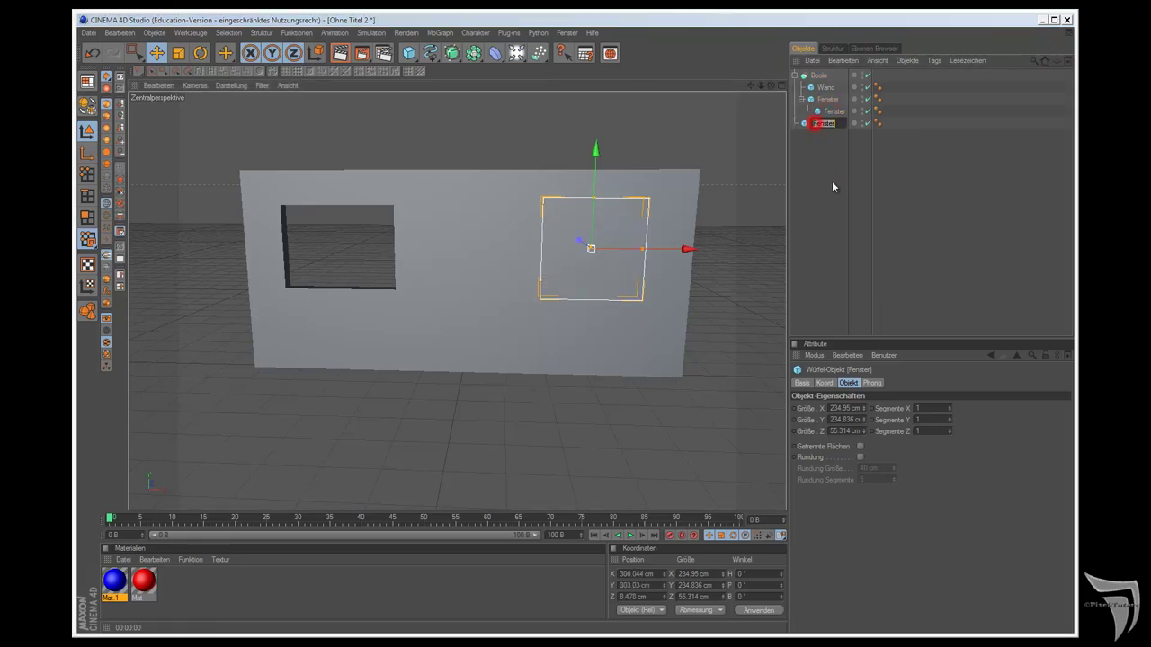
pyautogui.write('Tü')
pyautogui.write('r')
pyautogui.press('Return')
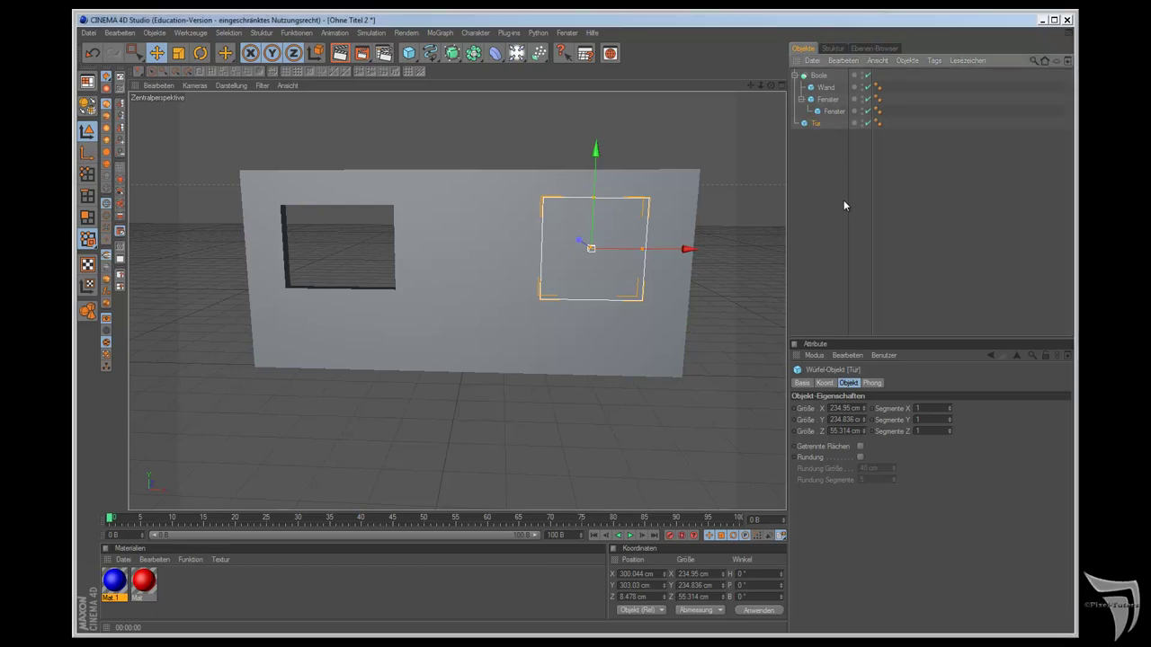
pyautogui.moveTo(685, 244); pyautogui.dragTo(570, 247)
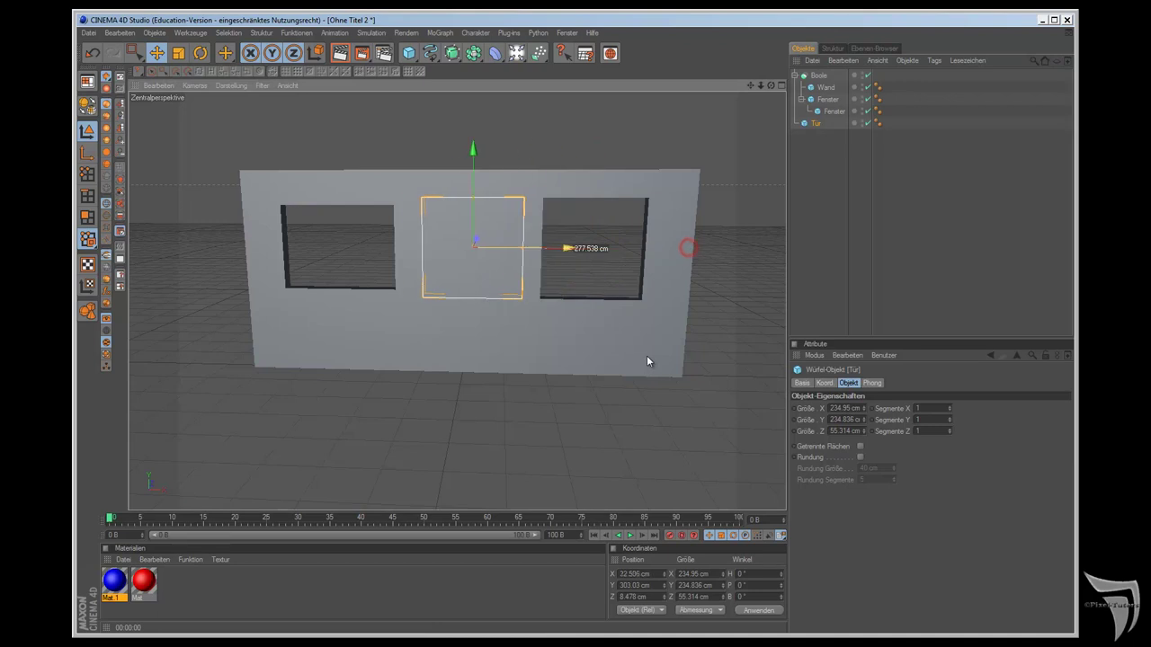
pyautogui.moveTo(484, 208); pyautogui.dragTo(475, 191)
pyautogui.moveTo(514, 233); pyautogui.dragTo(645, 354)
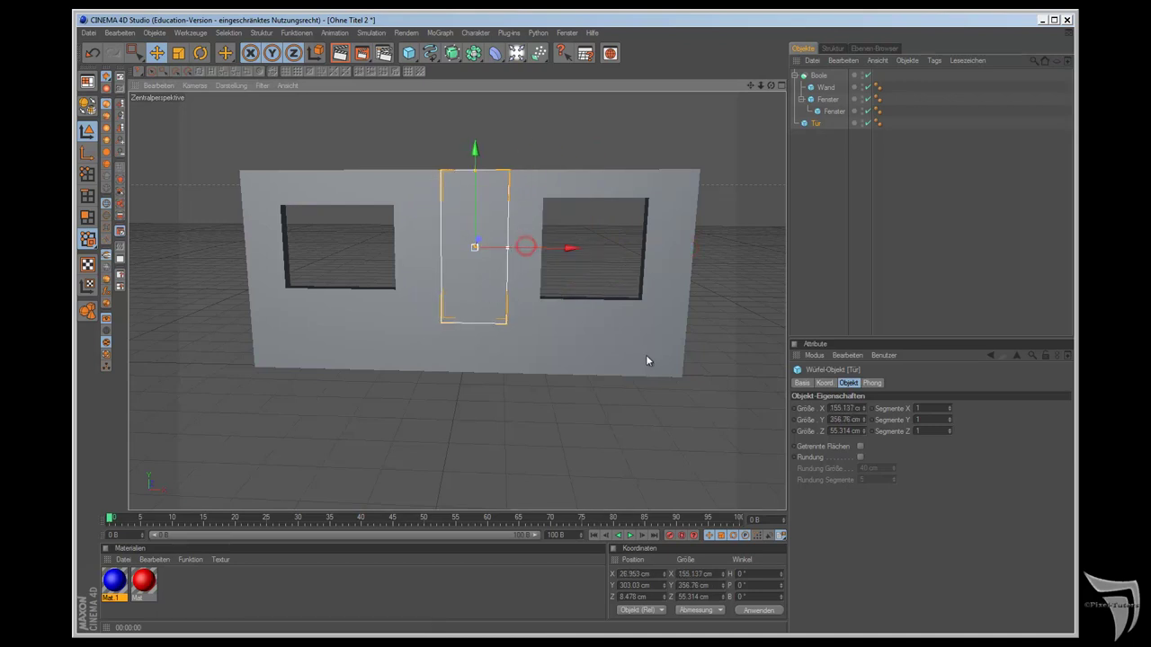
pyautogui.moveTo(474, 151); pyautogui.dragTo(475, 193)
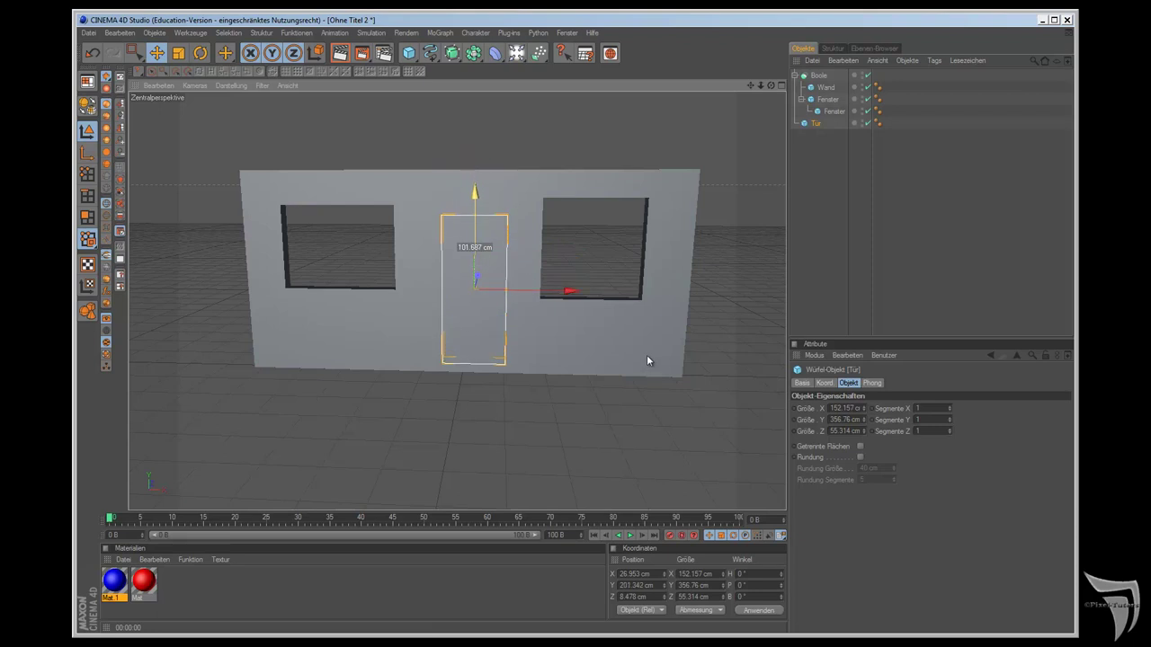
# Step: Add Tür to the Fenster cutting group and adjust its height so the door opening reaches the wall bottom
pyautogui.moveTo(817, 127); pyautogui.dragTo(826, 105)
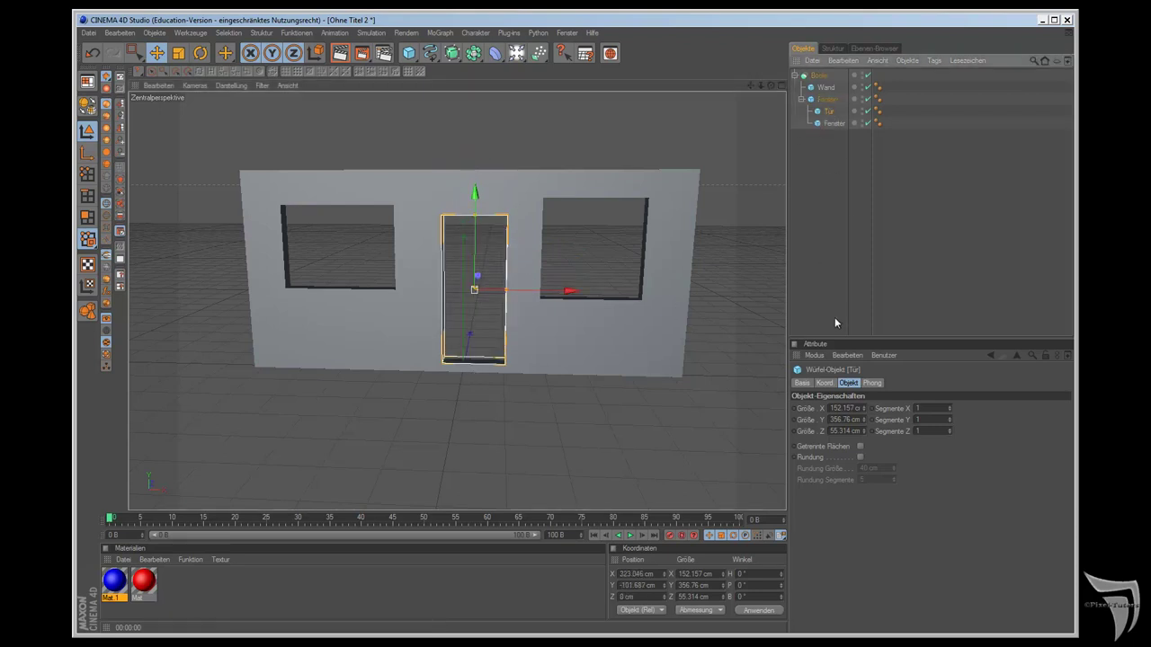
pyautogui.moveTo(475, 195); pyautogui.dragTo(648, 362)
pyautogui.moveTo(771, 86)
pyautogui.mouseDown()
pyautogui.moveTo(583, 359)
pyautogui.moveTo(644, 363)
pyautogui.mouseUp()
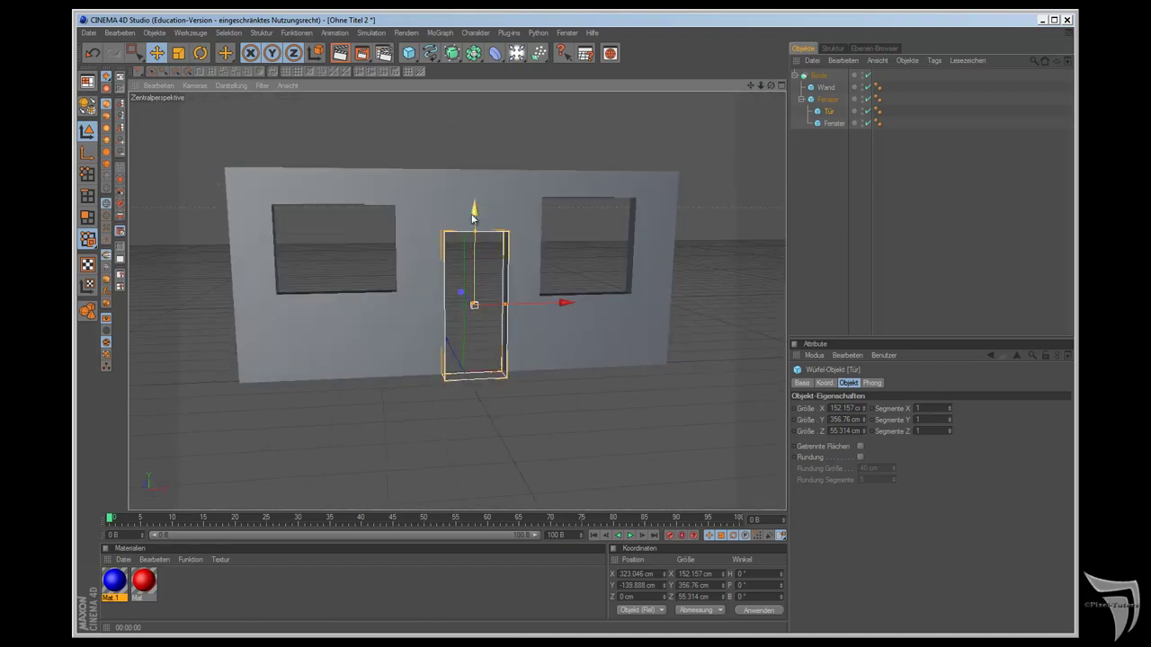
pyautogui.moveTo(474, 216); pyautogui.dragTo(647, 361)
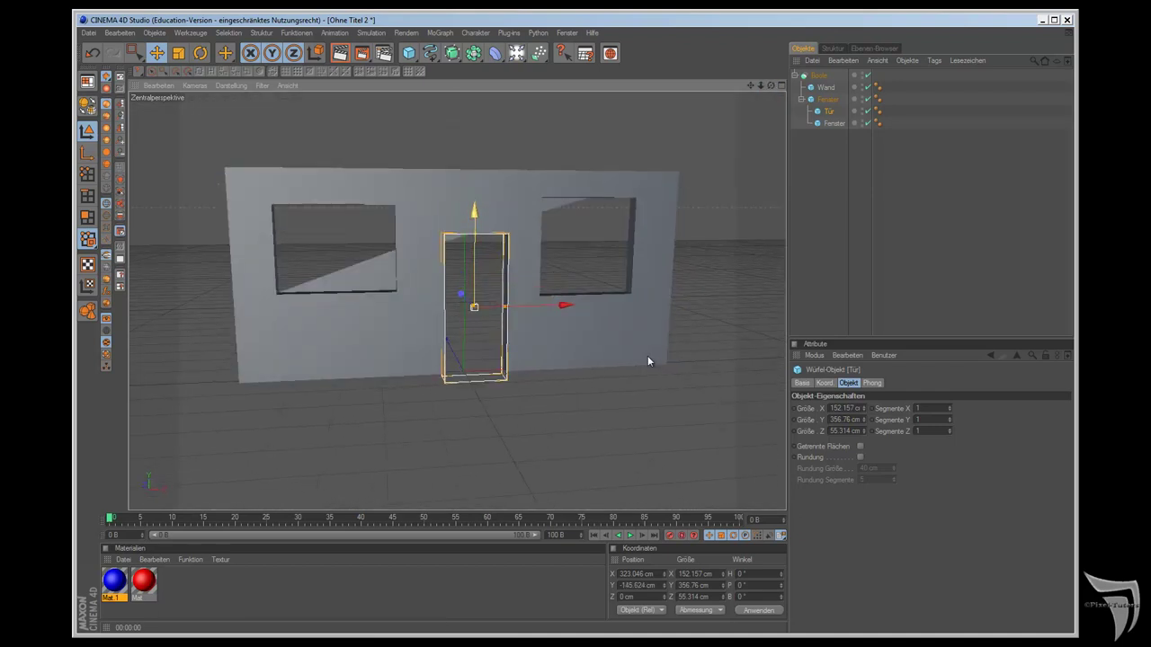
pyautogui.moveTo(564, 306); pyautogui.dragTo(646, 354)
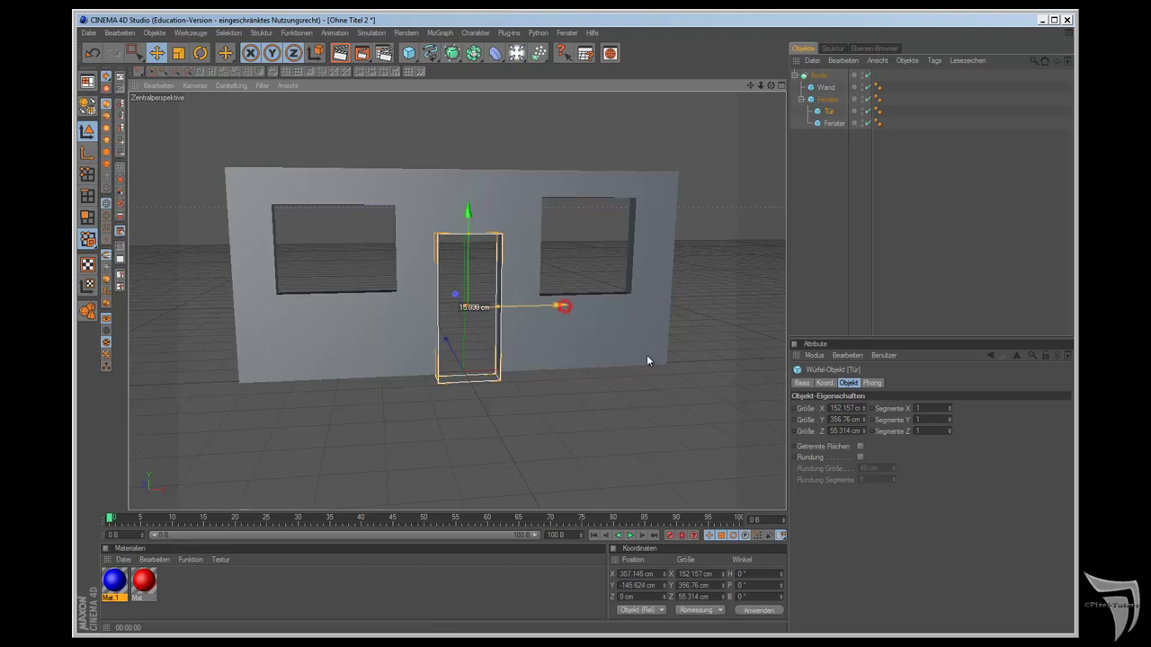
pyautogui.moveTo(475, 207)
pyautogui.mouseDown()
pyautogui.moveTo(658, 360)
pyautogui.moveTo(648, 355)
pyautogui.mouseUp()
pyautogui.click(882, 158)
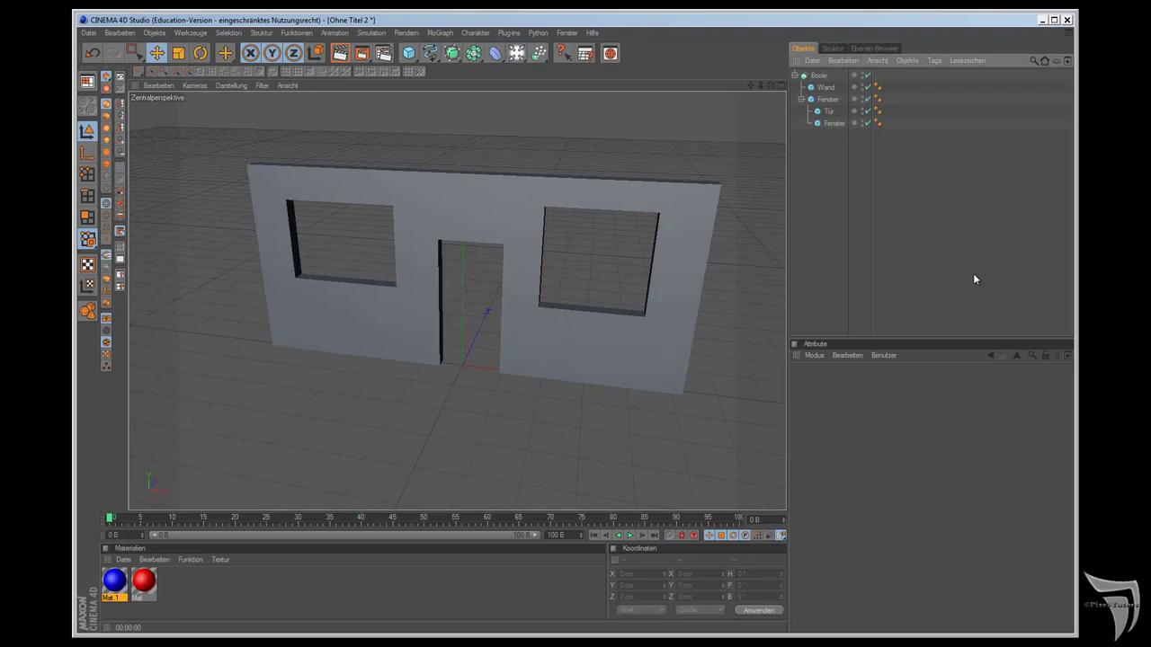
pyautogui.click(820, 77)
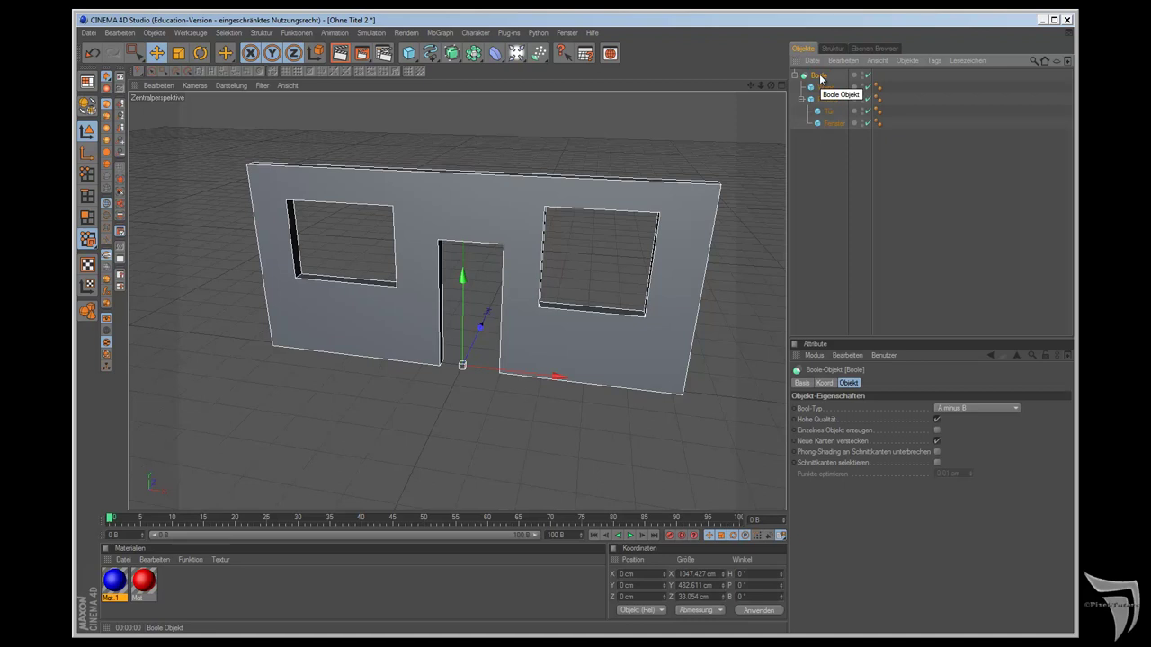
# Step: Delete the Boole wall and switch to the Küchenzeile.c4d kitchen scene
pyautogui.press('Delete')
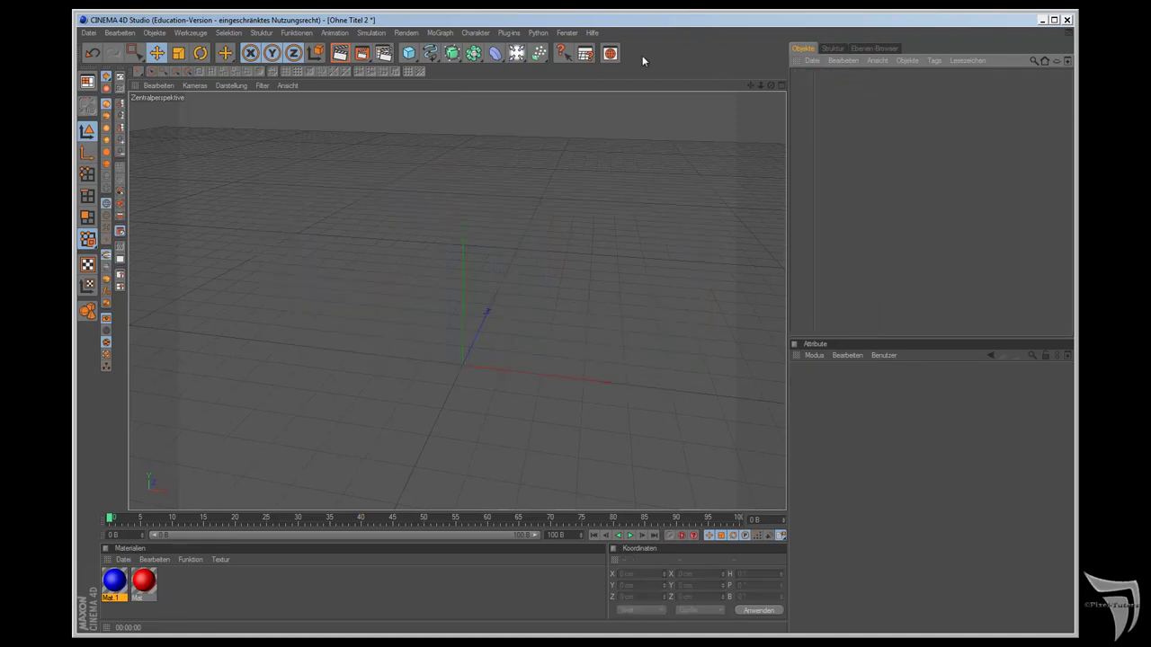
pyautogui.click(568, 32)
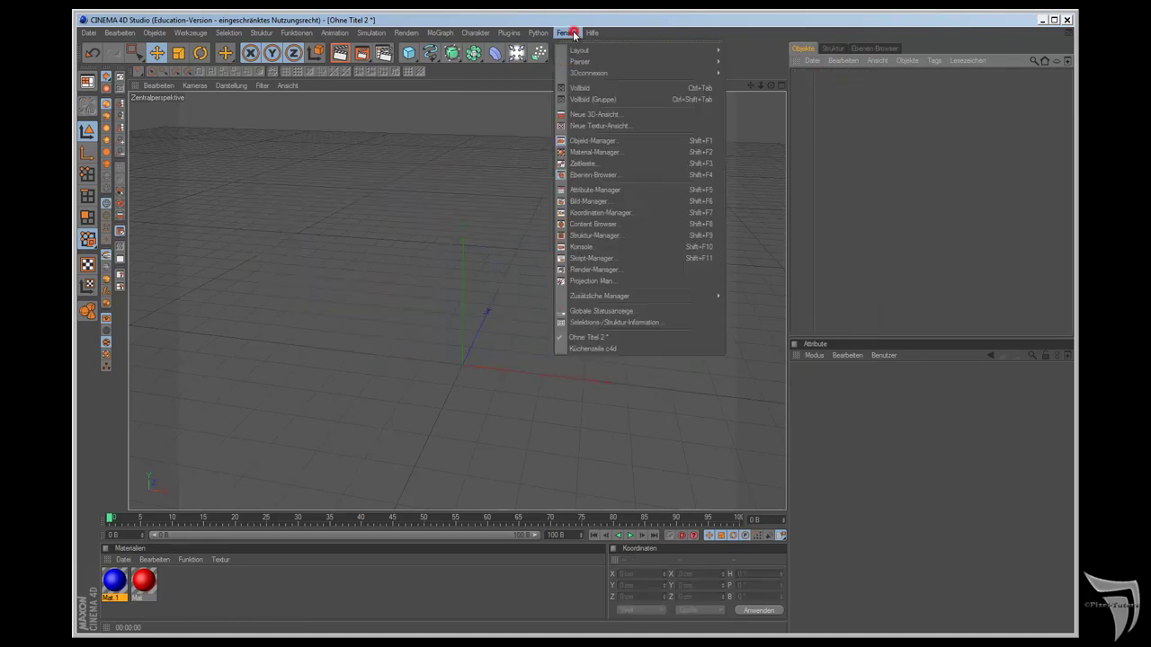
pyautogui.click(608, 350)
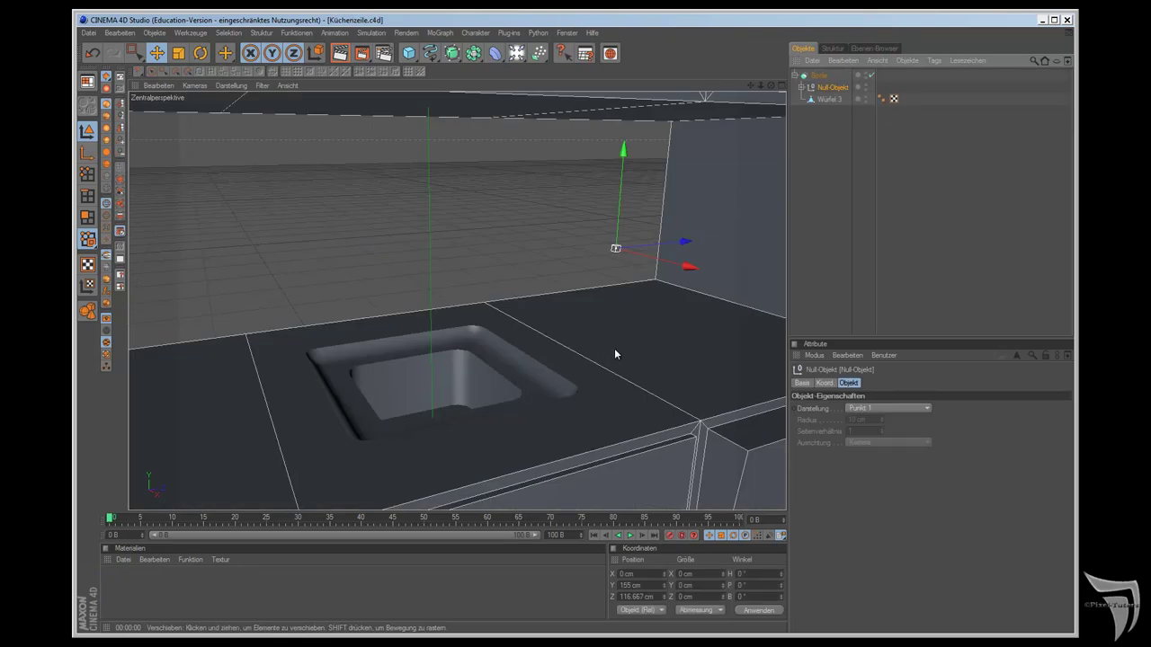
# Step: In the top view, slide sink cutter Würfel 3 to X 14.426 cm, then deselect it in perspective
pyautogui.middleClick(615, 356)
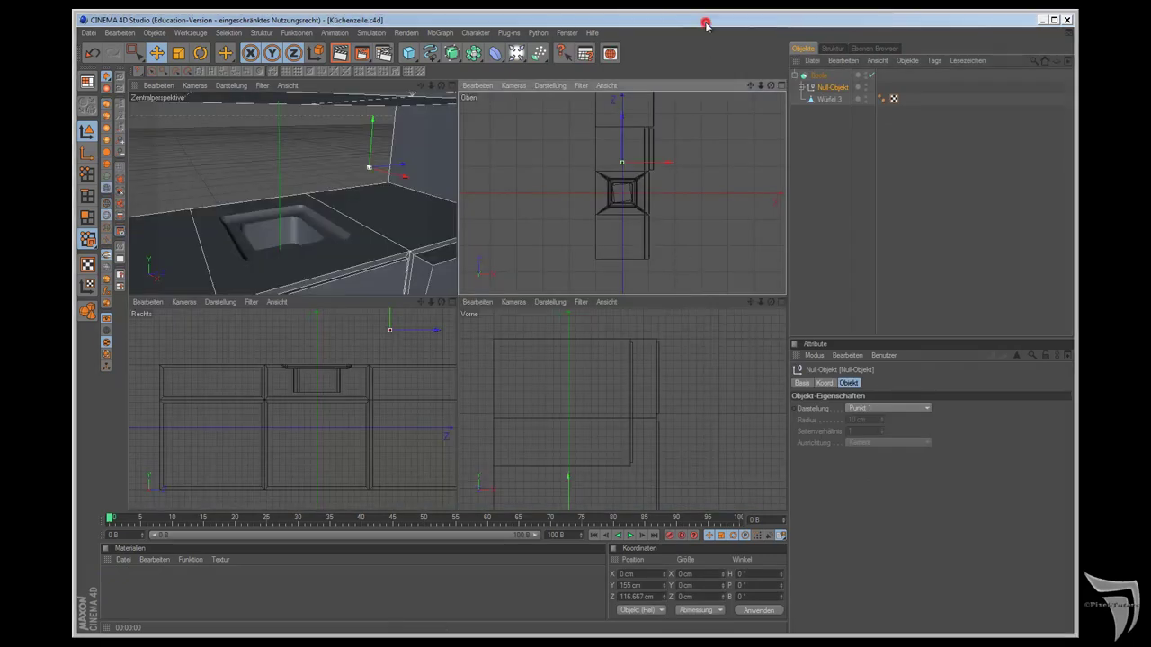
pyautogui.press('F2')
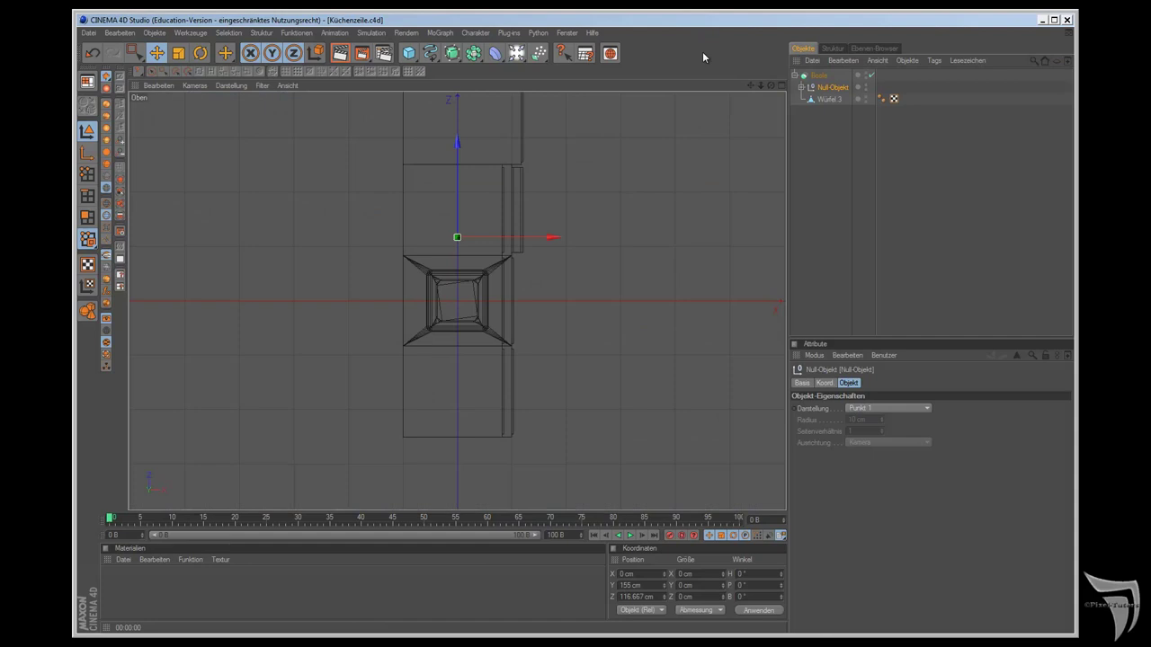
pyautogui.click(826, 103)
pyautogui.scroll(1, 658, 293)
pyautogui.scroll(2, 658, 293)
pyautogui.scroll(2, 658, 293)
pyautogui.scroll(2, 659, 294)
pyautogui.moveTo(555, 303); pyautogui.dragTo(647, 361)
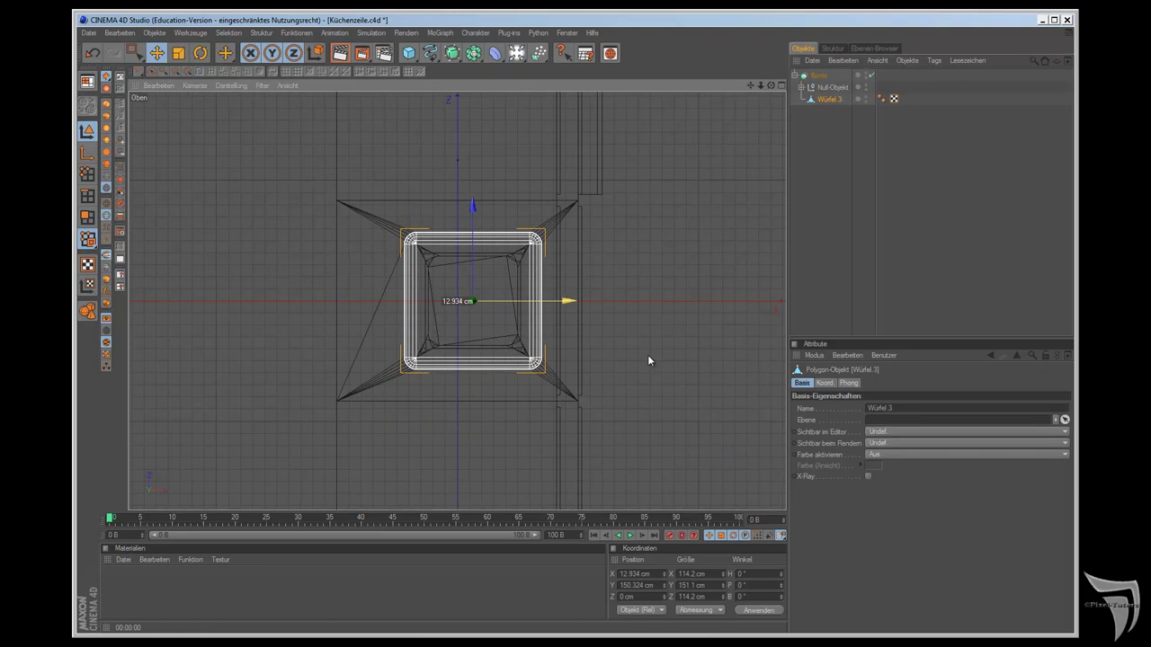
pyautogui.moveTo(648, 354); pyautogui.dragTo(645, 354)
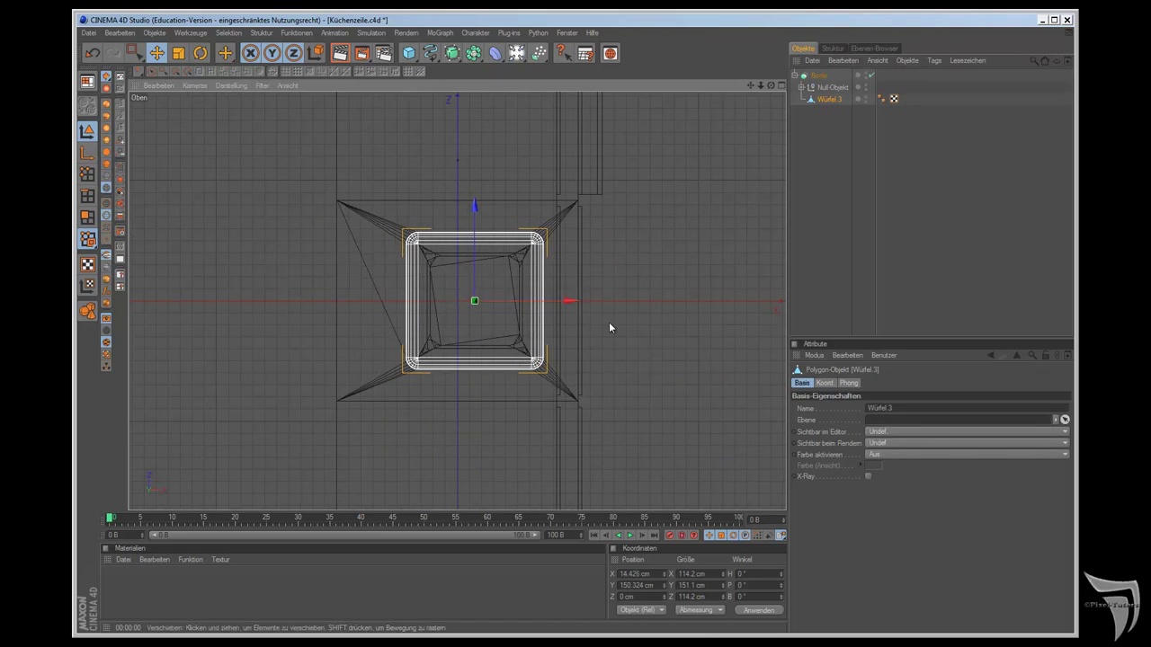
pyautogui.press('F1')
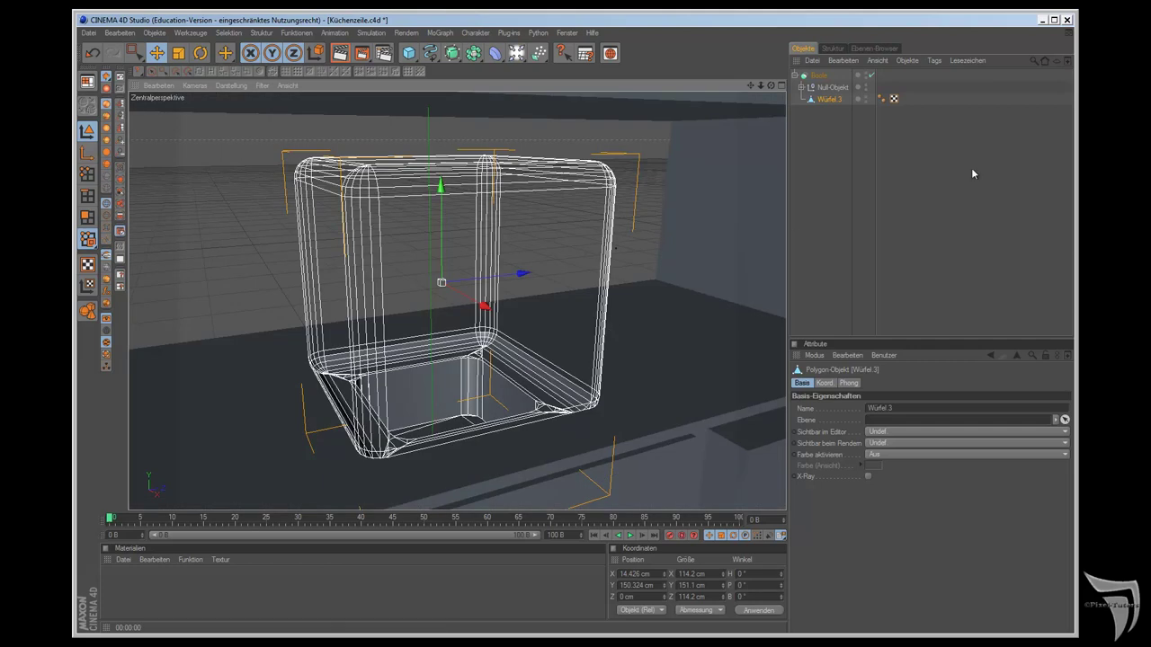
pyautogui.click(923, 182)
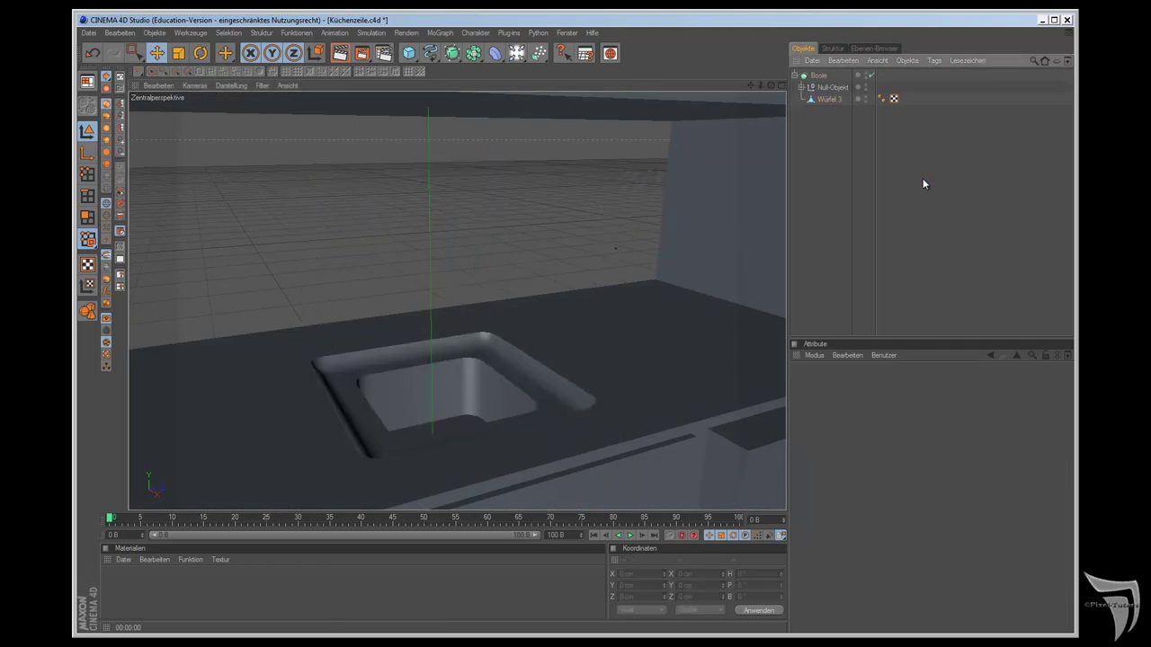
# Step: Add a new Cube primitive and shrink it to a small block
pyautogui.click(408, 53)
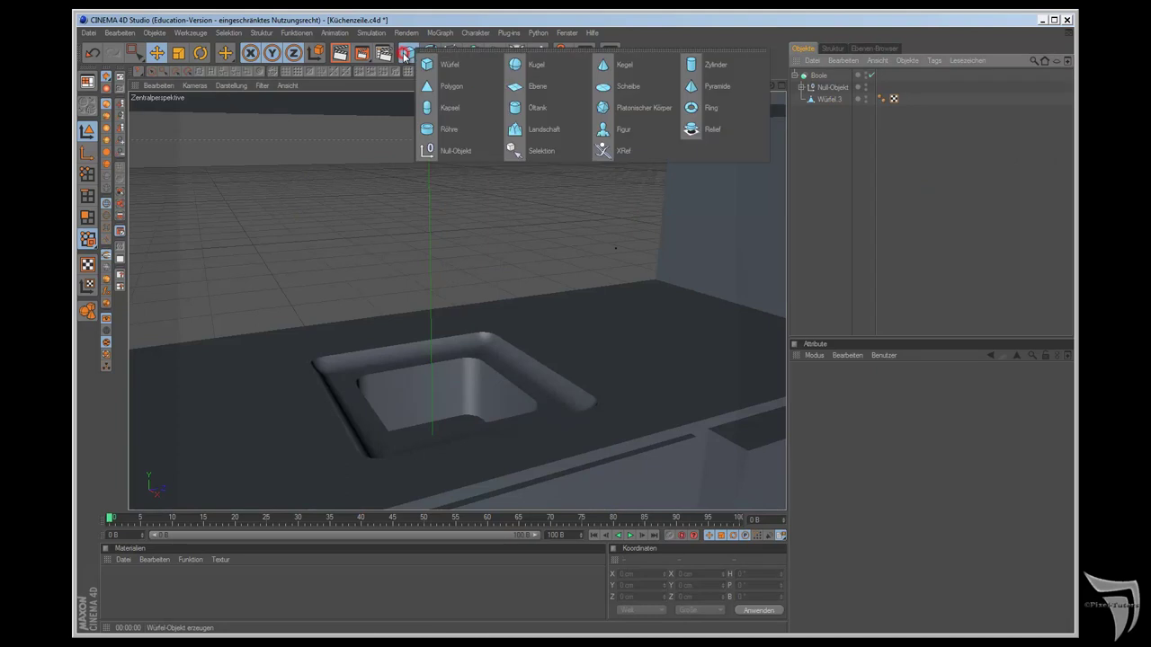
pyautogui.click(442, 72)
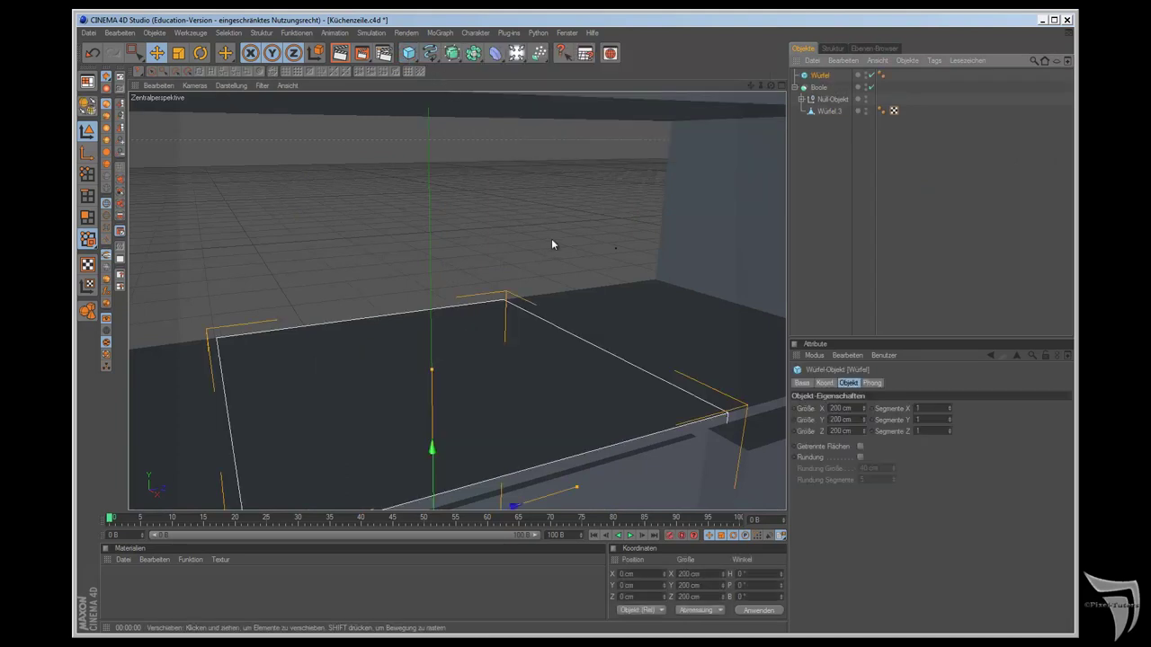
pyautogui.middleClick(382, 90)
pyautogui.scroll(-2, 386, 171)
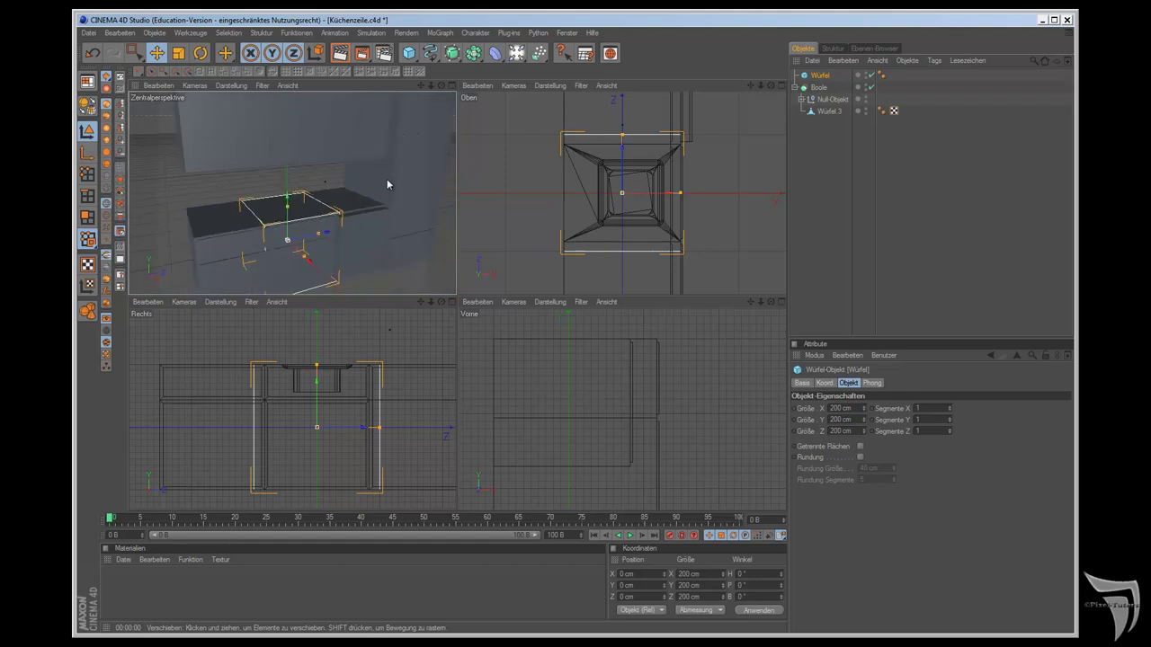
pyautogui.moveTo(441, 85)
pyautogui.mouseDown()
pyautogui.moveTo(457, 299)
pyautogui.moveTo(442, 86)
pyautogui.mouseUp()
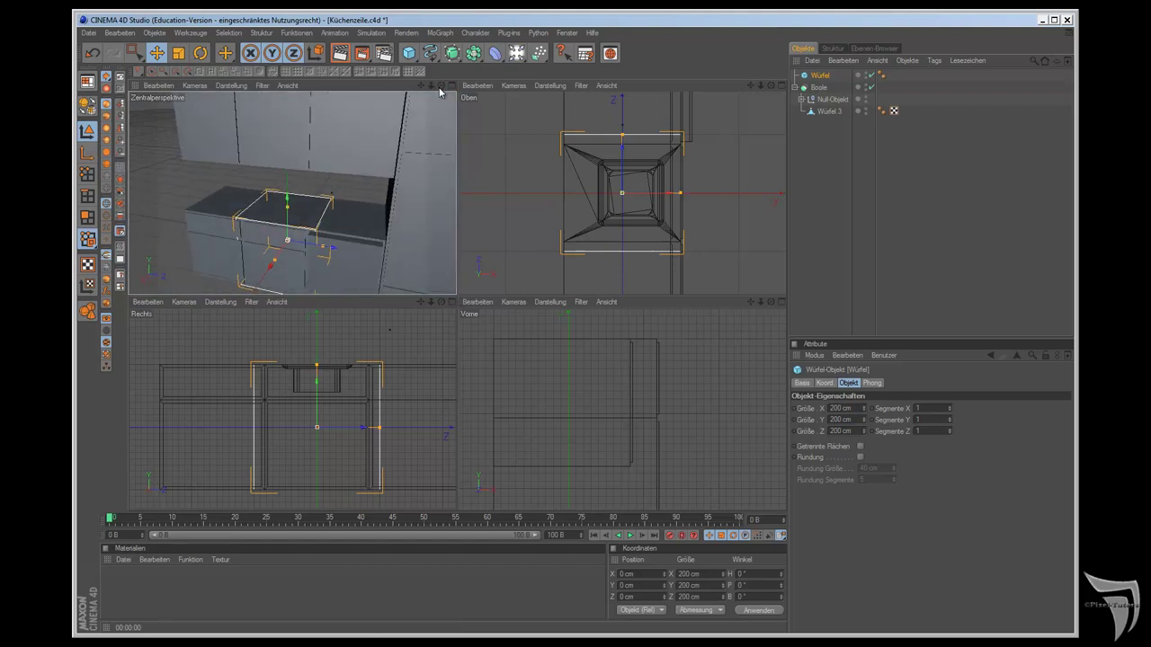
pyautogui.click(179, 53)
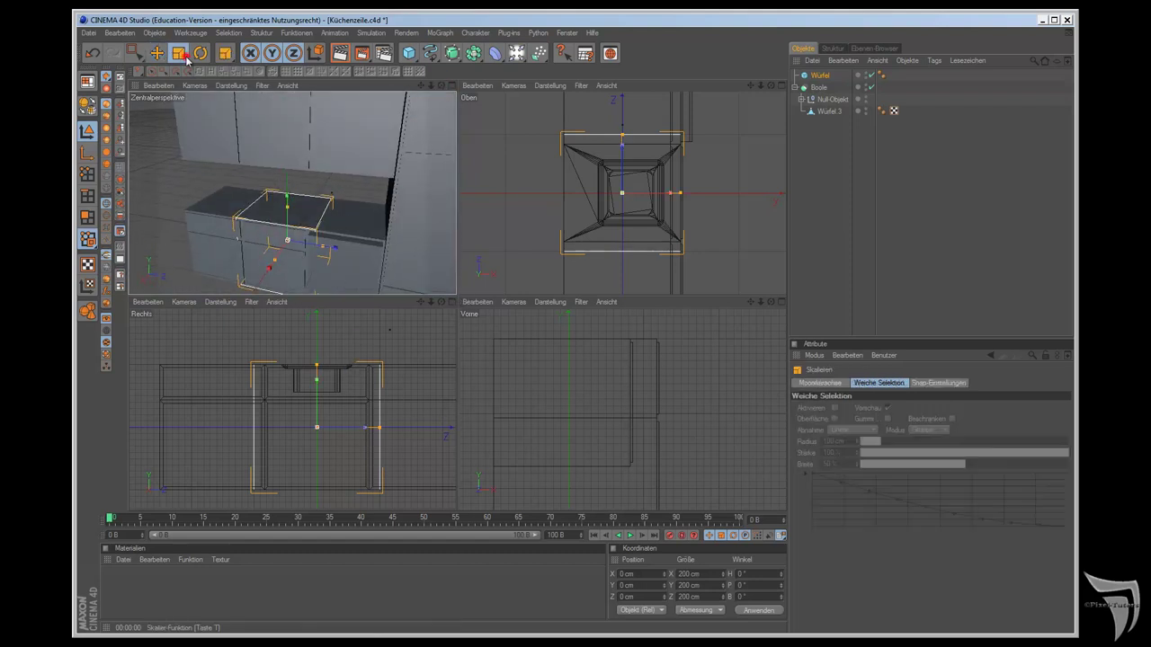
pyautogui.moveTo(377, 378); pyautogui.dragTo(456, 355)
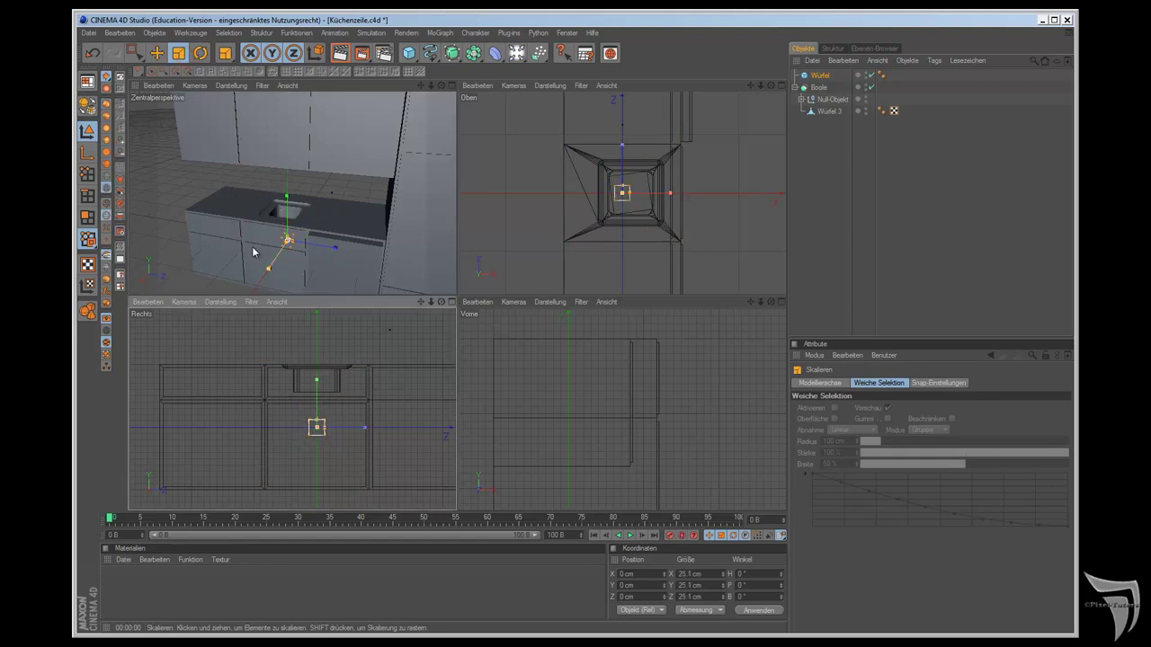
# Step: Lift the cube to countertop height and move it left beside the sink
pyautogui.click(157, 53)
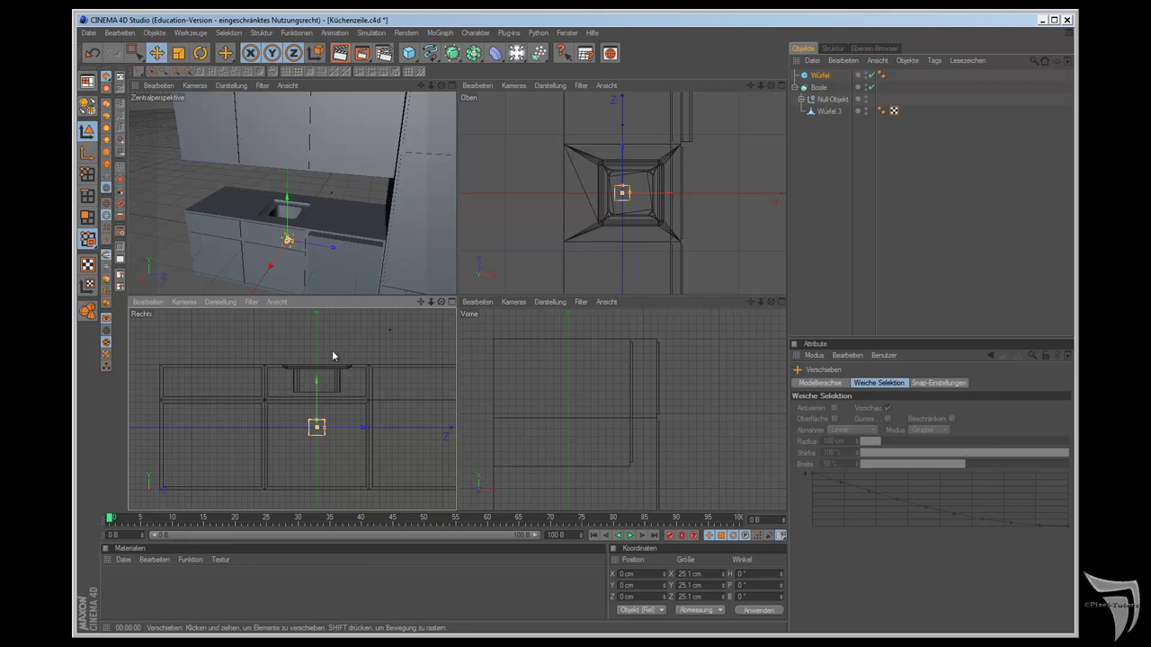
pyautogui.moveTo(317, 391); pyautogui.dragTo(457, 359)
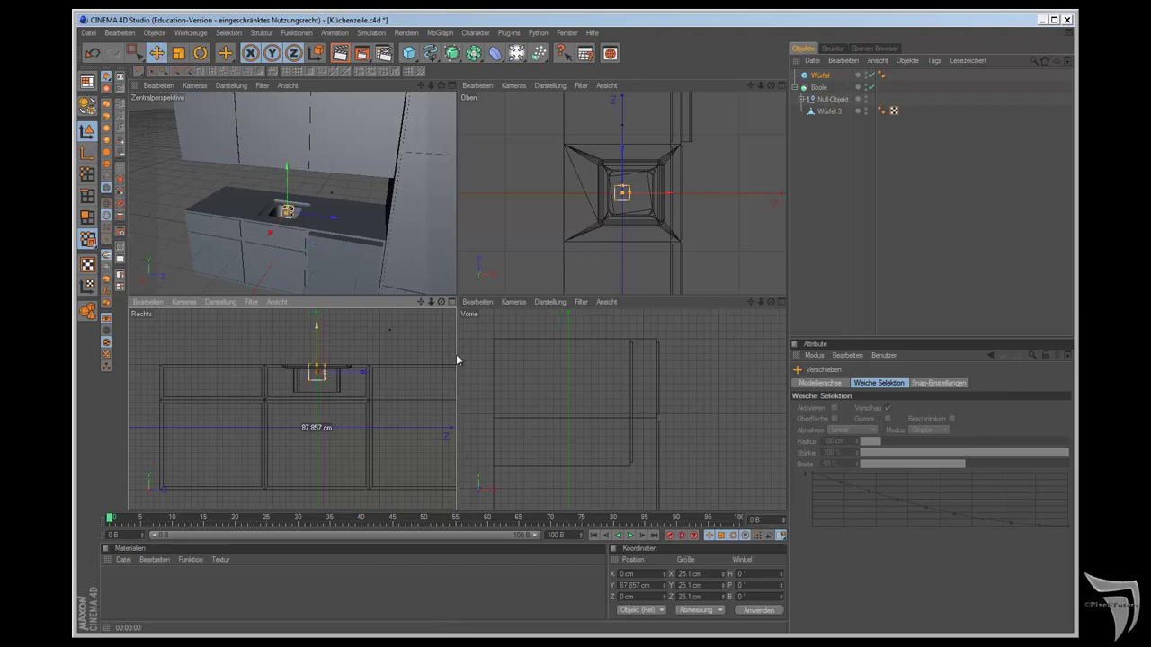
pyautogui.moveTo(456, 354); pyautogui.dragTo(456, 354)
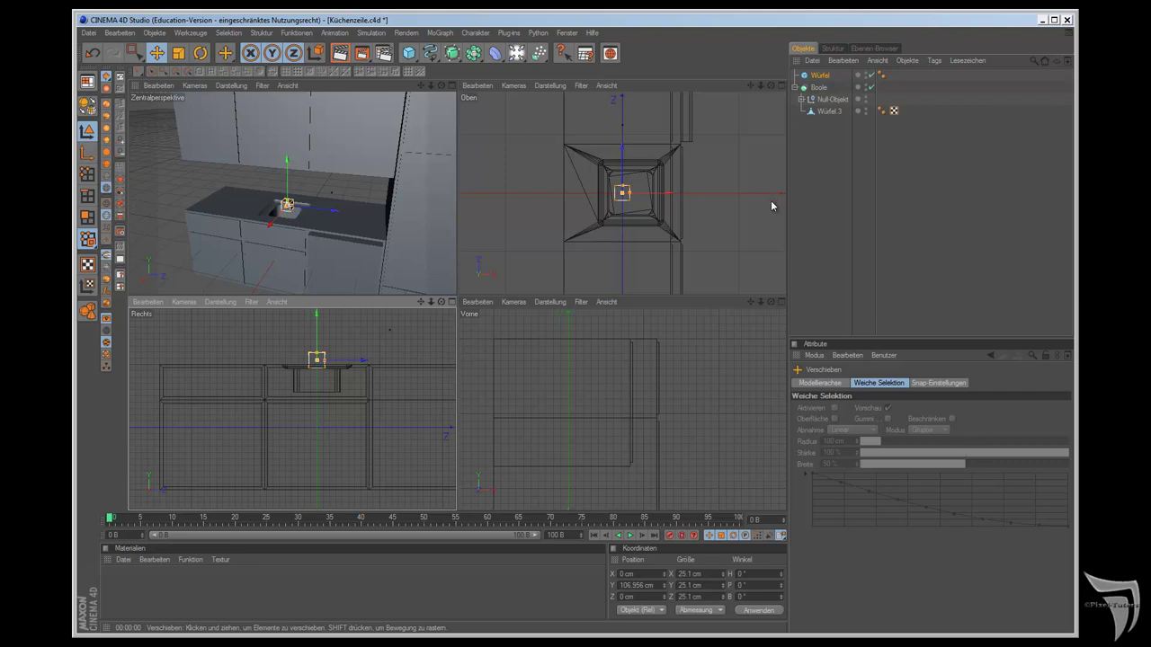
pyautogui.moveTo(677, 195); pyautogui.dragTo(646, 293)
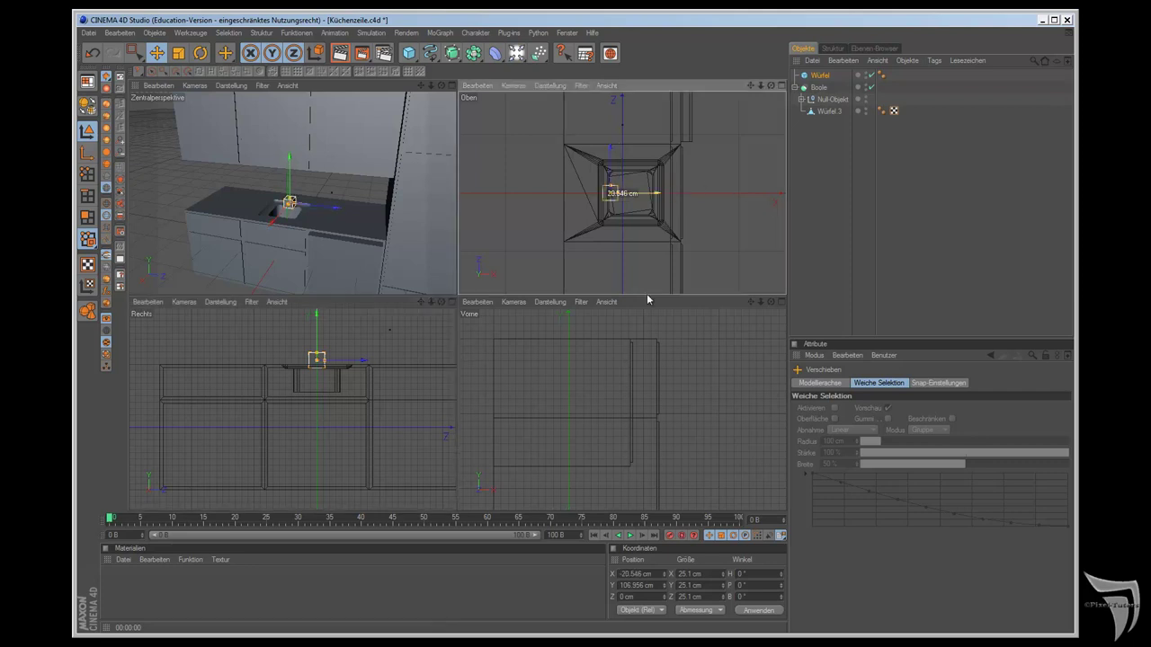
pyautogui.scroll(3, 399, 196)
pyautogui.scroll(2, 409, 219)
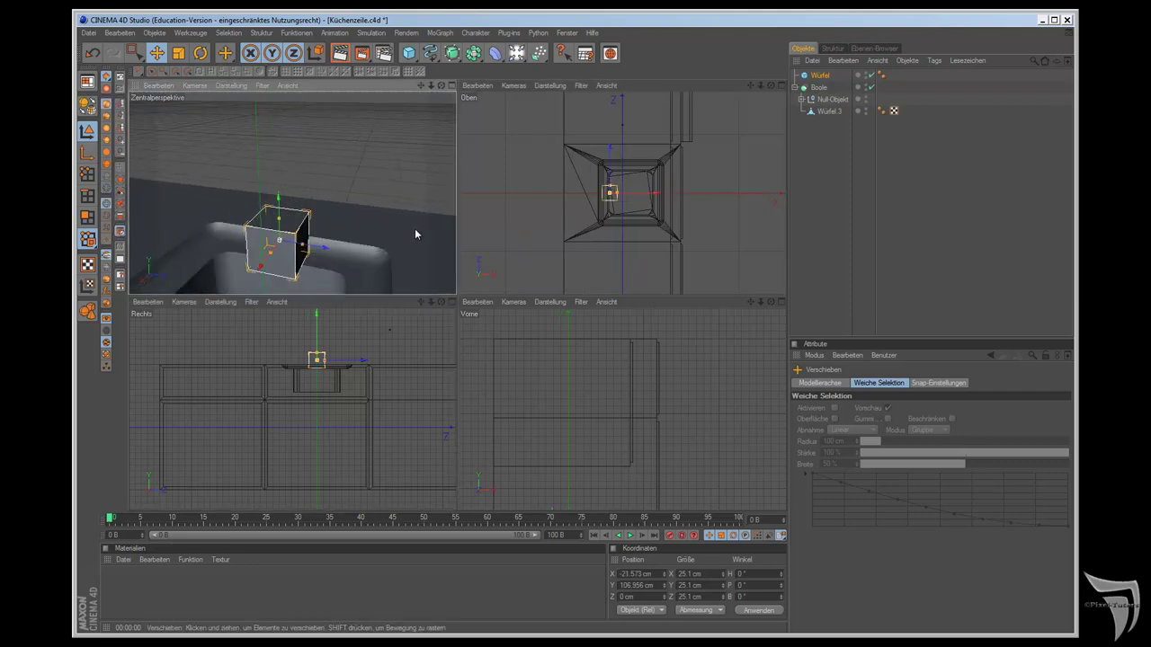
pyautogui.moveTo(658, 212); pyautogui.dragTo(646, 293)
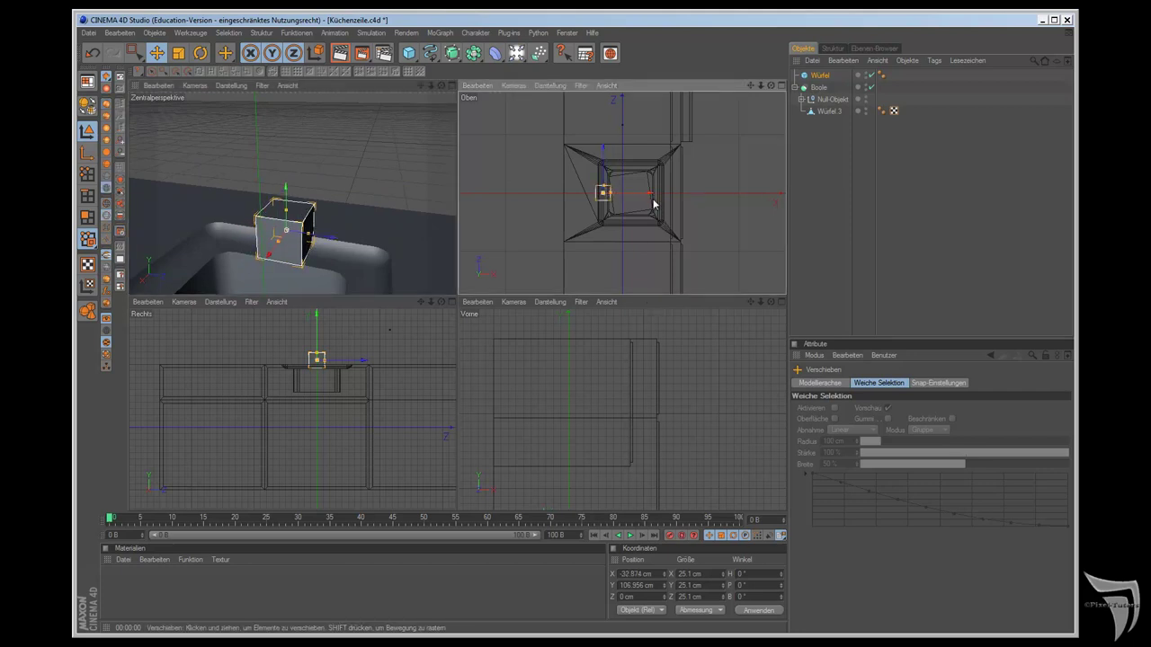
# Step: Shrink the cube slightly and lower it onto the countertop at about X -32.9, Y 104.4 cm
pyautogui.click(179, 53)
pyautogui.moveTo(422, 270)
pyautogui.mouseDown()
pyautogui.moveTo(455, 293)
pyautogui.moveTo(367, 295)
pyautogui.mouseUp()
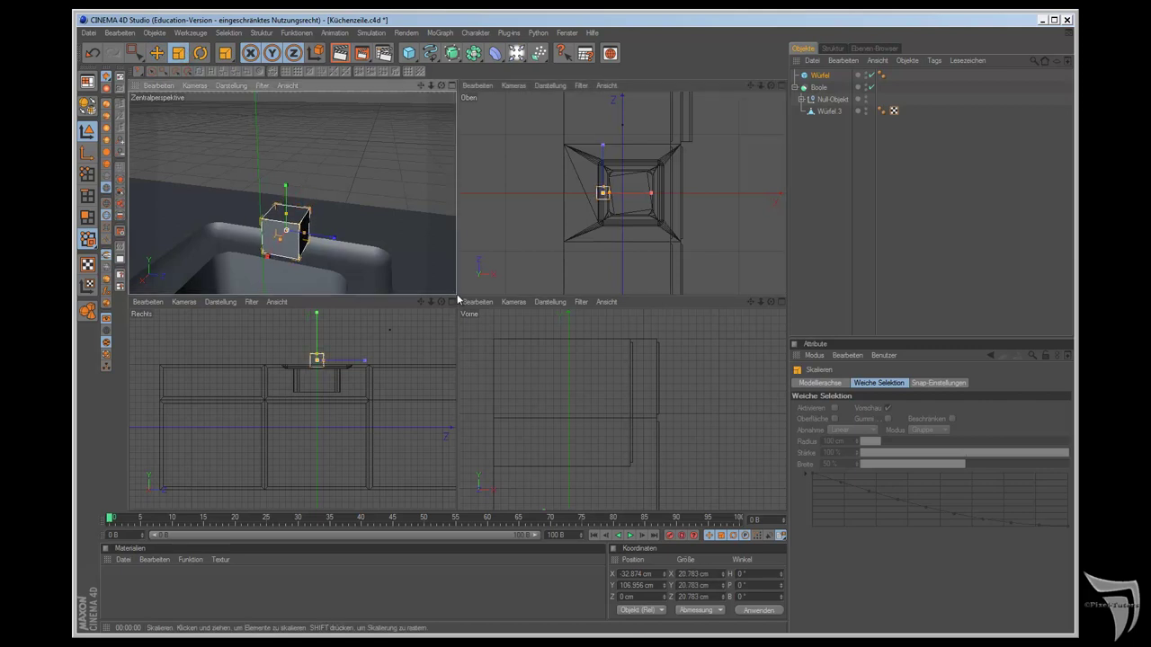
pyautogui.scroll(2, 394, 440)
pyautogui.scroll(2, 393, 441)
pyautogui.moveTo(421, 299); pyautogui.dragTo(456, 356)
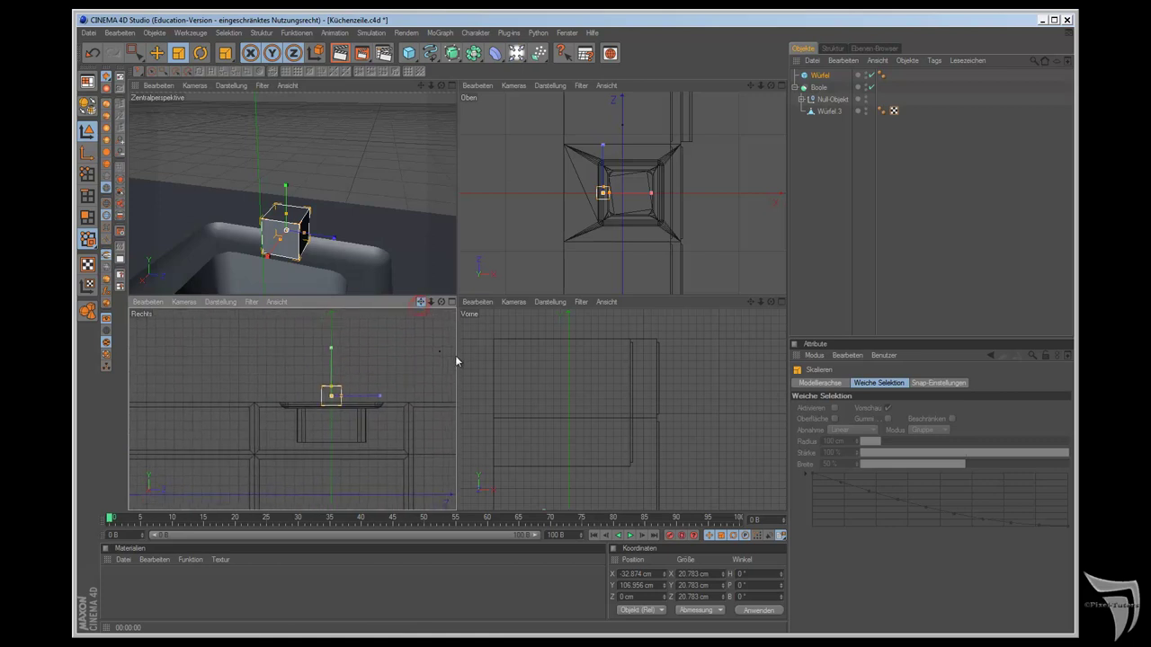
pyautogui.click(157, 53)
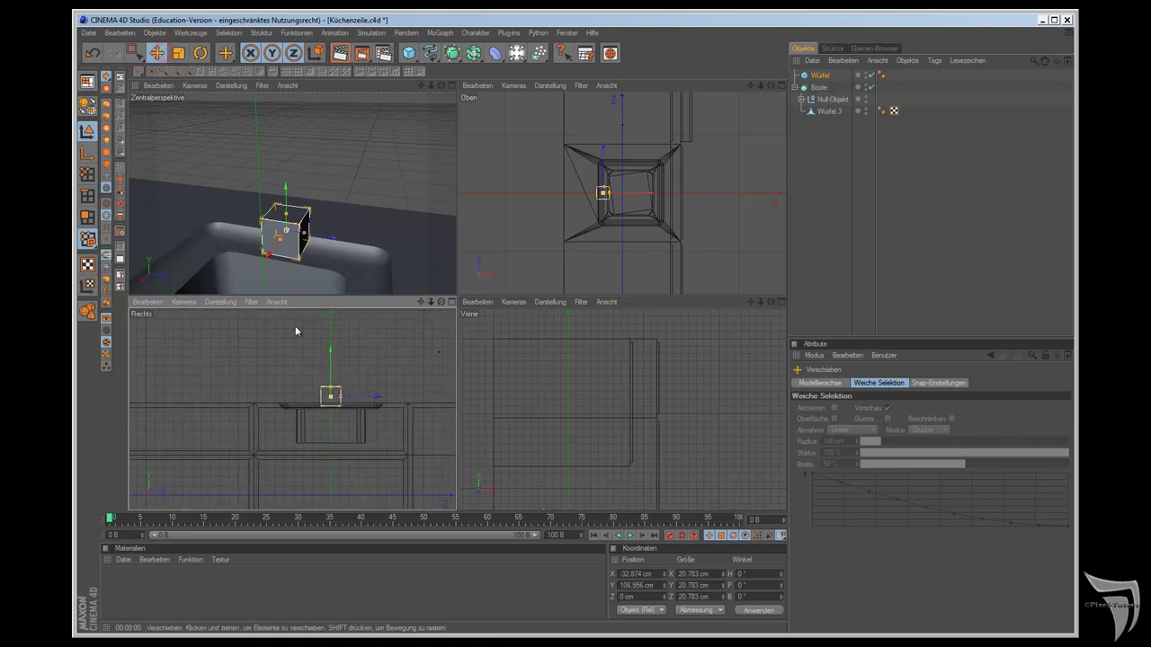
pyautogui.moveTo(331, 348); pyautogui.dragTo(455, 358)
# Step: Scale the cube down further to about 17.4 cm per side
pyautogui.scroll(2, 342, 400)
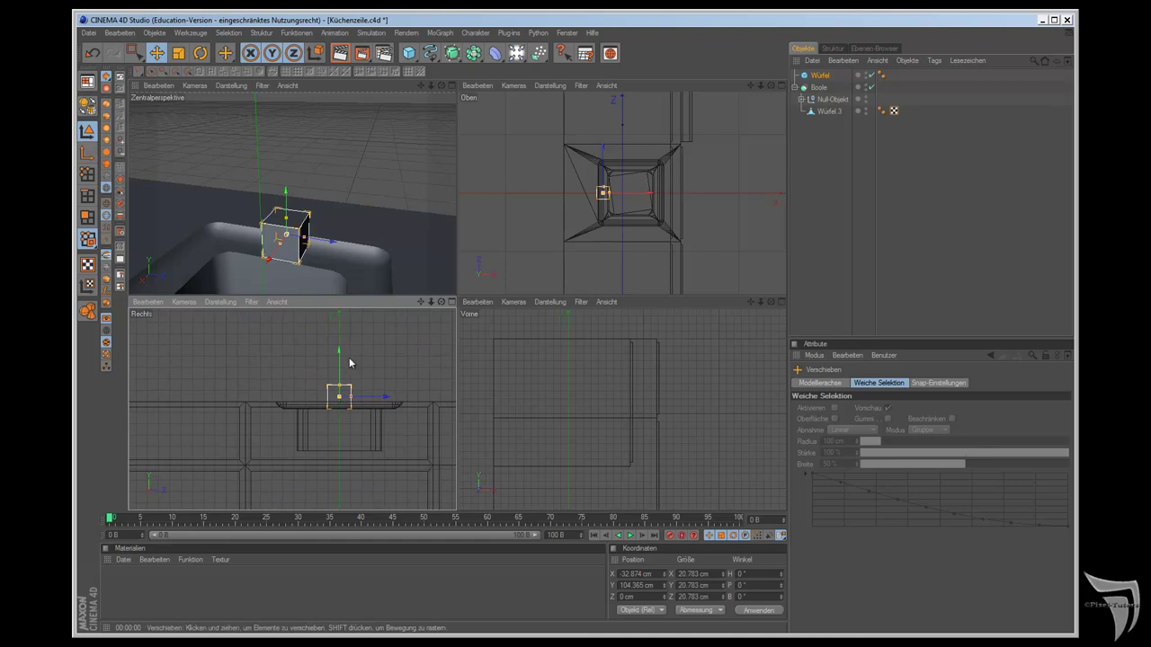
pyautogui.scroll(1, 607, 232)
pyautogui.scroll(2, 607, 234)
pyautogui.scroll(2, 603, 237)
pyautogui.scroll(1, 604, 239)
pyautogui.scroll(1, 603, 237)
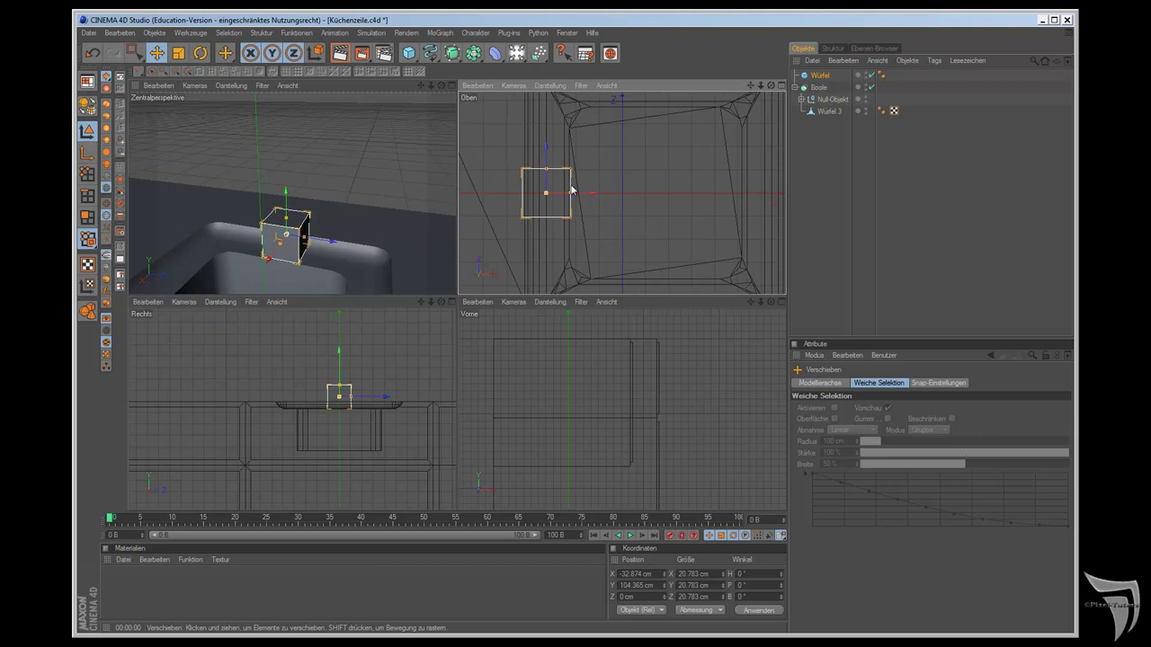
pyautogui.click(178, 53)
pyautogui.moveTo(562, 159); pyautogui.dragTo(644, 292)
pyautogui.moveTo(567, 159); pyautogui.dragTo(645, 293)
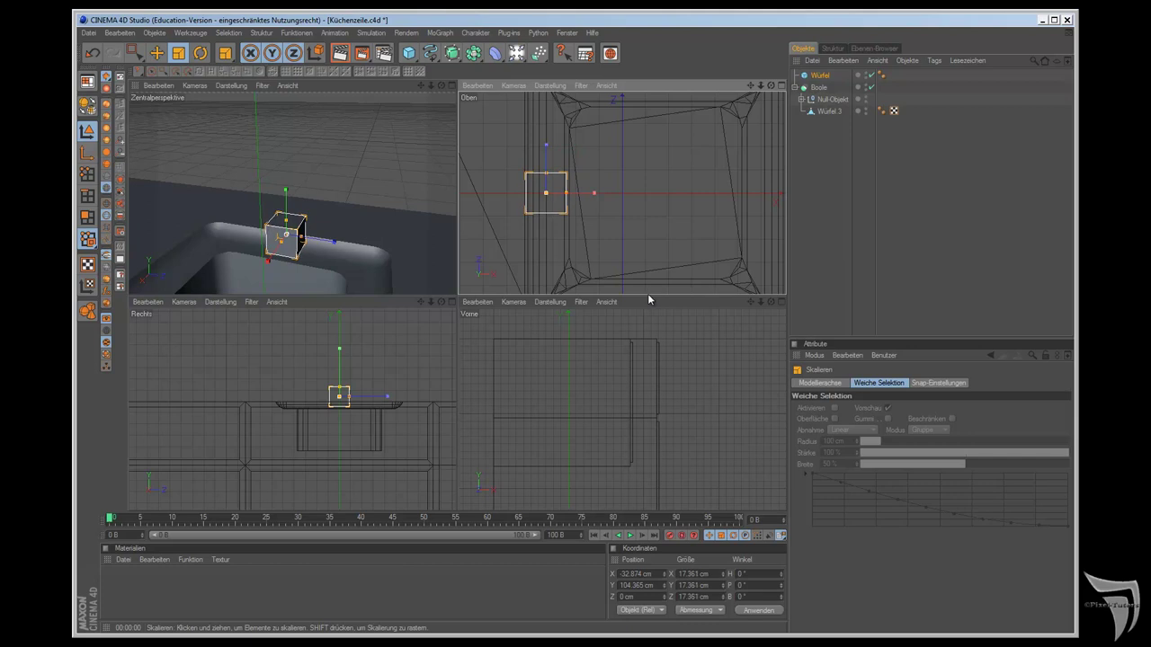
pyautogui.click(156, 52)
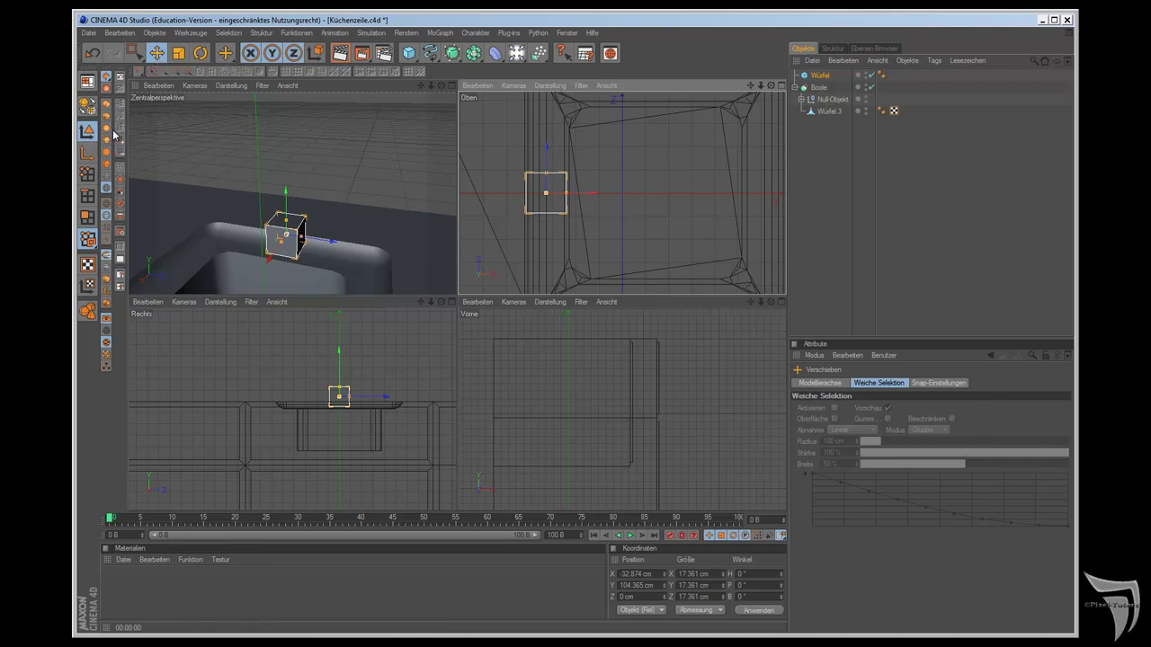
# Step: Convert Würfel to an editable polygon object, select its front face, and load Innen extrudieren
pyautogui.press('c')
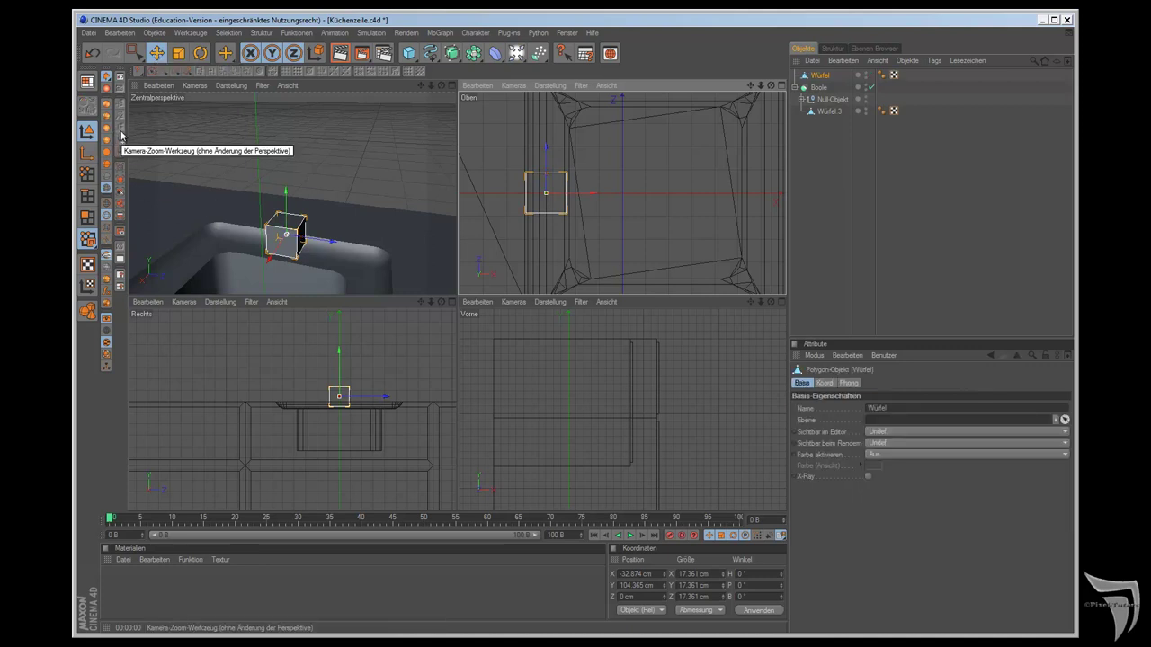
pyautogui.click(88, 218)
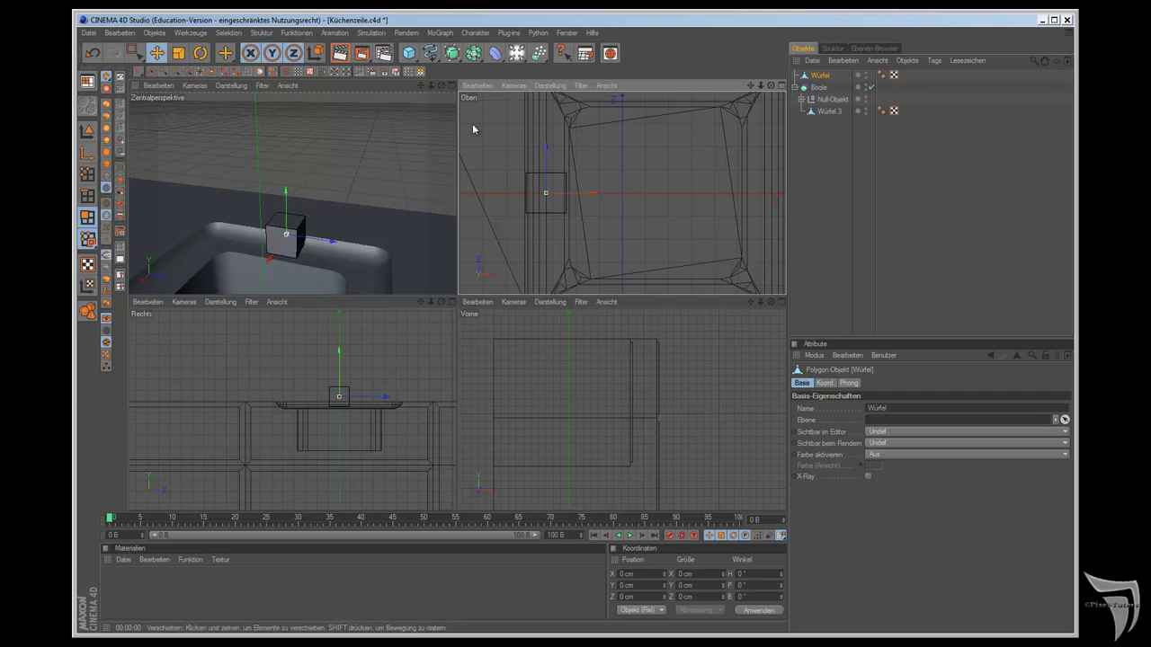
pyautogui.moveTo(441, 86); pyautogui.dragTo(457, 297)
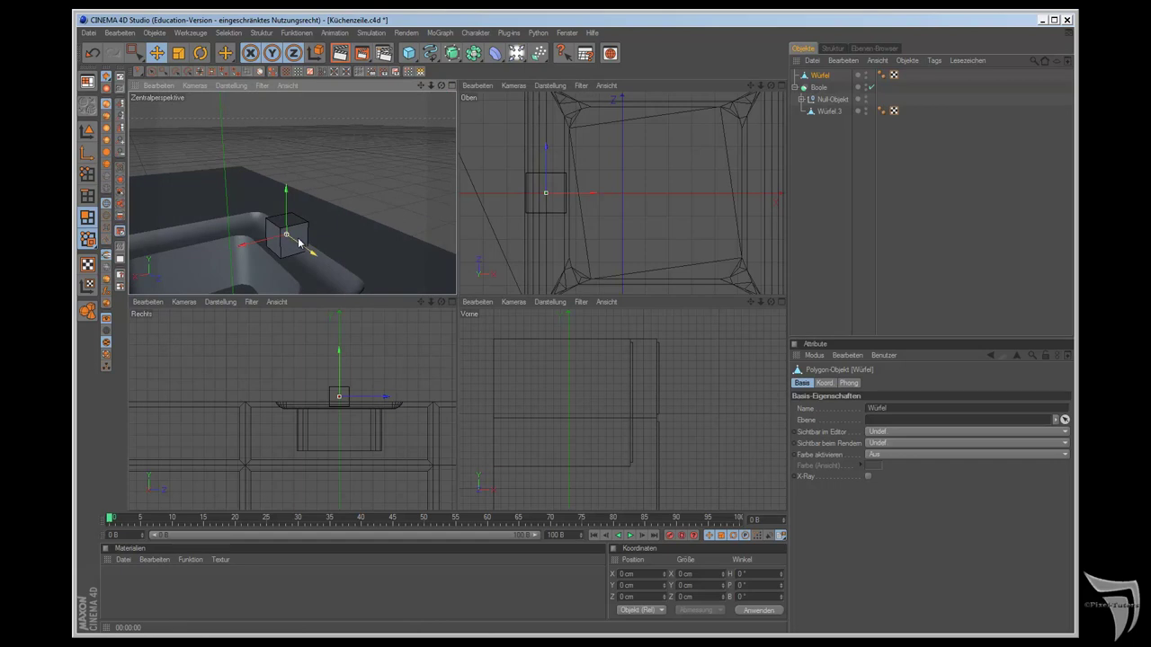
pyautogui.click(295, 241)
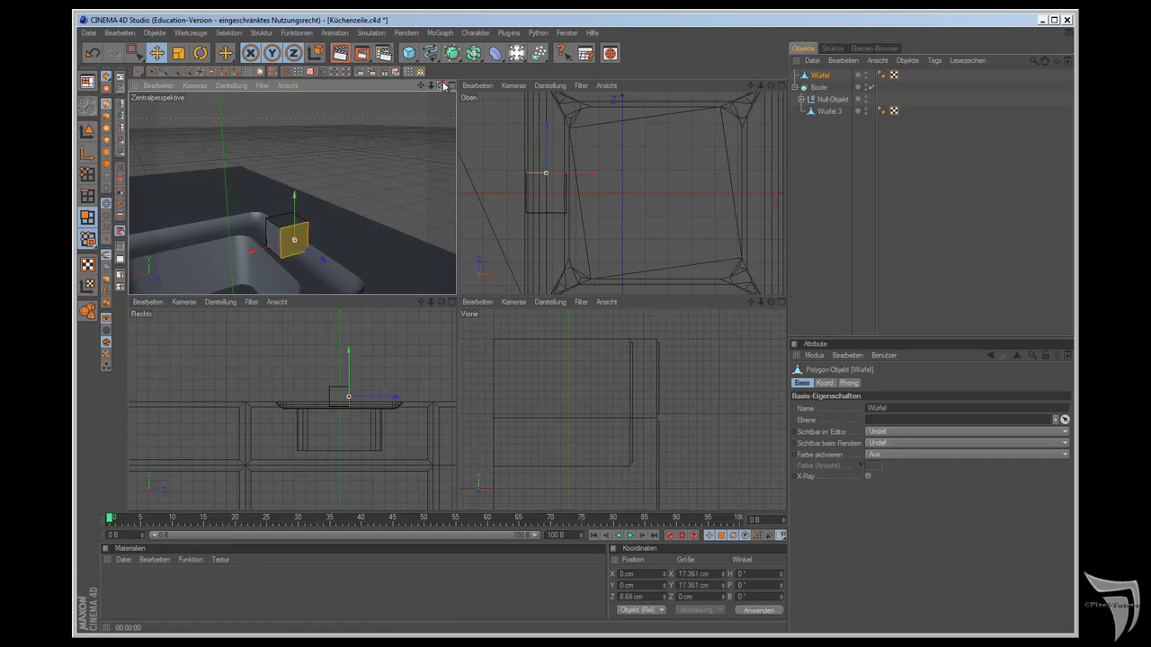
pyautogui.moveTo(443, 85); pyautogui.dragTo(378, 195)
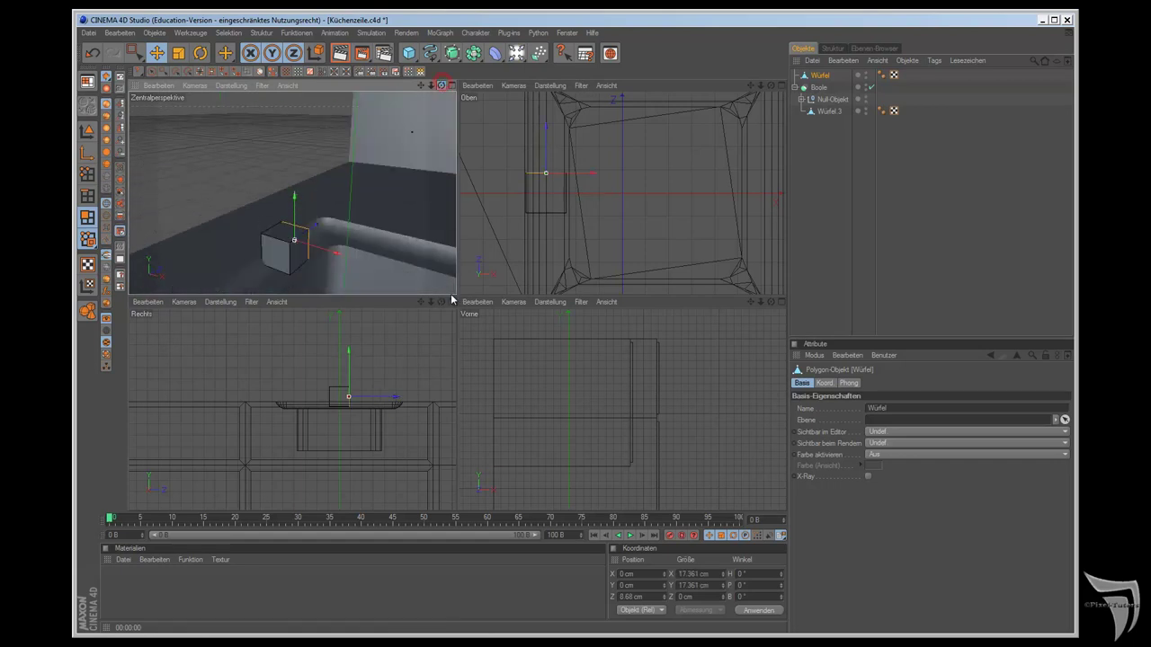
pyautogui.click(274, 260)
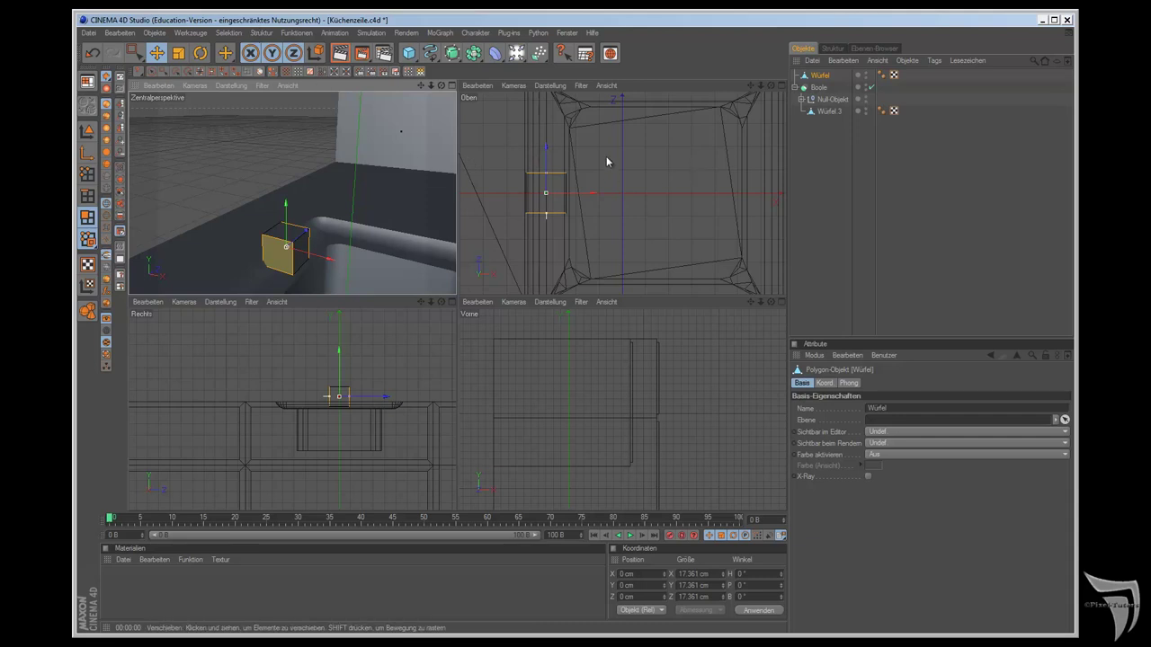
pyautogui.moveTo(225, 53)
pyautogui.mouseDown()
pyautogui.moveTo(260, 107)
pyautogui.moveTo(262, 172)
pyautogui.mouseUp()
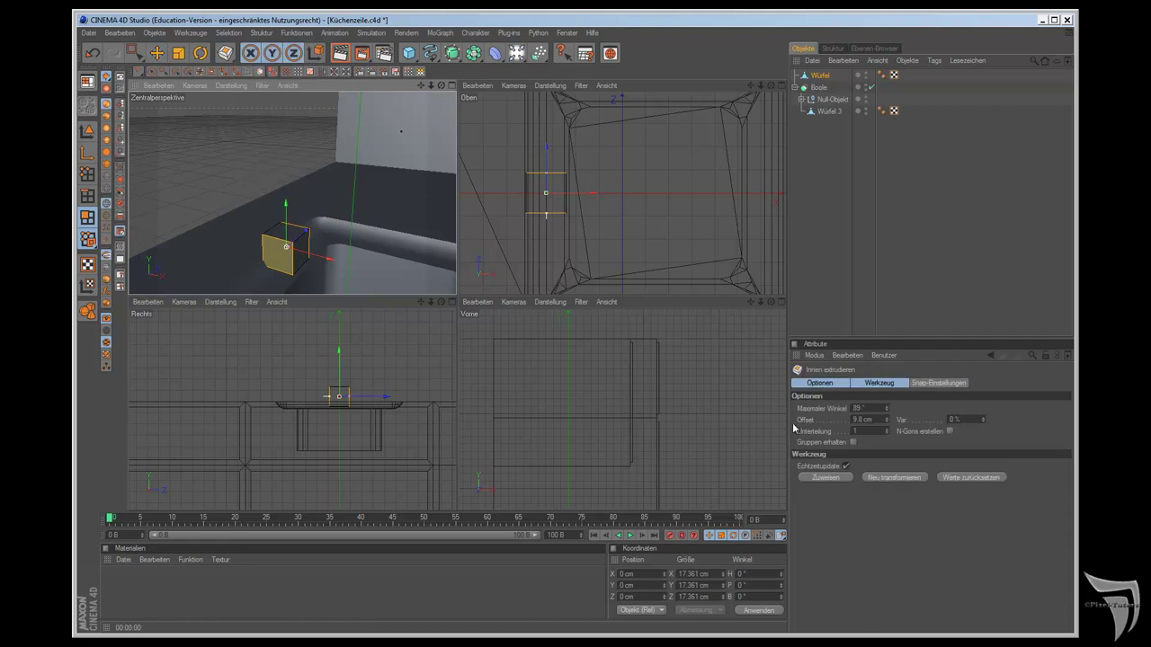
# Step: Inset the cube's side faces with Innen extrudieren at a 2.8 cm offset
pyautogui.doubleClick(863, 419)
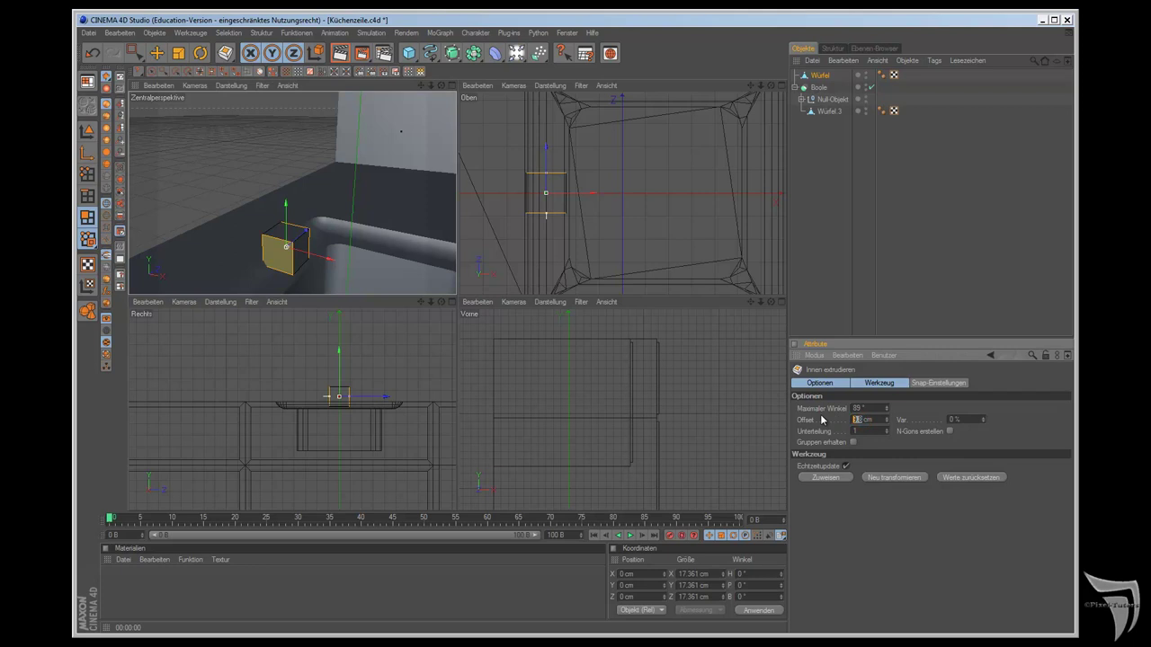
pyautogui.write('1')
pyautogui.click(825, 478)
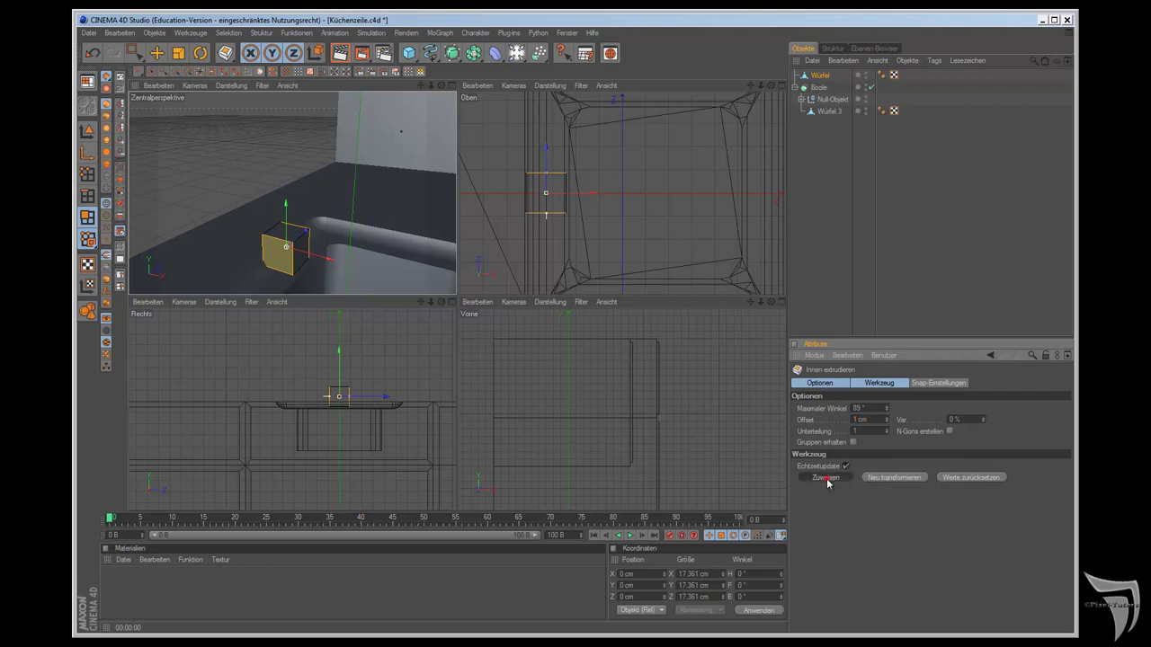
pyautogui.scroll(3, 416, 274)
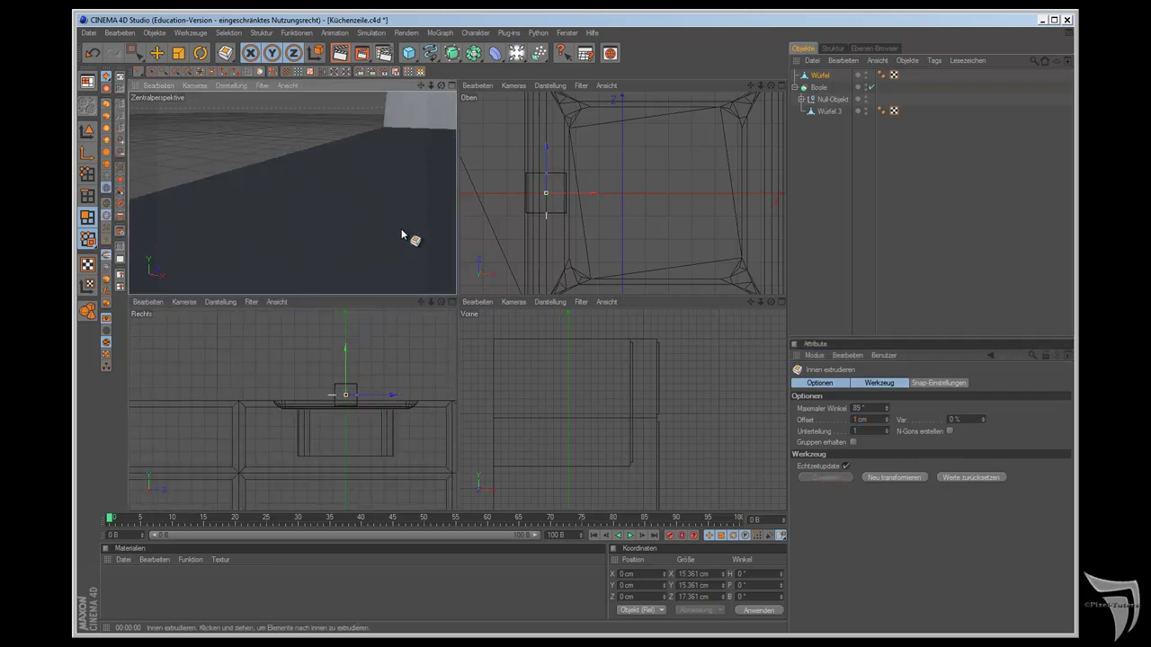
pyautogui.moveTo(421, 85)
pyautogui.mouseDown()
pyautogui.moveTo(457, 295)
pyautogui.moveTo(403, 136)
pyautogui.mouseUp()
pyautogui.scroll(2, 403, 136)
pyautogui.scroll(2, 402, 136)
pyautogui.press('o')
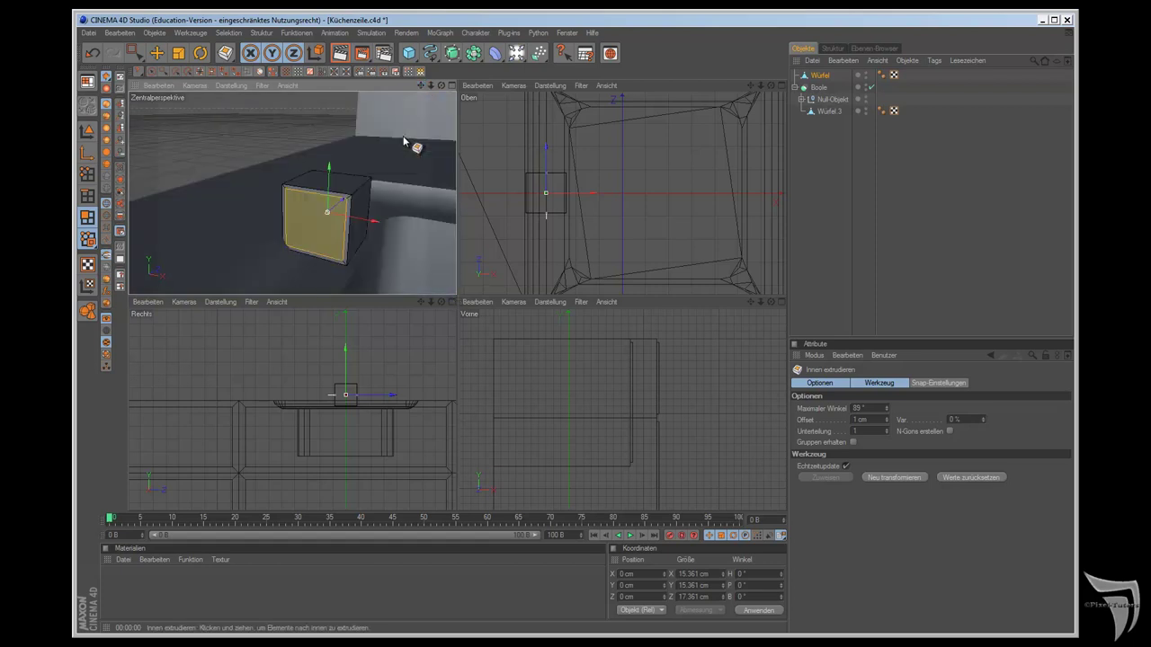
pyautogui.moveTo(888, 422); pyautogui.dragTo(887, 419)
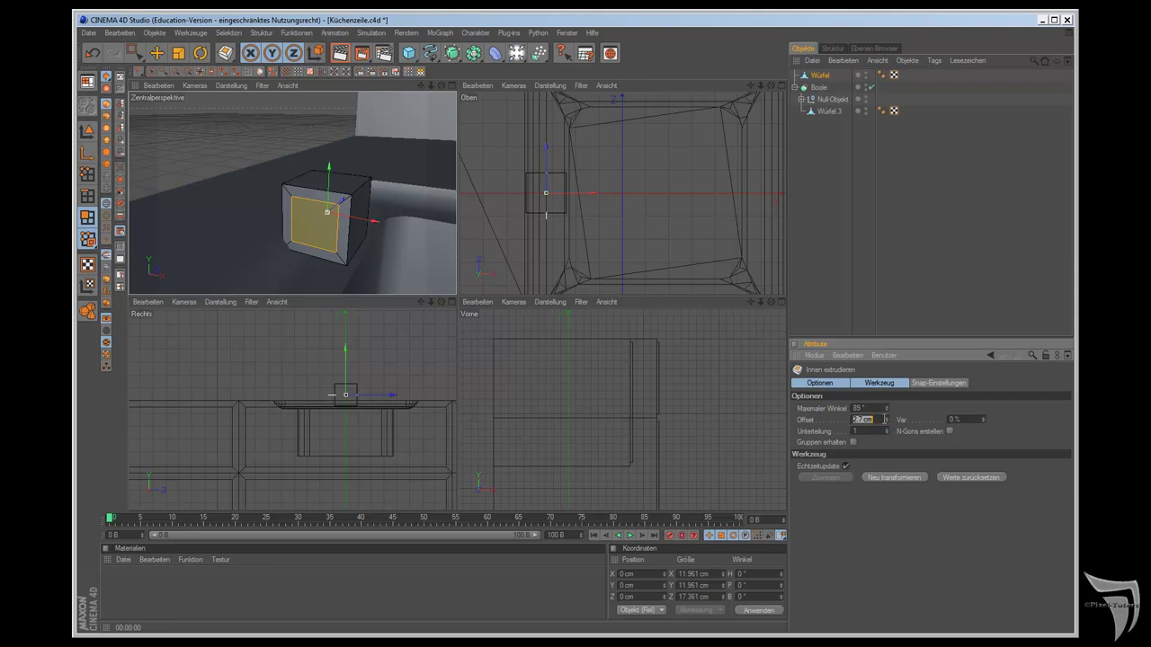
pyautogui.moveTo(888, 420); pyautogui.dragTo(887, 419)
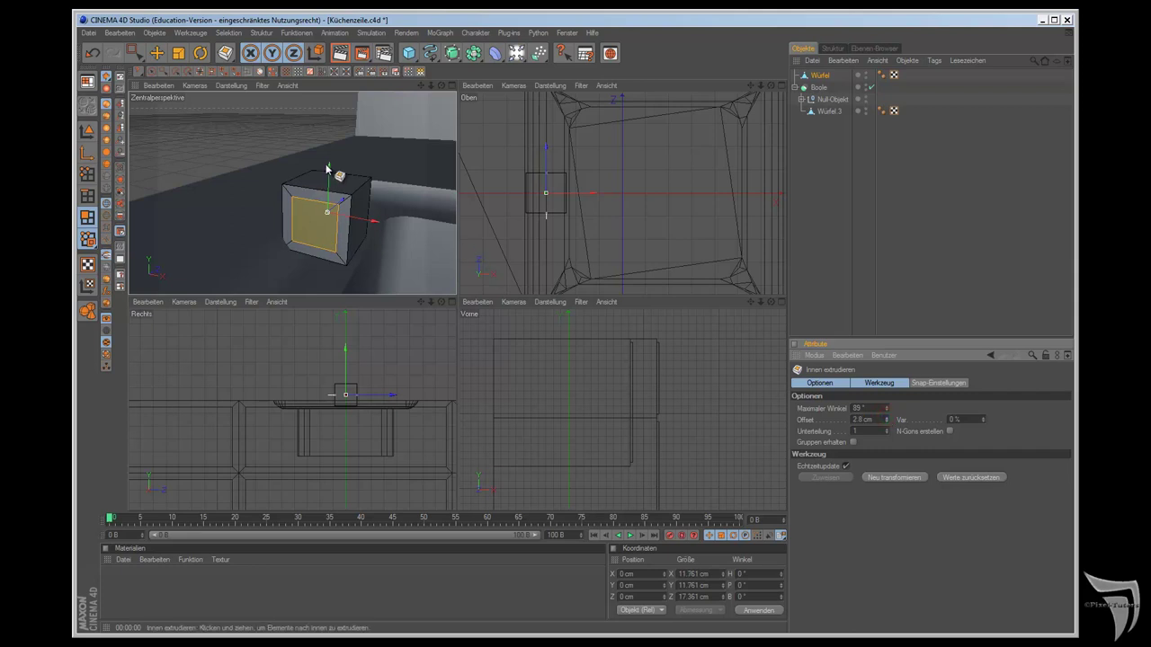
# Step: Raise the inset side faces slightly
pyautogui.moveTo(329, 167); pyautogui.dragTo(456, 297)
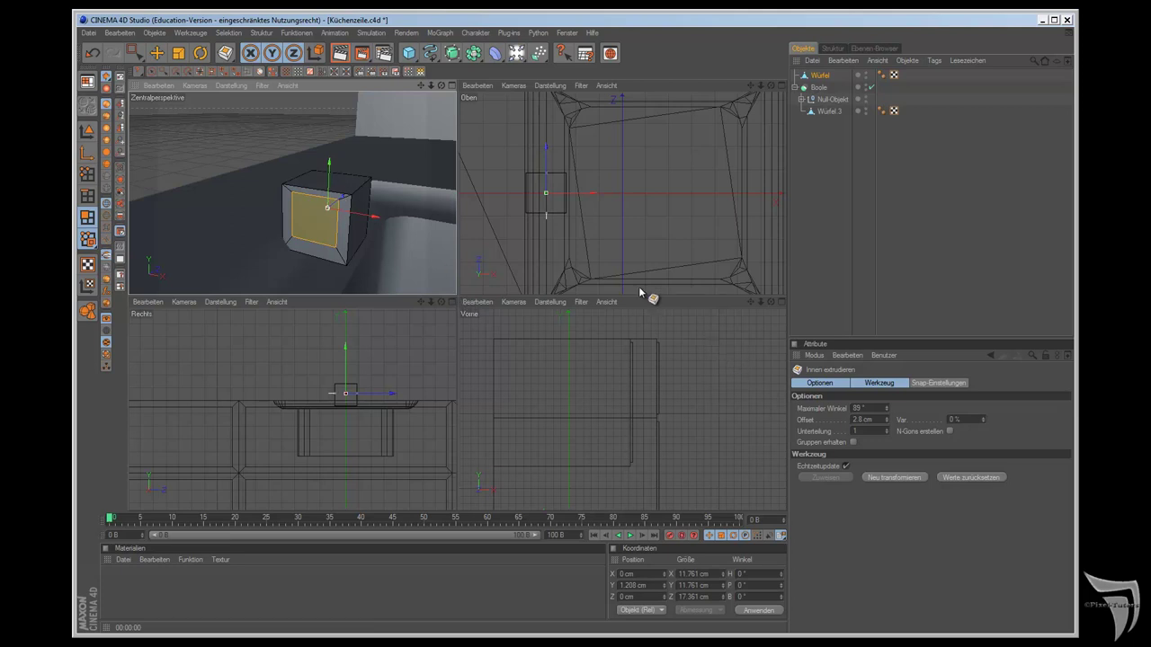
pyautogui.moveTo(443, 85)
pyautogui.mouseDown()
pyautogui.moveTo(433, 299)
pyautogui.moveTo(457, 297)
pyautogui.mouseUp()
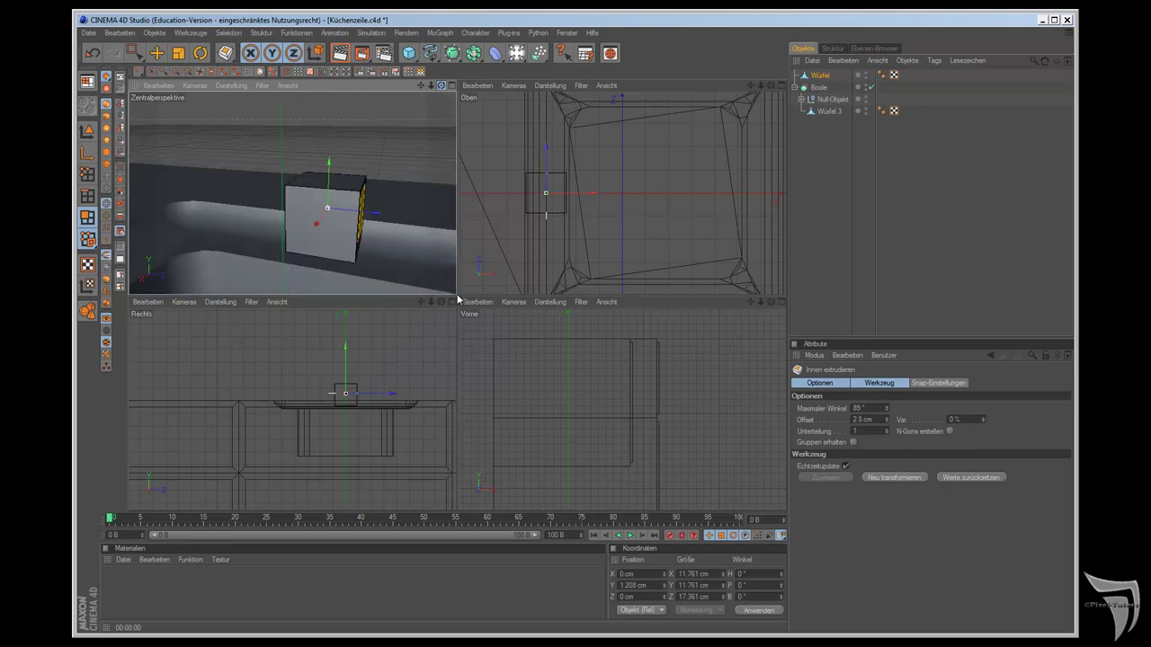
pyautogui.moveTo(224, 53)
pyautogui.mouseDown()
pyautogui.moveTo(271, 128)
pyautogui.moveTo(270, 175)
pyautogui.mouseUp()
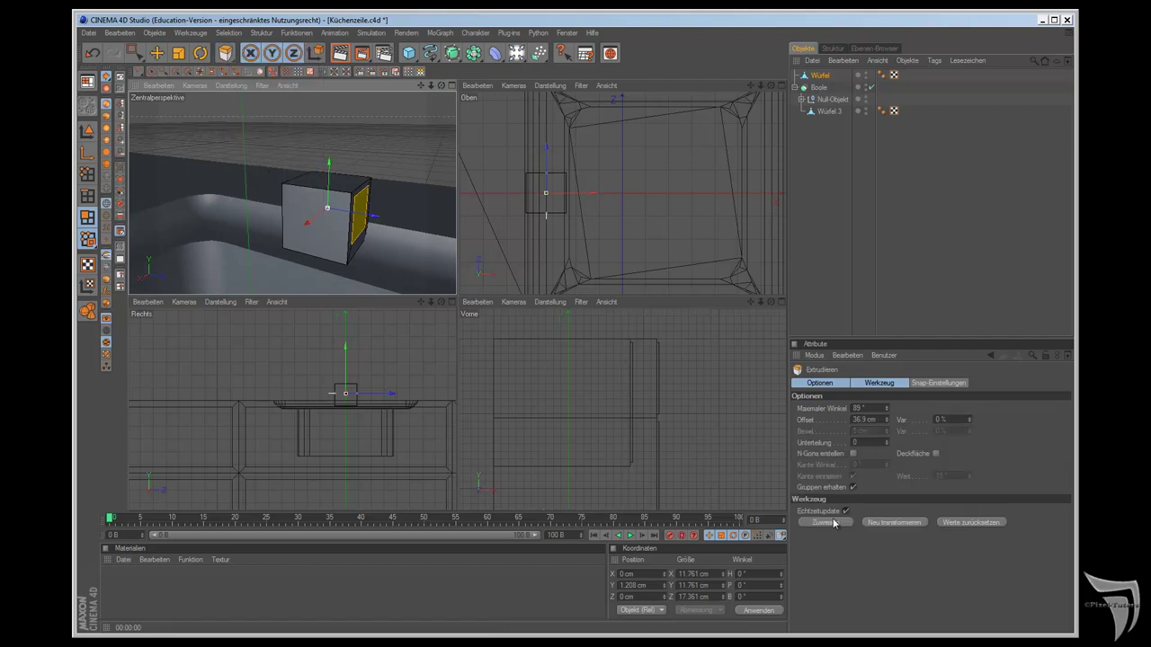
# Step: Extrude the inset side faces outward about 13.4 cm and drag them upward into angled handle arms
pyautogui.moveTo(888, 423); pyautogui.dragTo(887, 426)
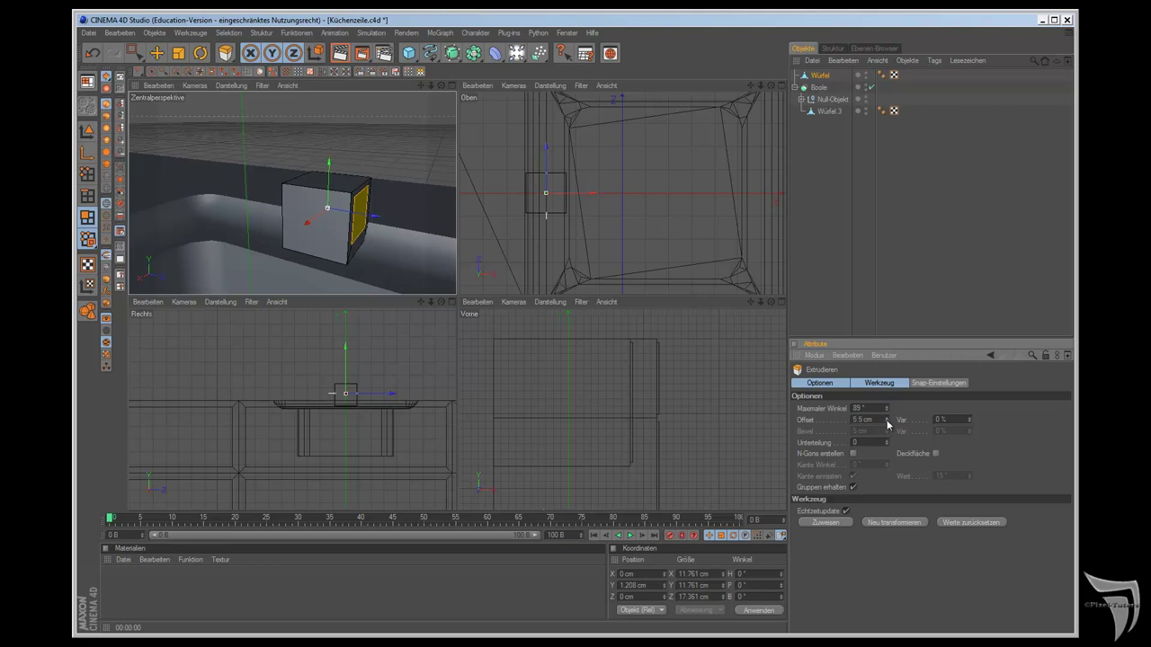
pyautogui.click(827, 523)
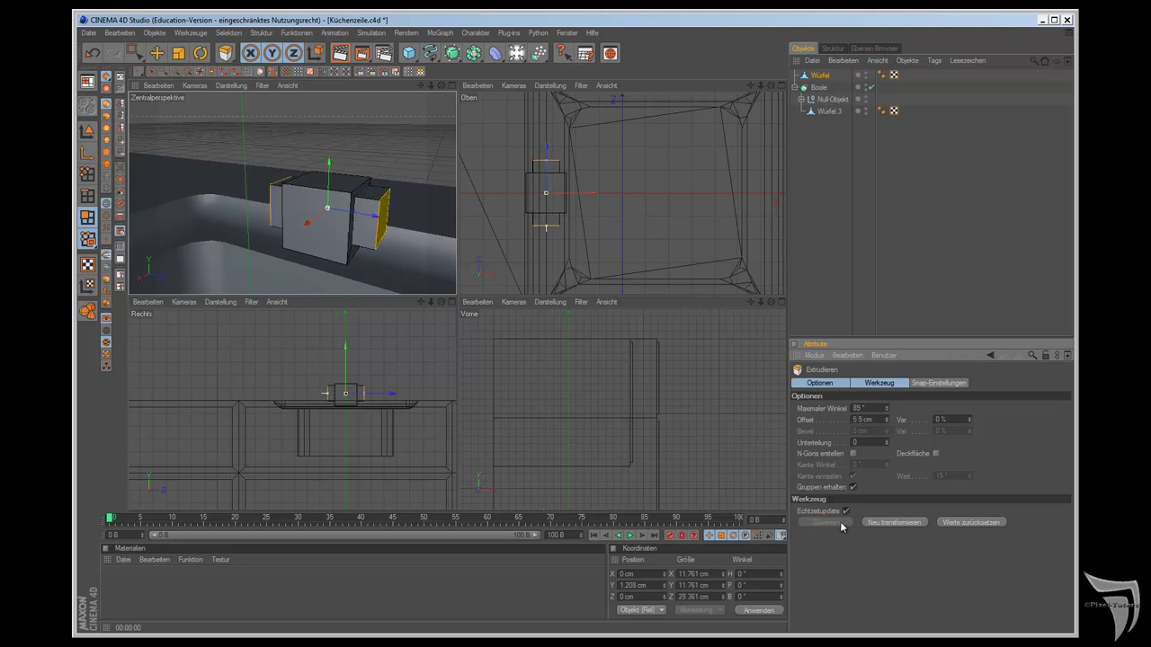
pyautogui.moveTo(889, 424); pyautogui.dragTo(887, 422)
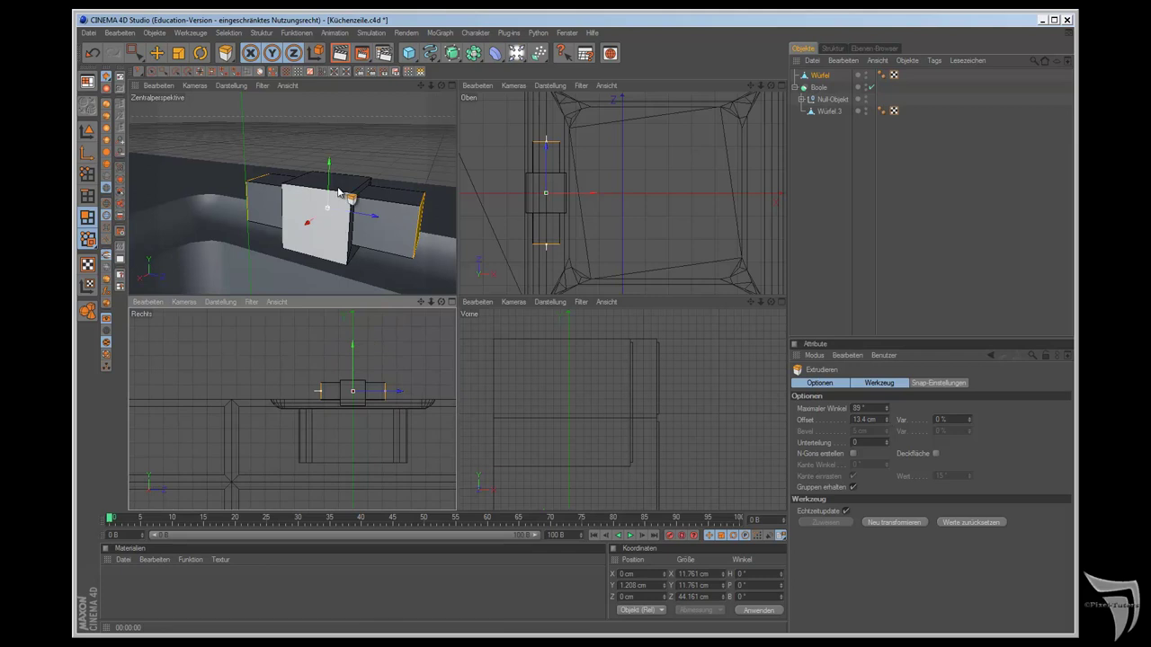
pyautogui.moveTo(351, 342); pyautogui.dragTo(455, 354)
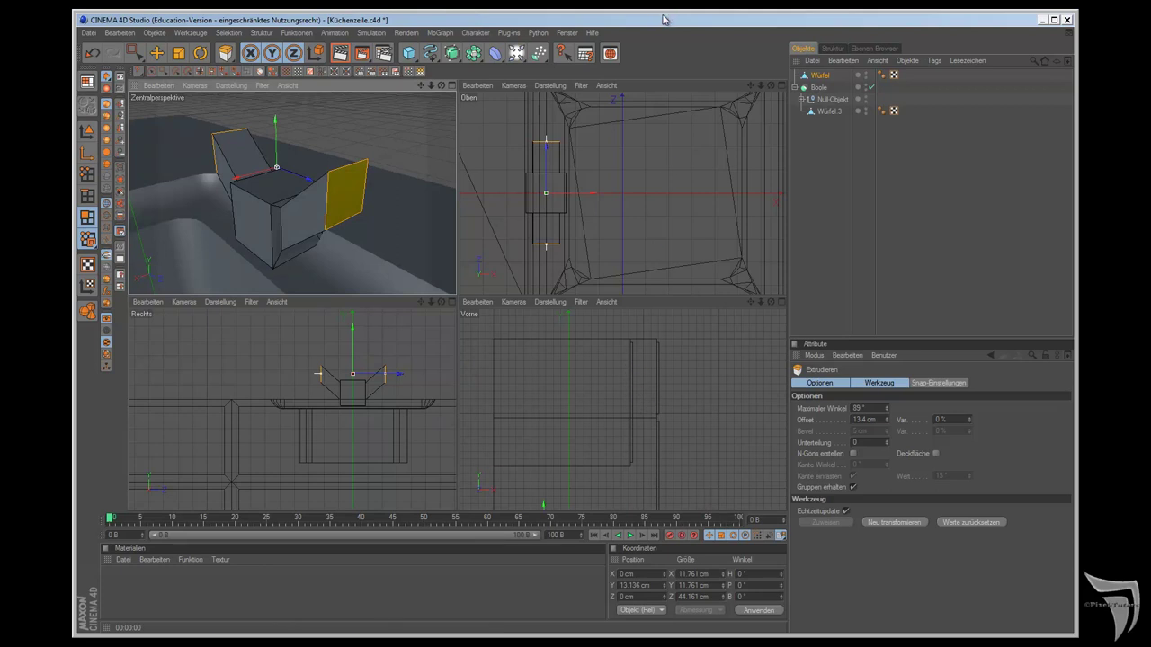
pyautogui.click(157, 53)
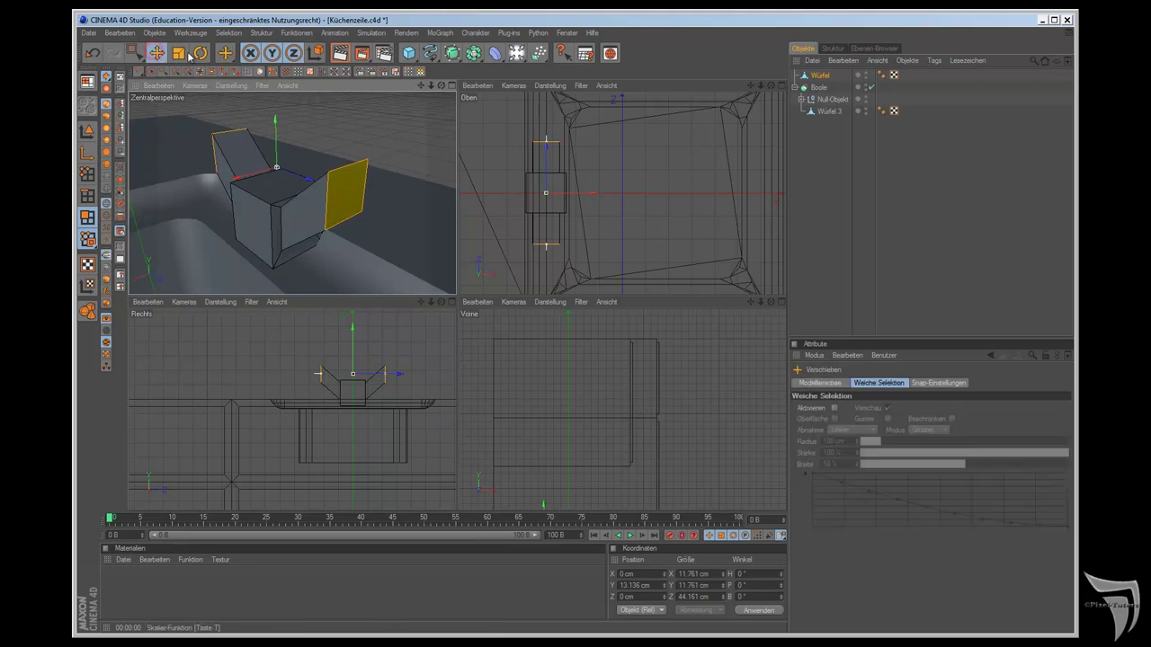
# Step: Extrude the handle arm end faces outward another 10.3 cm
pyautogui.moveTo(224, 54); pyautogui.dragTo(262, 85)
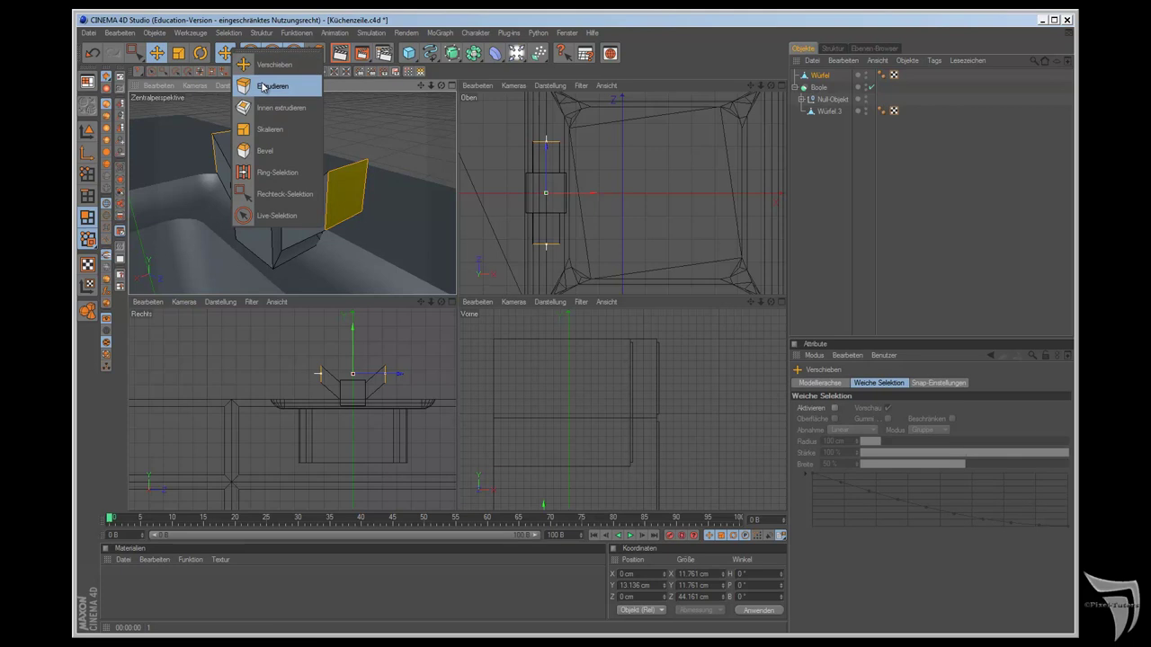
pyautogui.click(263, 86)
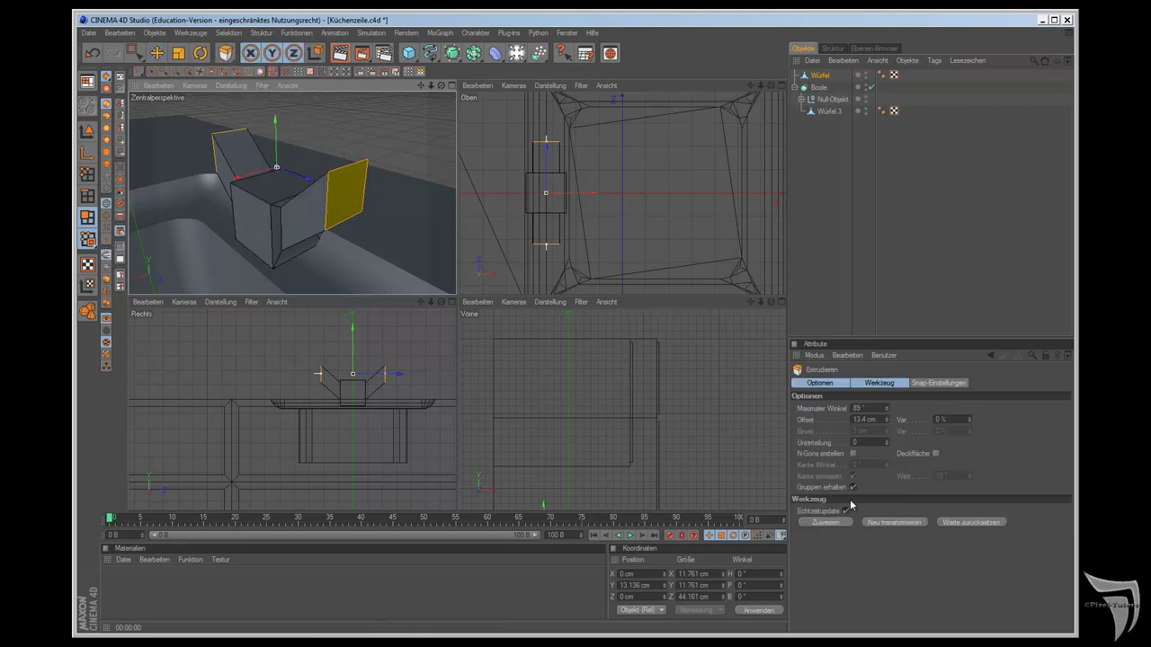
pyautogui.click(835, 526)
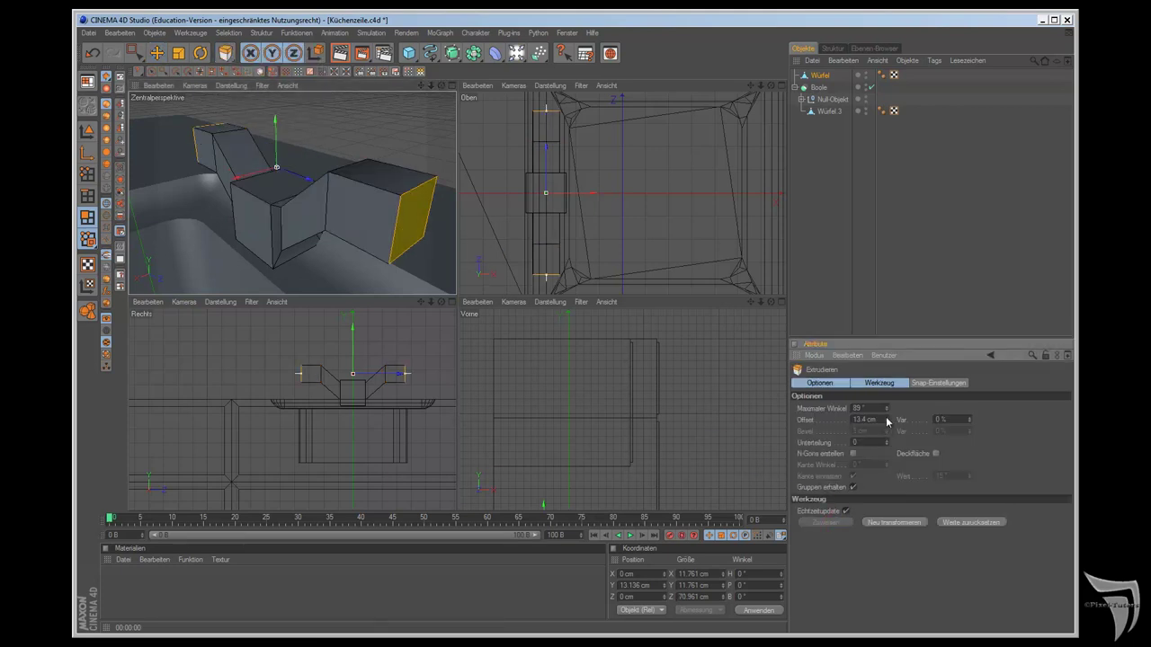
pyautogui.moveTo(885, 423); pyautogui.dragTo(887, 423)
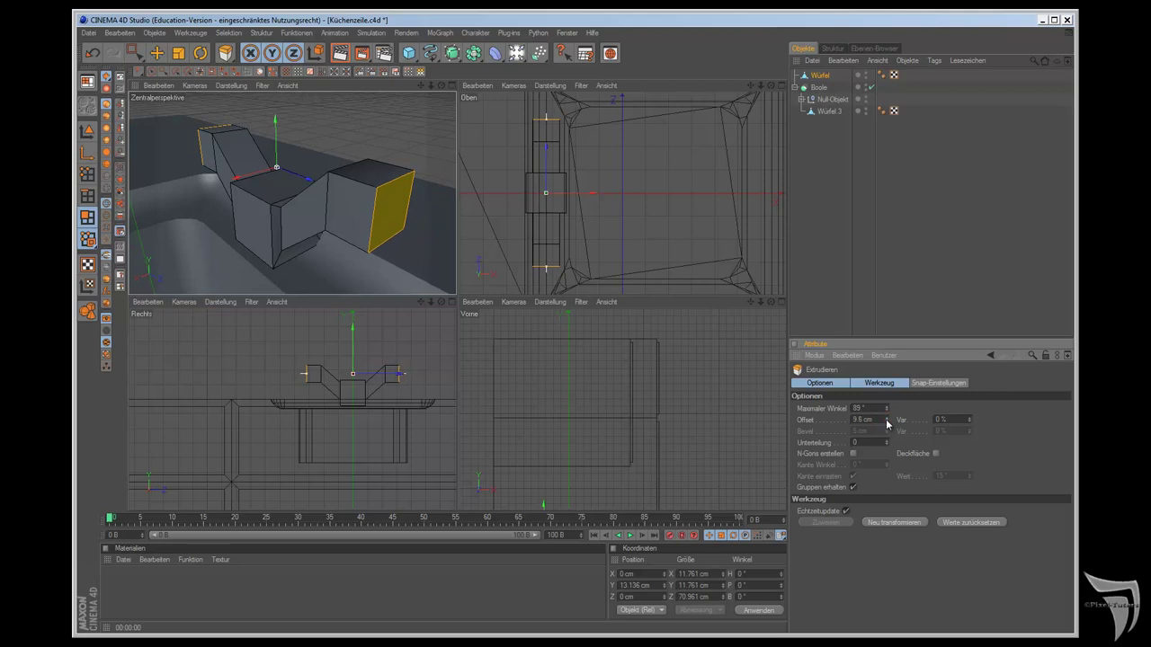
pyautogui.moveTo(887, 423); pyautogui.dragTo(886, 421)
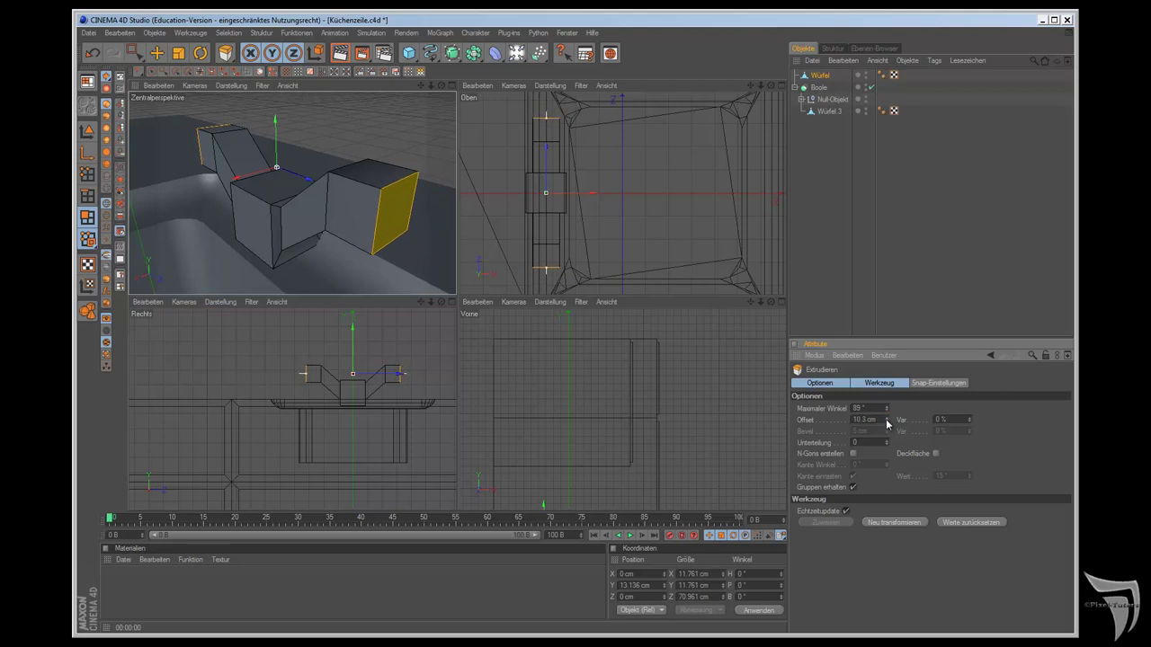
pyautogui.moveTo(445, 88); pyautogui.dragTo(445, 87)
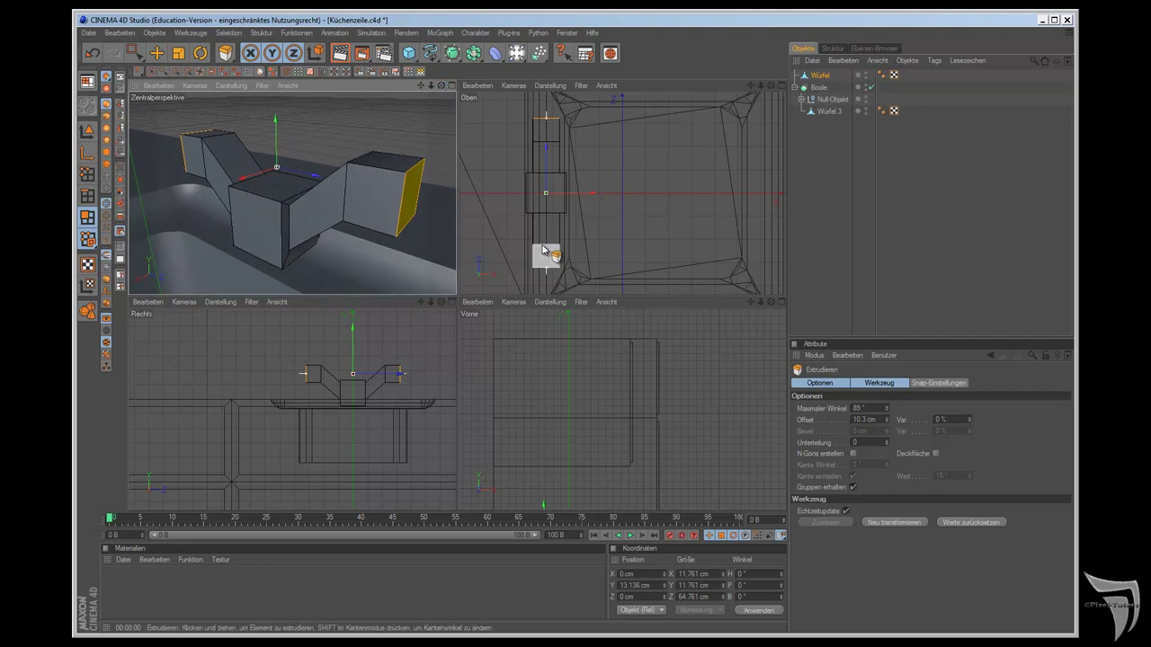
# Step: Inset the arm end faces by 2.8 cm with Innen extrudieren
pyautogui.click(225, 53)
pyautogui.click(259, 105)
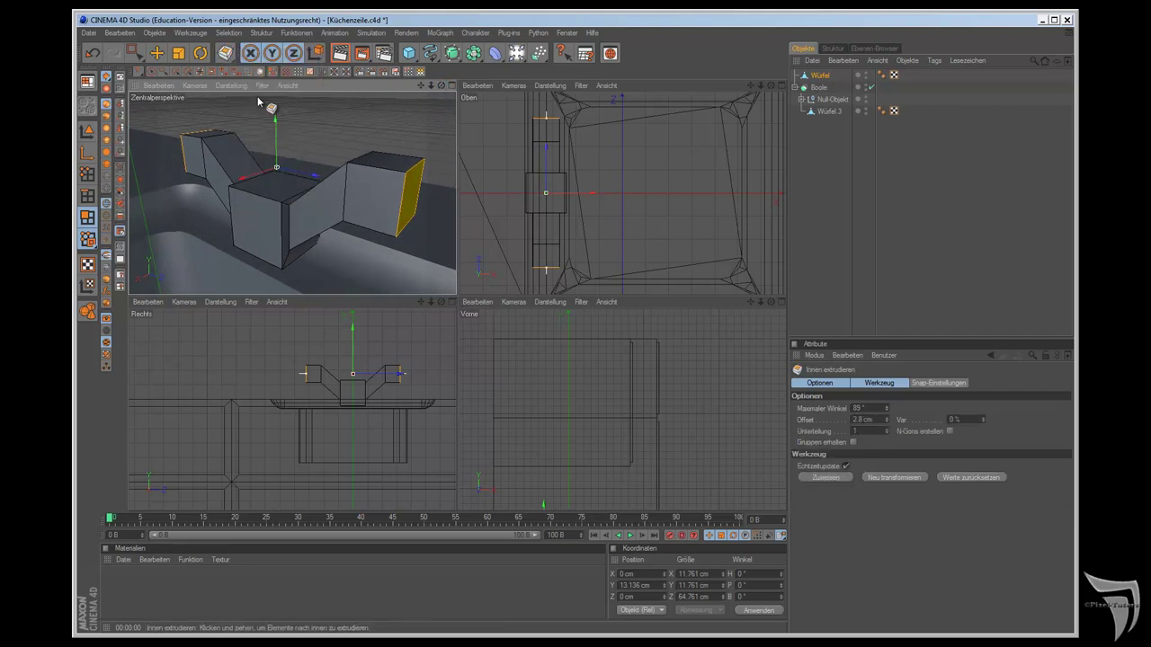
pyautogui.click(848, 478)
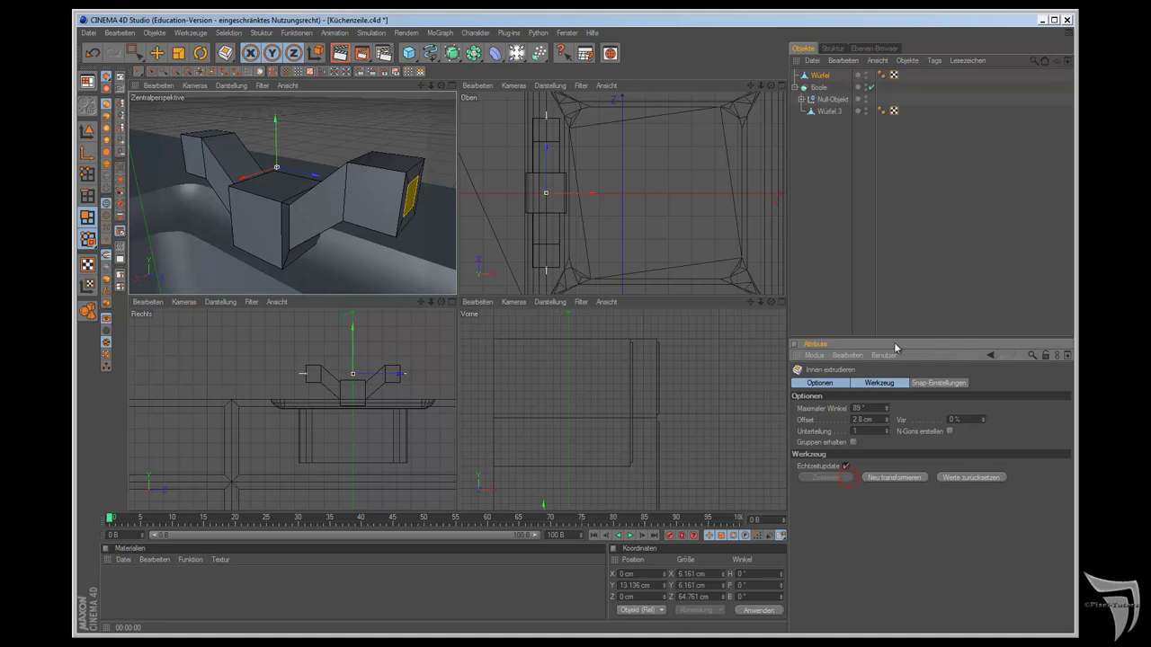
pyautogui.moveTo(441, 85)
pyautogui.mouseDown()
pyautogui.moveTo(471, 299)
pyautogui.moveTo(457, 298)
pyautogui.mouseUp()
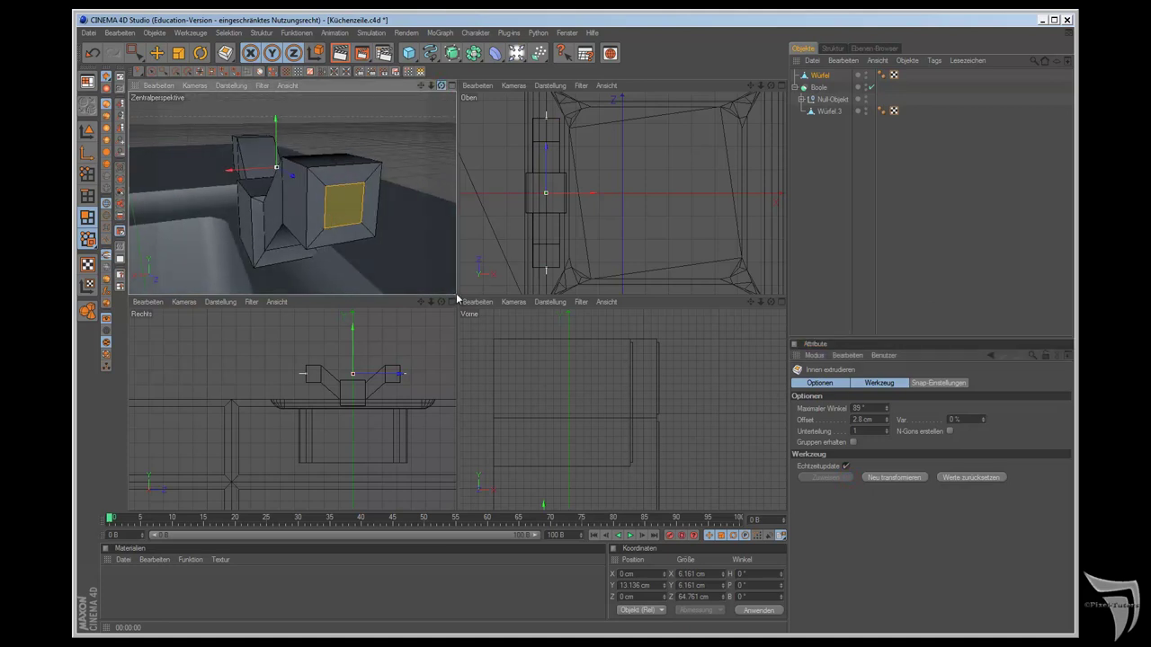
pyautogui.moveTo(457, 298); pyautogui.dragTo(456, 301)
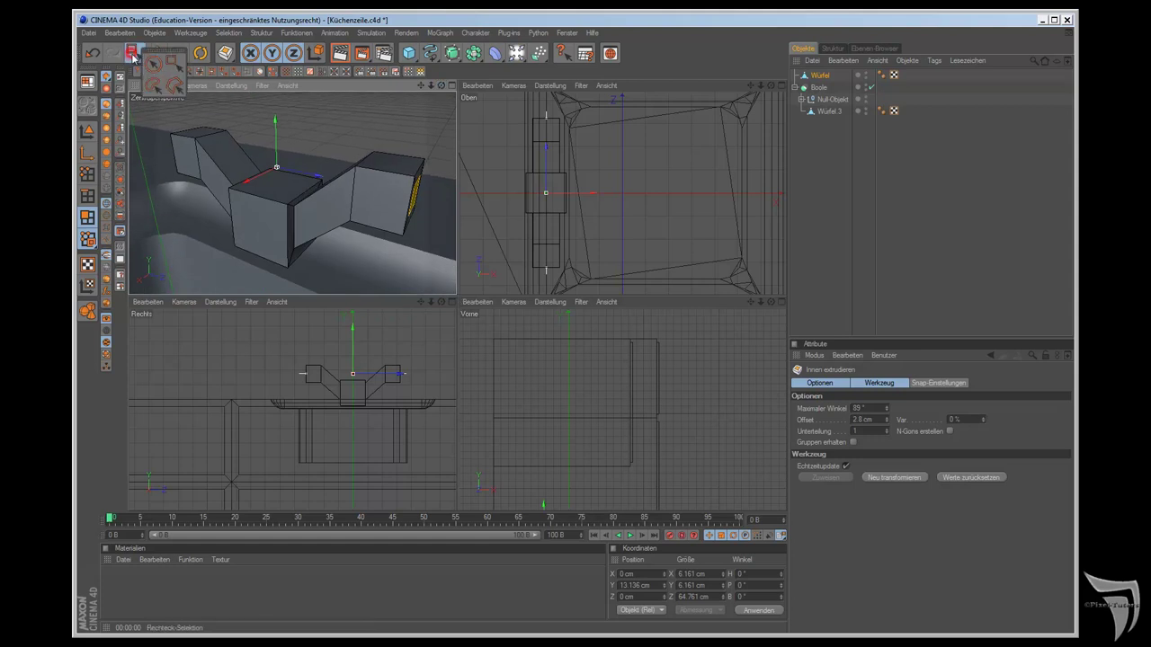
pyautogui.moveTo(133, 55); pyautogui.dragTo(137, 59)
# Step: Select the central top face, try and undo a 15 cm extrusion, then scale the face to about 13 cm
pyautogui.click(269, 192)
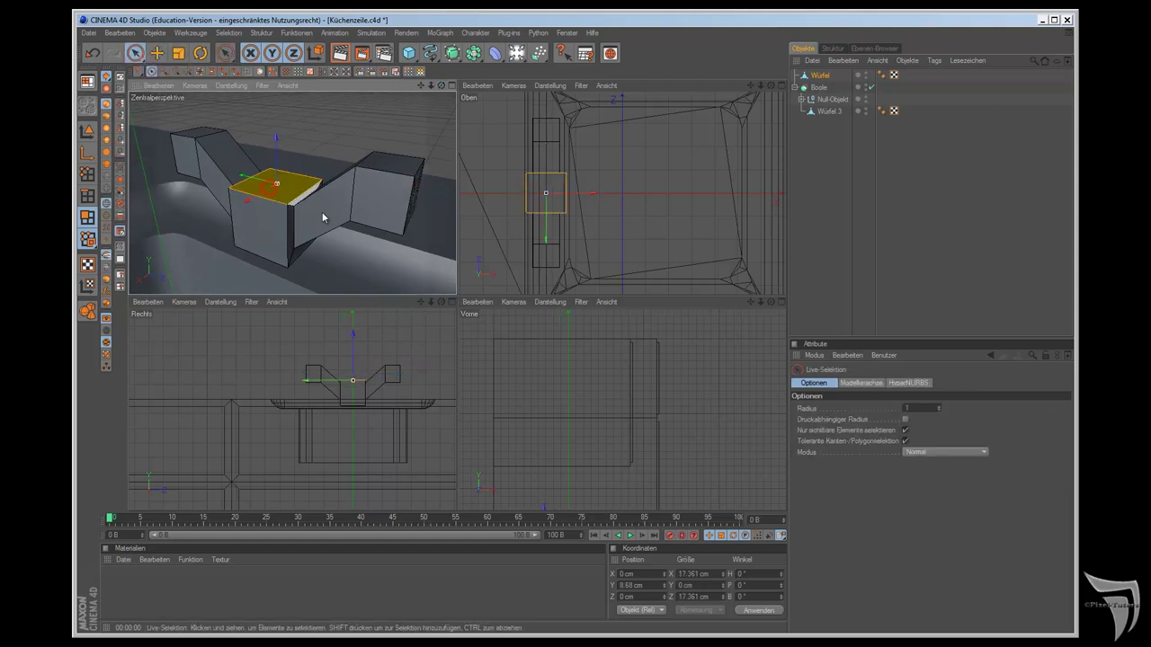
pyautogui.press('s')
pyautogui.click(156, 52)
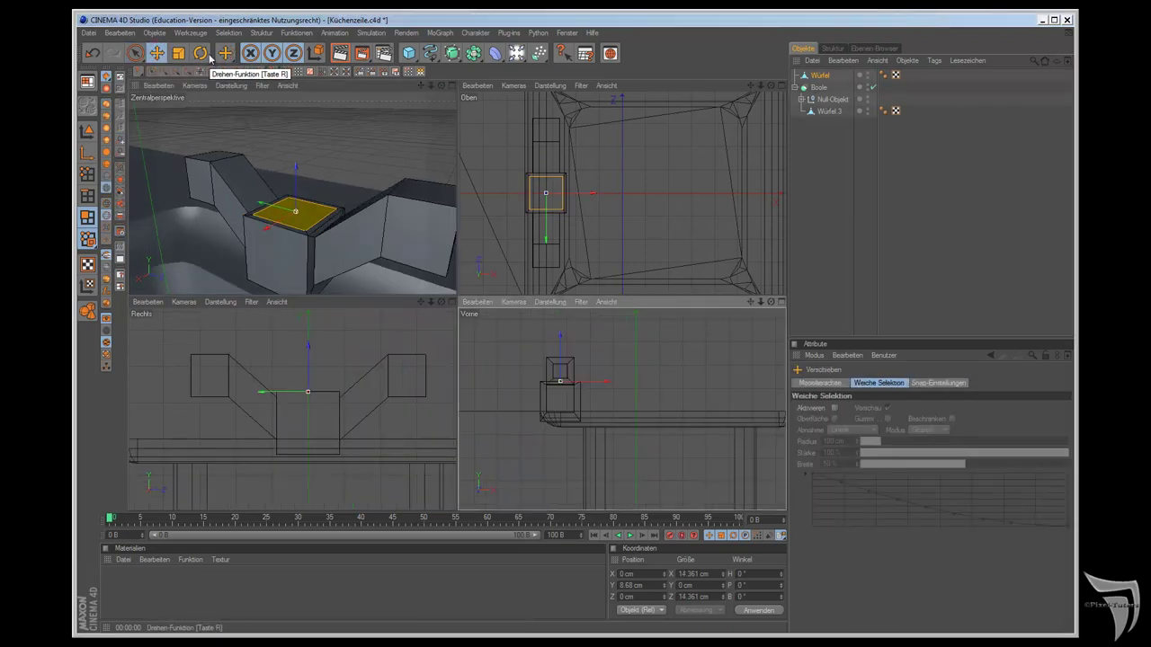
pyautogui.moveTo(225, 52); pyautogui.dragTo(257, 130)
pyautogui.press('d')
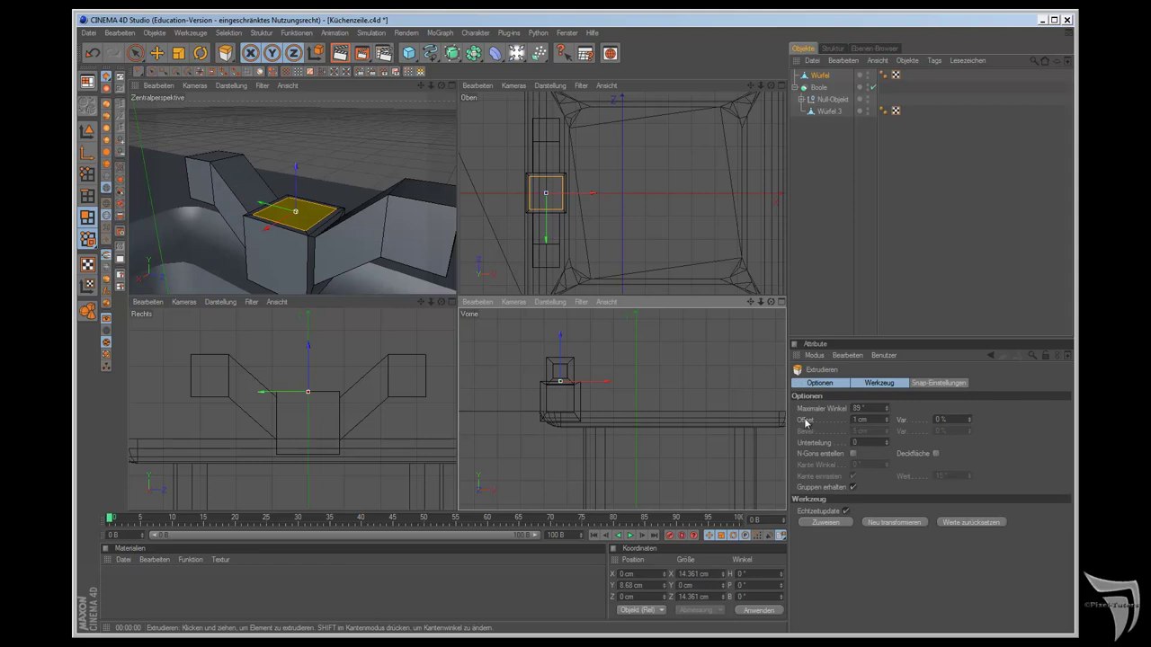
pyautogui.write('5')
pyautogui.press('Return')
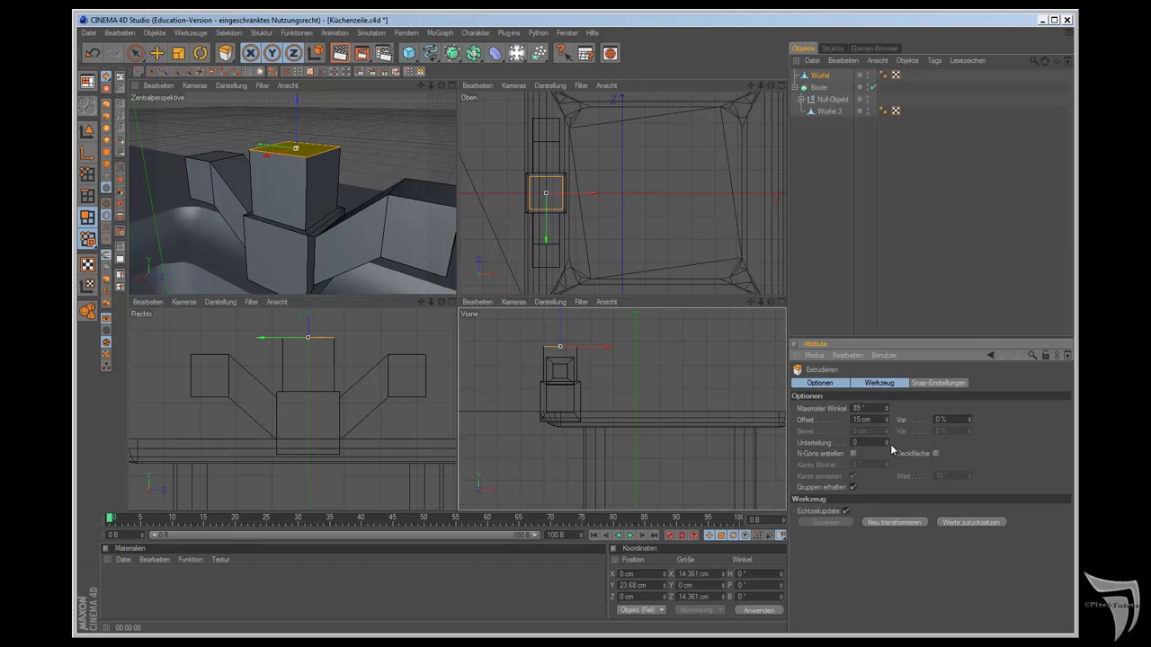
pyautogui.hotkey('ctrl', 'z')
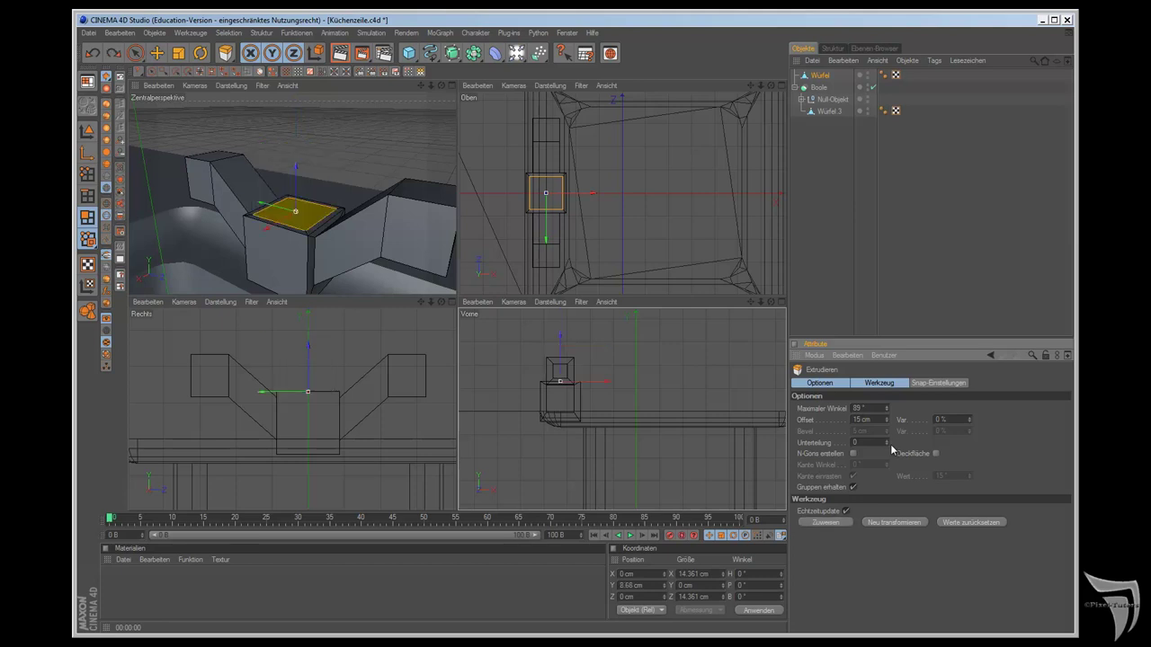
pyautogui.click(178, 53)
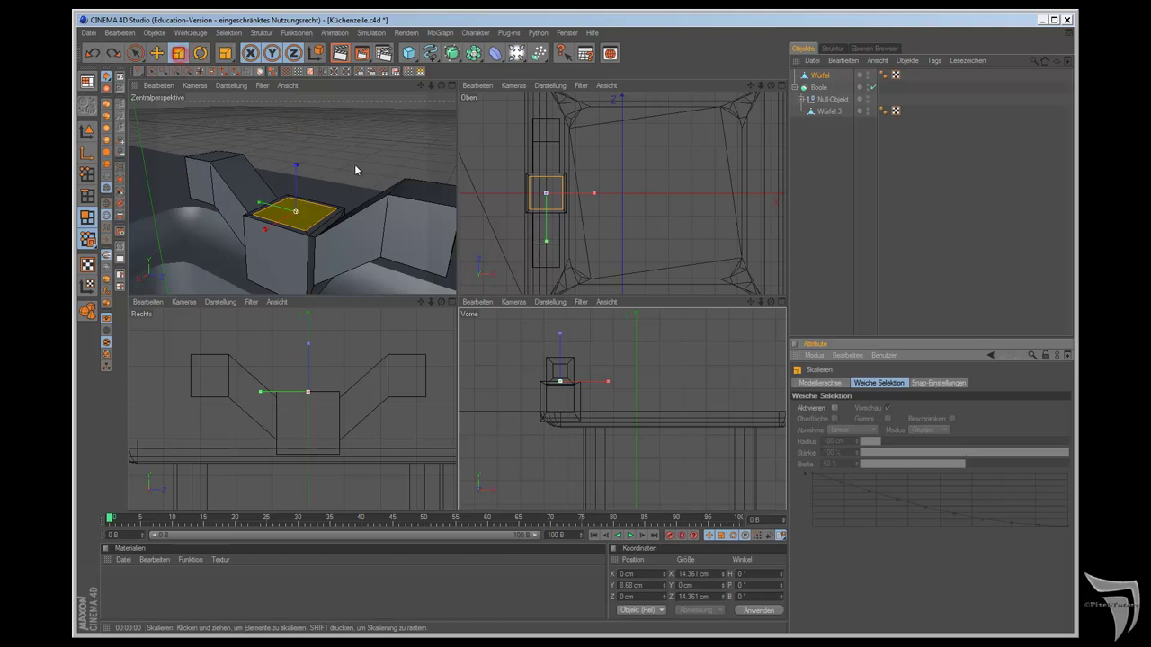
pyautogui.moveTo(456, 300); pyautogui.dragTo(457, 300)
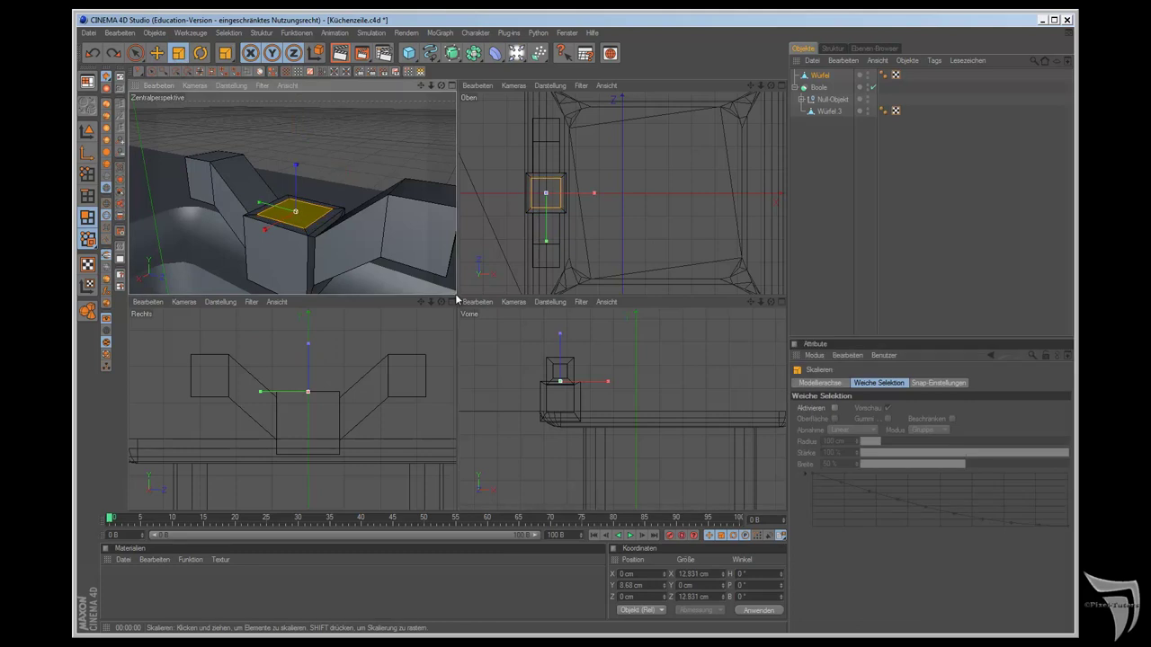
pyautogui.moveTo(457, 294); pyautogui.dragTo(457, 294)
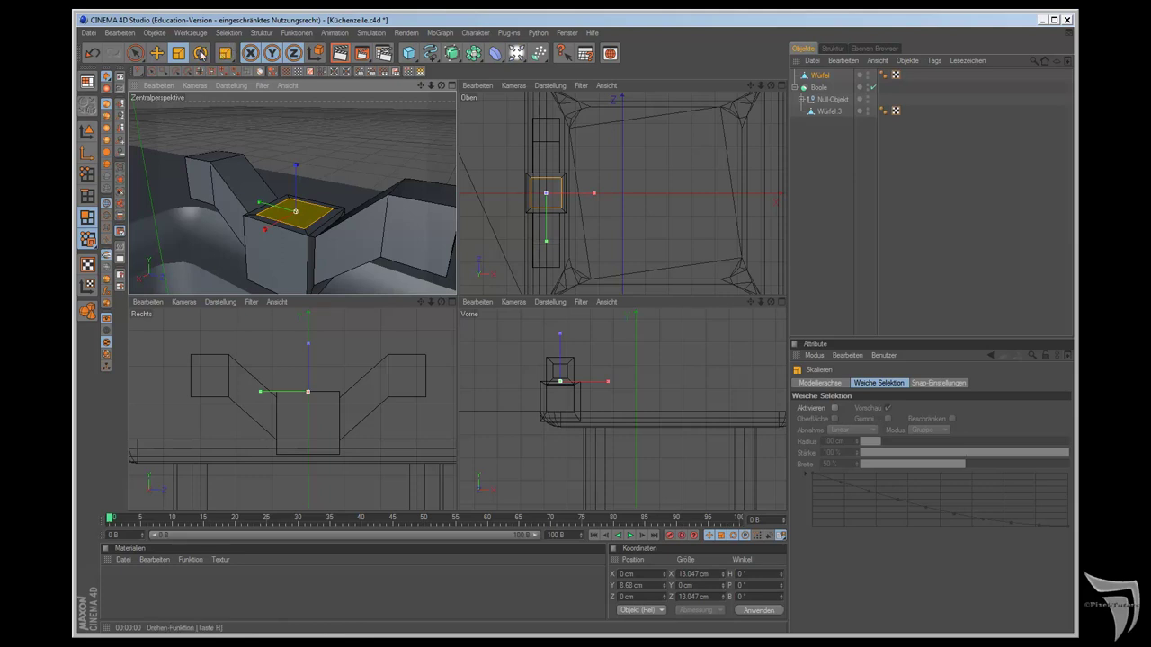
# Step: Extrude the top face 17 cm and tilt it about 20° on the B axis
pyautogui.moveTo(222, 57); pyautogui.dragTo(261, 80)
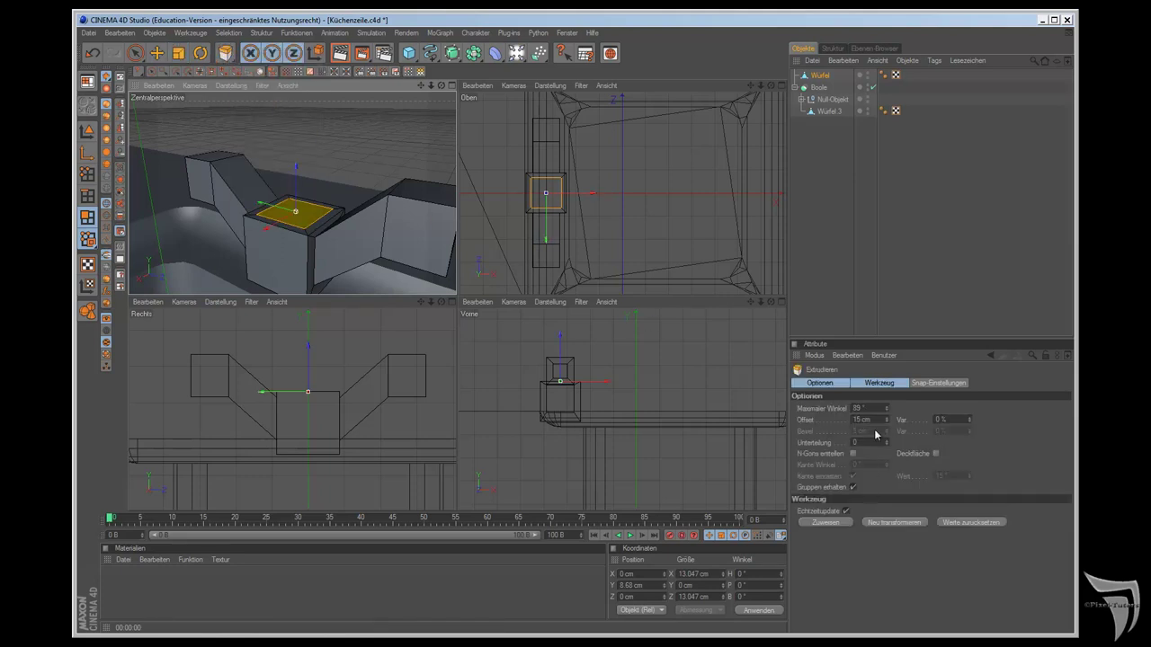
pyautogui.click(862, 419)
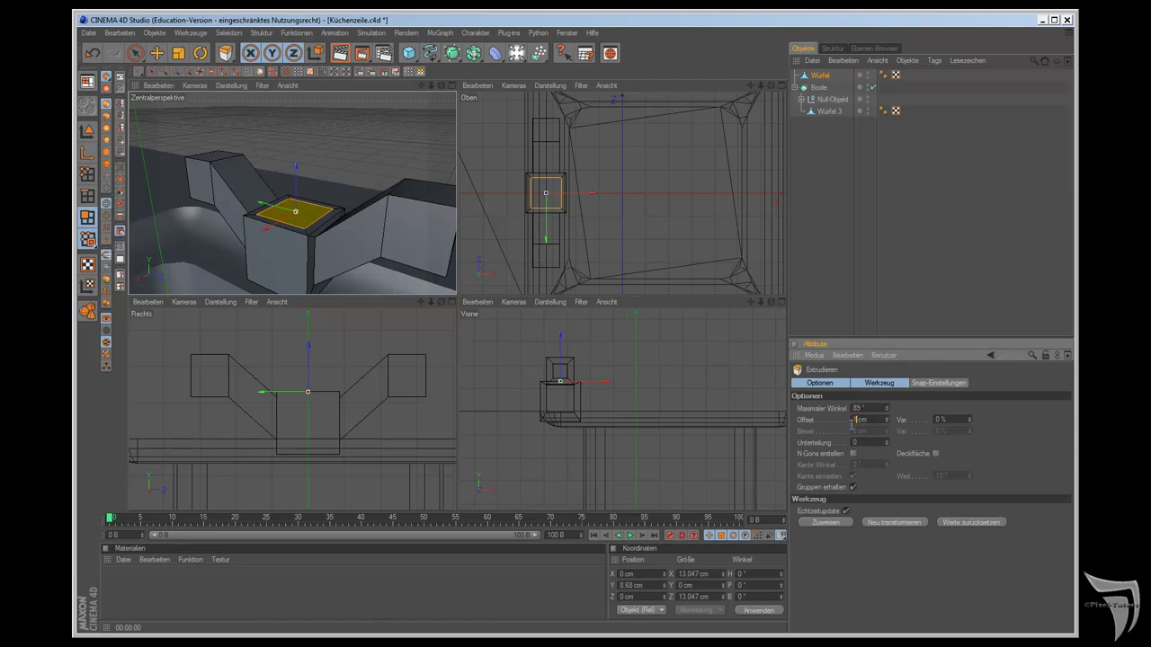
pyautogui.write('17')
pyautogui.press('Return')
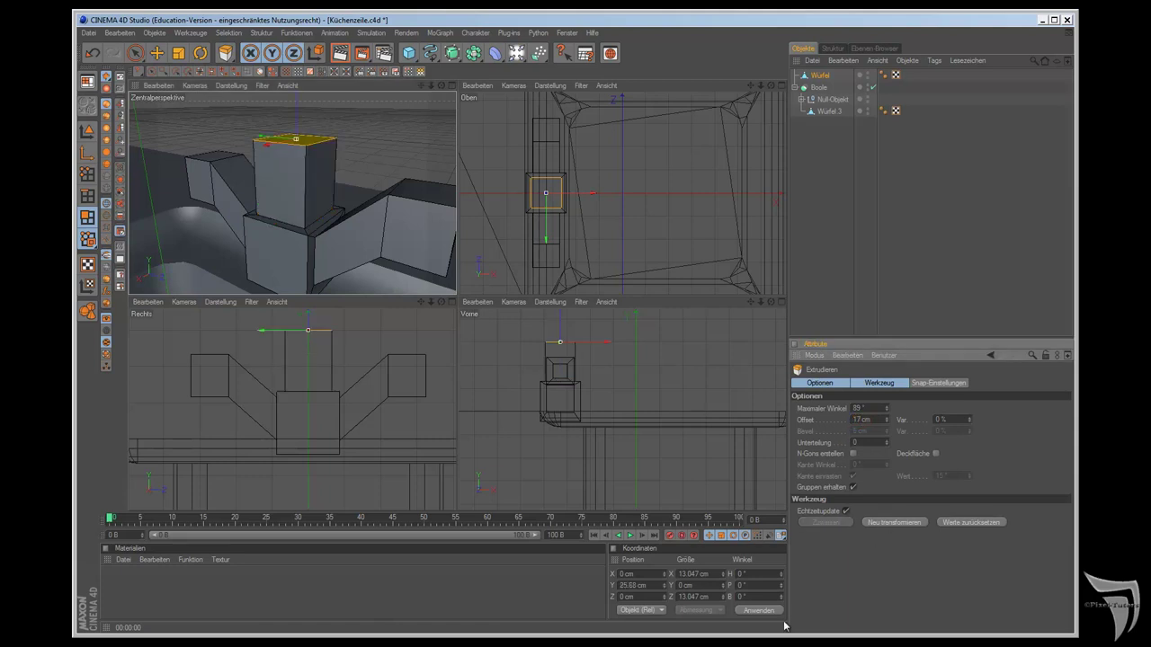
pyautogui.click(752, 597)
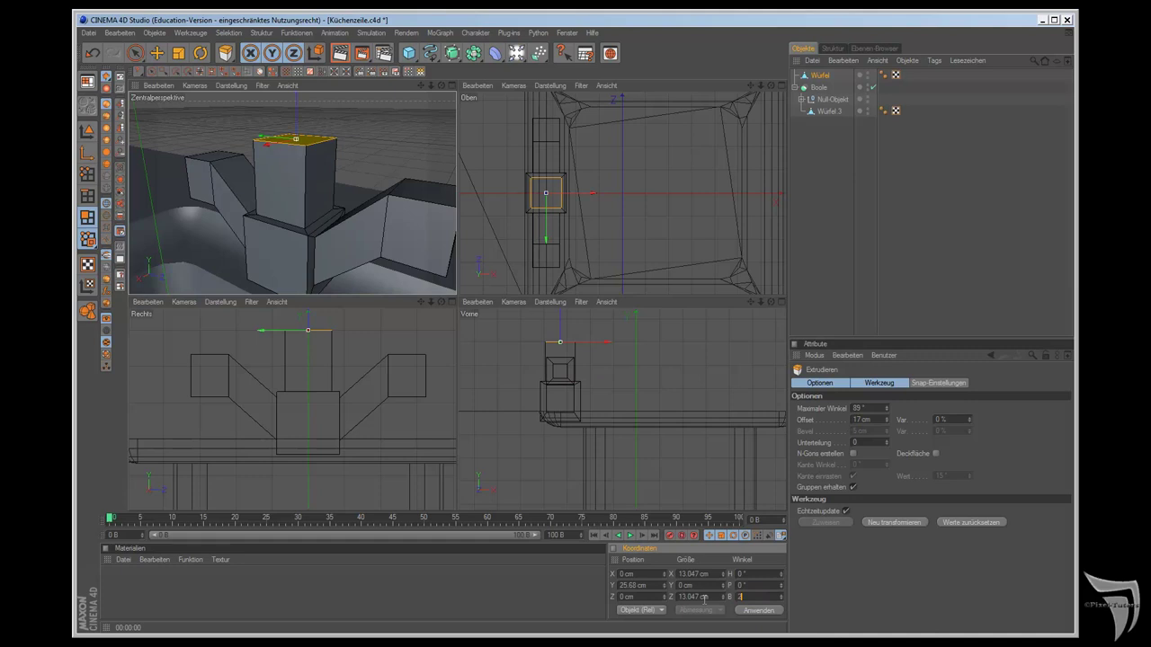
pyautogui.write('0')
pyautogui.press('Return')
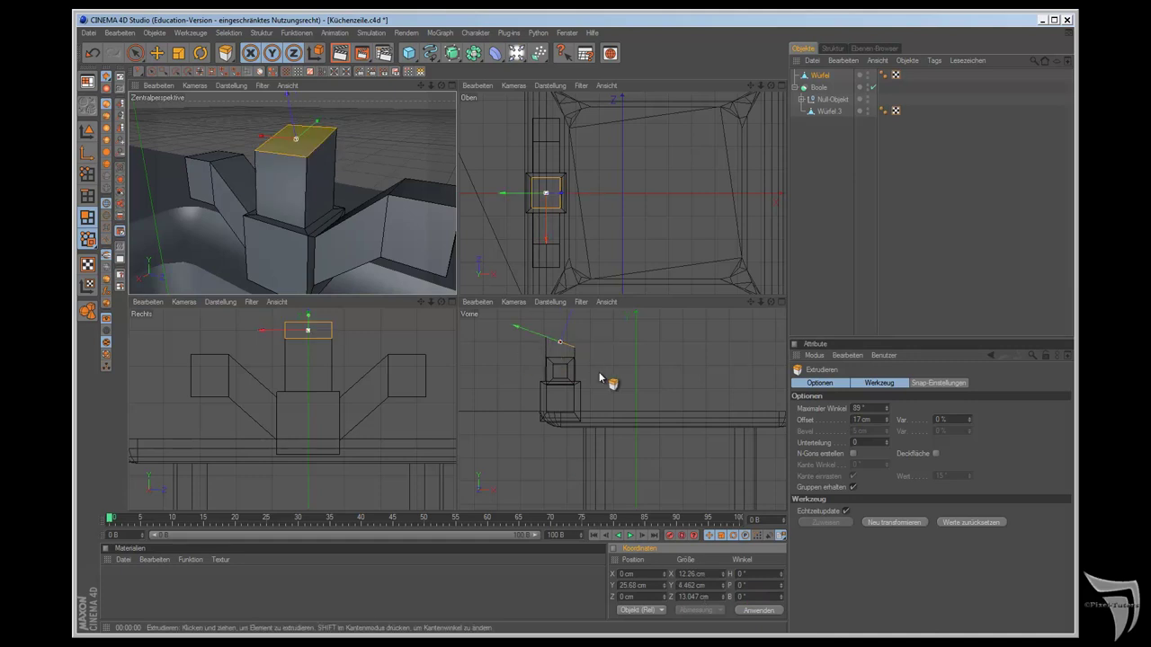
# Step: Extrude a 15 cm neck segment from the tilted face and rotate it to bend further
pyautogui.click(885, 523)
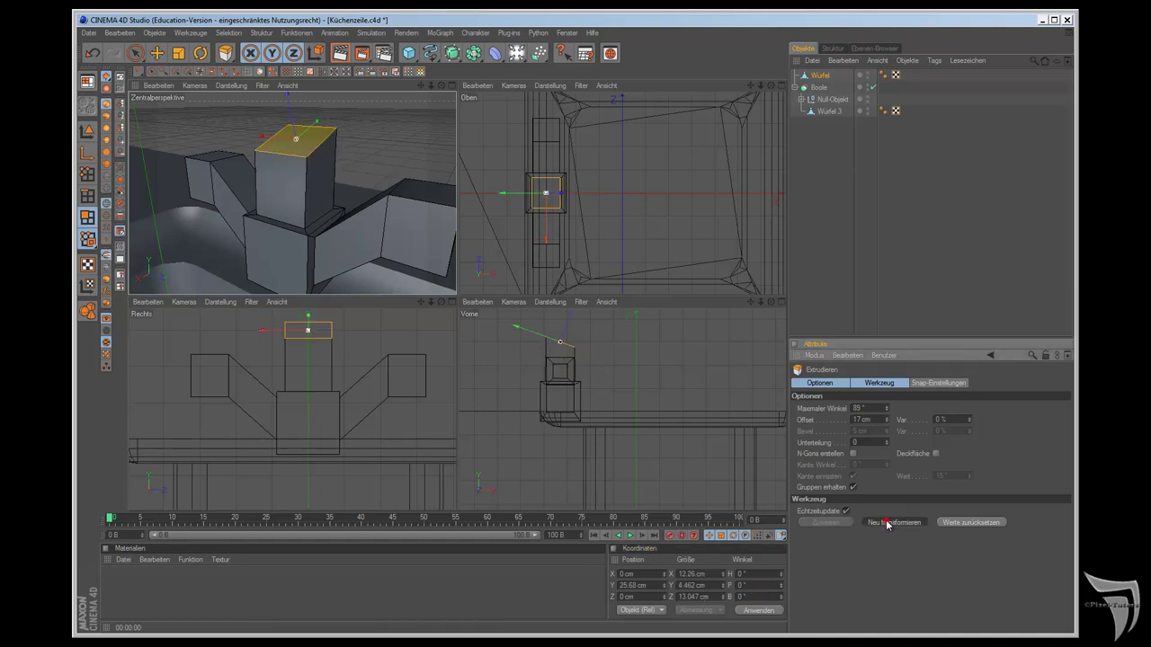
pyautogui.moveTo(751, 302); pyautogui.dragTo(762, 319)
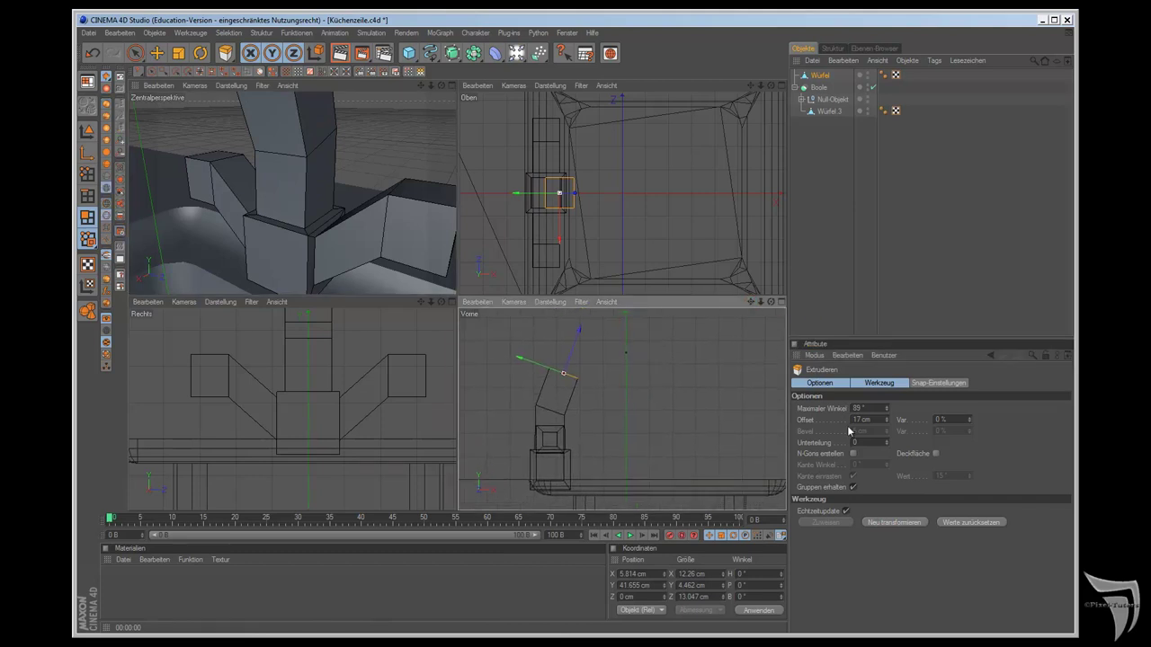
pyautogui.moveTo(888, 423); pyautogui.dragTo(854, 406)
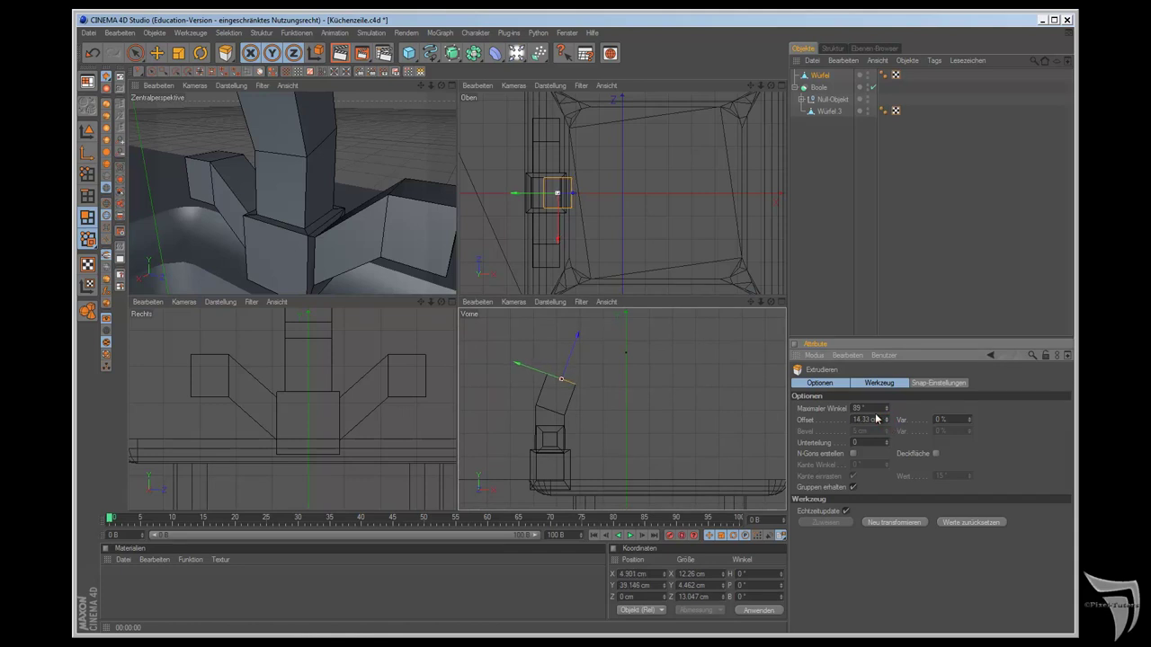
pyautogui.write('15')
pyautogui.press('Return')
pyautogui.click(752, 604)
pyautogui.click(735, 607)
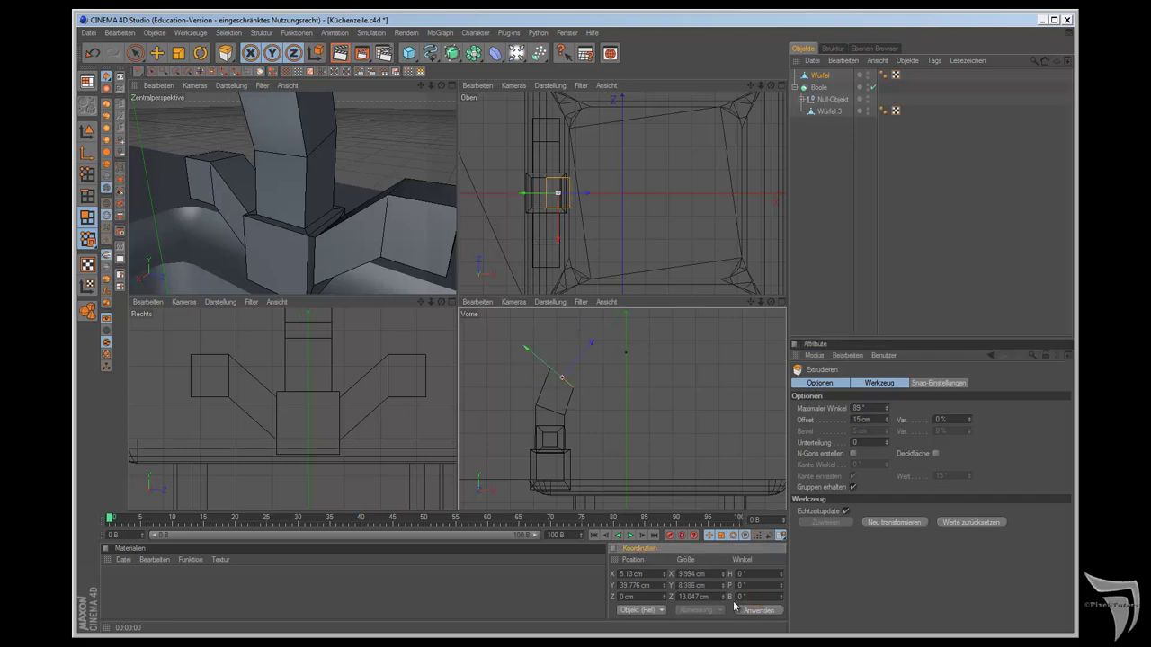
# Step: Add further 15 cm segments at 0° bank to form the horizontal spout
pyautogui.click(883, 522)
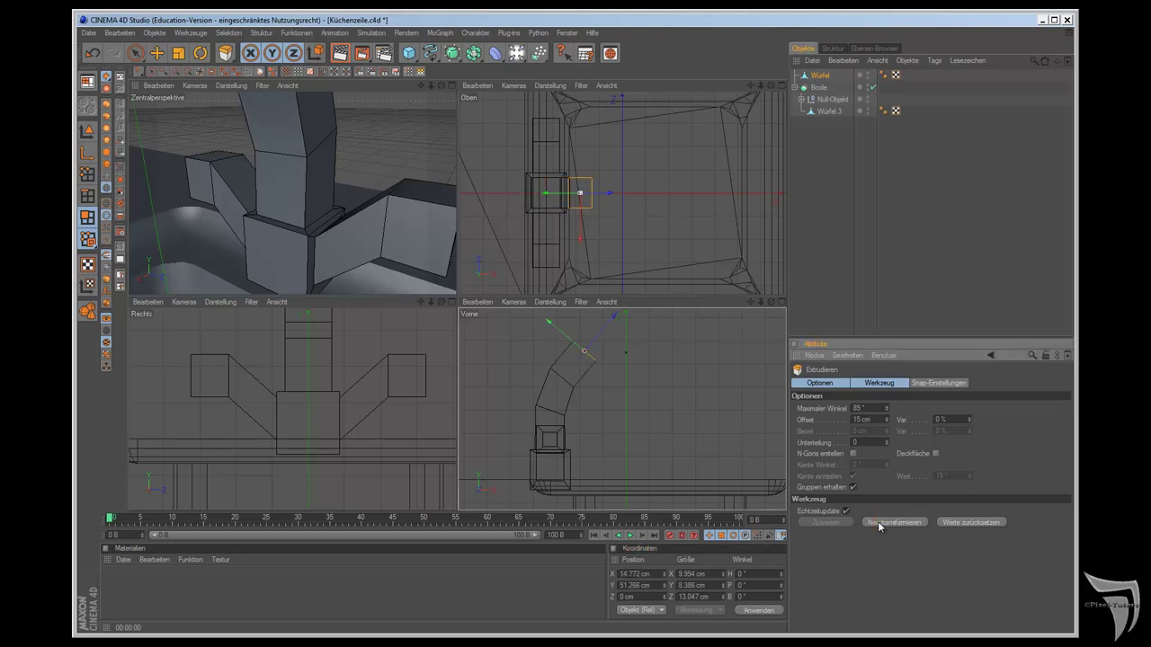
pyautogui.click(743, 597)
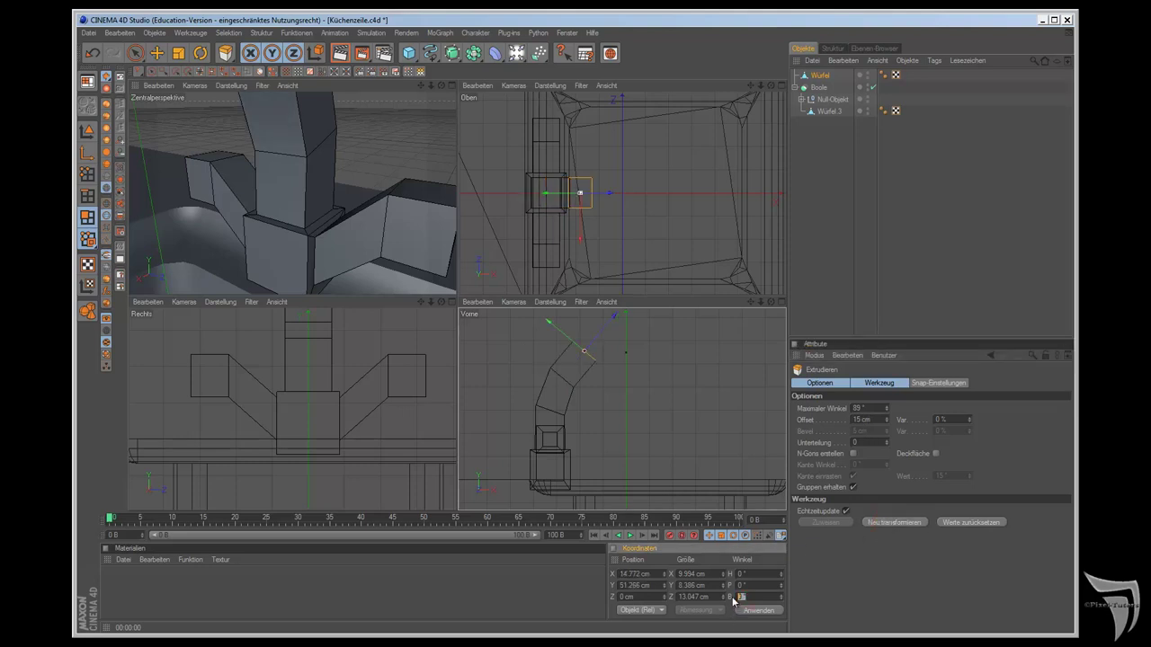
pyautogui.write('5')
pyautogui.press('Return')
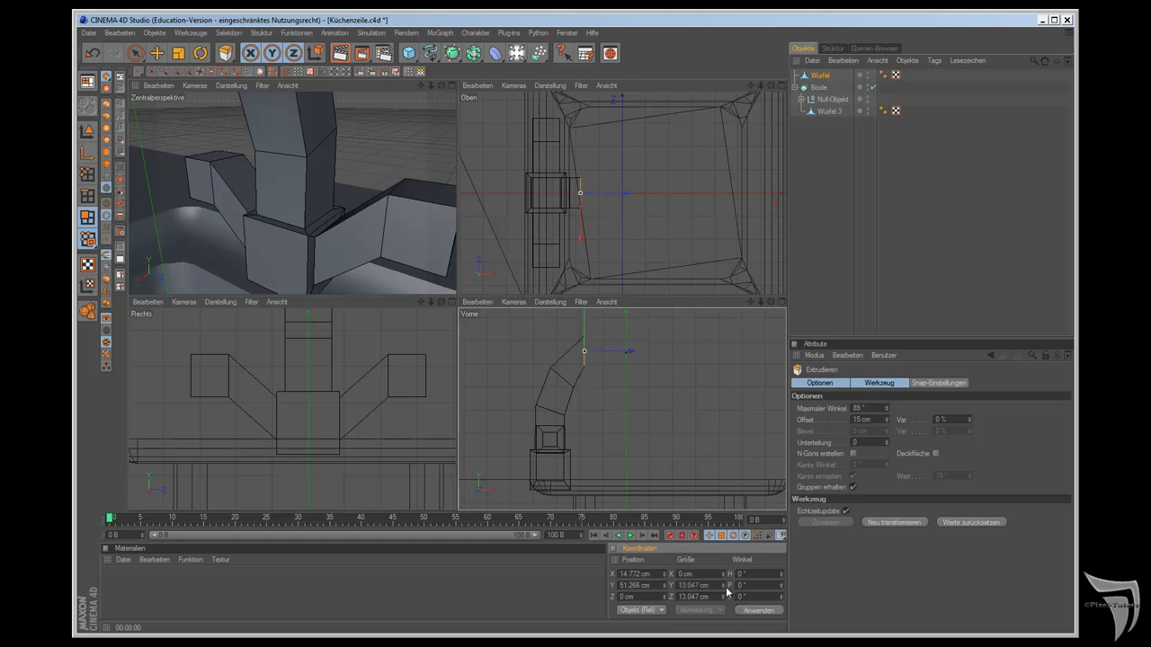
pyautogui.click(886, 522)
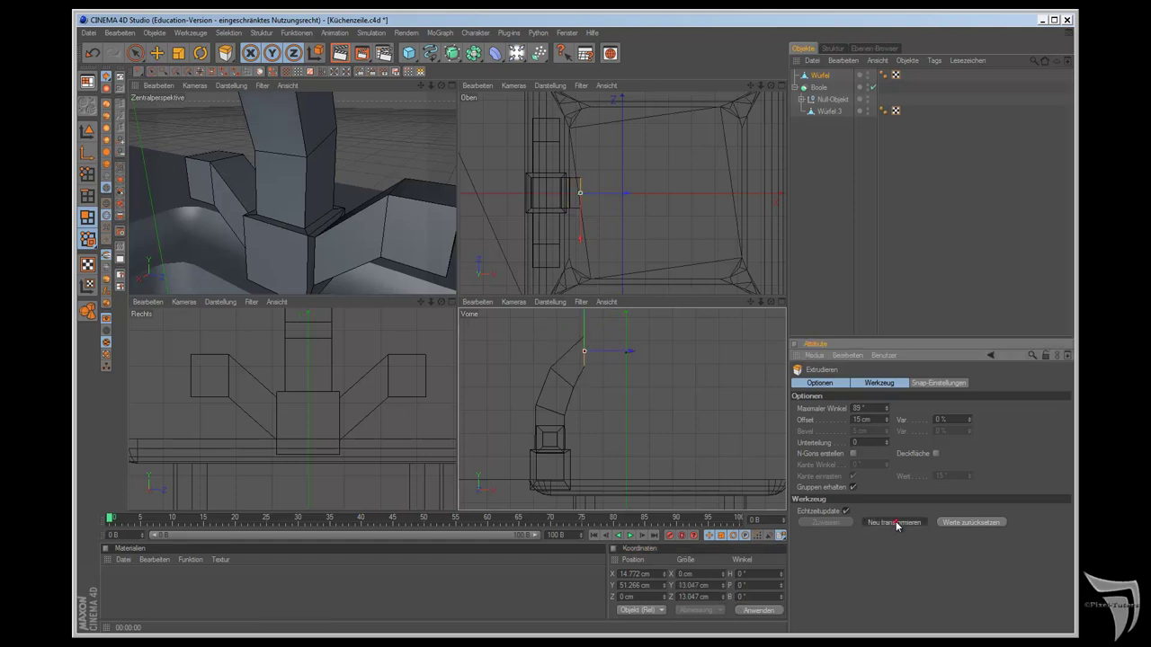
pyautogui.moveTo(671, 345); pyautogui.dragTo(647, 355)
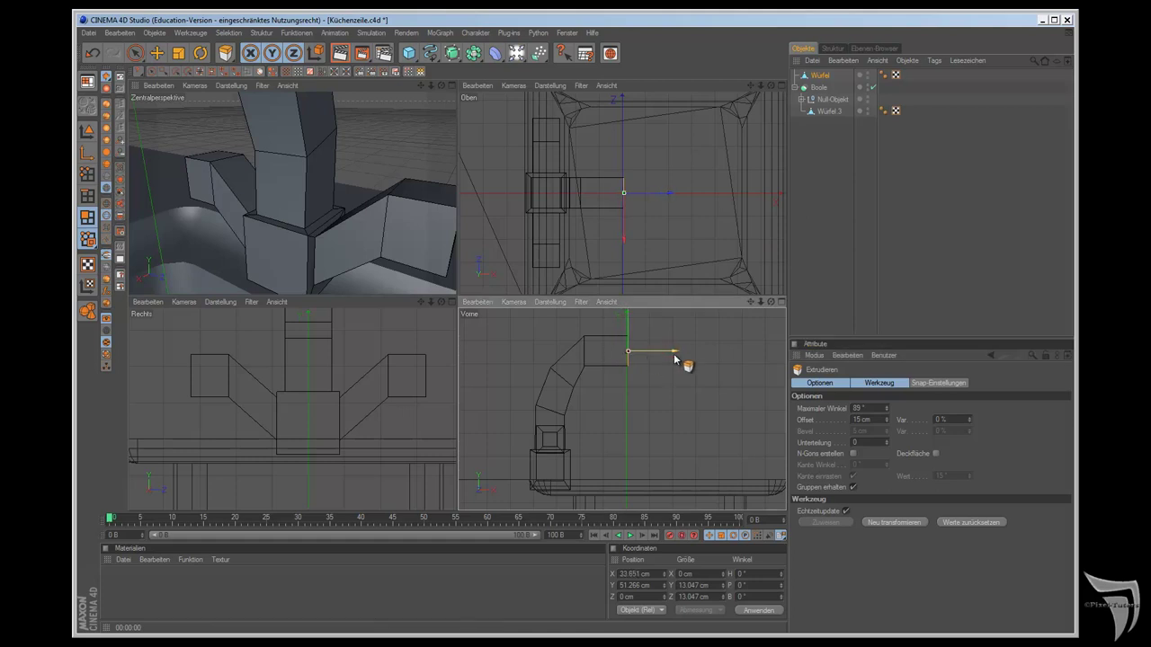
pyautogui.click(900, 524)
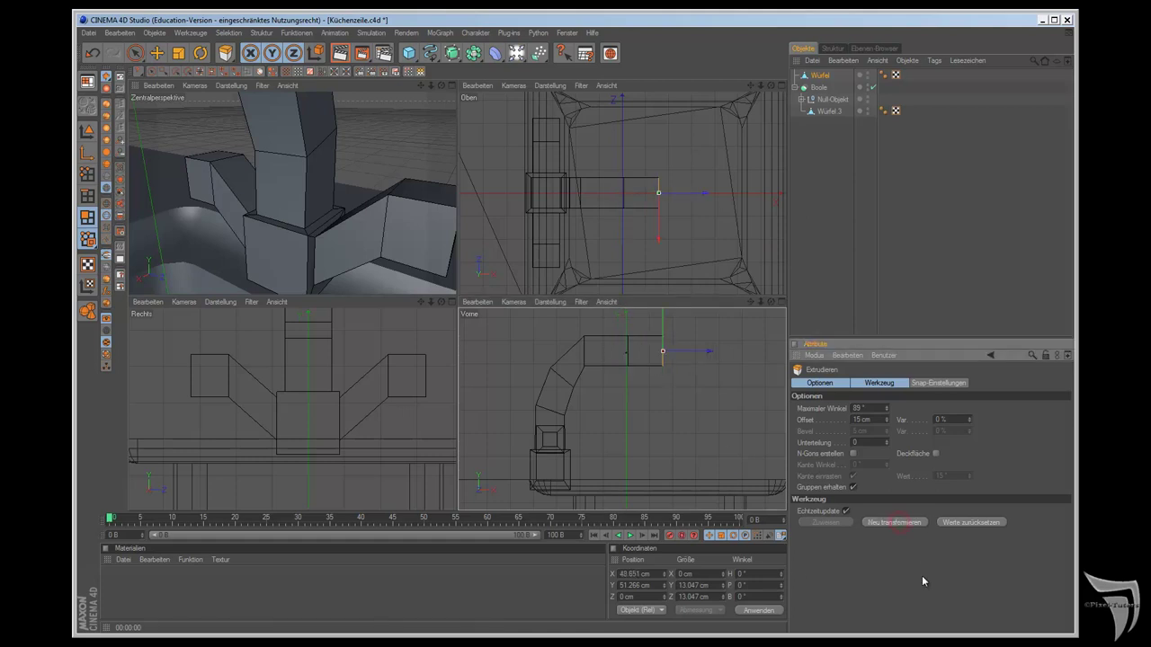
# Step: Maximize the perspective view on a close-up of the arched faucet neck
pyautogui.click(446, 87)
pyautogui.hotkey('ctrl', 'shift', 'z')
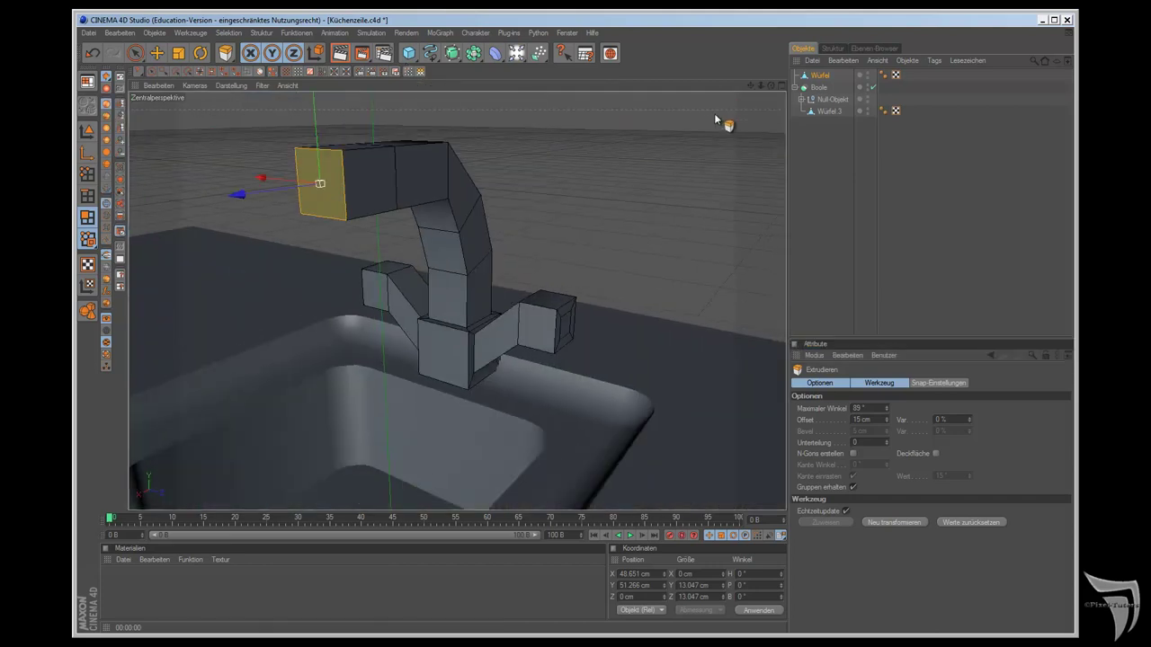
pyautogui.hotkey('ctrl', 'shift', 'z')
pyautogui.hotkey('ctrl', 'shift', 'z')
pyautogui.hotkey('ctrl', 'shift', 'z')
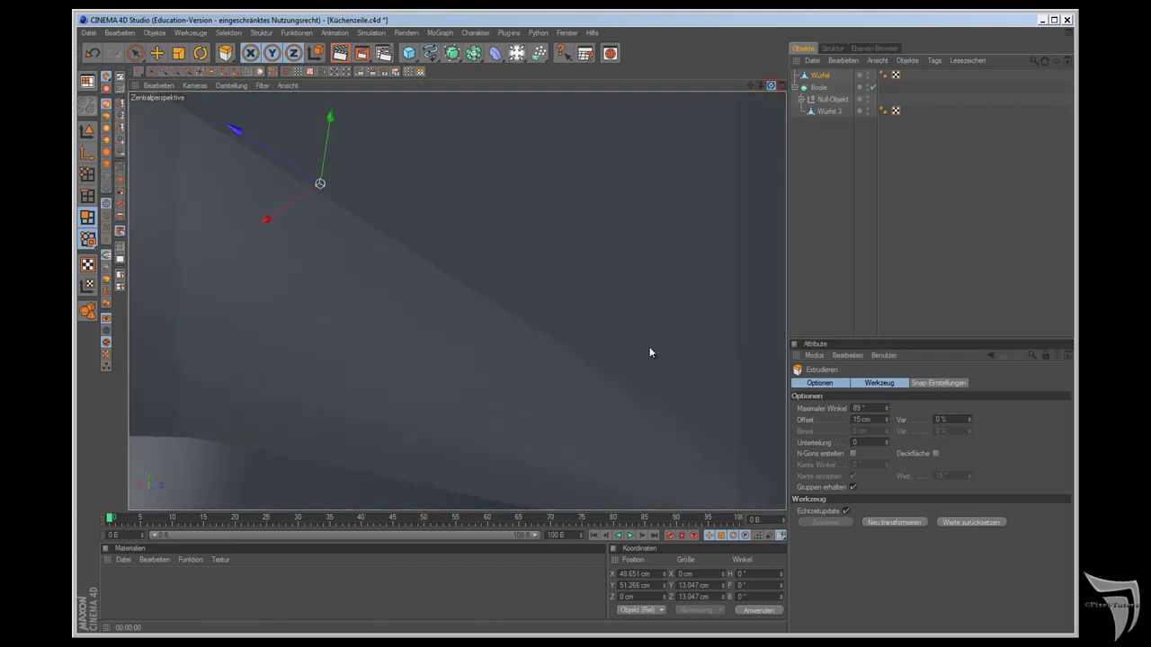
pyautogui.hotkey('ctrl', 'shift', 'z')
pyautogui.hotkey('ctrl', 'shift', 'z')
pyautogui.hotkey('ctrl', 'shift', 'z')
pyautogui.hotkey('ctrl', 'shift', 'z')
pyautogui.hotkey('ctrl', 'shift', 'z')
pyautogui.hotkey('ctrl', 'shift', 'z')
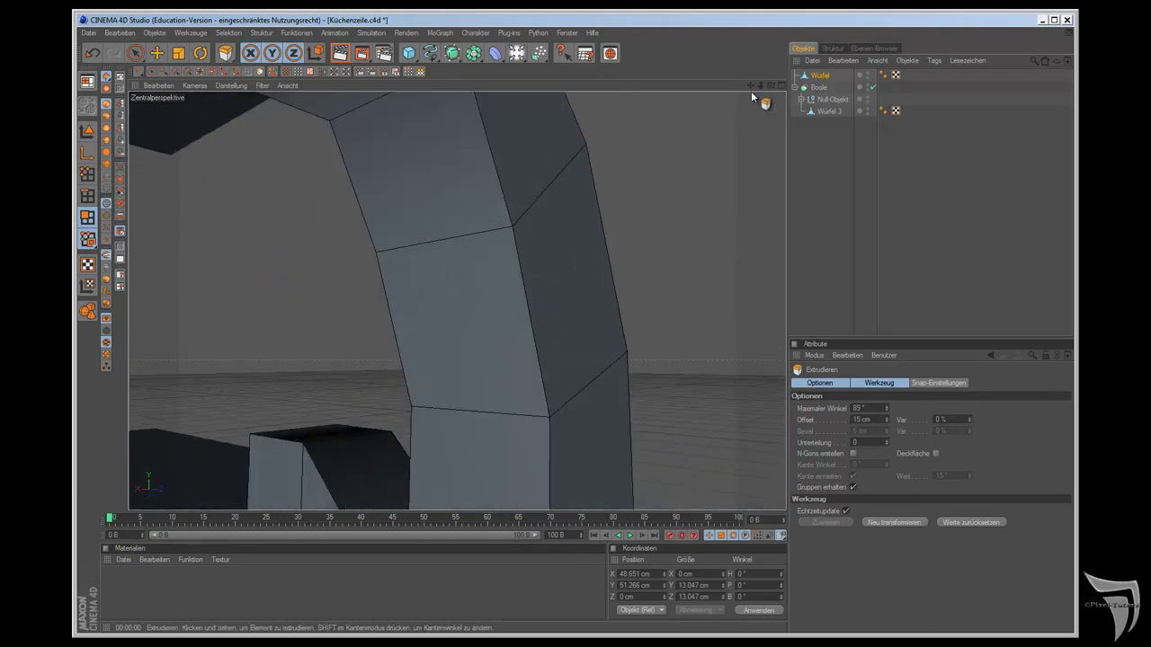
pyautogui.hotkey('ctrl', 'shift', 'z')
pyautogui.hotkey('ctrl', 'shift', 'z')
pyautogui.hotkey('ctrl', 'shift', 'z')
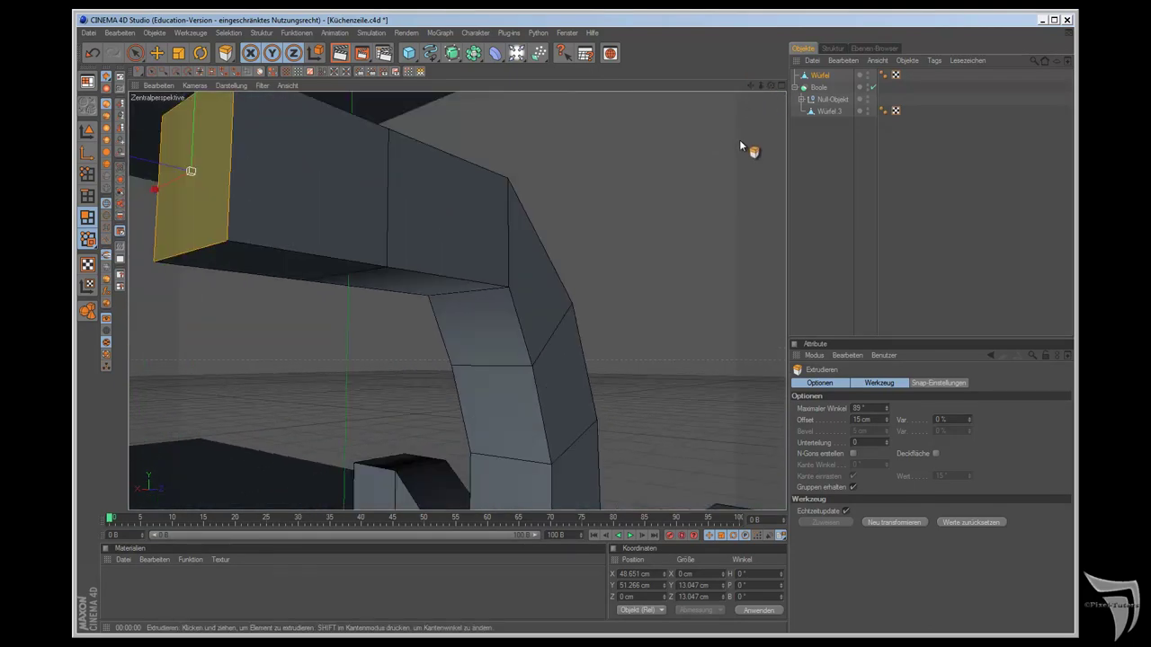
# Step: Zoom to the spout tip and select its underside face with Live-Selektion
pyautogui.moveTo(754, 86); pyautogui.dragTo(648, 354)
pyautogui.moveTo(771, 85); pyautogui.dragTo(647, 355)
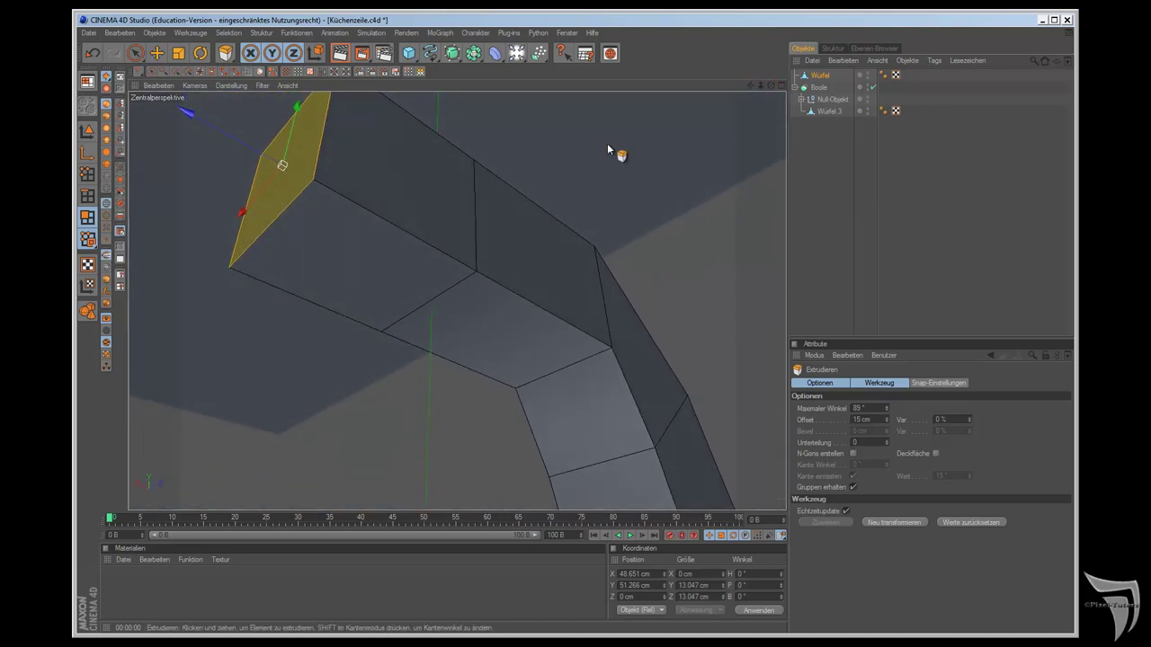
pyautogui.moveTo(135, 54); pyautogui.dragTo(152, 63)
pyautogui.click(314, 233)
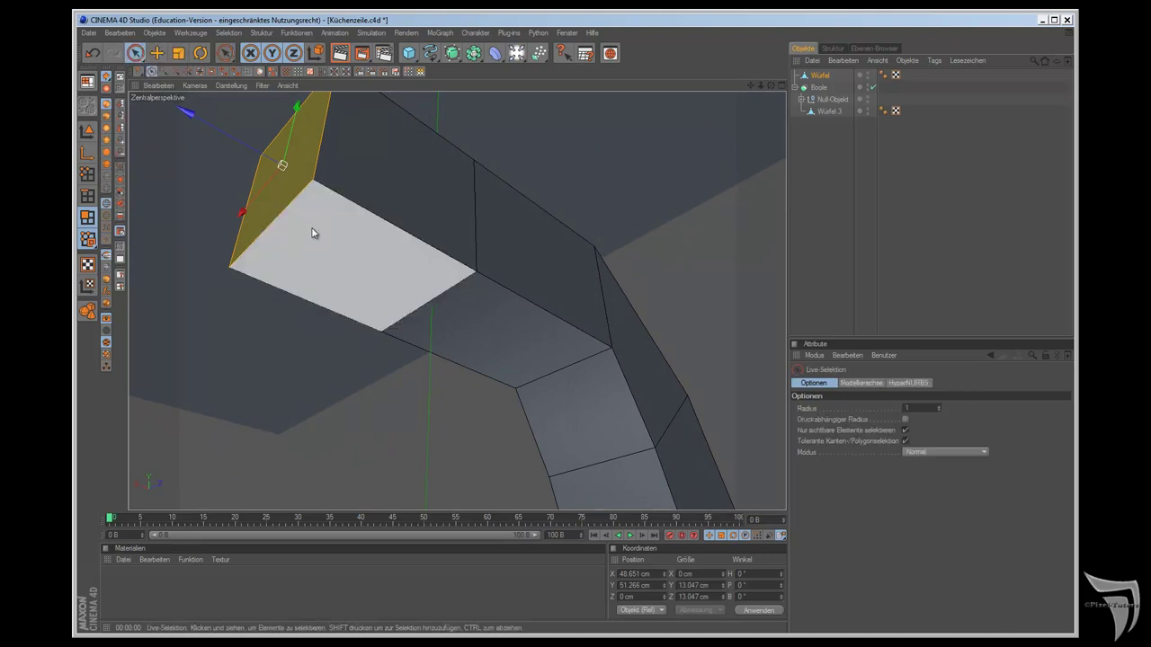
pyautogui.click(337, 244)
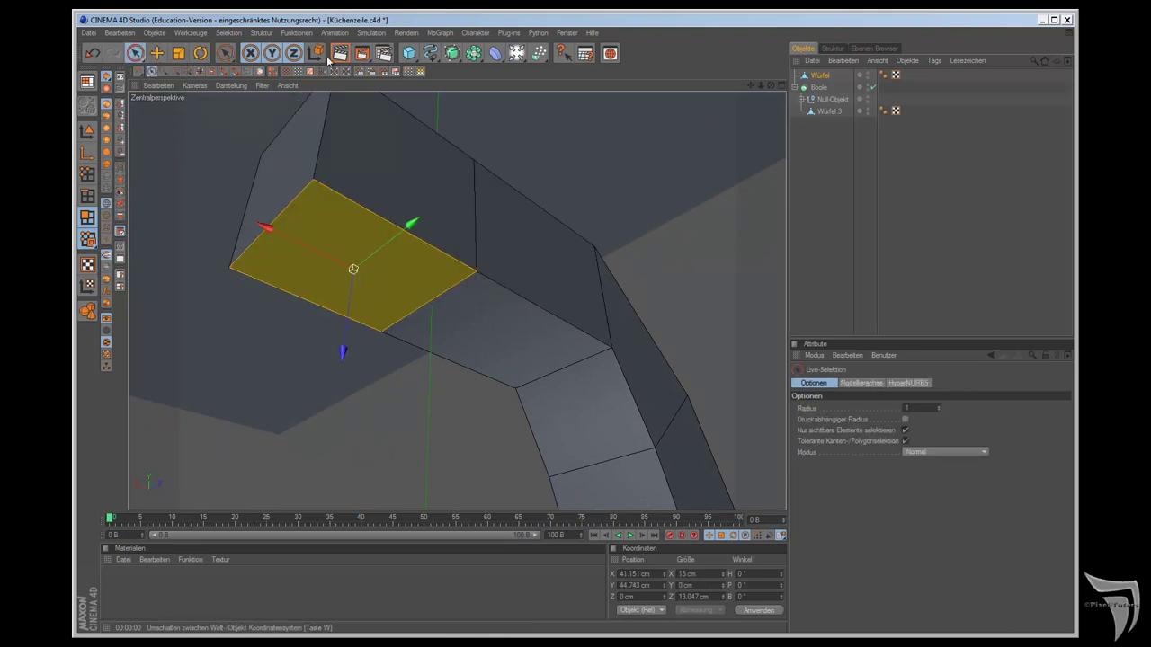
# Step: Apply Innen extrudieren to the underside face, undoing an accidental upward move
pyautogui.moveTo(225, 54); pyautogui.dragTo(263, 183)
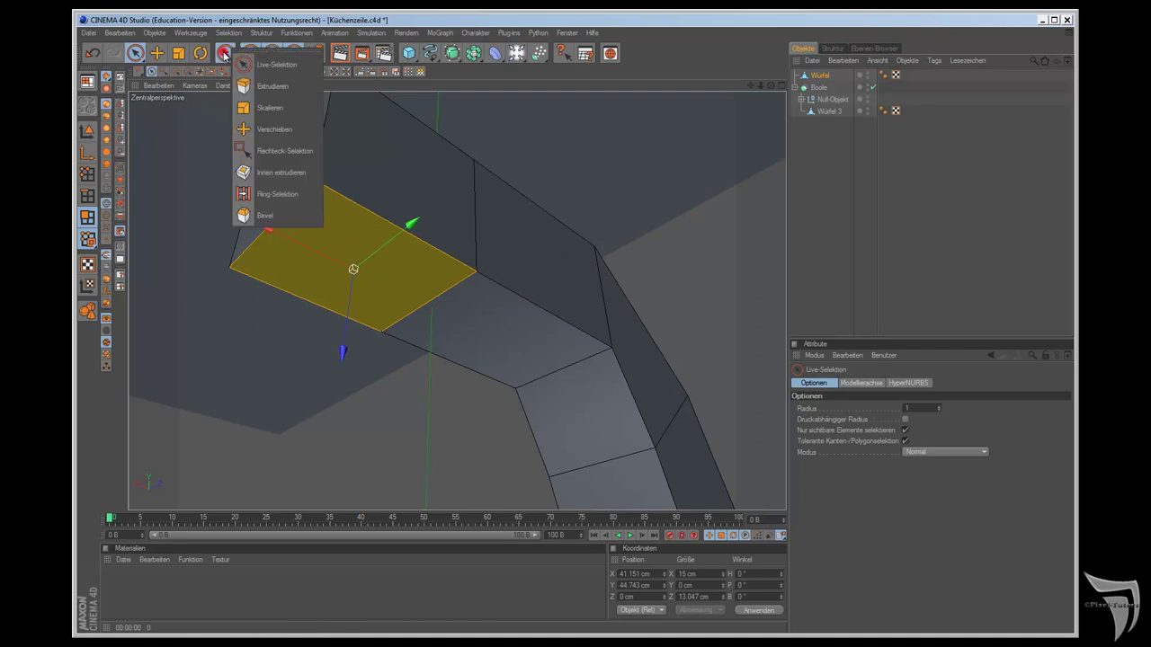
pyautogui.click(263, 182)
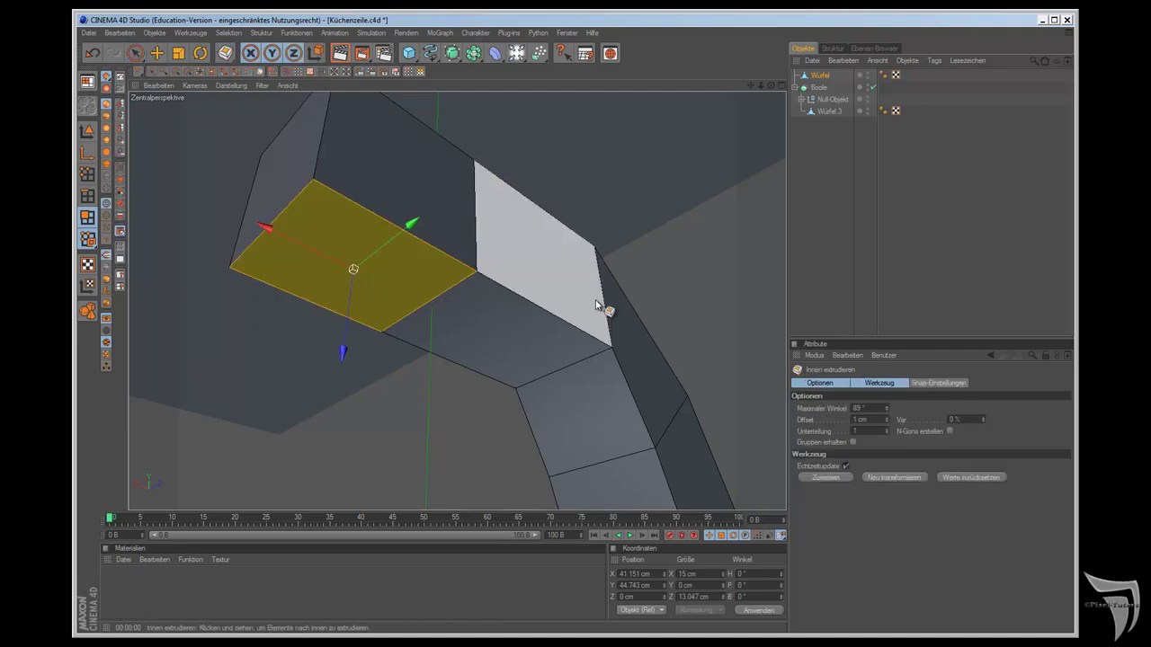
pyautogui.click(839, 478)
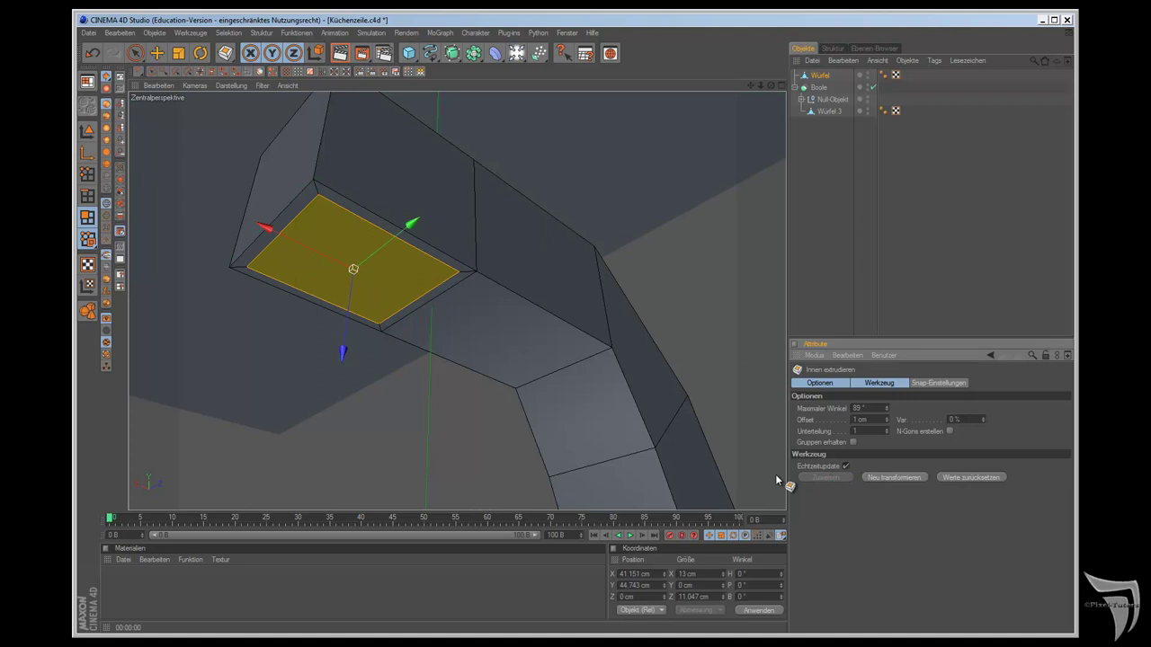
pyautogui.moveTo(342, 353); pyautogui.dragTo(648, 354)
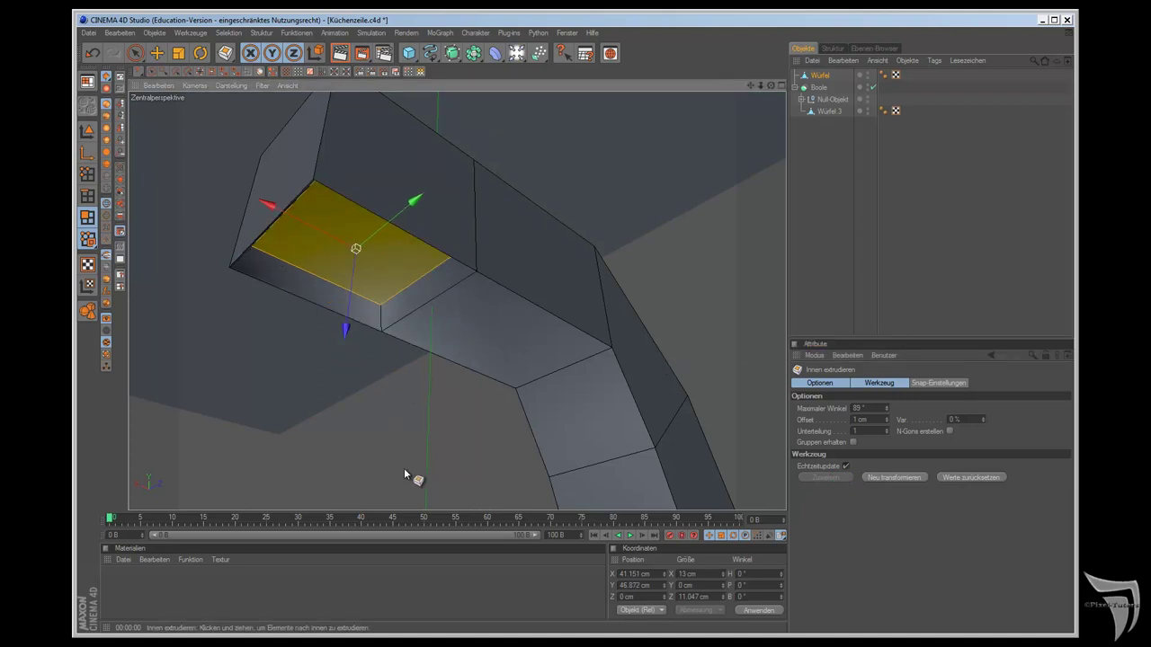
pyautogui.hotkey('ctrl', 'z')
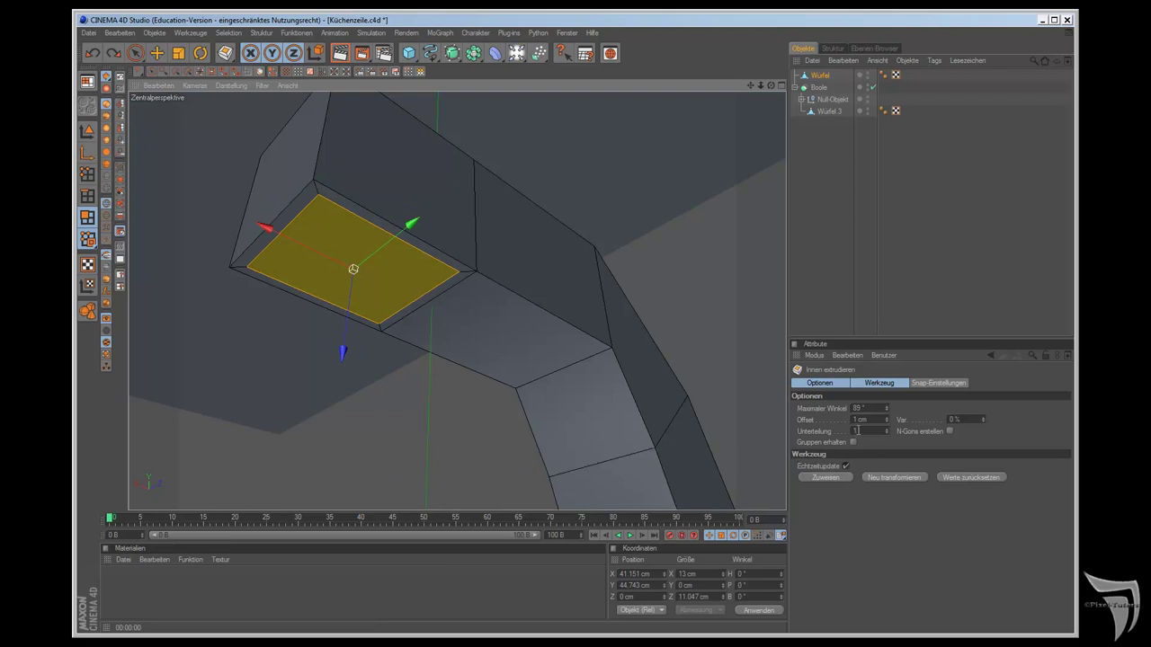
# Step: Try a 1.5 cm inset offset, then reapply the inset with offset 0 cm
pyautogui.click(857, 420)
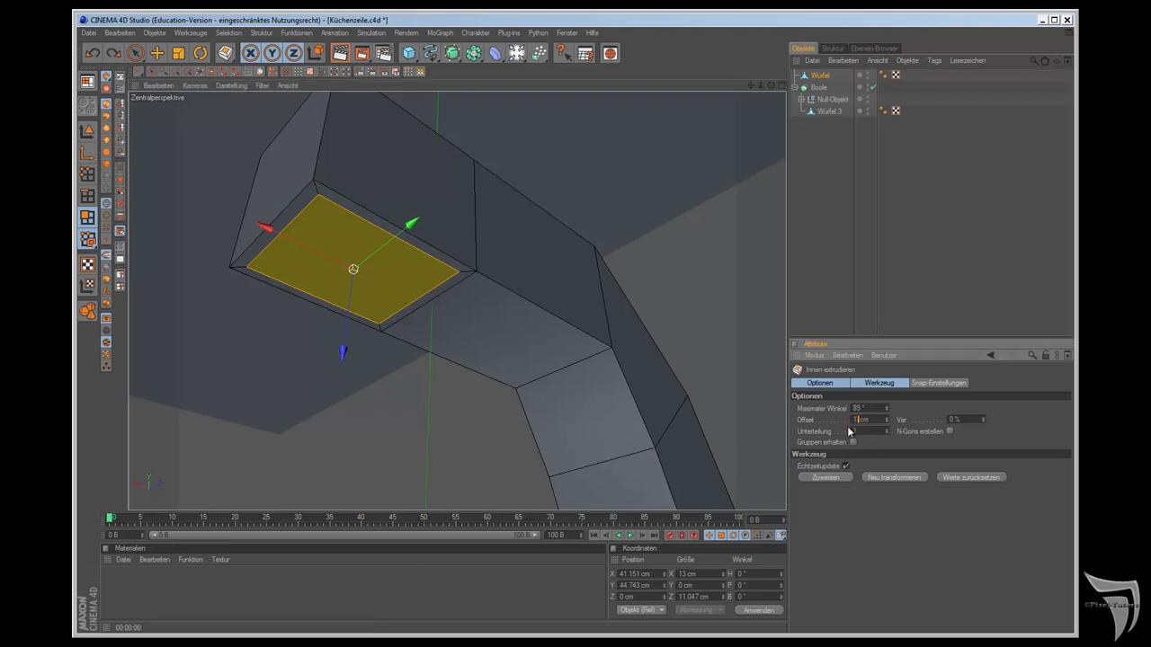
pyautogui.write('.5')
pyautogui.press('Return')
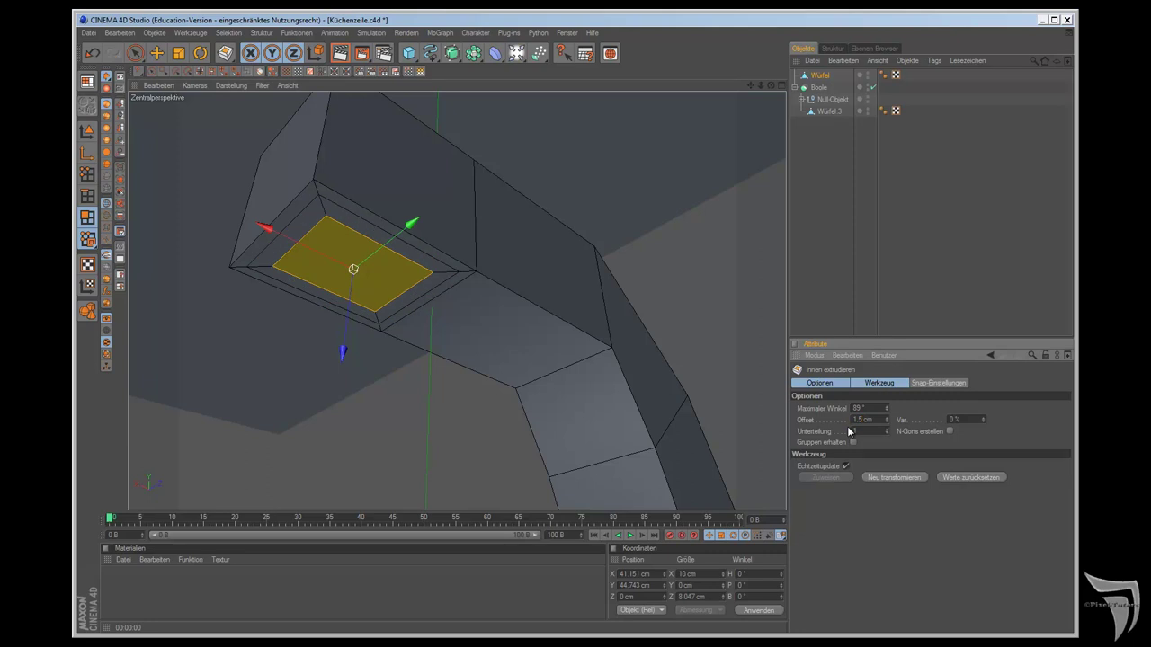
pyautogui.hotkey('ctrl', 'z')
pyautogui.hotkey('ctrl', 'z')
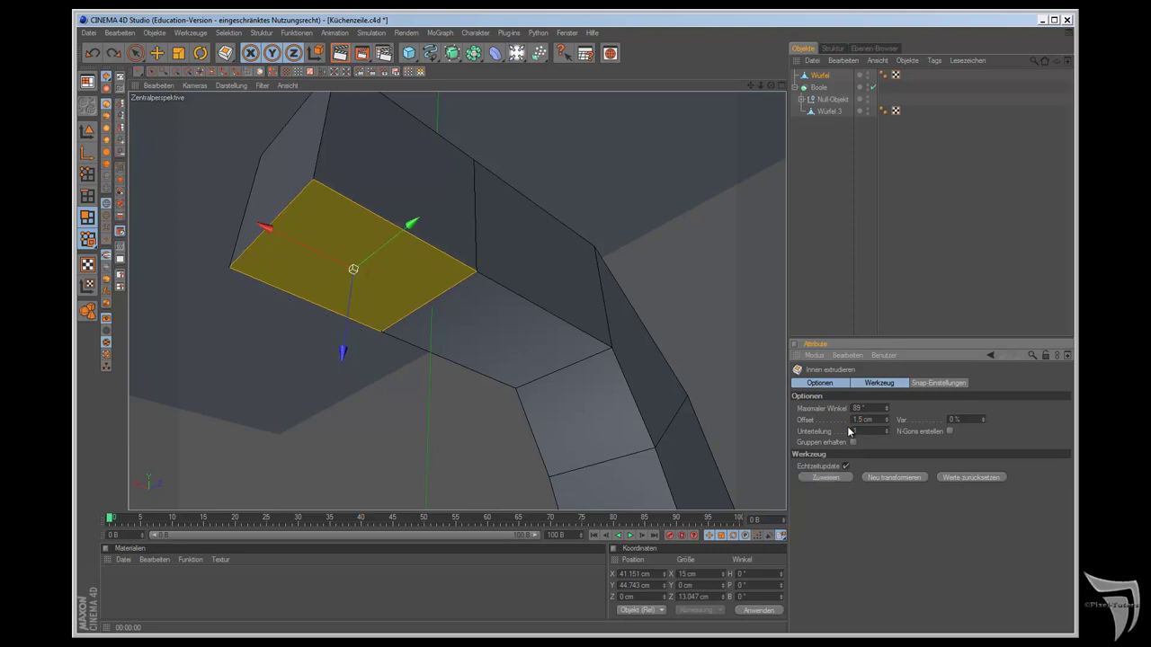
pyautogui.click(841, 478)
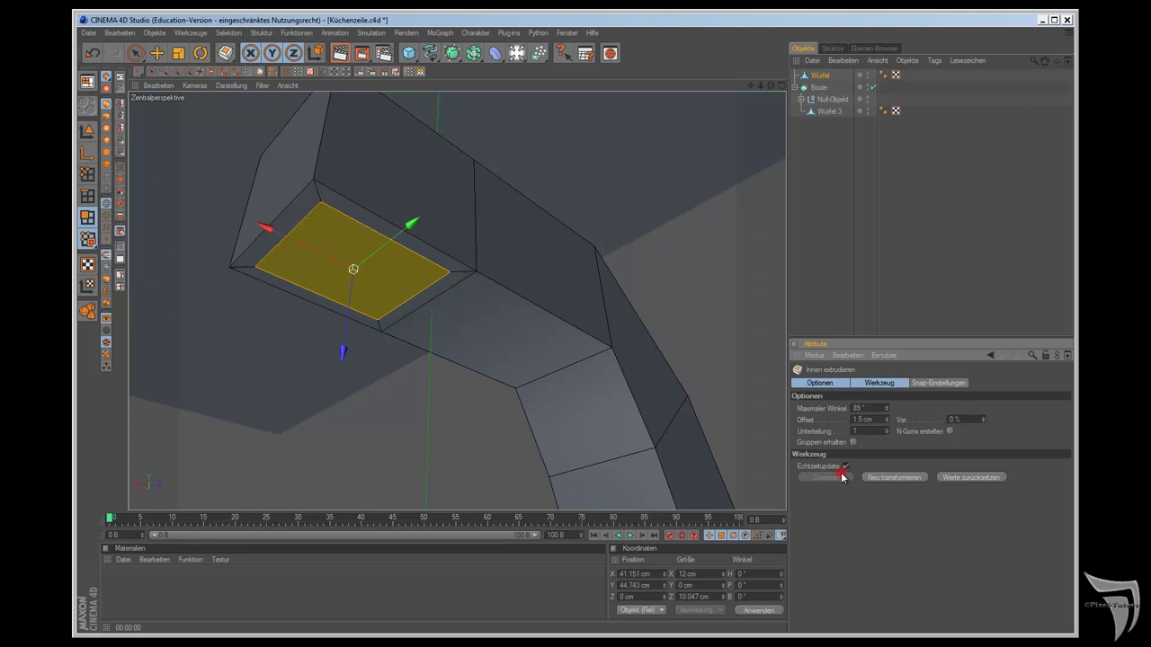
pyautogui.doubleClick(861, 419)
pyautogui.write('0')
pyautogui.press('Return')
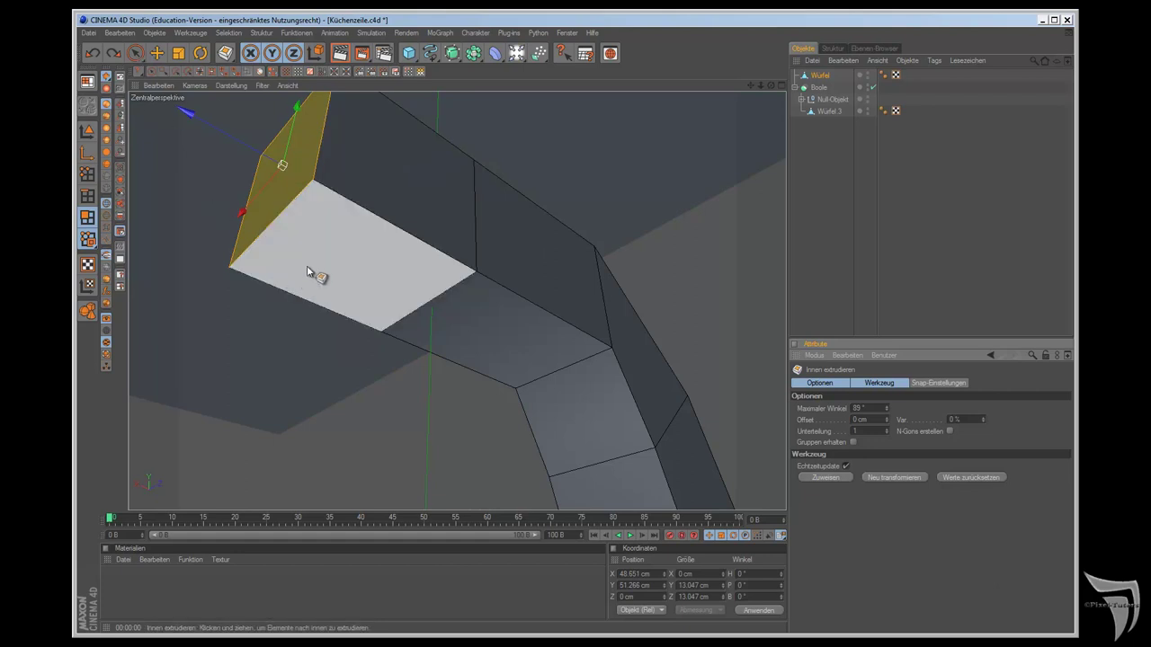
# Step: Retry the spout tip inset at 1.5 cm offset, then reset the offset to 0 cm
pyautogui.hotkey('ctrl', 'z')
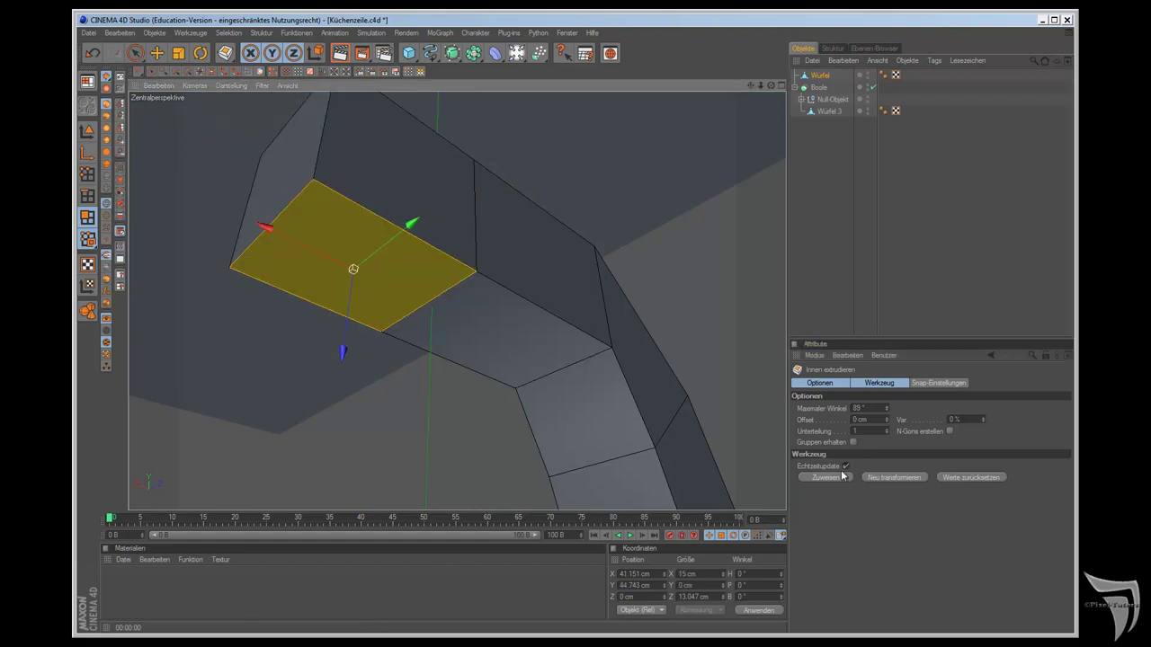
pyautogui.click(856, 419)
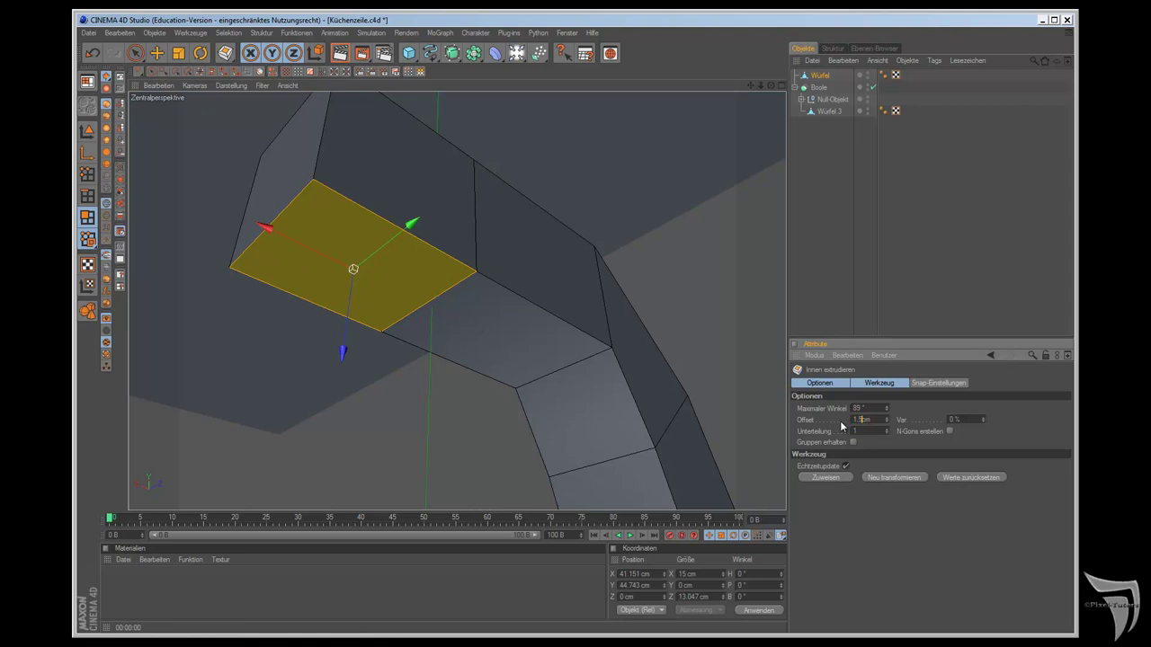
pyautogui.press('Return')
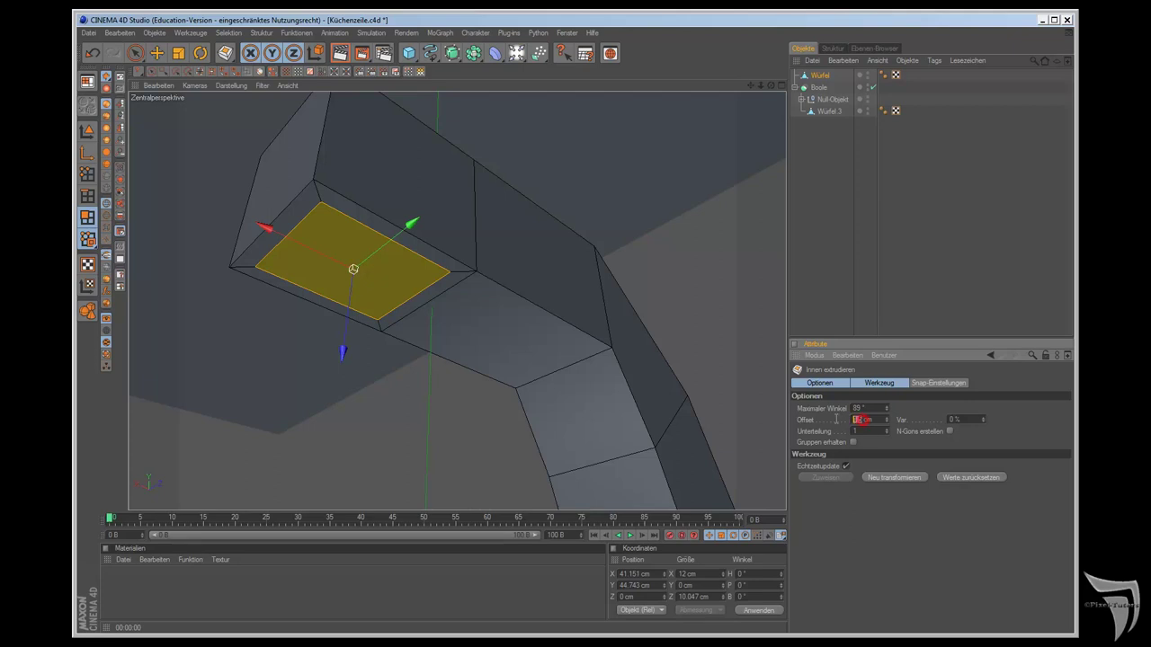
pyautogui.write('0')
pyautogui.press('Return')
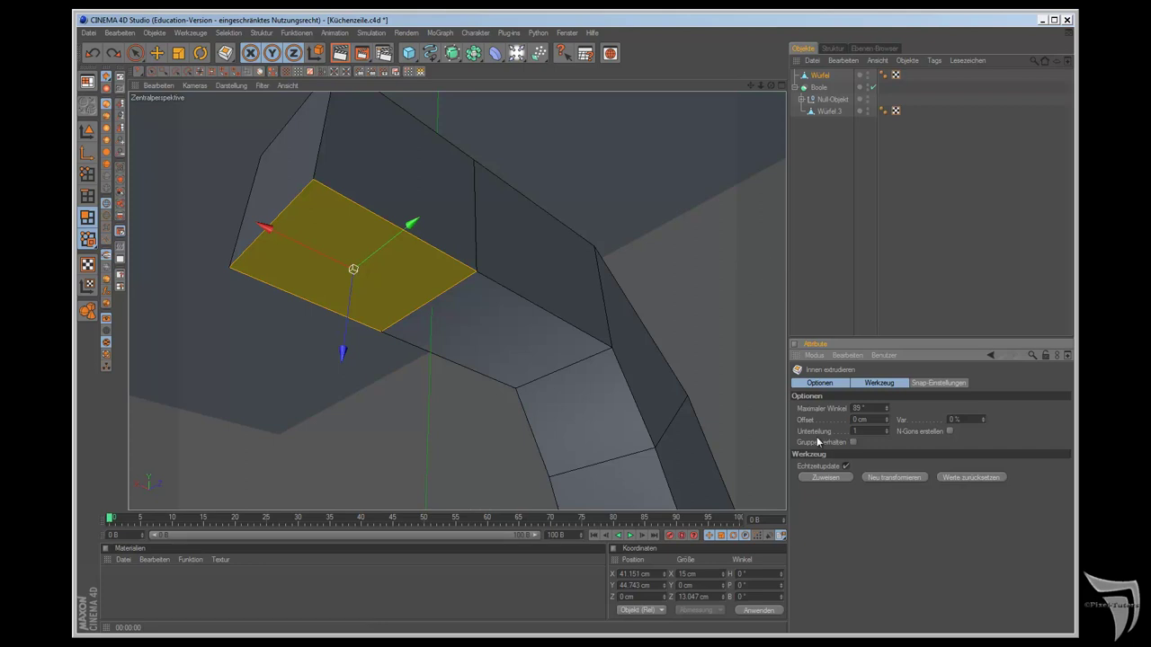
# Step: Reselect the spout's end face with Live-Selektion and pick Innen extrudieren
pyautogui.hotkey('ctrl', 'z')
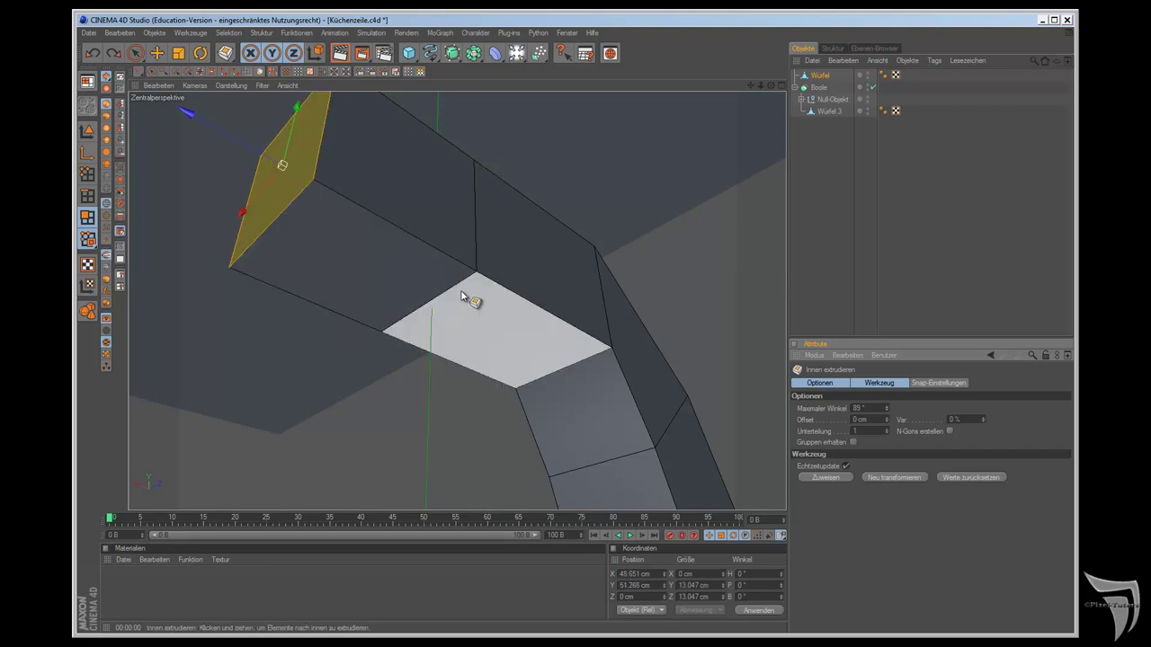
pyautogui.moveTo(137, 56); pyautogui.dragTo(152, 63)
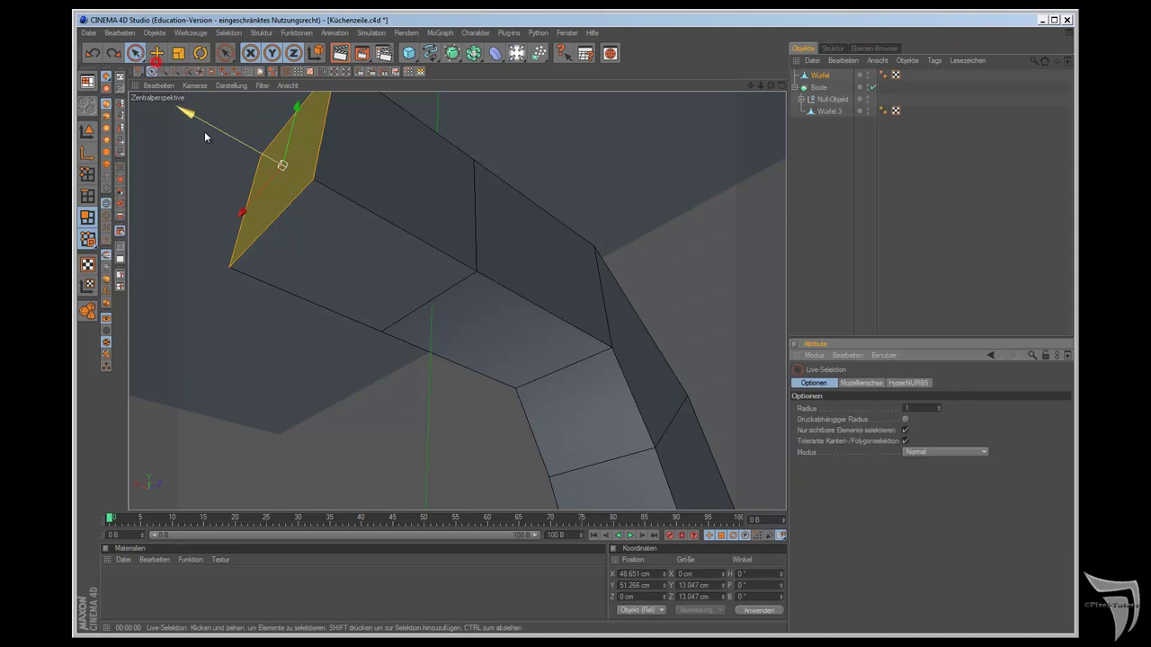
pyautogui.click(321, 269)
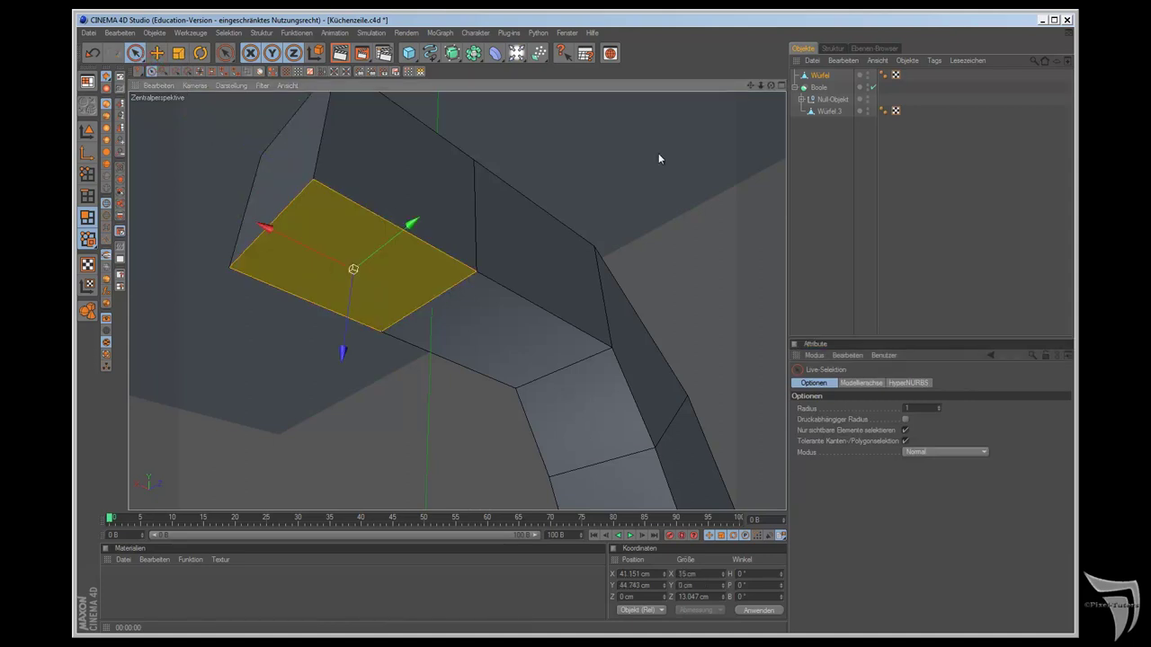
pyautogui.moveTo(224, 53); pyautogui.dragTo(254, 87)
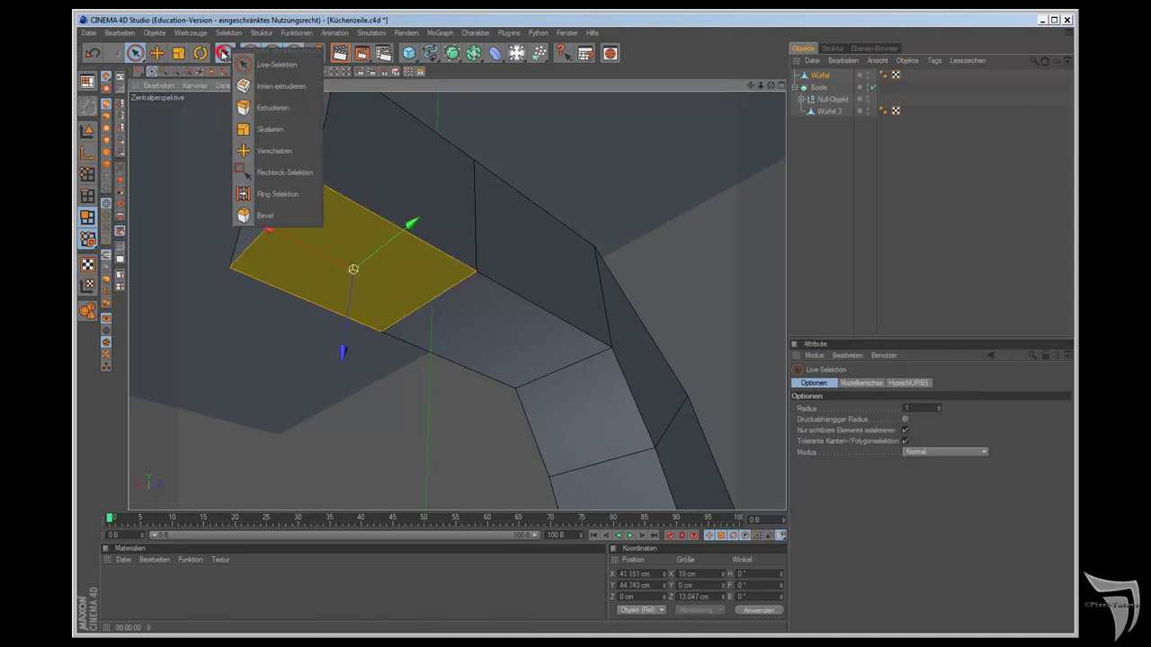
pyautogui.click(253, 87)
# Step: Inset the spout's end face by about 4.6 cm with the offset back at 0 cm
pyautogui.doubleClick(859, 419)
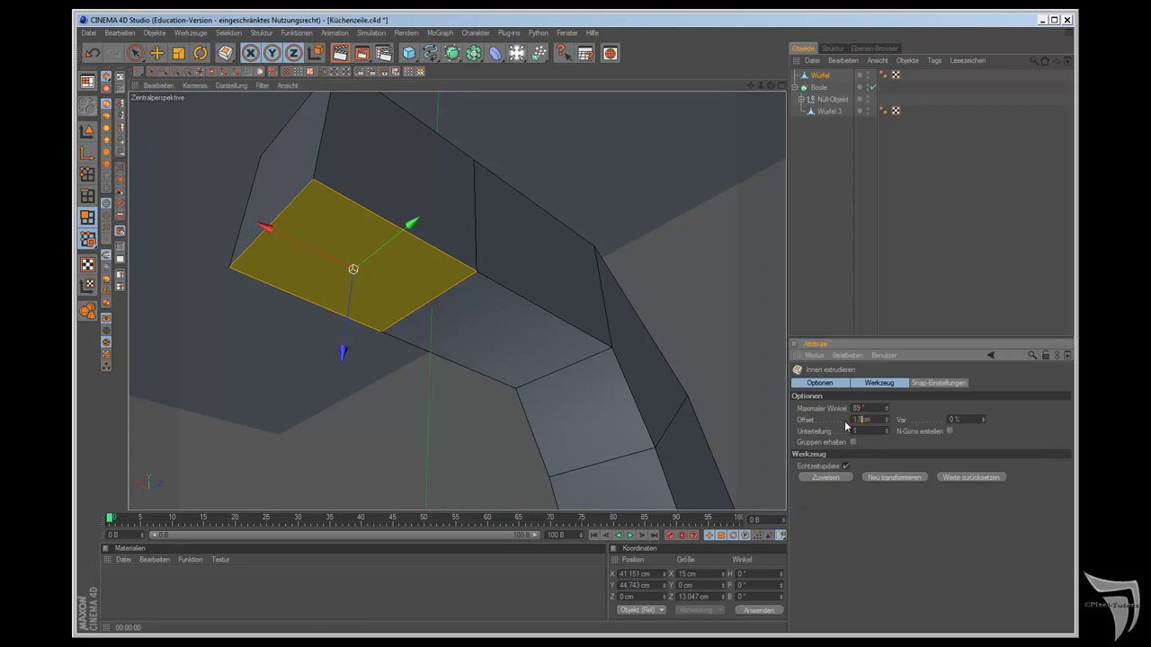
pyautogui.press('Return')
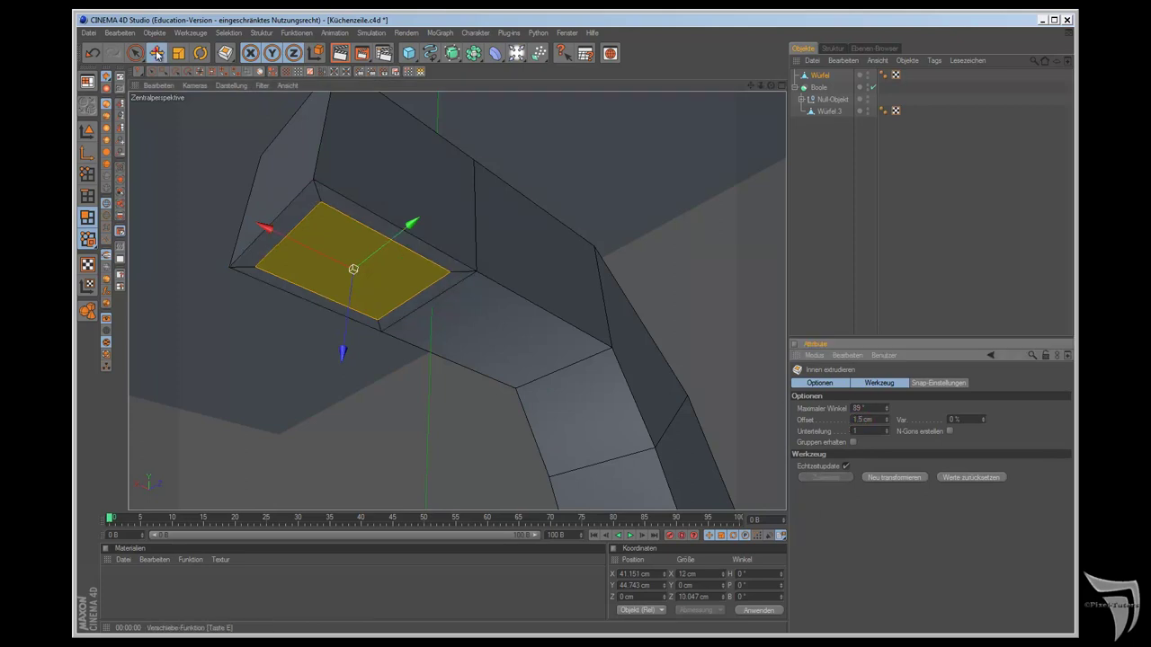
pyautogui.click(156, 53)
pyautogui.moveTo(230, 55); pyautogui.dragTo(262, 86)
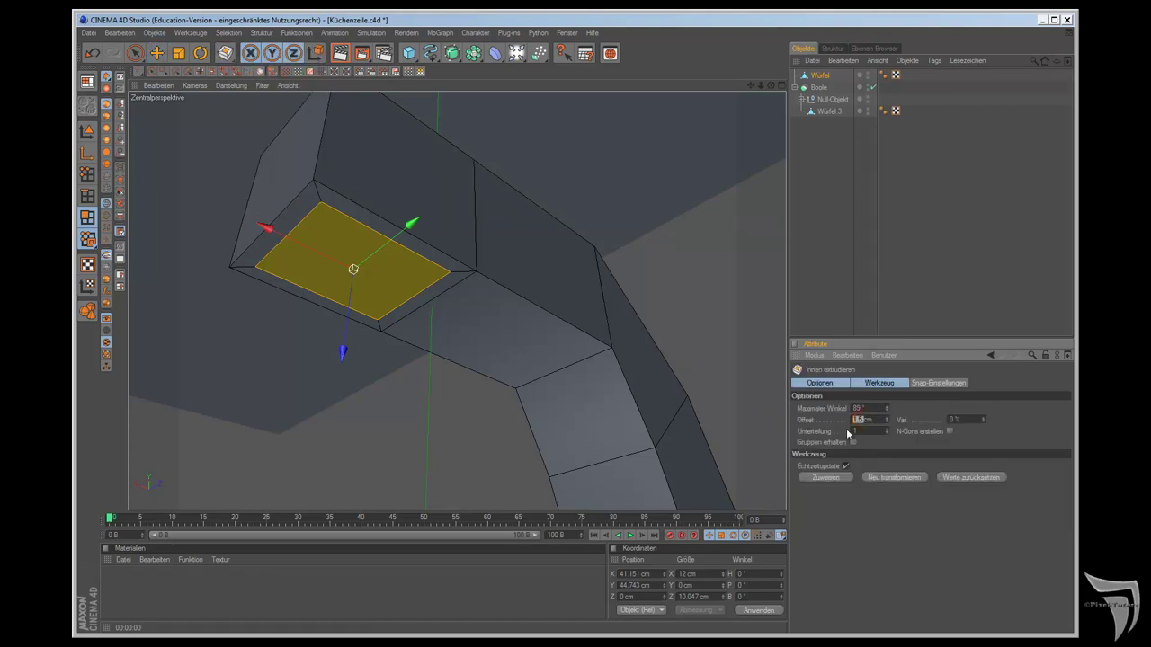
pyautogui.write('0')
pyautogui.press('Return')
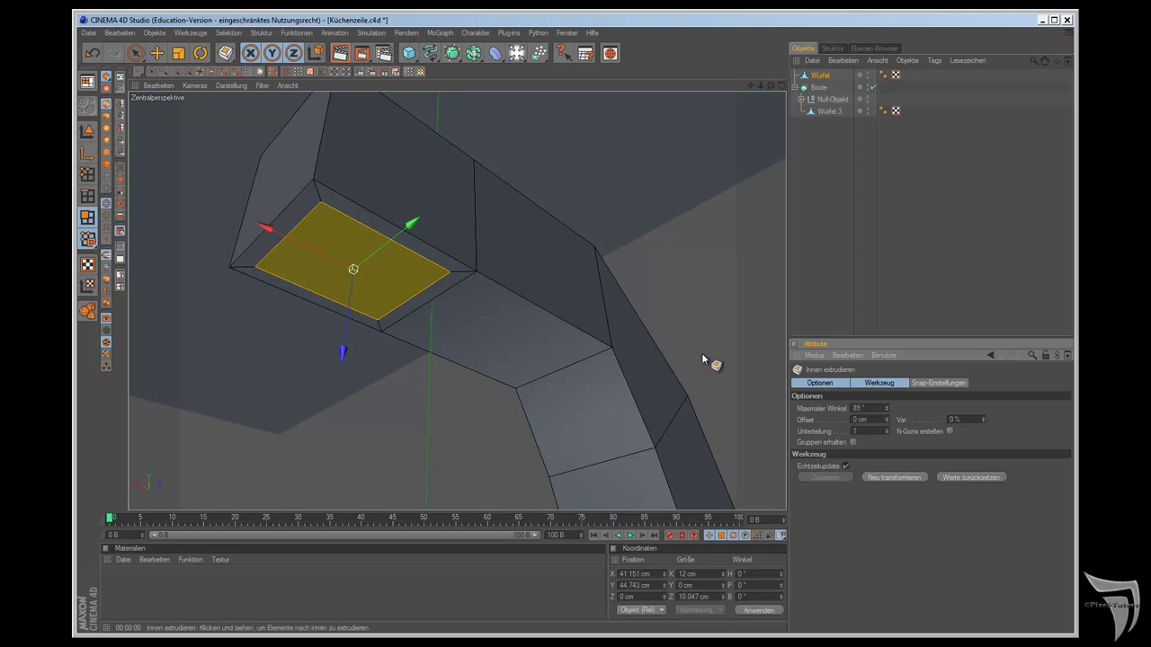
pyautogui.moveTo(329, 381); pyautogui.dragTo(647, 355)
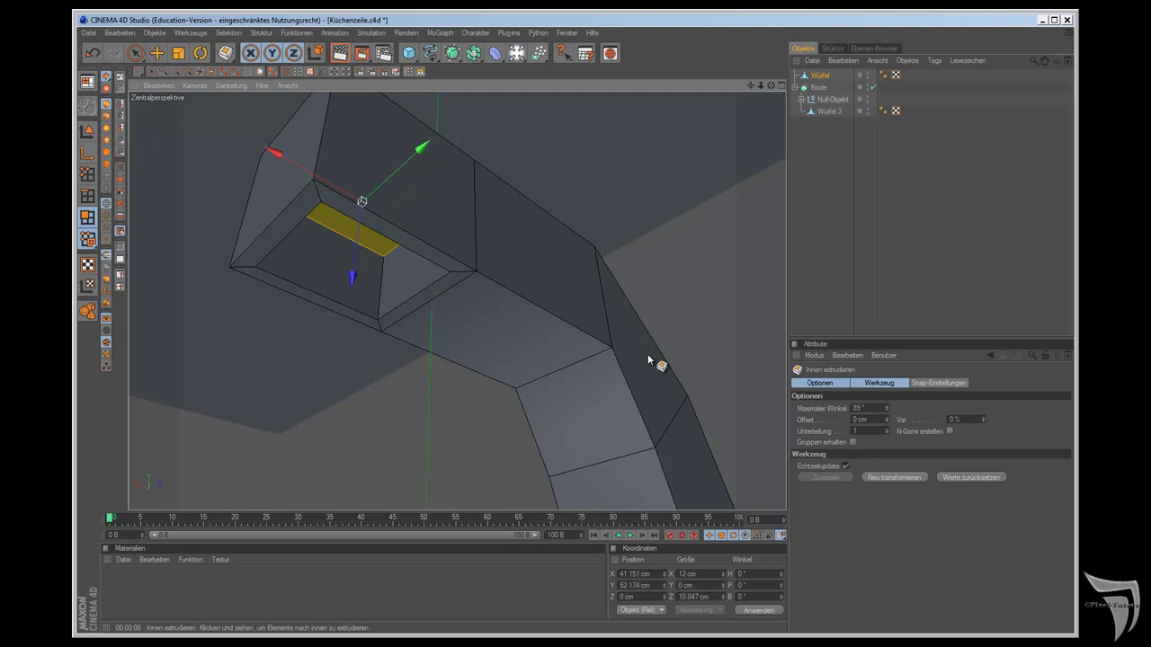
# Step: Inset the spout opening further in the front view, then maximise the perspective view
pyautogui.middleClick(340, 351)
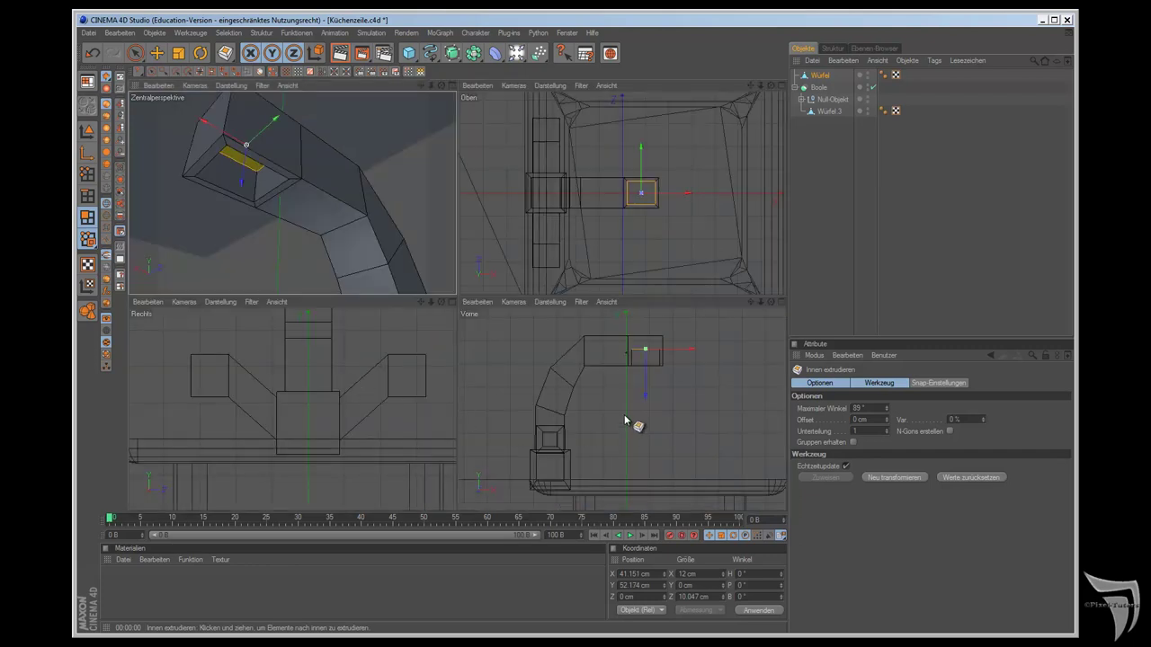
pyautogui.moveTo(646, 399); pyautogui.dragTo(647, 354)
pyautogui.press('F1')
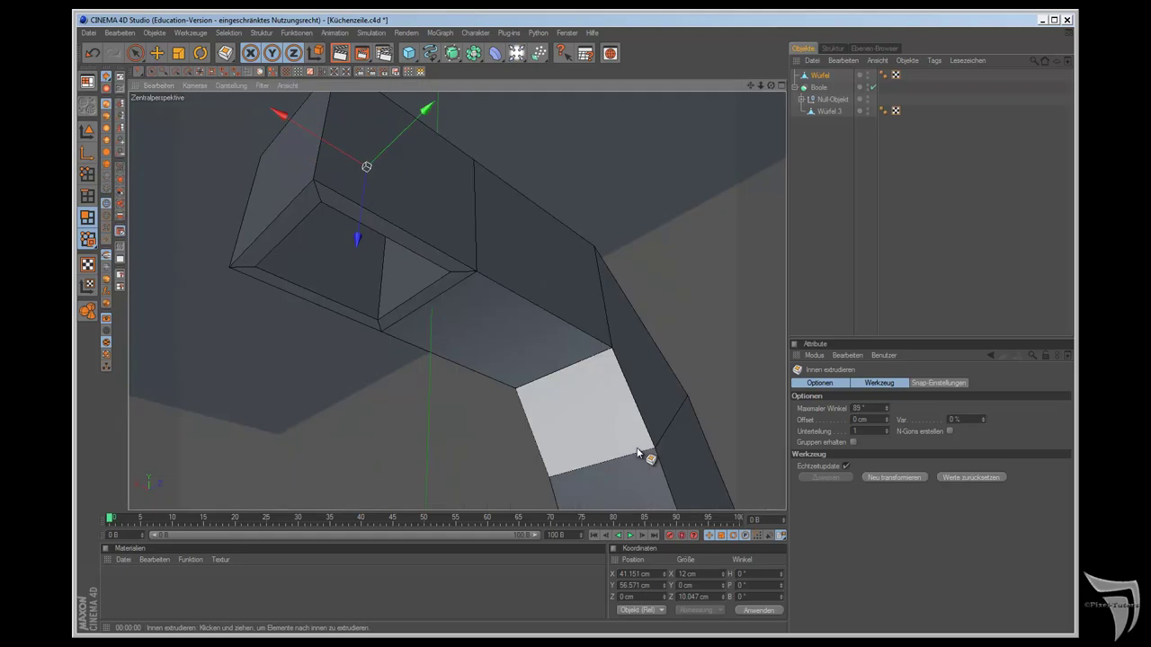
# Step: Frame the whole faucet and inset the side handle's end face
pyautogui.scroll(3, 633, 361)
pyautogui.scroll(3, 630, 364)
pyautogui.scroll(3, 626, 366)
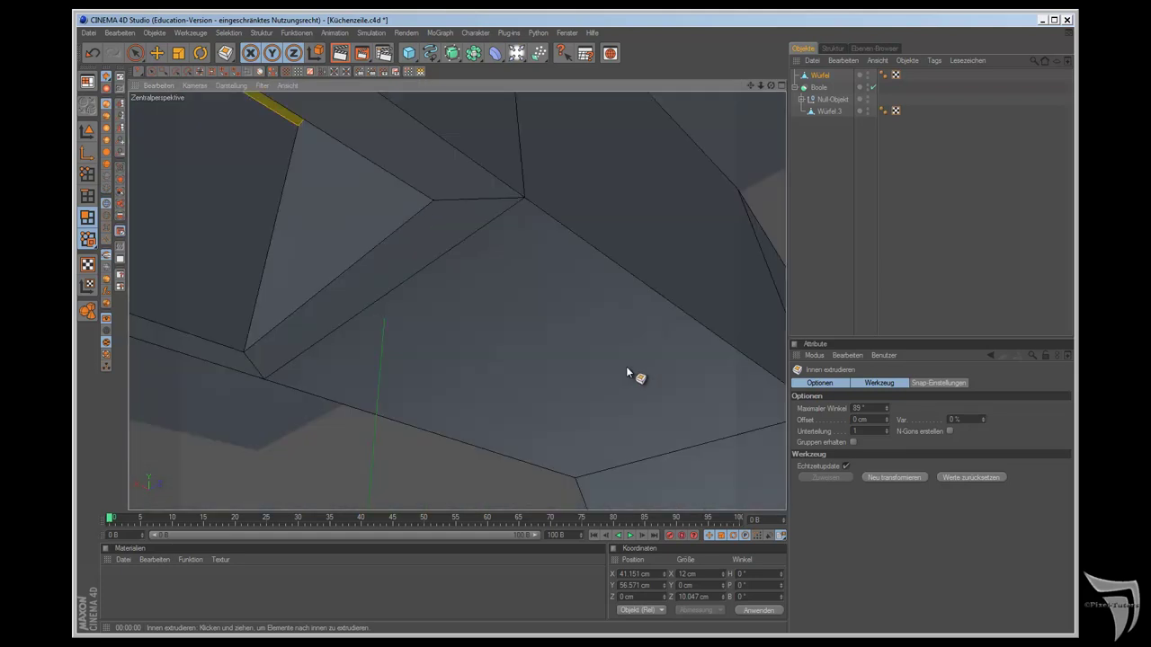
pyautogui.scroll(-3, 647, 350)
pyautogui.scroll(-3, 647, 350)
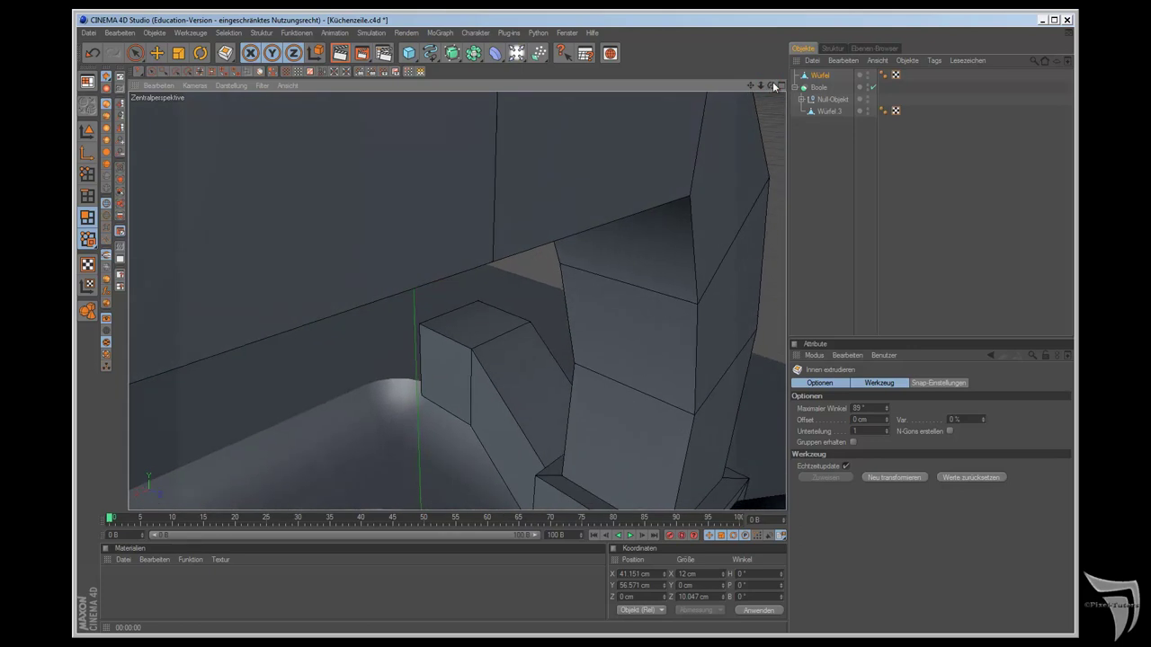
pyautogui.scroll(-3, 647, 351)
pyautogui.scroll(-2, 746, 139)
pyautogui.moveTo(752, 85); pyautogui.dragTo(646, 354)
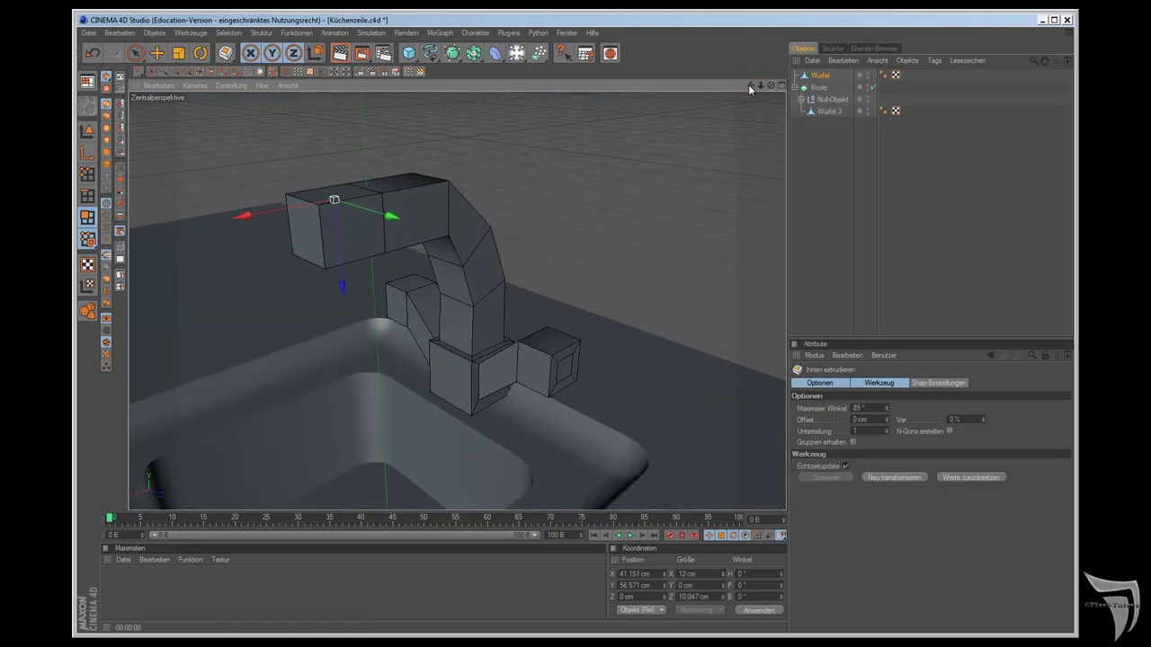
pyautogui.moveTo(630, 384); pyautogui.dragTo(718, 325)
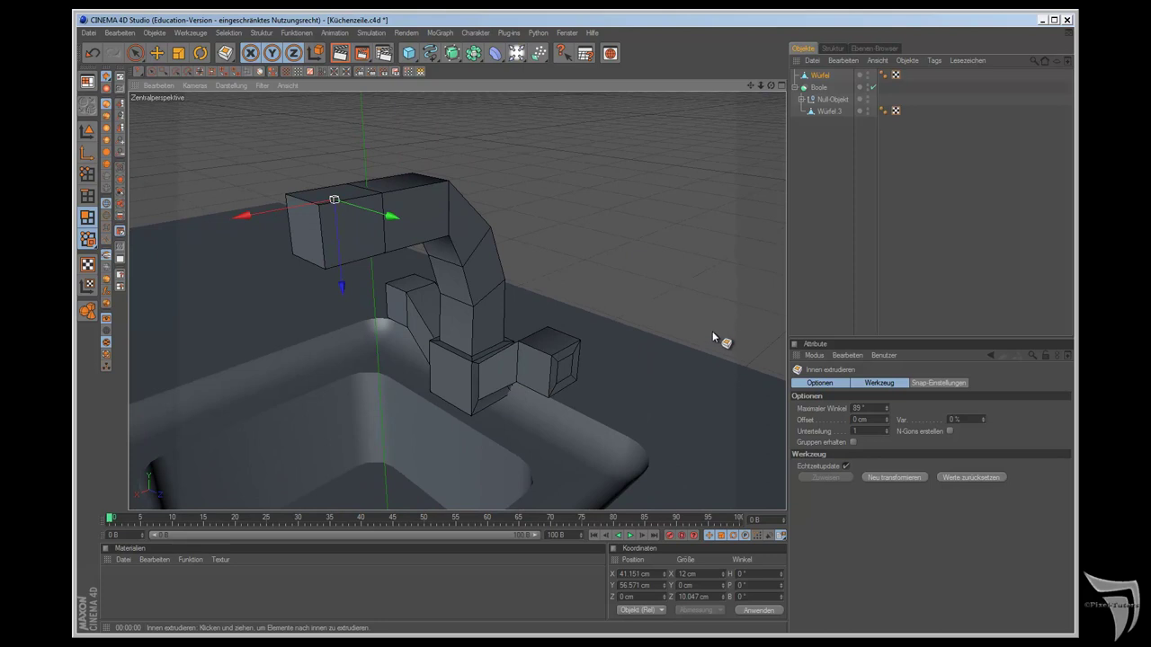
# Step: Check the right view, return to four viewports and switch to Modell bearbeiten
pyautogui.press('F3')
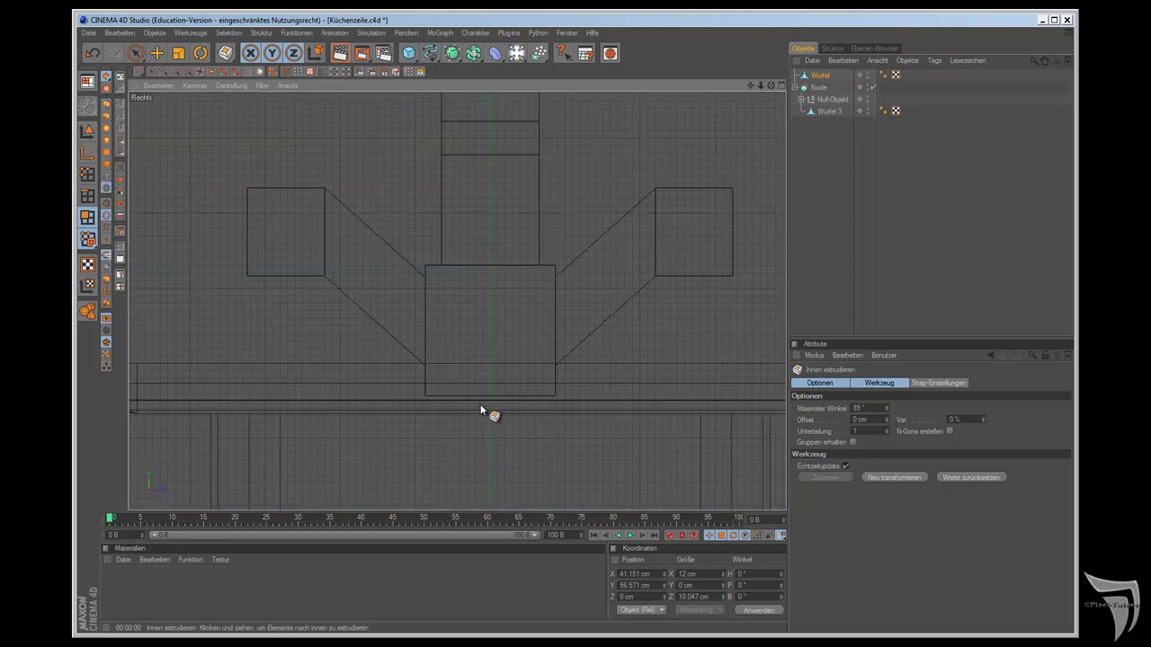
pyautogui.press('F5')
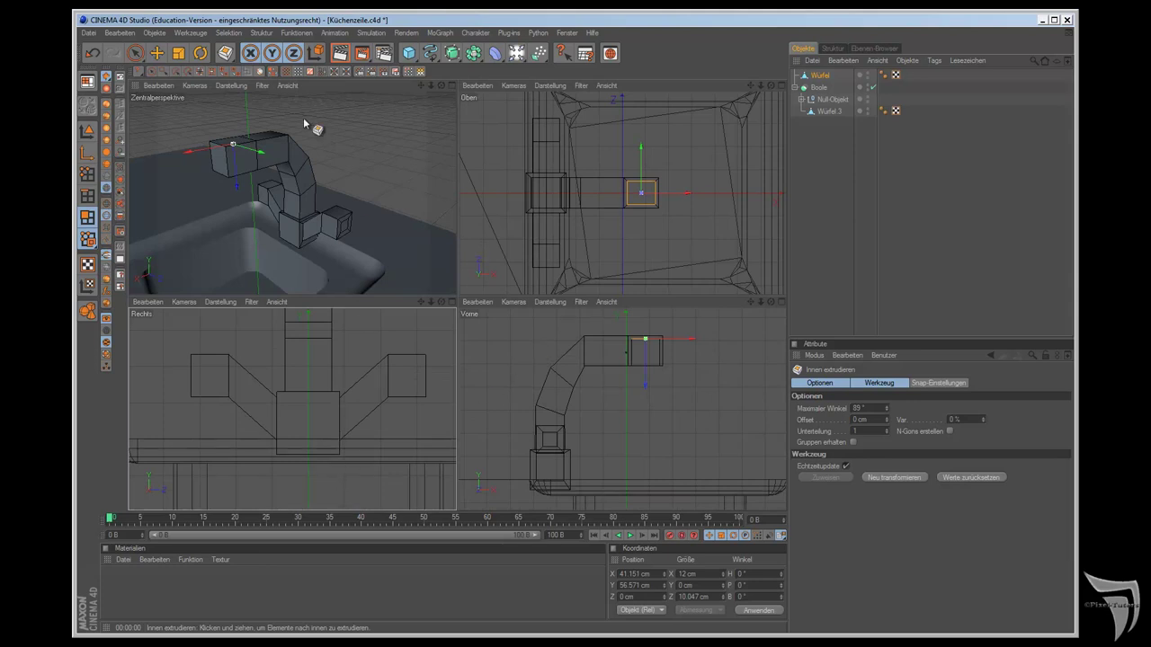
pyautogui.click(92, 134)
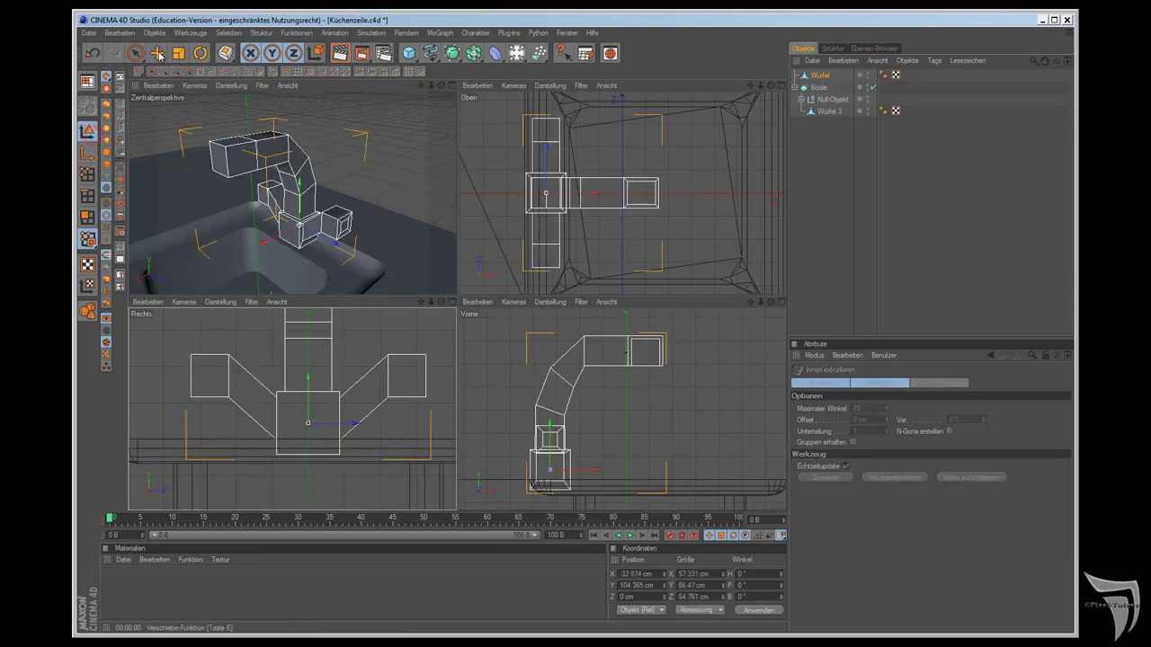
# Step: Lower the faucet about 2 cm and place Würfel inside a new HyperNURBS
pyautogui.press('e')
pyautogui.moveTo(550, 431); pyautogui.dragTo(649, 362)
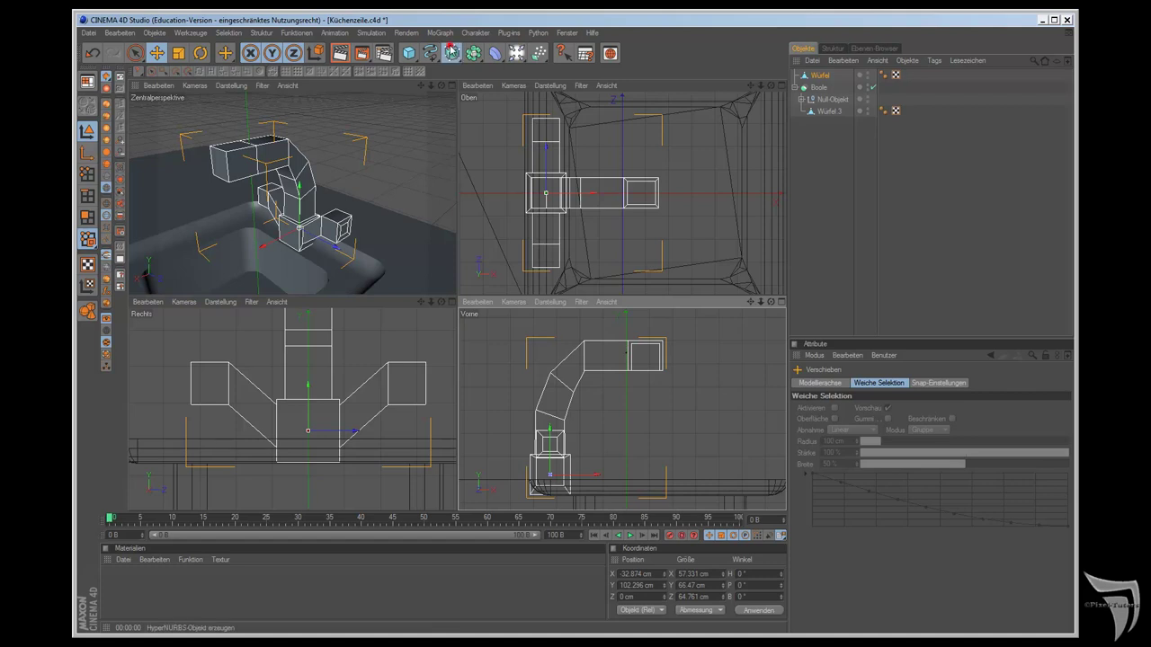
pyautogui.moveTo(453, 53); pyautogui.dragTo(492, 62)
pyautogui.moveTo(818, 89); pyautogui.dragTo(819, 78)
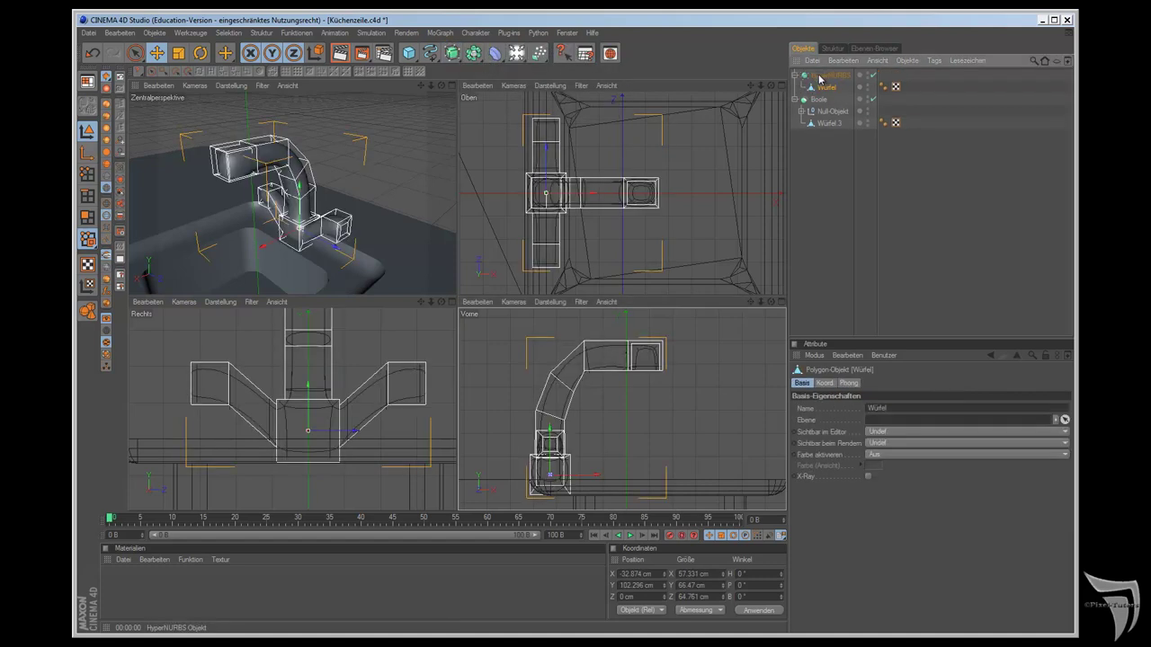
# Step: Select the HyperNURBS and Würfel mesh, then maximise the perspective viewport
pyautogui.click(857, 187)
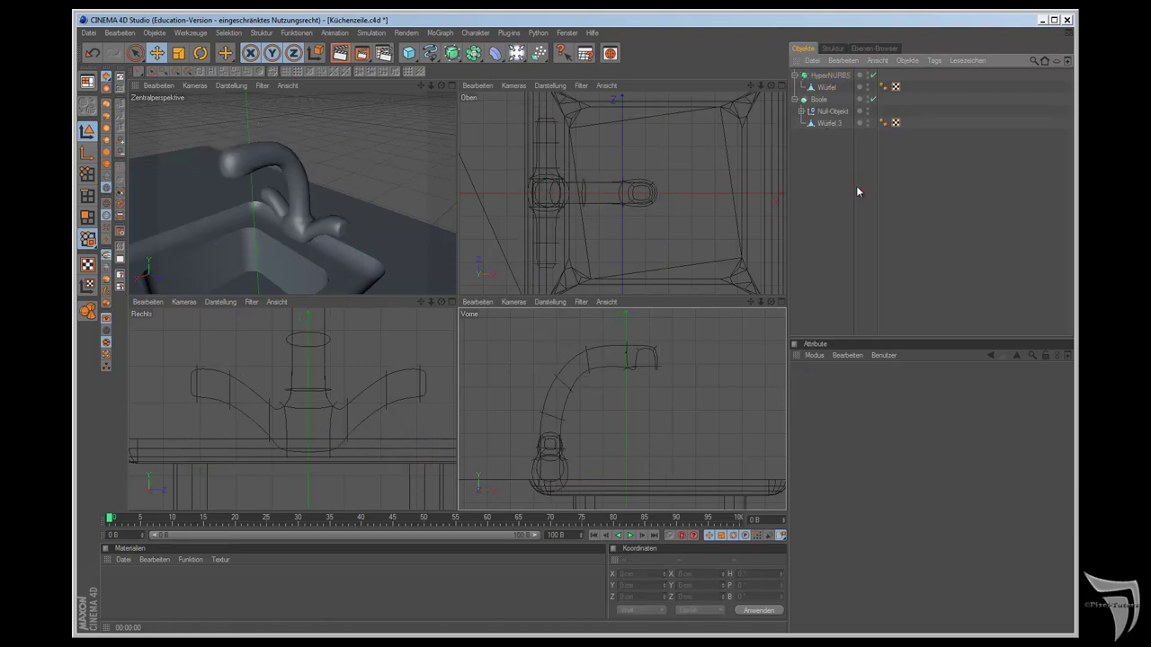
pyautogui.click(827, 75)
pyautogui.scroll(3, 444, 177)
pyautogui.scroll(-3, 444, 182)
pyautogui.click(820, 87)
pyautogui.press('q')
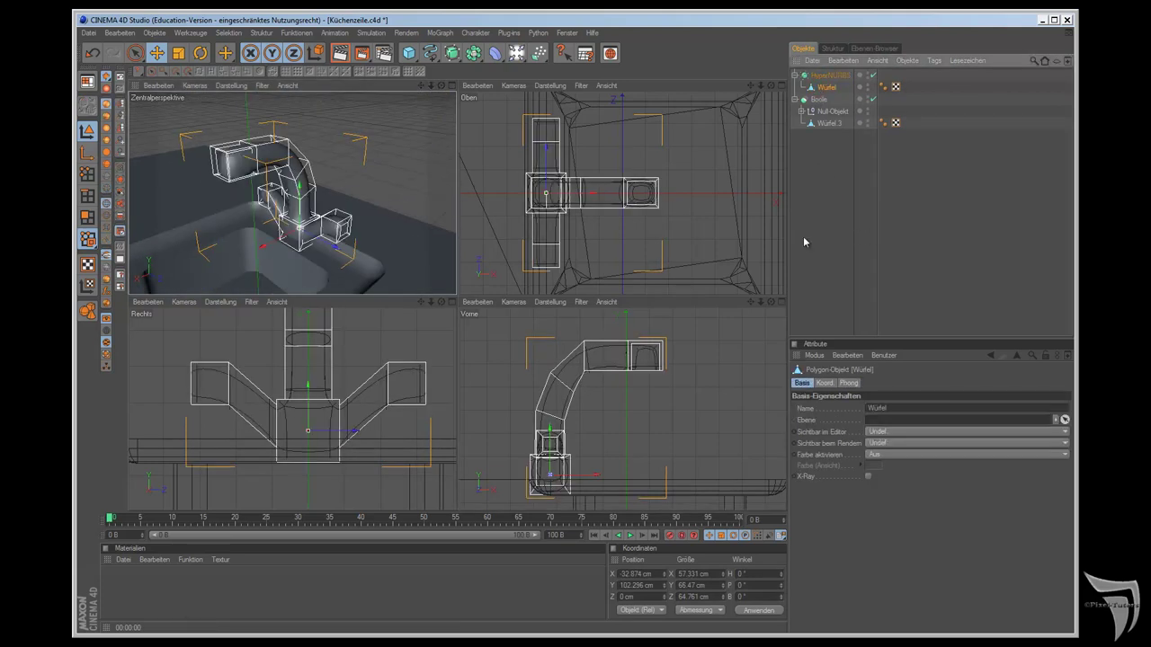
pyautogui.press('F1')
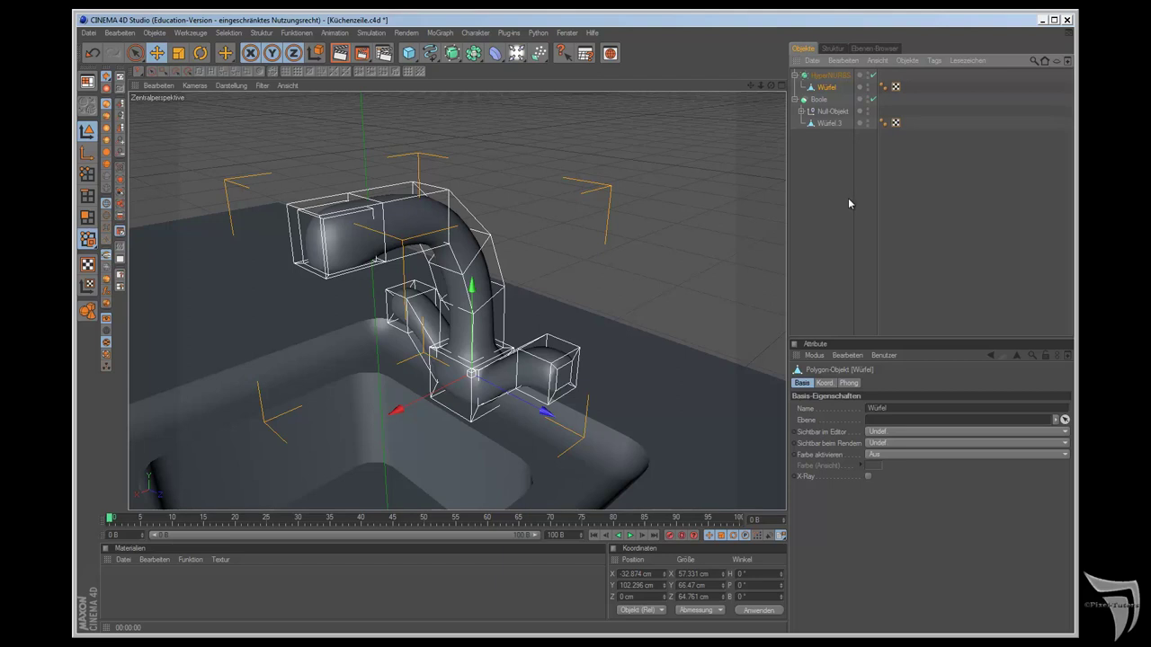
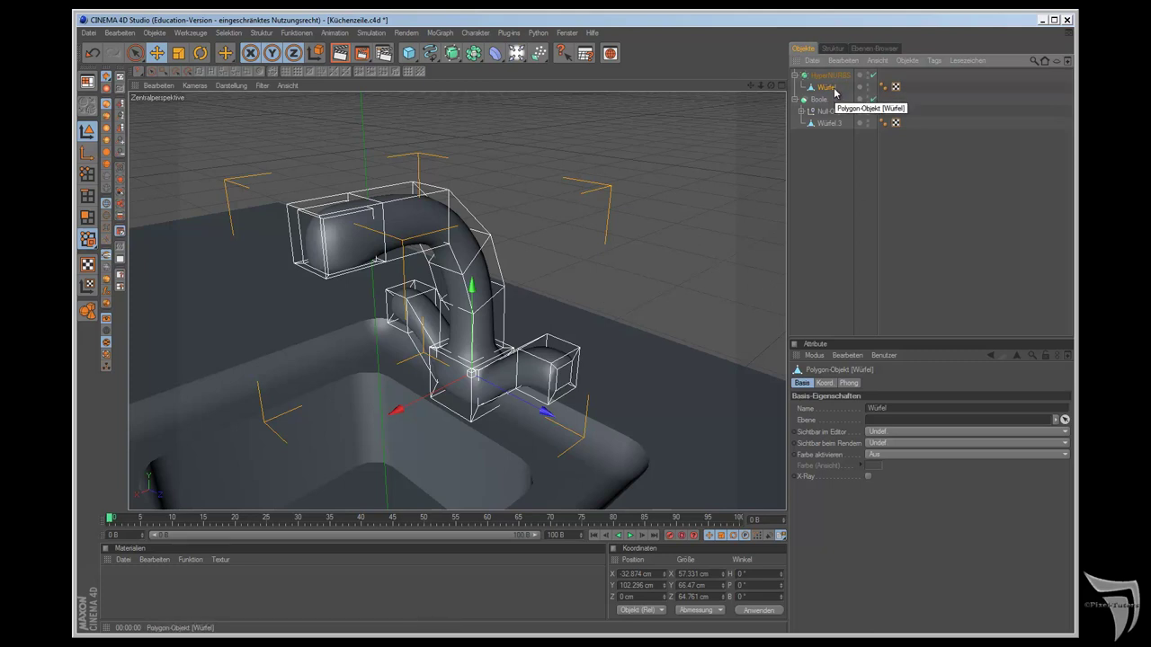
# Step: Turn off HyperNURBS smoothing to show the faucet's cage and switch to Polygon mode
pyautogui.click(871, 74)
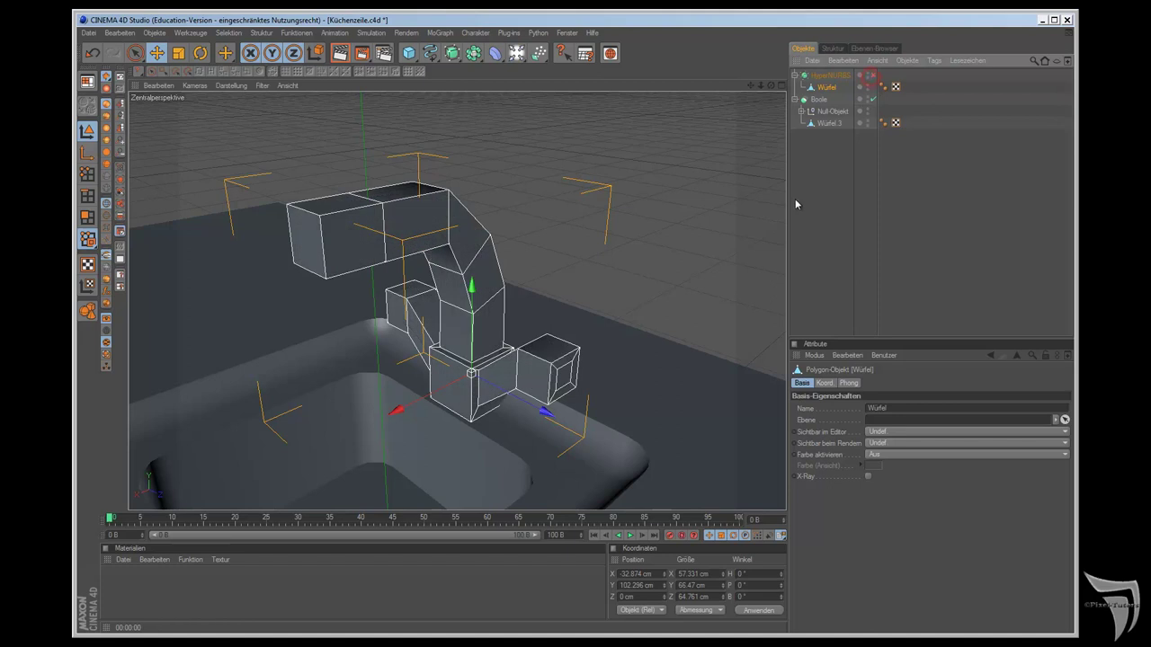
pyautogui.scroll(2, 705, 316)
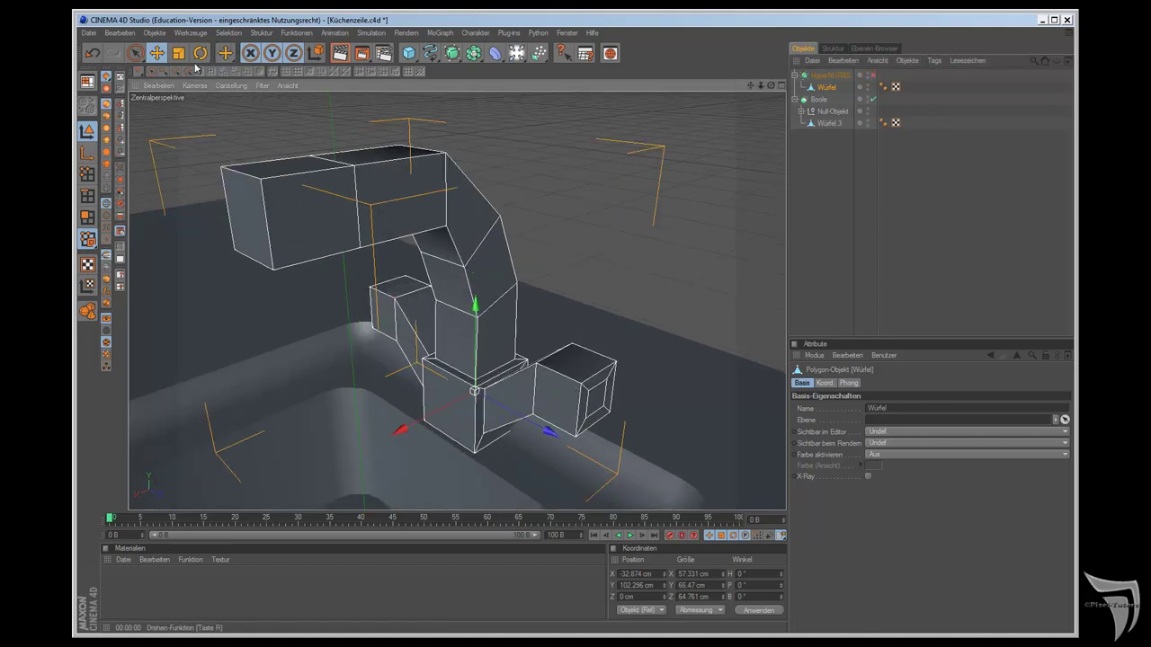
pyautogui.click(88, 216)
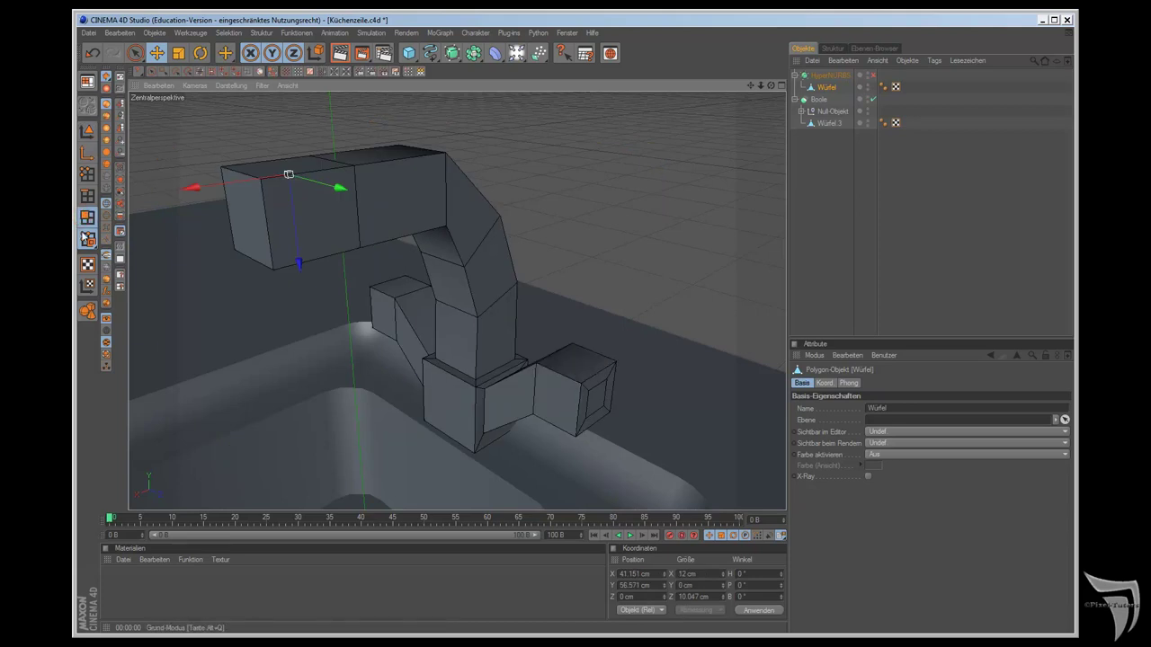
# Step: Ring-select the face rings around the right and left valve cubes
pyautogui.press('u')
pyautogui.press('b')
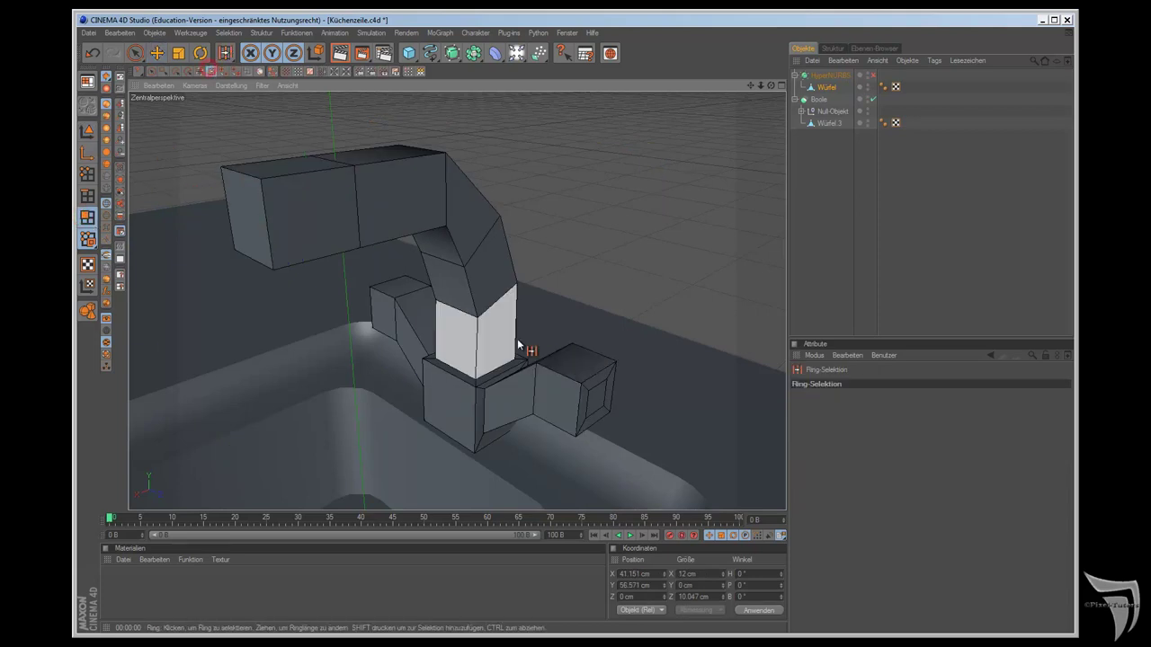
pyautogui.click(565, 374)
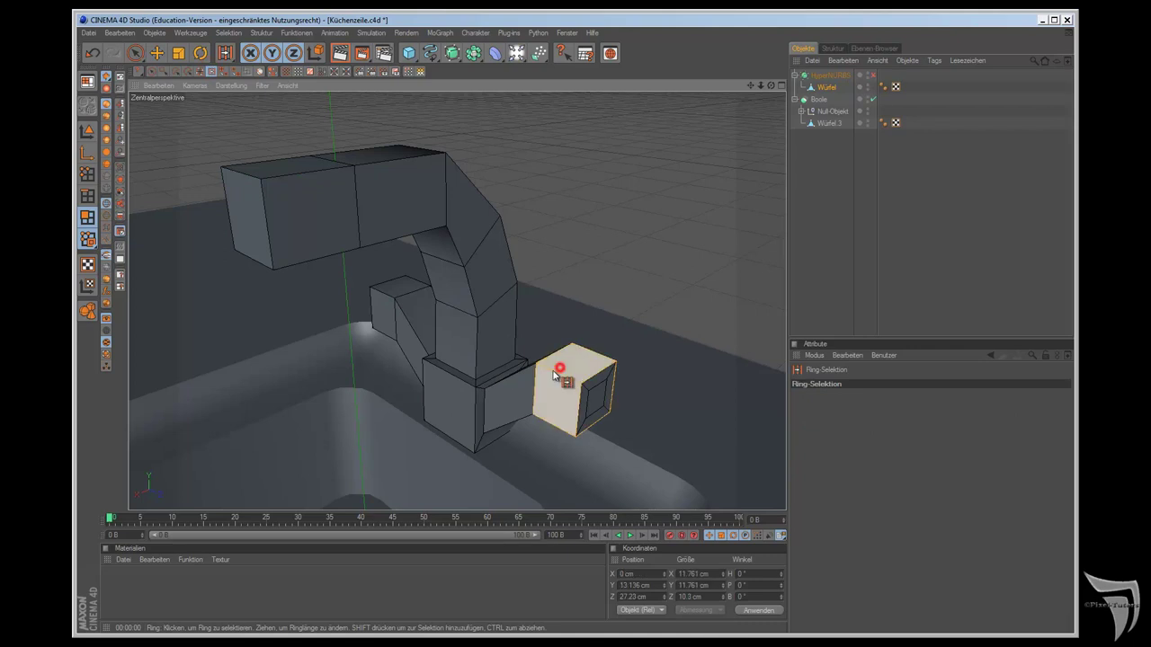
pyautogui.keyDown('shift'); pyautogui.click(385, 304); pyautogui.keyUp('shift')
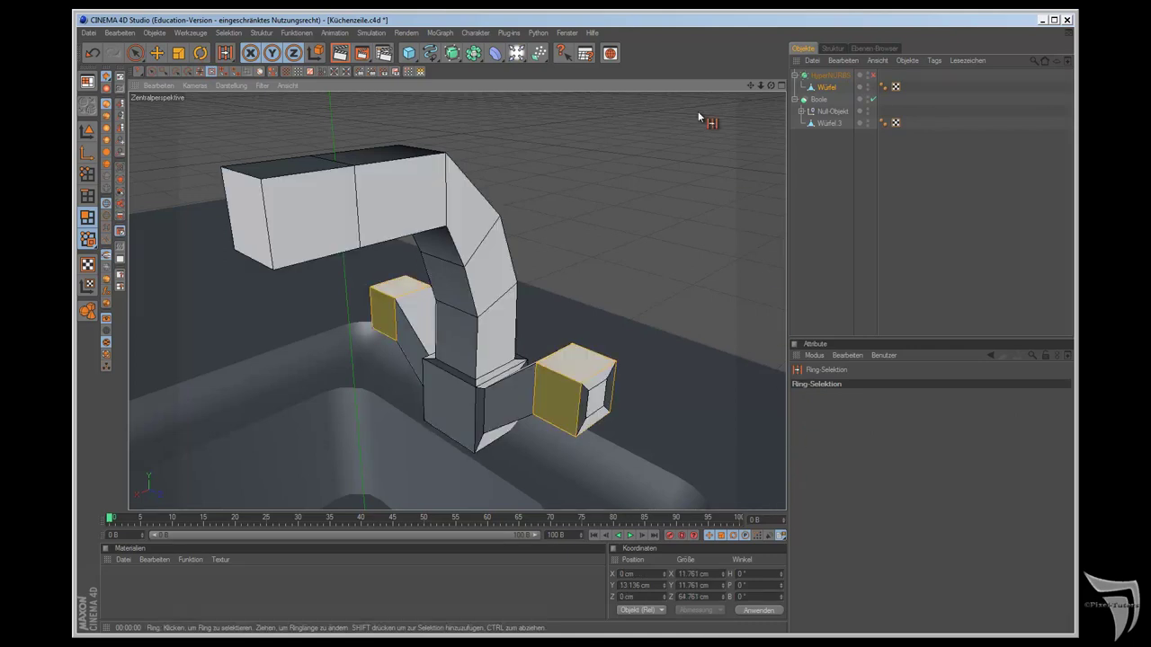
pyautogui.click(225, 53)
# Step: Inset the selected valve faces by 1 cm, then test an outward extrusion and undo it
pyautogui.click(269, 107)
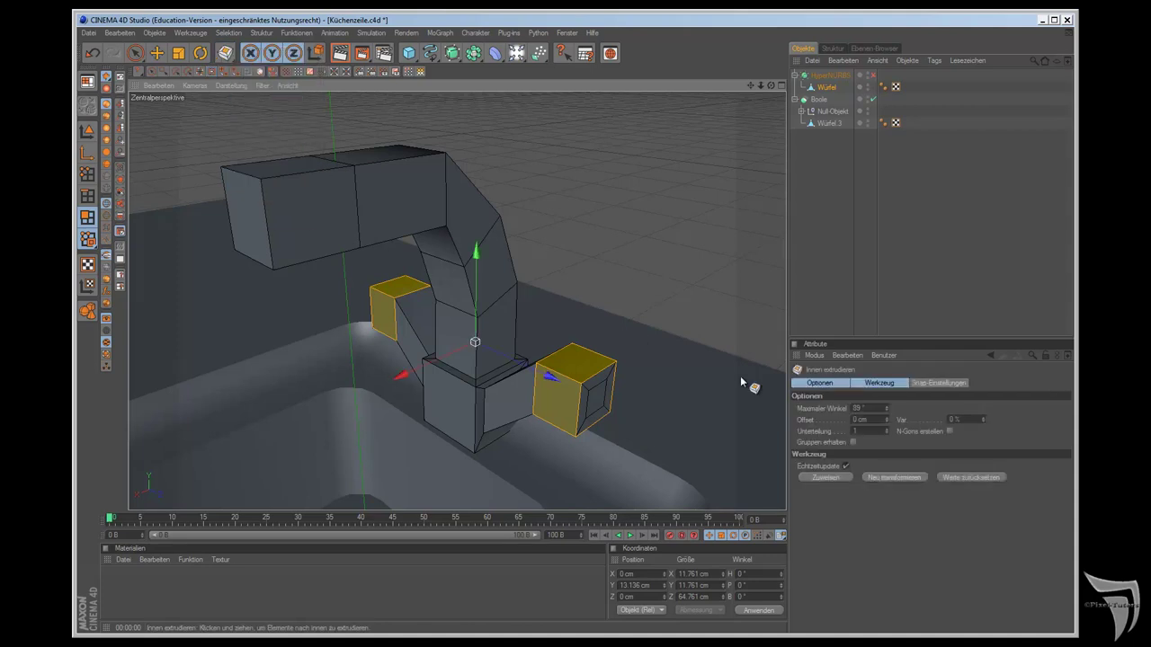
pyautogui.write('1')
pyautogui.press('Return')
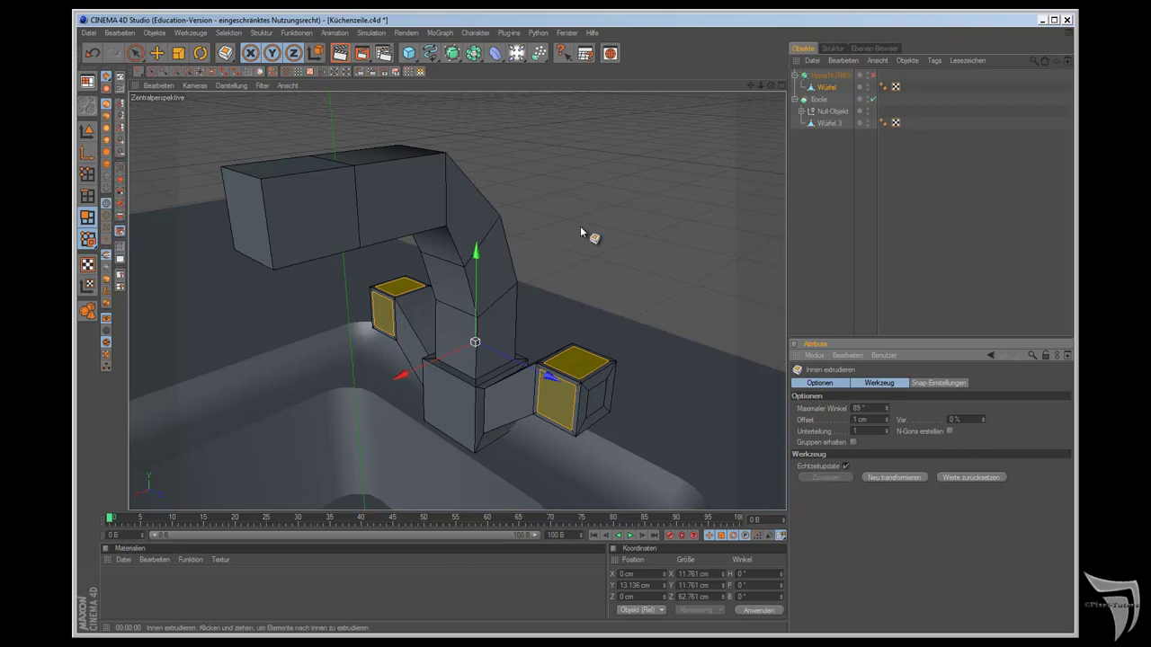
pyautogui.click(225, 53)
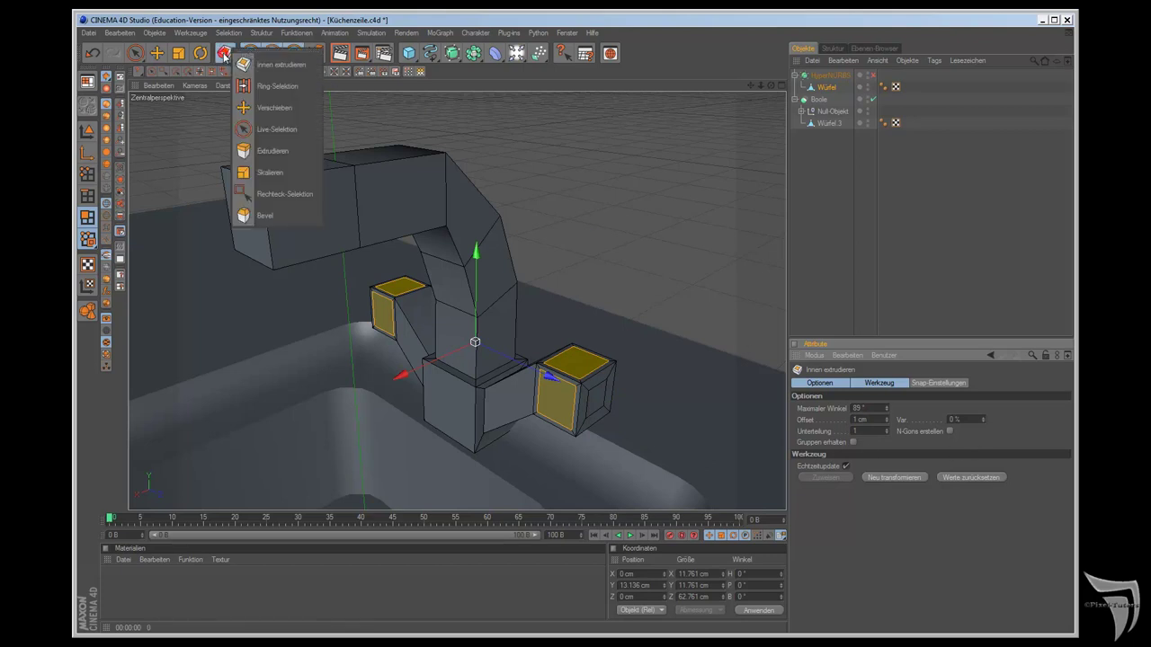
pyautogui.click(270, 151)
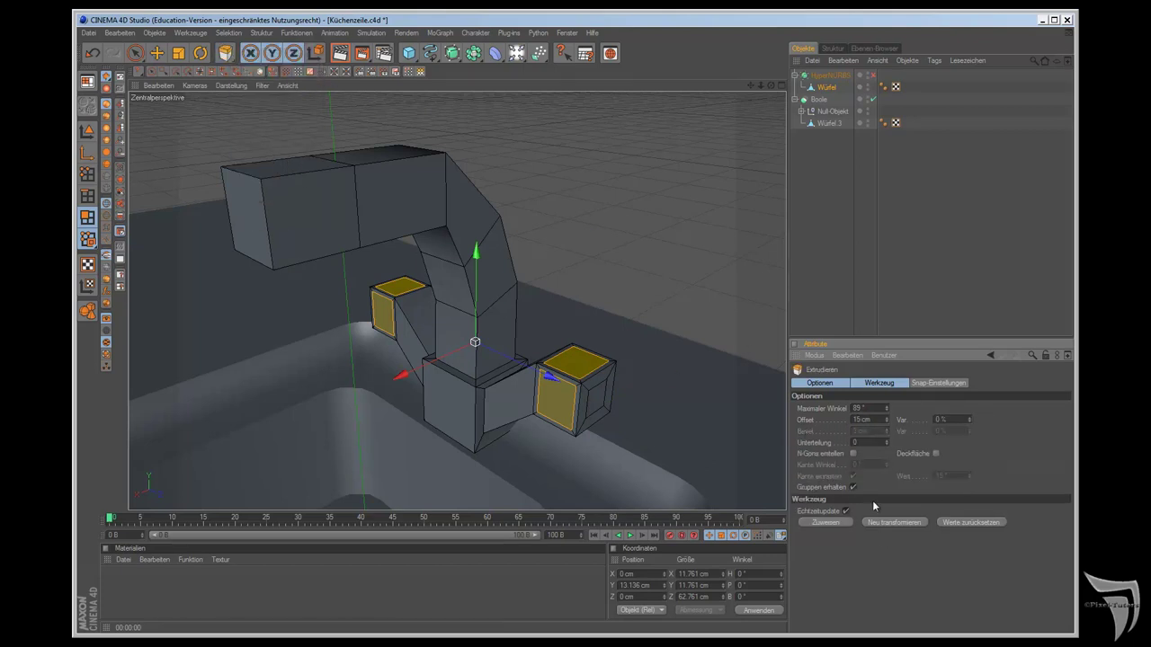
pyautogui.click(838, 522)
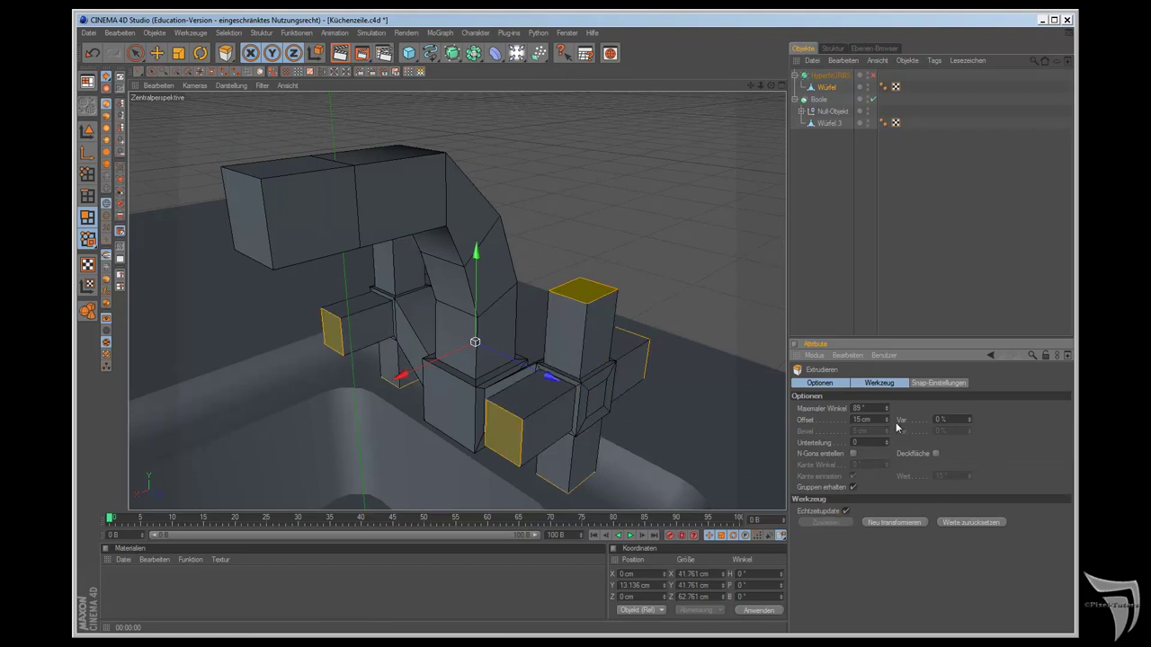
pyautogui.moveTo(889, 424); pyautogui.dragTo(889, 431)
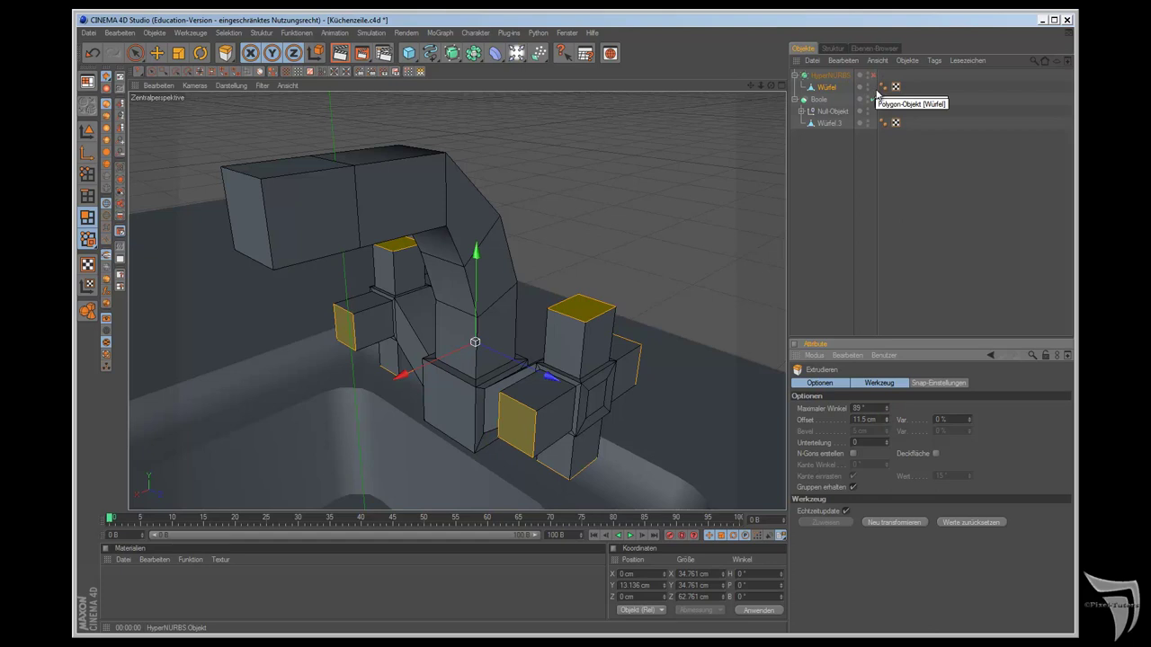
pyautogui.hotkey('ctrl', 'z')
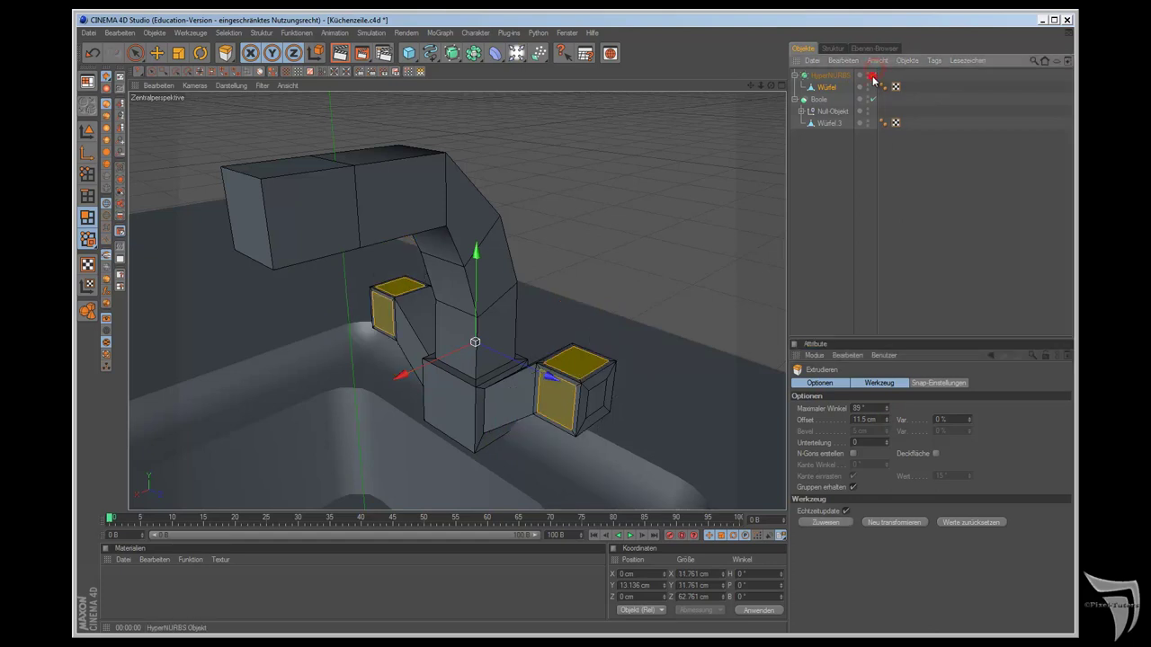
# Step: Re-enable HyperNURBS and extrude the faces 7.6 cm with 3 subdivisions
pyautogui.click(871, 75)
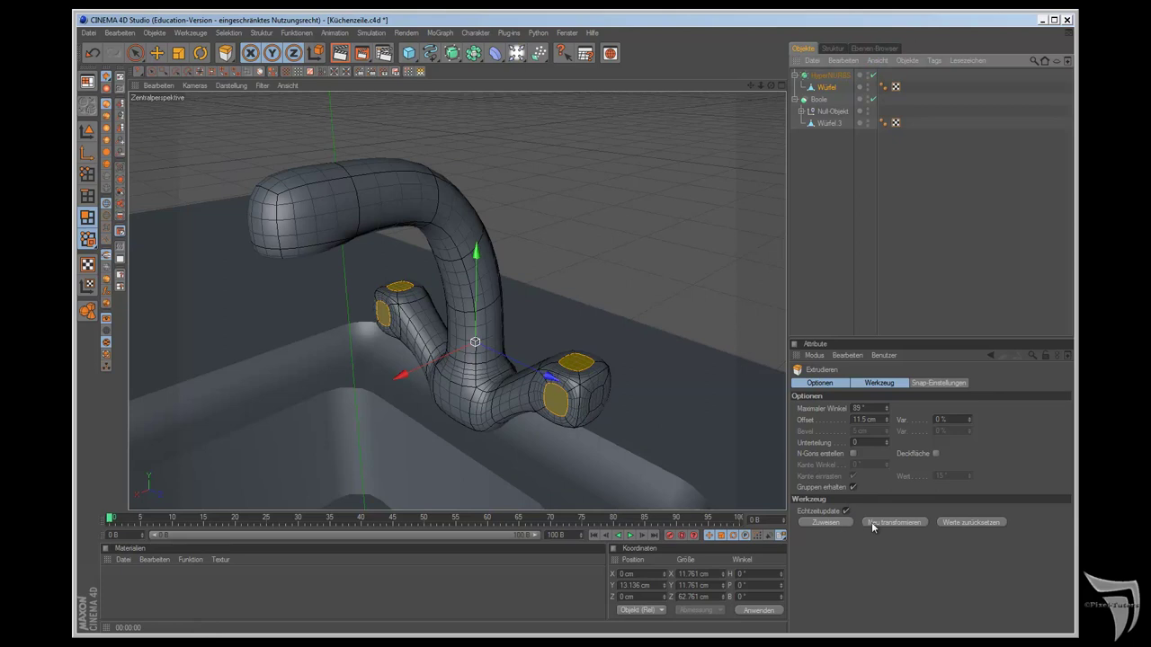
pyautogui.click(831, 522)
pyautogui.moveTo(889, 423); pyautogui.dragTo(886, 442)
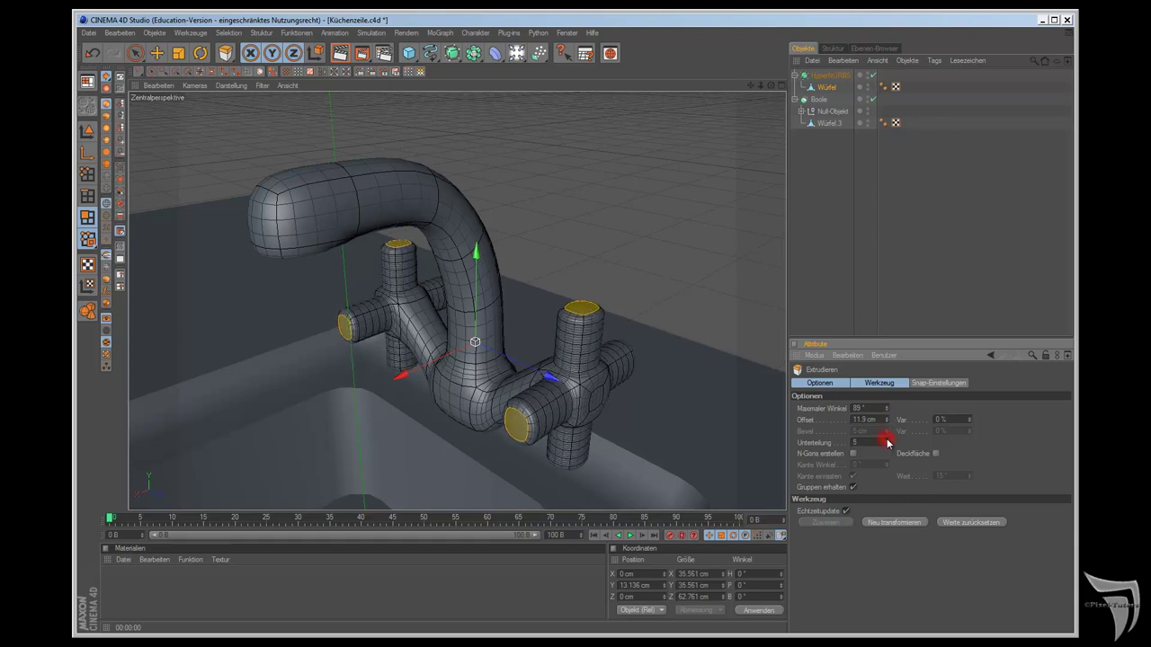
pyautogui.moveTo(888, 447); pyautogui.dragTo(888, 429)
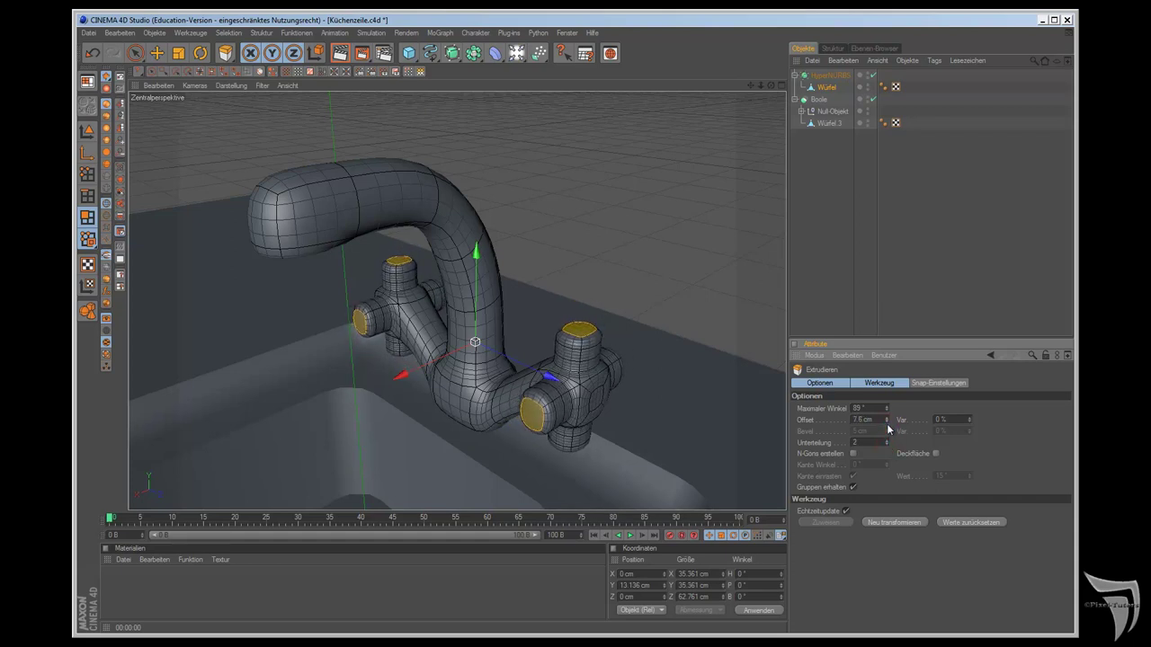
pyautogui.click(889, 442)
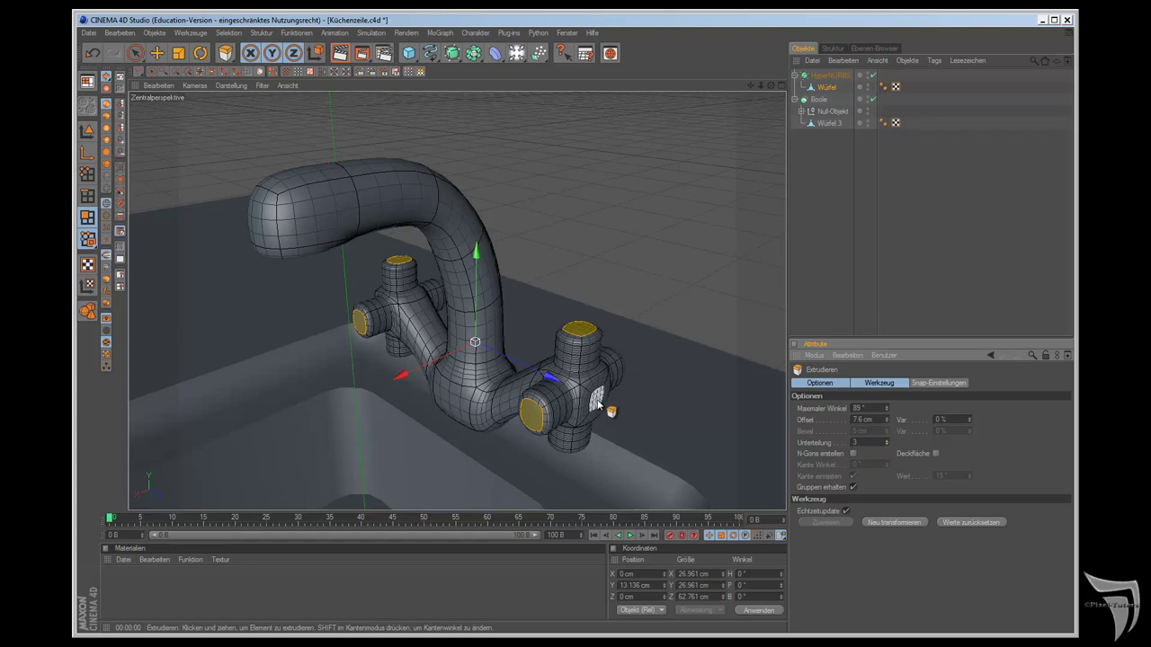
pyautogui.moveTo(135, 52); pyautogui.dragTo(153, 66)
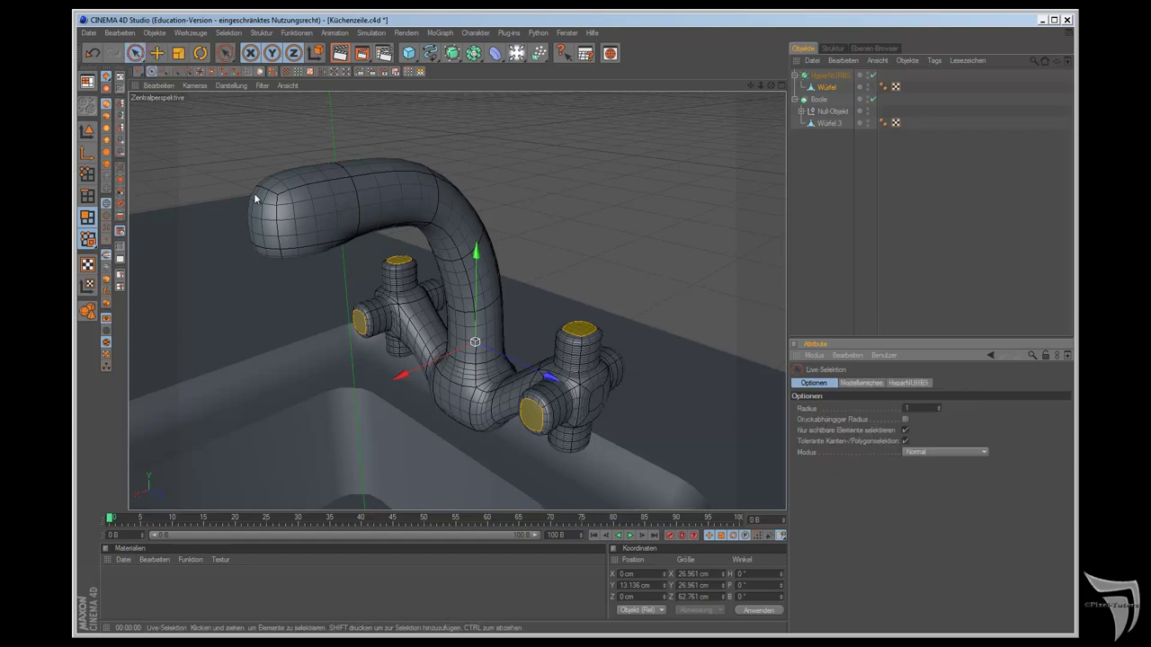
# Step: Select the right handle's cap polygon and extrude it outward by 1 cm
pyautogui.click(602, 403)
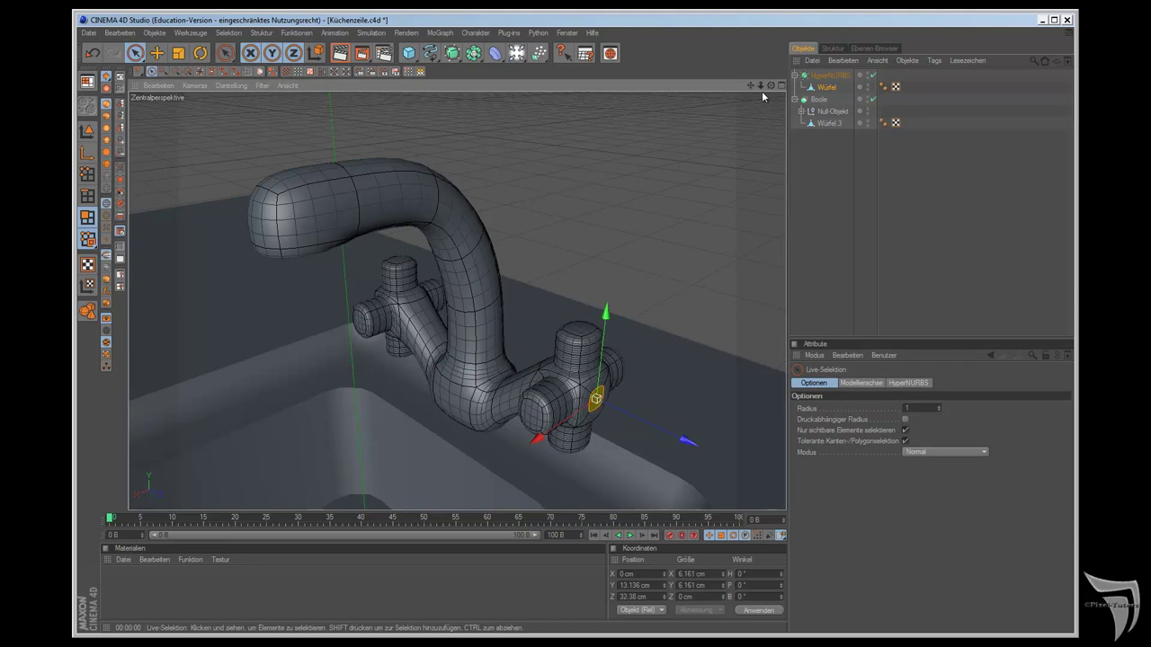
pyautogui.moveTo(763, 87); pyautogui.dragTo(646, 355)
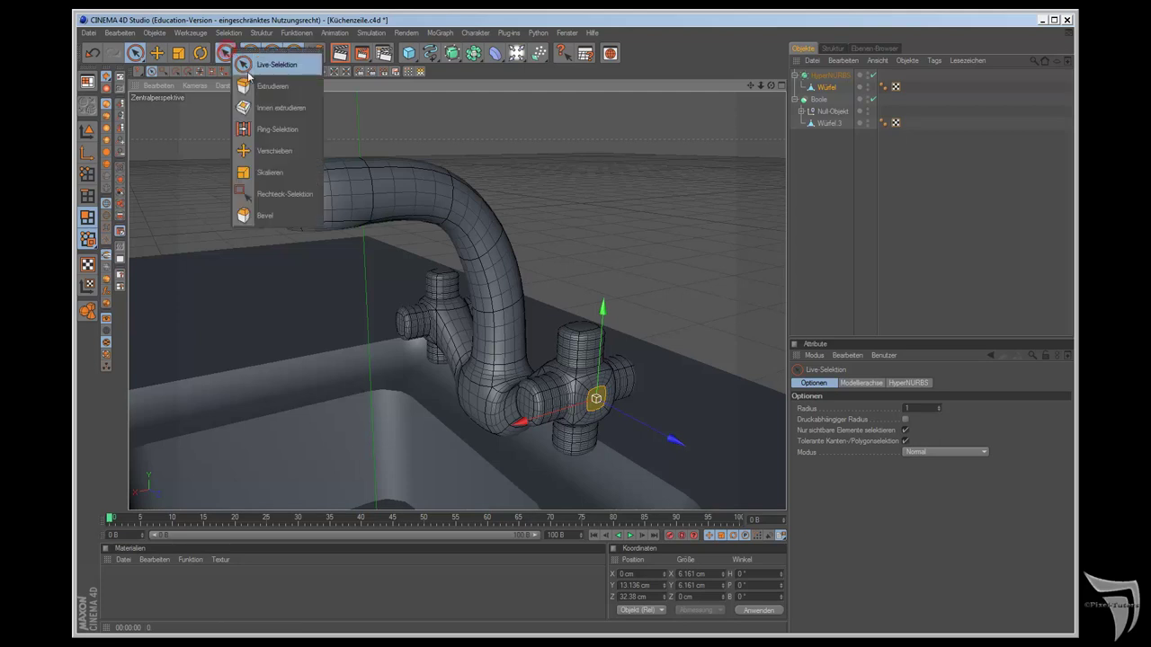
pyautogui.moveTo(226, 52); pyautogui.dragTo(265, 62)
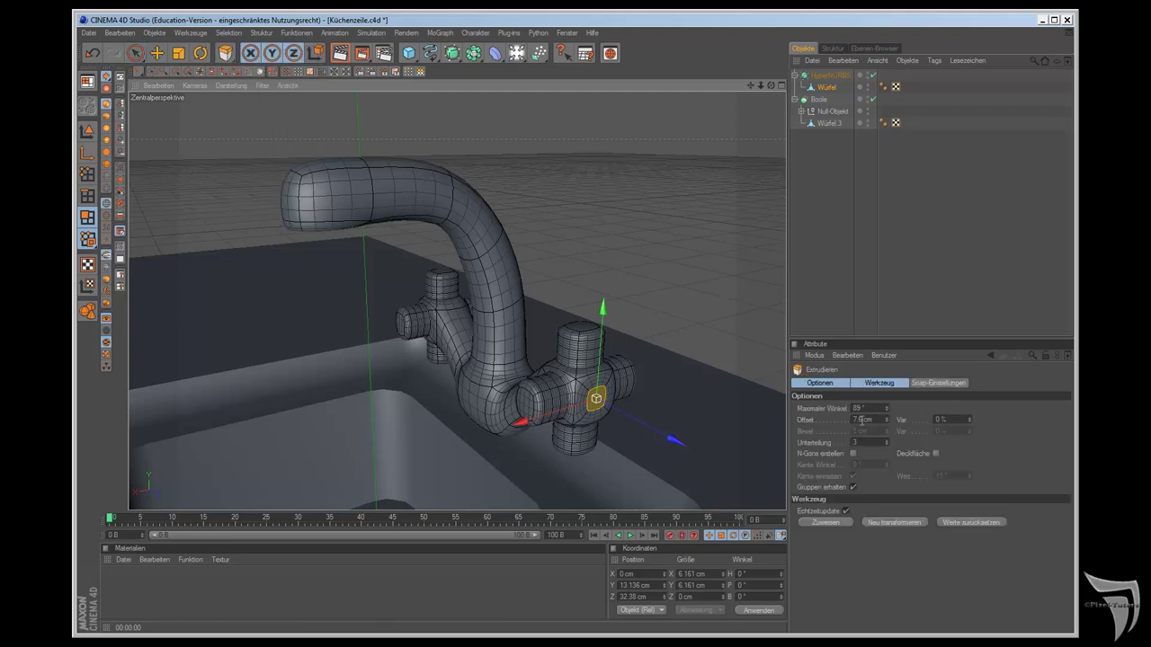
pyautogui.doubleClick(861, 420)
pyautogui.write('1')
pyautogui.press('Return')
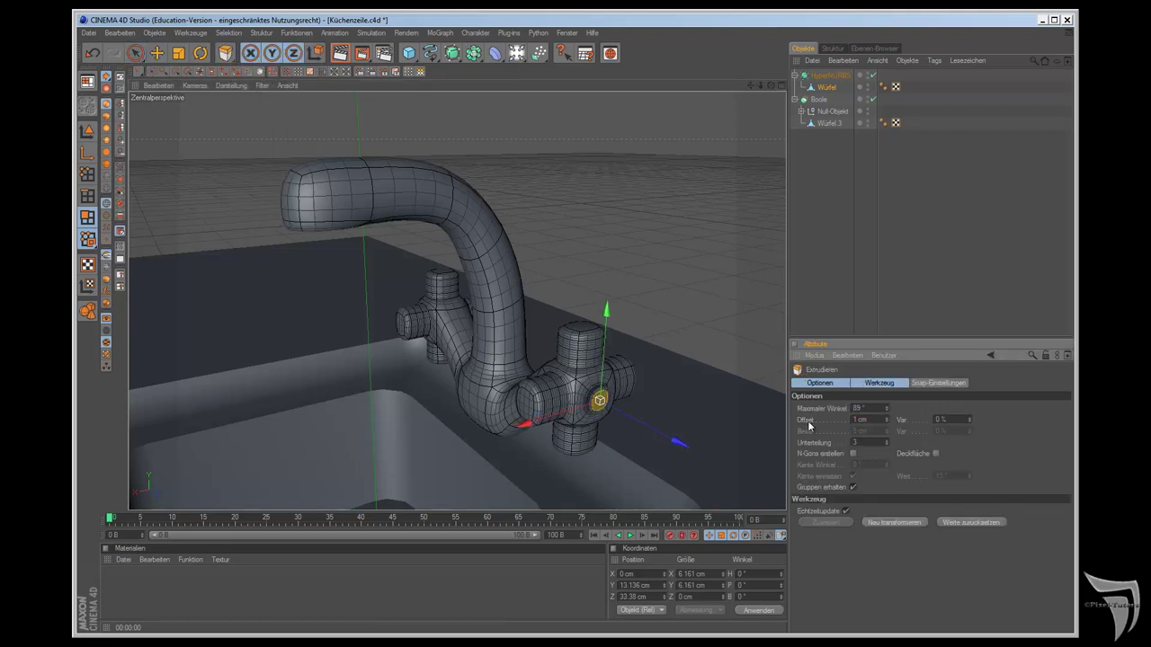
pyautogui.moveTo(770, 90)
pyautogui.mouseDown()
pyautogui.moveTo(647, 355)
pyautogui.moveTo(669, 351)
pyautogui.moveTo(648, 356)
pyautogui.mouseUp()
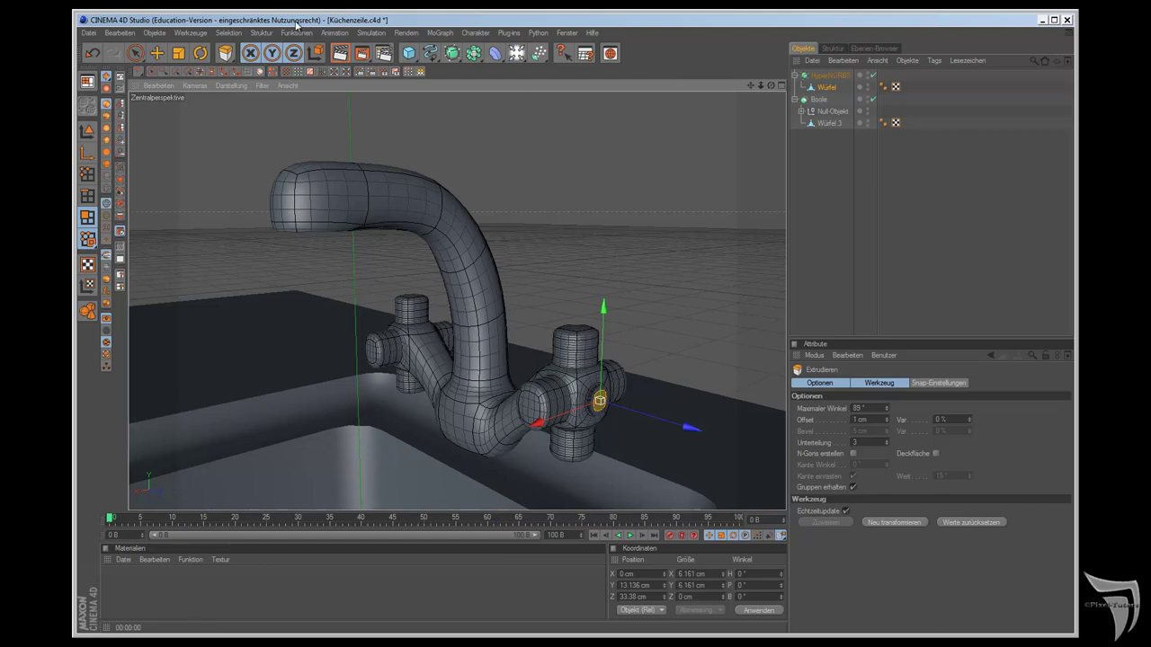
# Step: Freeze the handle face selection into a Polygon-Selektion tag and name it blau
pyautogui.click(231, 33)
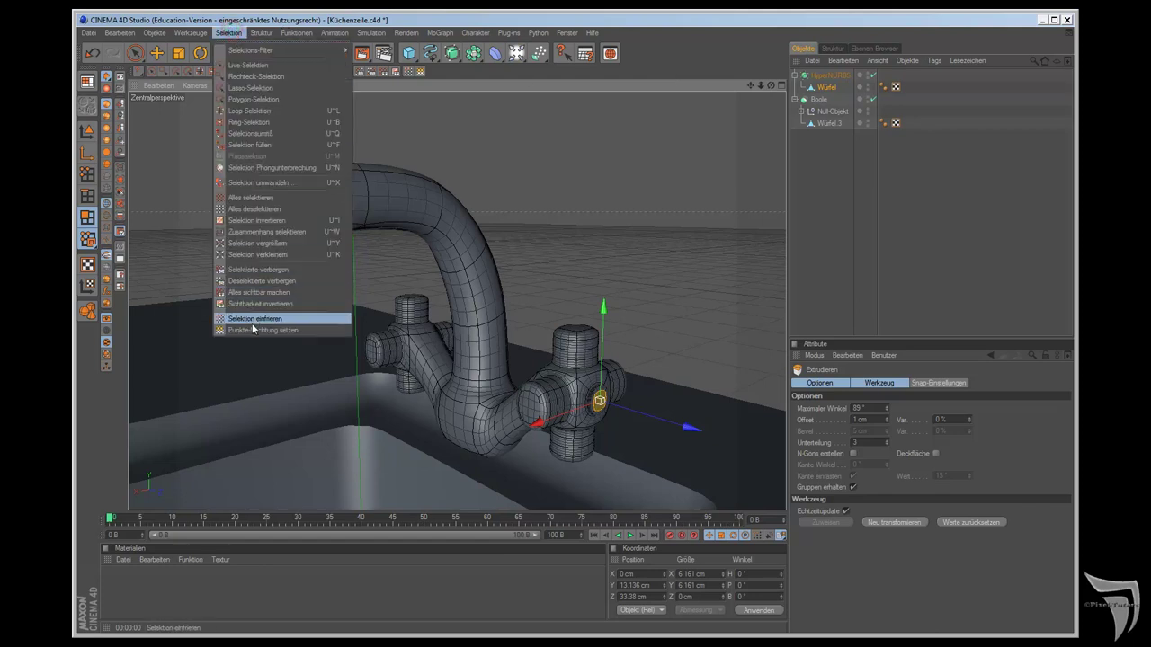
pyautogui.click(254, 320)
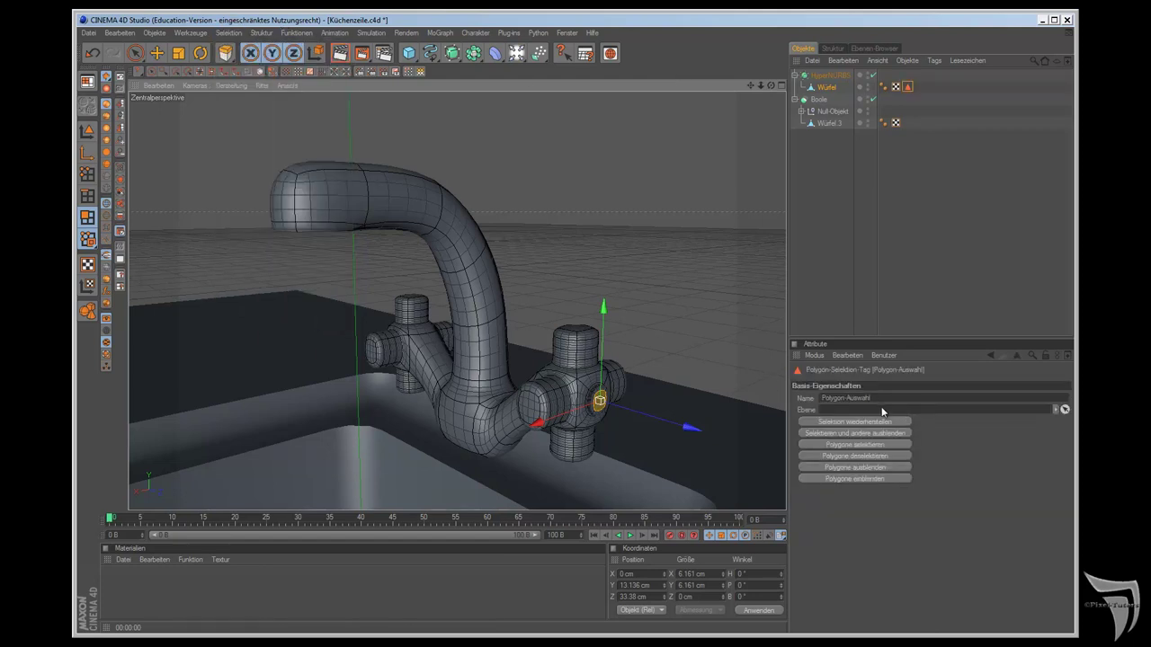
pyautogui.click(878, 398)
pyautogui.write('blau')
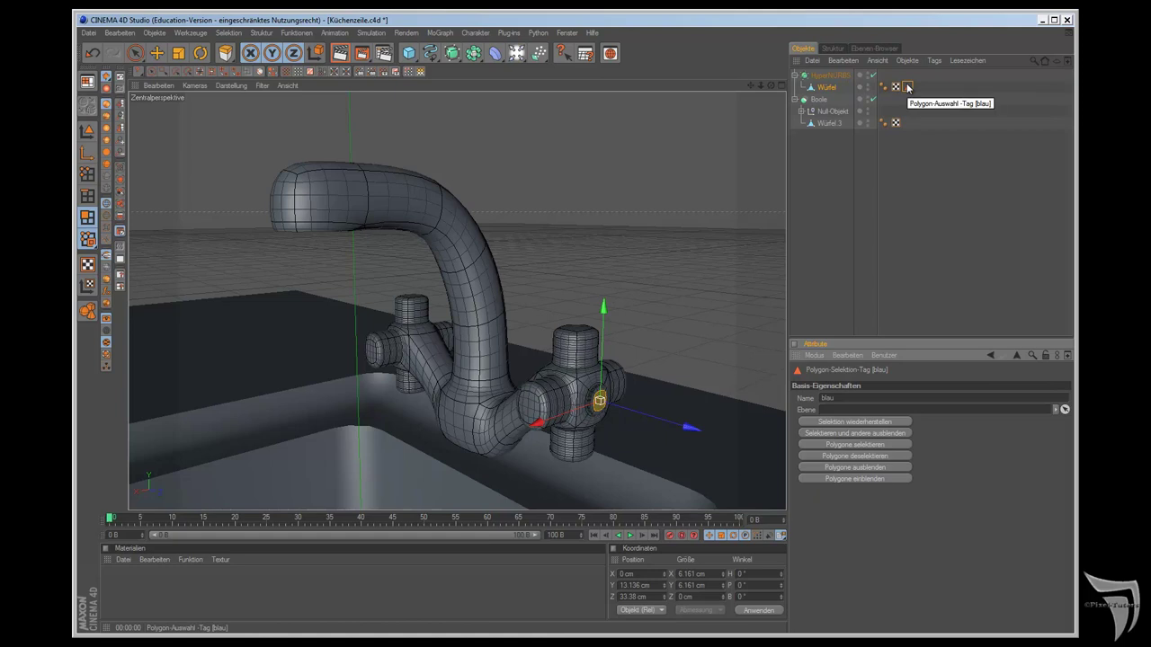
pyautogui.moveTo(666, 355)
pyautogui.keyDown('alt'); pyautogui.mouseDown()
pyautogui.moveTo(632, 359)
pyautogui.moveTo(728, 175)
pyautogui.mouseUp(); pyautogui.keyUp('alt')
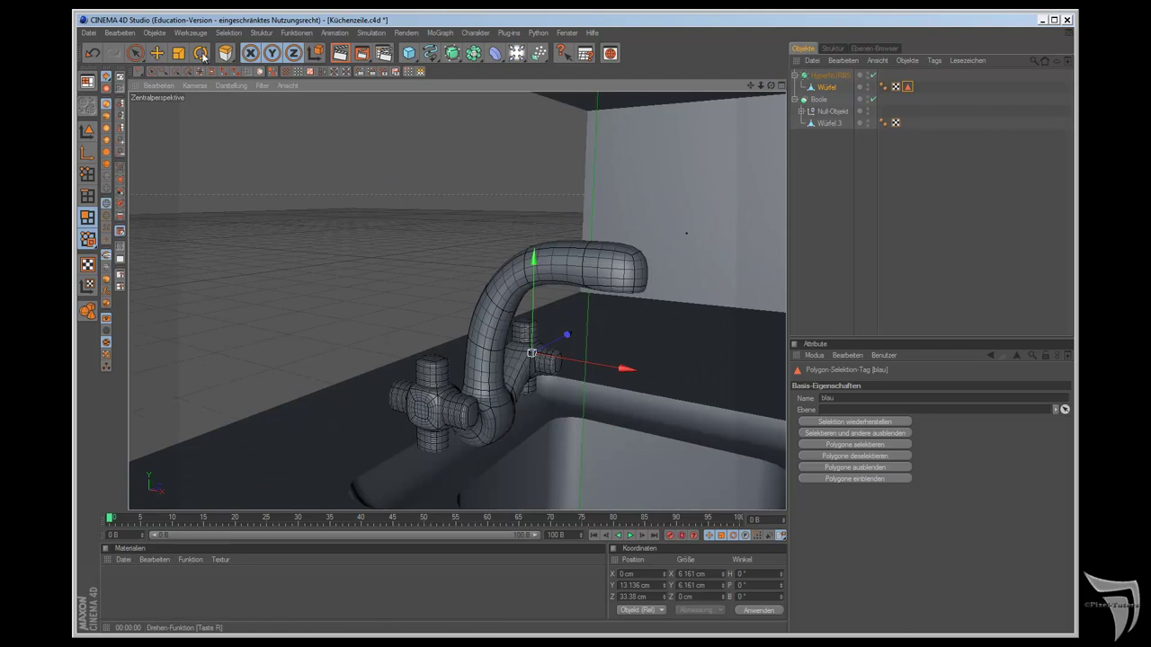
# Step: Select the left handle's cap face and freeze it into another selection tag
pyautogui.click(134, 53)
pyautogui.click(429, 412)
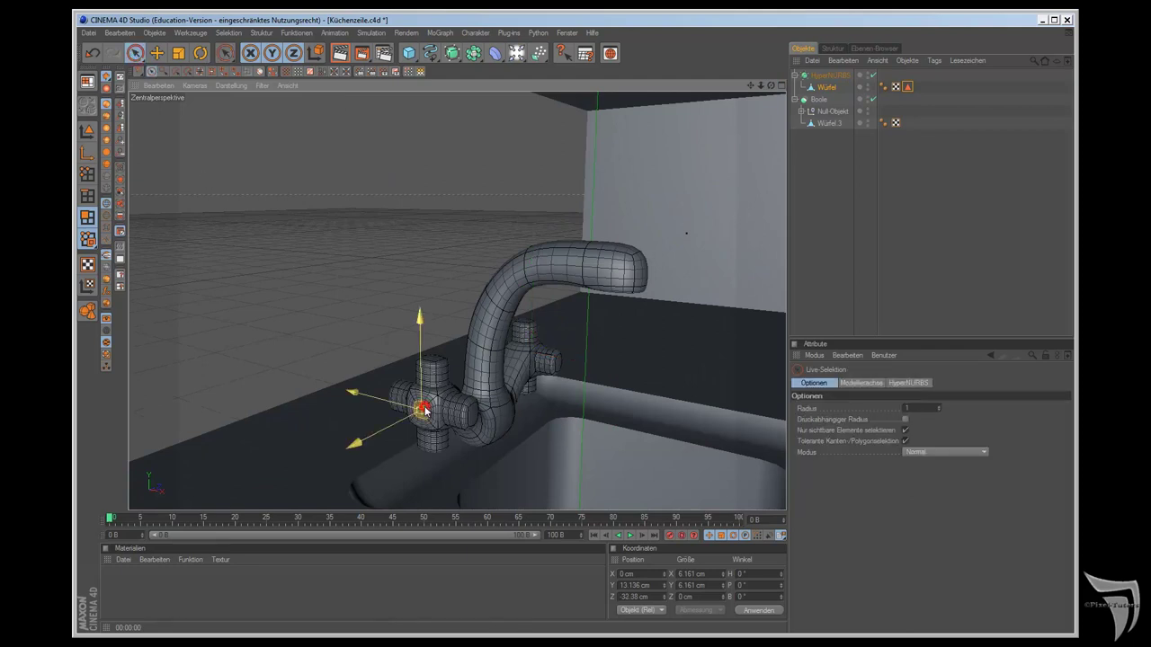
pyautogui.click(225, 53)
pyautogui.click(241, 88)
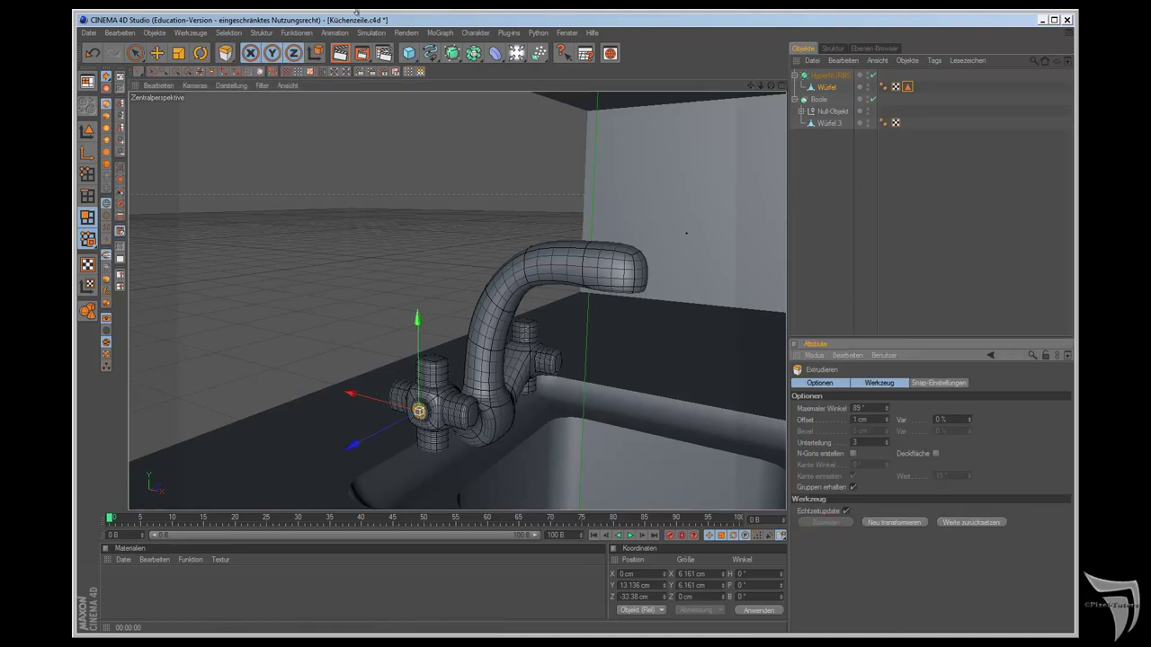
pyautogui.click(241, 35)
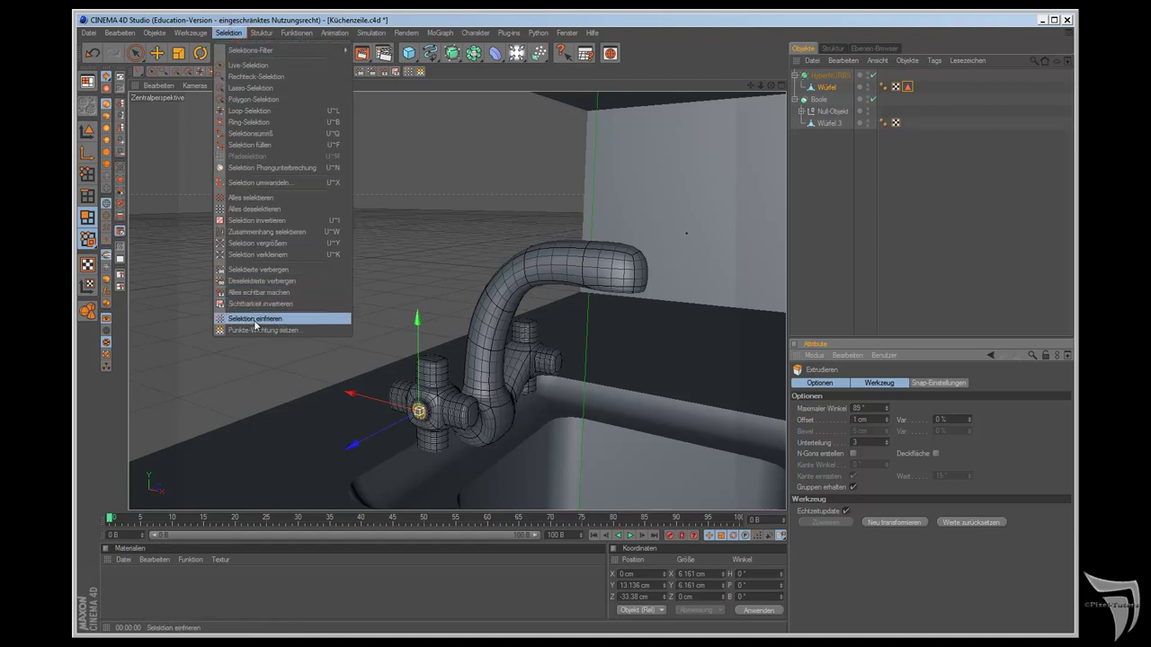
pyautogui.click(274, 321)
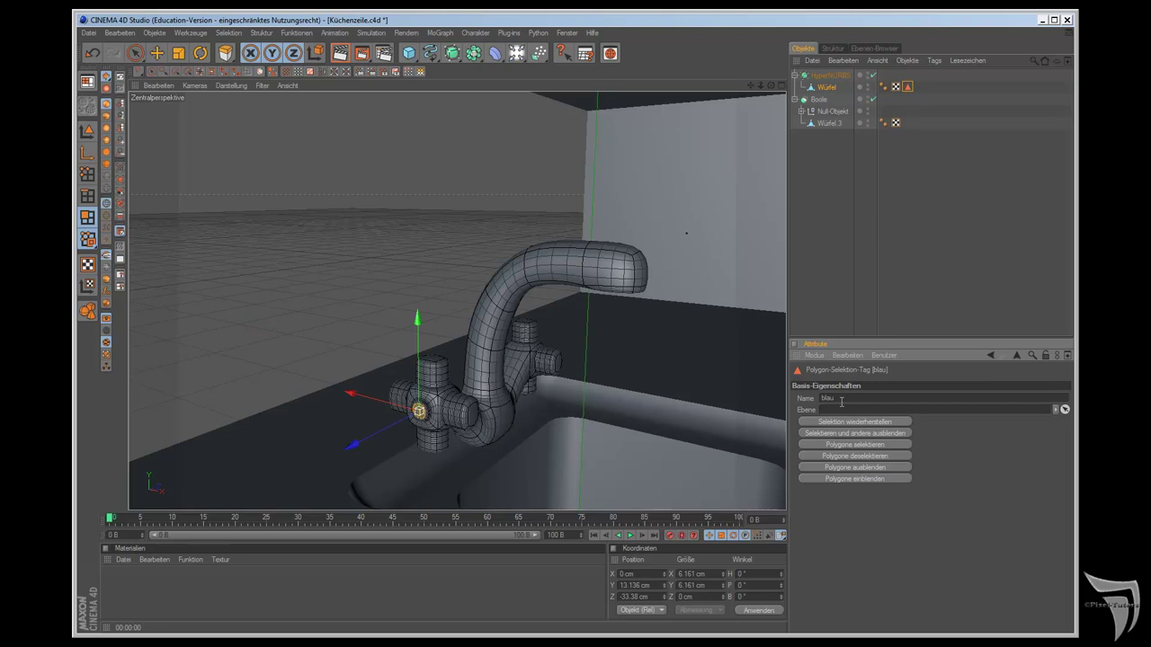
pyautogui.click(894, 86)
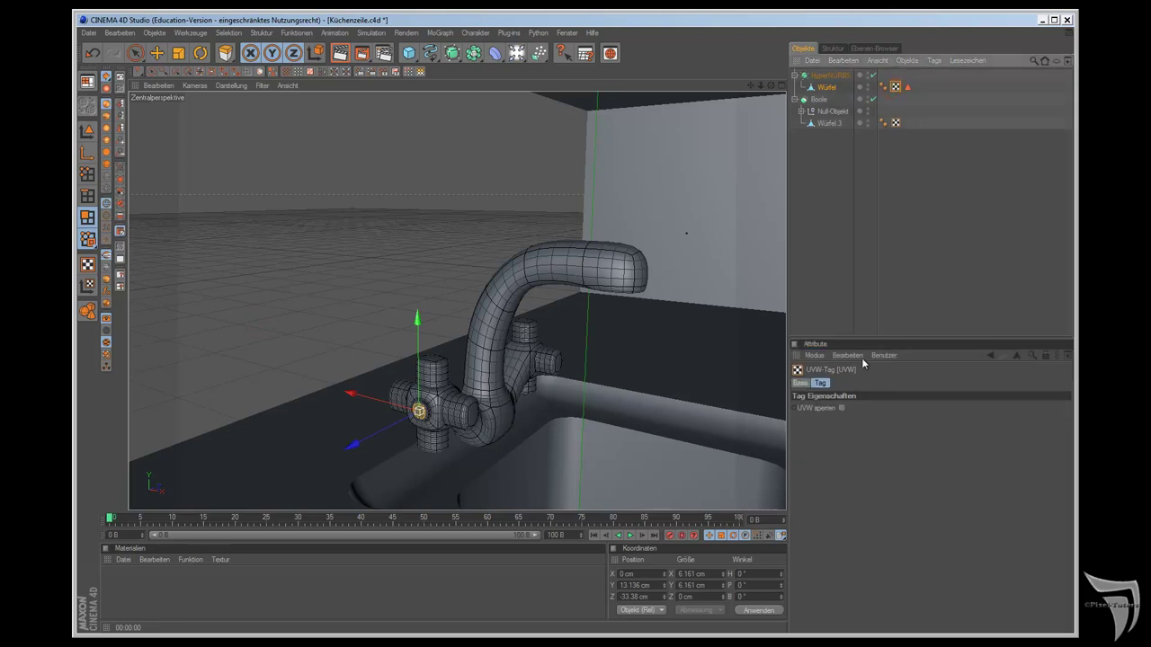
pyautogui.moveTo(771, 86); pyautogui.dragTo(647, 359)
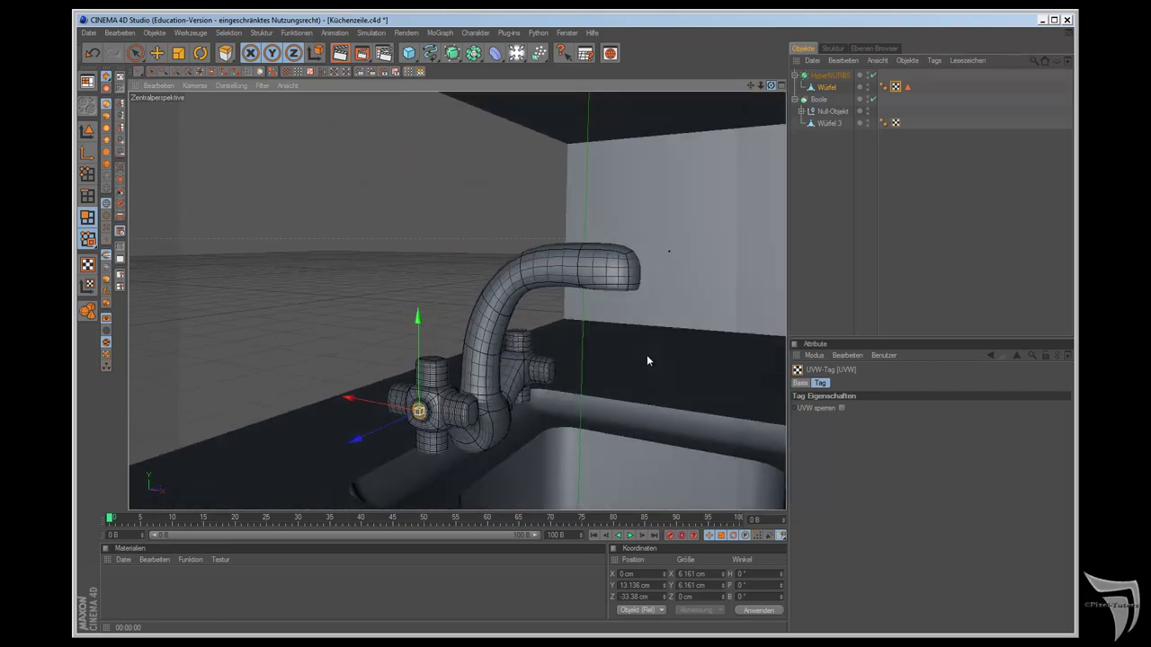
# Step: Inspect the blau selection tag and UVW tag while orbiting around the faucet
pyautogui.click(907, 86)
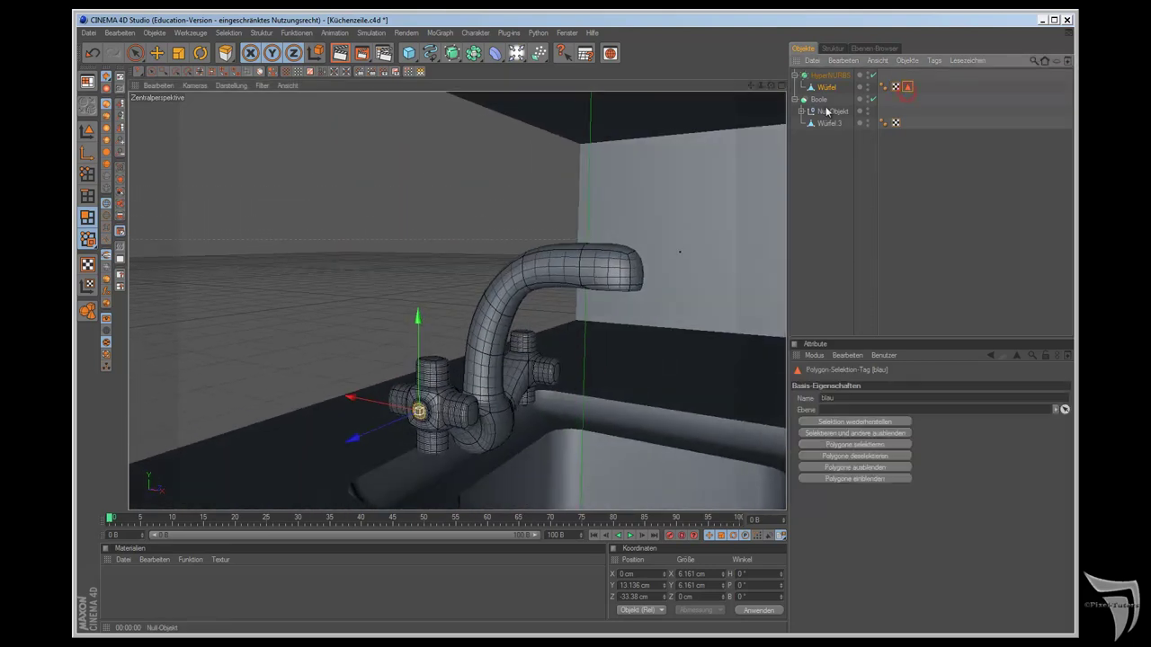
pyautogui.moveTo(779, 93); pyautogui.dragTo(647, 355)
pyautogui.moveTo(750, 90)
pyautogui.mouseDown()
pyautogui.moveTo(642, 339)
pyautogui.moveTo(647, 354)
pyautogui.mouseUp()
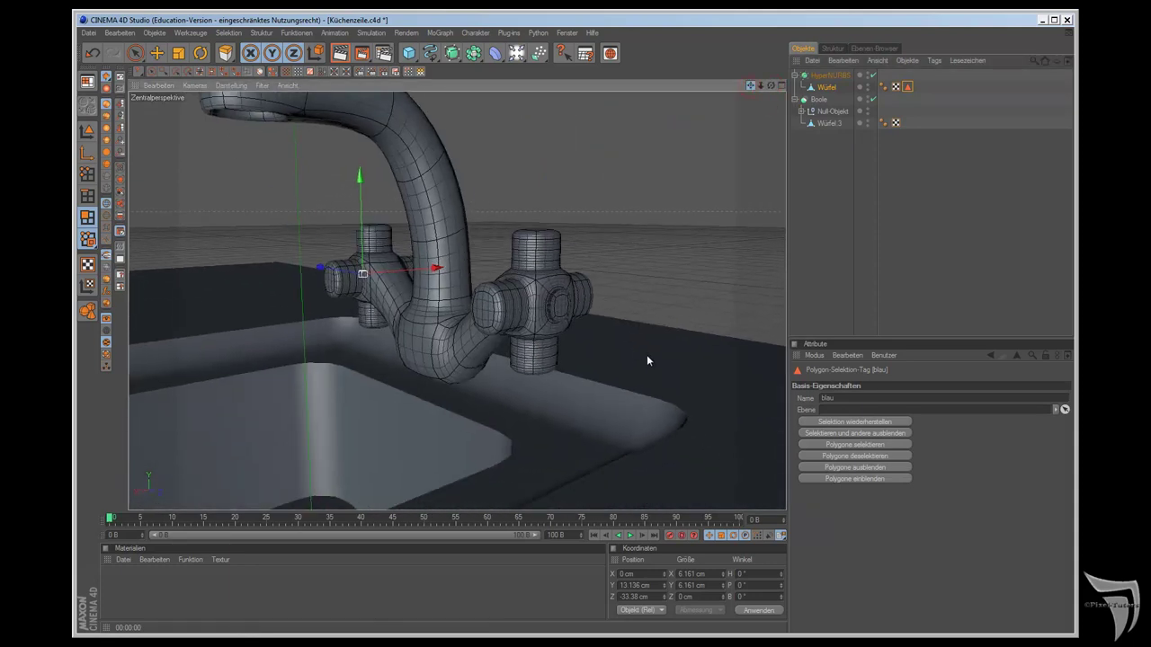
pyautogui.click(874, 428)
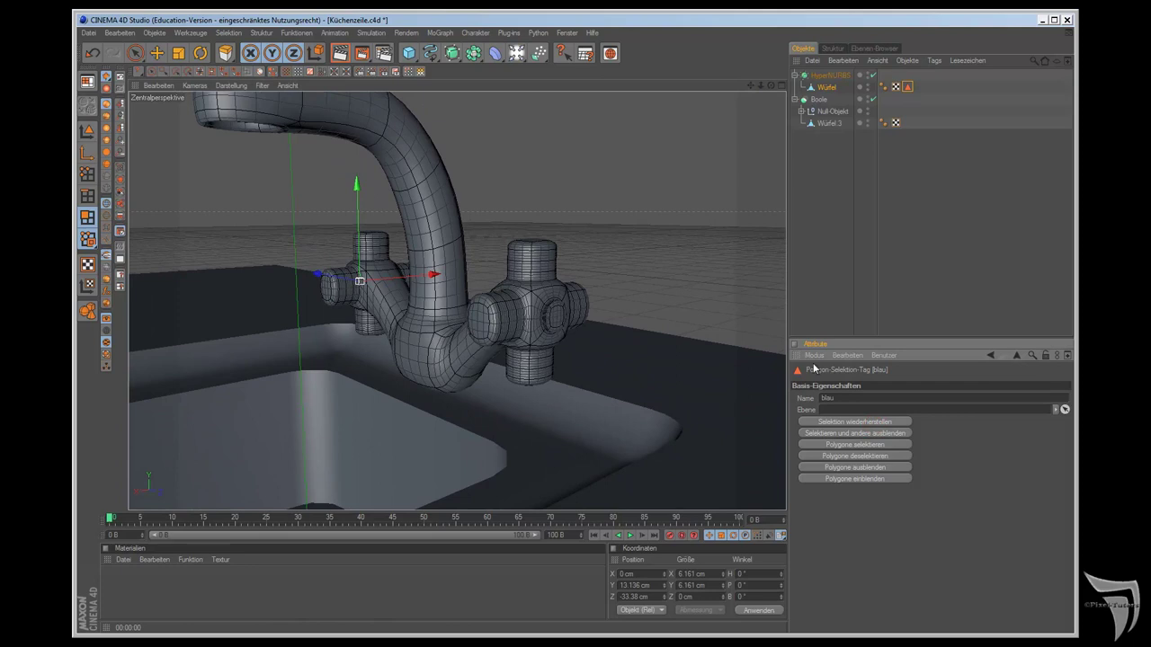
pyautogui.moveTo(770, 87)
pyautogui.mouseDown()
pyautogui.moveTo(629, 355)
pyautogui.moveTo(648, 358)
pyautogui.mouseUp()
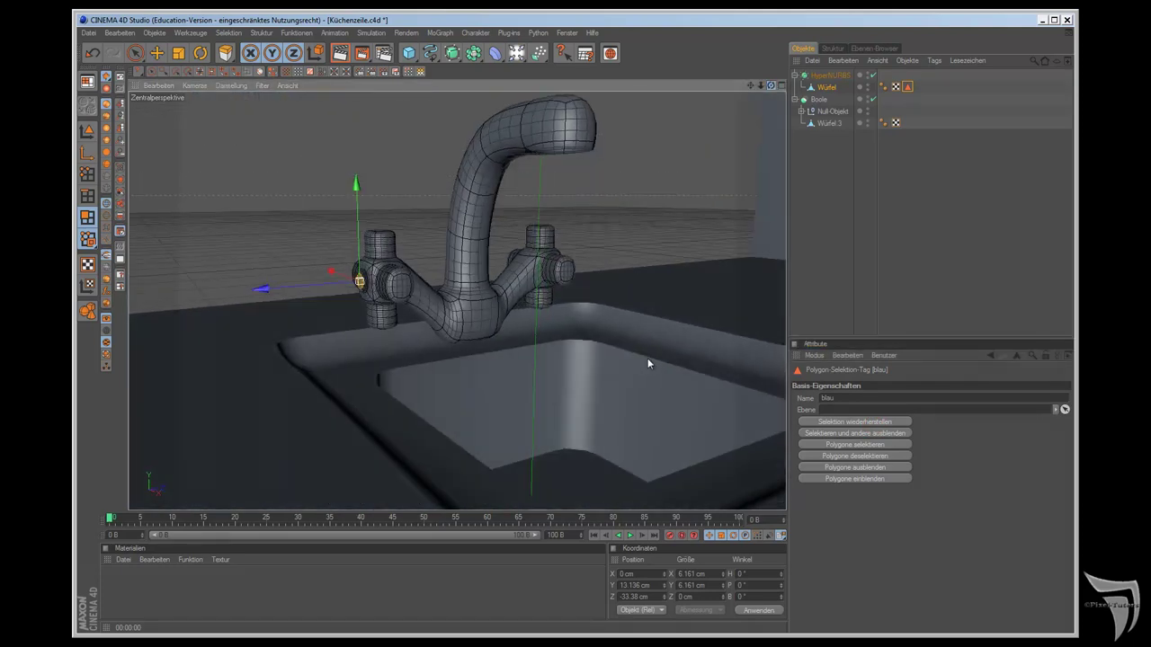
pyautogui.click(839, 397)
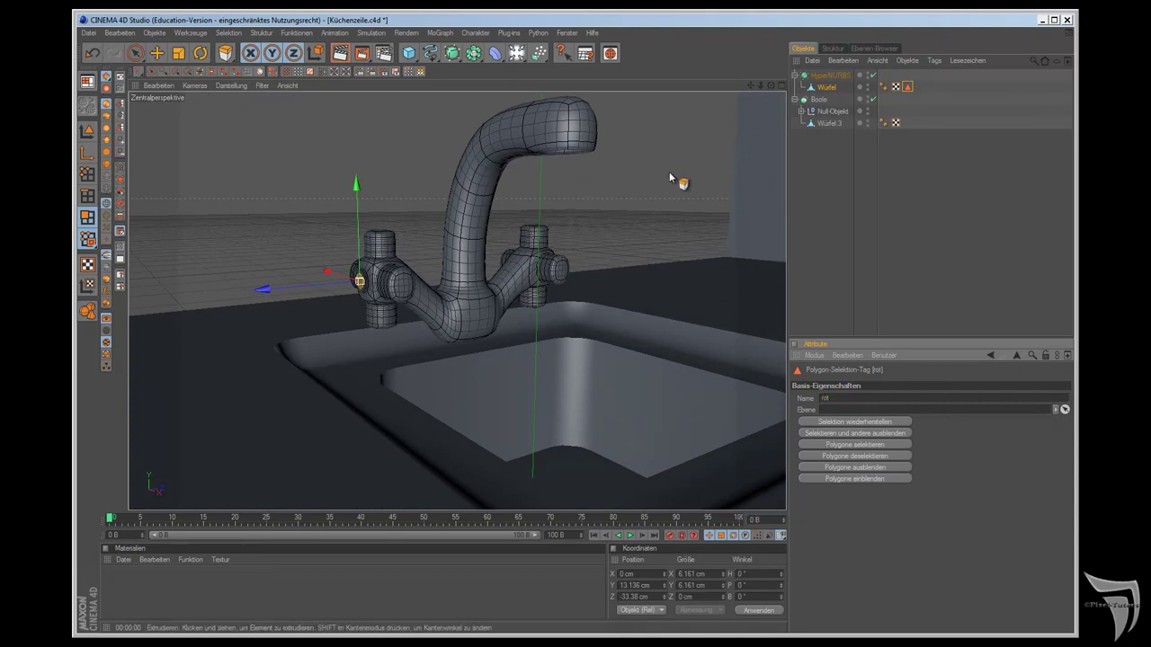
pyautogui.write('rot')
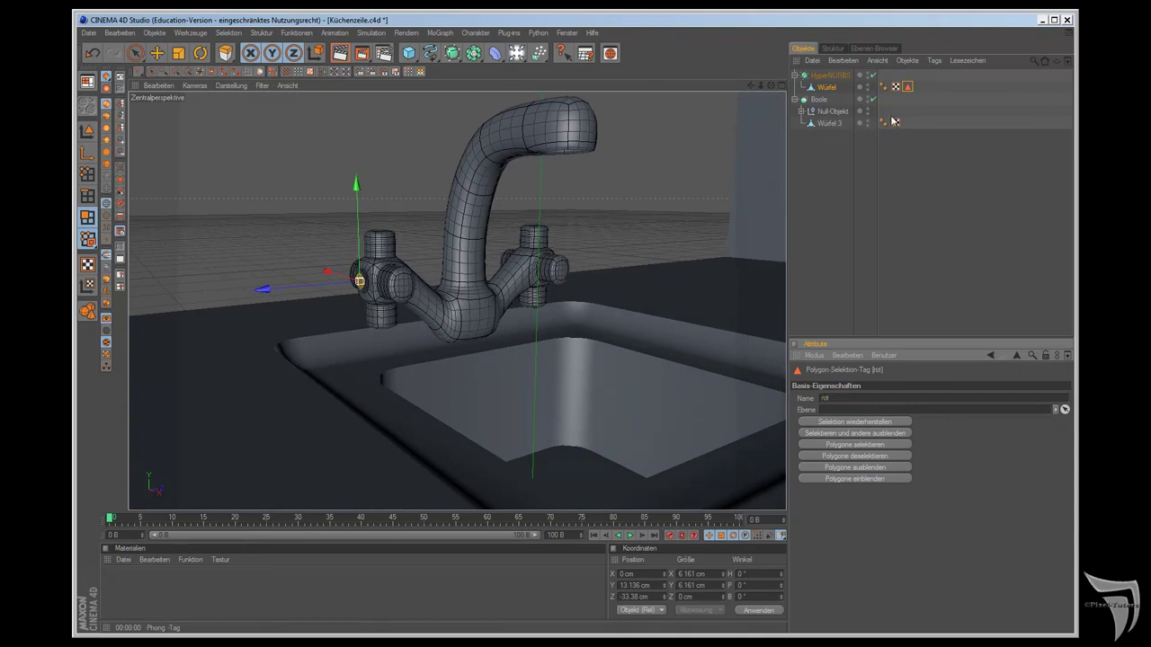
pyautogui.click(895, 88)
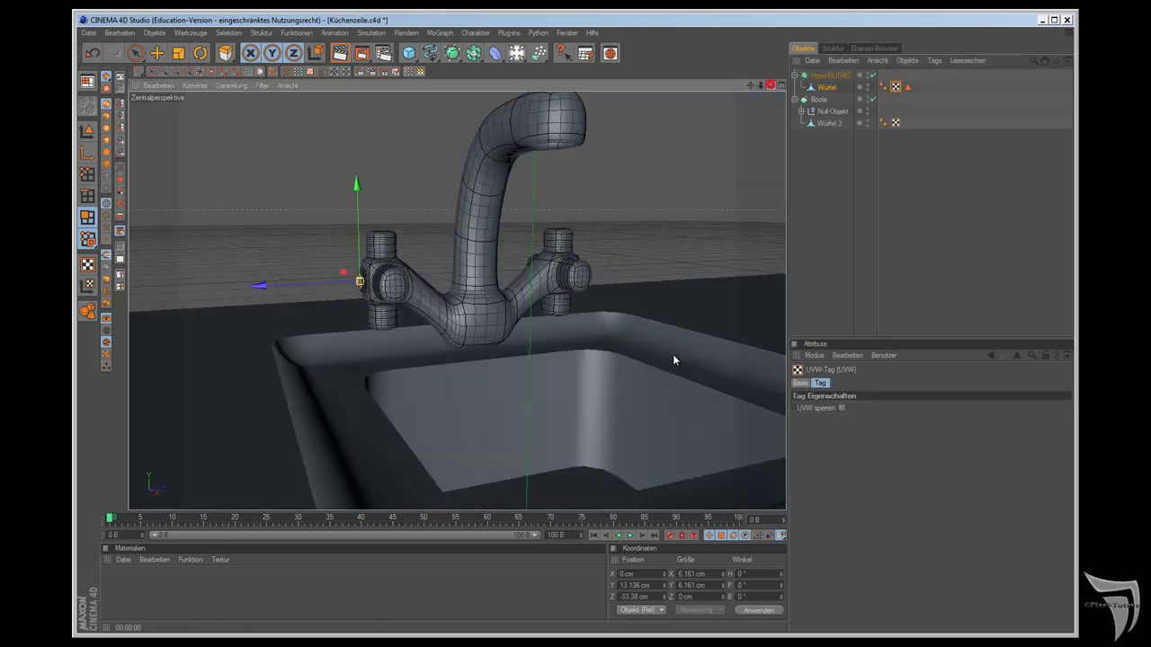
pyautogui.keyDown('alt'); pyautogui.moveTo(672, 354); pyautogui.dragTo(647, 360); pyautogui.keyUp('alt')
pyautogui.scroll(-3, 647, 359)
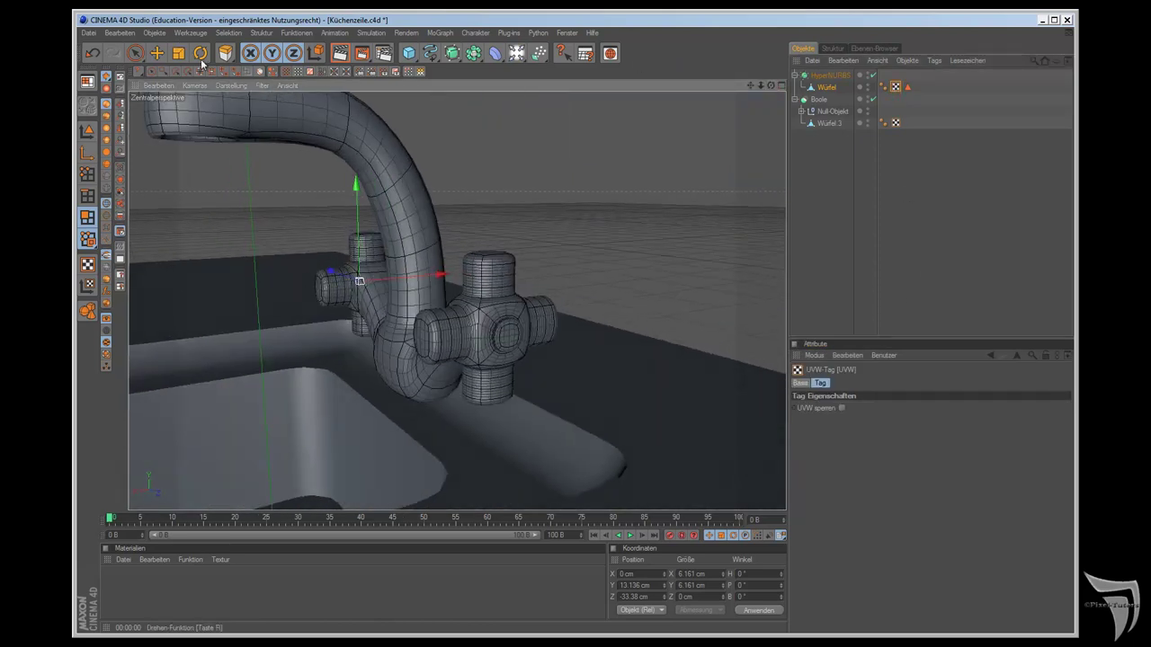
# Step: Freeze the right valve knob's polygons into a new tag named blau, then select Würfel
pyautogui.click(135, 53)
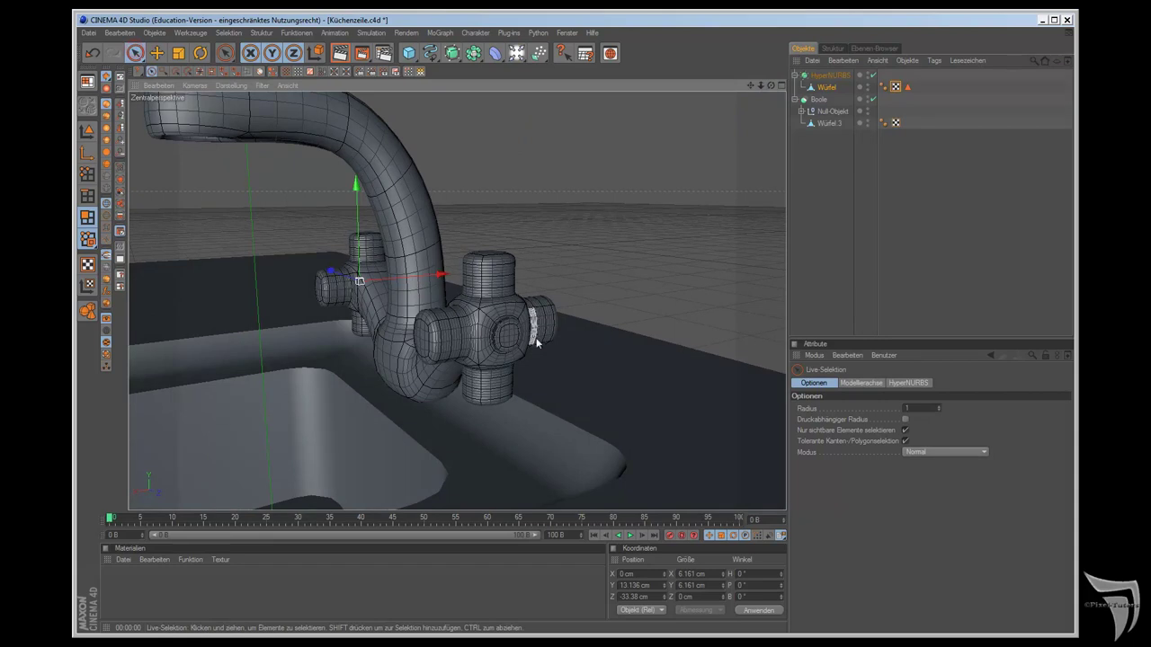
pyautogui.click(508, 340)
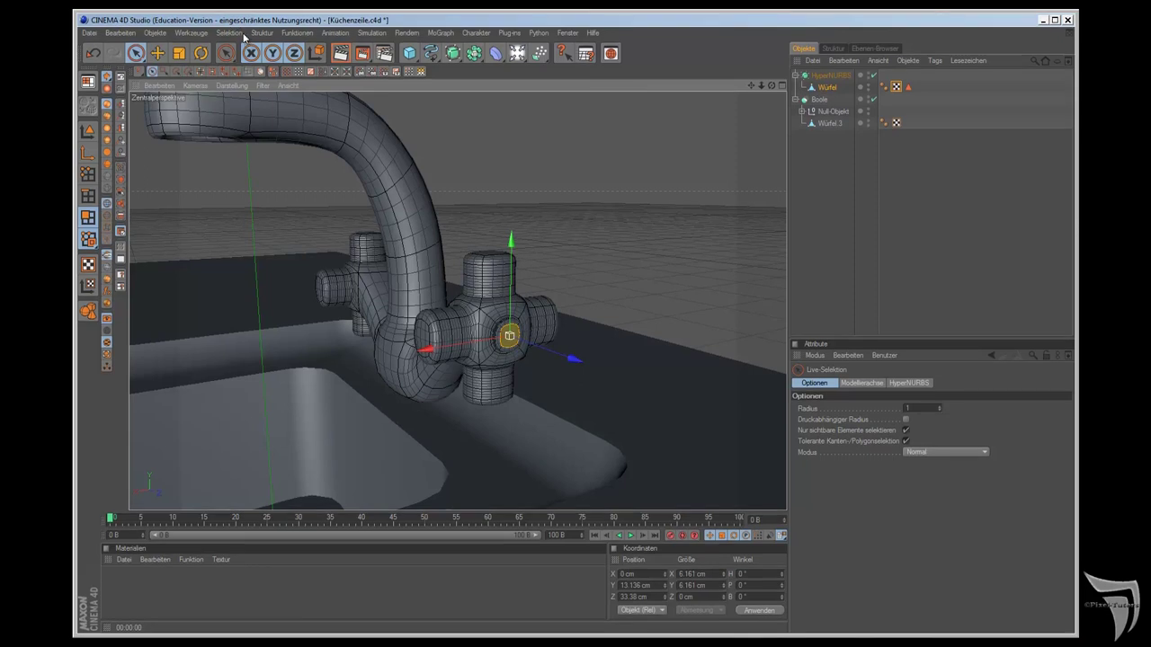
pyautogui.click(230, 32)
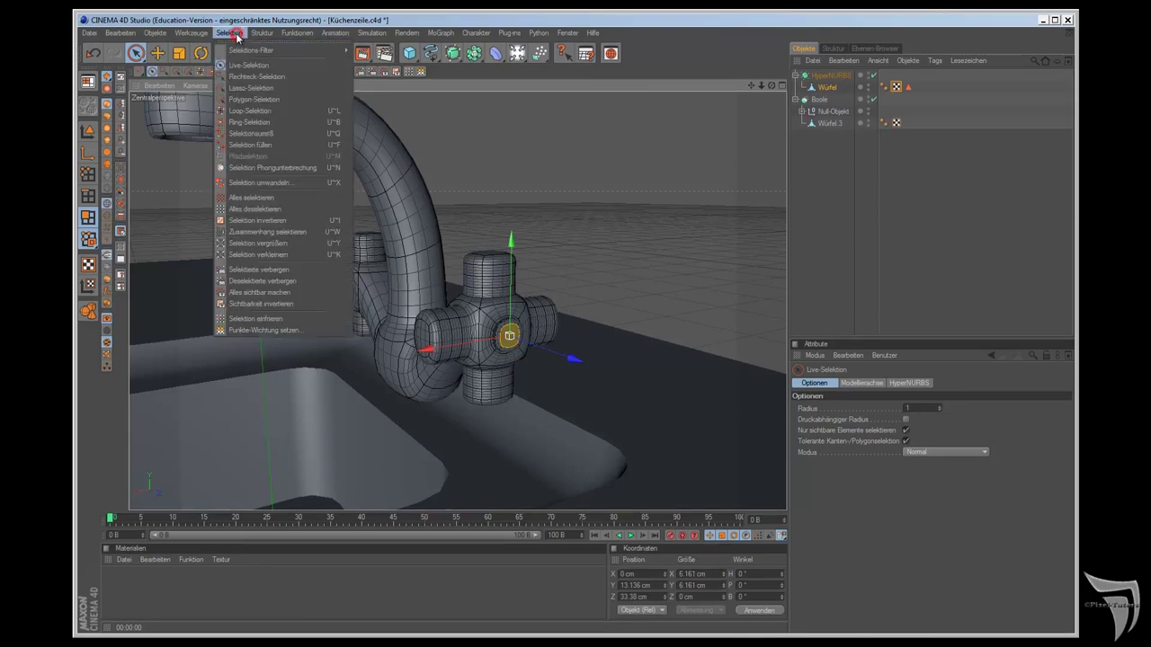
pyautogui.click(256, 318)
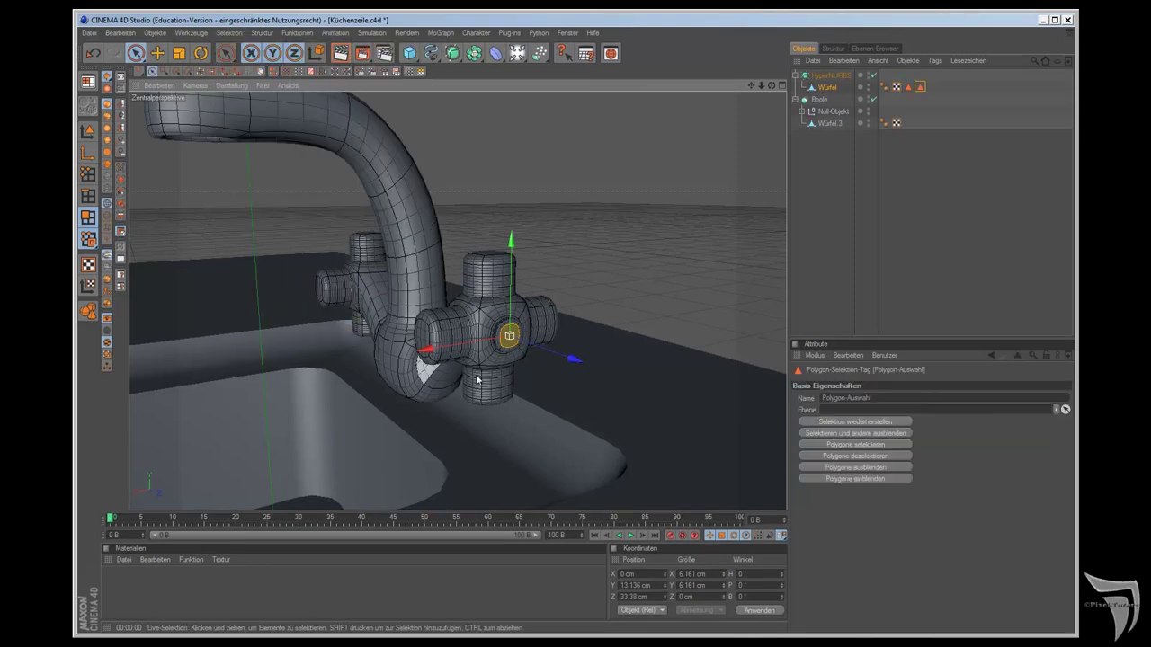
pyautogui.click(850, 397)
pyautogui.write('blau')
pyautogui.press('Return')
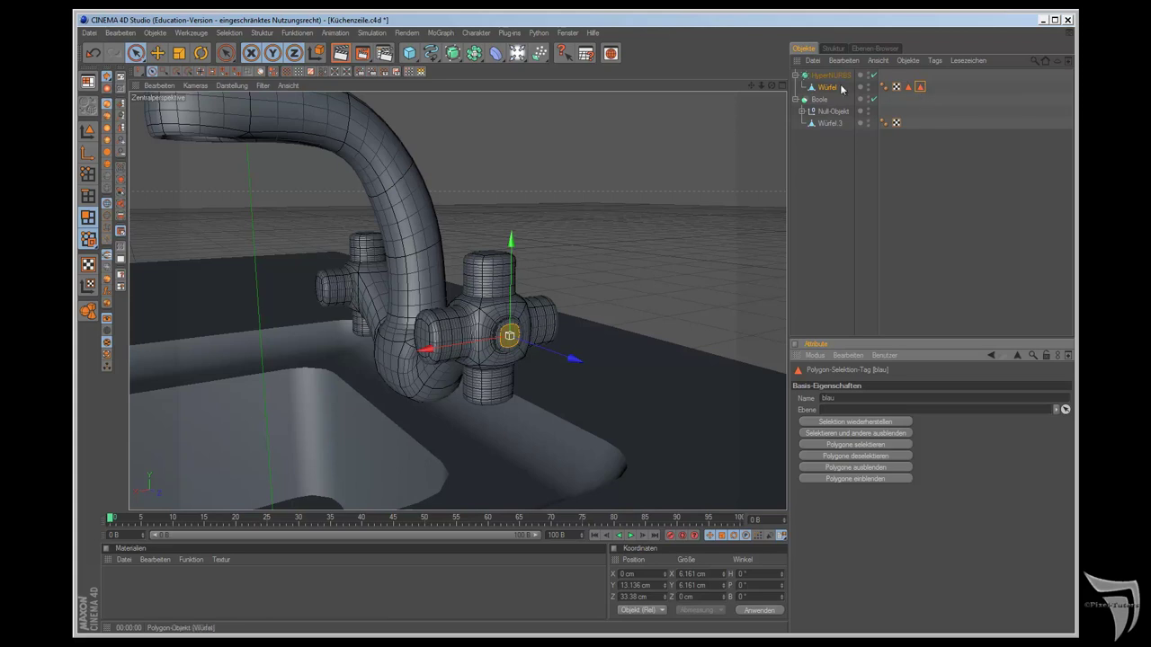
pyautogui.keyDown('alt'); pyautogui.moveTo(612, 351); pyautogui.dragTo(647, 361); pyautogui.keyUp('alt')
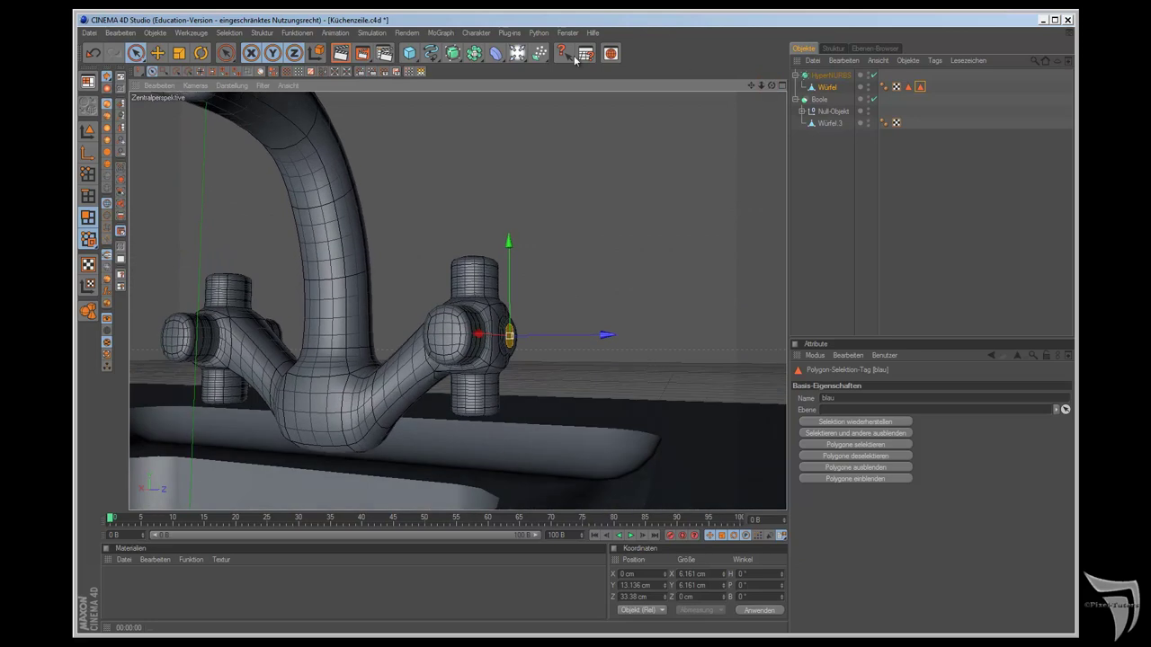
pyautogui.click(814, 87)
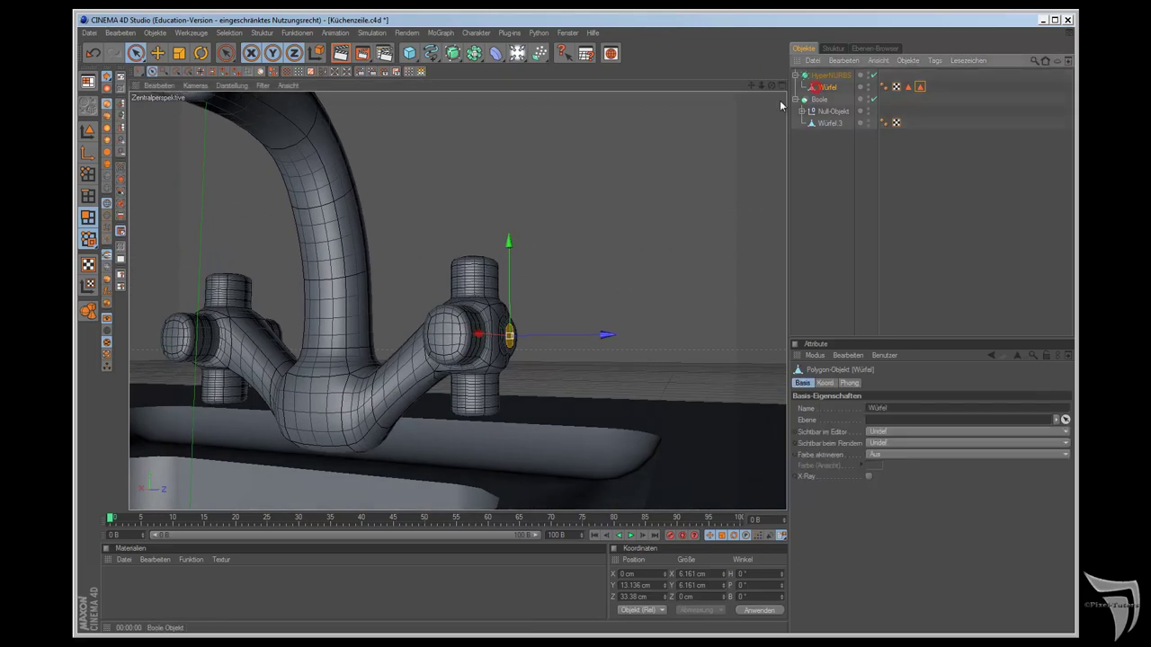
pyautogui.click(86, 131)
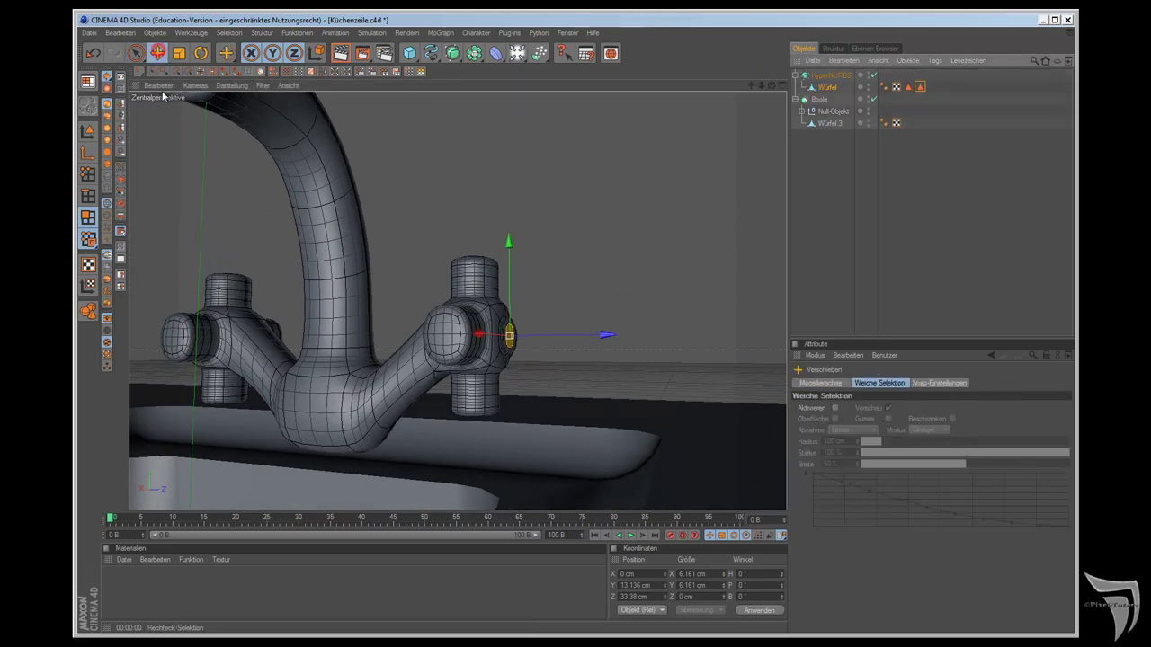
# Step: Lower the faucet about 2.3 cm in Model mode and render a preview of the view
pyautogui.click(87, 131)
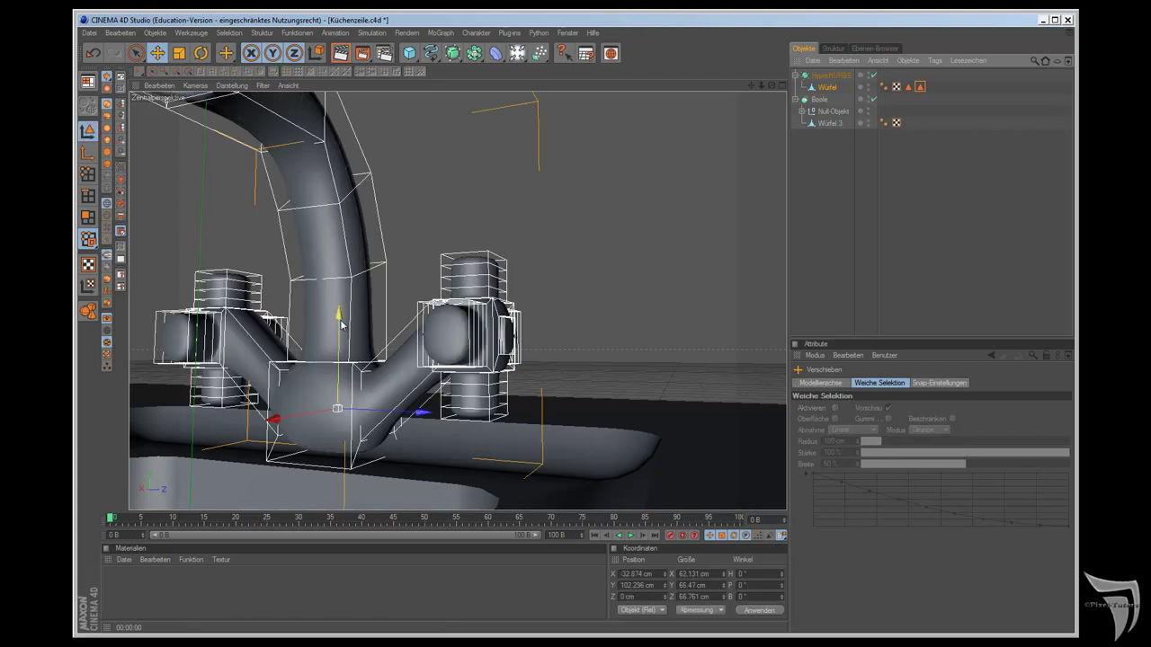
pyautogui.moveTo(341, 325); pyautogui.dragTo(648, 359)
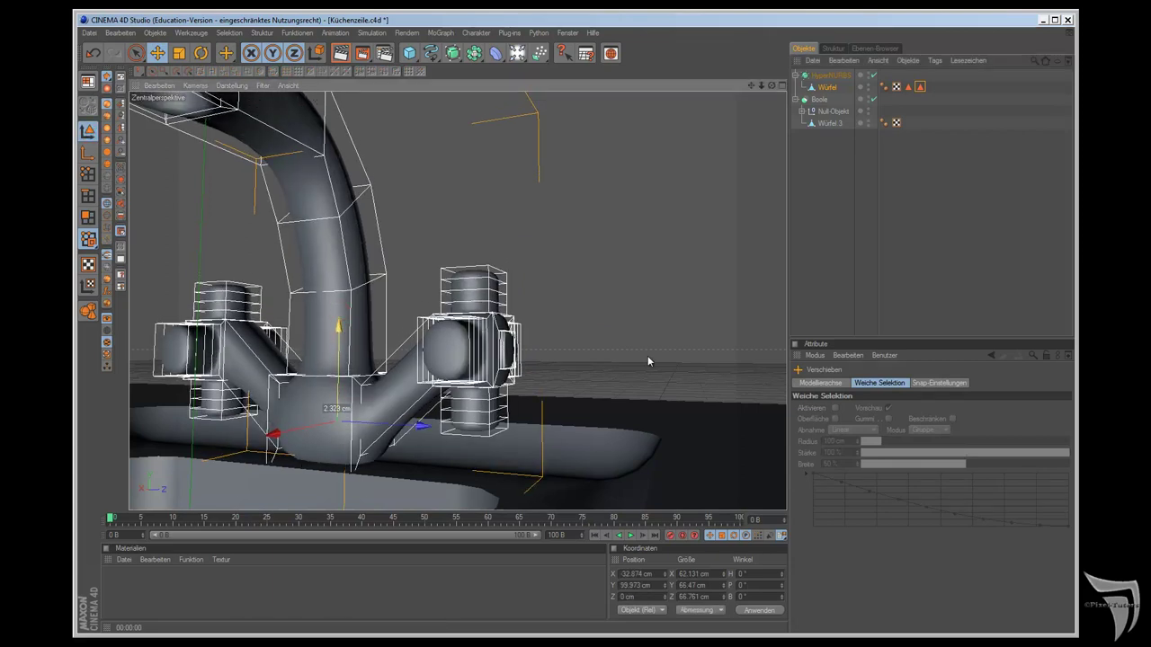
pyautogui.moveTo(771, 88); pyautogui.dragTo(647, 356)
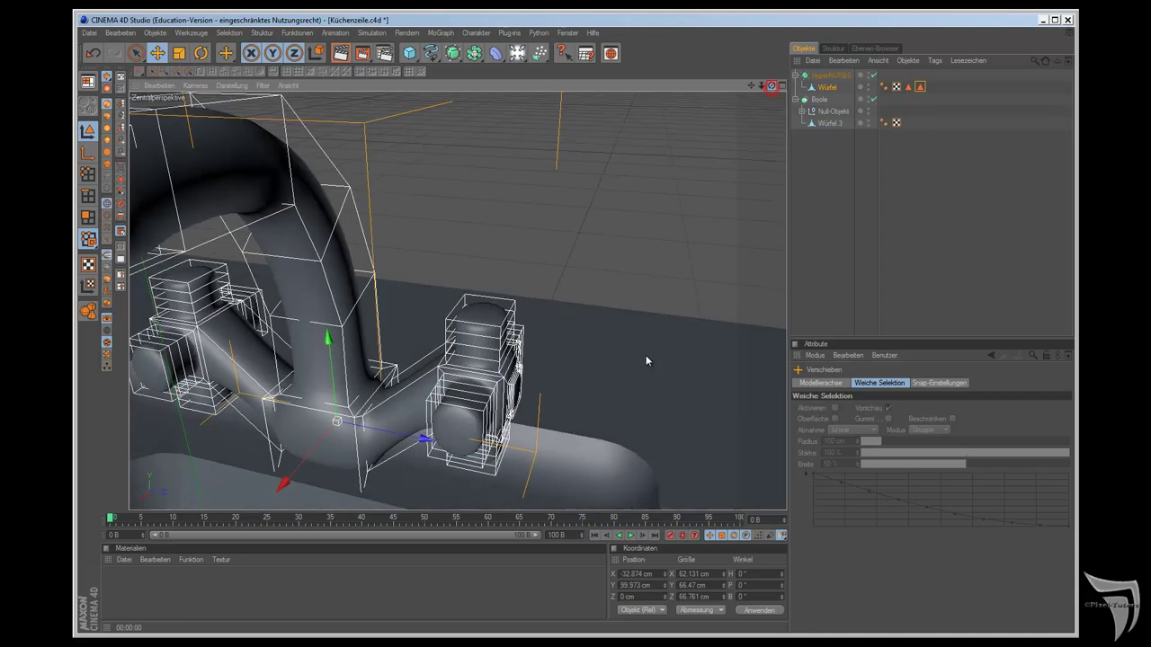
pyautogui.moveTo(770, 90); pyautogui.dragTo(752, 135)
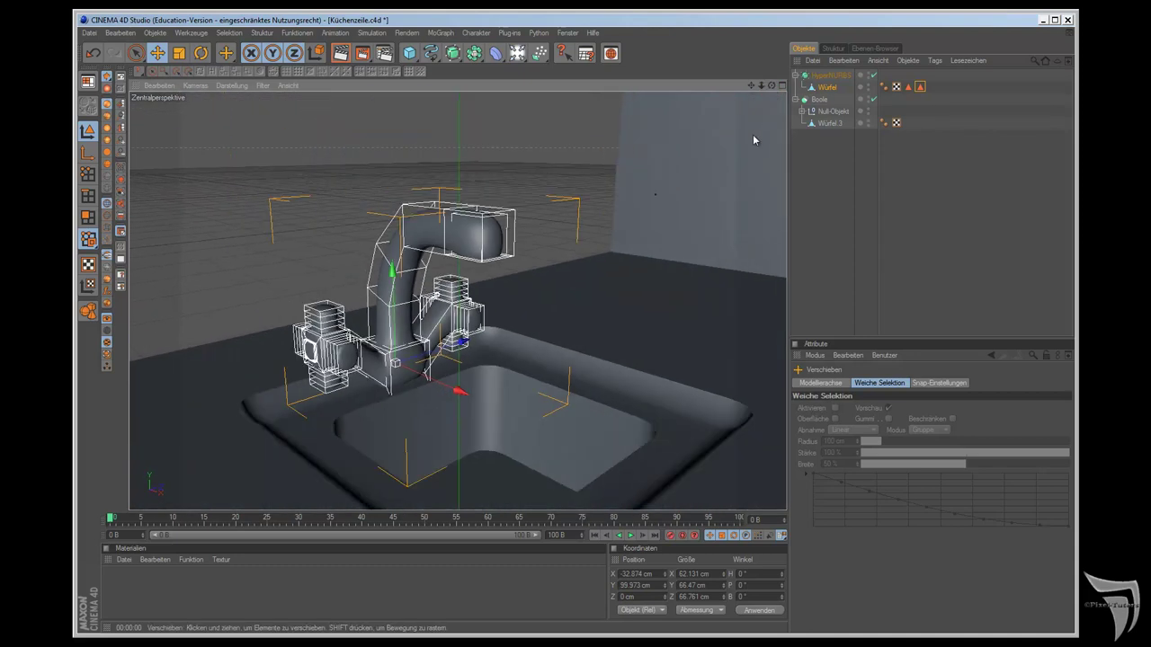
pyautogui.moveTo(771, 87); pyautogui.dragTo(729, 154)
pyautogui.moveTo(754, 86)
pyautogui.mouseDown()
pyautogui.moveTo(648, 361)
pyautogui.moveTo(651, 78)
pyautogui.mouseUp()
pyautogui.click(340, 53)
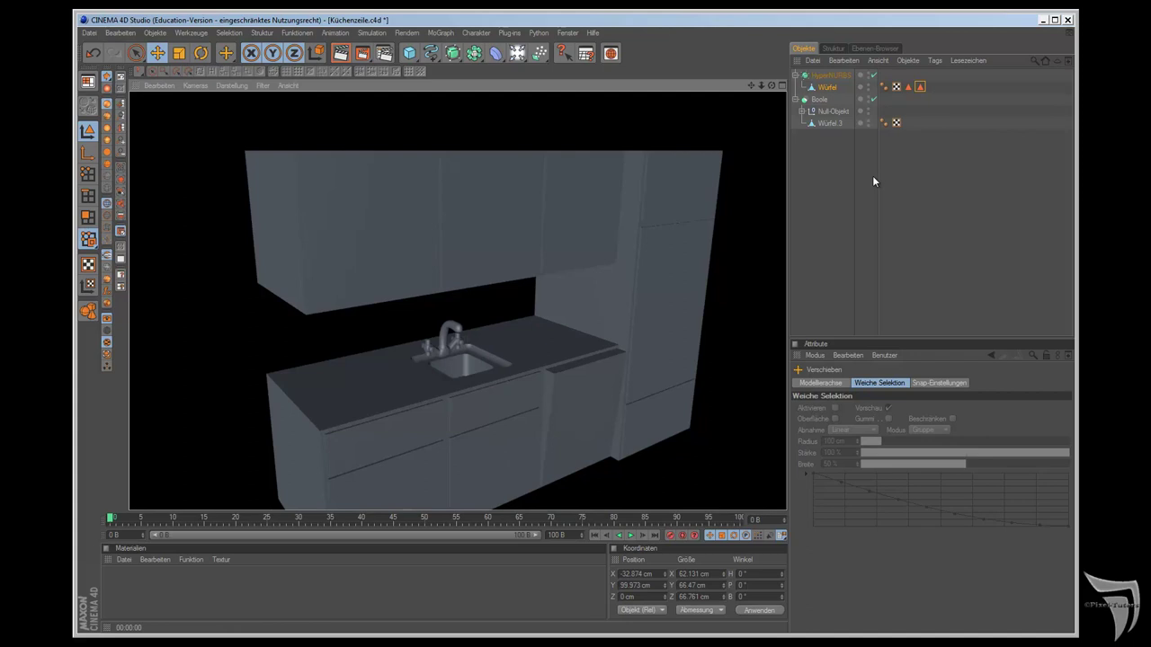
pyautogui.click(745, 20)
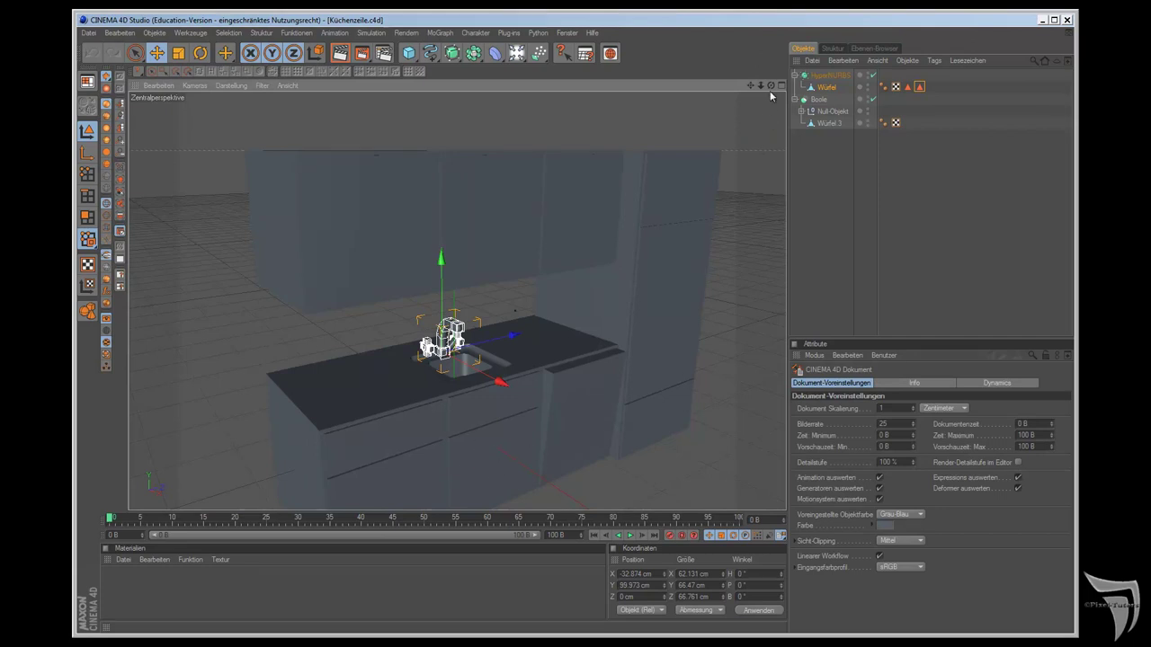
# Step: Switch to the four-viewport layout and frame the model in the front and right views
pyautogui.moveTo(770, 86); pyautogui.dragTo(647, 356)
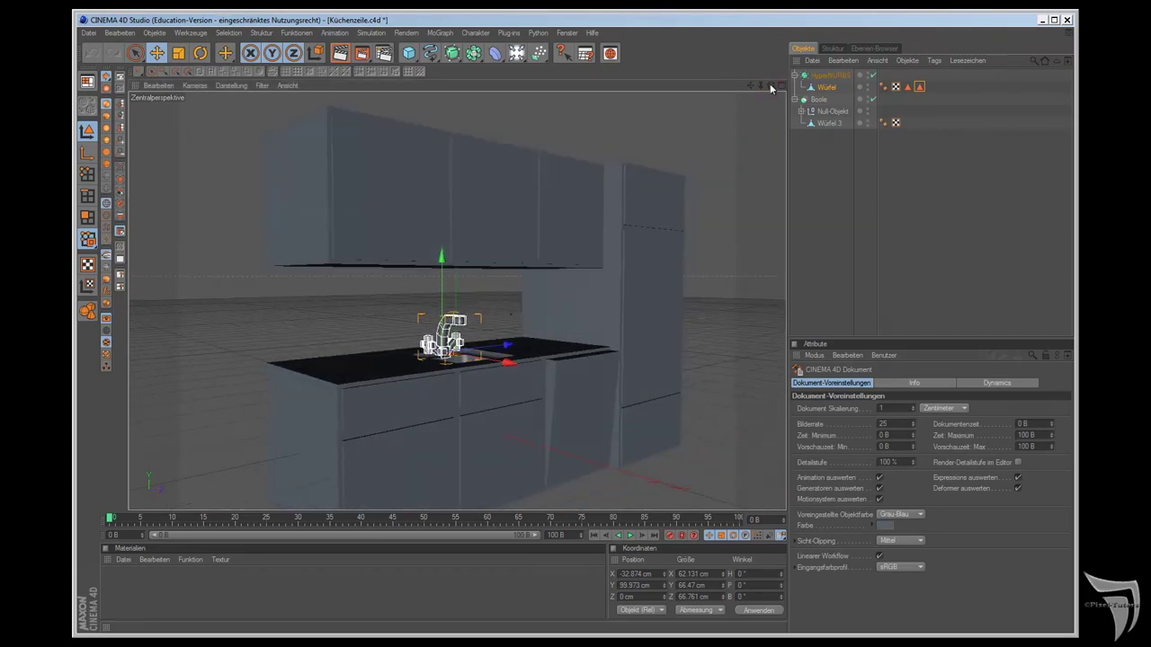
pyautogui.click(779, 85)
pyautogui.scroll(-3, 719, 377)
pyautogui.scroll(-2, 693, 326)
pyautogui.moveTo(752, 301); pyautogui.dragTo(647, 357)
pyautogui.moveTo(760, 301); pyautogui.dragTo(716, 415)
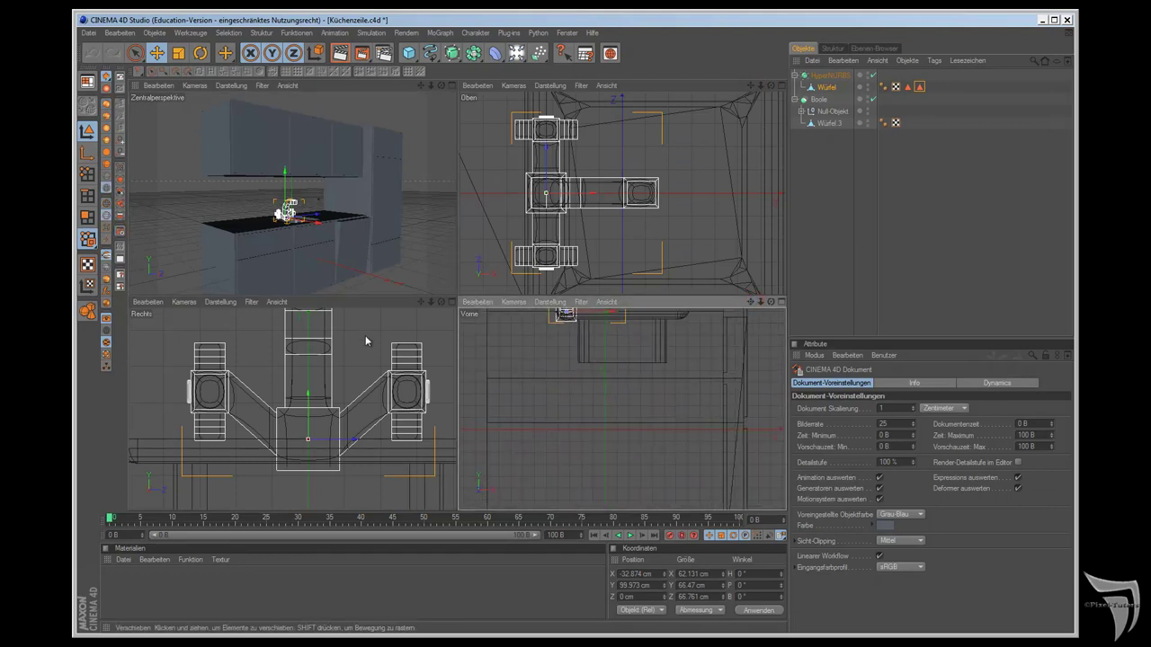
pyautogui.scroll(3, 365, 336)
pyautogui.scroll(2, 351, 330)
pyautogui.moveTo(420, 302); pyautogui.dragTo(454, 354)
pyautogui.scroll(-3, 664, 218)
pyautogui.scroll(-1, 664, 226)
pyautogui.scroll(-1, 664, 226)
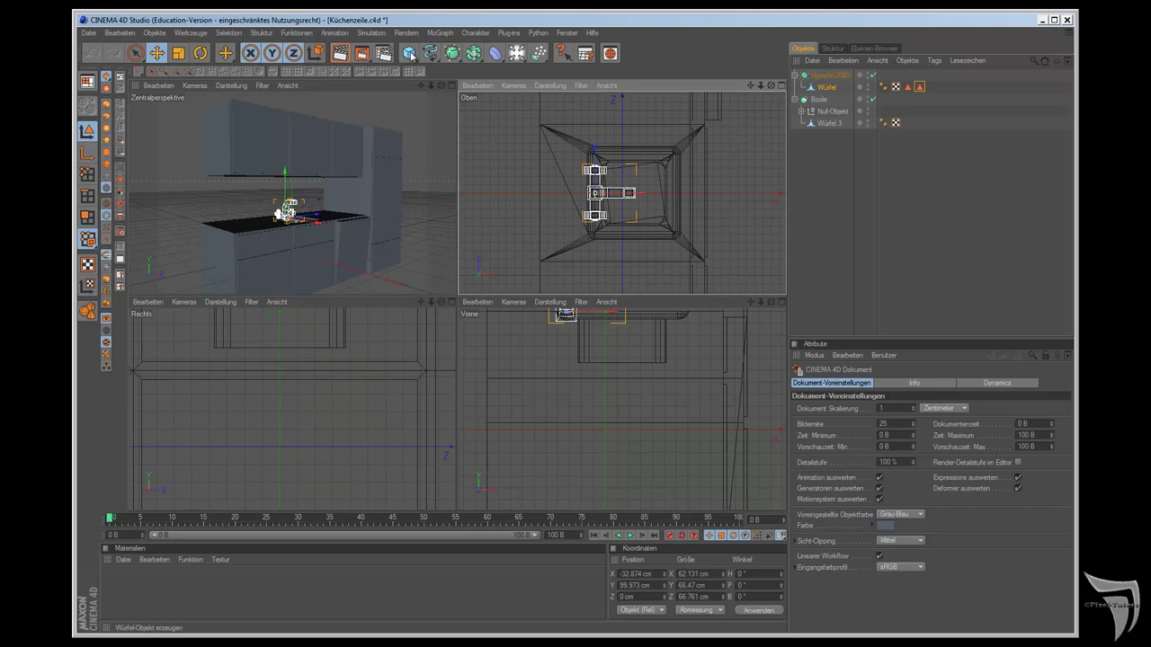
pyautogui.moveTo(411, 56); pyautogui.dragTo(437, 70)
# Step: Create a cube and flatten it into a slab 10 cm high
pyautogui.click(447, 67)
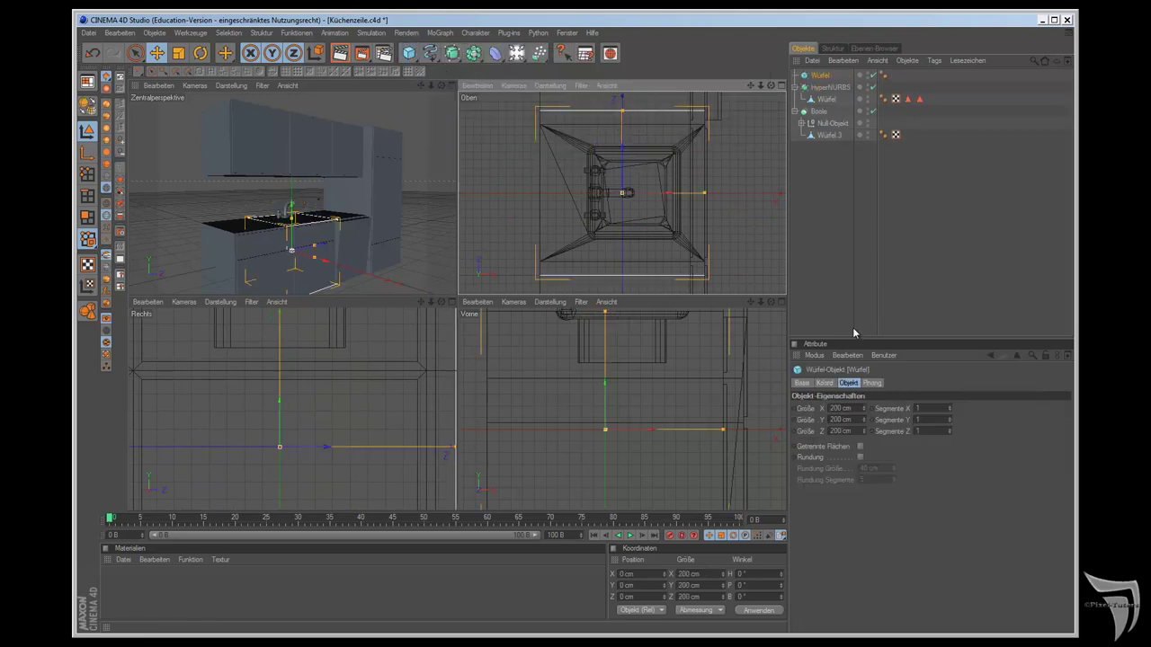
pyautogui.moveTo(622, 114); pyautogui.dragTo(647, 298)
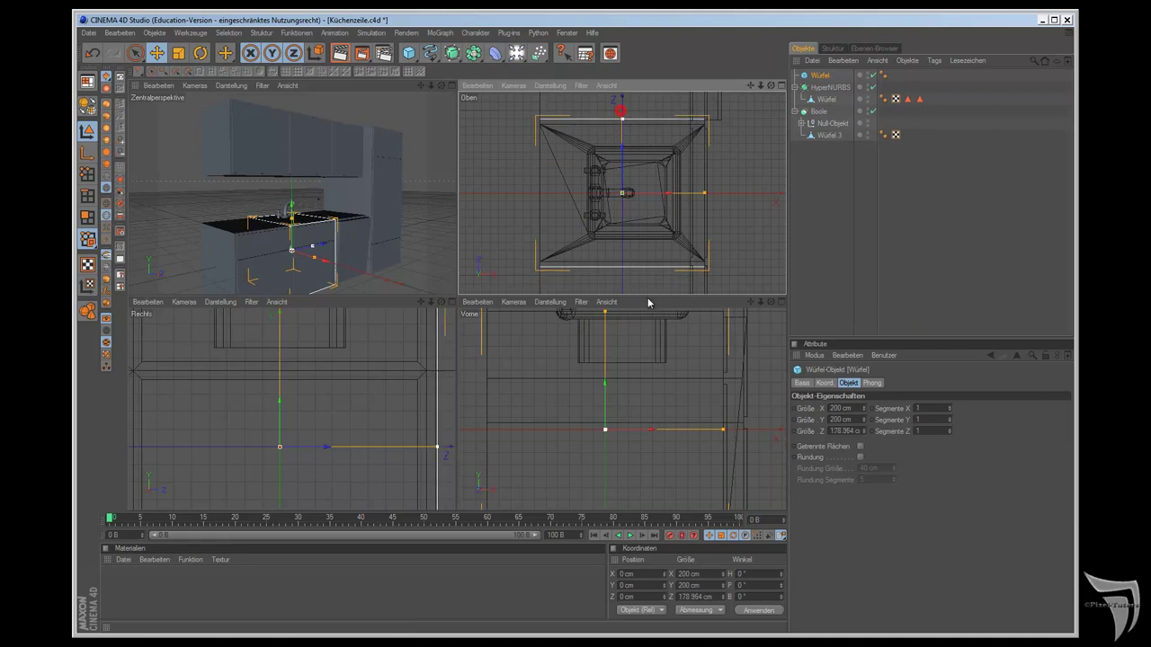
pyautogui.moveTo(622, 187); pyautogui.dragTo(659, 194)
pyautogui.hotkey('ctrl', 'z')
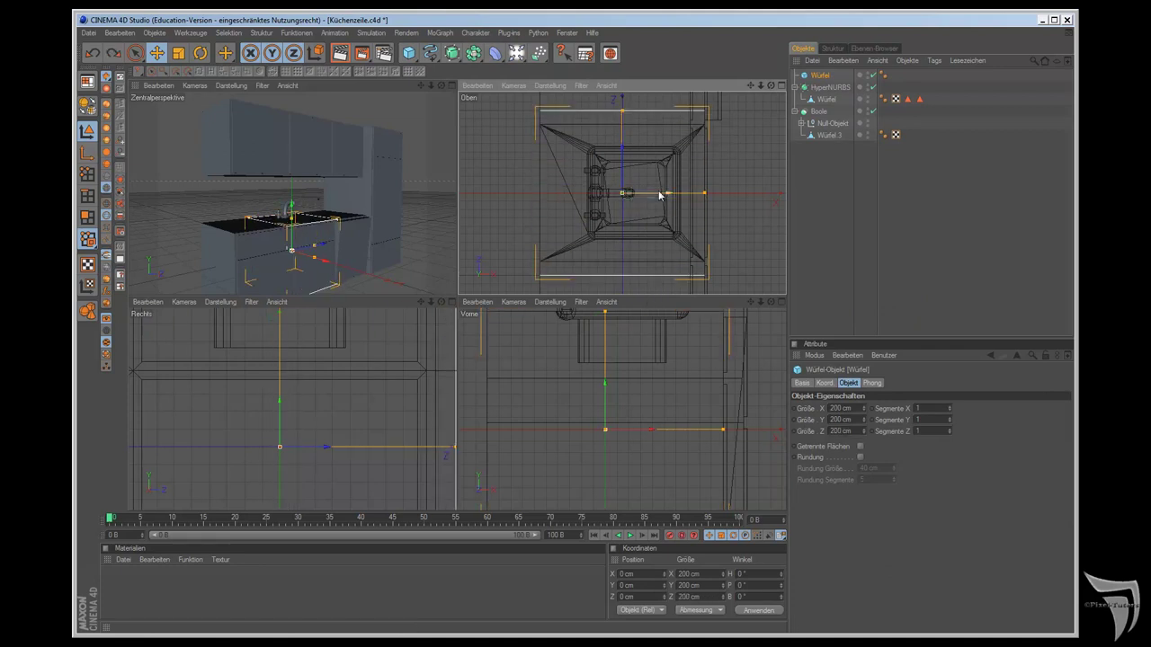
pyautogui.moveTo(606, 318)
pyautogui.mouseDown()
pyautogui.moveTo(647, 358)
pyautogui.moveTo(616, 372)
pyautogui.mouseUp()
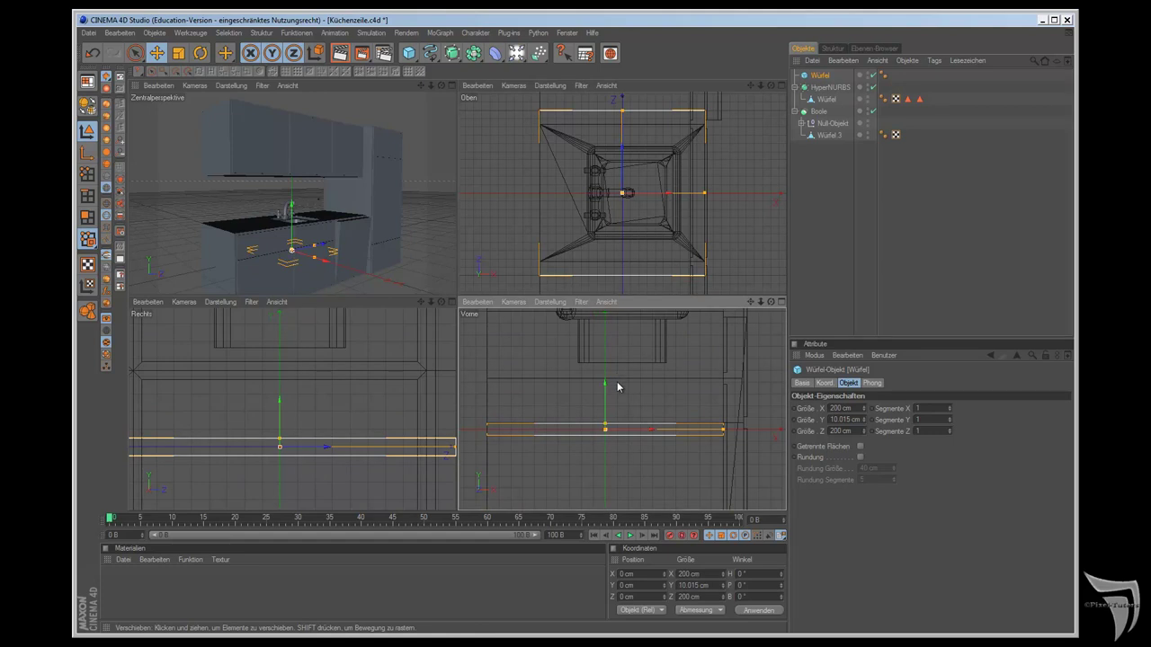
pyautogui.doubleClick(845, 420)
pyautogui.write('10')
pyautogui.press('Return')
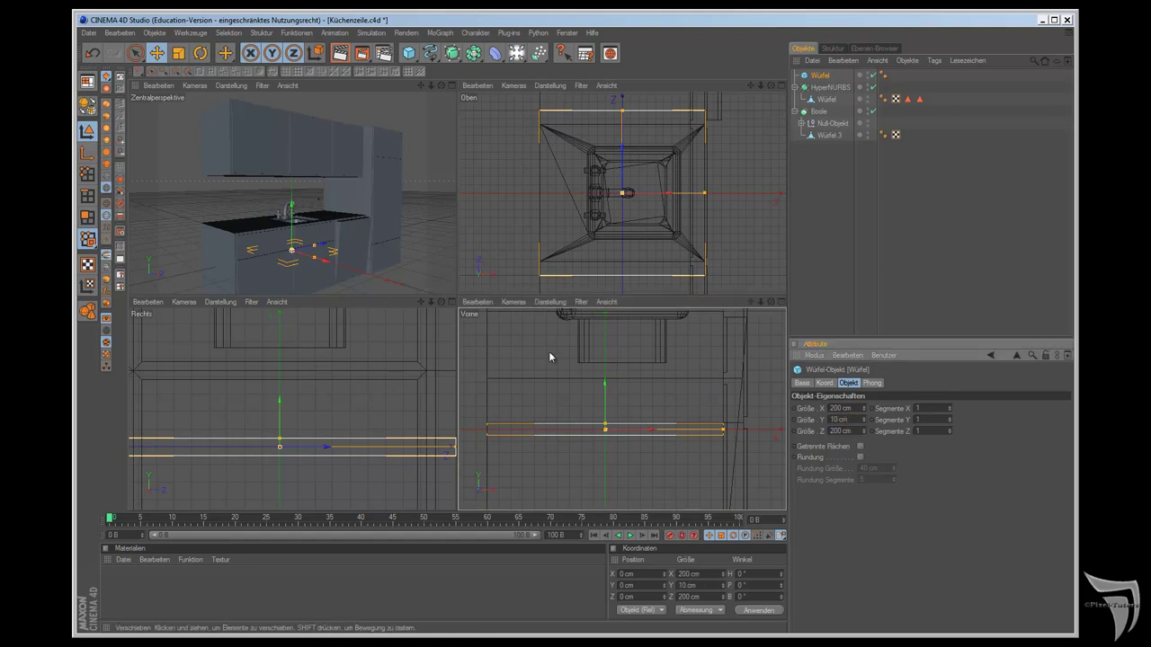
# Step: Resize the slab to about 105 × 109 cm and 5 cm thick, shifted right and slightly raised
pyautogui.moveTo(722, 430); pyautogui.dragTo(667, 430)
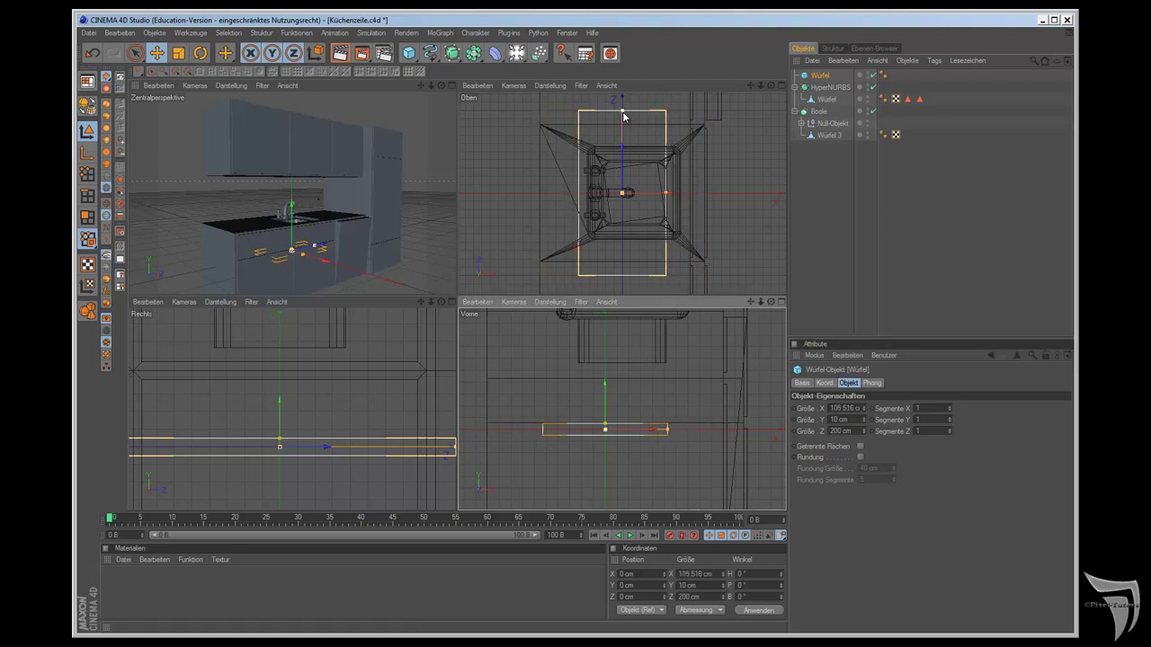
pyautogui.moveTo(625, 115); pyautogui.dragTo(647, 294)
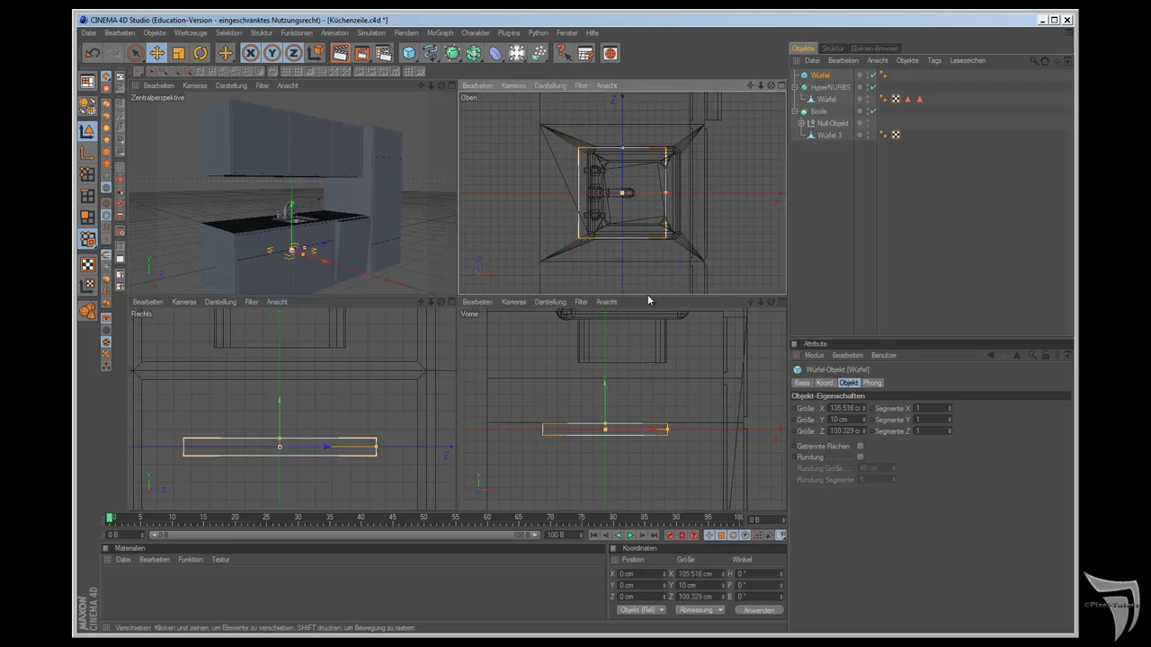
pyautogui.moveTo(647, 440); pyautogui.dragTo(648, 355)
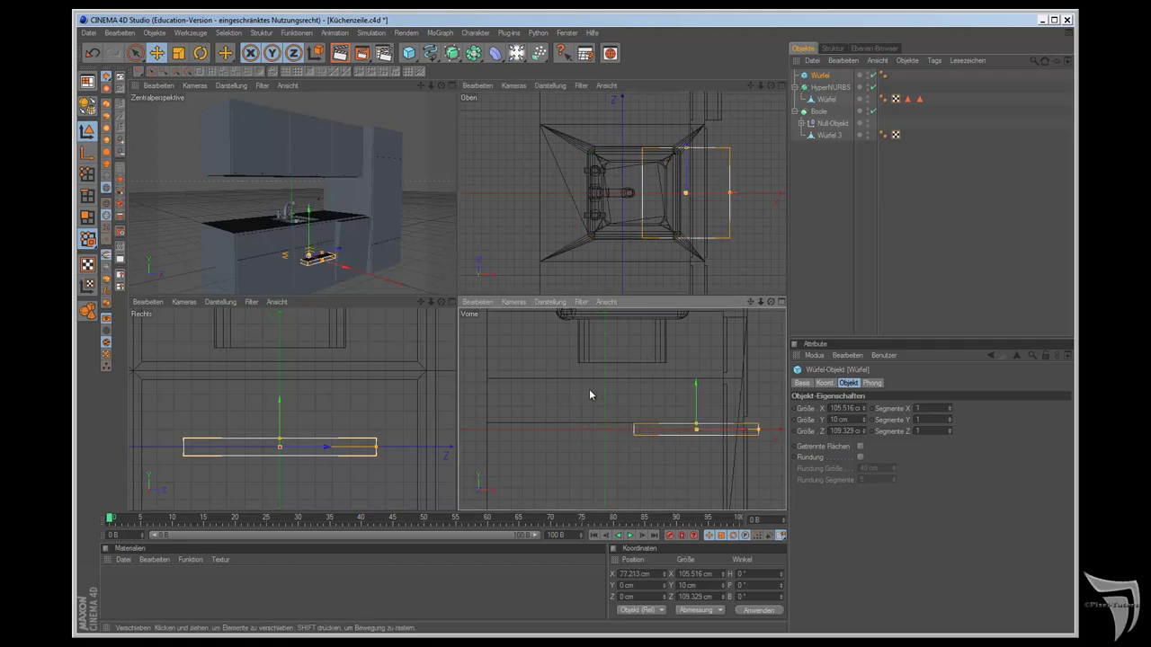
pyautogui.scroll(3, 394, 174)
pyautogui.scroll(3, 422, 116)
pyautogui.moveTo(423, 87); pyautogui.dragTo(420, 151)
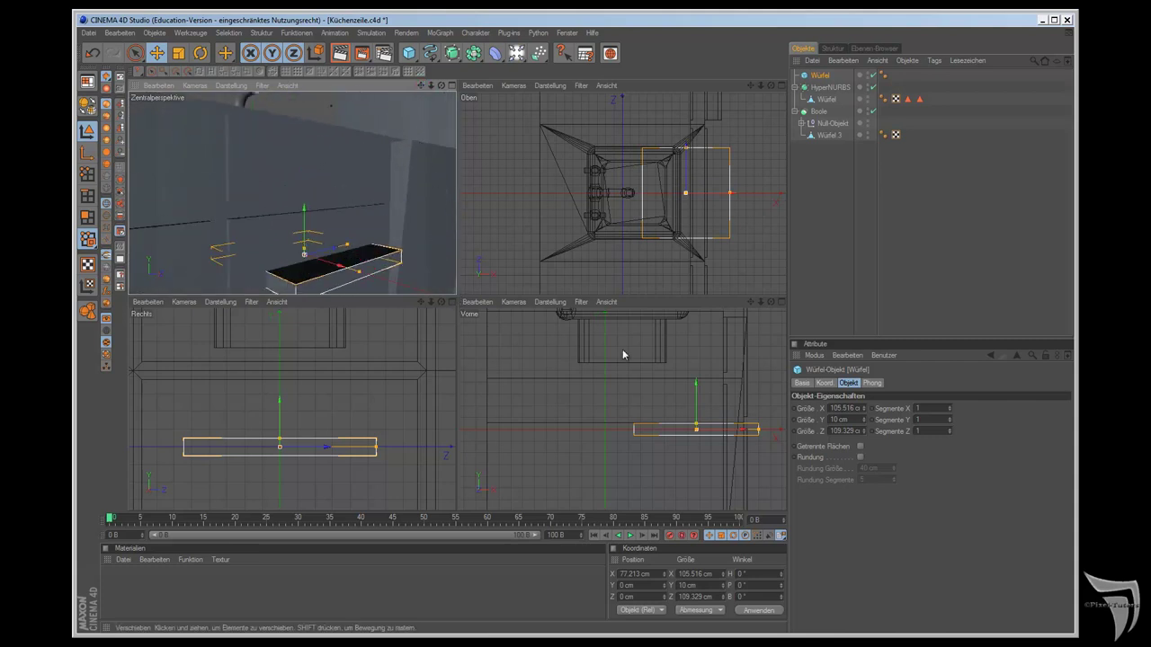
pyautogui.moveTo(701, 386); pyautogui.dragTo(647, 360)
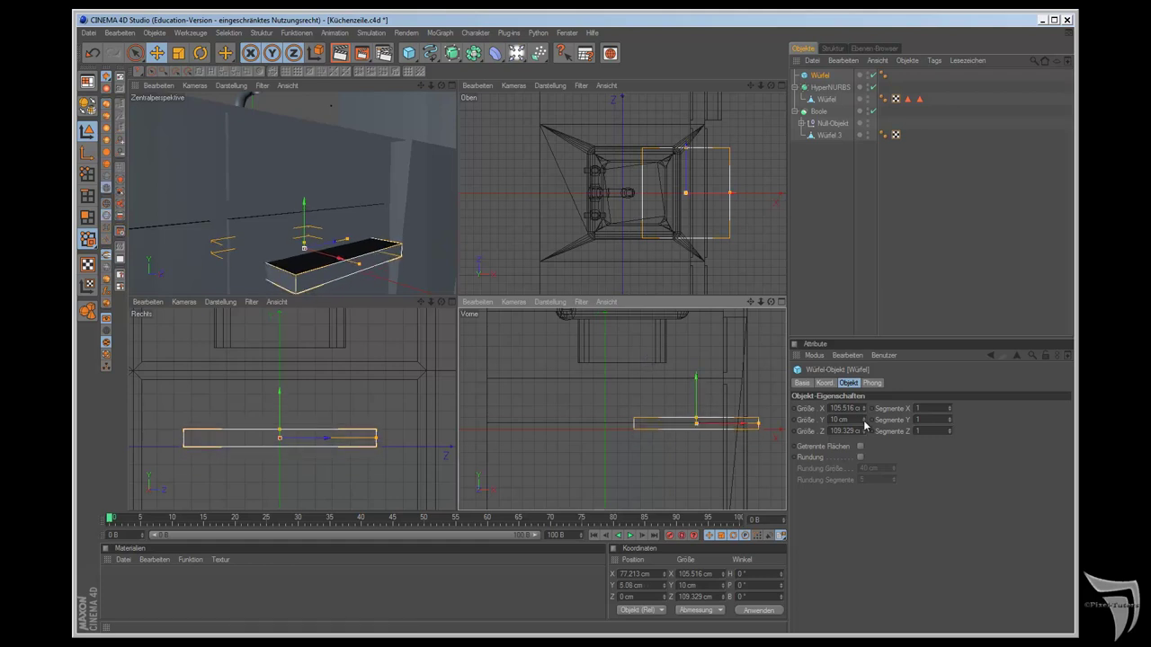
pyautogui.moveTo(864, 423); pyautogui.dragTo(863, 426)
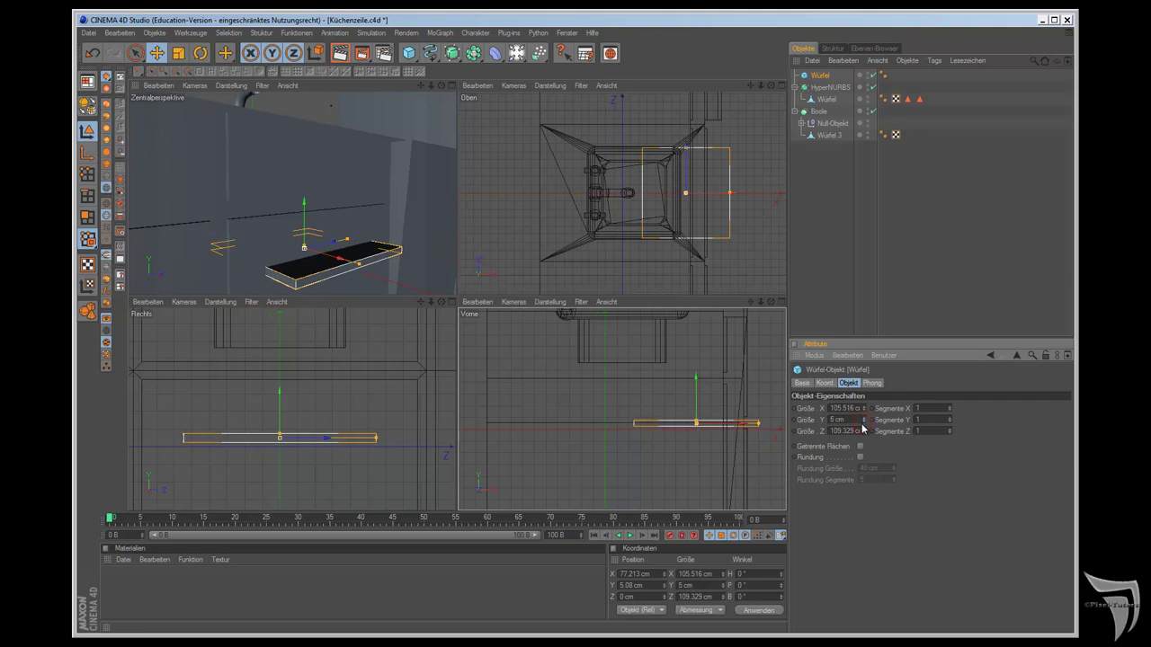
# Step: Set the board's thickness to 6 cm and its depth to 70 cm
pyautogui.click(864, 421)
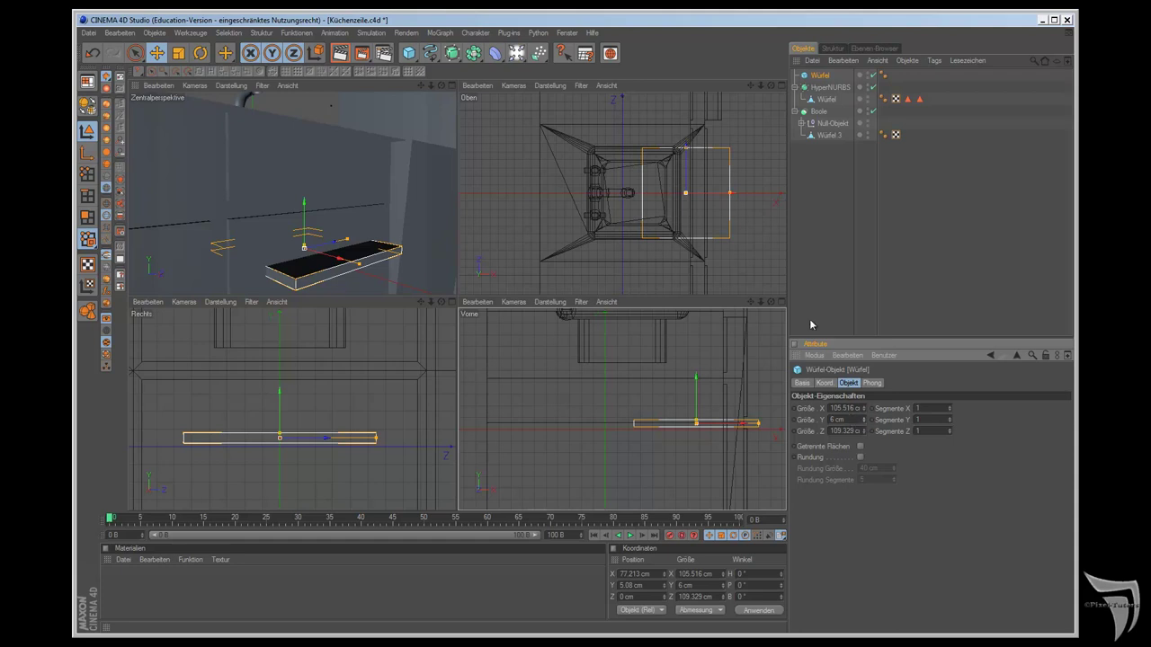
pyautogui.moveTo(686, 151); pyautogui.dragTo(648, 294)
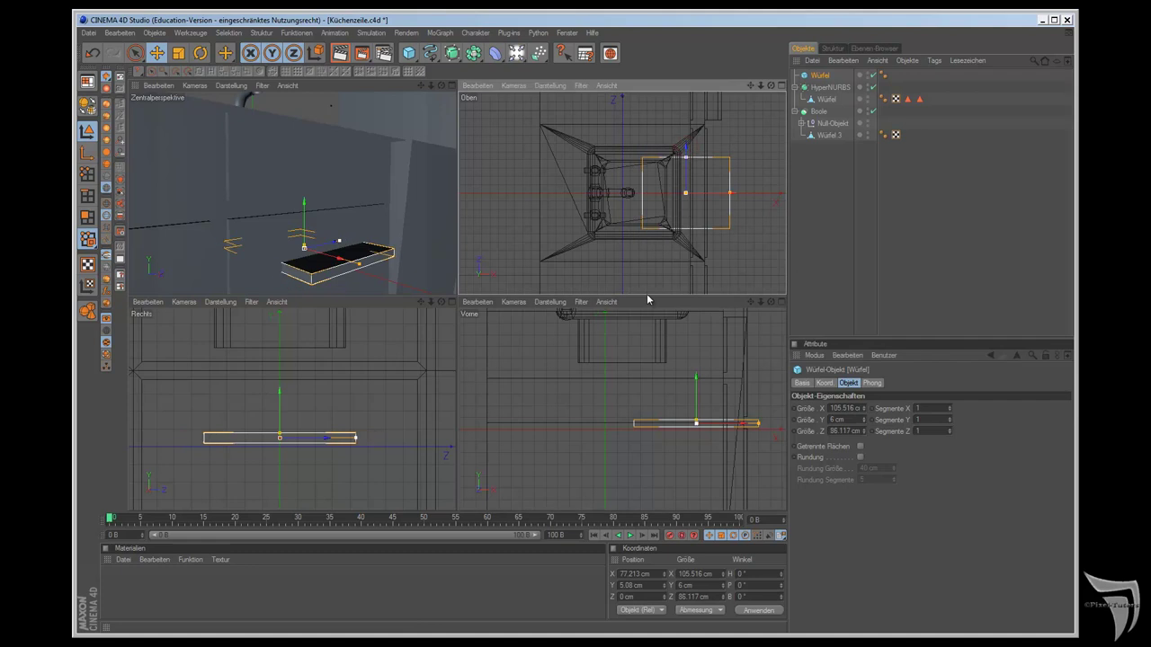
pyautogui.moveTo(441, 85); pyautogui.dragTo(458, 296)
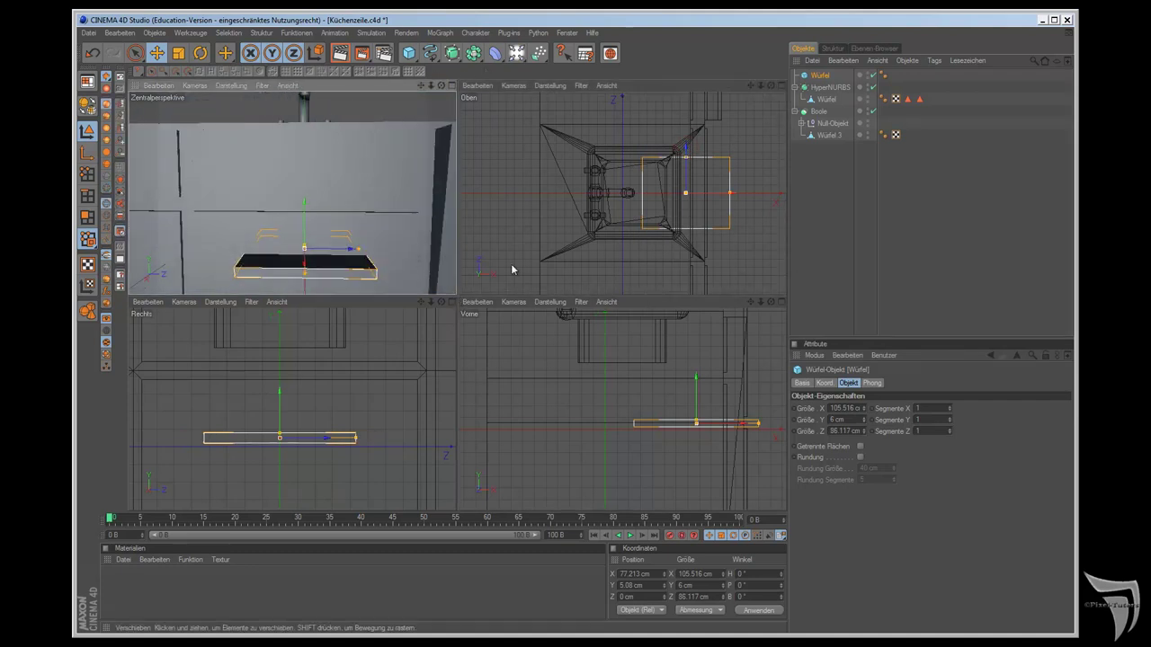
pyautogui.moveTo(686, 157); pyautogui.dragTo(647, 298)
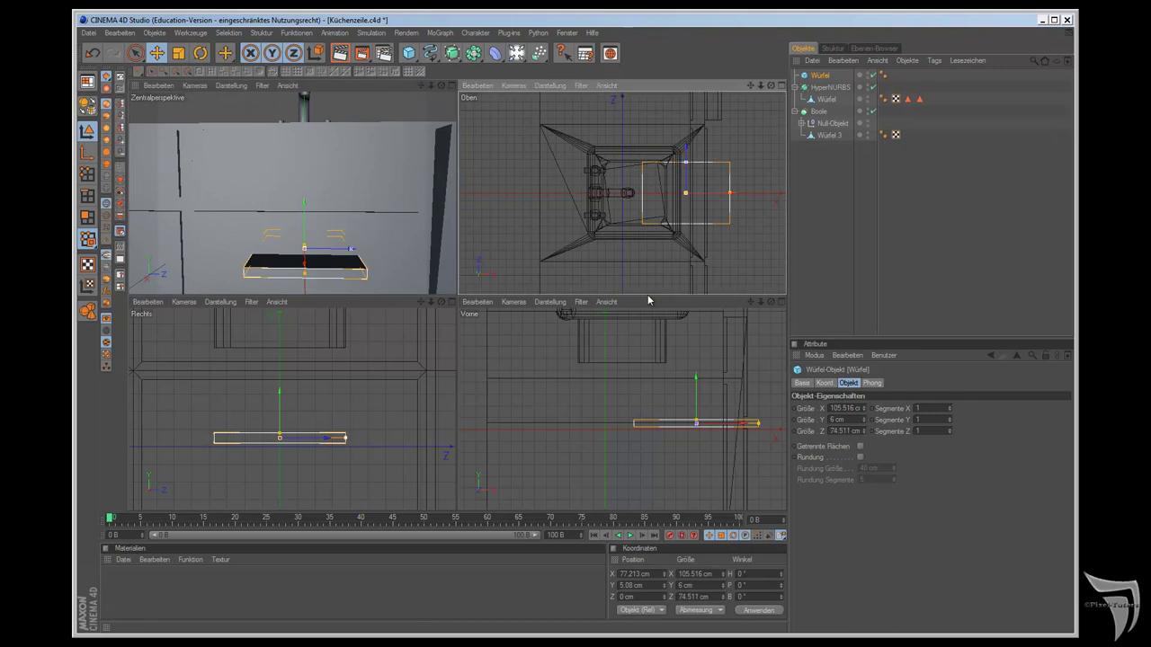
pyautogui.moveTo(441, 85); pyautogui.dragTo(457, 299)
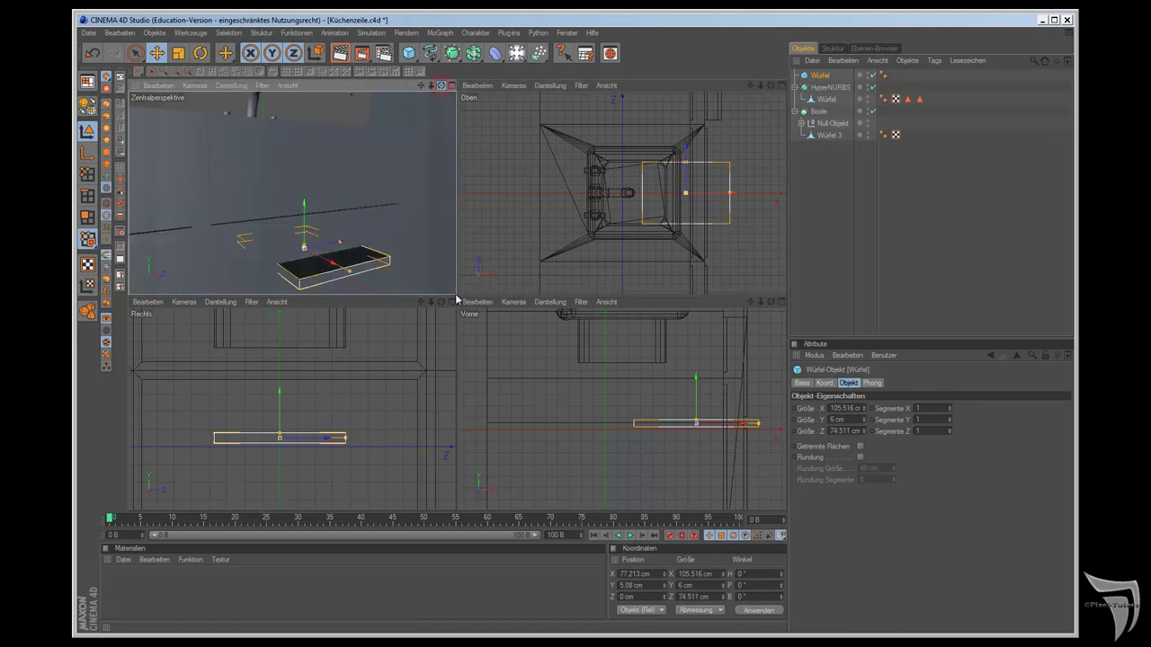
pyautogui.click(830, 430)
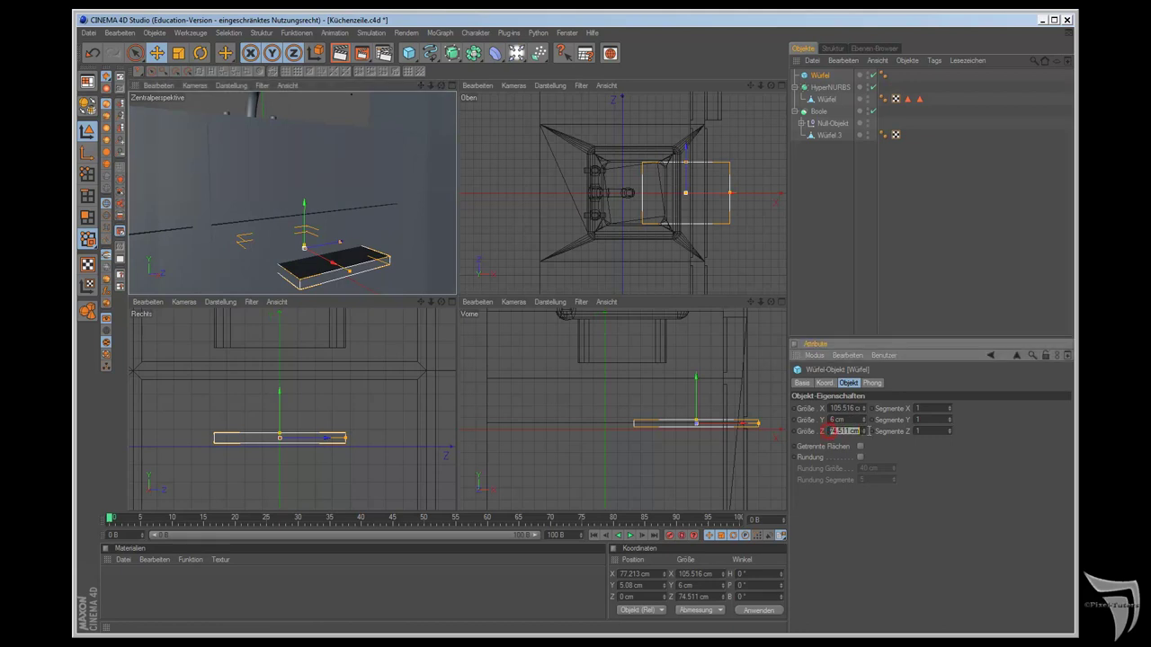
pyautogui.write('70')
pyautogui.press('Return')
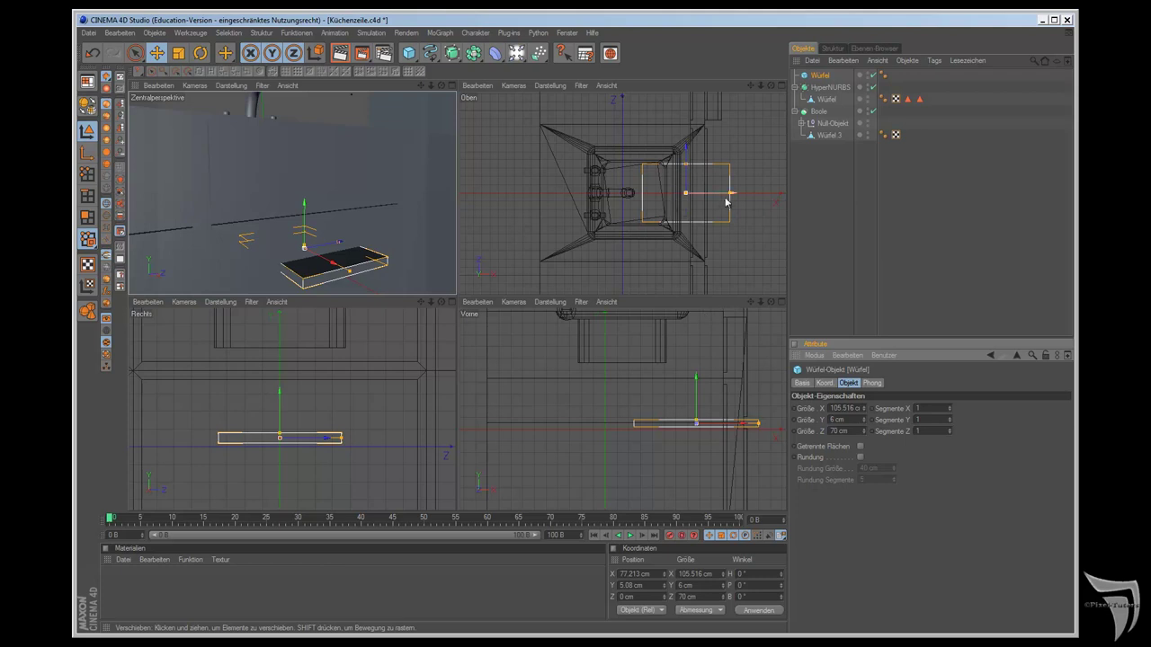
# Step: Narrow the board to 46.761 cm wide, move it to X 91.098 cm, and convert it to polygons
pyautogui.moveTo(731, 193)
pyautogui.mouseDown()
pyautogui.moveTo(705, 192)
pyautogui.moveTo(738, 192)
pyautogui.mouseUp()
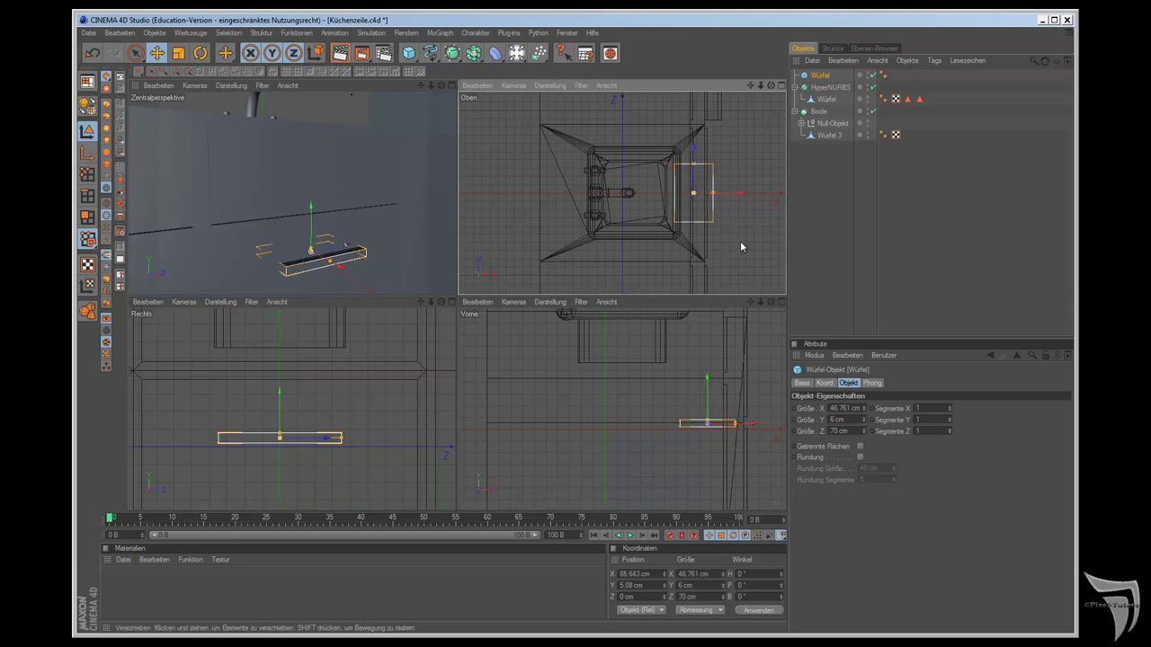
pyautogui.moveTo(737, 194); pyautogui.dragTo(741, 196)
pyautogui.scroll(5, 746, 214)
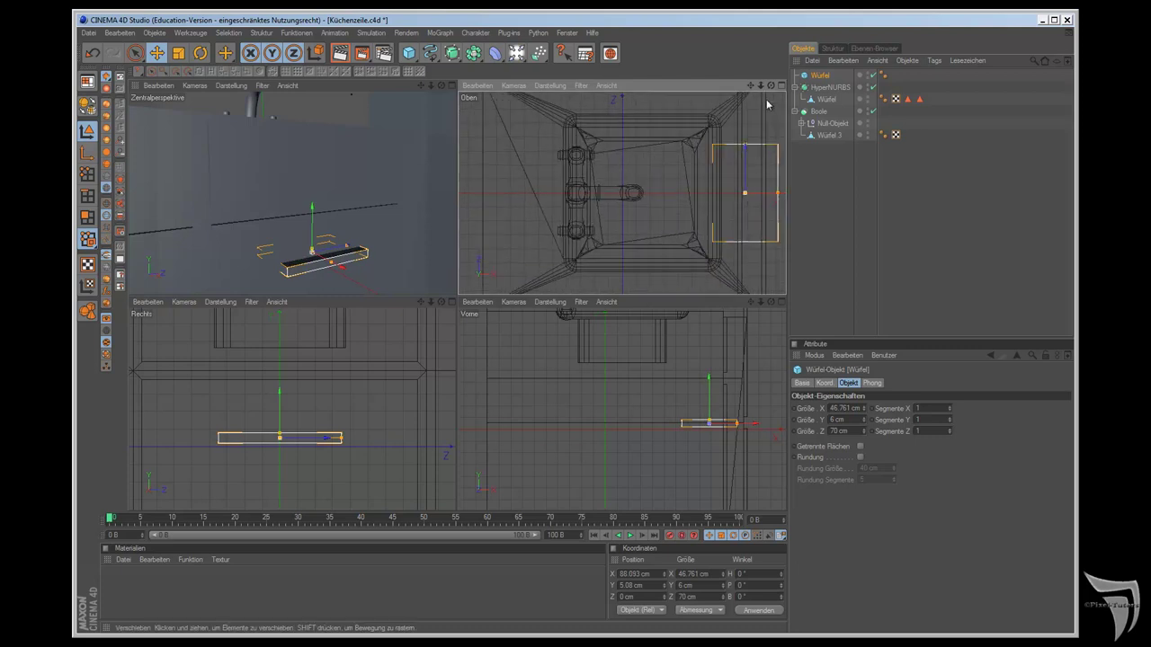
pyautogui.moveTo(747, 91); pyautogui.dragTo(646, 293)
pyautogui.moveTo(440, 85)
pyautogui.mouseDown()
pyautogui.moveTo(457, 297)
pyautogui.moveTo(503, 305)
pyautogui.mouseUp()
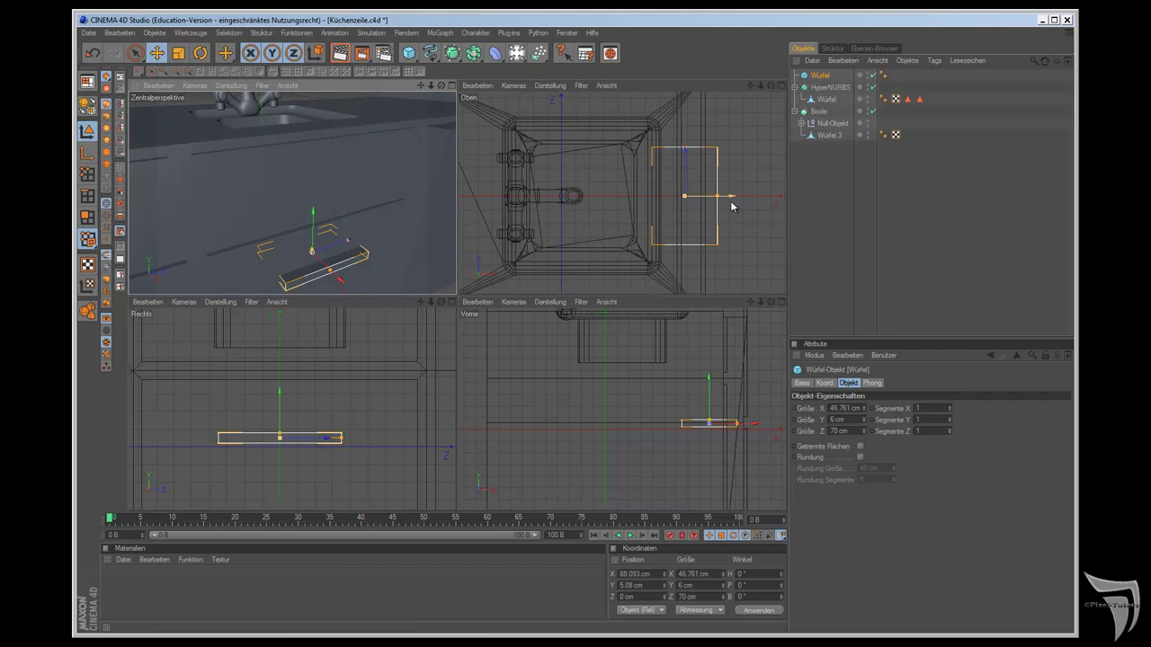
pyautogui.moveTo(719, 196); pyautogui.dragTo(730, 200)
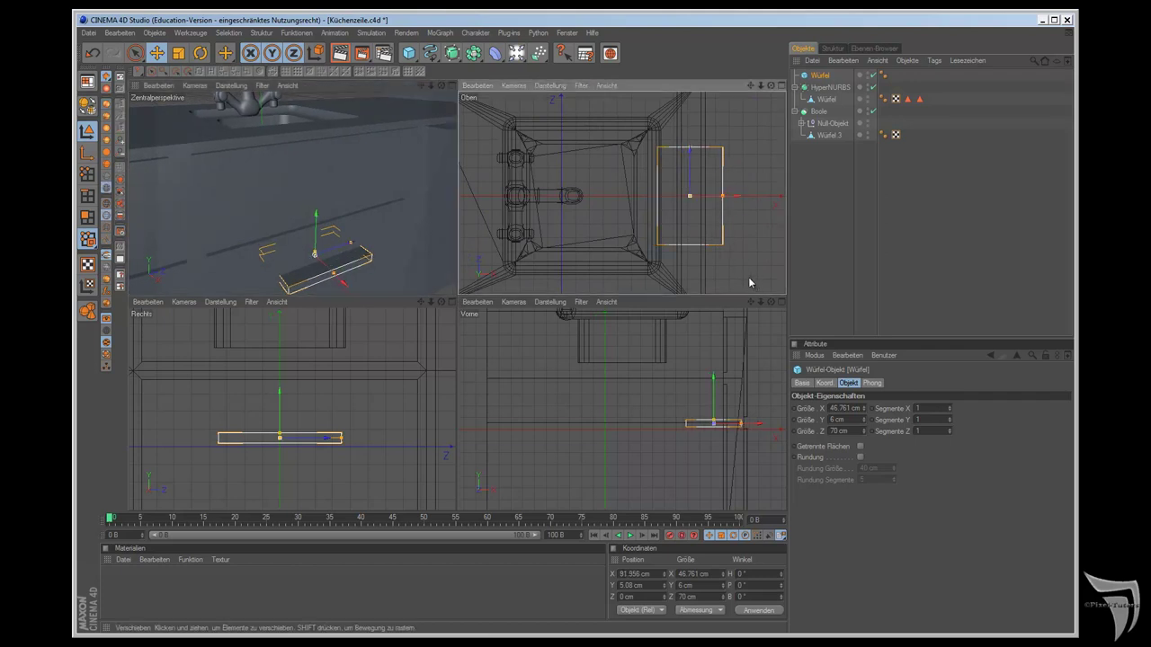
pyautogui.moveTo(725, 196); pyautogui.dragTo(646, 293)
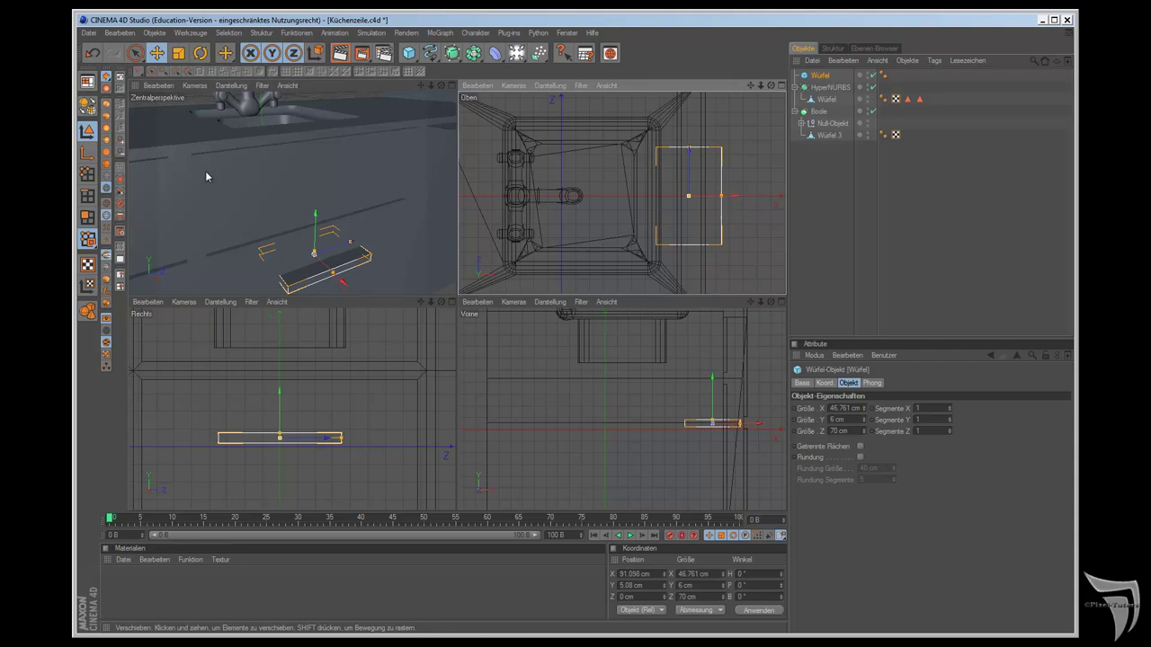
pyautogui.click(87, 105)
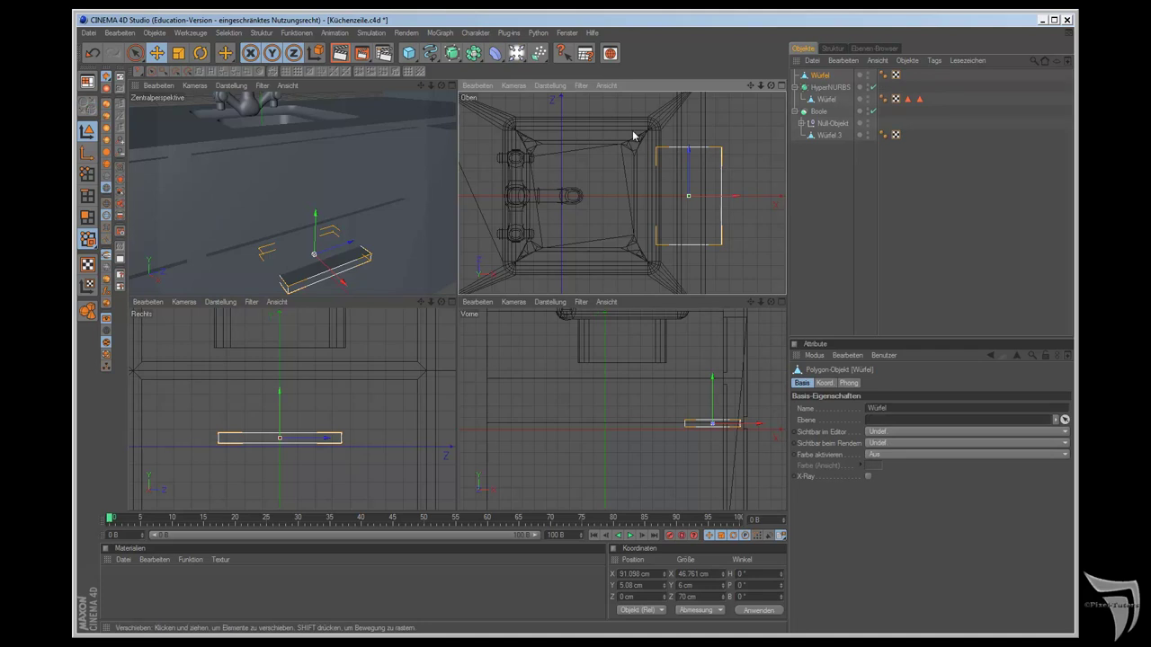
# Step: Select the board's top face with Live Selection in Polygon mode
pyautogui.moveTo(135, 53); pyautogui.dragTo(153, 70)
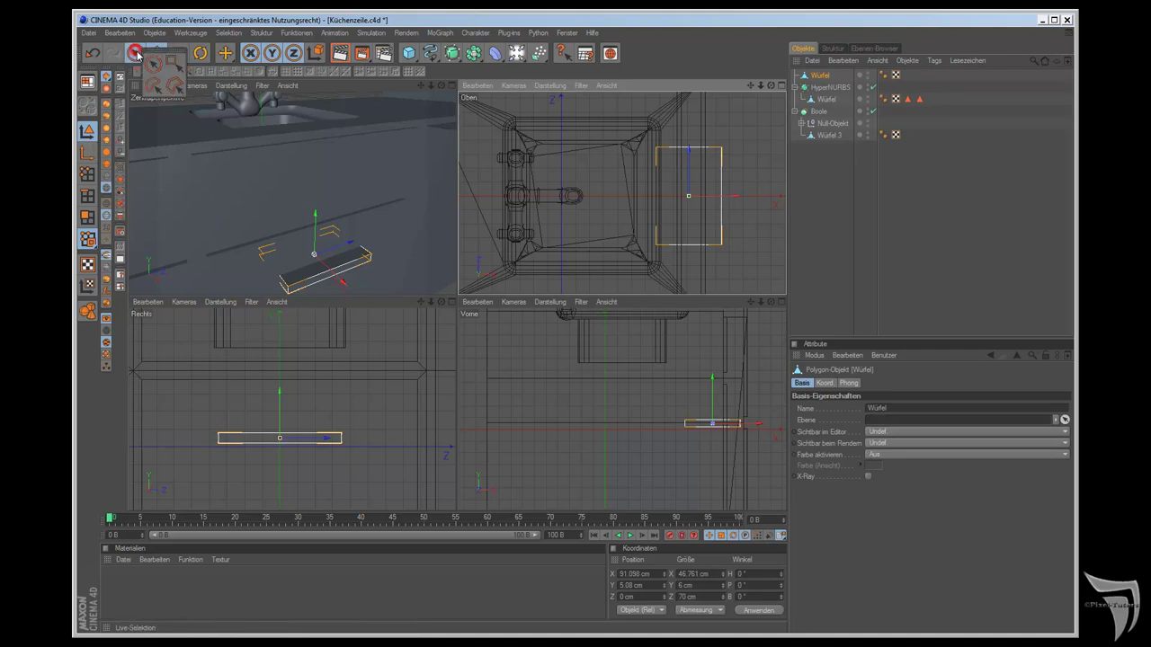
pyautogui.click(153, 71)
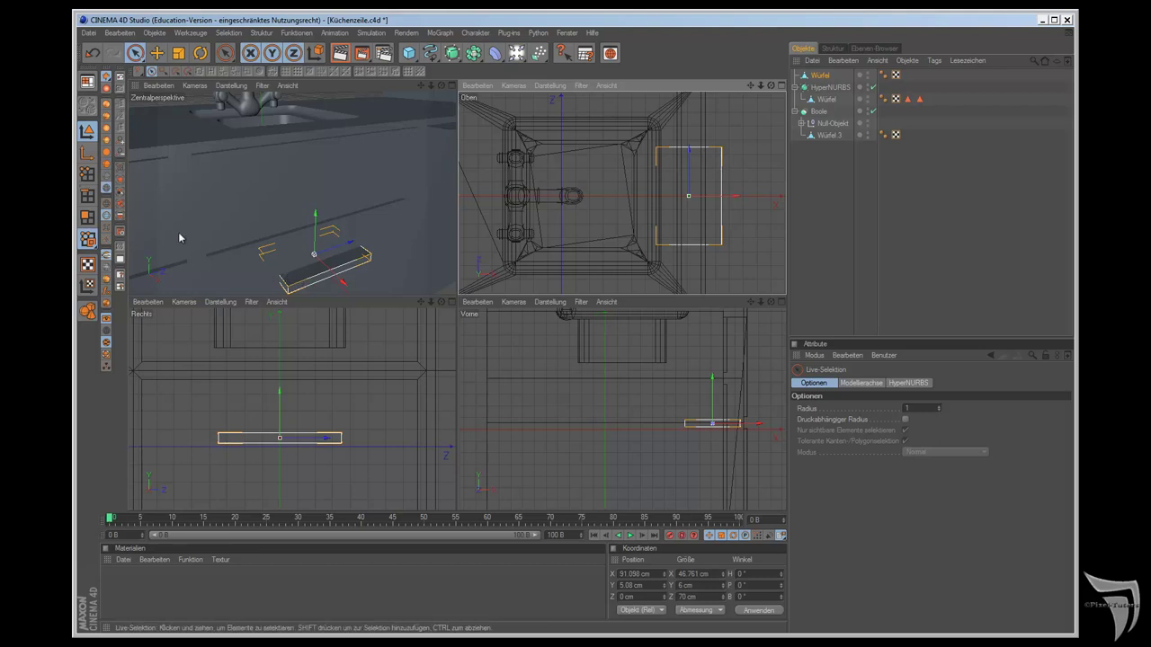
pyautogui.click(90, 217)
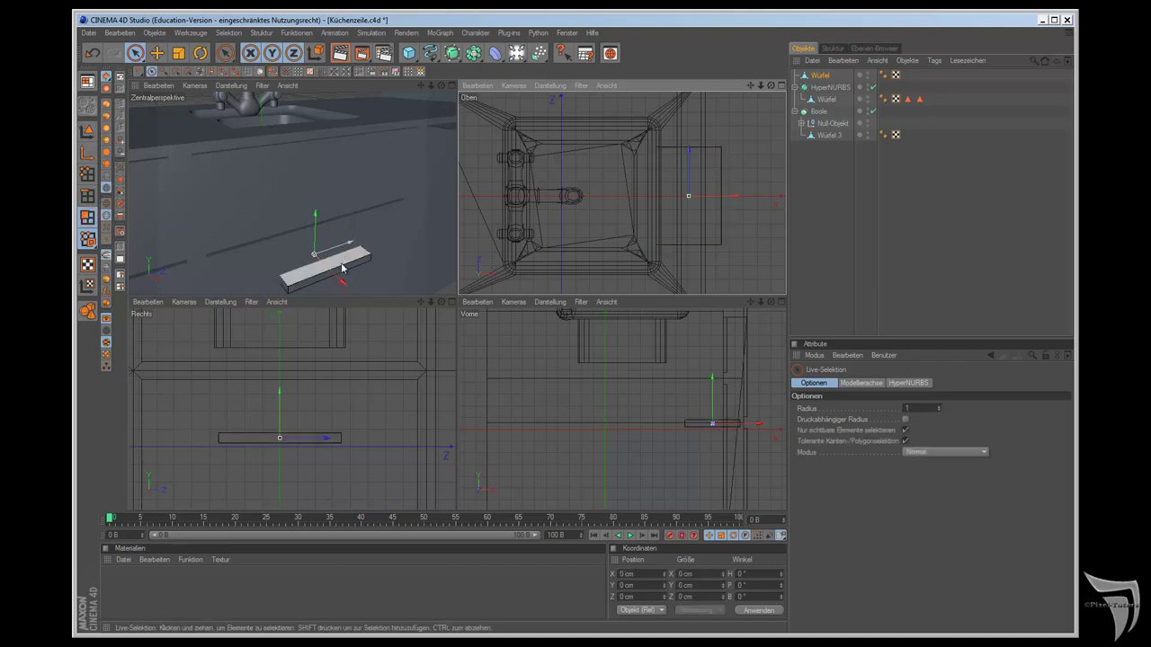
pyautogui.click(314, 274)
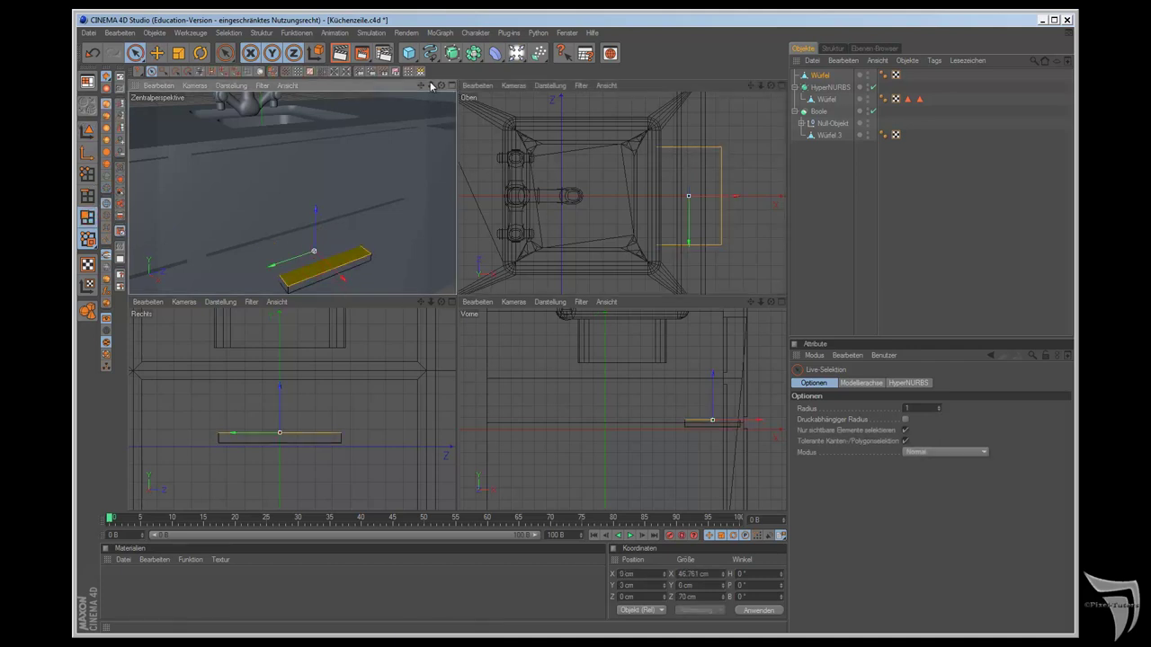
pyautogui.keyDown('alt'); pyautogui.moveTo(267, 110); pyautogui.dragTo(342, 206); pyautogui.keyUp('alt')
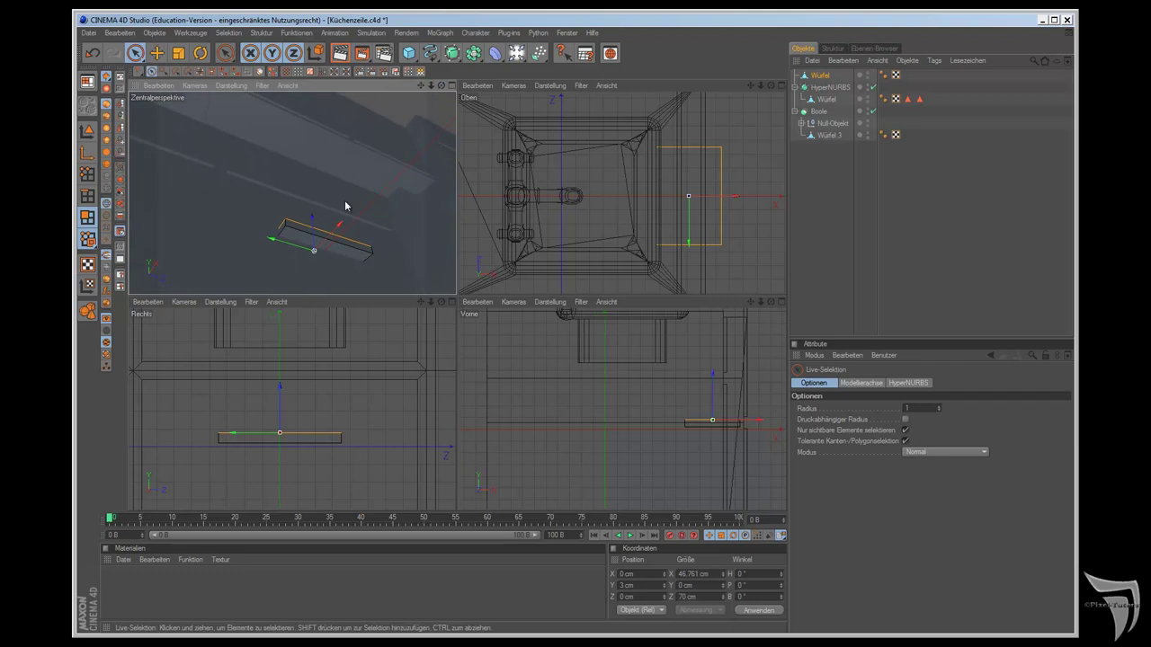
pyautogui.click(310, 247)
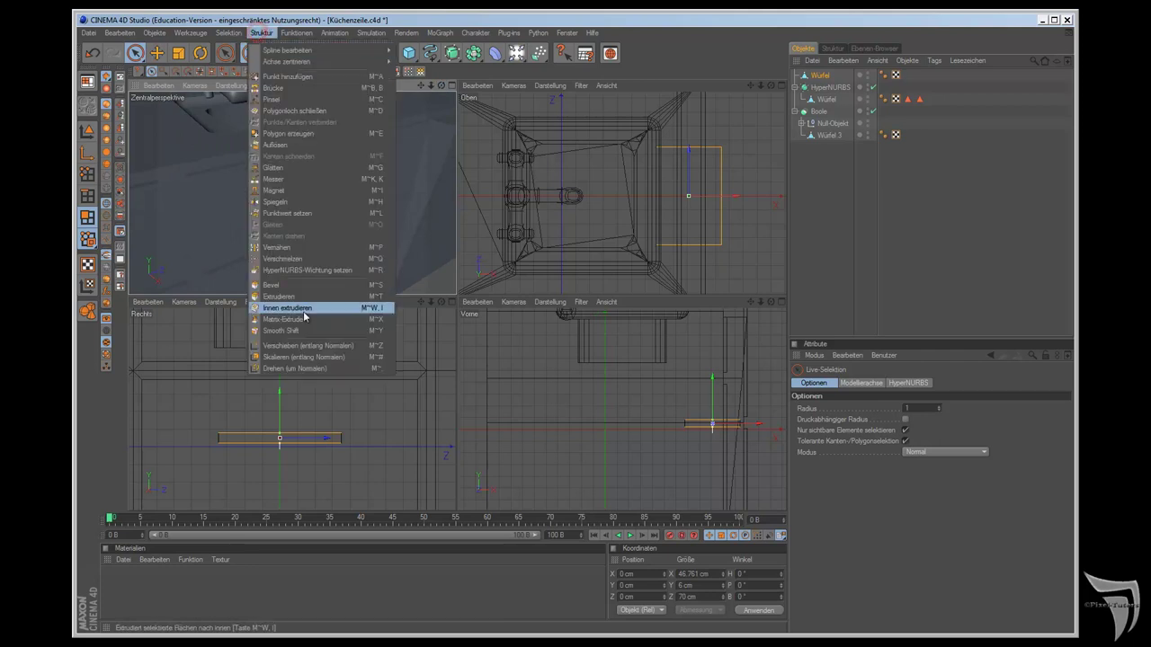
# Step: Inner-extrude the top face with a 2 cm offset, leaving a 42.761 × 66 cm inner face
pyautogui.click(297, 307)
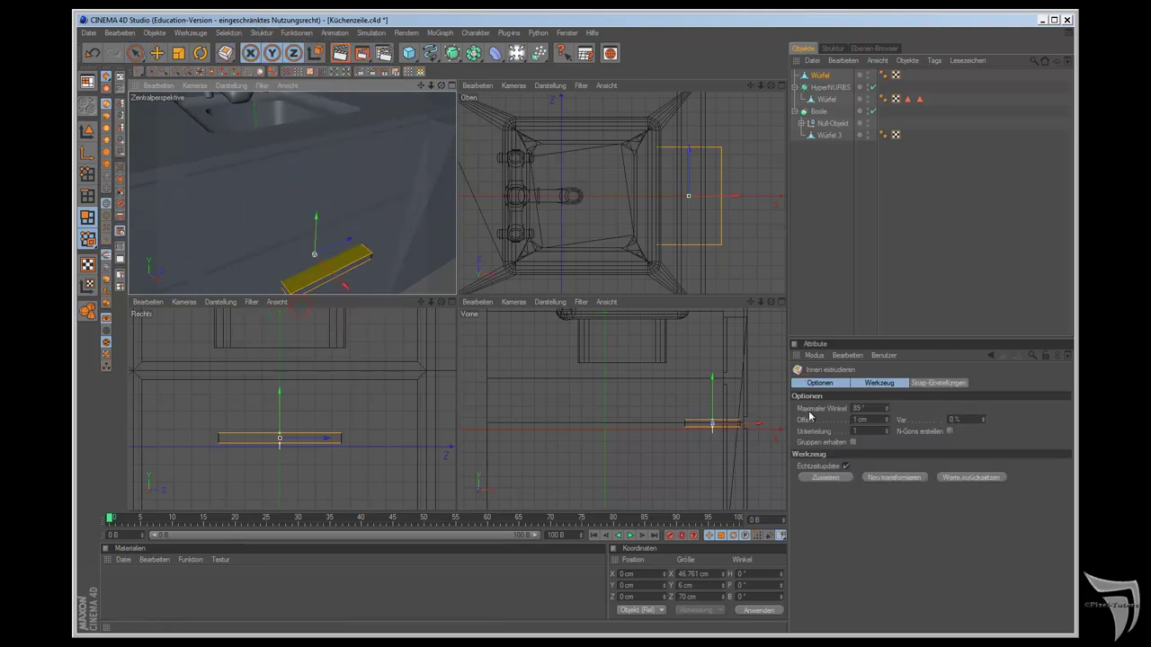
pyautogui.click(836, 478)
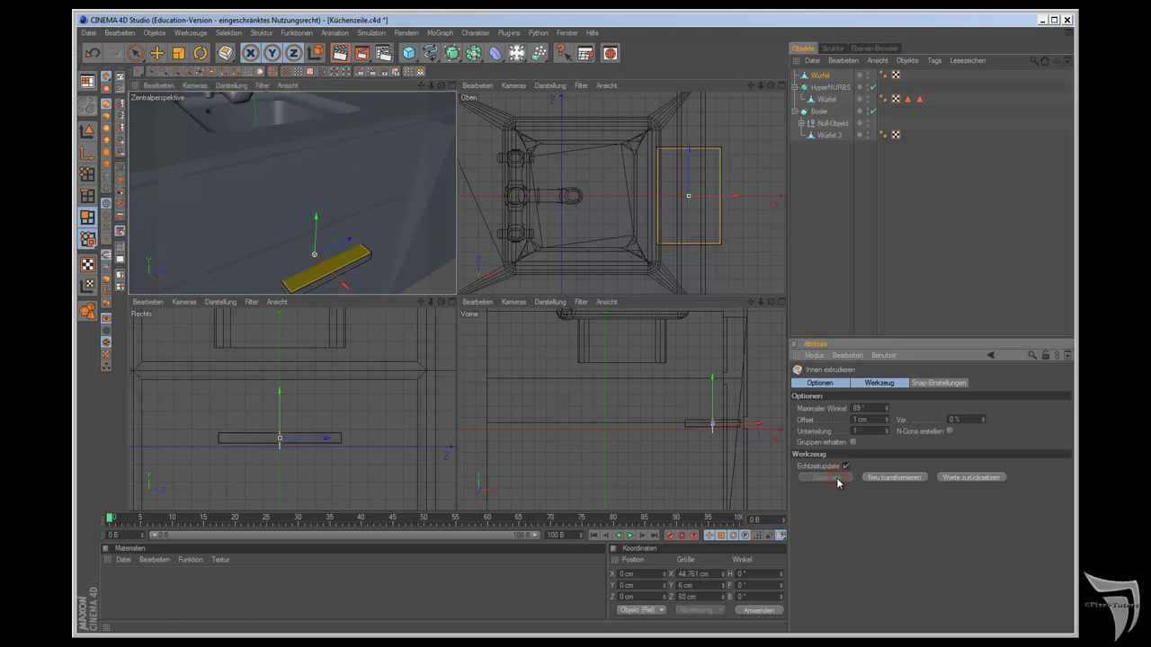
pyautogui.scroll(3, 405, 270)
pyautogui.click(419, 86)
pyautogui.moveTo(456, 299); pyautogui.dragTo(427, 115)
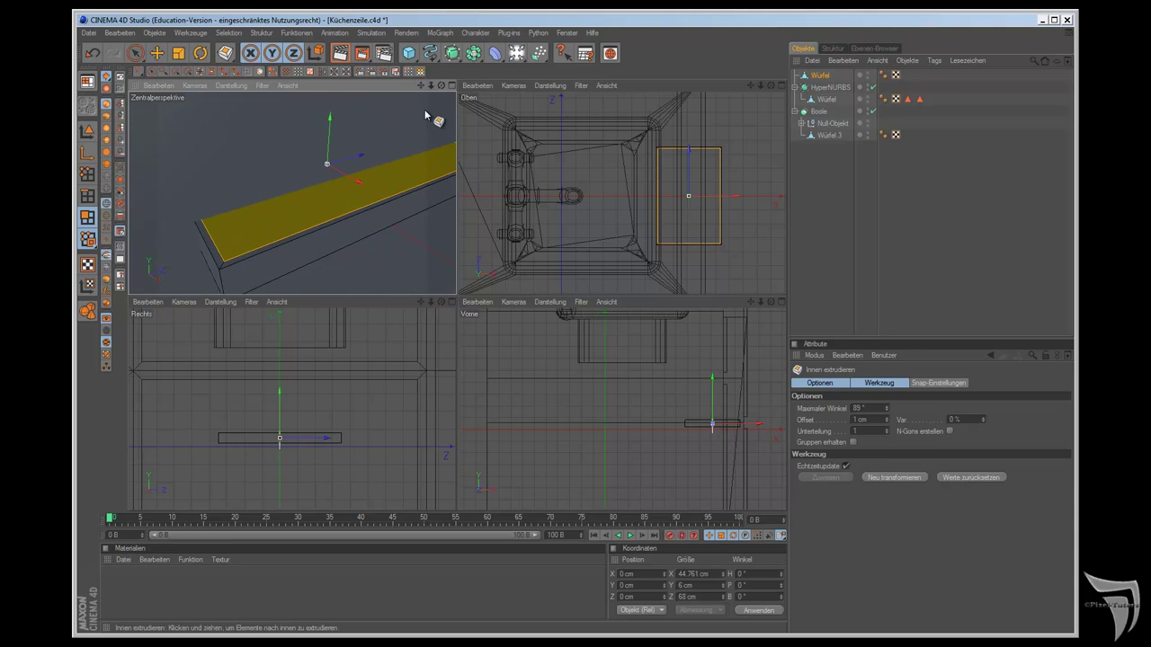
pyautogui.click(886, 419)
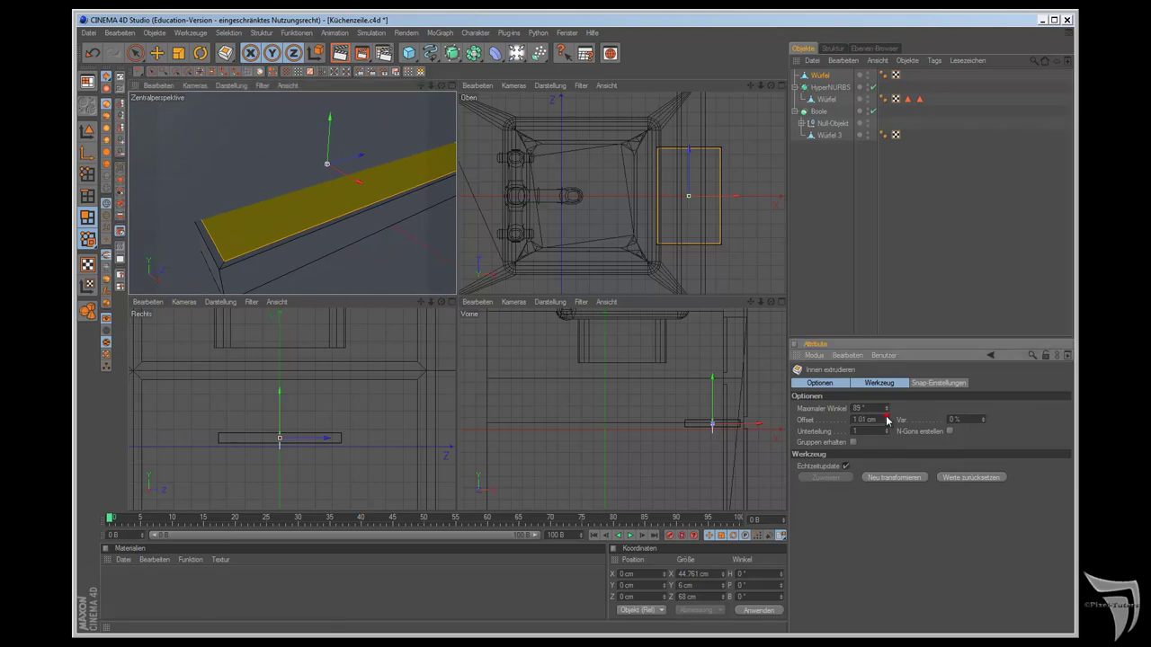
pyautogui.moveTo(886, 419); pyautogui.dragTo(837, 425)
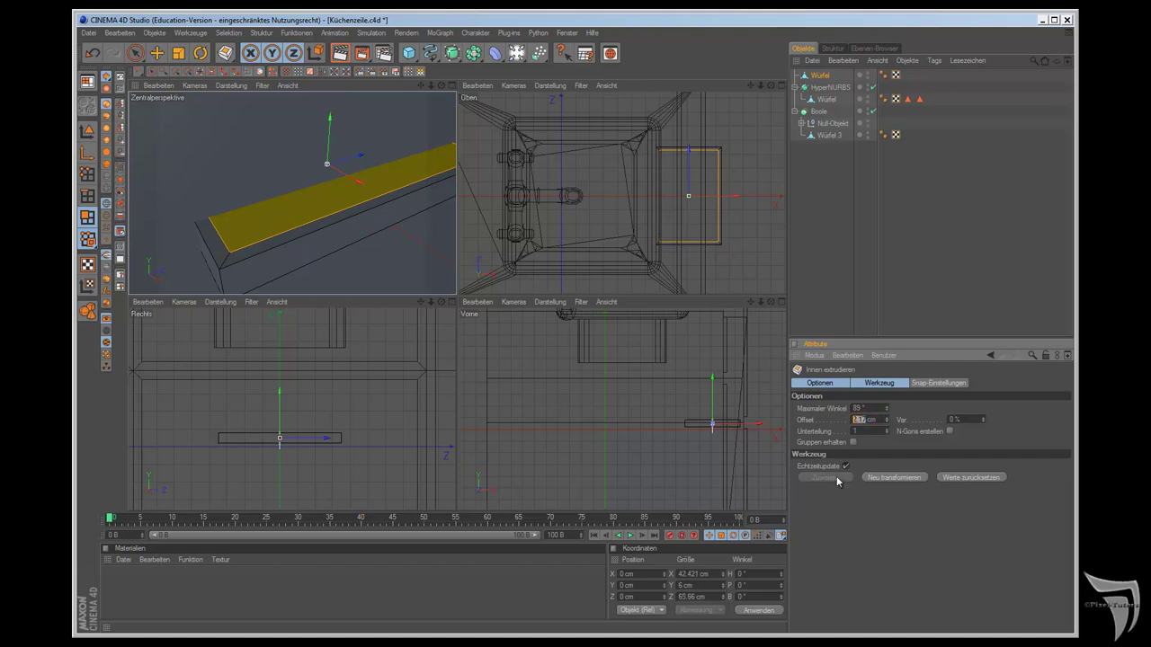
pyautogui.write('2')
pyautogui.press('Return')
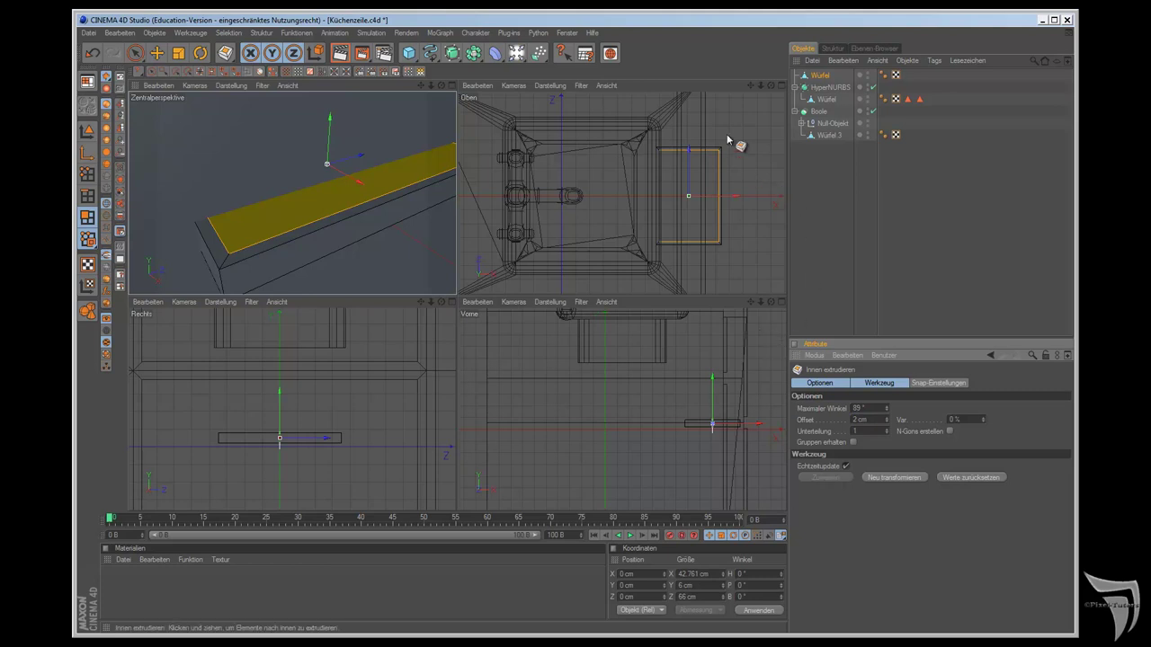
pyautogui.moveTo(441, 85); pyautogui.dragTo(455, 299)
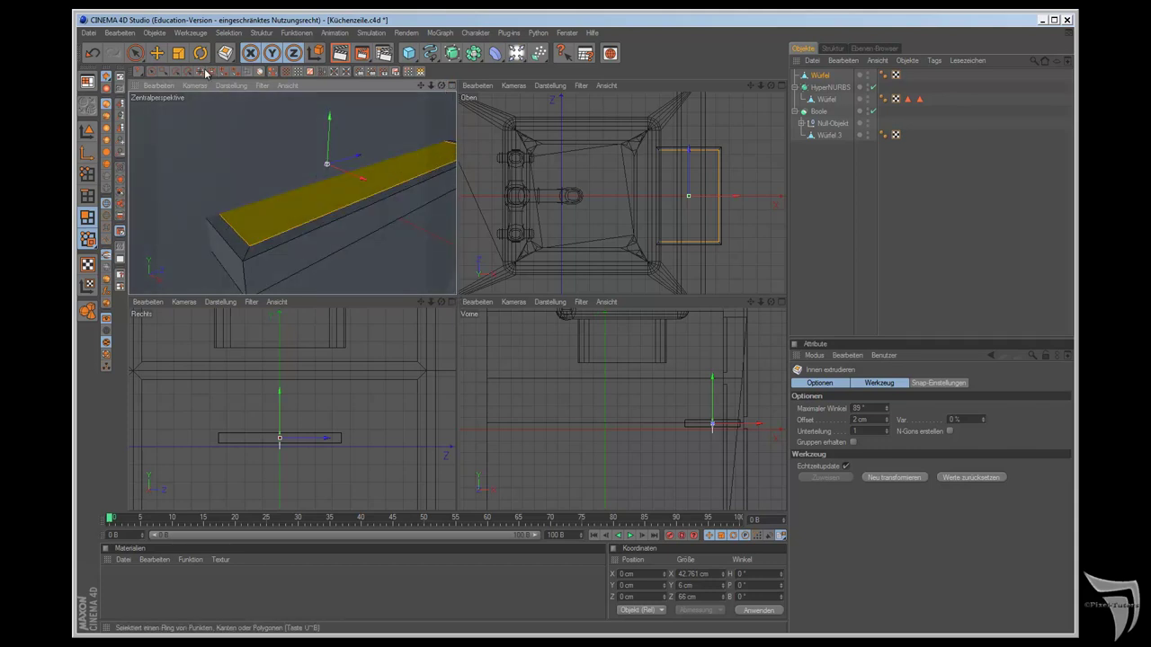
pyautogui.click(225, 53)
# Step: Extrude the selected inset top face inward with a -1 cm offset
pyautogui.click(261, 32)
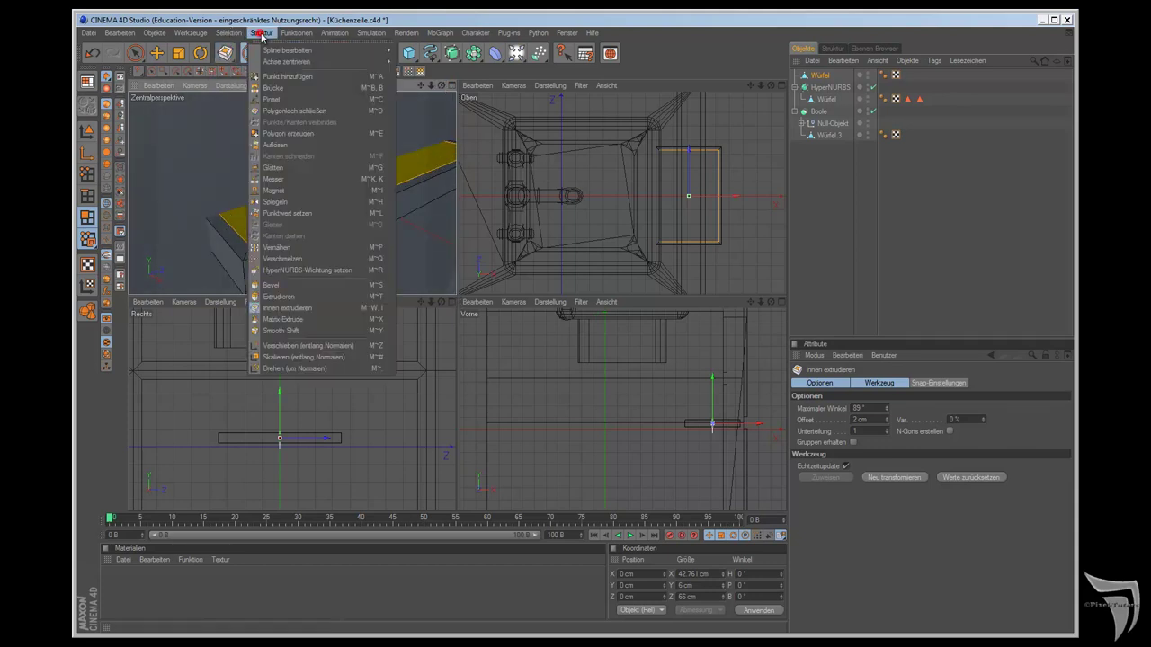
pyautogui.click(296, 297)
pyautogui.doubleClick(860, 419)
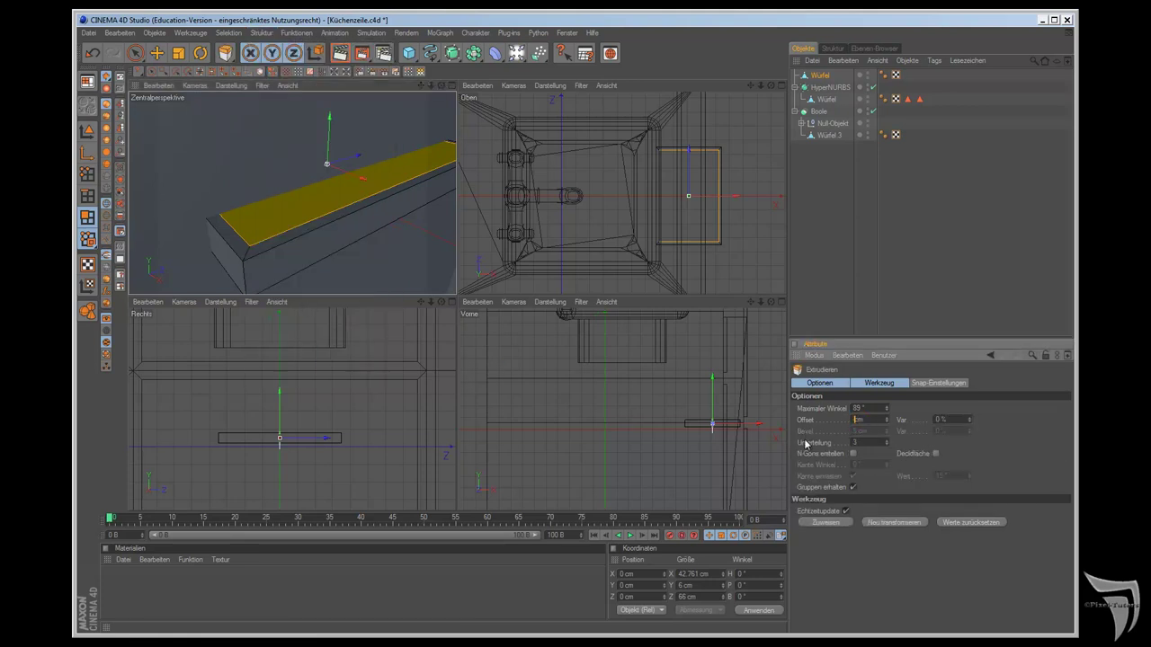
pyautogui.press('Return')
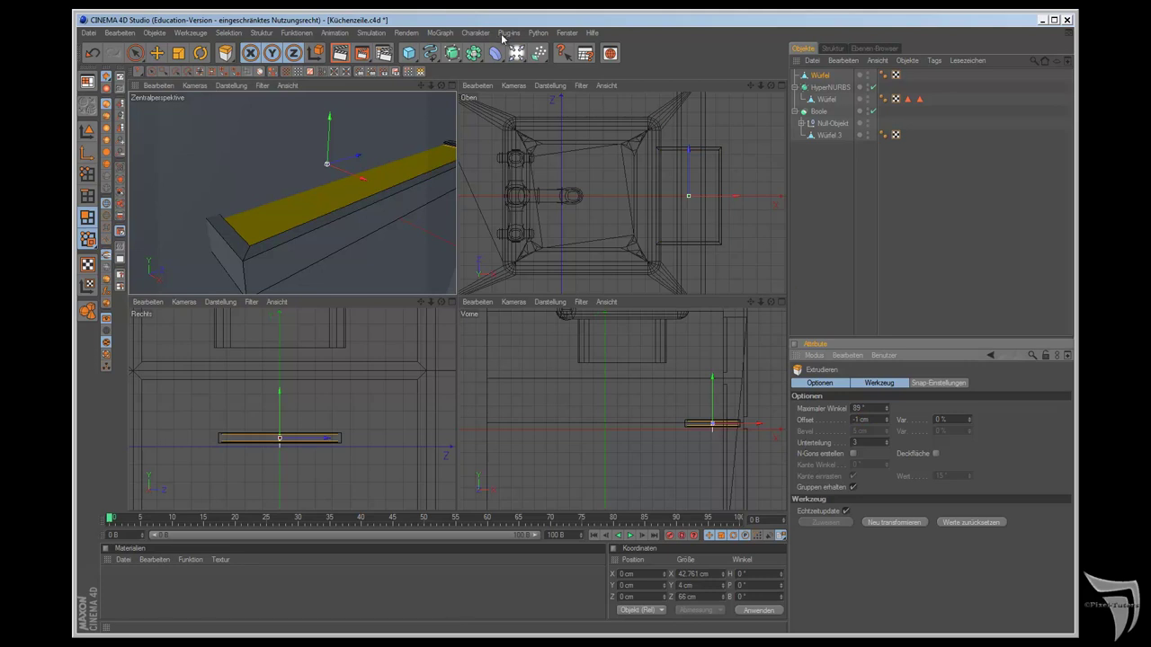
# Step: Fine-tune the recess depth to about -1.28 cm with 0 subdivisions
pyautogui.moveTo(446, 86); pyautogui.dragTo(459, 299)
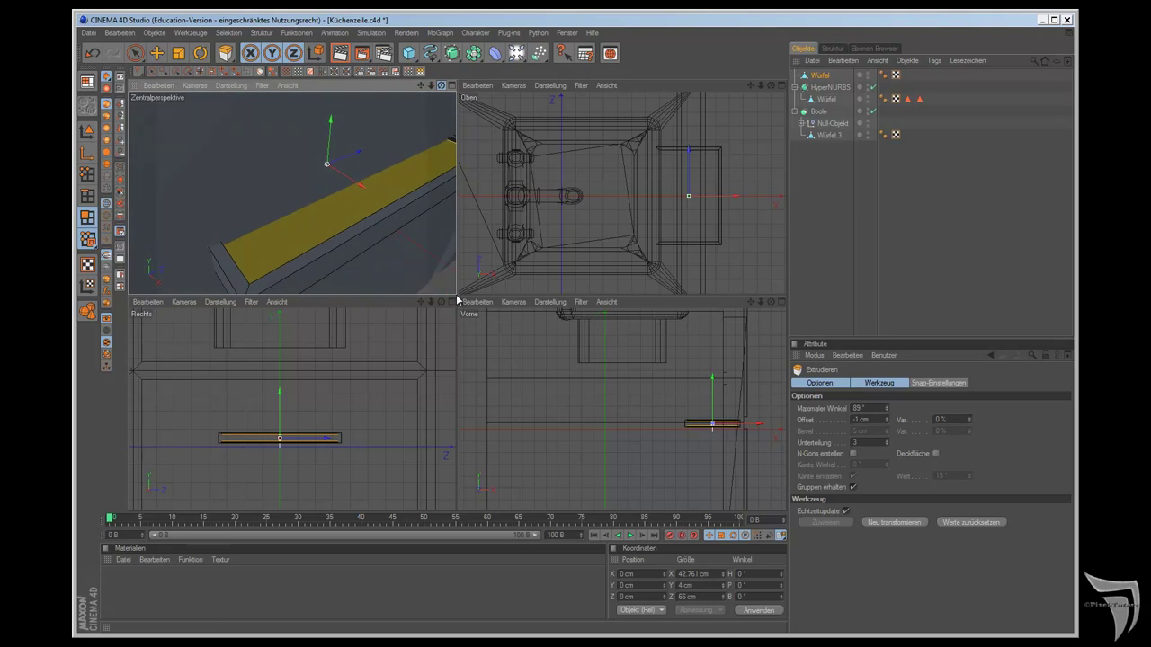
pyautogui.moveTo(458, 299); pyautogui.dragTo(458, 297)
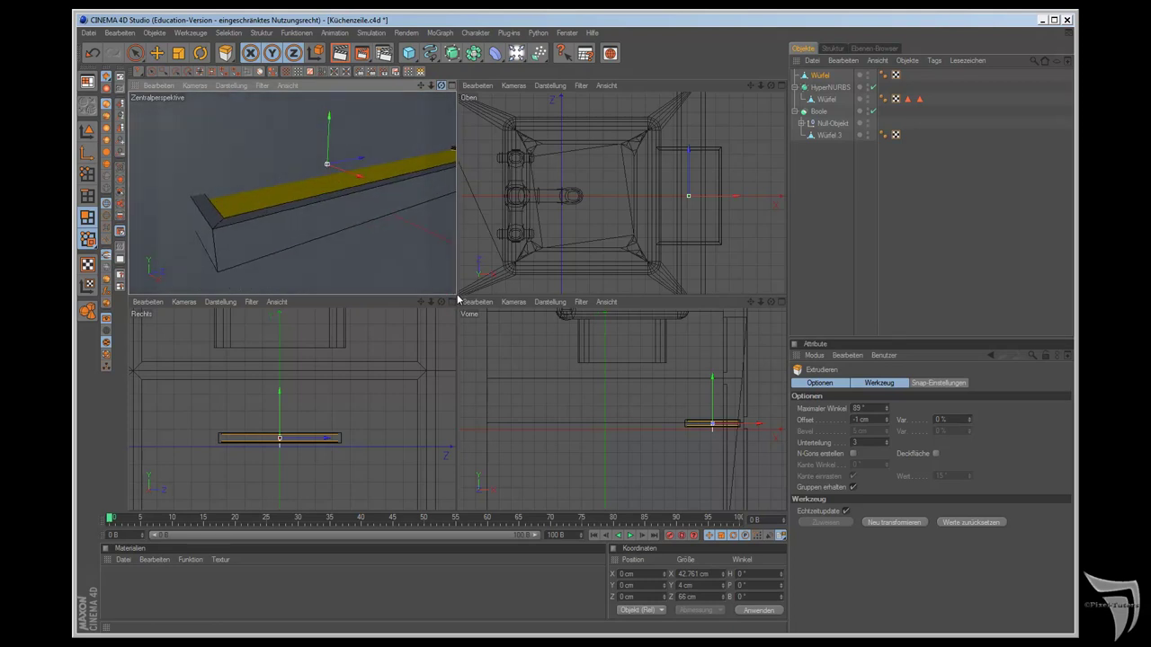
pyautogui.scroll(2, 647, 336)
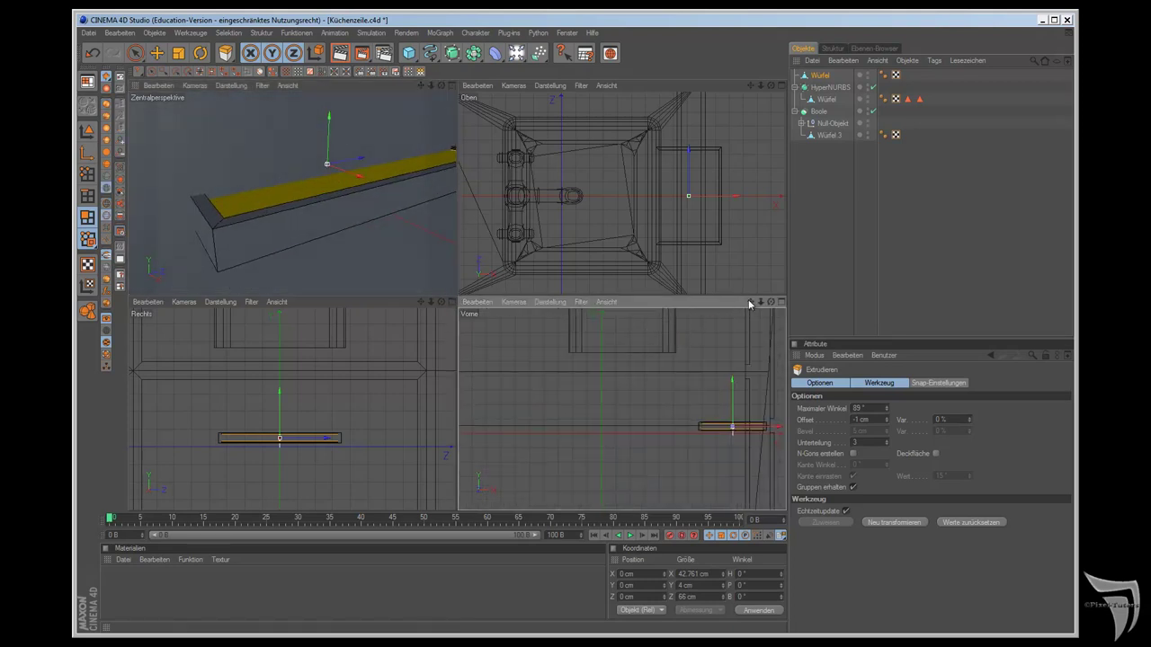
pyautogui.scroll(2, 742, 362)
pyautogui.scroll(1, 731, 381)
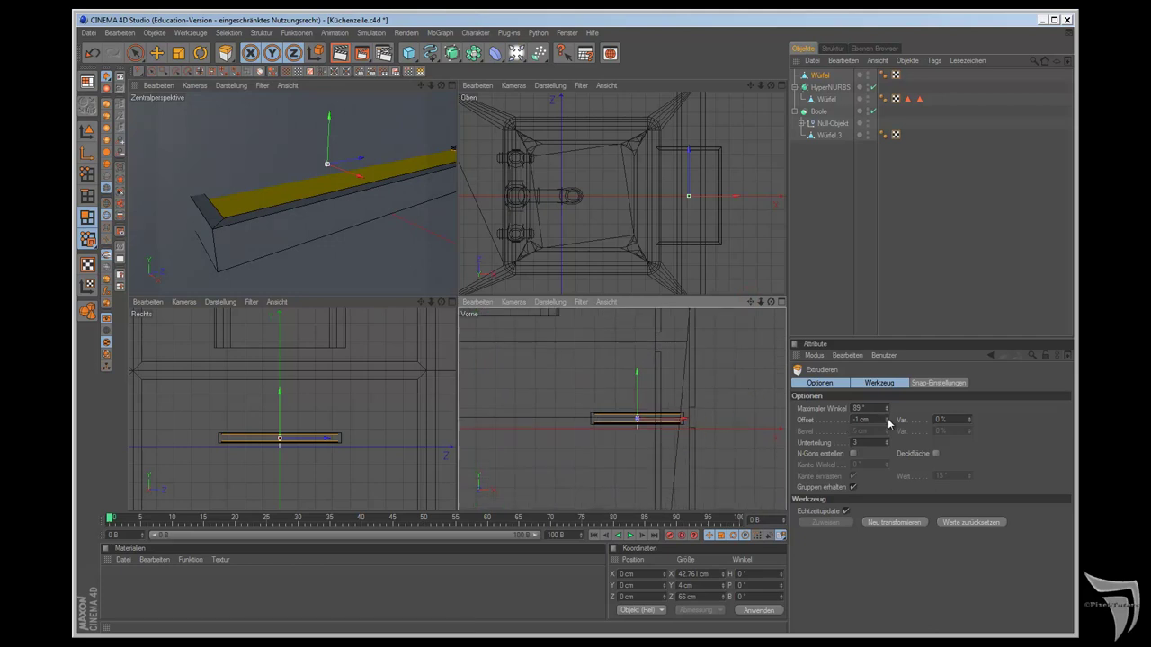
pyautogui.moveTo(889, 428); pyautogui.dragTo(889, 428)
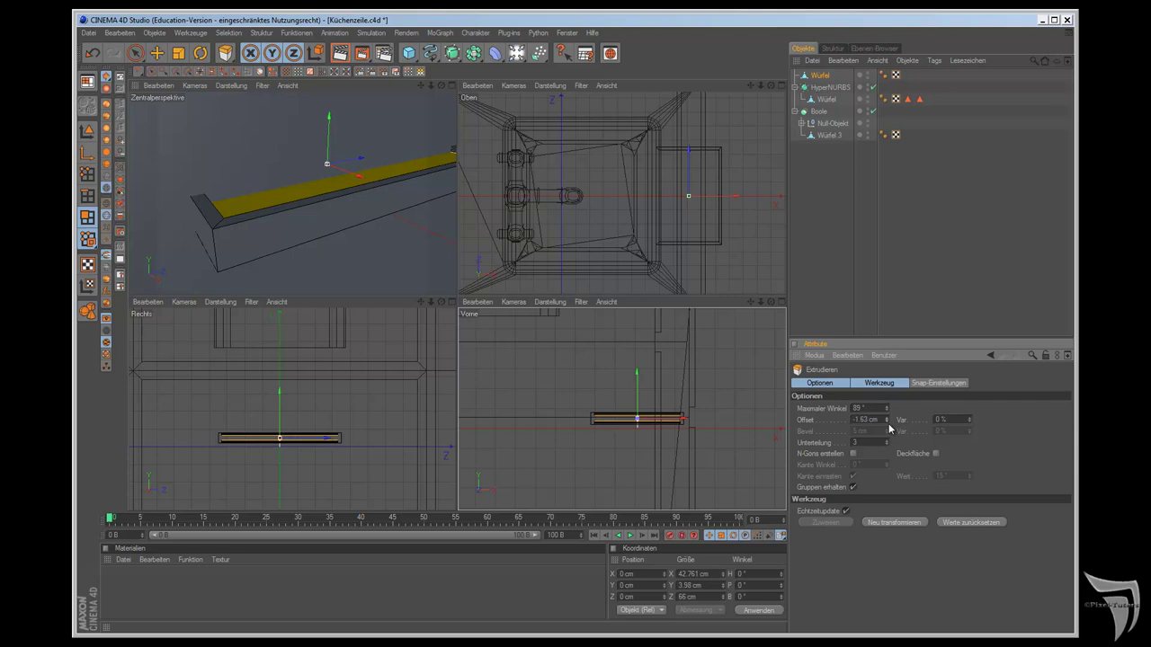
pyautogui.moveTo(889, 428); pyautogui.dragTo(889, 432)
pyautogui.moveTo(421, 84); pyautogui.dragTo(463, 129)
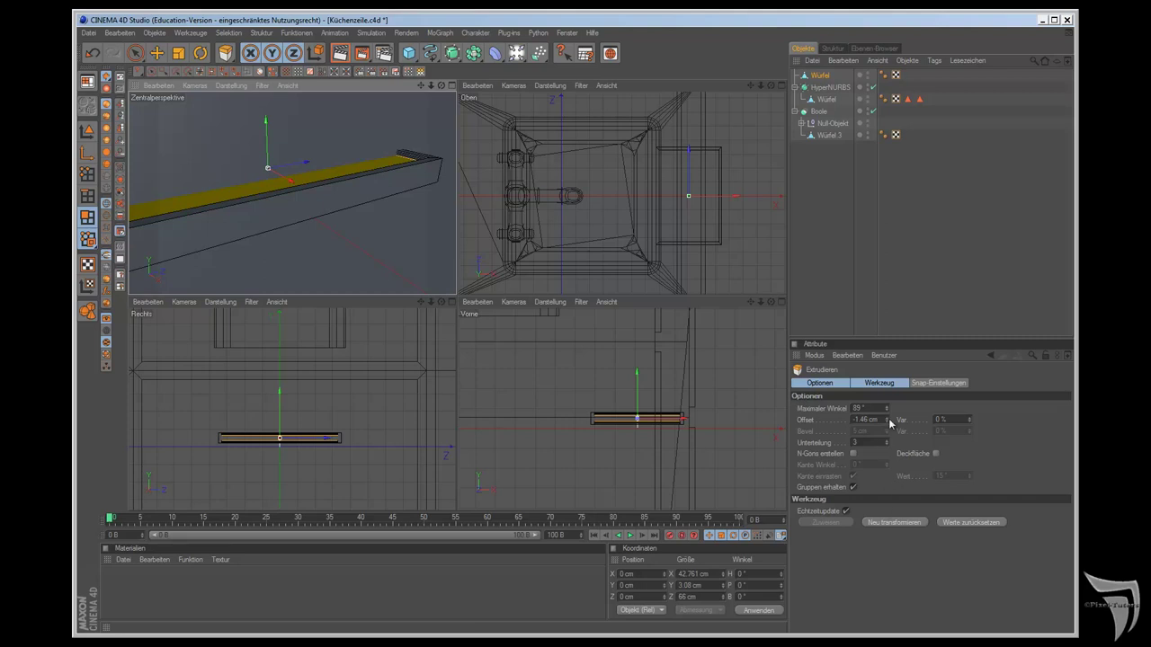
pyautogui.moveTo(890, 423); pyautogui.dragTo(889, 422)
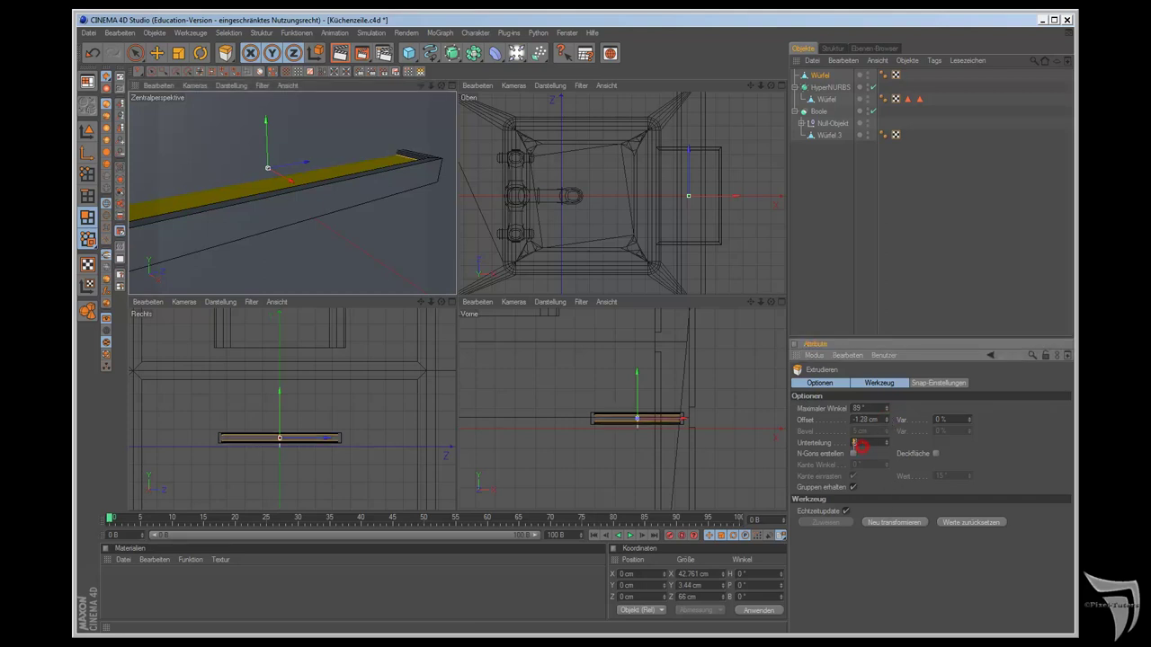
pyautogui.write('0')
pyautogui.press('Return')
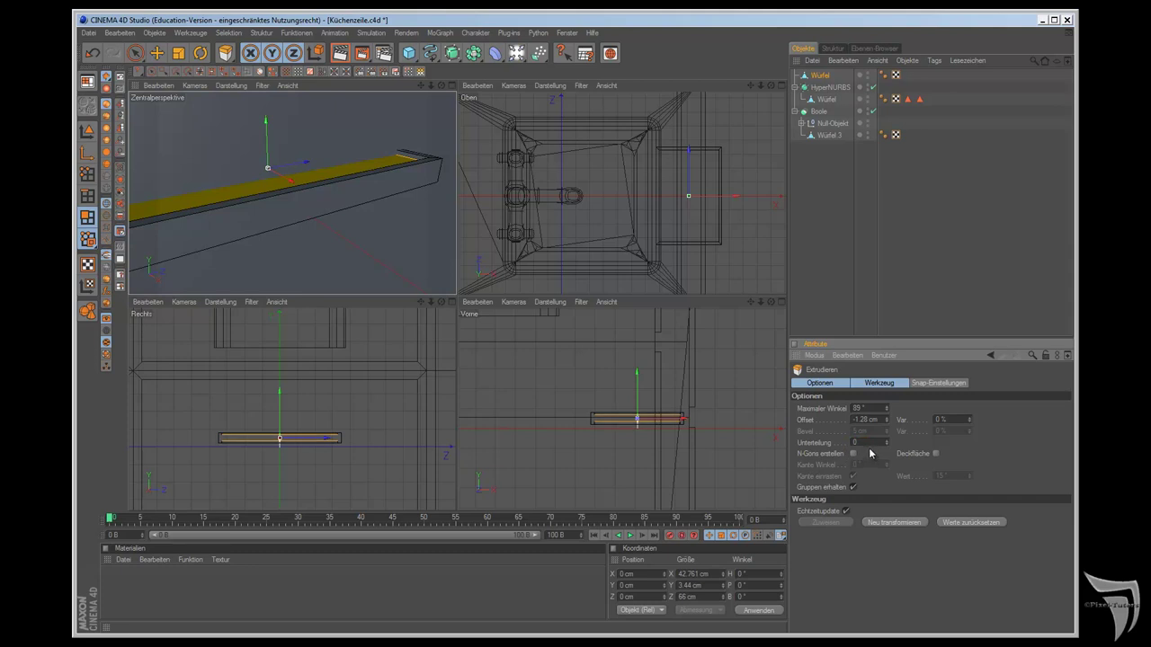
pyautogui.moveTo(430, 95)
pyautogui.mouseDown()
pyautogui.moveTo(419, 84)
pyautogui.moveTo(437, 126)
pyautogui.moveTo(456, 300)
pyautogui.mouseUp()
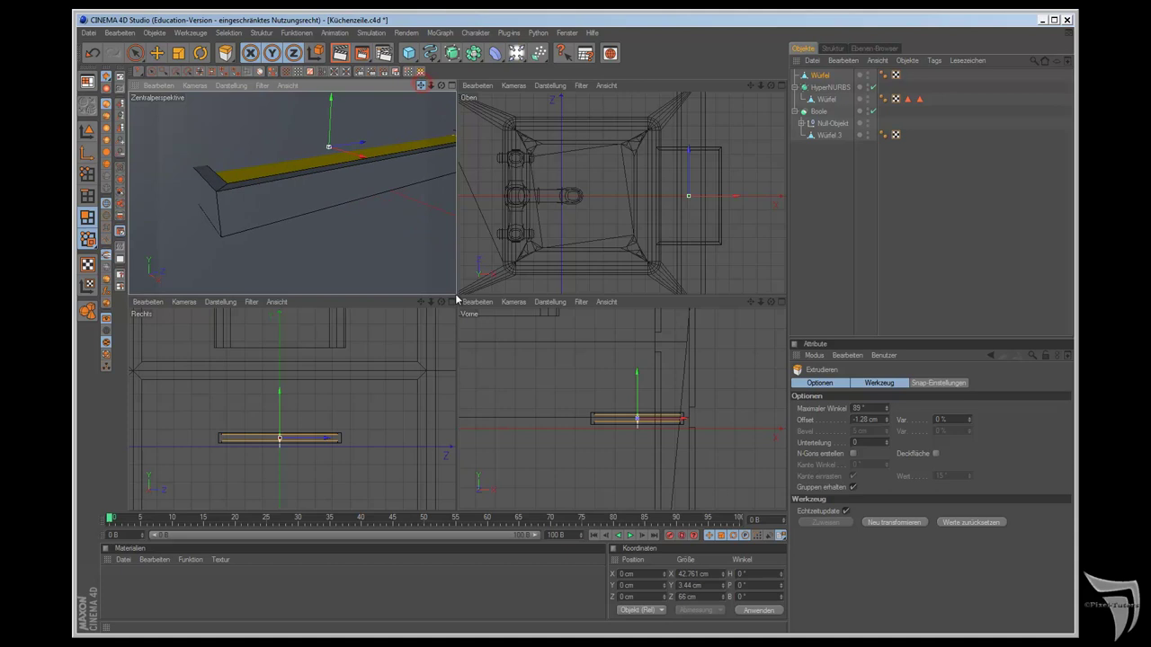
# Step: In edge mode, use Live Selection to pick the left and right vertical end edges of the bar
pyautogui.click(87, 196)
pyautogui.scroll(-3, 156, 115)
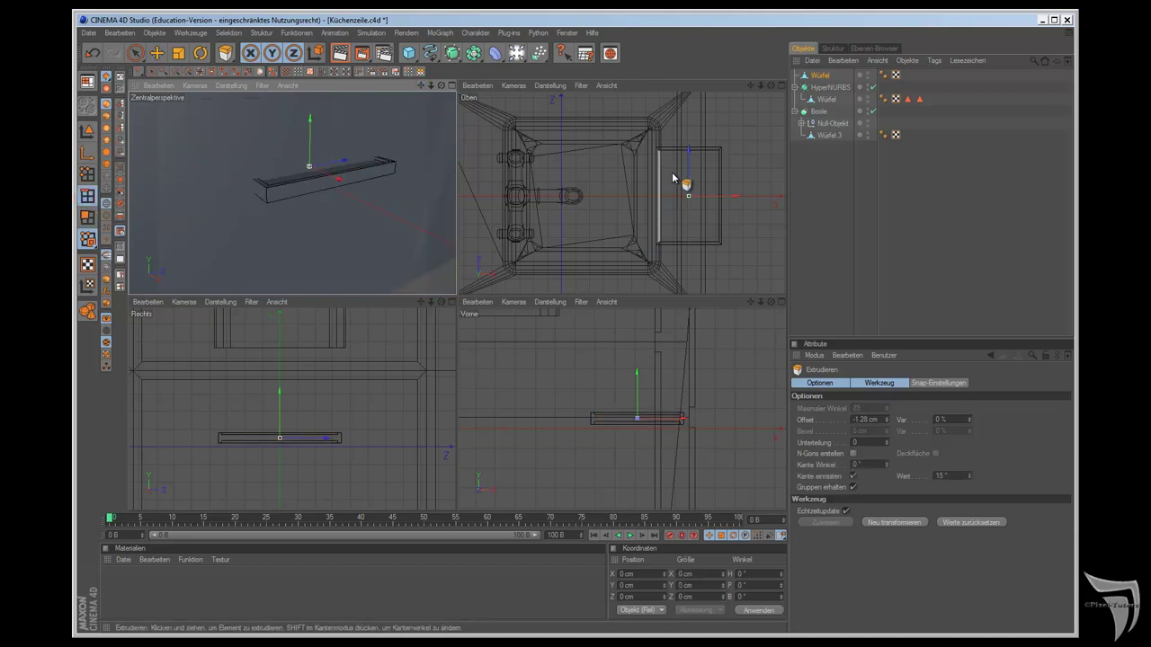
pyautogui.click(134, 53)
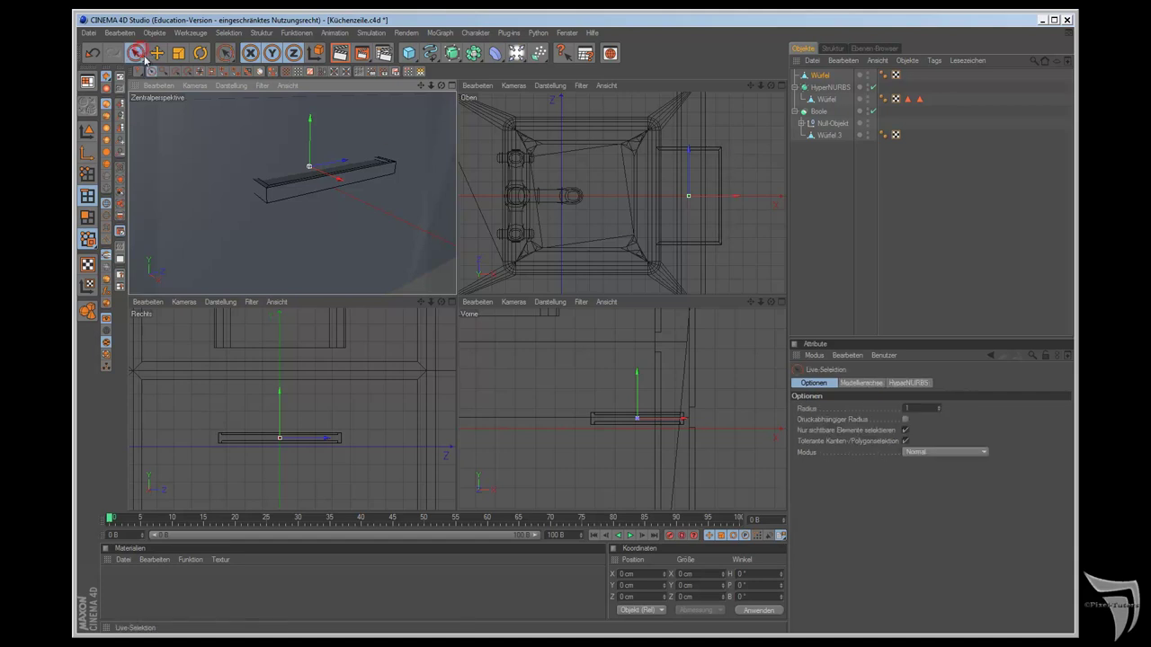
pyautogui.click(265, 191)
pyautogui.moveTo(443, 85)
pyautogui.mouseDown()
pyautogui.moveTo(456, 294)
pyautogui.moveTo(364, 231)
pyautogui.mouseUp()
pyautogui.keyDown('shift'); pyautogui.click(370, 236); pyautogui.keyUp('shift')
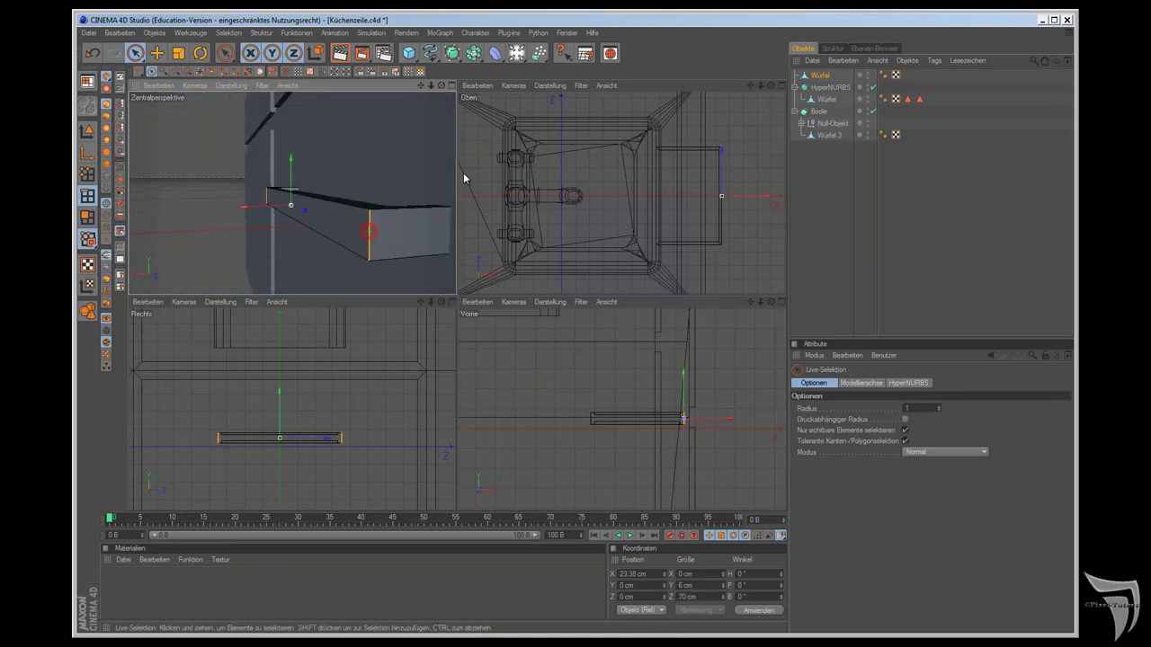
pyautogui.moveTo(442, 84); pyautogui.dragTo(455, 301)
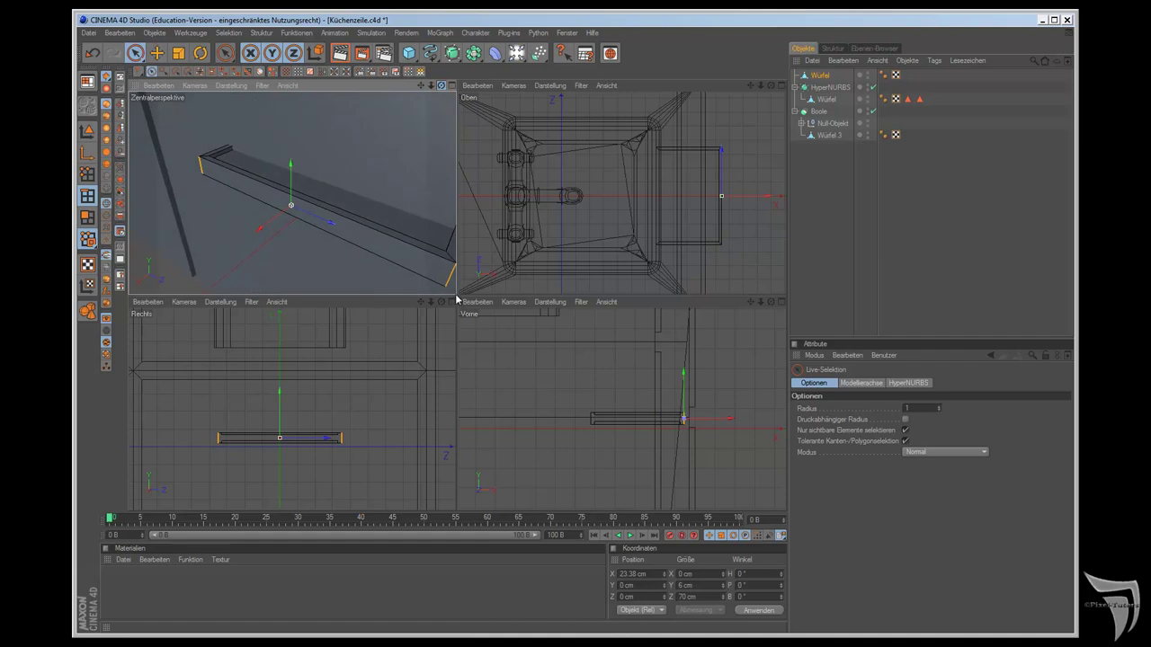
pyautogui.moveTo(420, 85); pyautogui.dragTo(457, 297)
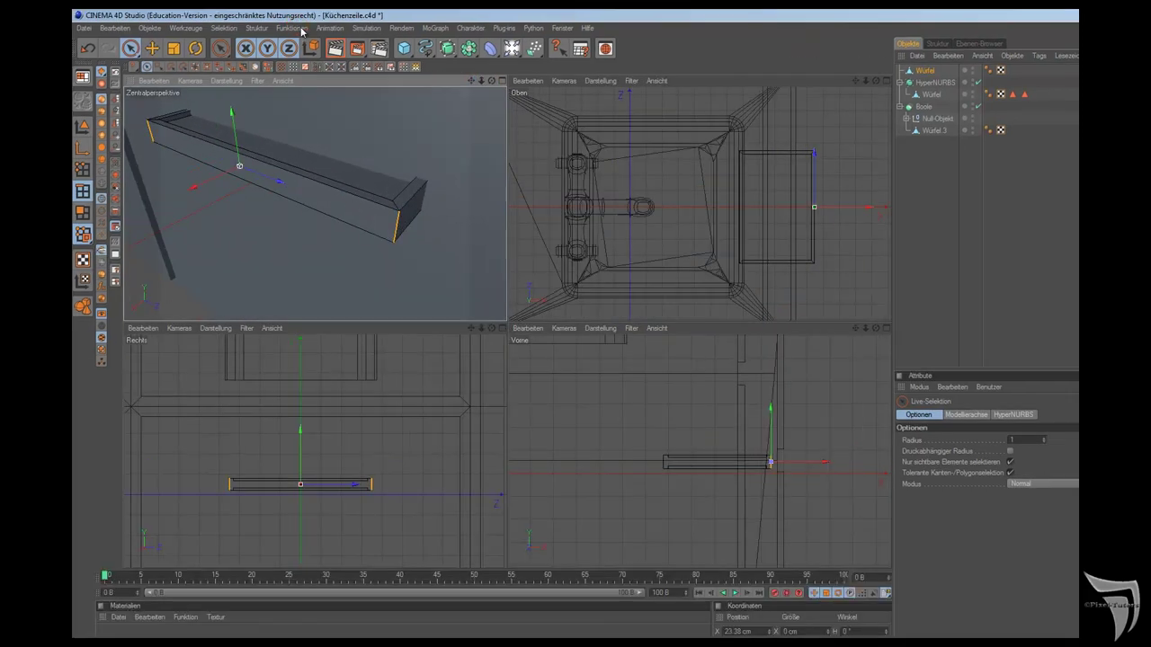
pyautogui.click(299, 33)
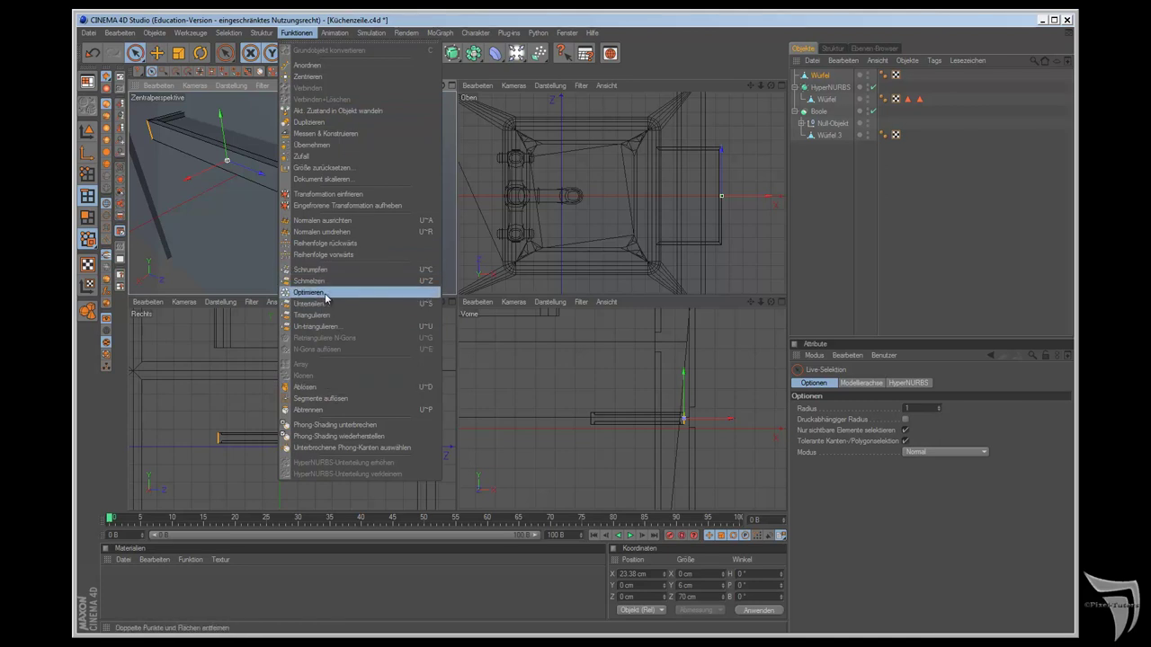
pyautogui.moveTo(256, 28)
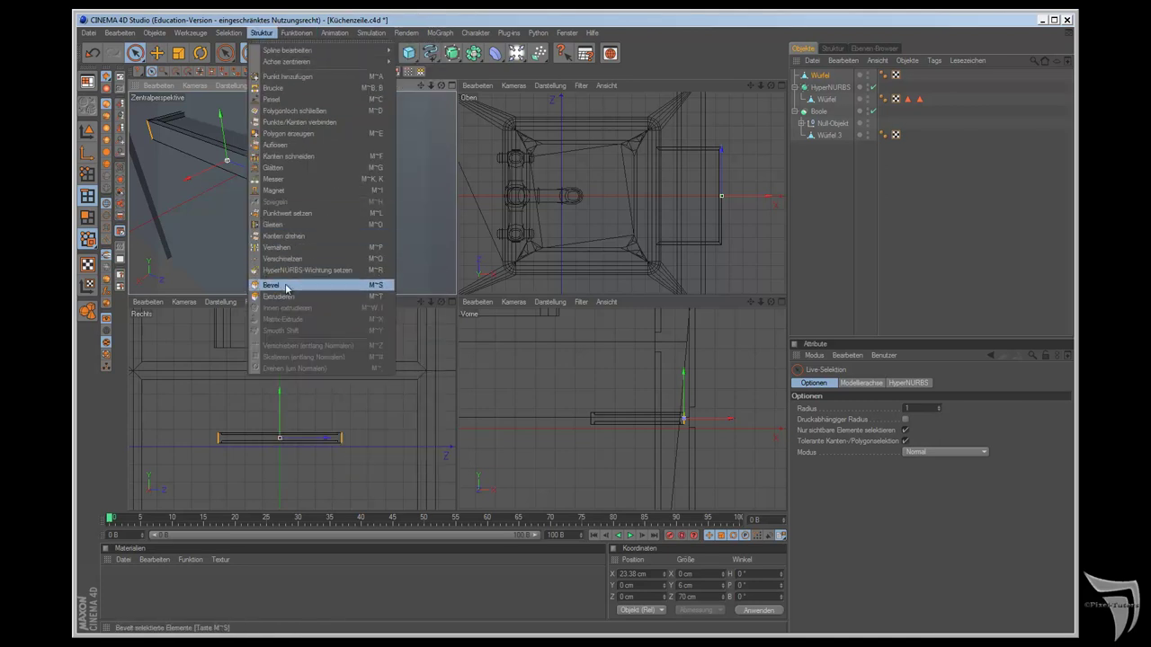
# Step: Bevel the bar's end edges with 2.34 cm inner offset, 13 subdivisions and N-gons enabled
pyautogui.click(271, 284)
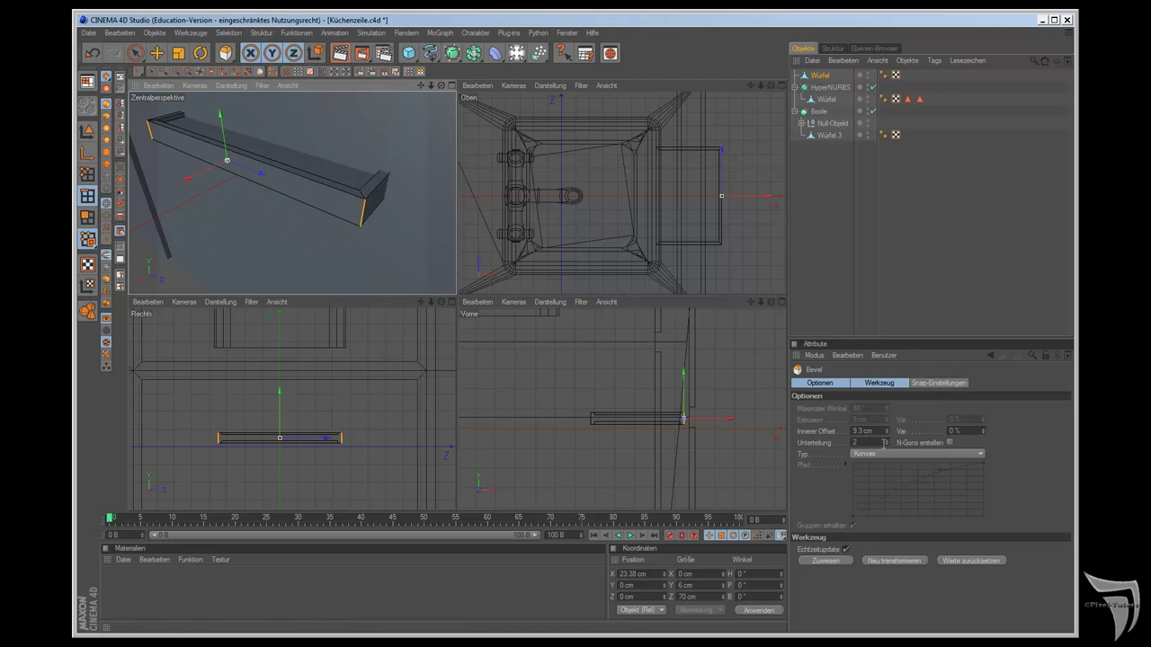
pyautogui.moveTo(888, 437); pyautogui.dragTo(889, 438)
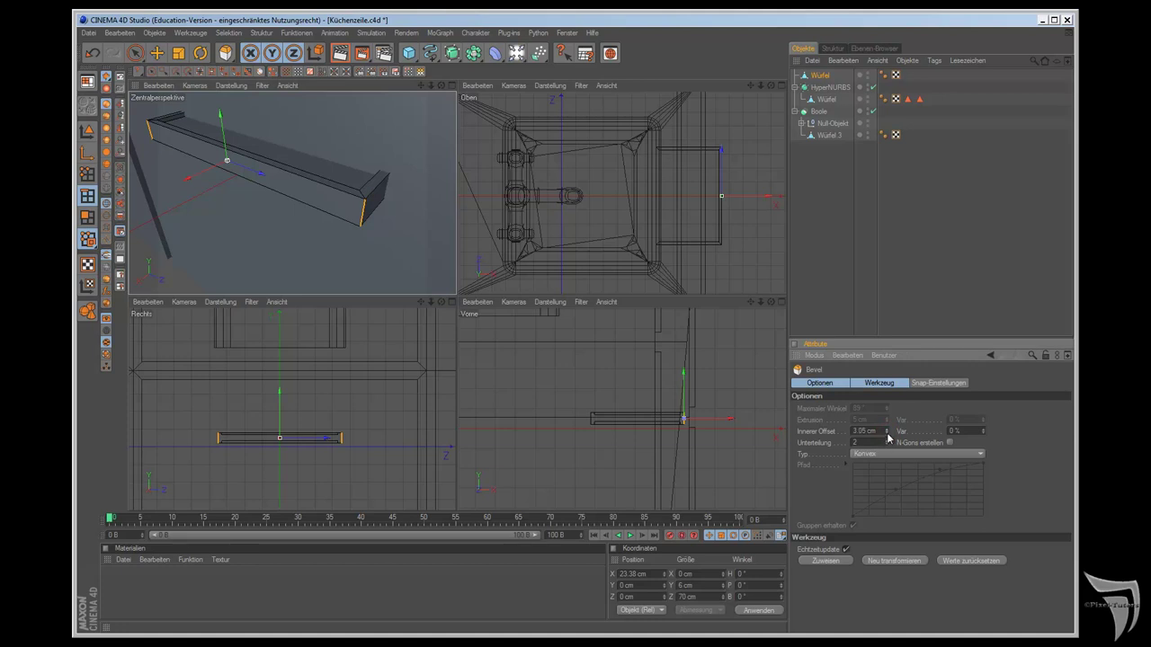
pyautogui.click(822, 561)
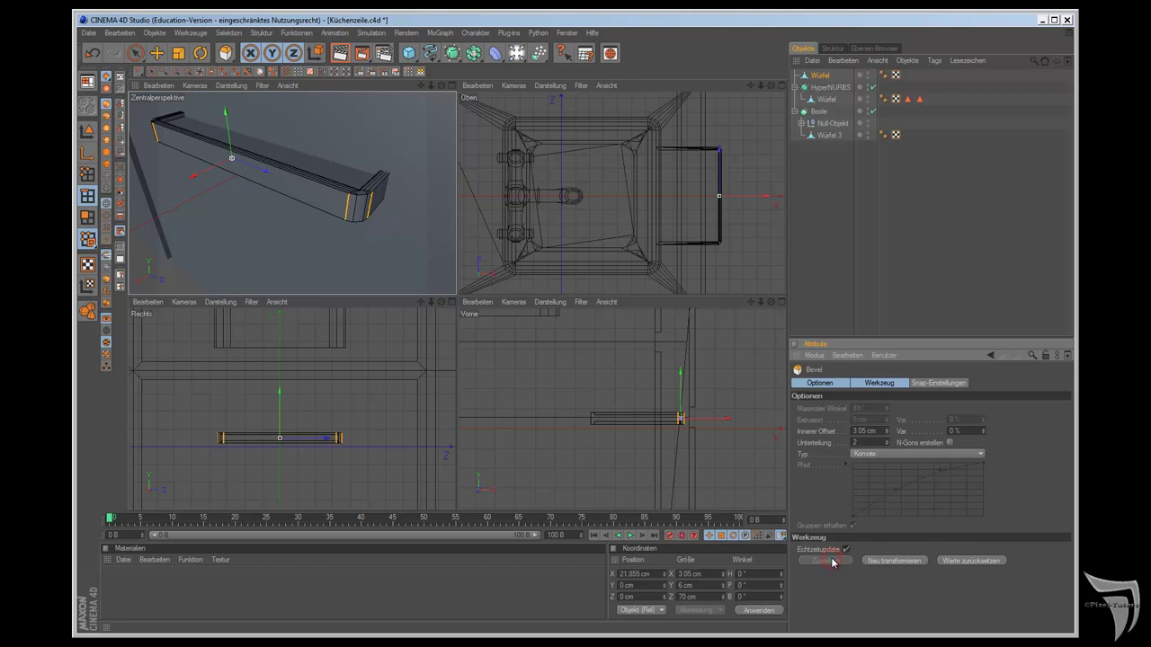
pyautogui.moveTo(889, 448); pyautogui.dragTo(887, 445)
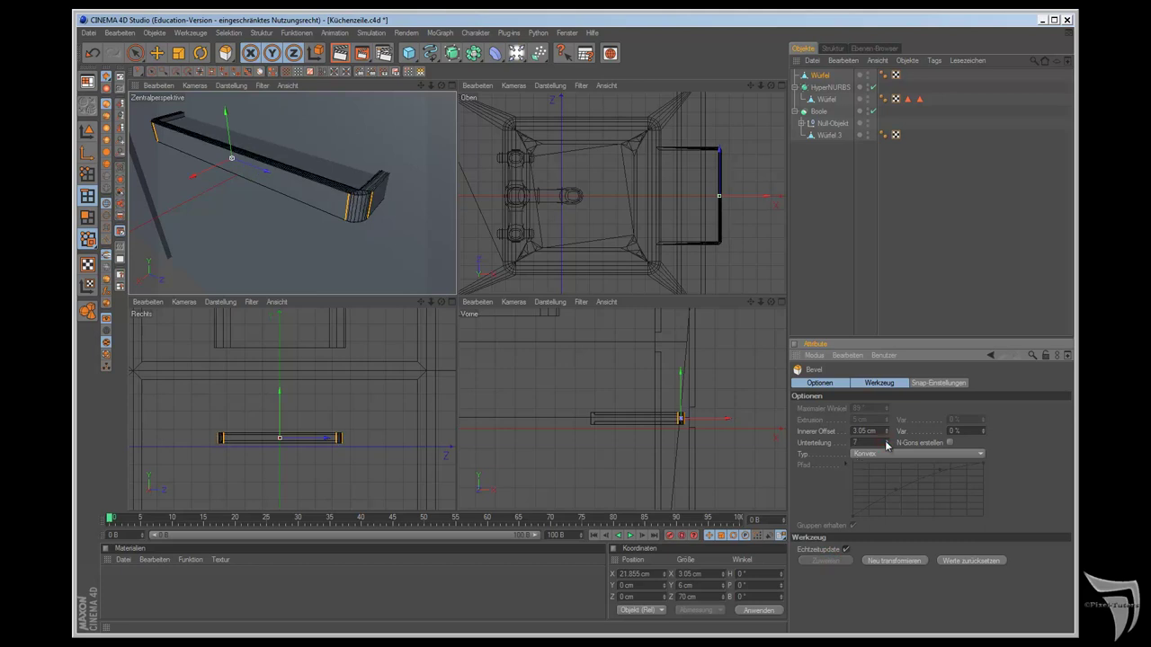
pyautogui.click(950, 443)
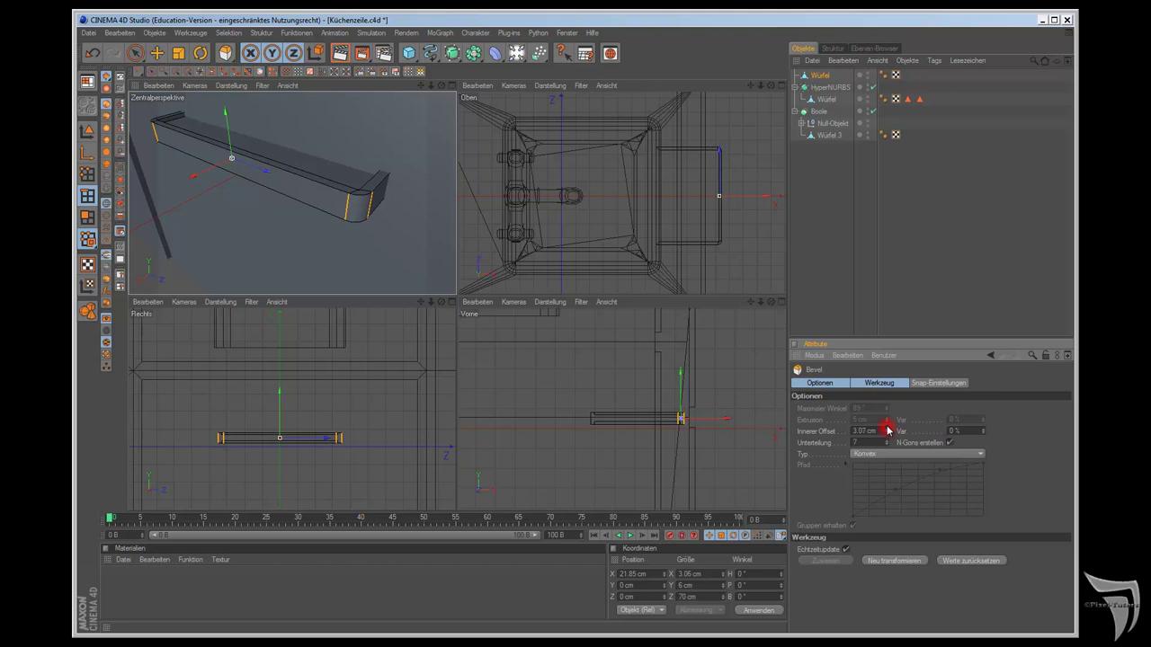
pyautogui.moveTo(887, 431); pyautogui.dragTo(887, 432)
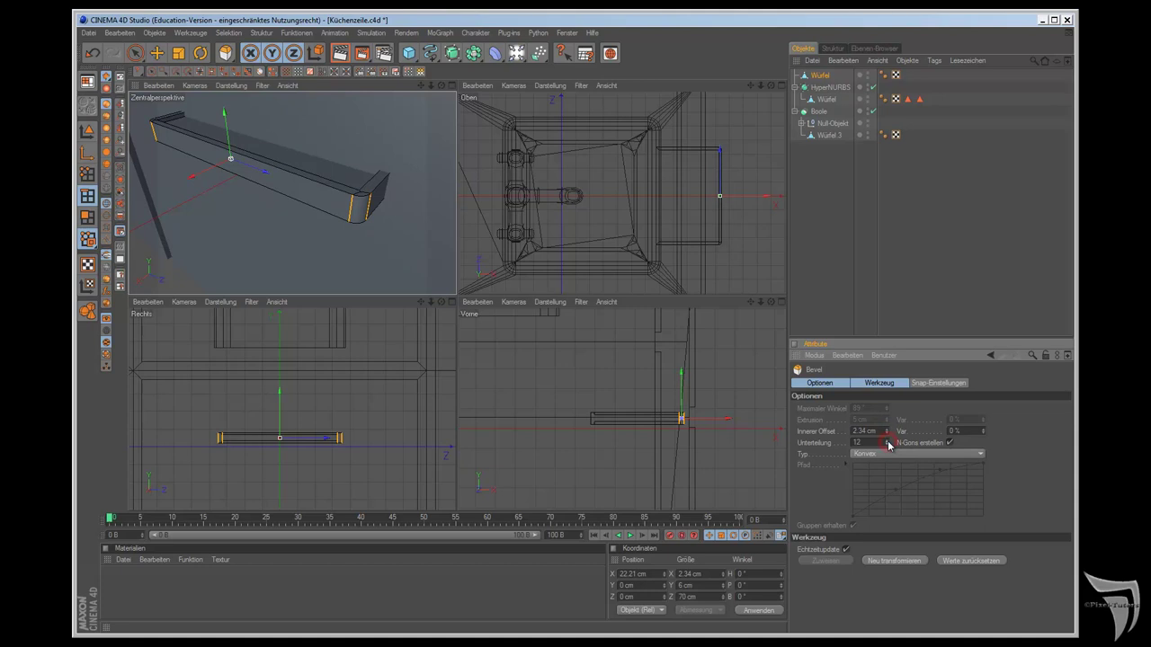
pyautogui.moveTo(888, 448); pyautogui.dragTo(888, 445)
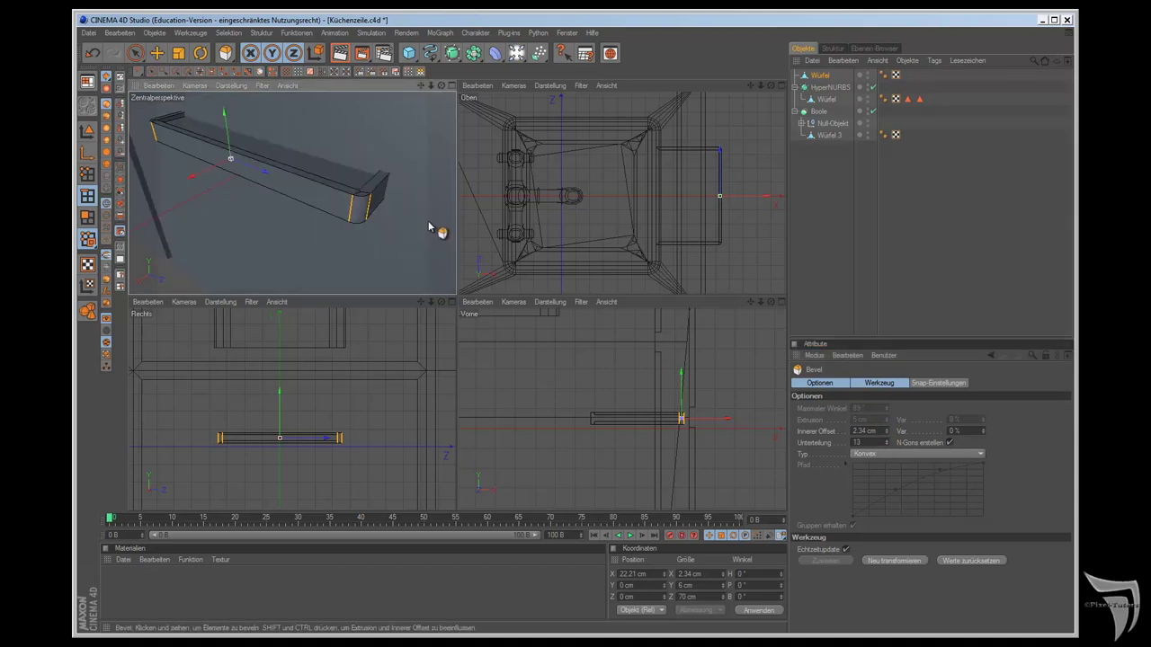
pyautogui.moveTo(431, 86); pyautogui.dragTo(457, 301)
pyautogui.moveTo(418, 88)
pyautogui.mouseDown()
pyautogui.moveTo(436, 96)
pyautogui.moveTo(453, 301)
pyautogui.mouseUp()
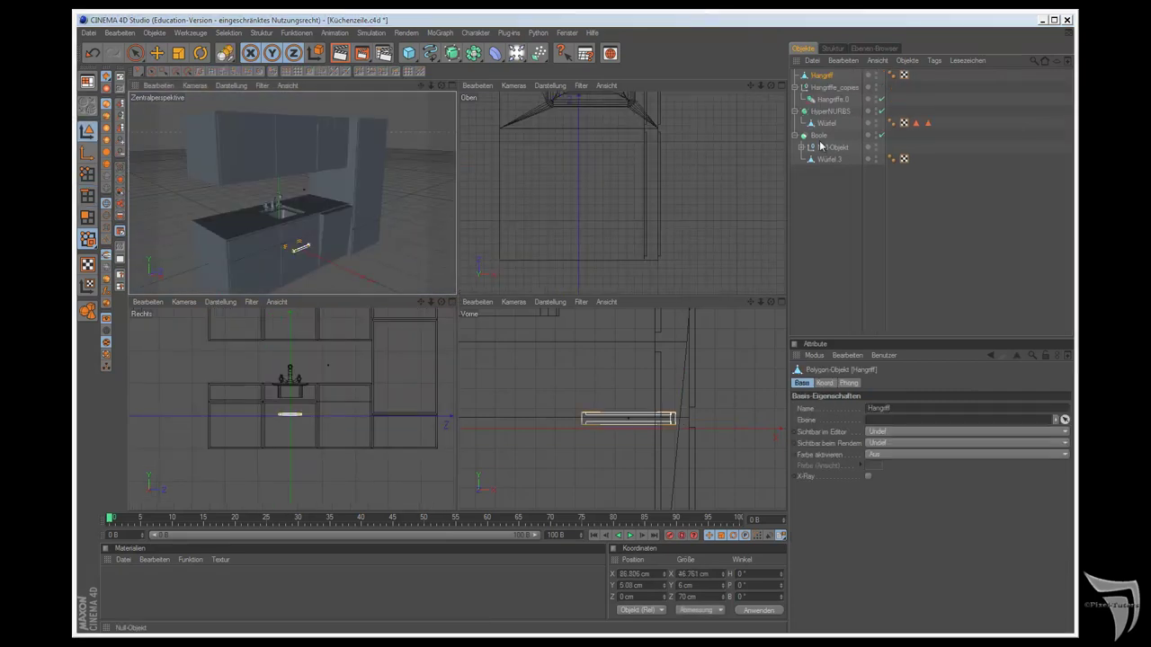
# Step: Duplicate the bar handle as 1 copy with a -160 cm Z offset
pyautogui.keyDown('alt'); pyautogui.moveTo(457, 297); pyautogui.dragTo(489, 192); pyautogui.keyUp('alt')
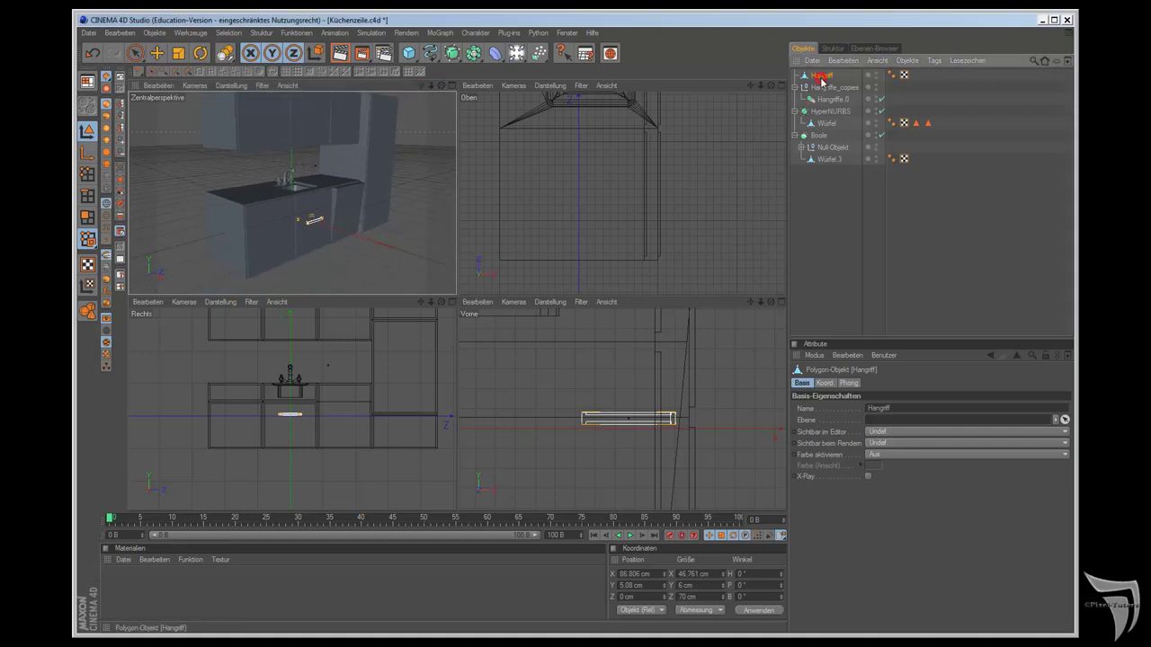
pyautogui.moveTo(225, 54); pyautogui.dragTo(255, 64)
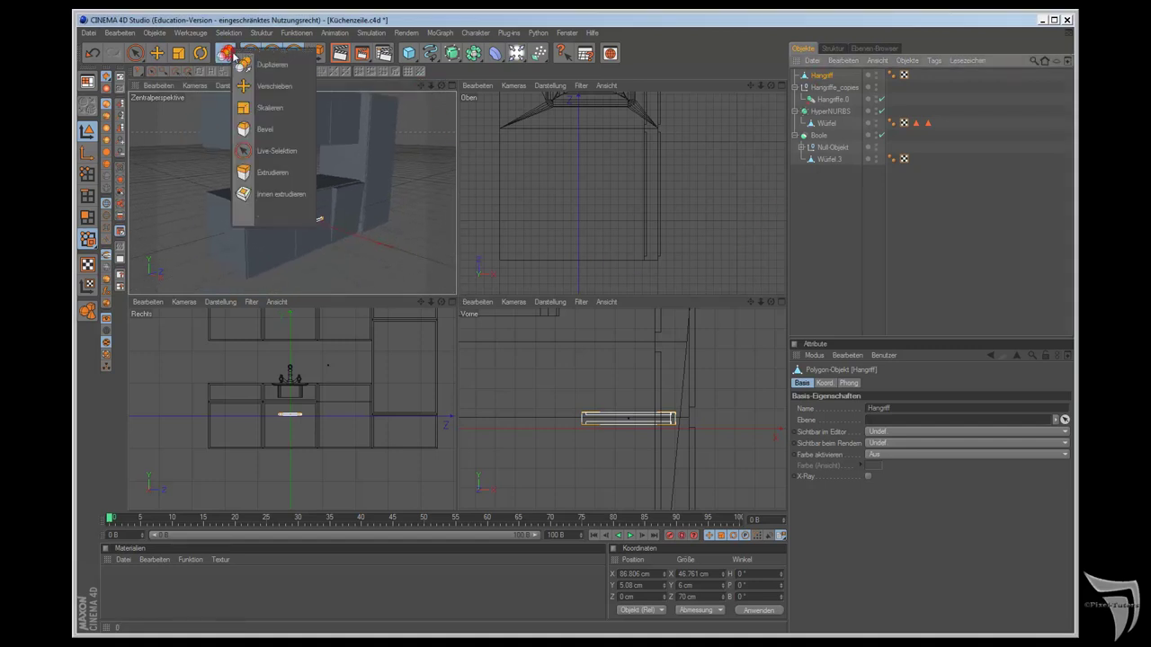
pyautogui.click(255, 65)
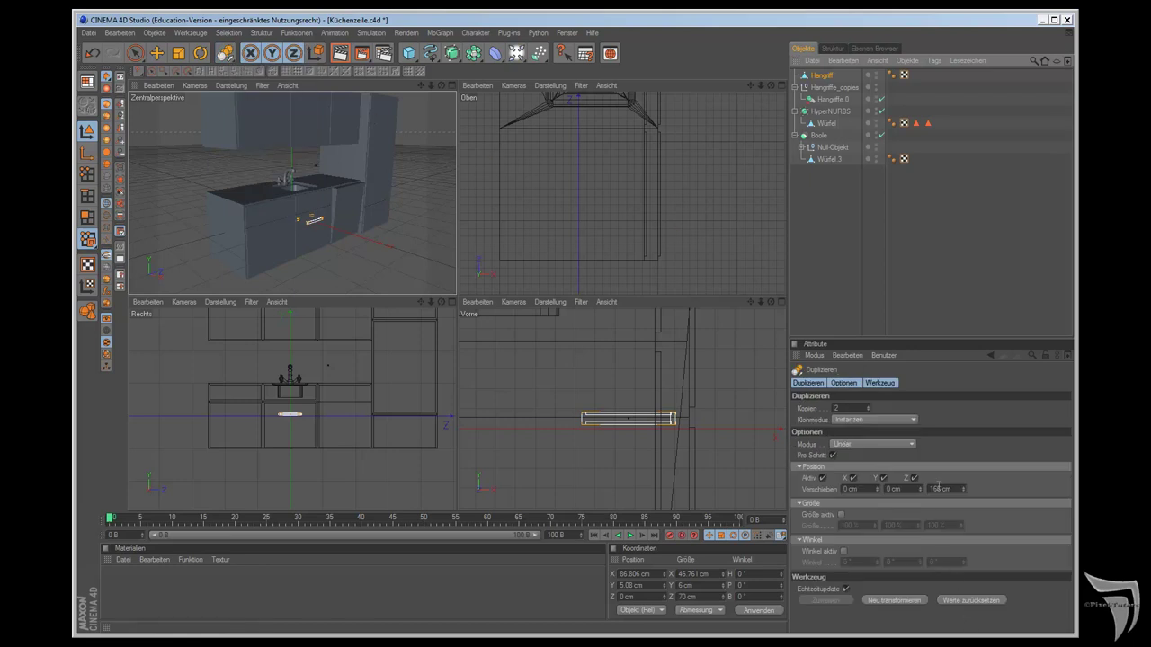
pyautogui.click(843, 408)
pyautogui.write('1')
pyautogui.click(931, 489)
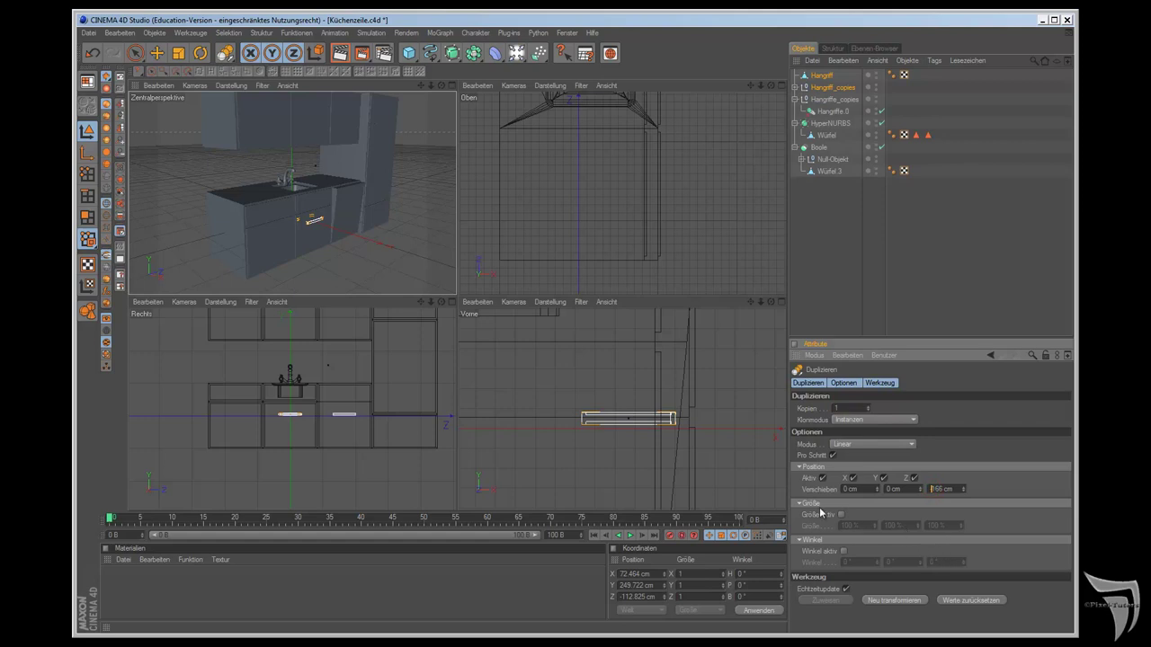
pyautogui.write('-')
pyautogui.press('Return')
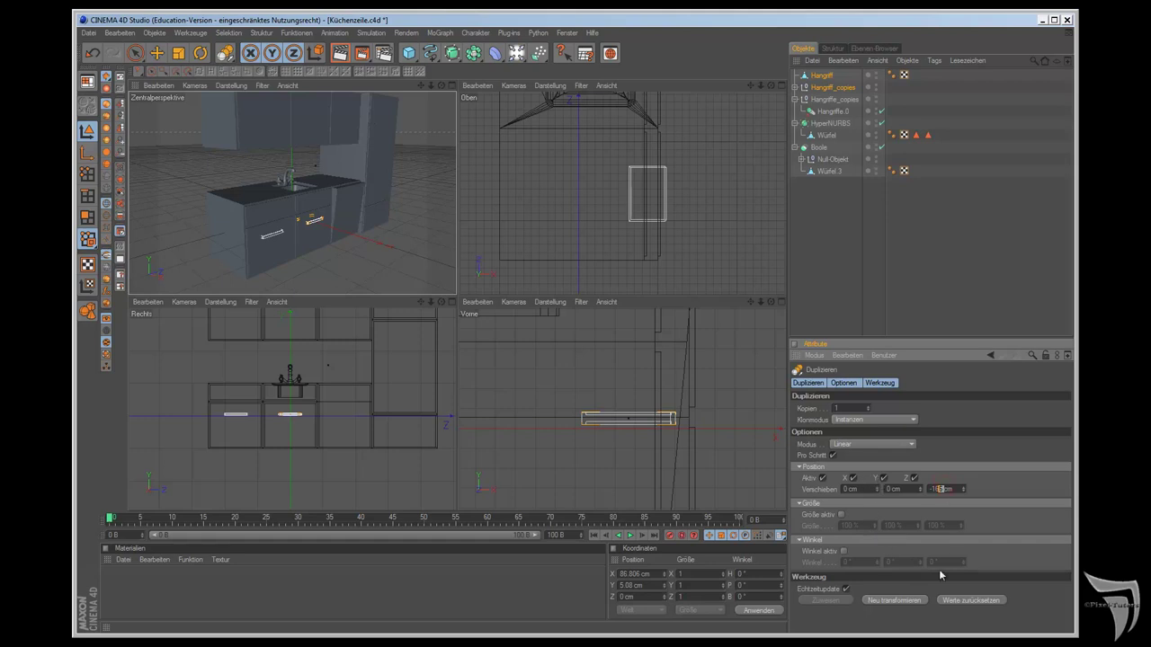
pyautogui.write('0')
pyautogui.press('Return')
# Step: Correct the copy's Z offset to -165 cm
pyautogui.scroll(1, 308, 462)
pyautogui.scroll(1, 311, 473)
pyautogui.scroll(1, 308, 491)
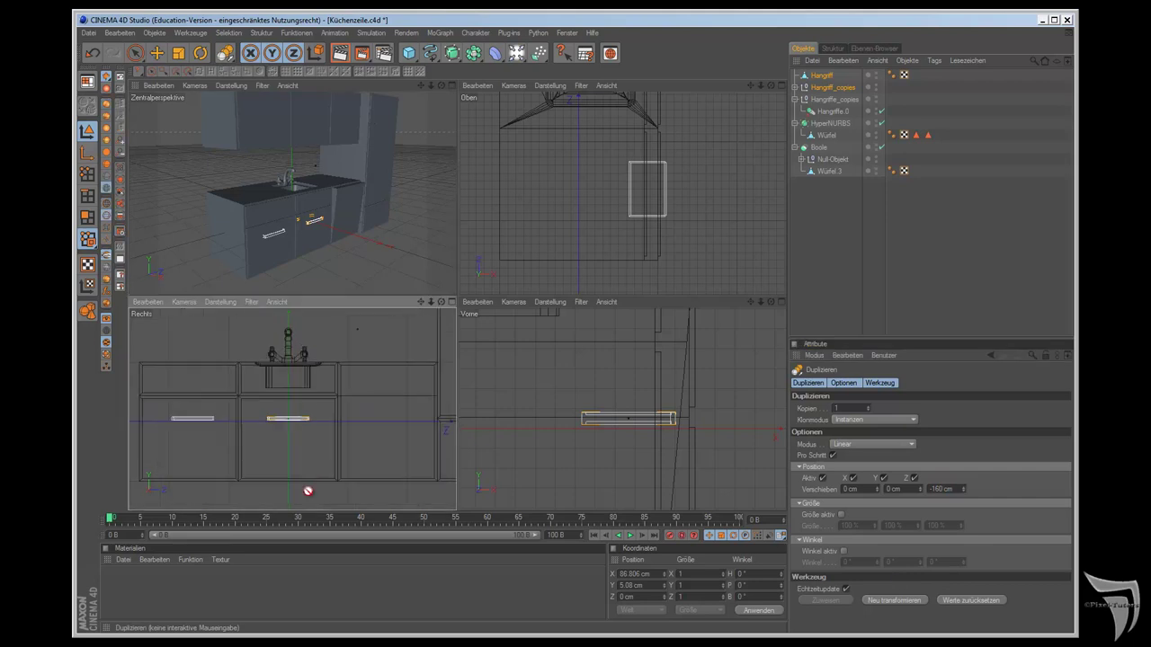
pyautogui.click(946, 490)
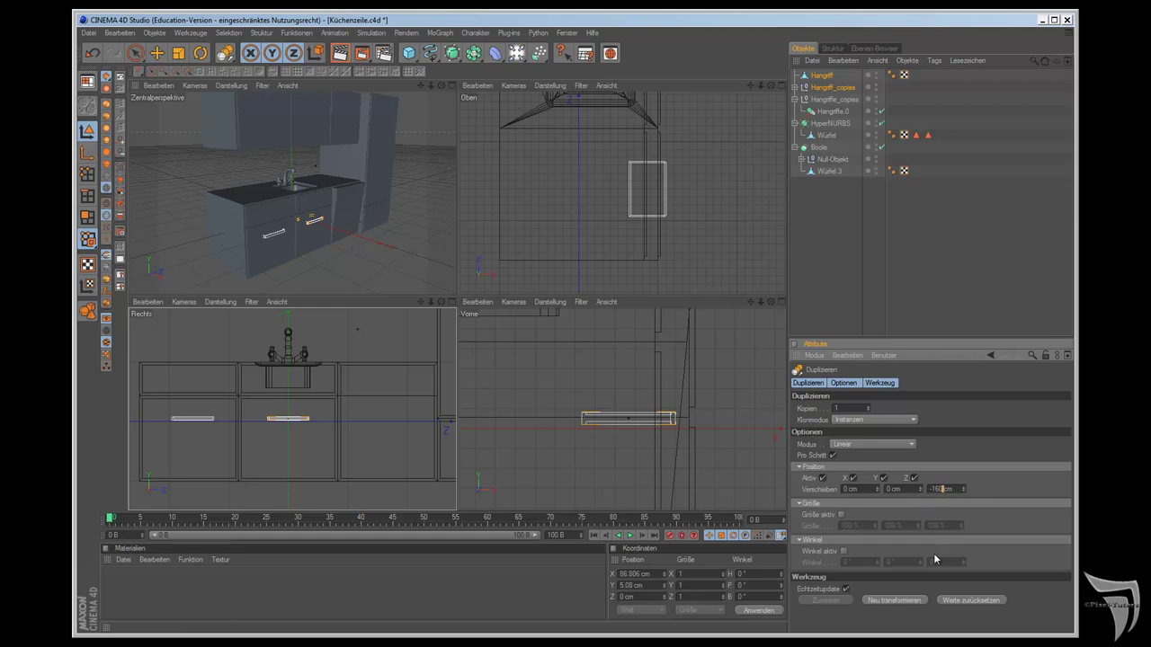
pyautogui.write('5')
pyautogui.press('Return')
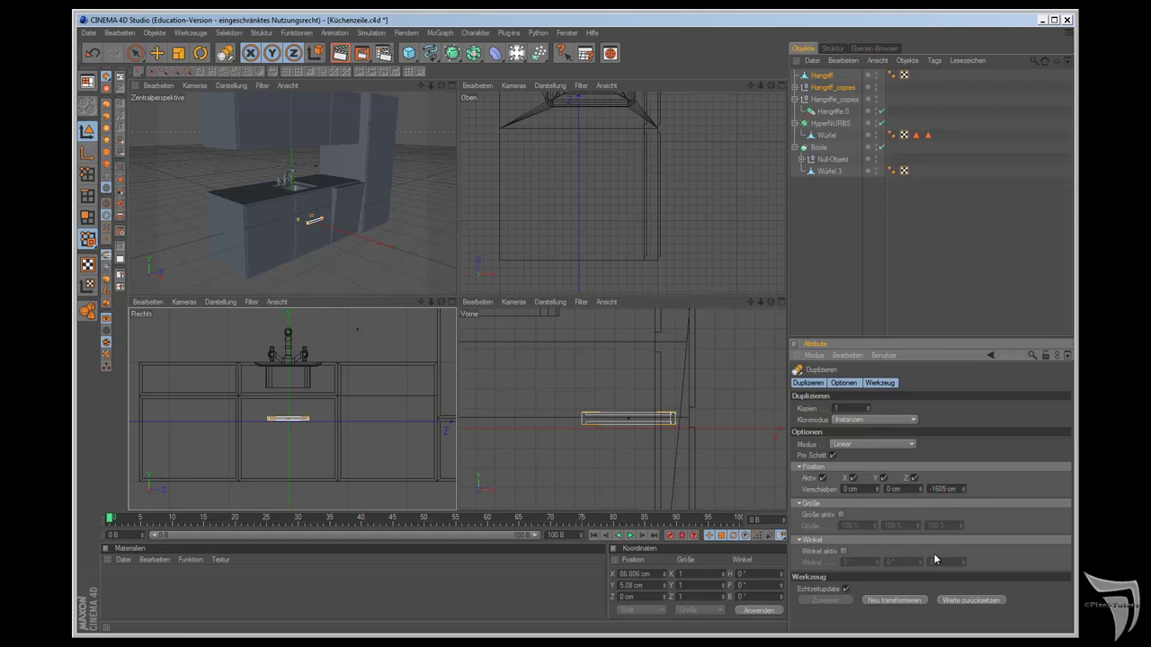
pyautogui.doubleClick(949, 488)
pyautogui.write('5')
pyautogui.press('Return')
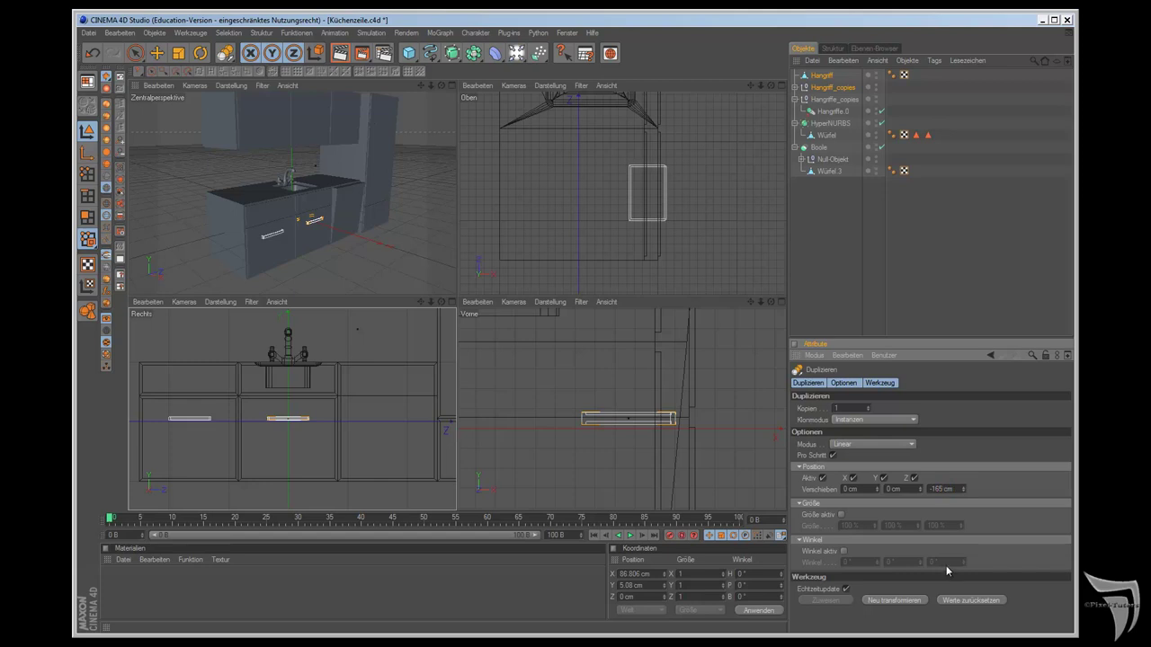
# Step: Move the original Hangriff into Hangriff_copies and select the group
pyautogui.click(794, 88)
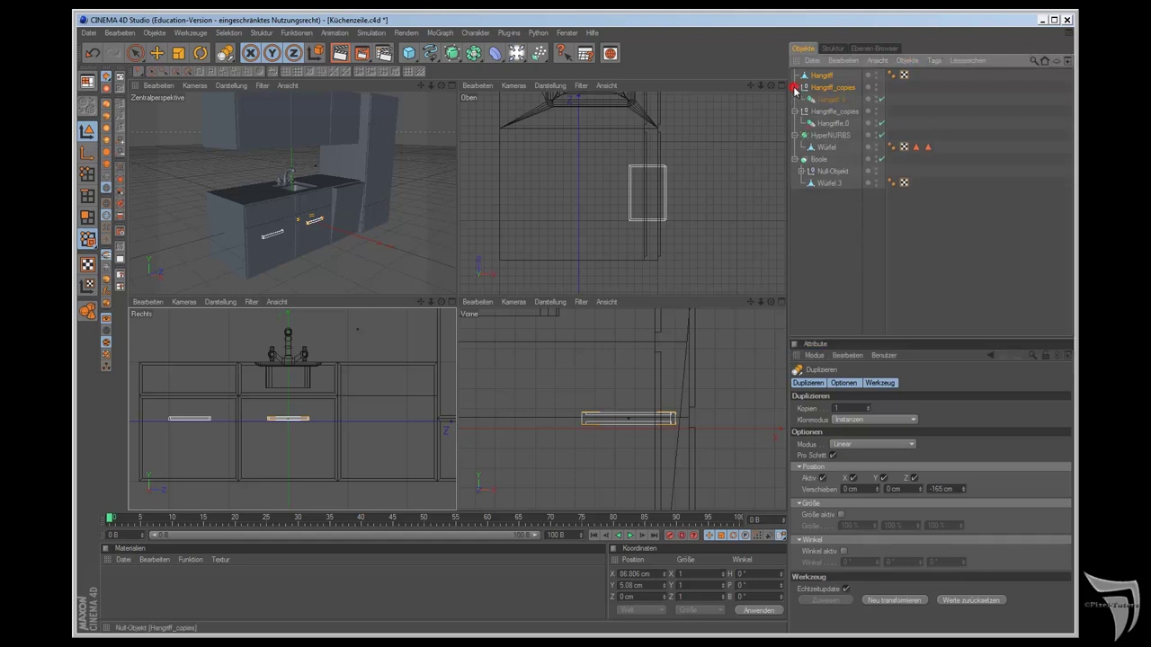
pyautogui.moveTo(825, 77); pyautogui.dragTo(834, 87)
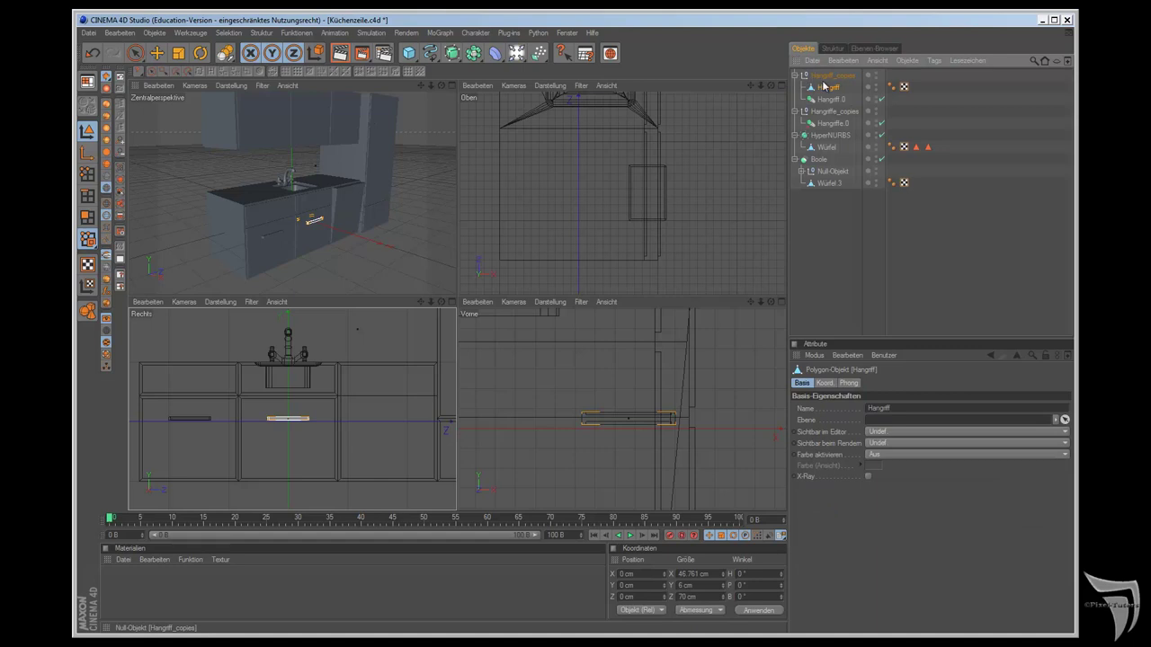
pyautogui.click(827, 78)
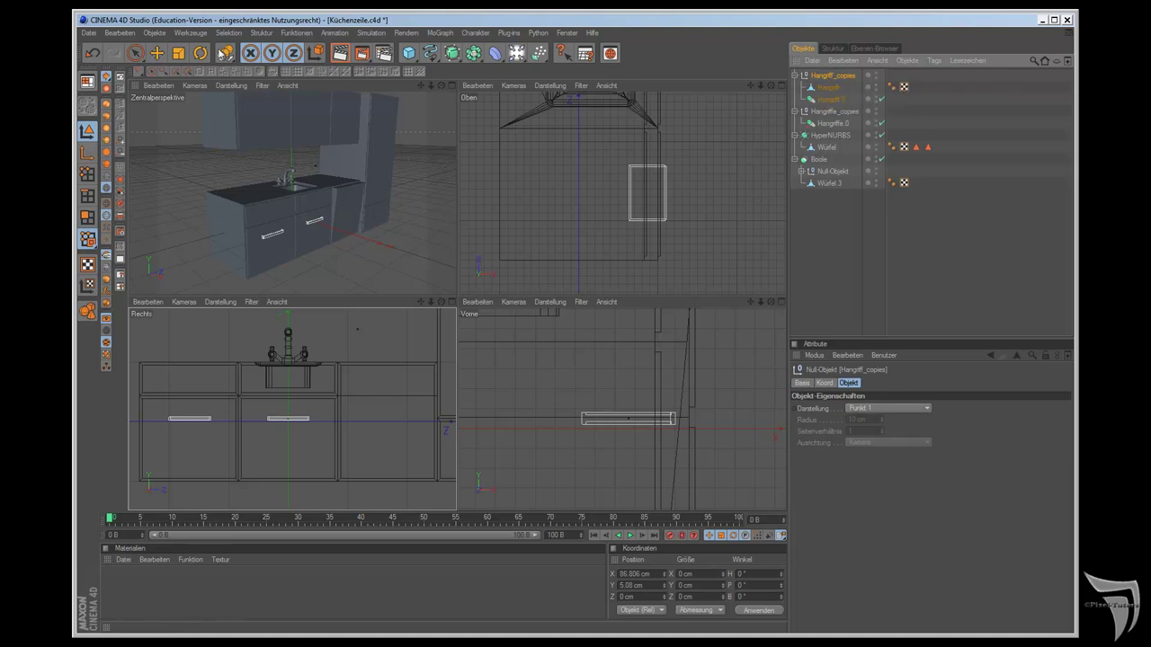
# Step: Duplicate the handle group 70 cm up in Y, then move Hangriff back to top level
pyautogui.moveTo(225, 53); pyautogui.dragTo(267, 69)
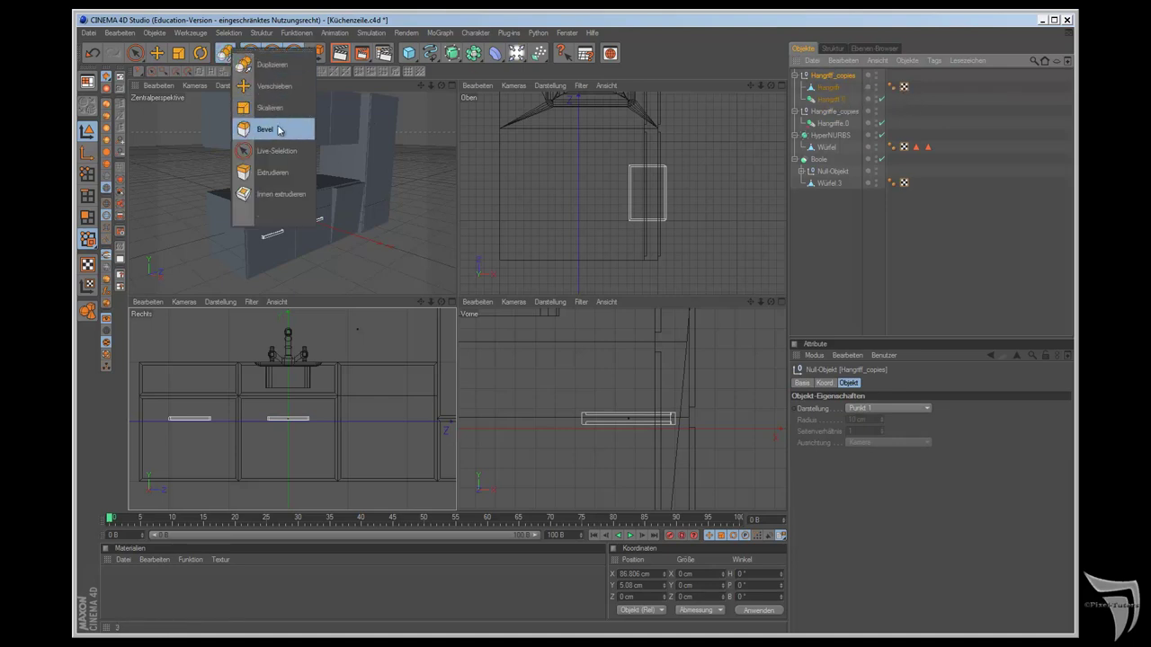
pyautogui.click(272, 66)
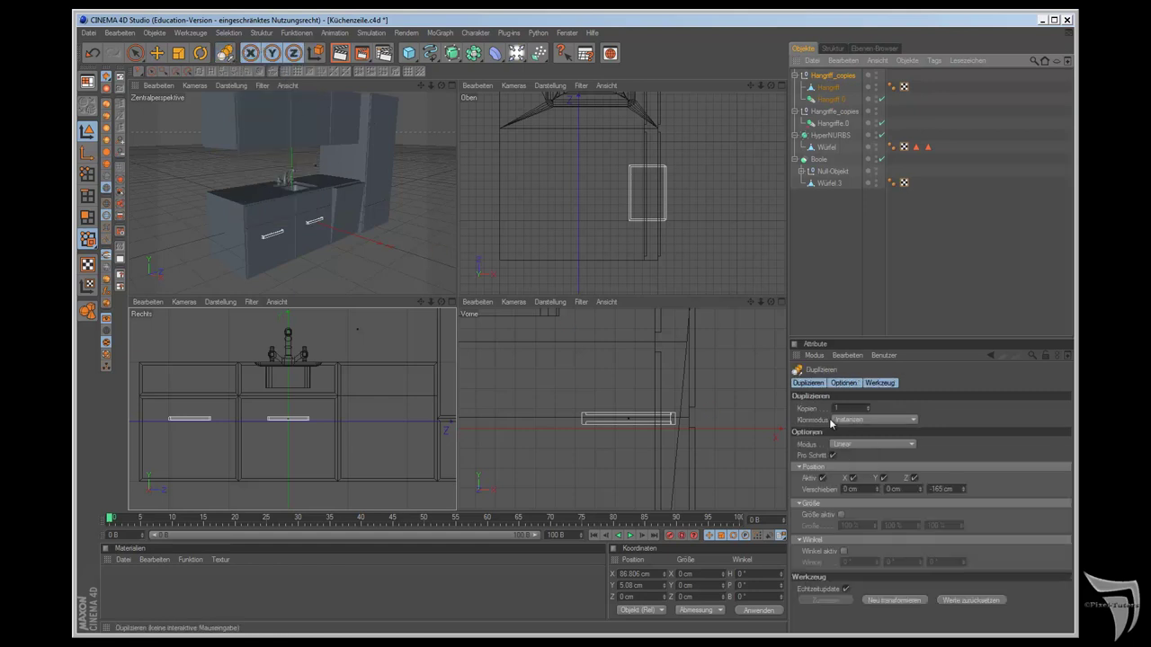
pyautogui.click(944, 487)
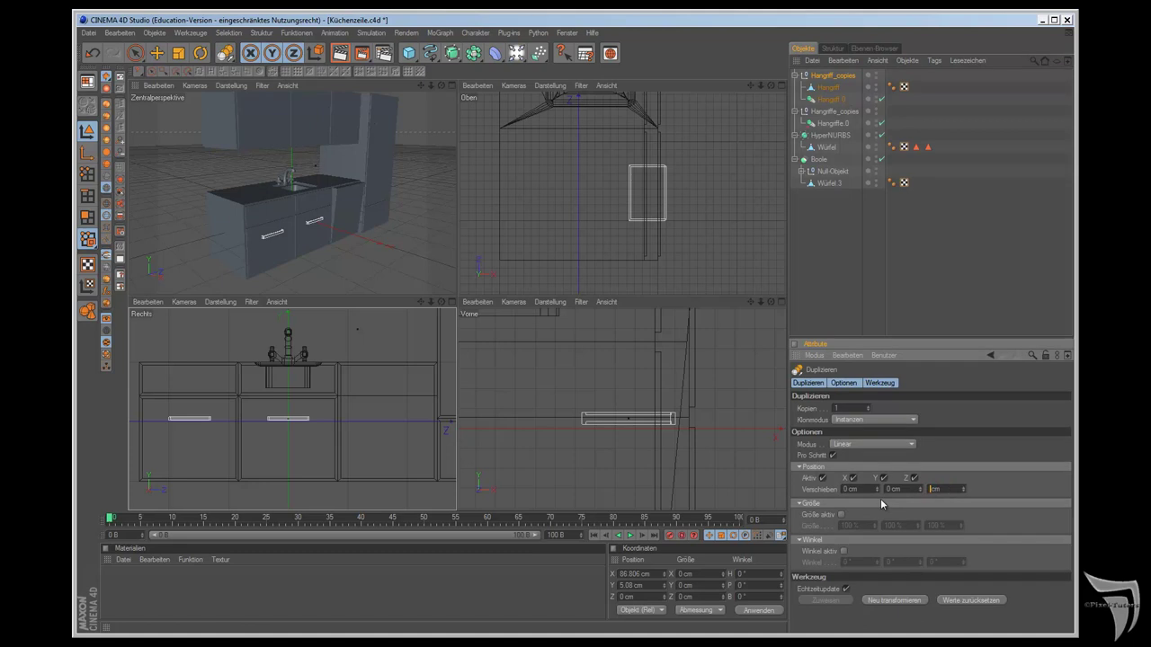
pyautogui.write('1')
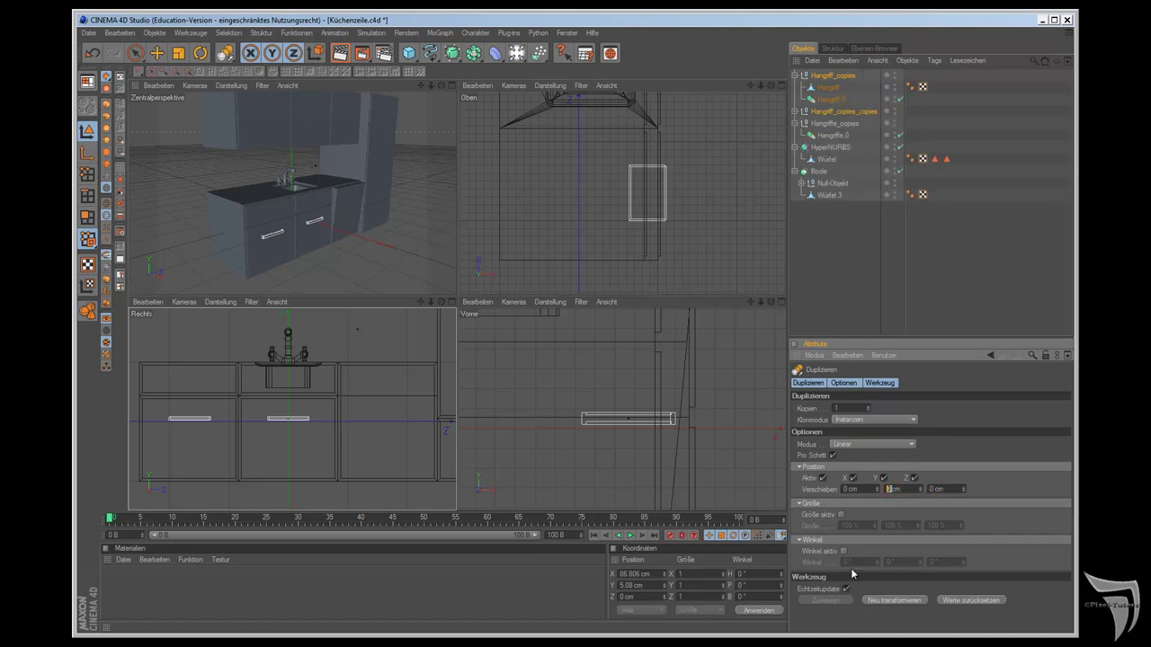
pyautogui.write('70')
pyautogui.press('Return')
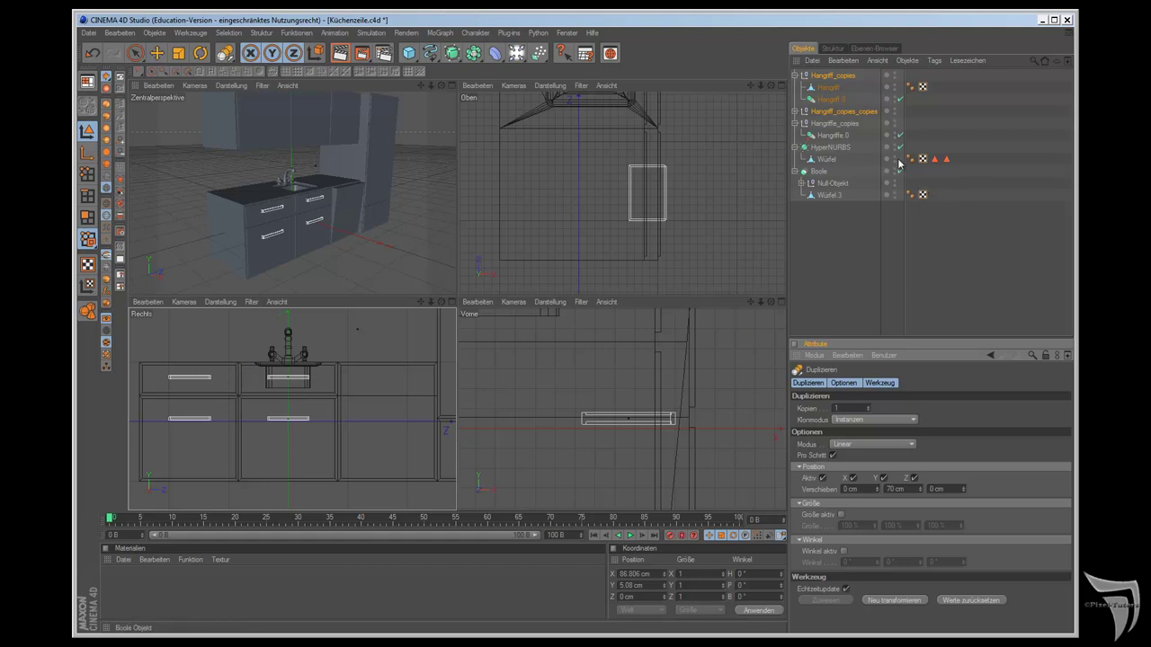
pyautogui.click(828, 88)
pyautogui.moveTo(829, 88); pyautogui.dragTo(833, 72)
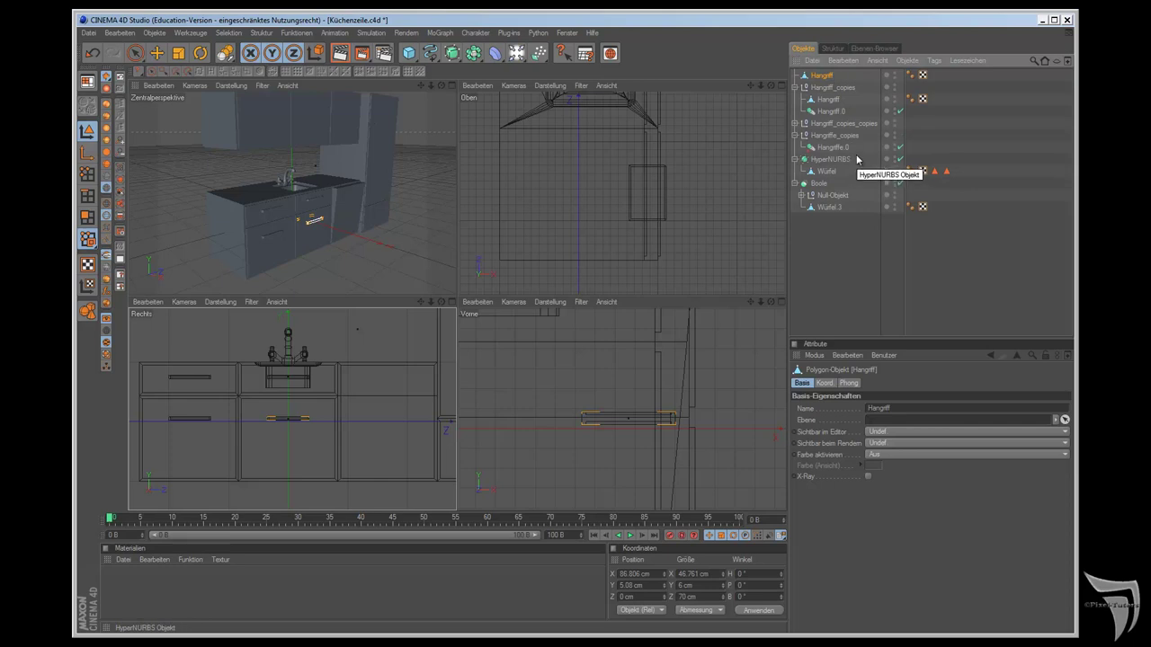
# Step: Lift the Hangriff handle about 243 cm up to the wall cabinets
pyautogui.keyDown('ctrl'); pyautogui.moveTo(831, 209); pyautogui.dragTo(347, 410); pyautogui.keyUp('ctrl')
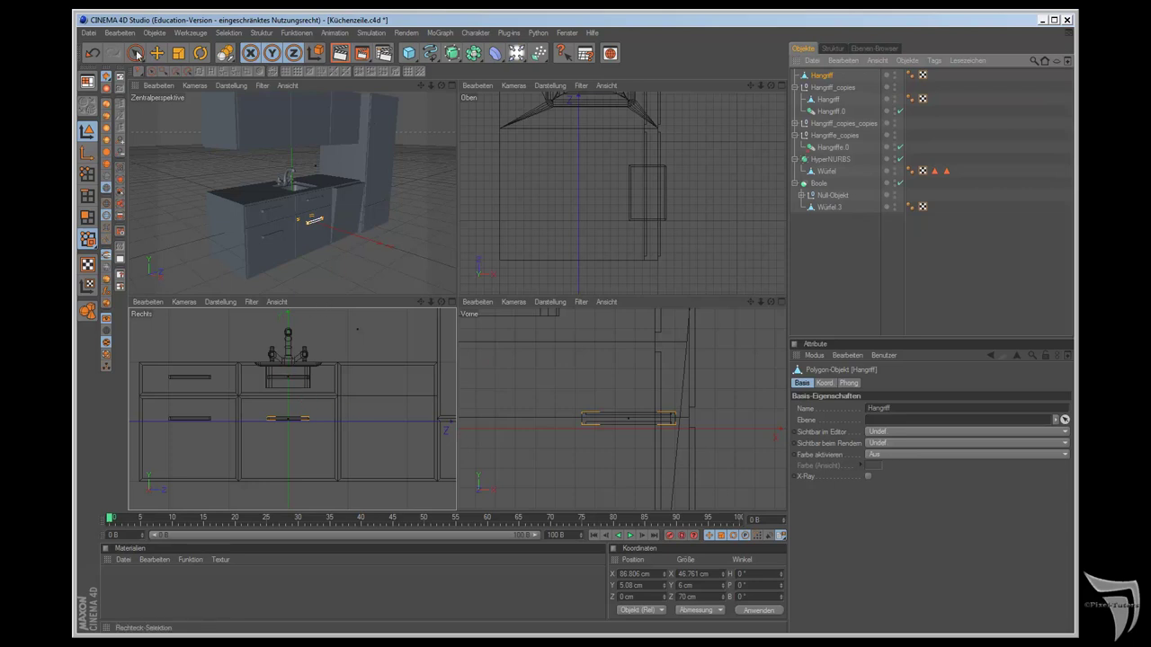
pyautogui.press('e')
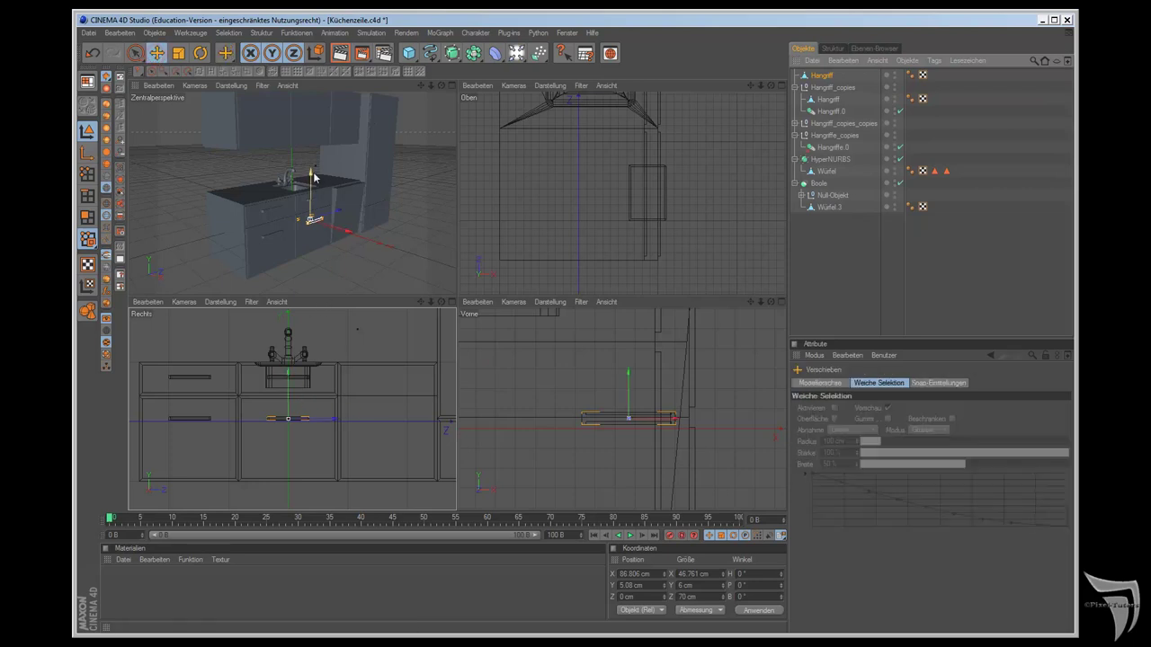
pyautogui.moveTo(310, 194); pyautogui.dragTo(457, 299)
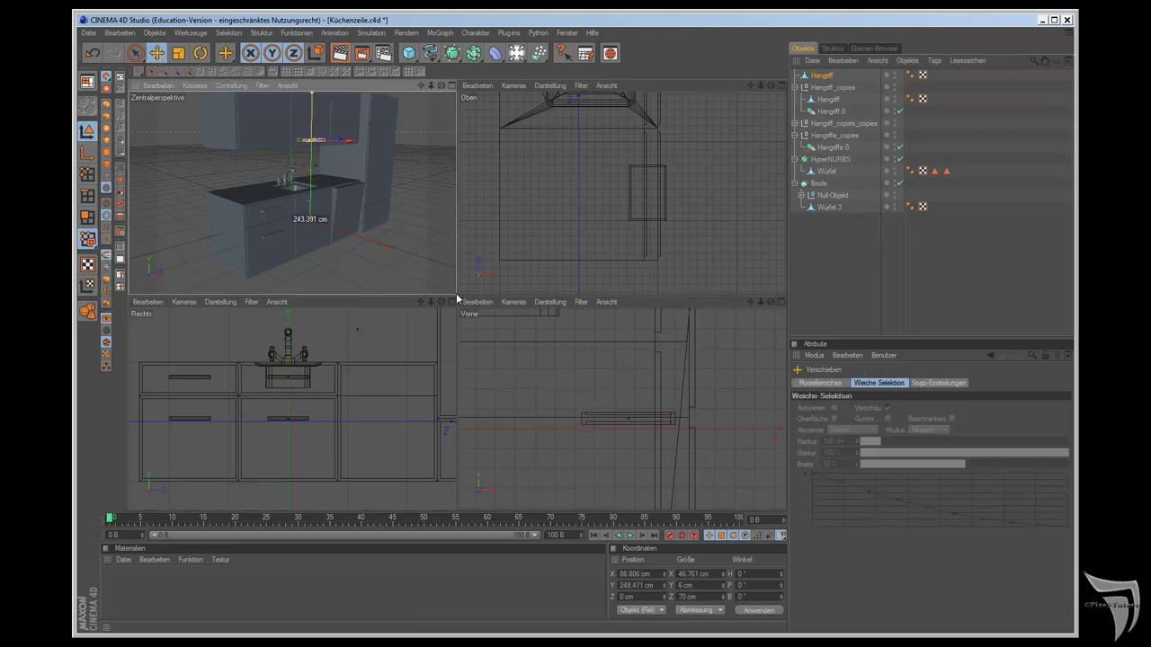
pyautogui.scroll(-3, 671, 174)
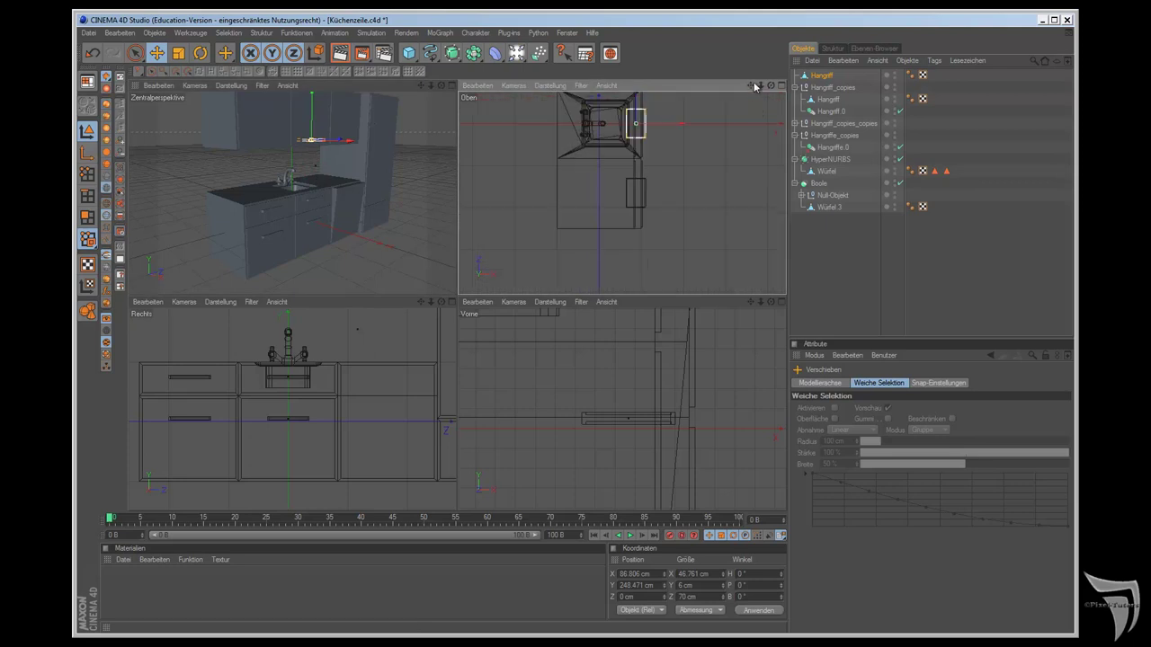
pyautogui.moveTo(750, 85); pyautogui.dragTo(761, 154)
pyautogui.scroll(5, 376, 152)
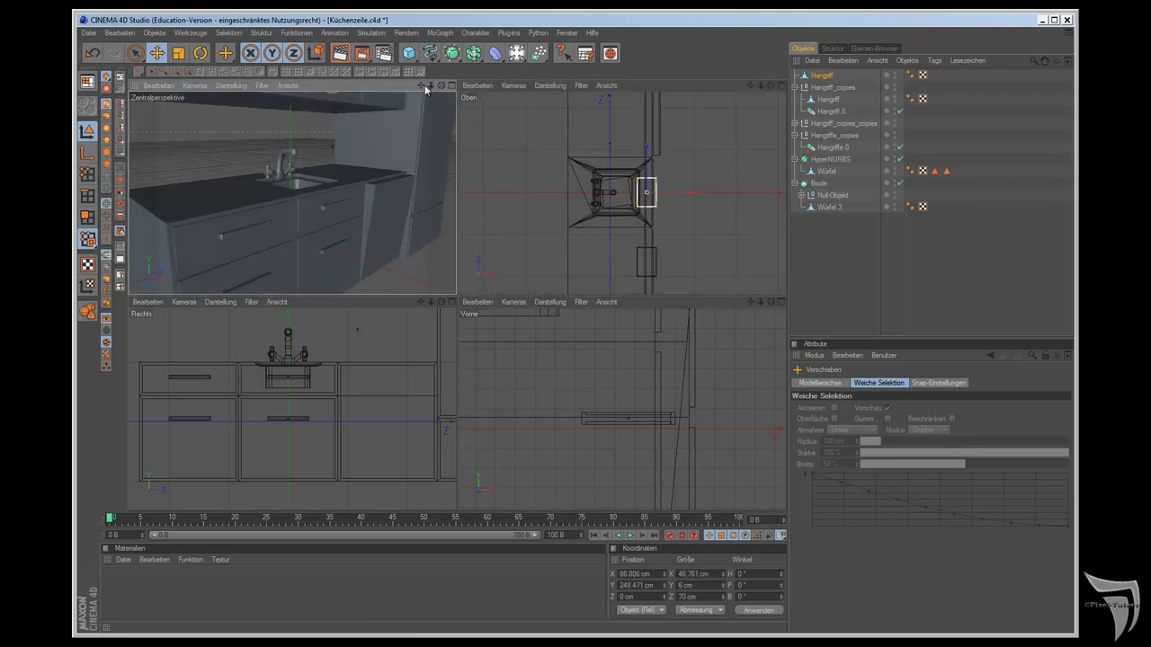
pyautogui.moveTo(423, 85); pyautogui.dragTo(403, 140)
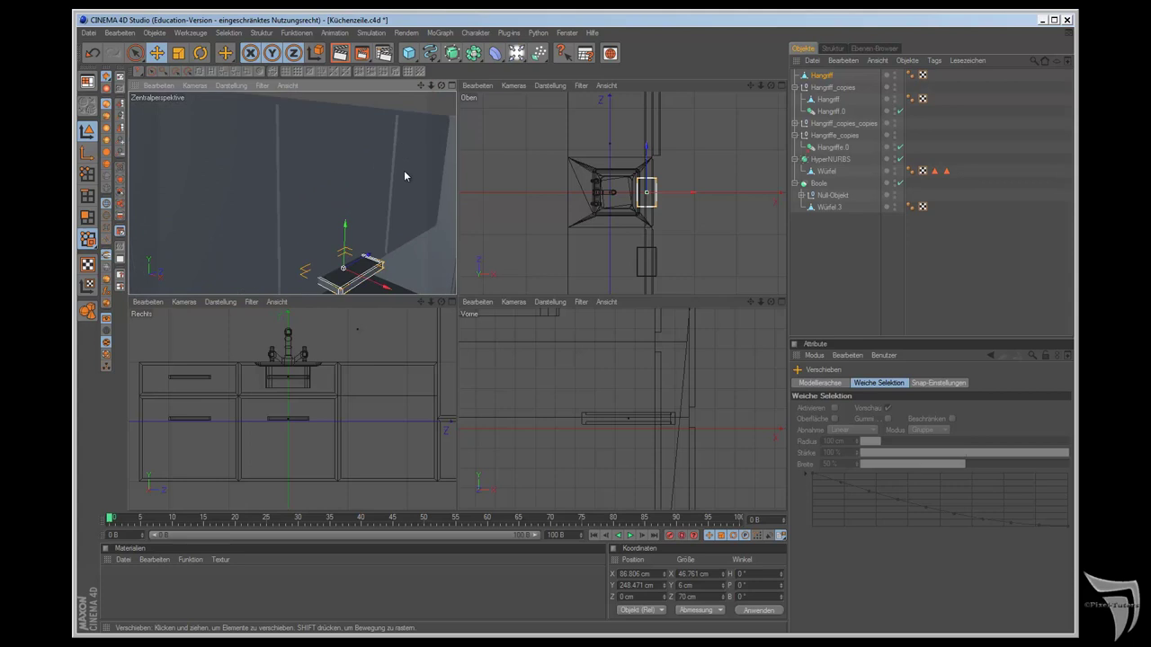
pyautogui.moveTo(420, 85)
pyautogui.mouseDown()
pyautogui.moveTo(457, 299)
pyautogui.moveTo(380, 189)
pyautogui.mouseUp()
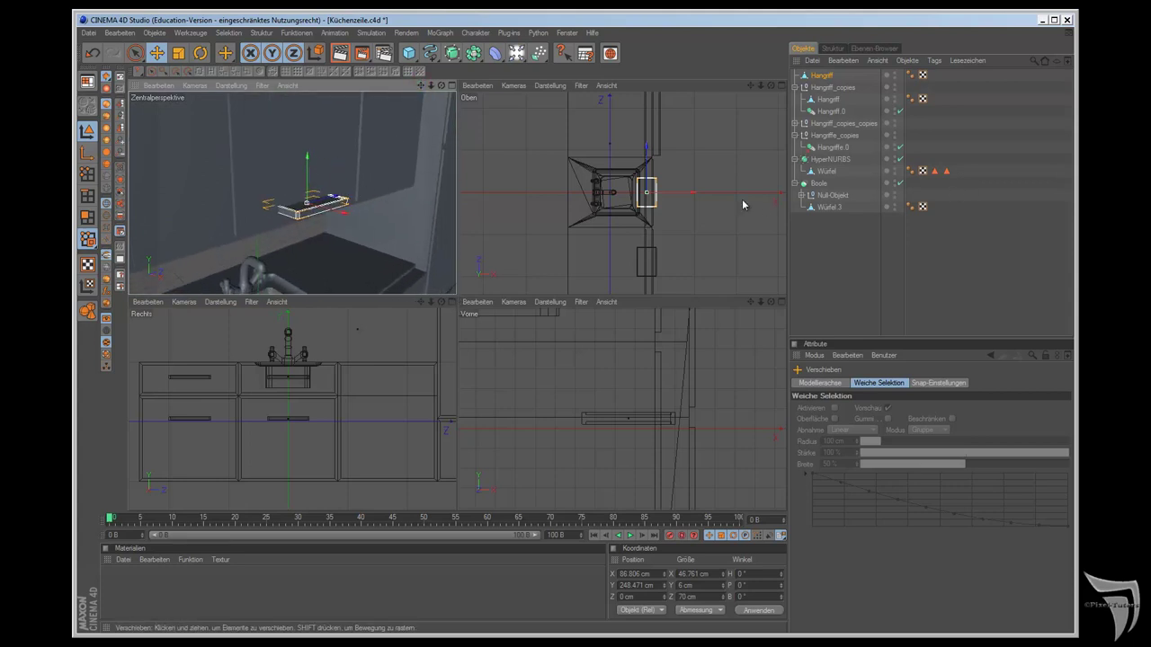
# Step: Scale the handle to about 51 cm long and slightly reduce its height
pyautogui.click(183, 55)
pyautogui.moveTo(647, 193); pyautogui.dragTo(648, 293)
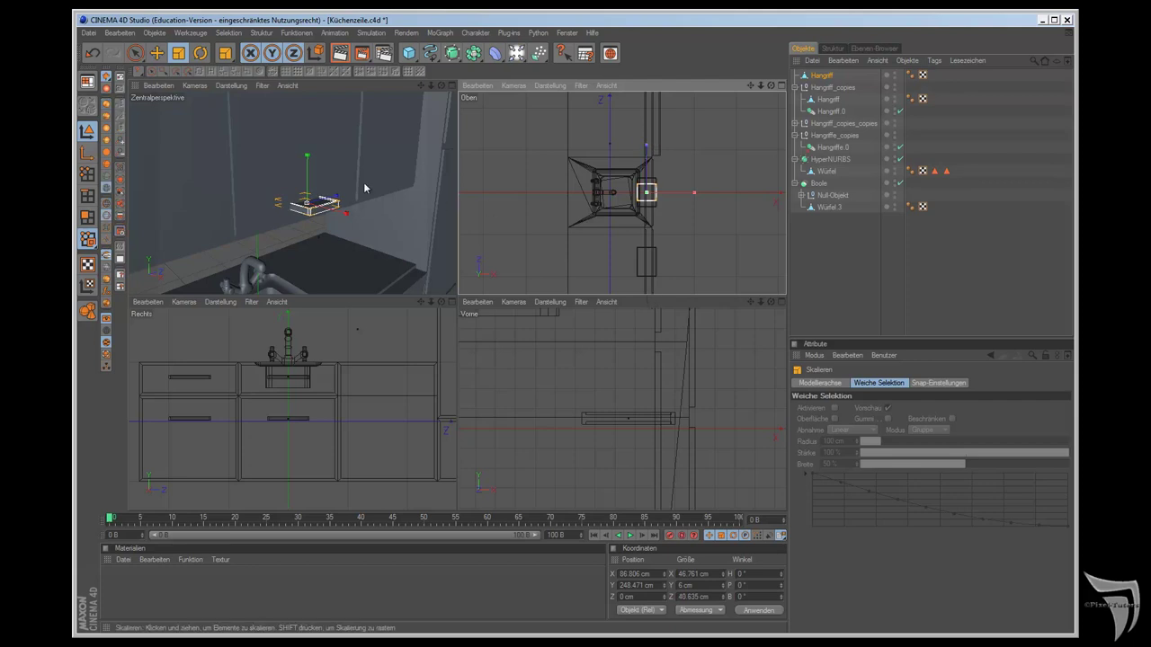
pyautogui.click(308, 158)
pyautogui.moveTo(308, 158)
pyautogui.mouseDown()
pyautogui.moveTo(457, 302)
pyautogui.moveTo(339, 216)
pyautogui.mouseUp()
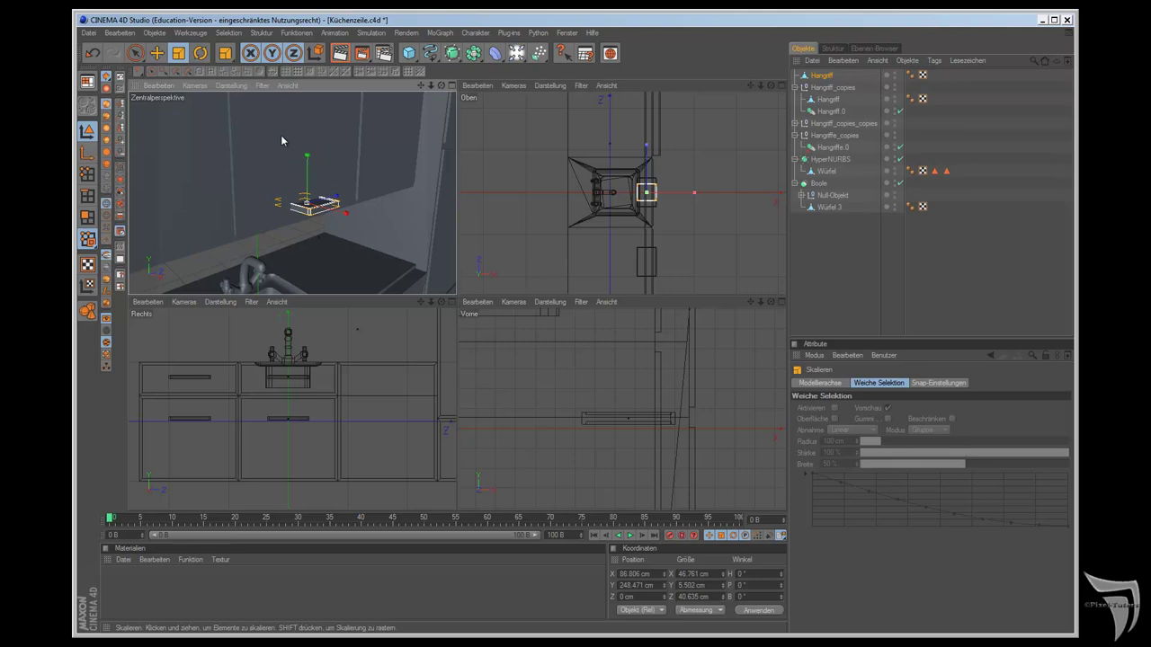
# Step: Slide the handle along X, about 24 cm along Z, and lower it slightly onto the cabinet
pyautogui.press('e')
pyautogui.moveTo(456, 299); pyautogui.dragTo(454, 299)
pyautogui.moveTo(309, 202)
pyautogui.keyDown('alt'); pyautogui.mouseDown()
pyautogui.moveTo(350, 203)
pyautogui.moveTo(457, 299)
pyautogui.mouseUp(); pyautogui.keyUp('alt')
pyautogui.scroll(-3, 374, 241)
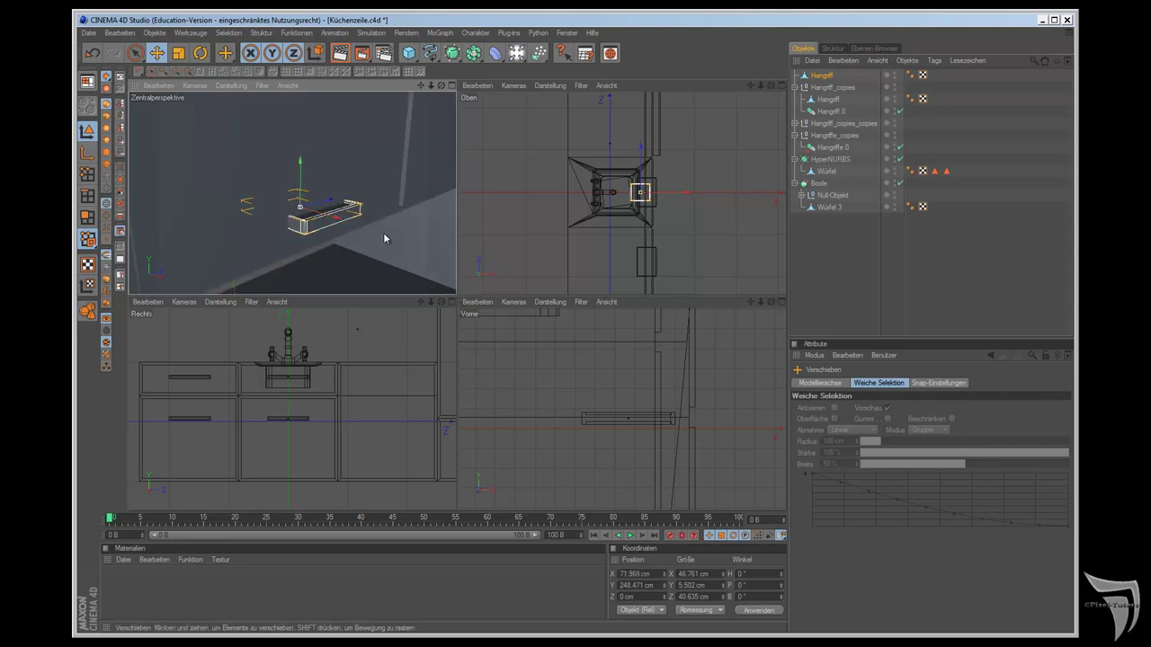
pyautogui.moveTo(297, 205); pyautogui.dragTo(332, 198)
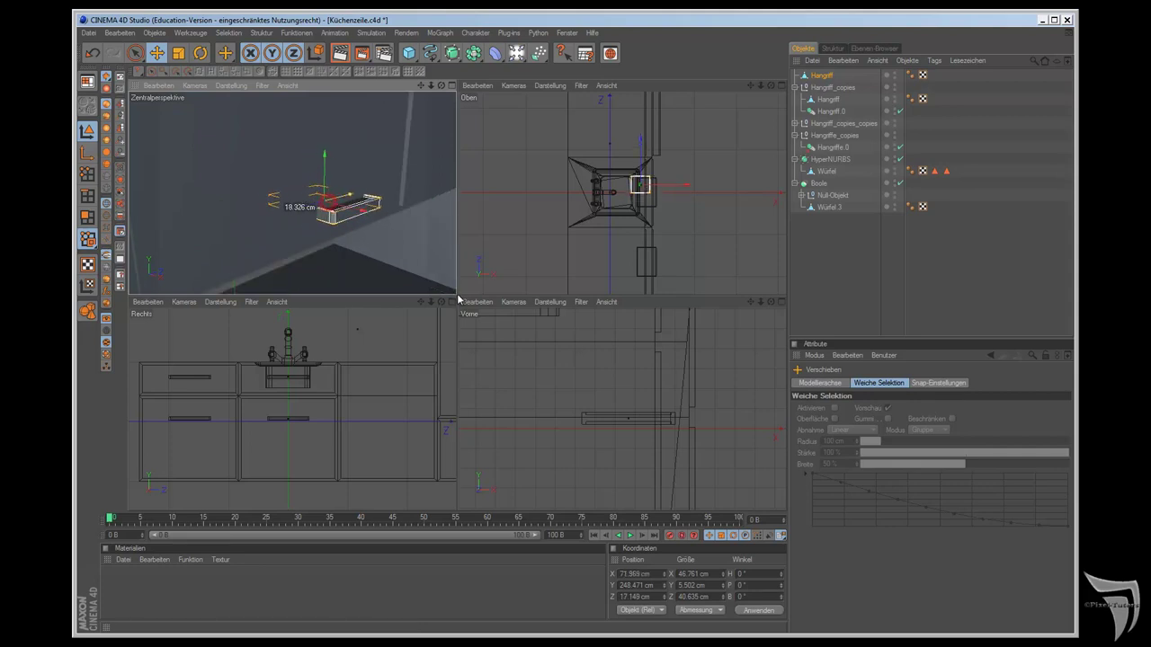
pyautogui.moveTo(457, 294)
pyautogui.keyDown('alt'); pyautogui.mouseDown()
pyautogui.moveTo(452, 301)
pyautogui.moveTo(464, 296)
pyautogui.moveTo(406, 140)
pyautogui.moveTo(194, 167)
pyautogui.mouseUp(); pyautogui.keyUp('alt')
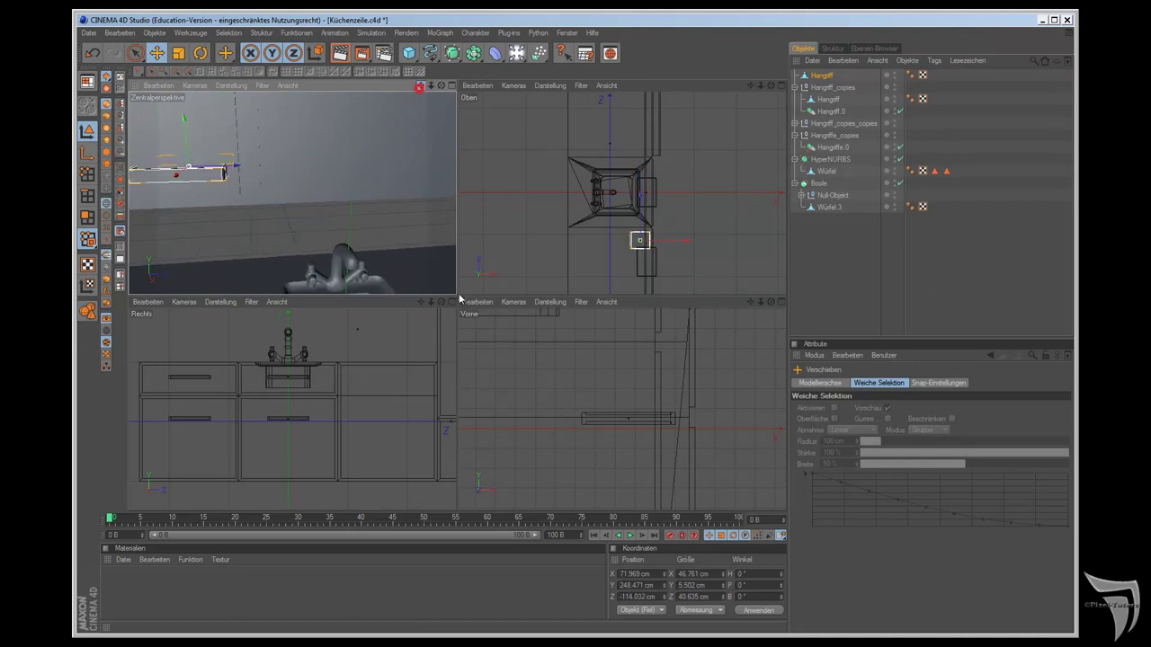
pyautogui.moveTo(419, 90); pyautogui.dragTo(391, 103)
pyautogui.moveTo(217, 121); pyautogui.dragTo(217, 120)
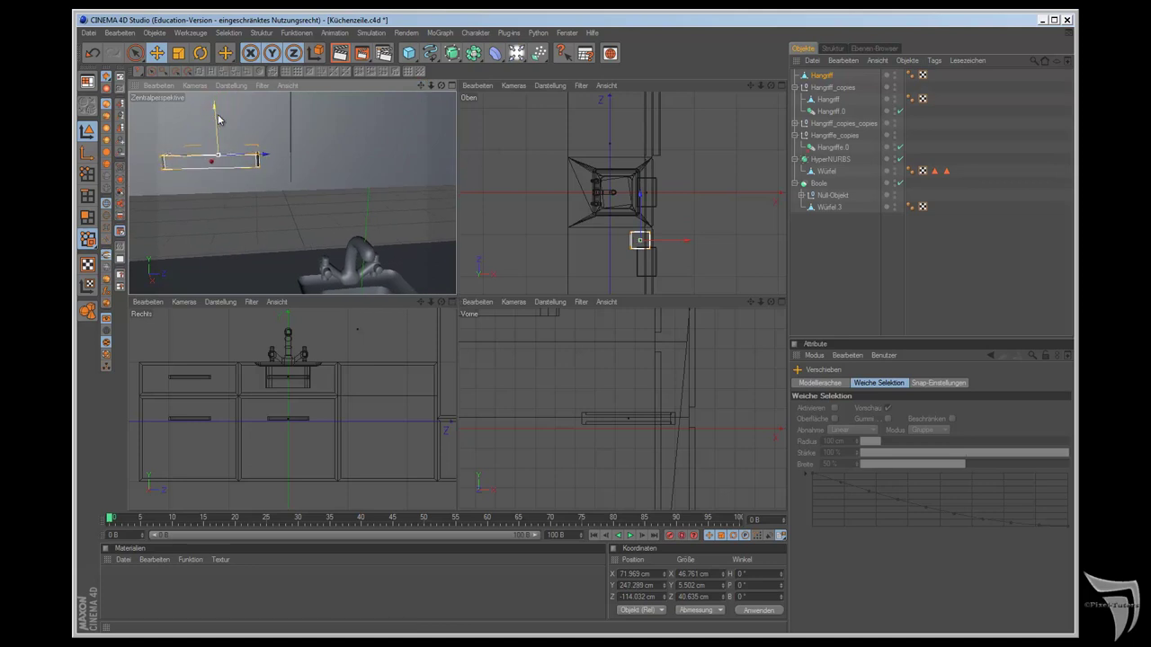
pyautogui.moveTo(620, 596); pyautogui.dragTo(609, 589)
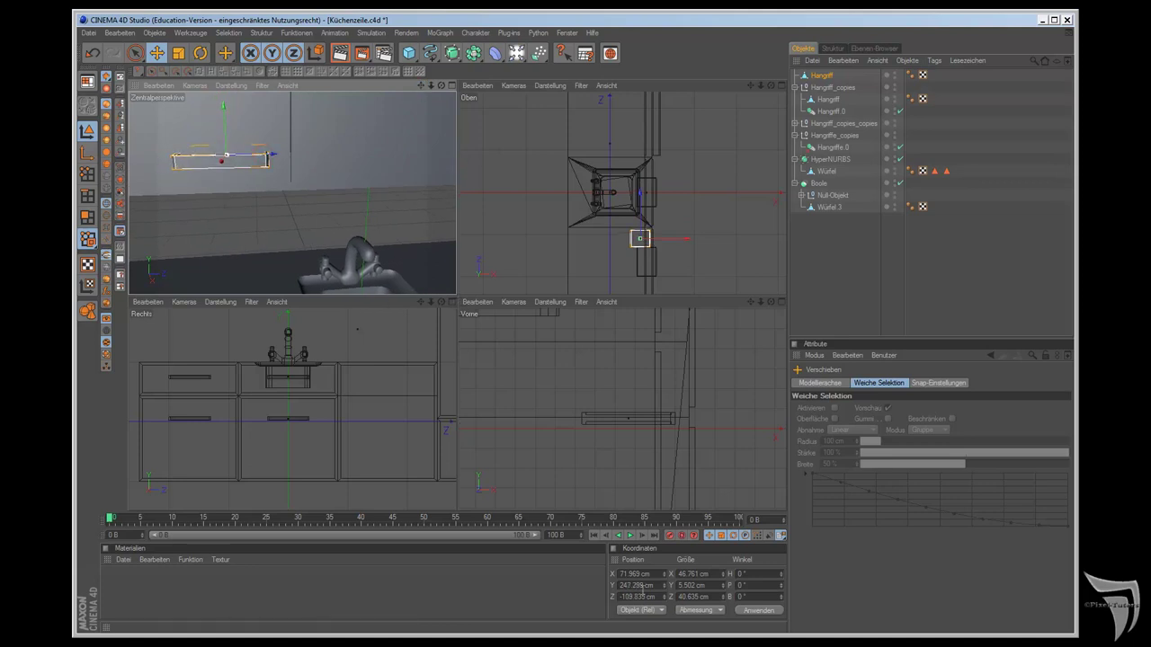
# Step: Enter the handle position X 70, Y 250, Z -108 cm in the Coordinates manager
pyautogui.click(643, 574)
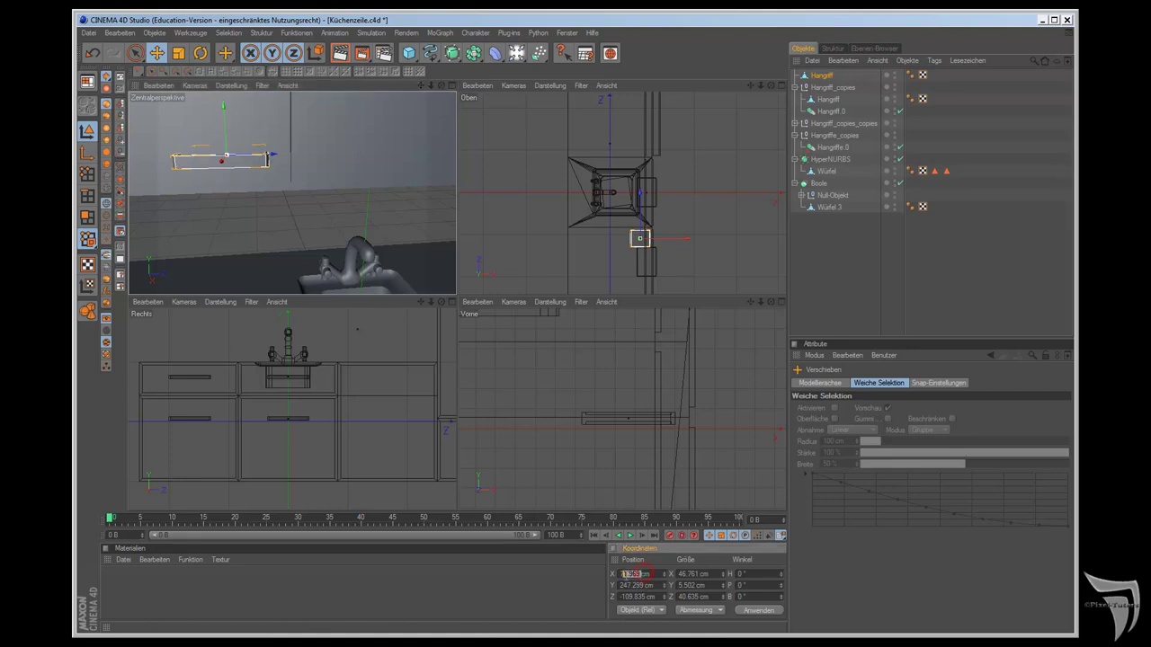
pyautogui.write('70')
pyautogui.press('Return')
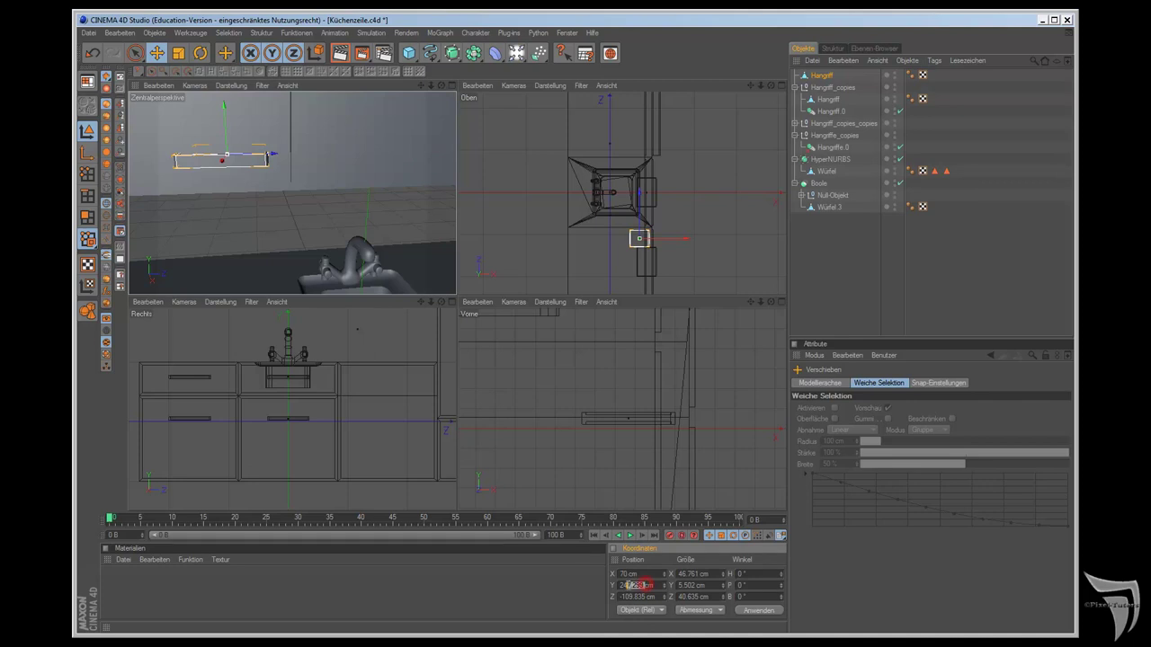
pyautogui.write('250')
pyautogui.press('Return')
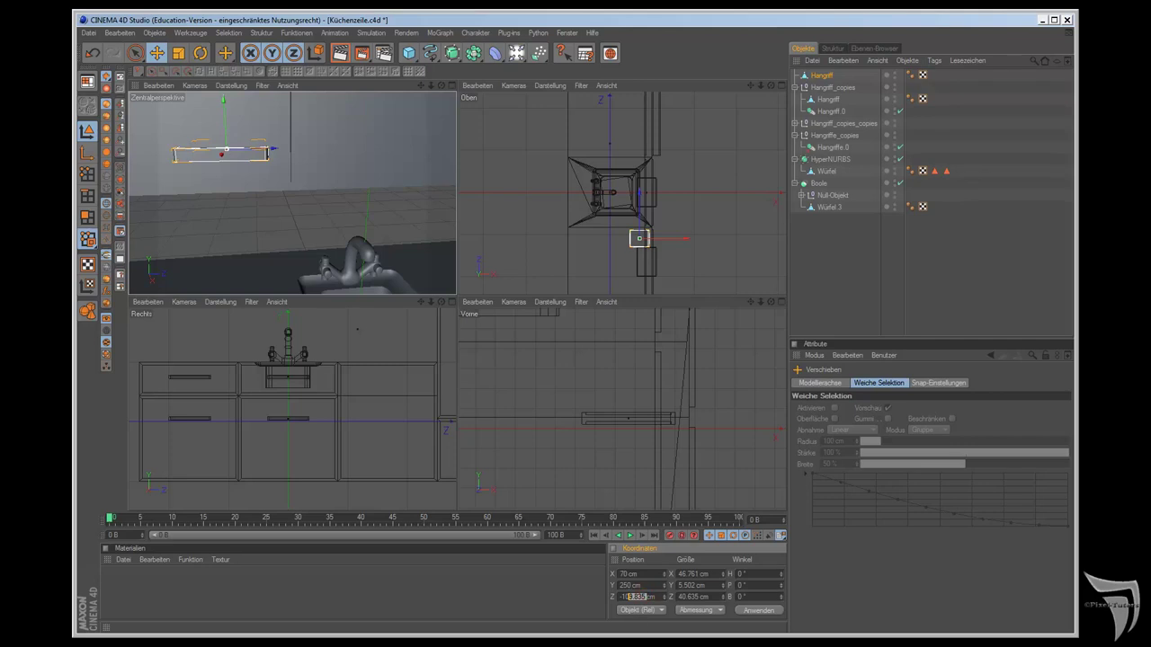
pyautogui.write('-108')
pyautogui.press('Return')
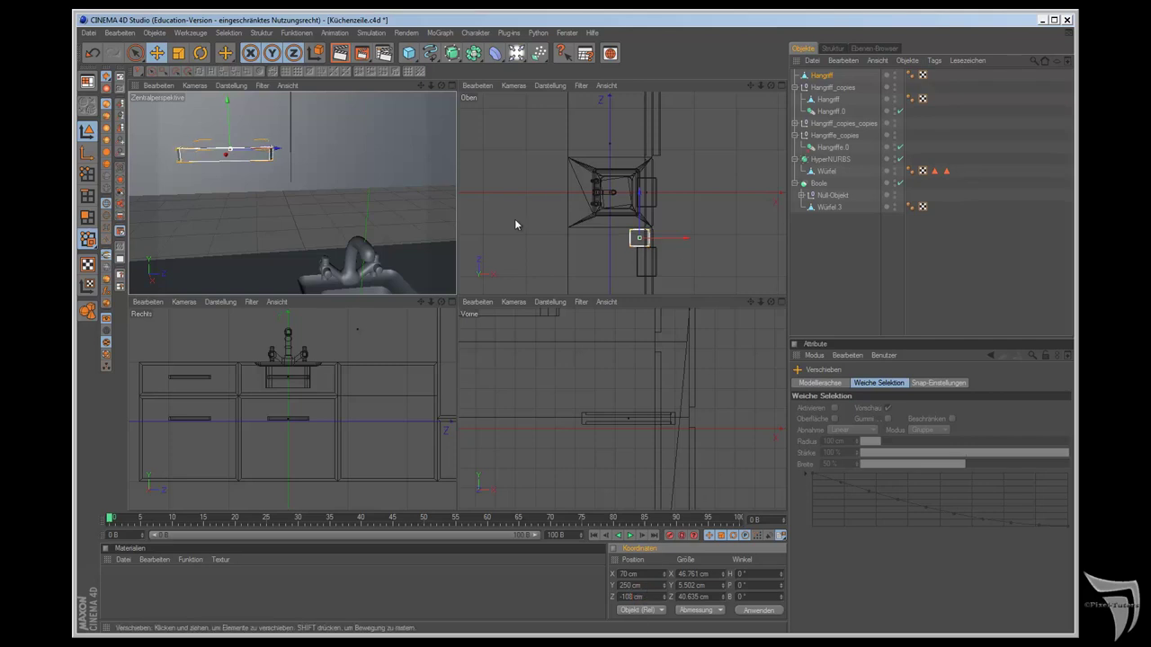
pyautogui.scroll(-3, 411, 171)
pyautogui.scroll(-2, 413, 173)
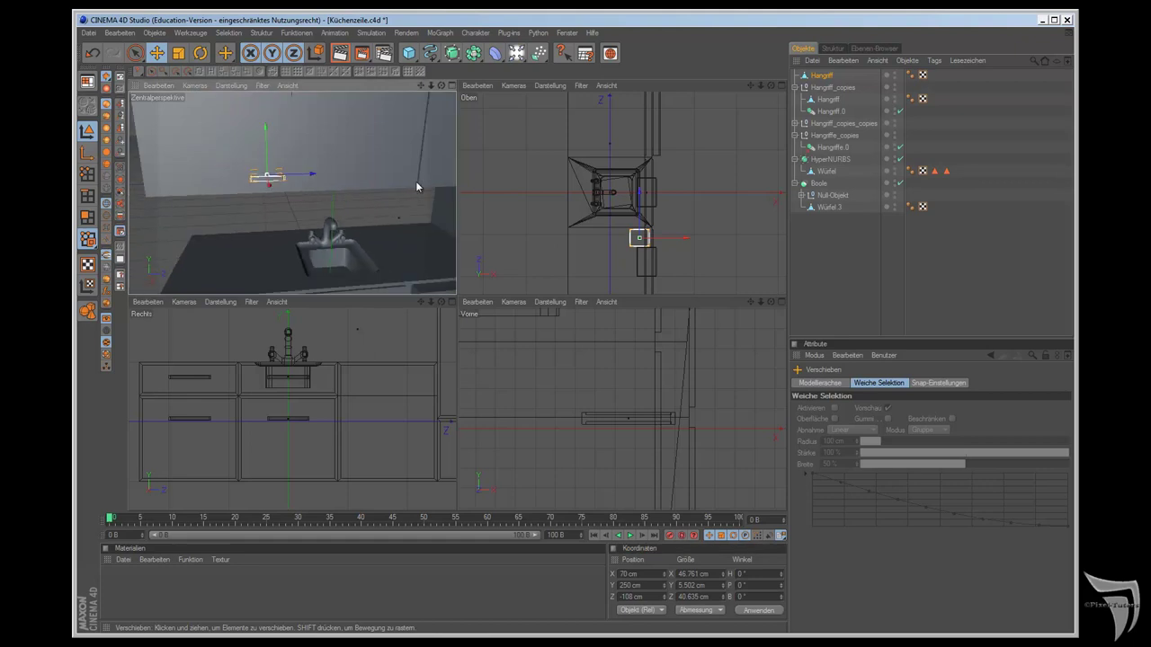
pyautogui.moveTo(225, 53); pyautogui.dragTo(265, 113)
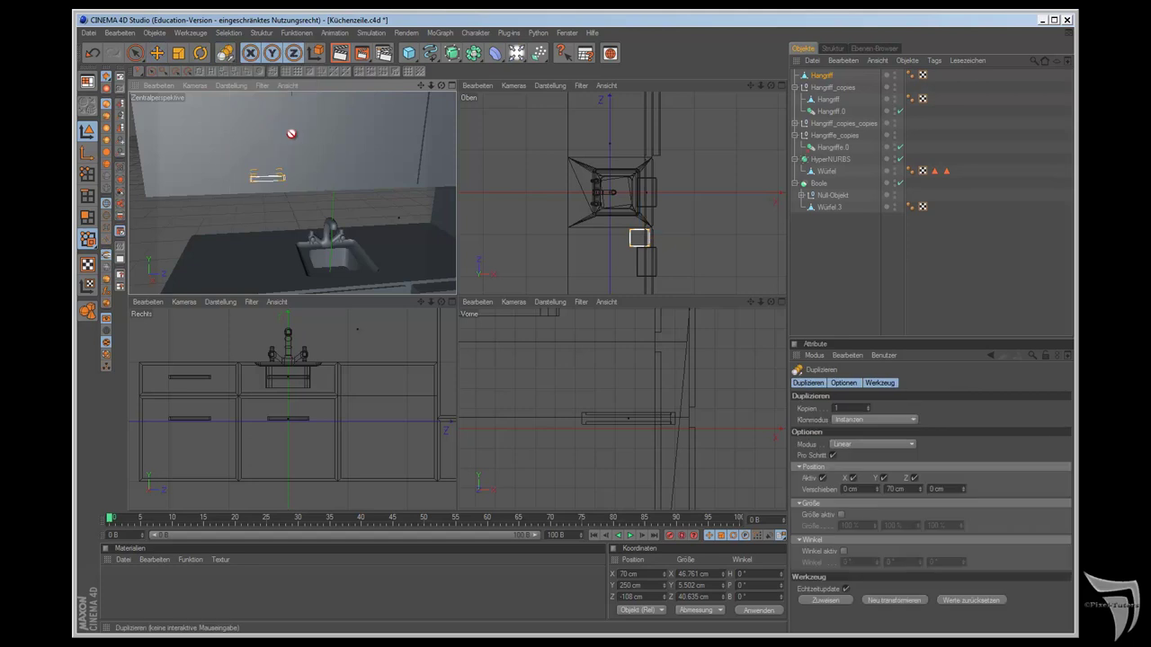
# Step: Duplicate the wall handle as 2 instances along Z, changing the spacing from 165 to 160 cm
pyautogui.click(837, 408)
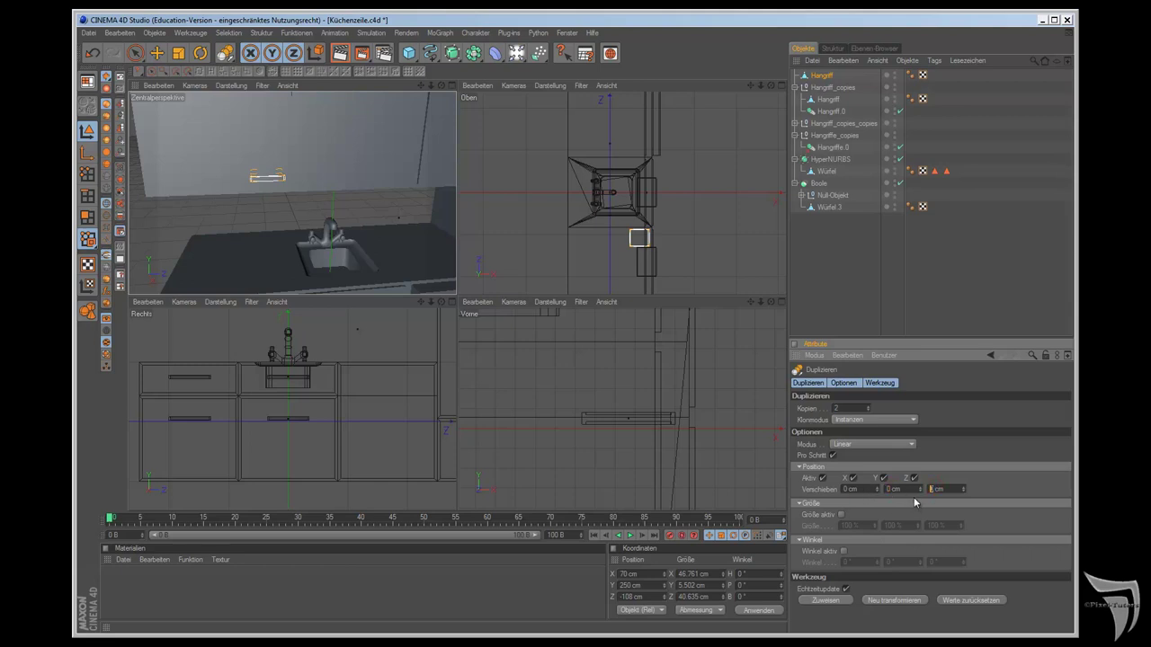
pyautogui.write('160')
pyautogui.write('165')
pyautogui.press('Return')
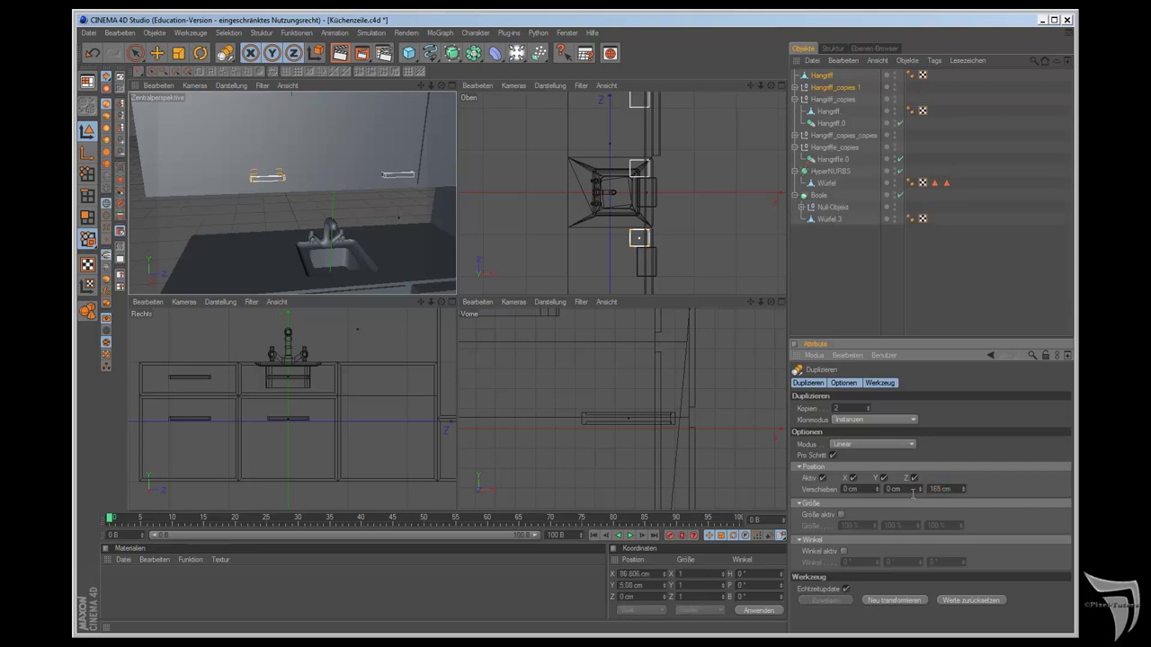
pyautogui.scroll(-3, 419, 160)
pyautogui.scroll(-3, 420, 172)
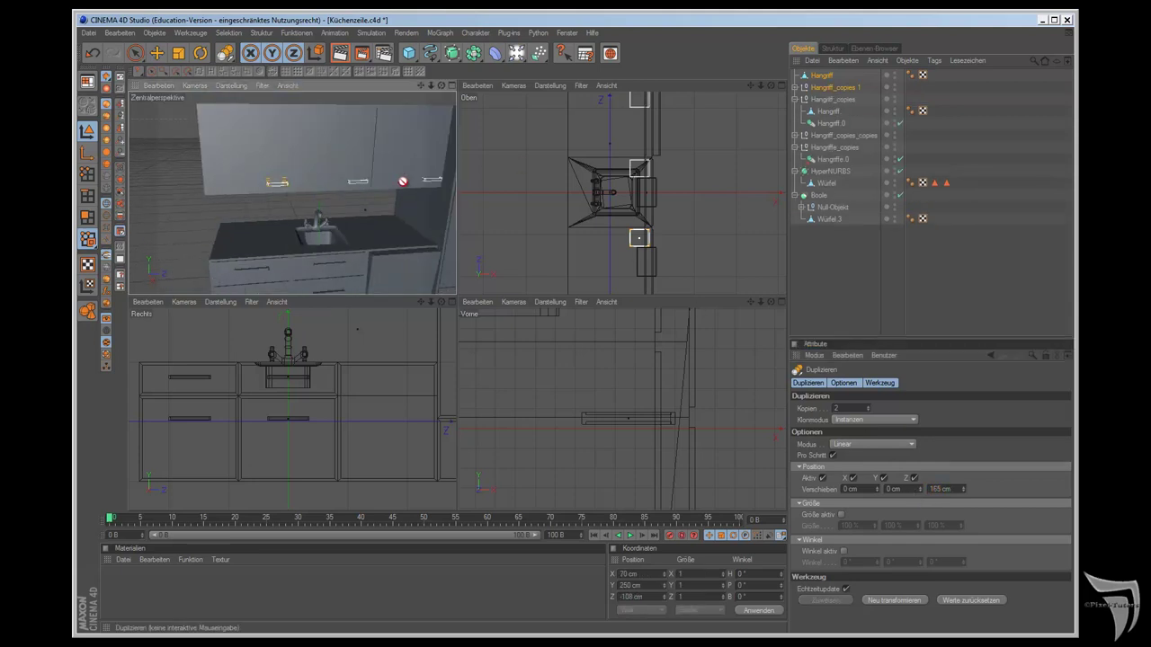
pyautogui.moveTo(421, 85)
pyautogui.mouseDown()
pyautogui.moveTo(454, 299)
pyautogui.moveTo(400, 209)
pyautogui.mouseUp()
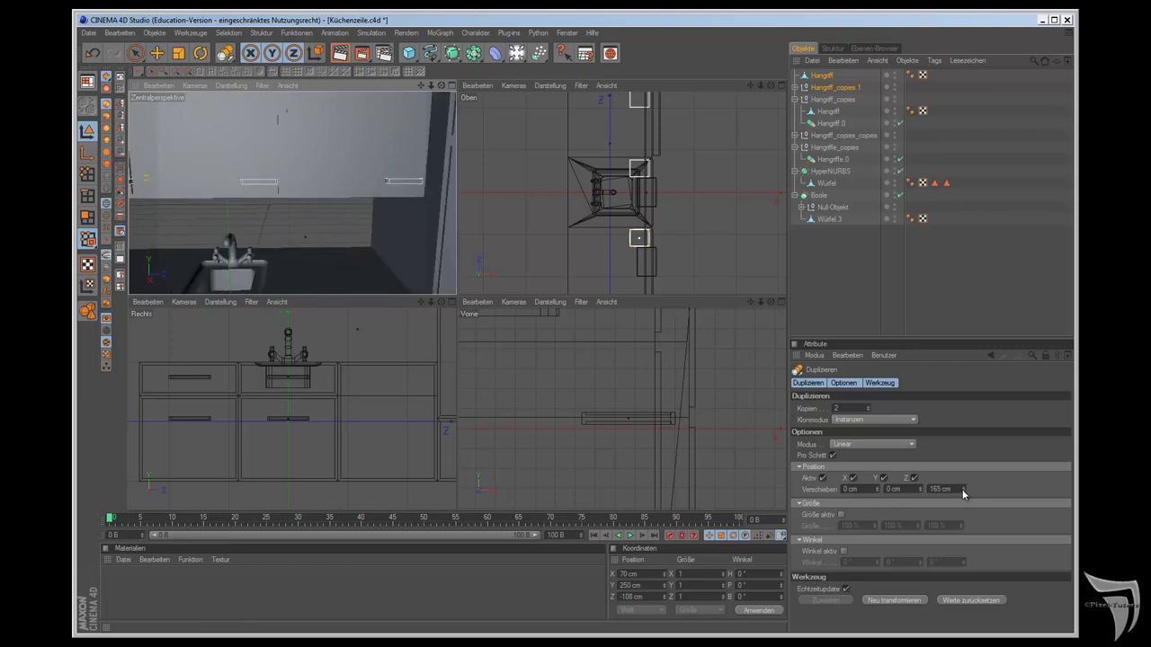
pyautogui.moveTo(963, 491); pyautogui.dragTo(962, 488)
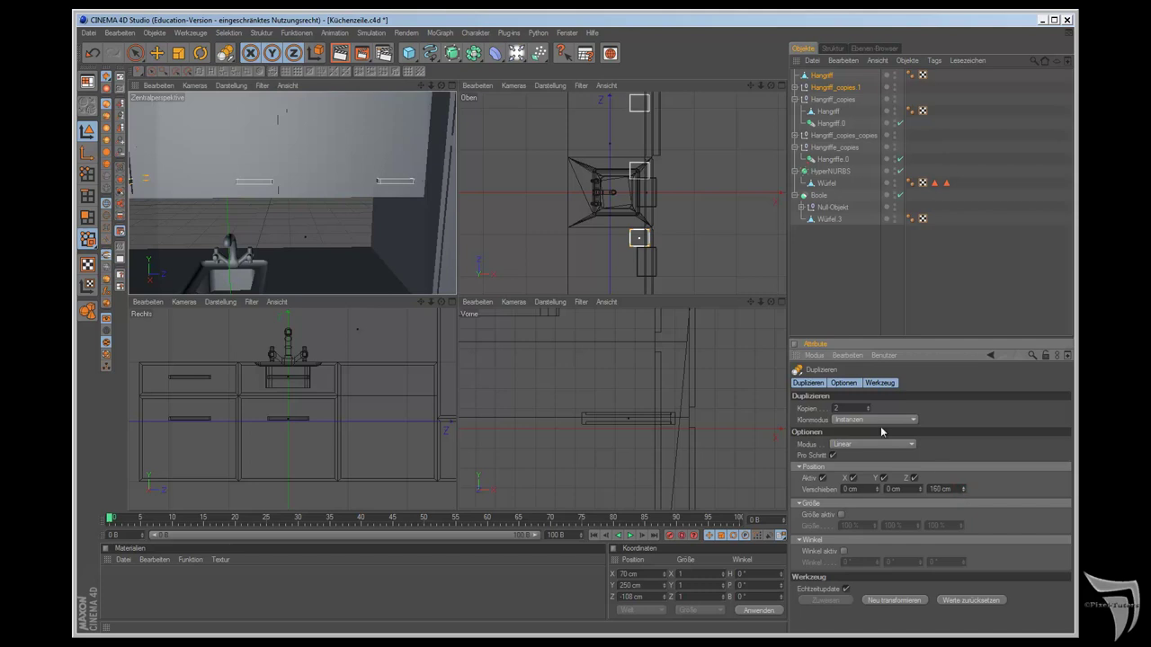
pyautogui.moveTo(420, 86); pyautogui.dragTo(458, 292)
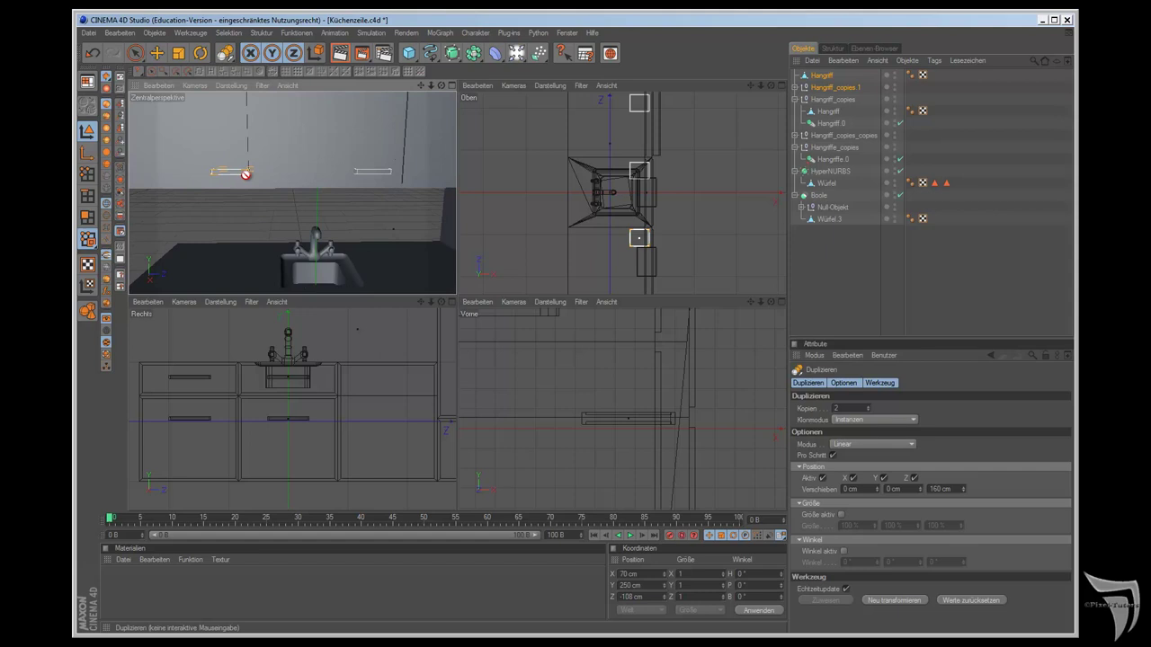
# Step: Delete the Hangriff_copies 1 group and dismiss the reminder popup
pyautogui.click(826, 88)
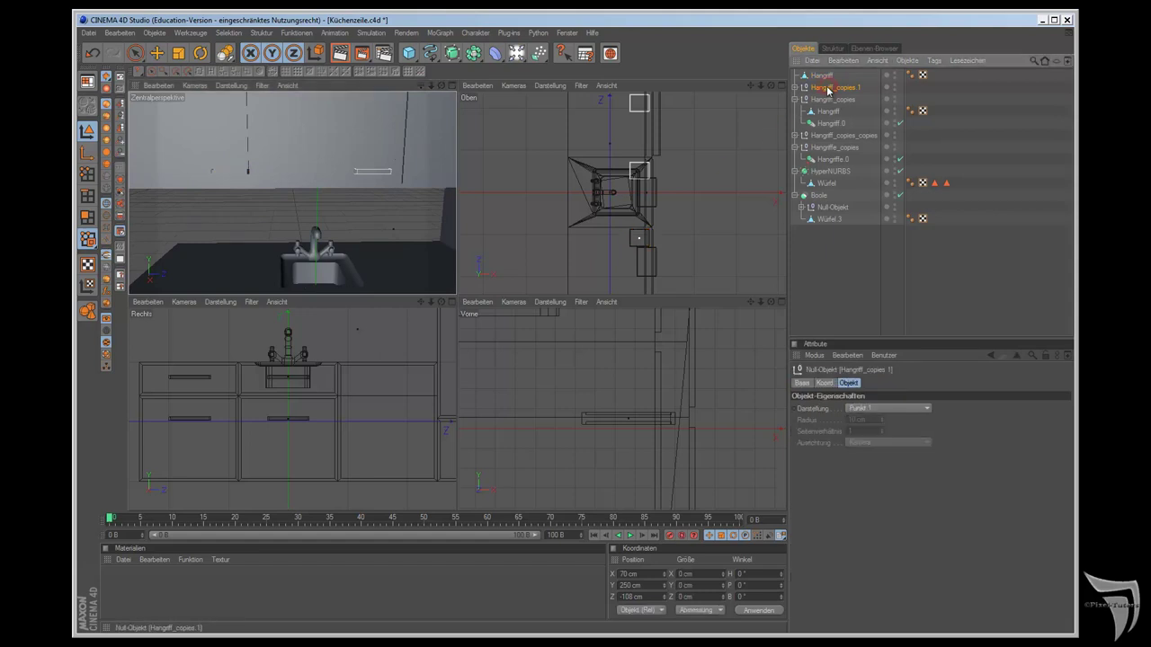
pyautogui.press('Delete')
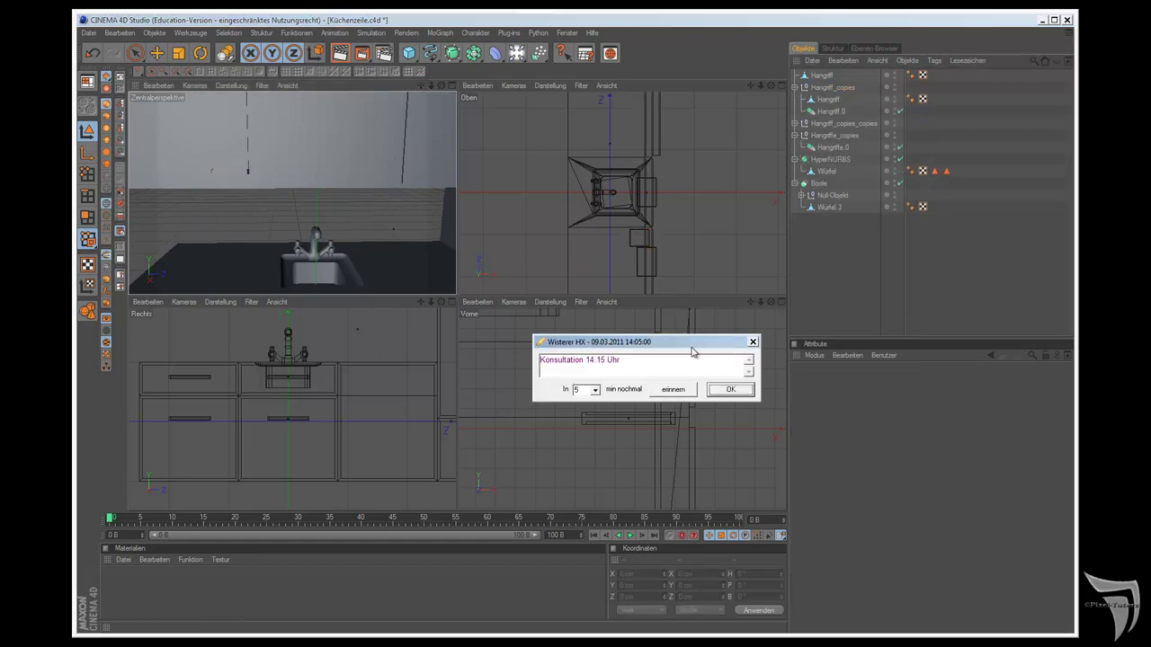
pyautogui.click(730, 389)
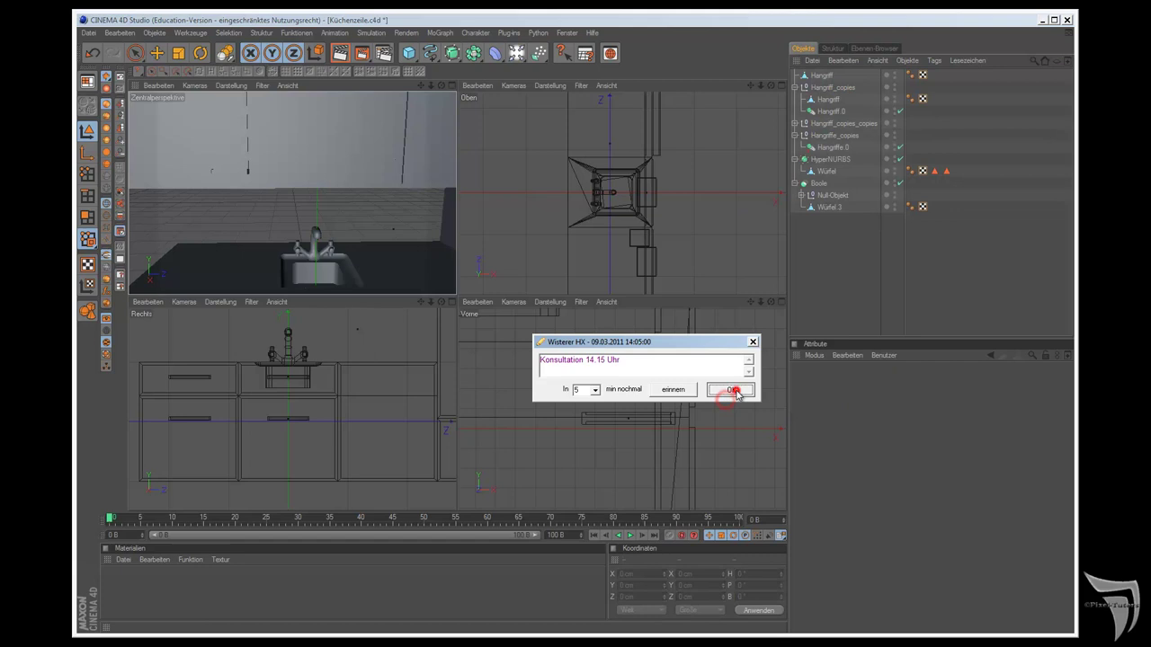
# Step: Nudge the original Hangriff handle slightly along Z and lower it a little in Y
pyautogui.click(821, 75)
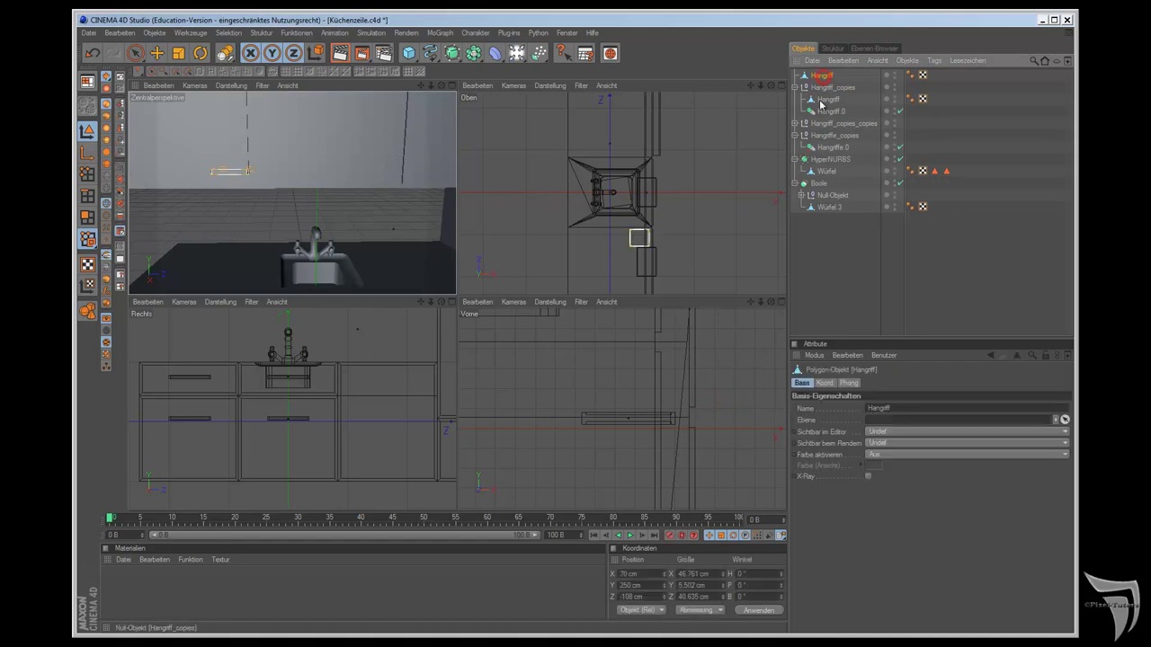
pyautogui.click(157, 53)
pyautogui.moveTo(270, 170); pyautogui.dragTo(285, 169)
pyautogui.scroll(2, 290, 195)
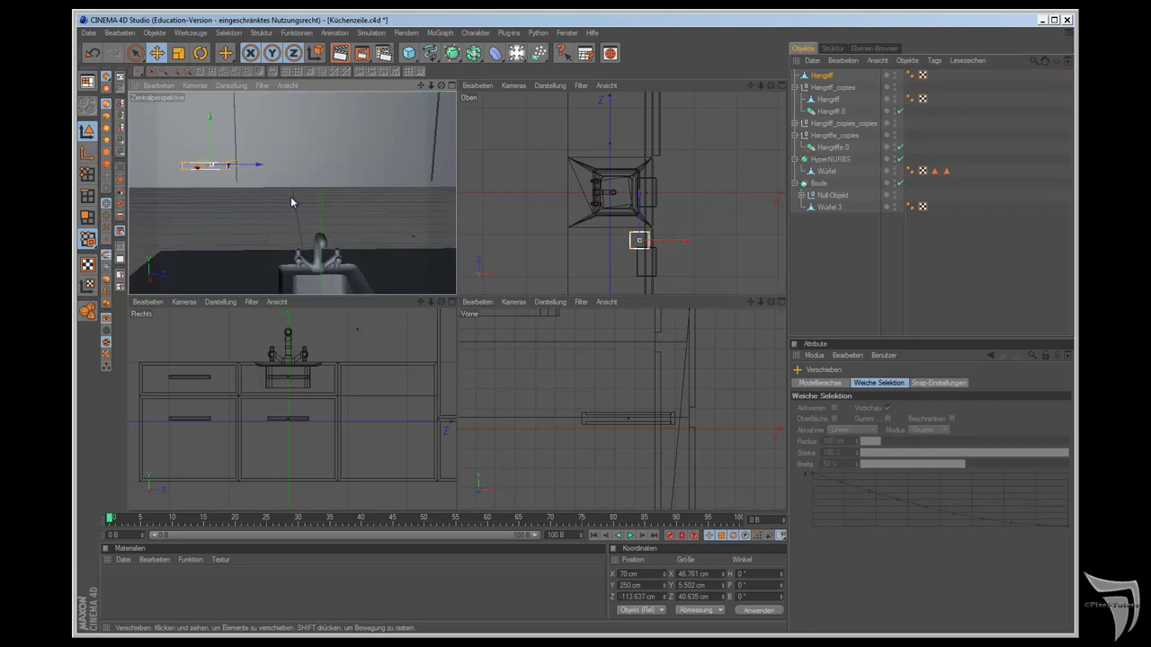
pyautogui.scroll(2, 290, 196)
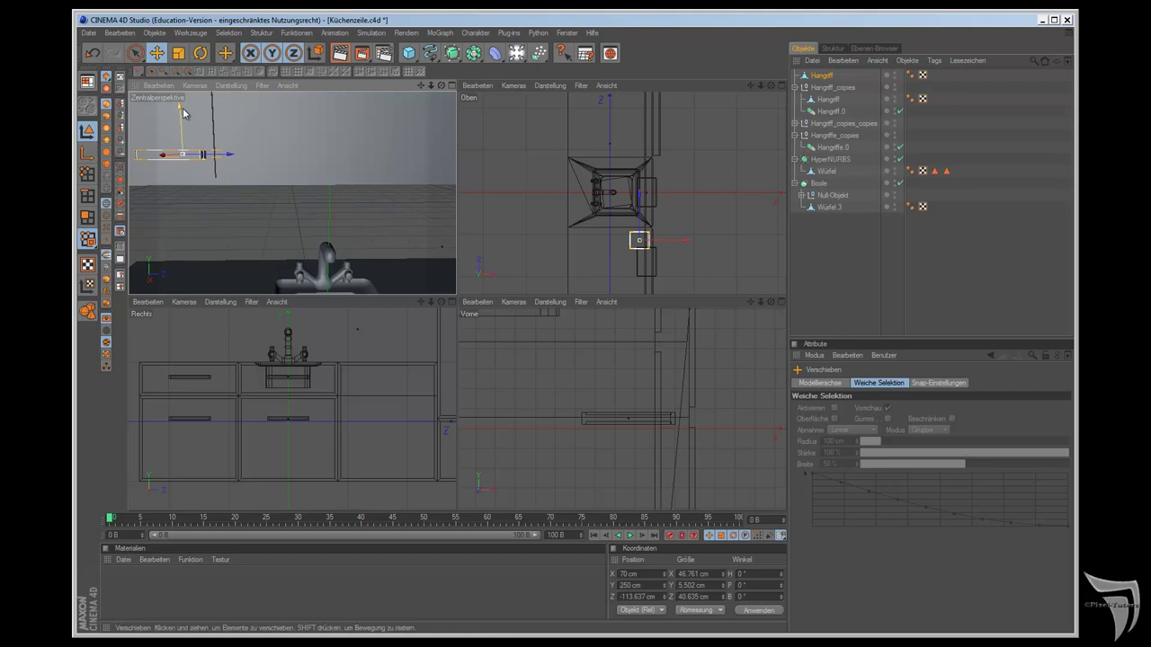
pyautogui.moveTo(181, 109); pyautogui.dragTo(182, 115)
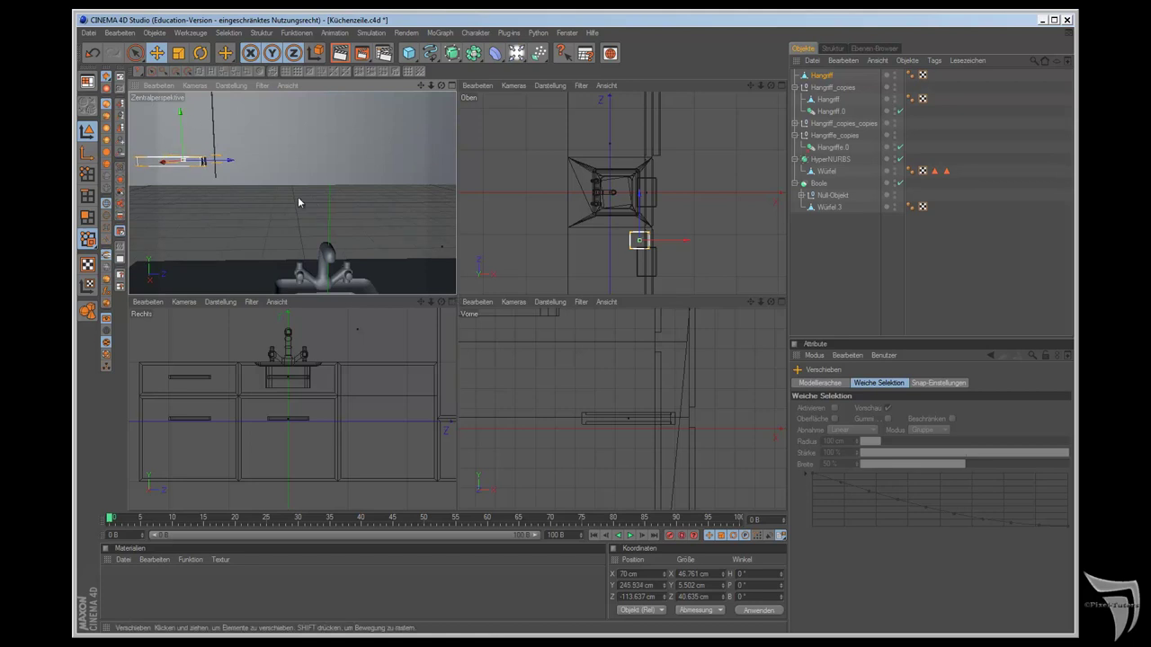
# Step: Re-run Duplizieren to create fresh instanced handle copies across the upper cabinets
pyautogui.moveTo(225, 53); pyautogui.dragTo(270, 83)
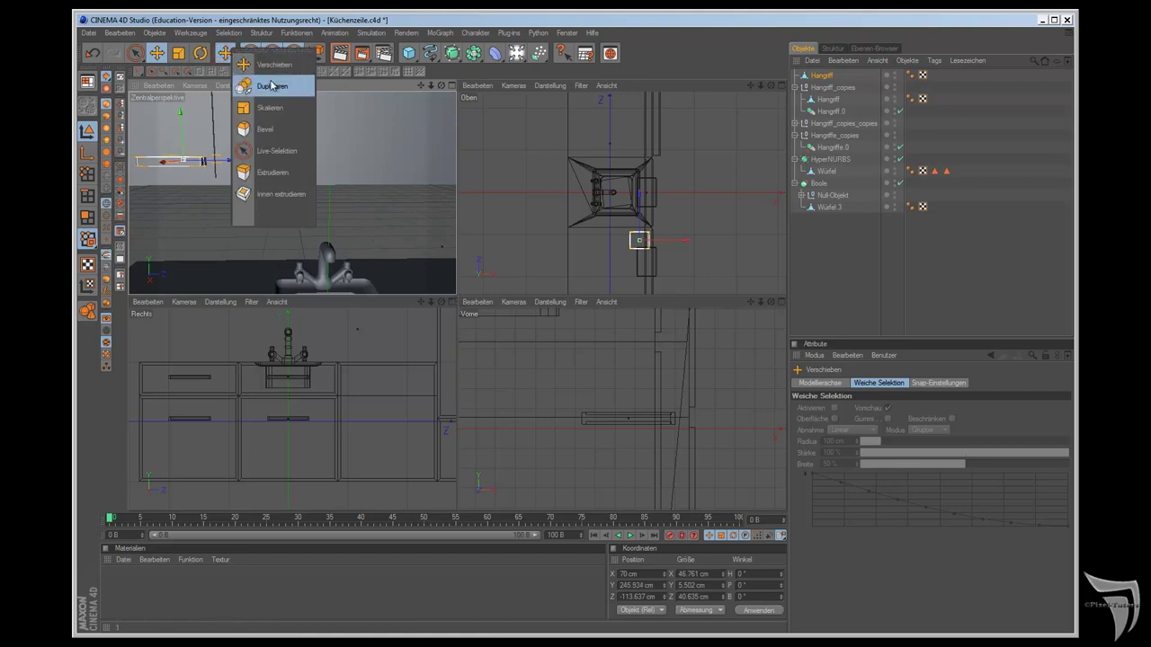
pyautogui.click(841, 604)
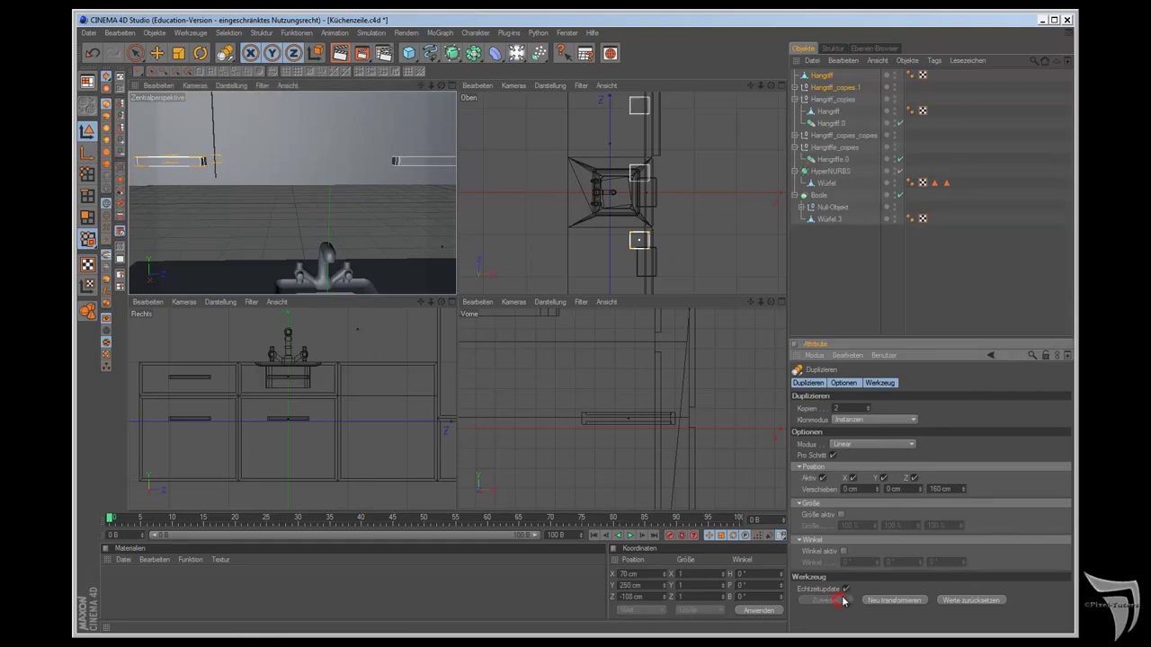
pyautogui.scroll(-2, 398, 189)
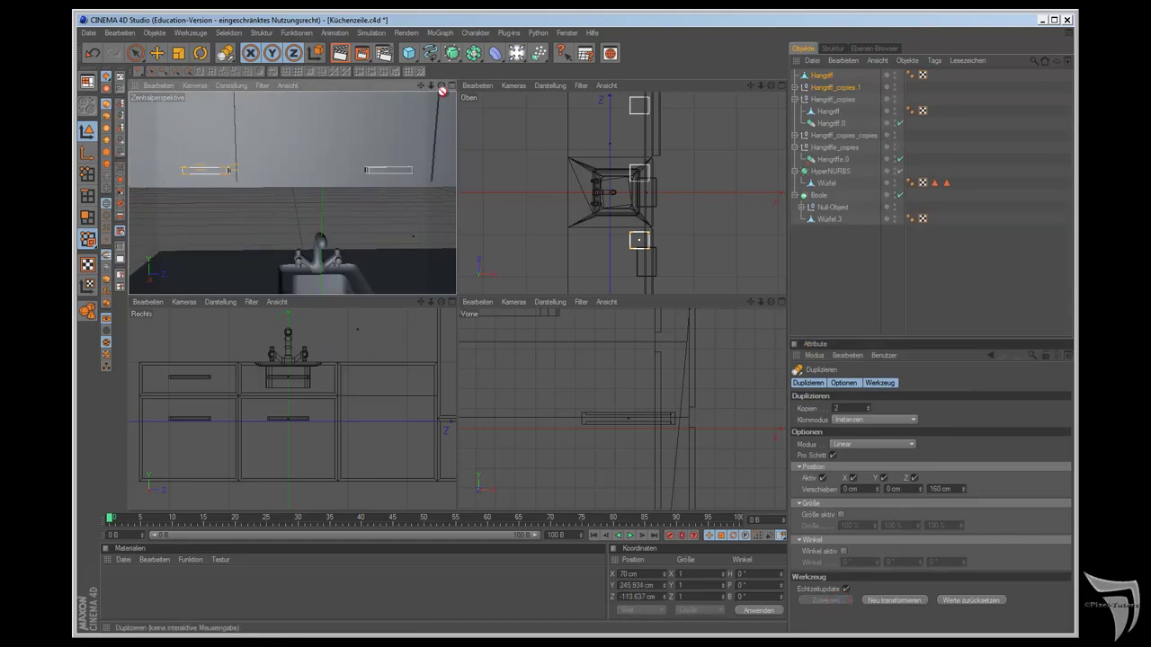
pyautogui.moveTo(420, 86)
pyautogui.mouseDown()
pyautogui.moveTo(457, 300)
pyautogui.moveTo(336, 180)
pyautogui.mouseUp()
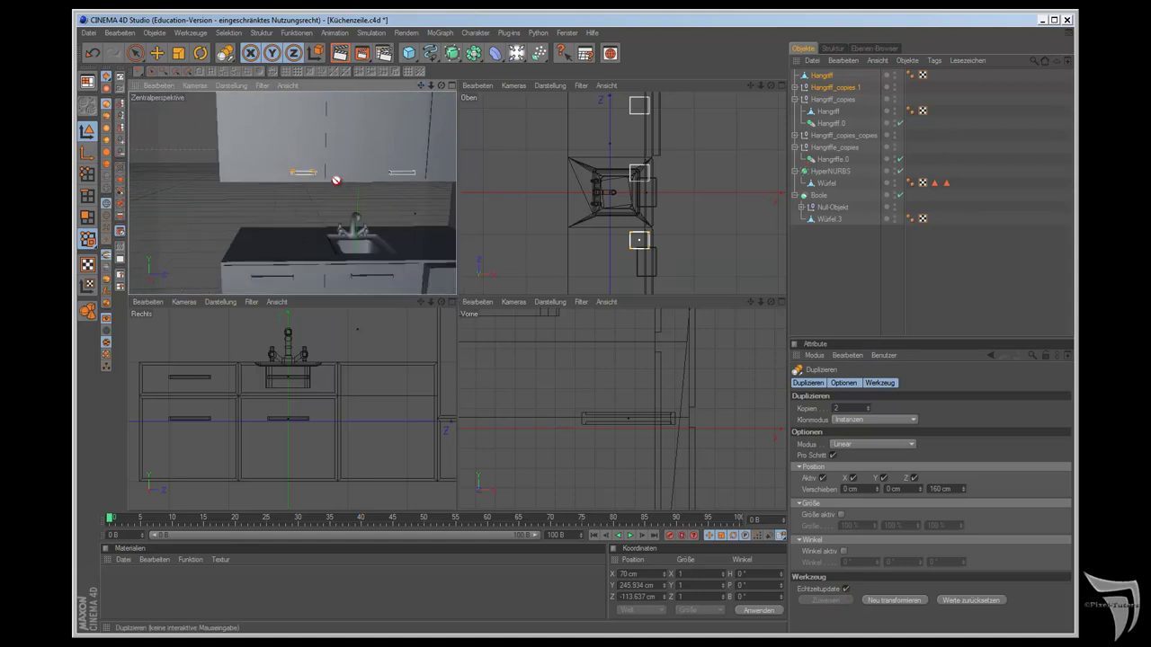
pyautogui.moveTo(440, 85); pyautogui.dragTo(457, 298)
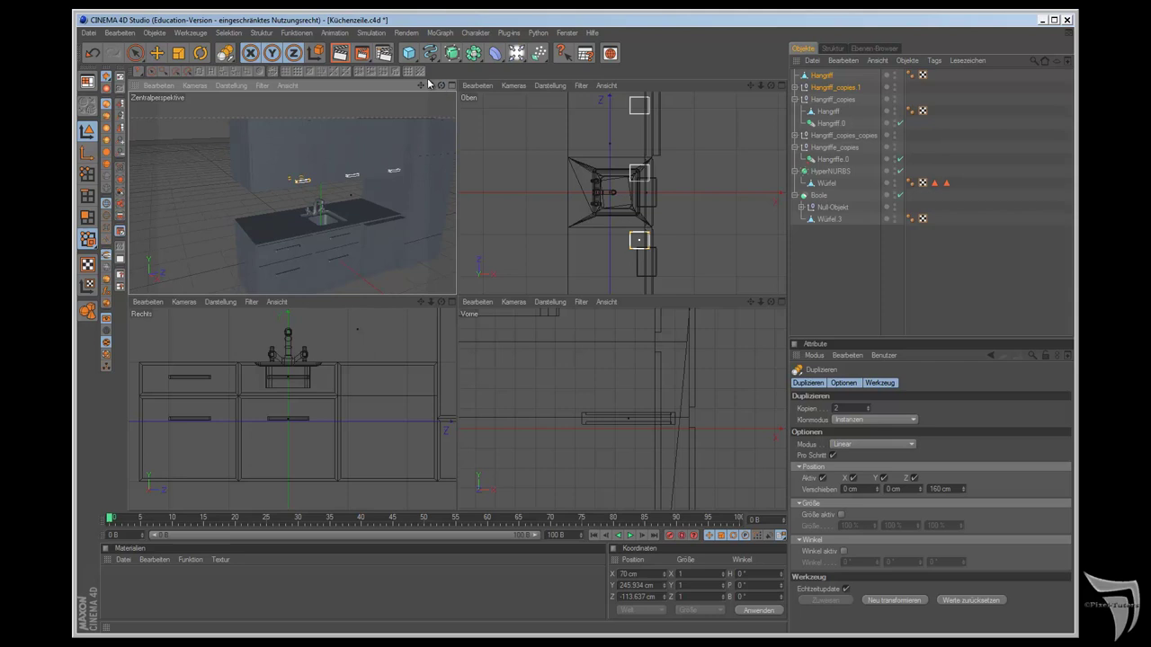